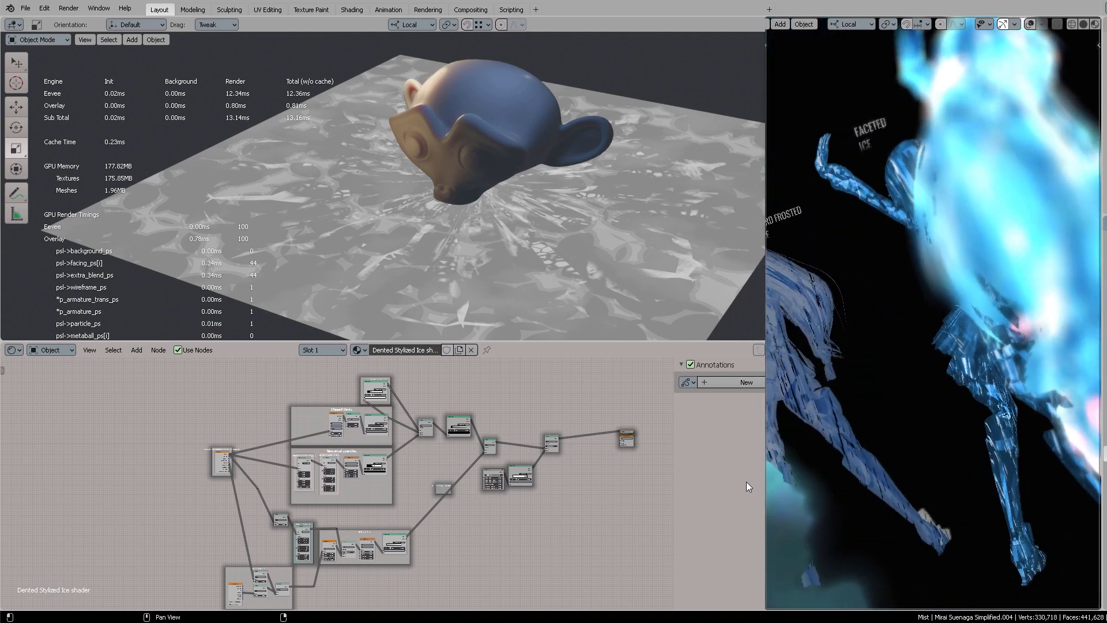
Step: Find the Broken ICE group node beside its ColorRamp, open the group for a look inside, and return to the main shader tree
middle_click_drag(547, 242, 543, 199)
middle_click_drag(458, 473, 483, 474)
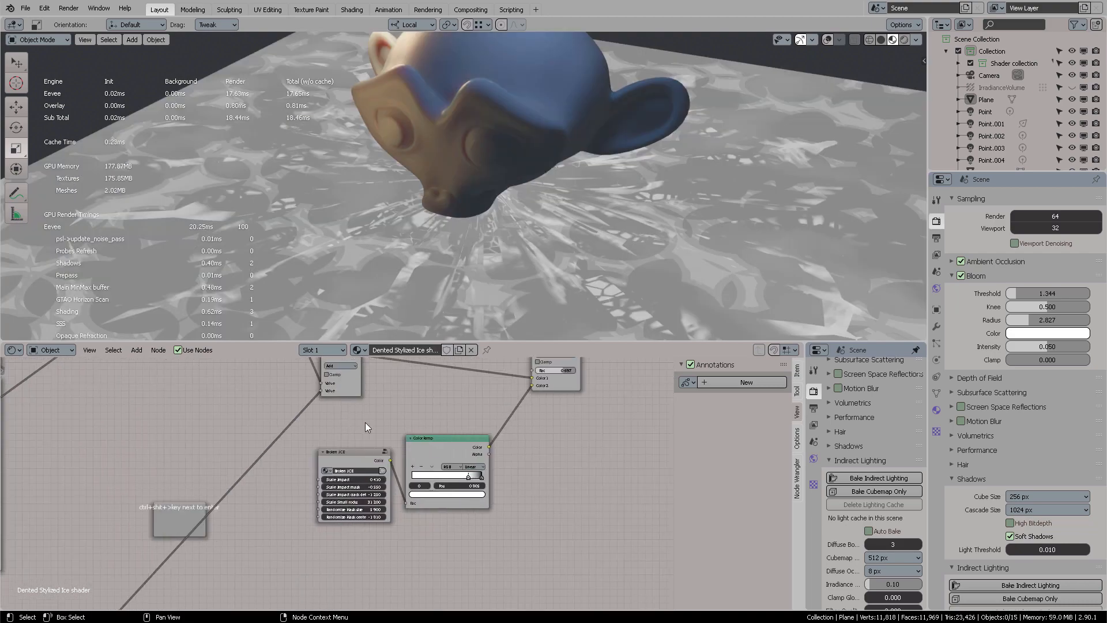
left_click_drag(365, 422, 314, 455)
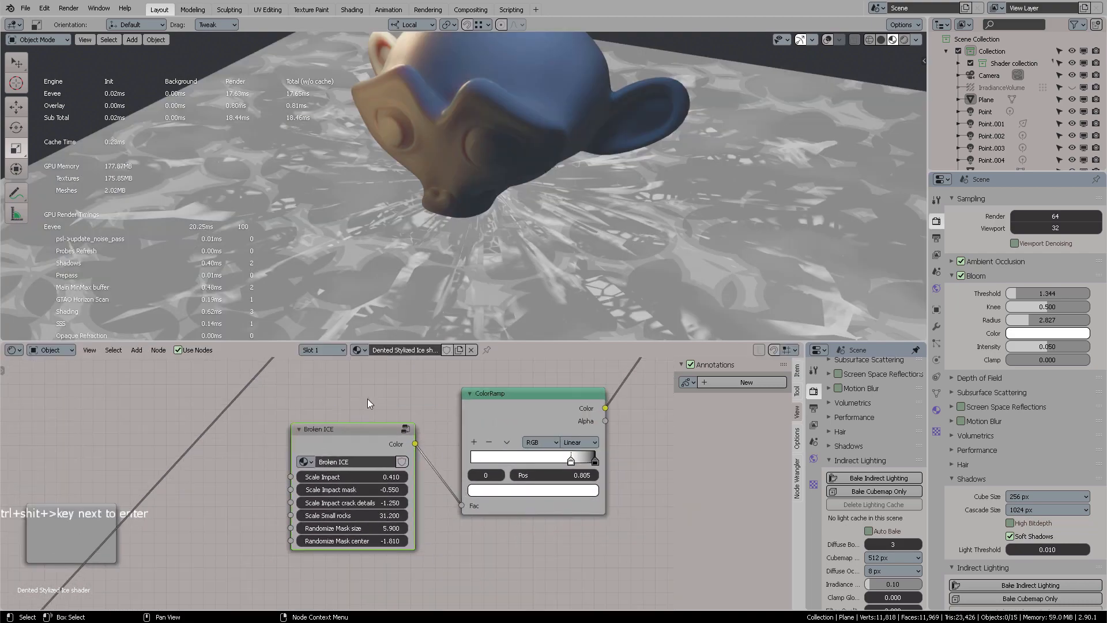
middle_click_drag(409, 401, 459, 386)
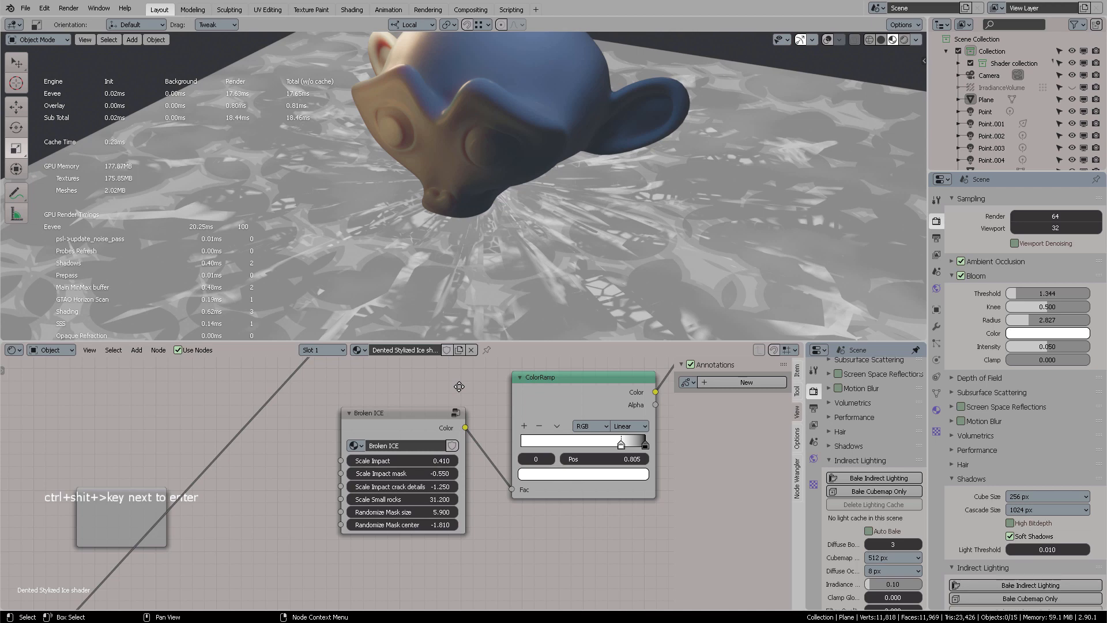
middle_click_drag(459, 386, 456, 373)
scroll(456, 373, "down", 1)
left_click_drag(413, 393, 417, 405)
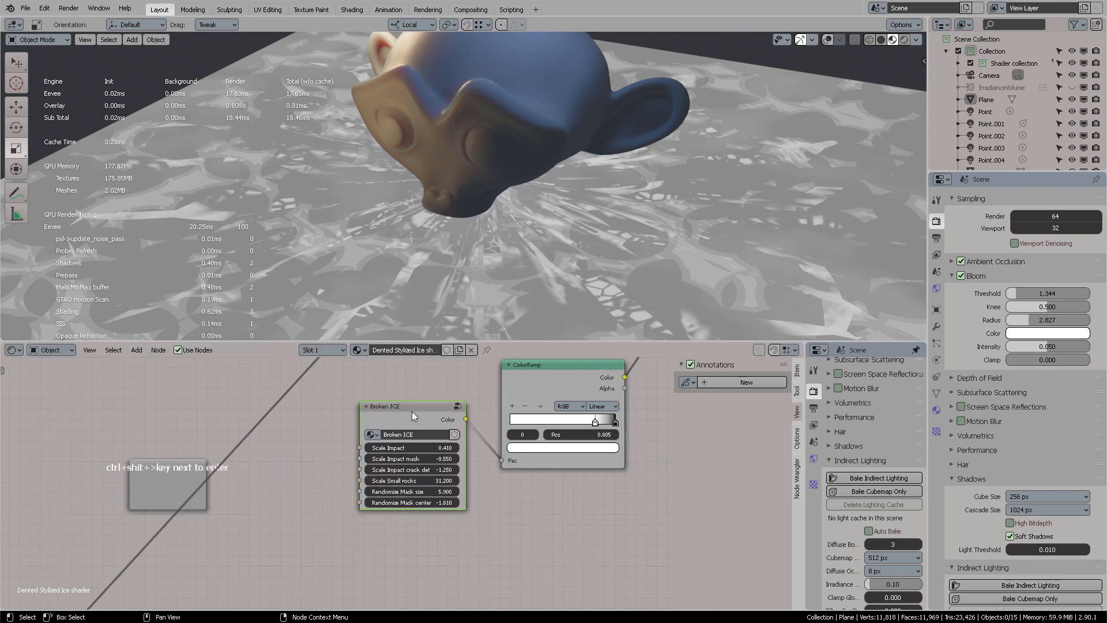
key("Tab")
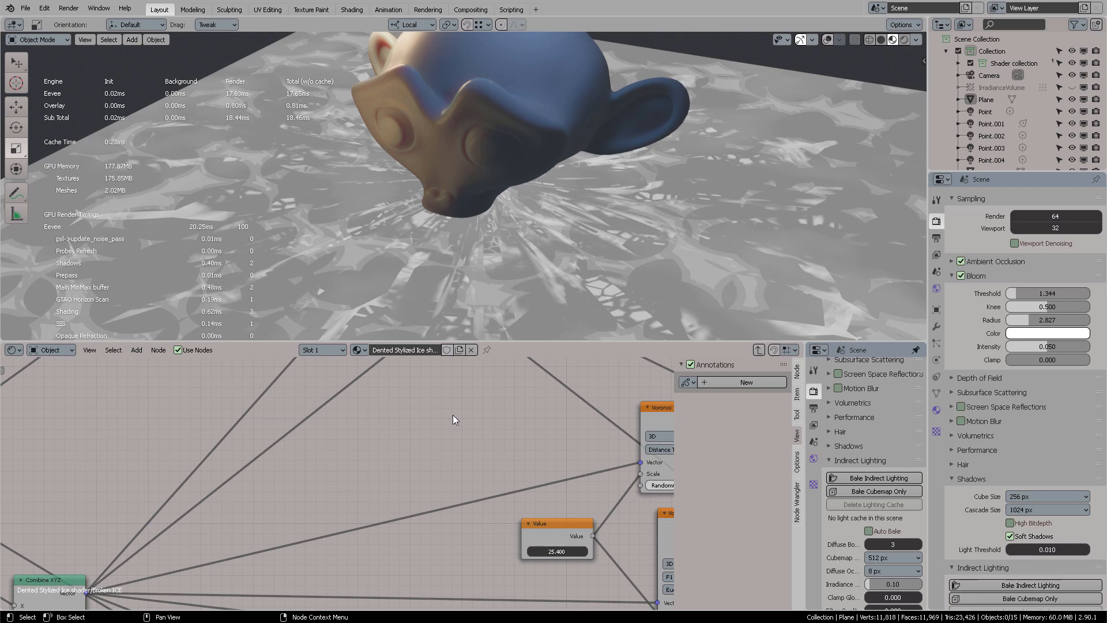
left_click(758, 350)
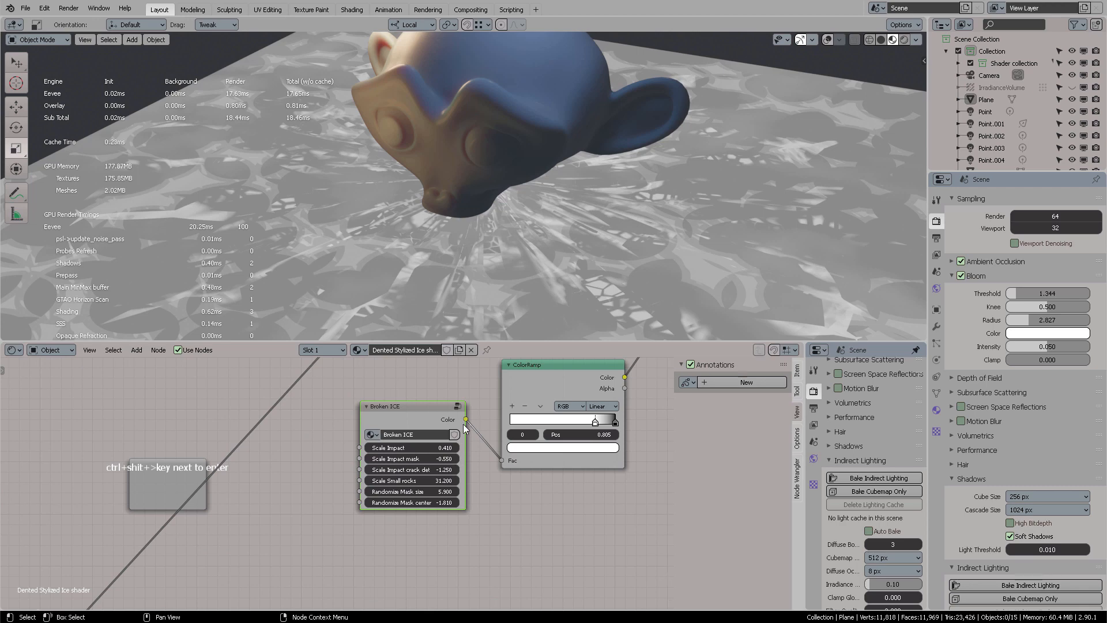
Step: Examine how the Broken ICE group feeds into the rest of the ice shader and which texture nodes it contains
scroll(472, 420, "down", 6)
middle_click_drag(473, 420, 529, 476)
scroll(530, 476, "down", 7)
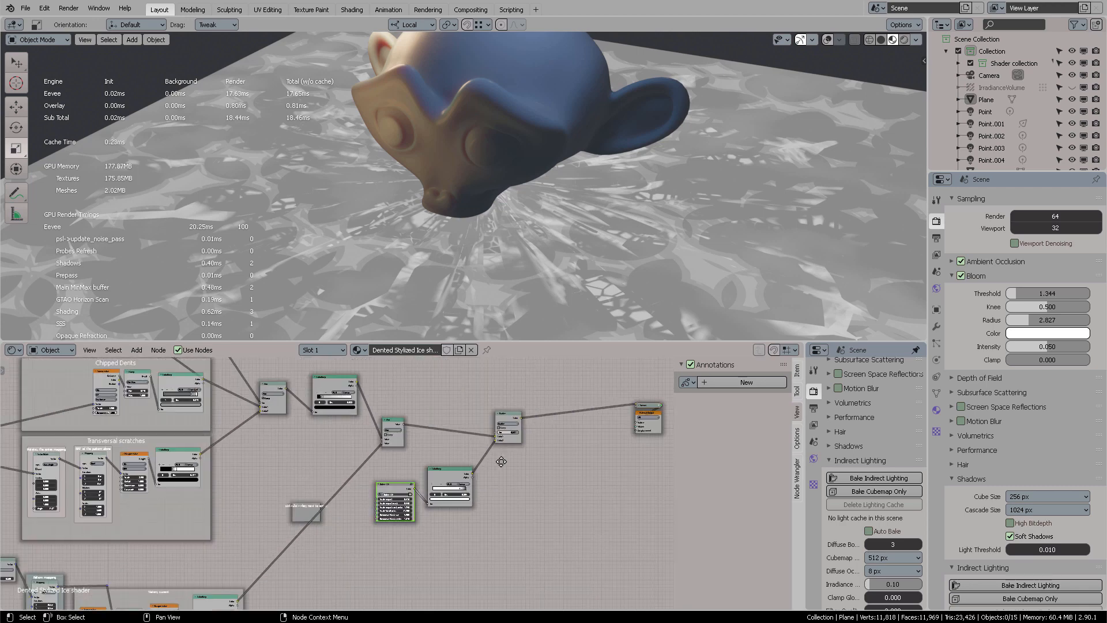
mouse_move(465, 427)
middle_mouse_down()
mouse_move(485, 437)
mouse_move(456, 428)
middle_mouse_up()
scroll(454, 426, "up", 5)
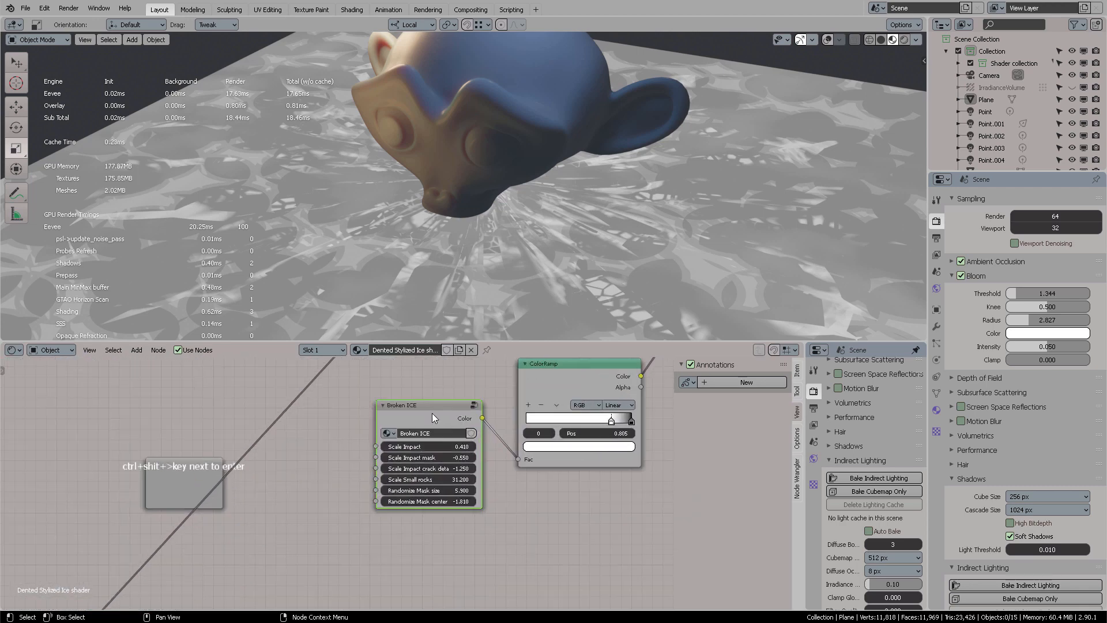
key("Tab")
scroll(380, 456, "down", 4)
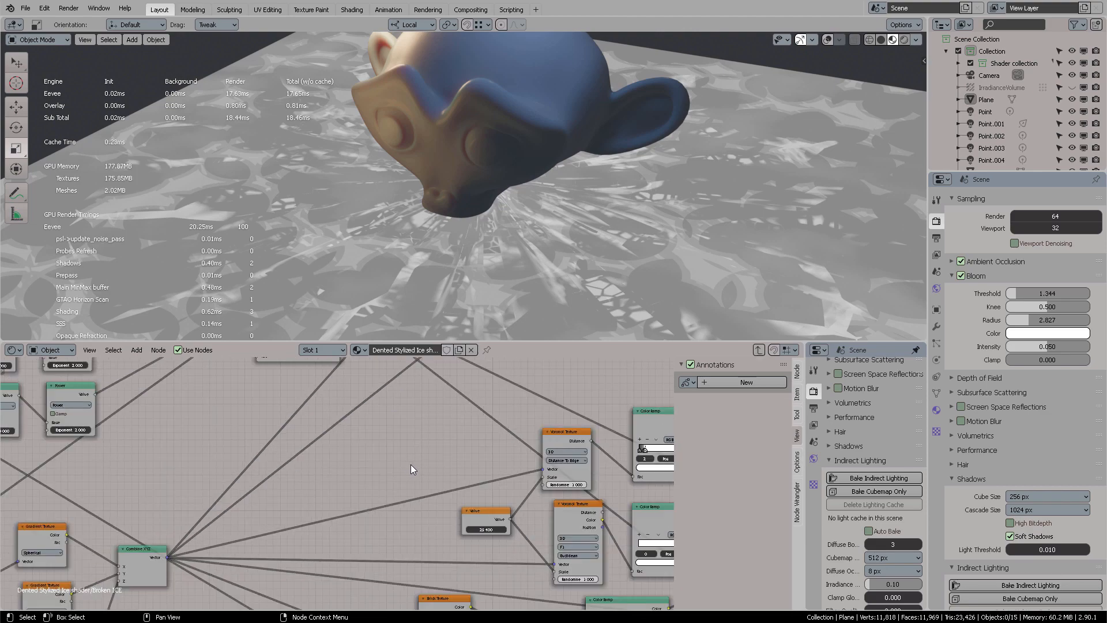
middle_click_drag(417, 458, 517, 458)
scroll(453, 451, "down", 3)
key("Tab")
scroll(453, 450, "up", 1)
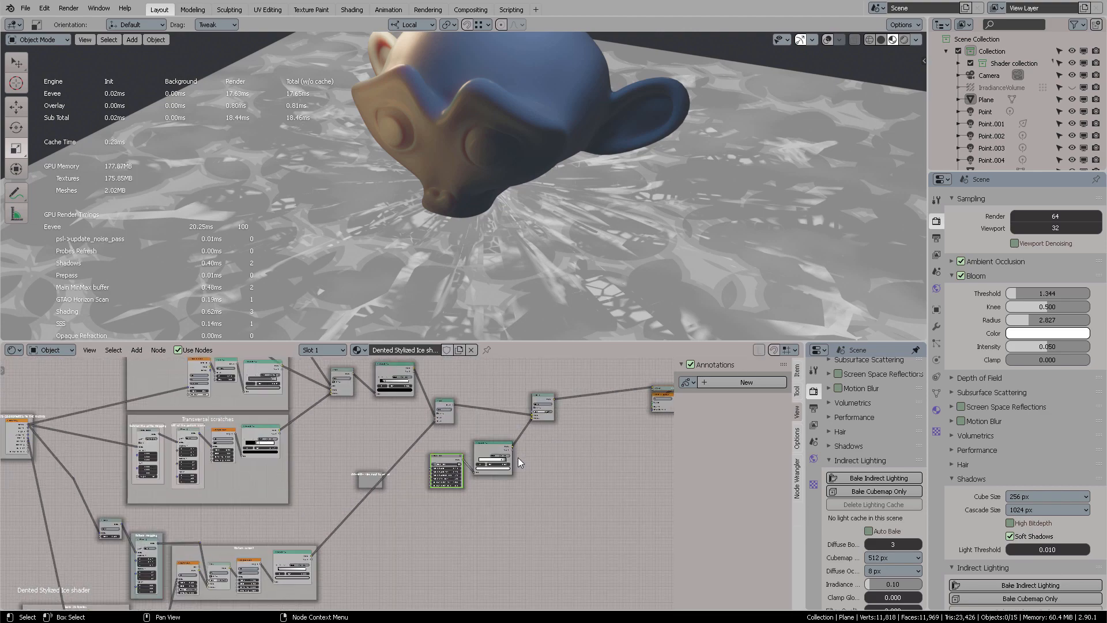
Step: On the Broken ICE node, set Scale Impact to 2.810, Scale Impact mask to -0.650 and Scale Impact crack details to -0.850
scroll(467, 472, "up", 4)
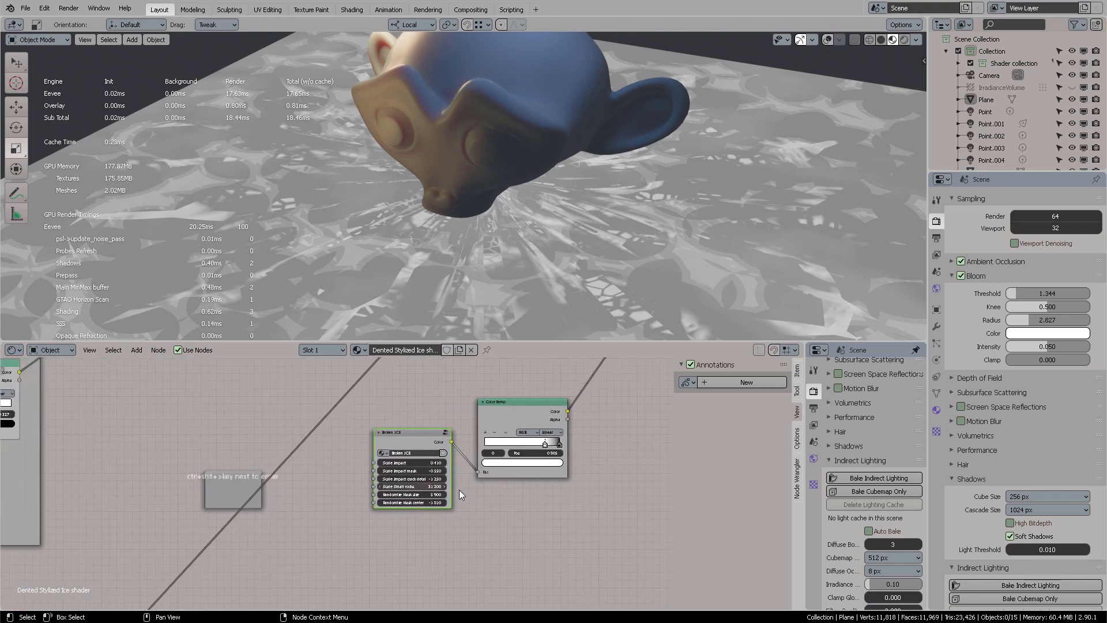
scroll(441, 484, "up", 7)
middle_click_drag(441, 485, 346, 516)
middle_click_drag(378, 462, 484, 444)
scroll(472, 445, "up", 2)
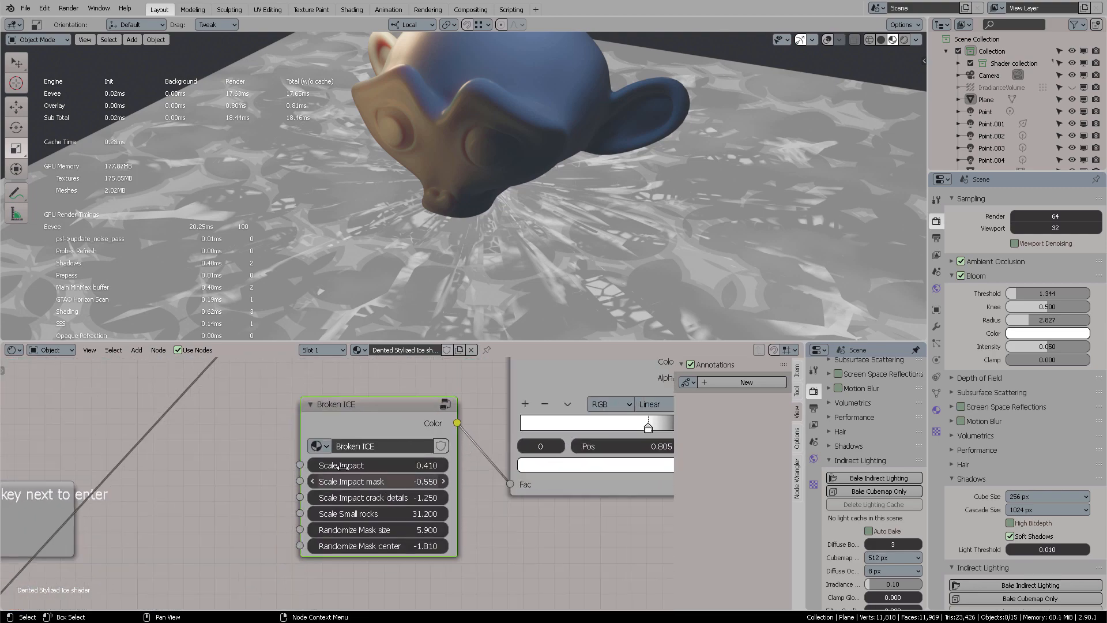
left_click_drag(339, 466, 364, 483)
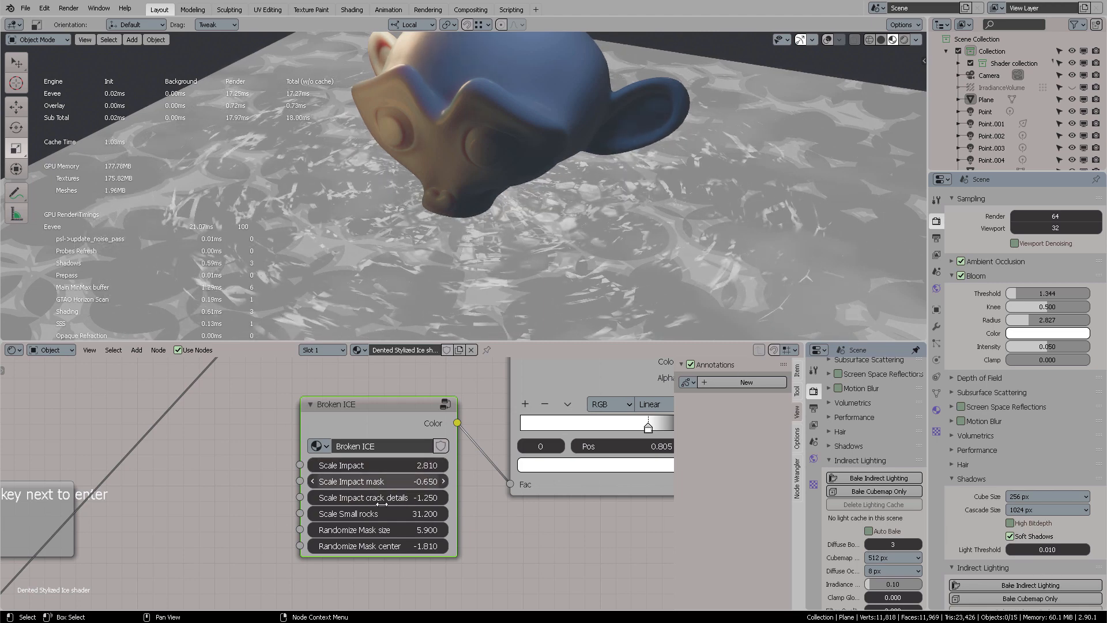
left_click_drag(381, 497, 397, 497)
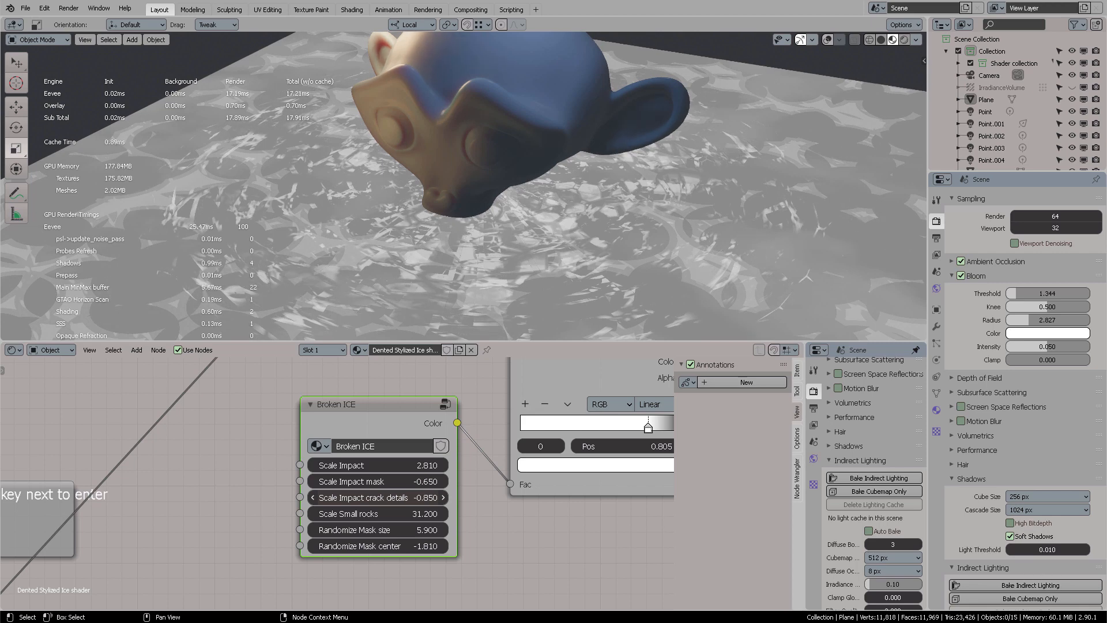
Step: Set Scale Small rocks to 30.700 and Randomize Mask size to 5.100 on the Broken ICE node
scroll(544, 233, "down", 6)
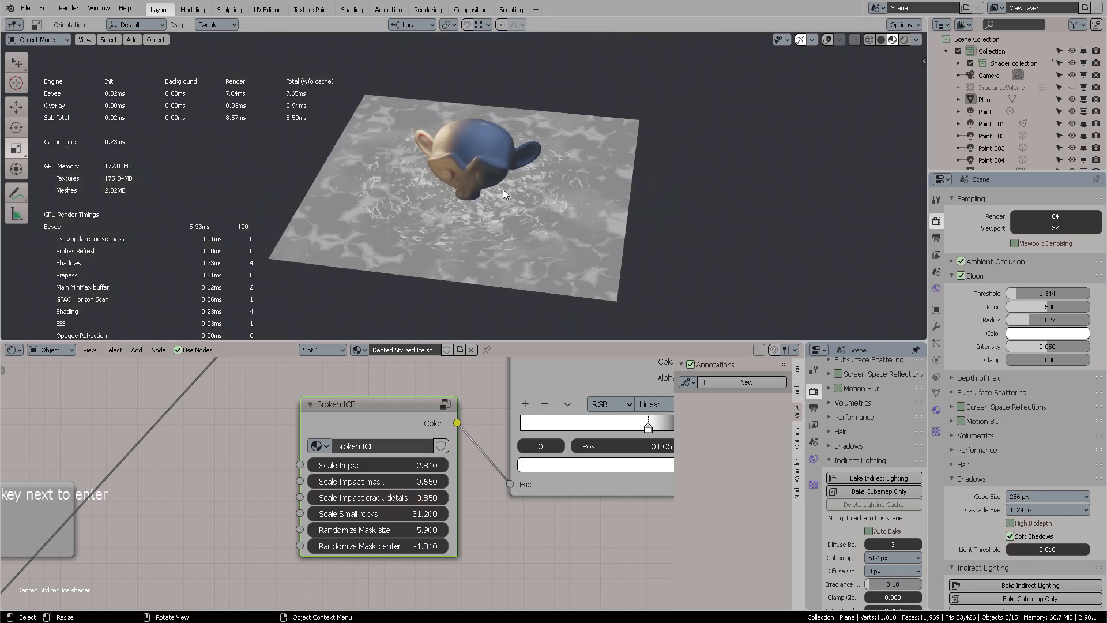
mouse_move(377, 513)
left_mouse_down()
mouse_move(389, 513)
mouse_move(374, 513)
mouse_move(384, 530)
left_mouse_up()
scroll(530, 217, "up", 5)
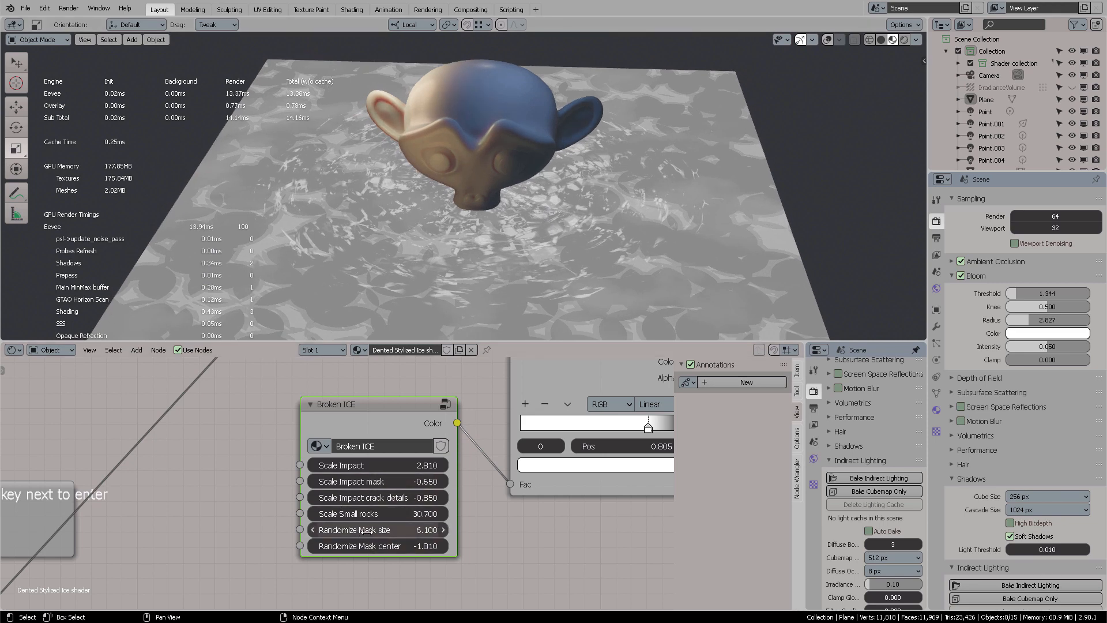
left_click_drag(367, 530, 357, 530)
middle_click_drag(576, 157, 536, 231)
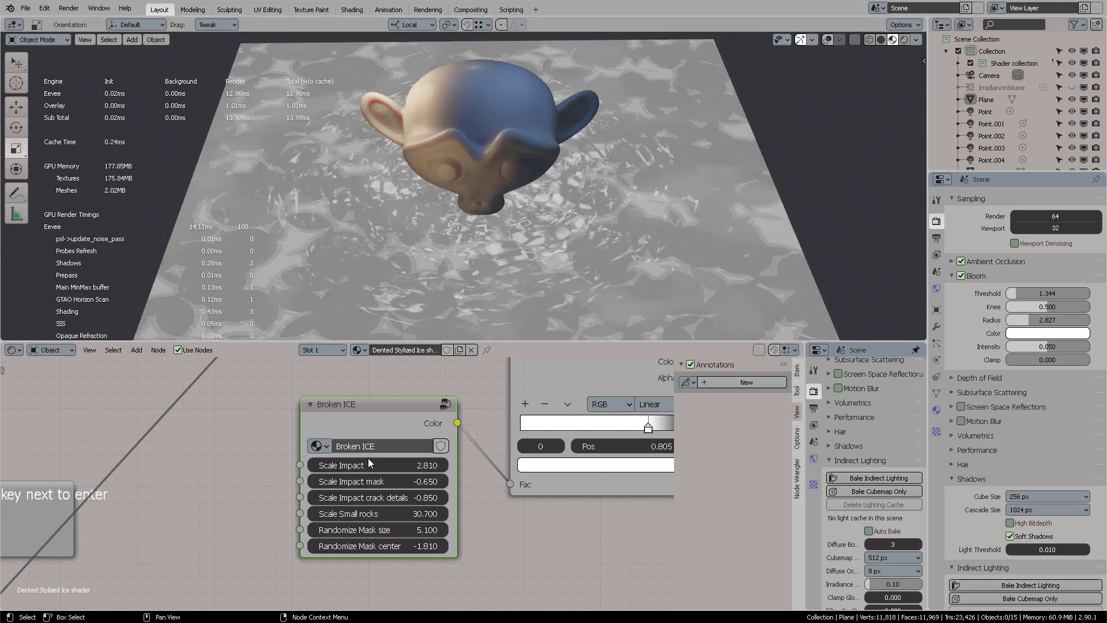
Step: Try a Scale Impact of 0.410 on the Broken ICE node, and settle on 1.310
left_click_drag(367, 458, 345, 459)
middle_click_drag(523, 183, 544, 192)
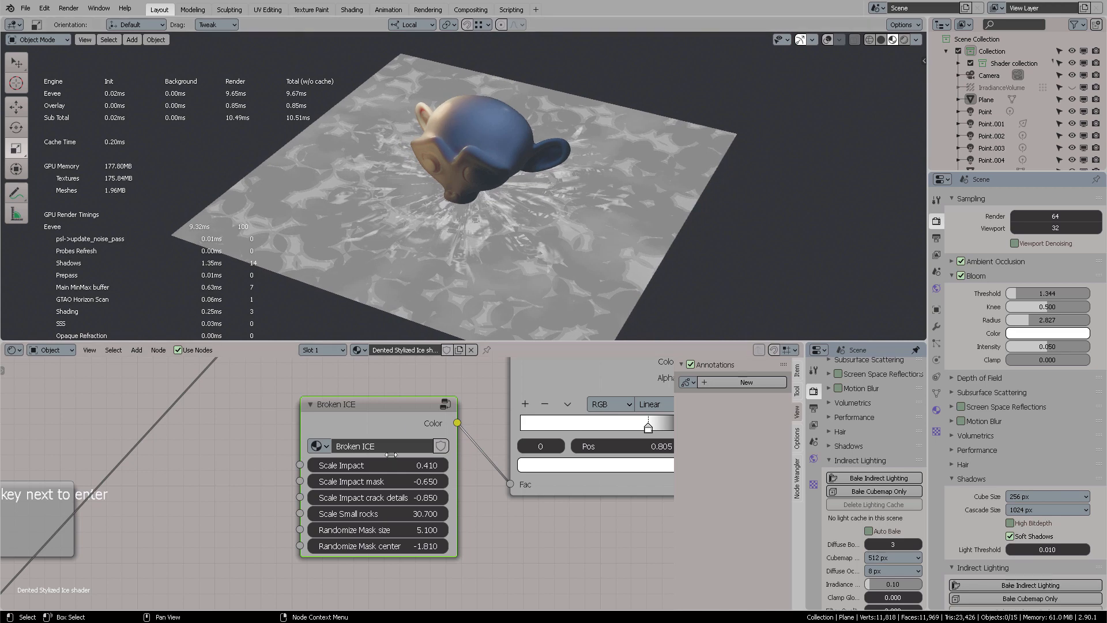
left_click_drag(353, 465, 367, 464)
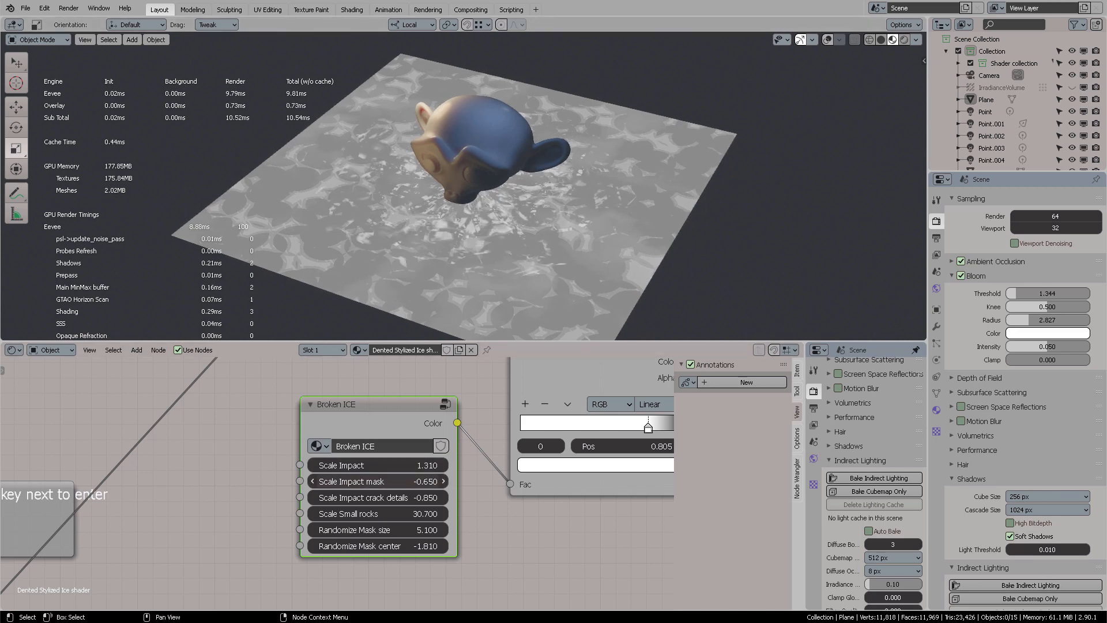
mouse_move(366, 480)
left_mouse_down()
mouse_move(348, 481)
mouse_move(373, 481)
left_mouse_up()
middle_click_drag(555, 261, 573, 246)
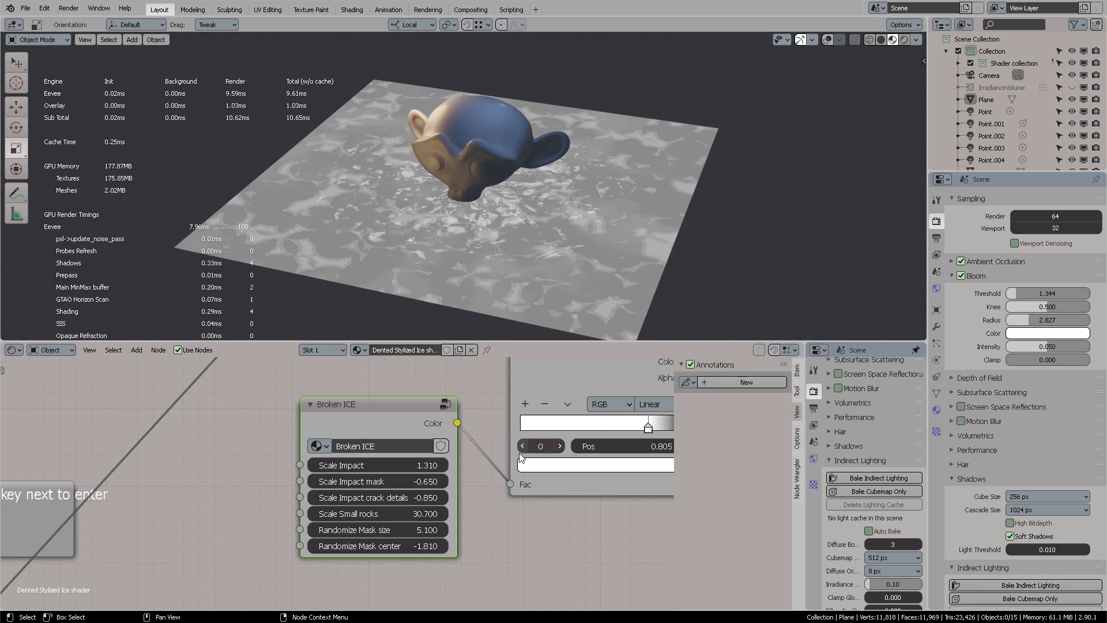
Step: Switch to the Ref Pictures folder in File Explorer and view the first three ice reference images, starting with 3dextrude-tutorials-01.jpg
key("alt+Tab")
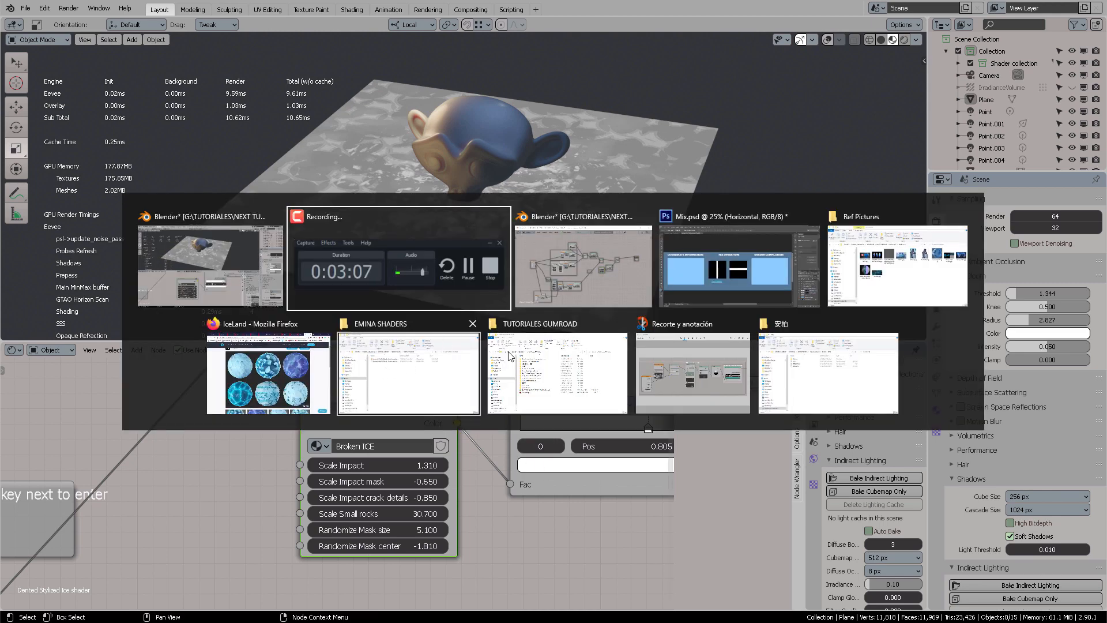
left_click(899, 256)
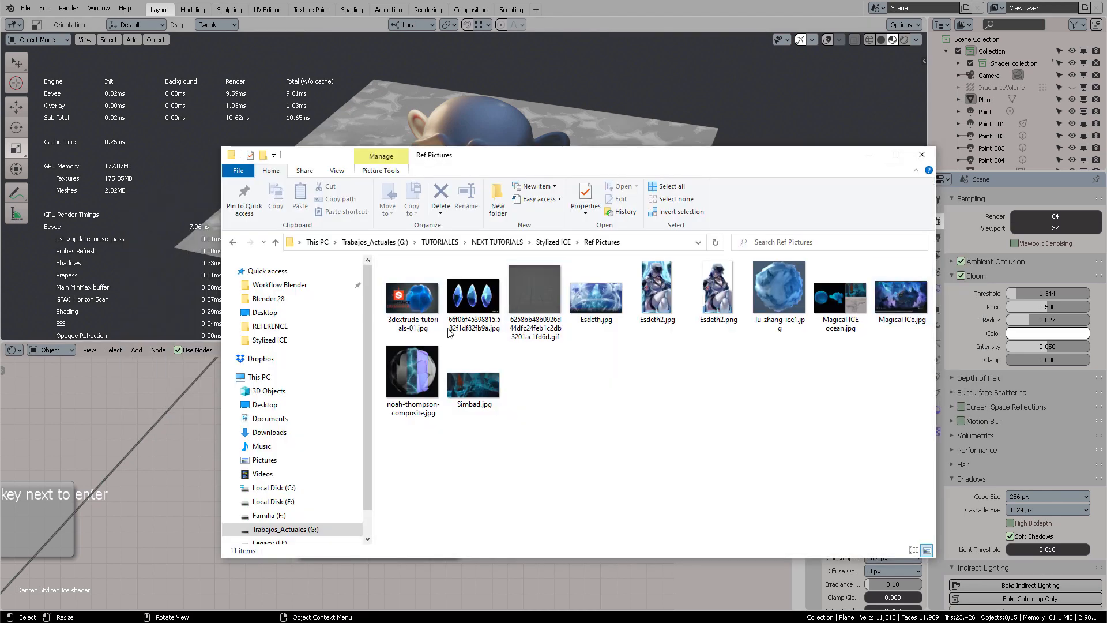
double_click(424, 300)
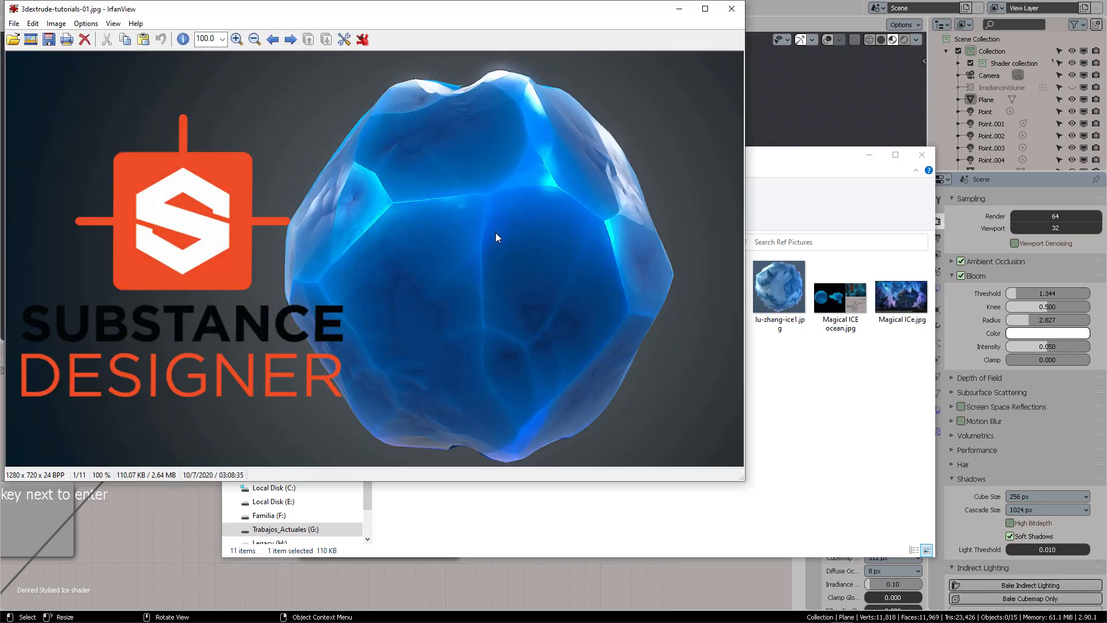
scroll(497, 234, "down", 1)
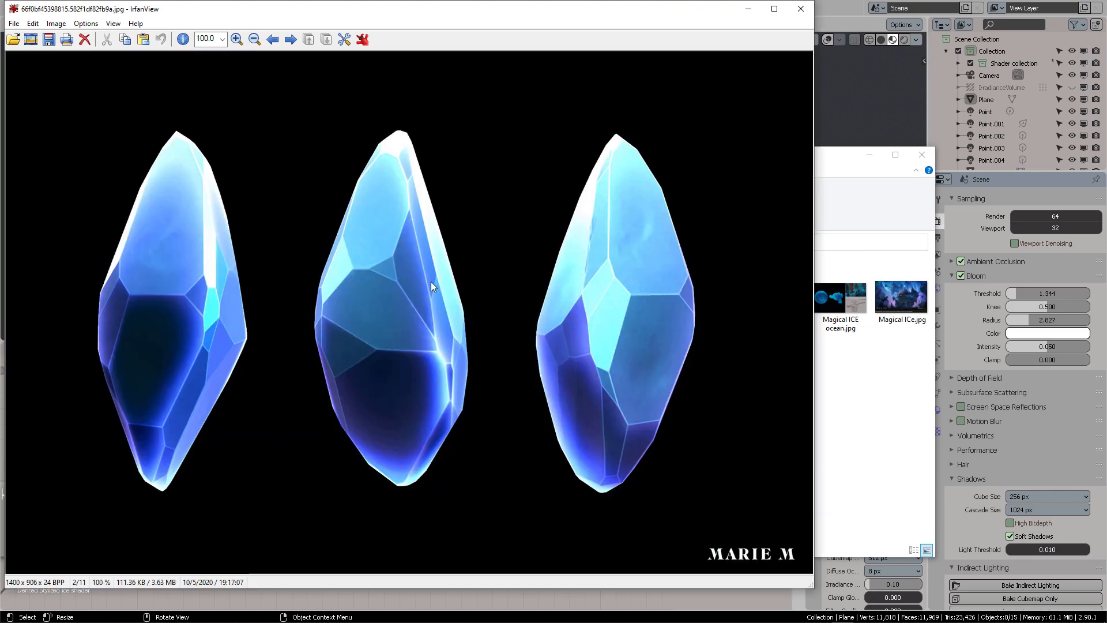
scroll(500, 242, "down", 1)
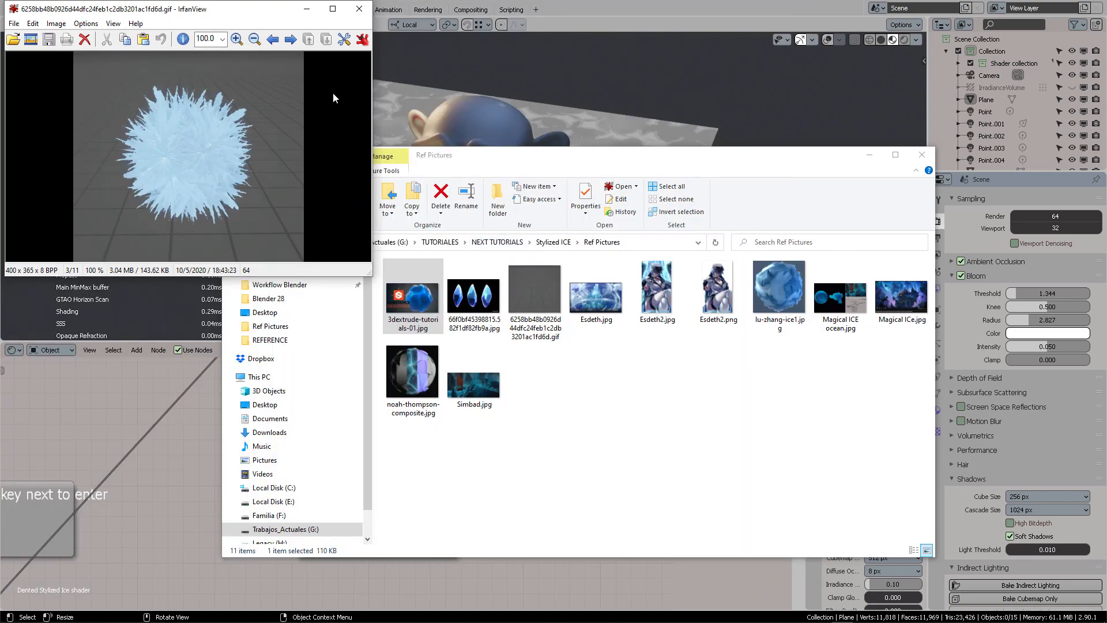
left_click(358, 9)
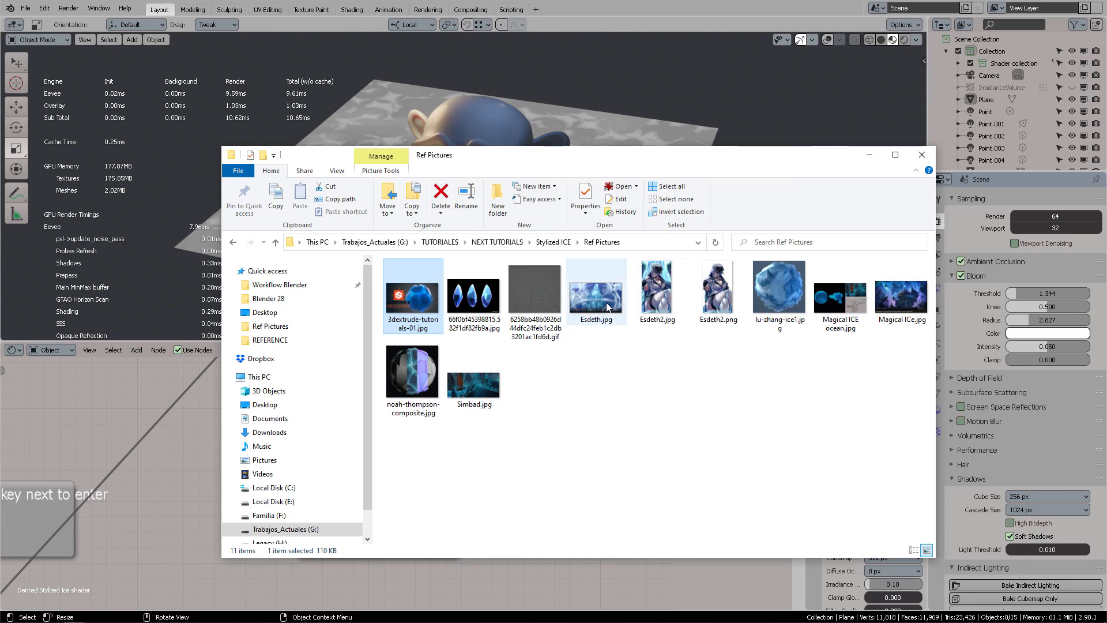
Step: View the Esdeth.jpg ice mountain and the blue ice sphere reference picture, closing each image after viewing
left_click(613, 306)
double_click(613, 306)
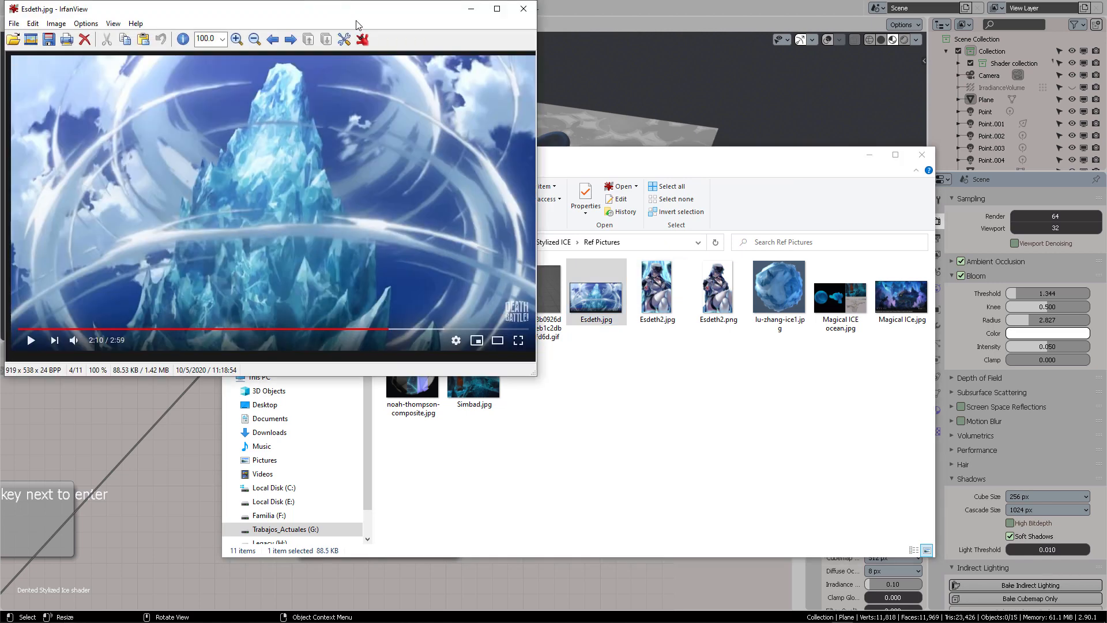
left_click_drag(356, 18, 510, 73)
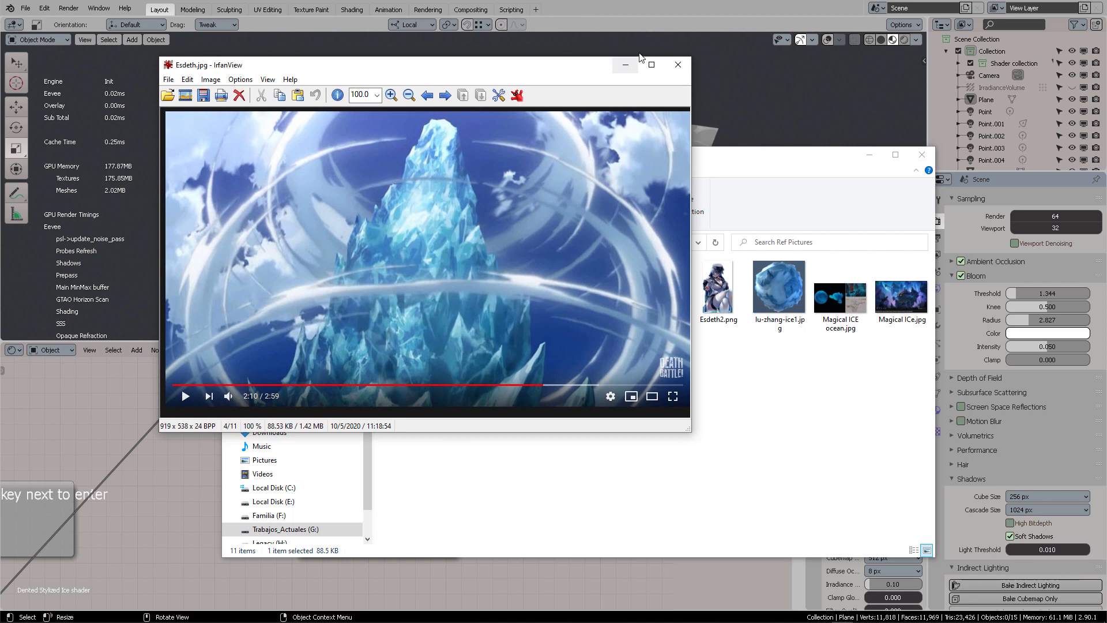
left_click(677, 66)
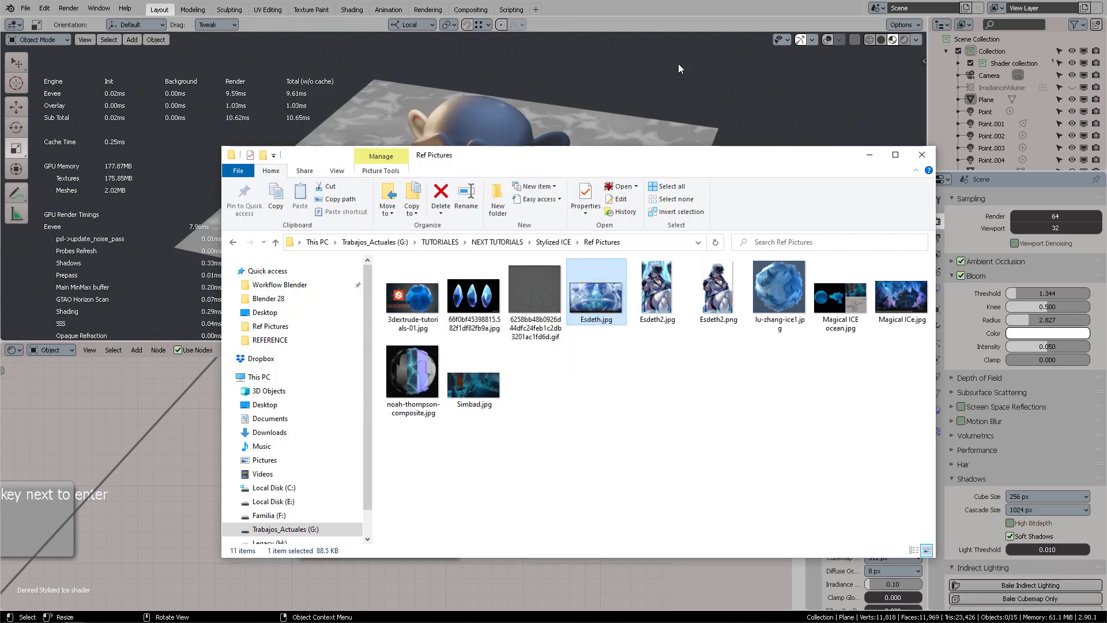
double_click(791, 289)
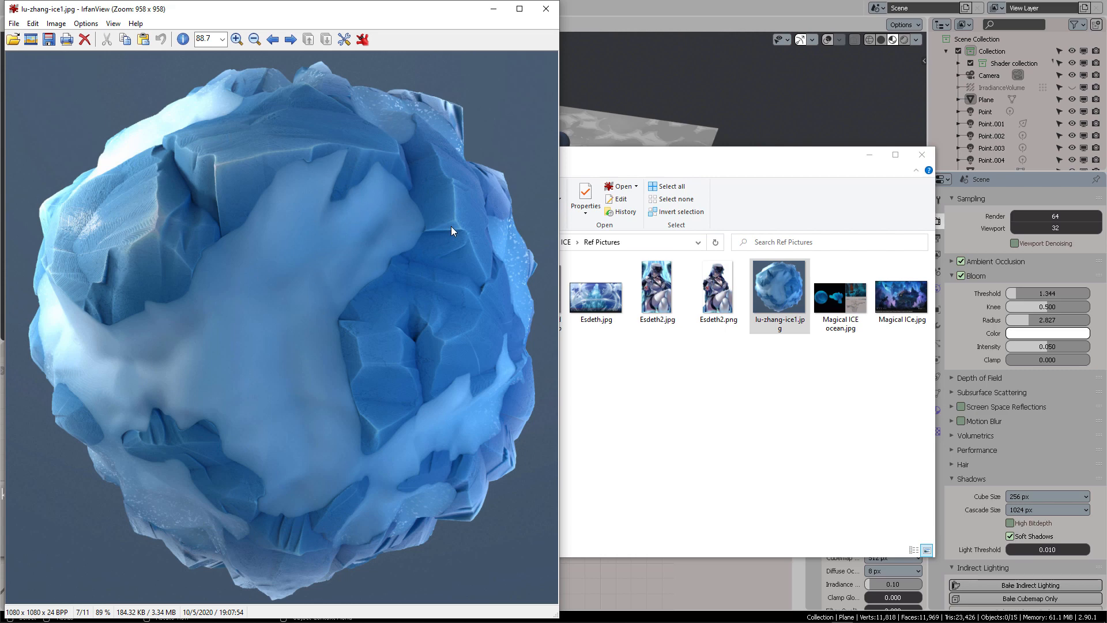
left_click(545, 8)
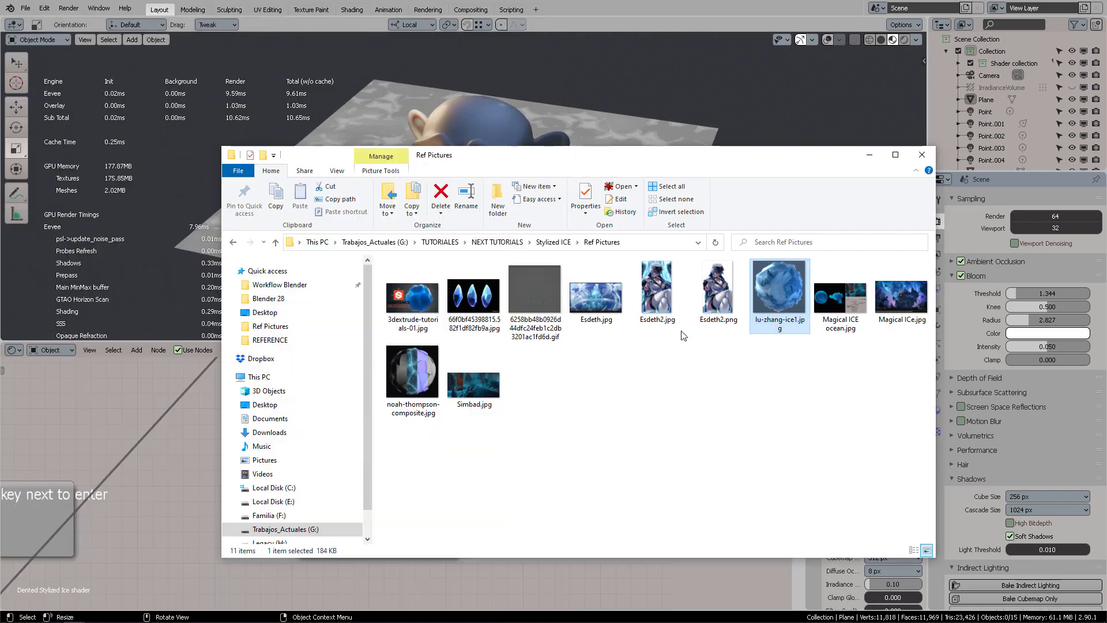
Step: View the reference images Magical ICE ocean.jpg and Magical ICe.jpg, and close each one
left_click(840, 302)
double_click(840, 303)
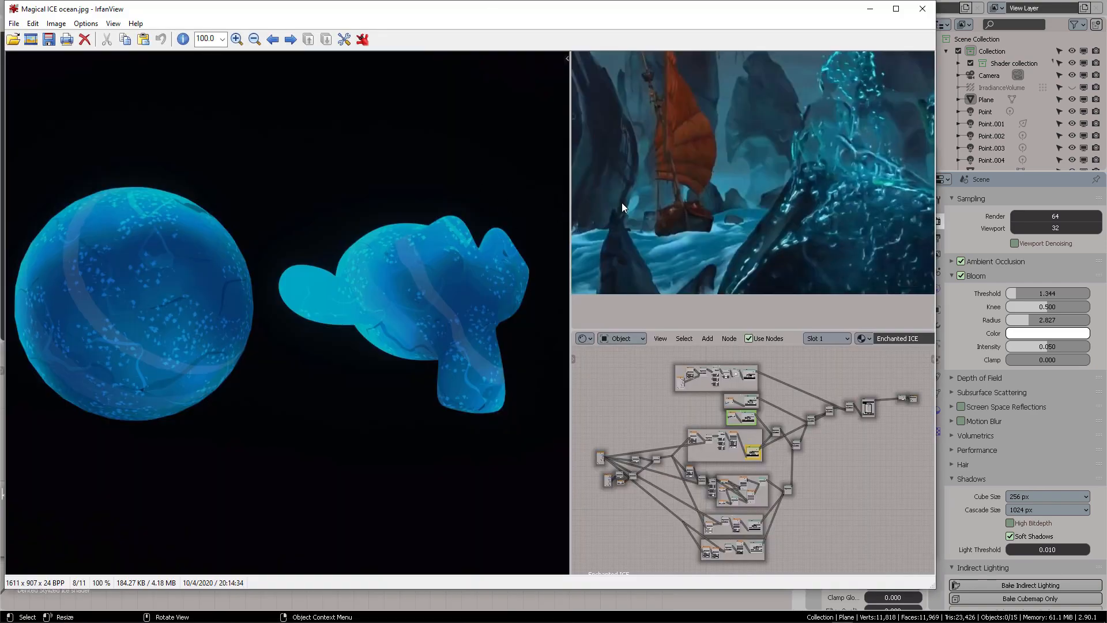
left_click(920, 10)
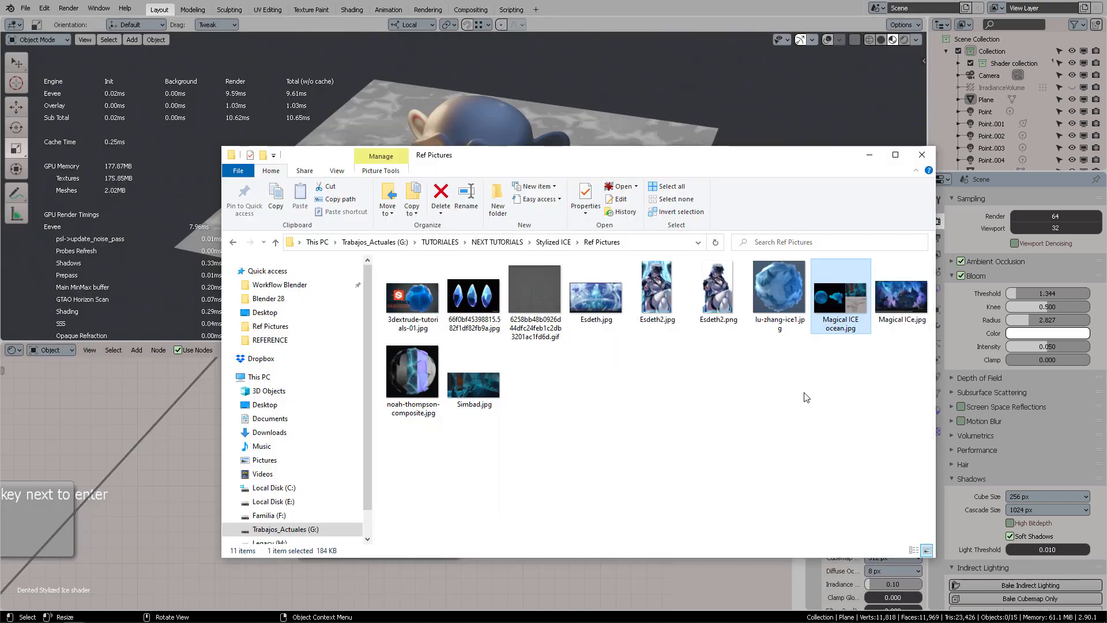
double_click(891, 301)
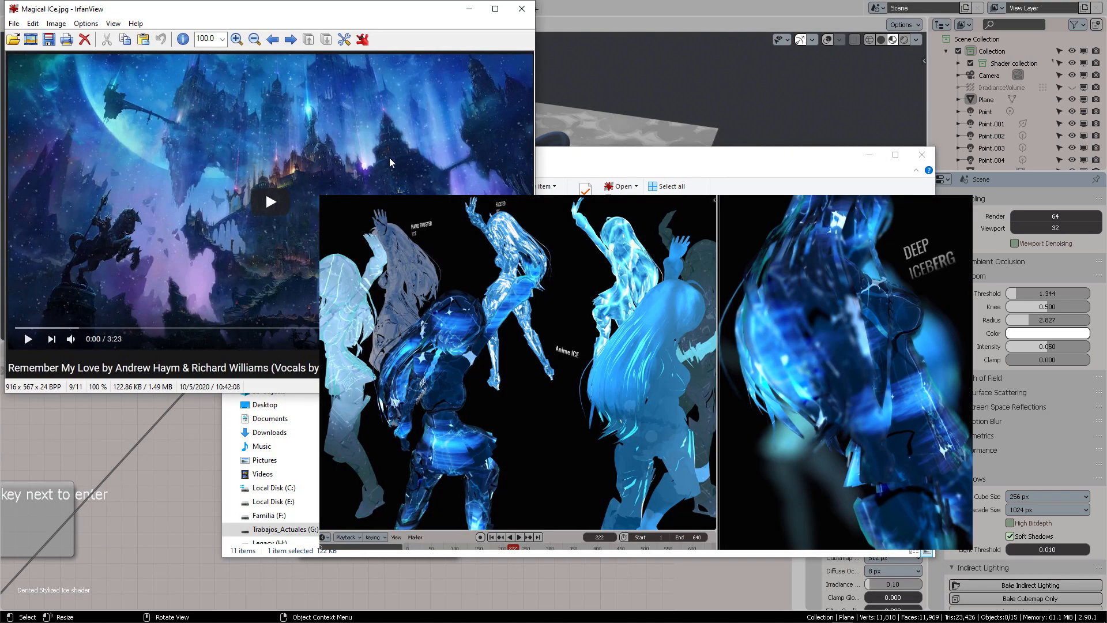
left_click(521, 8)
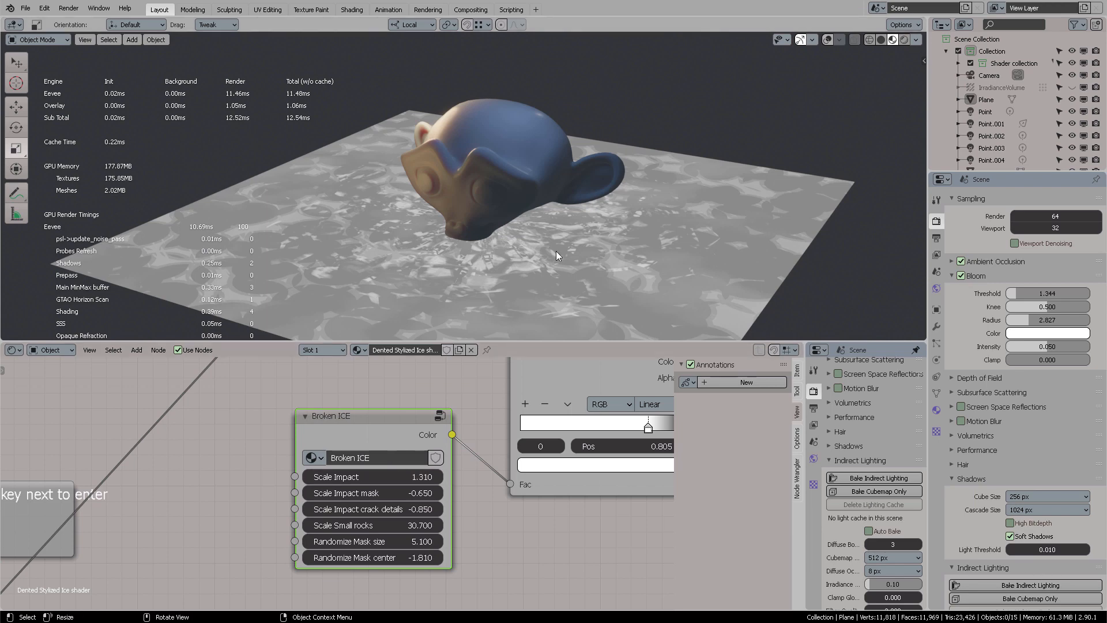
Step: Switch to the browser and like the NVIDIA Studio video on creating realistic material cracks in Adobe Substance Designer
key("alt+Tab")
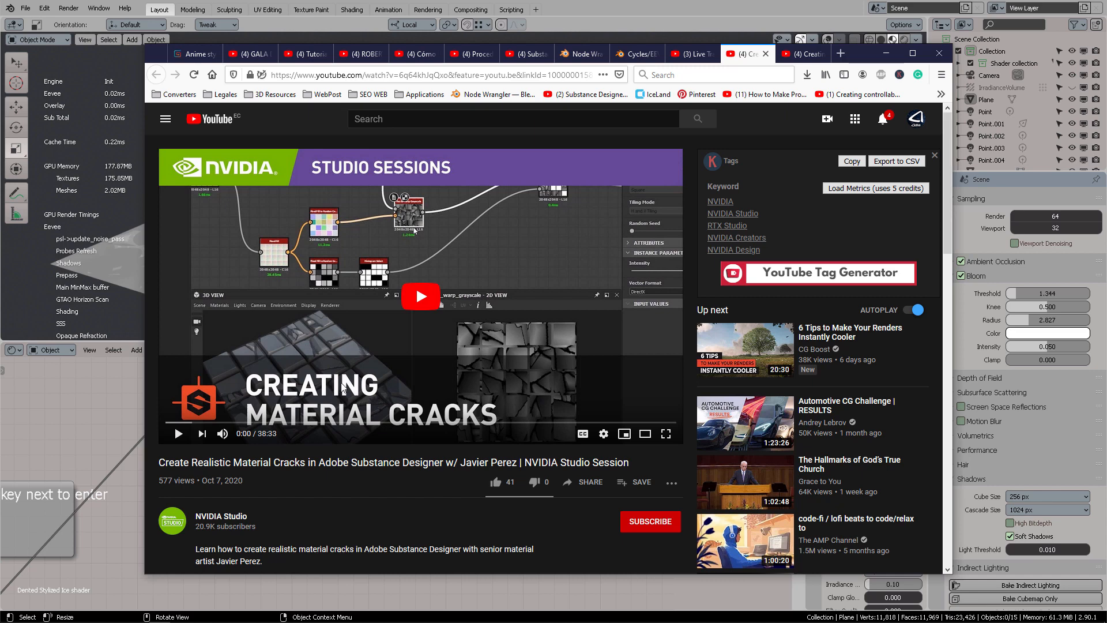
scroll(375, 427, "down", 1)
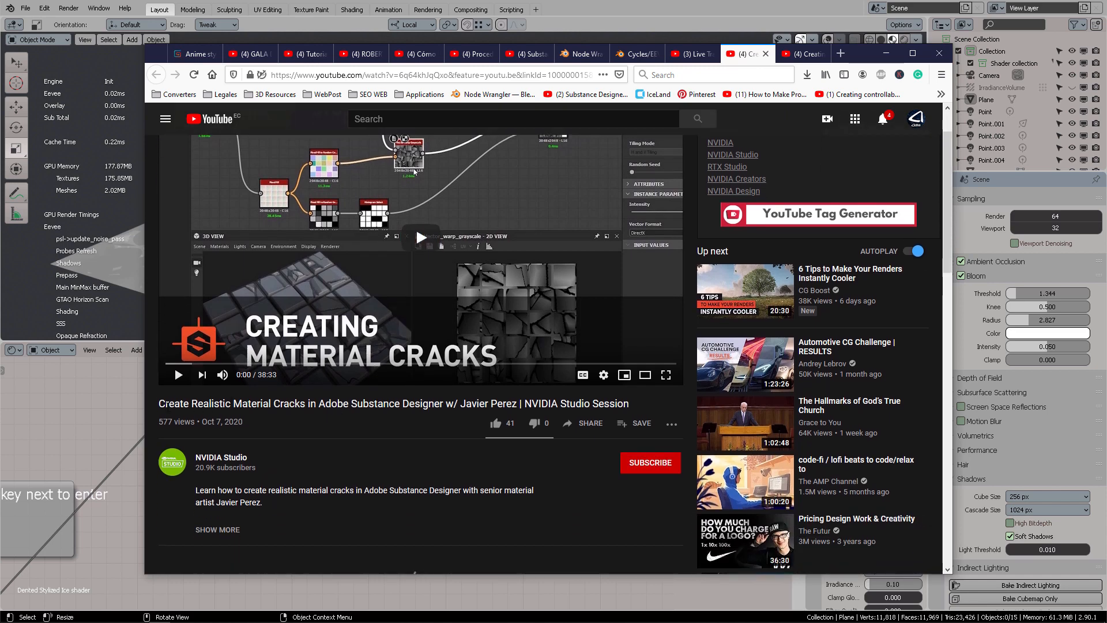
left_click_drag(159, 403, 383, 404)
scroll(466, 254, "up", 1)
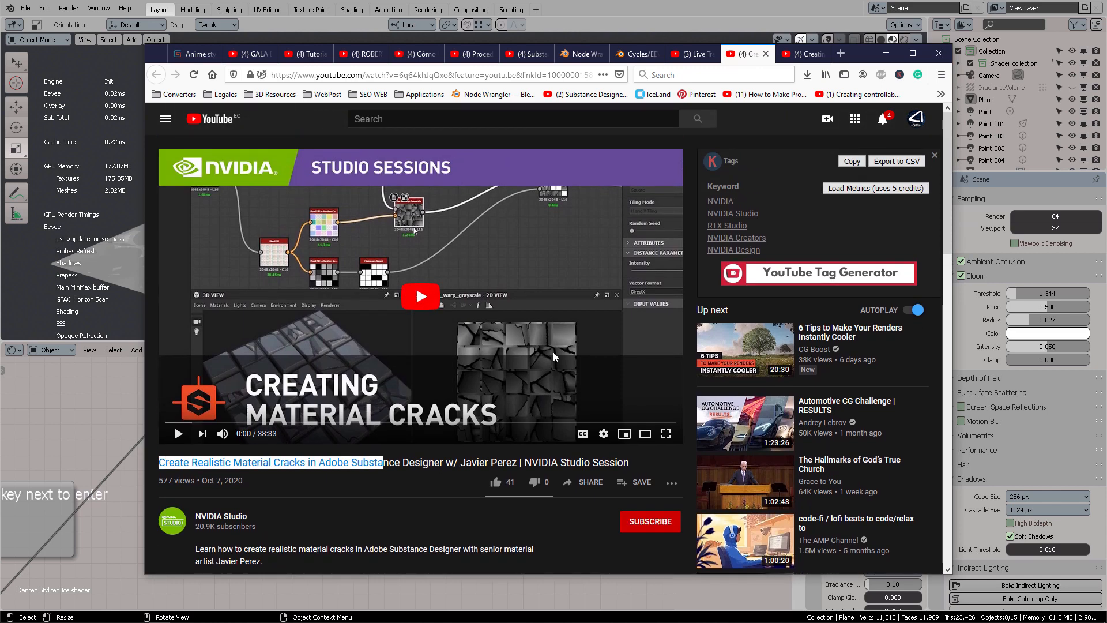
left_click(495, 481)
left_click_drag(362, 462, 345, 483)
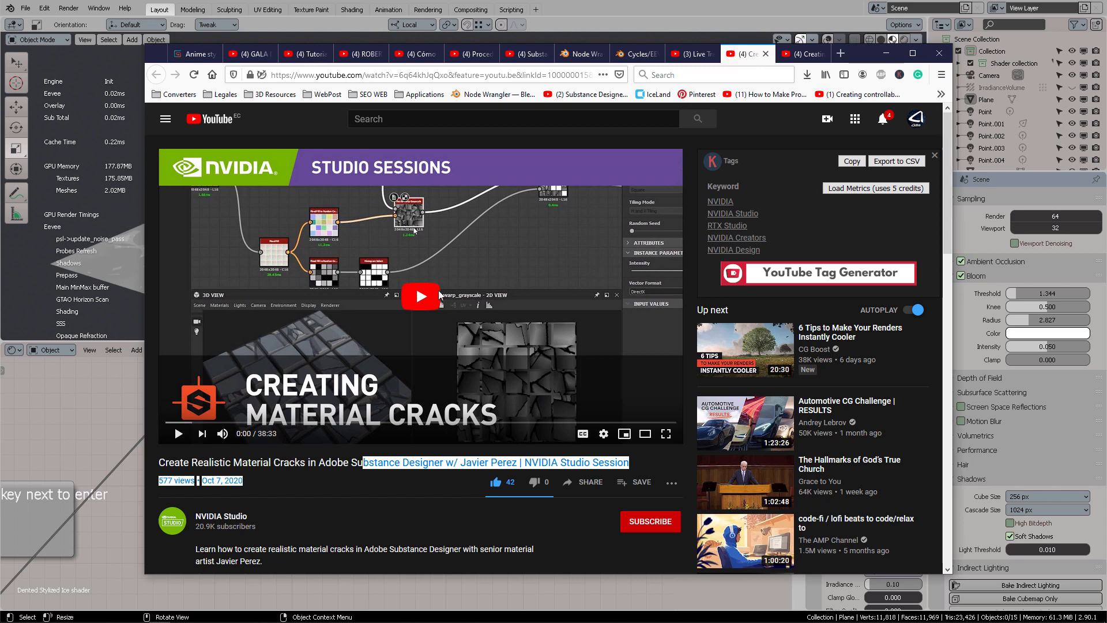
Step: Play the material cracks video from about 13:06, and skip ahead to about 18:50
left_click(344, 422)
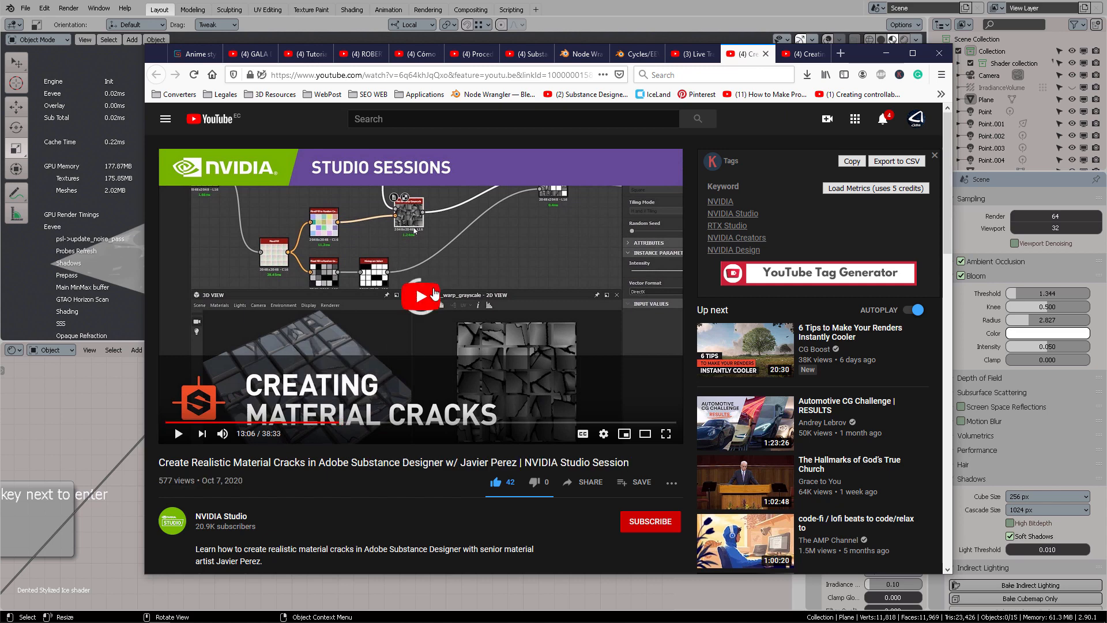
left_click(434, 295)
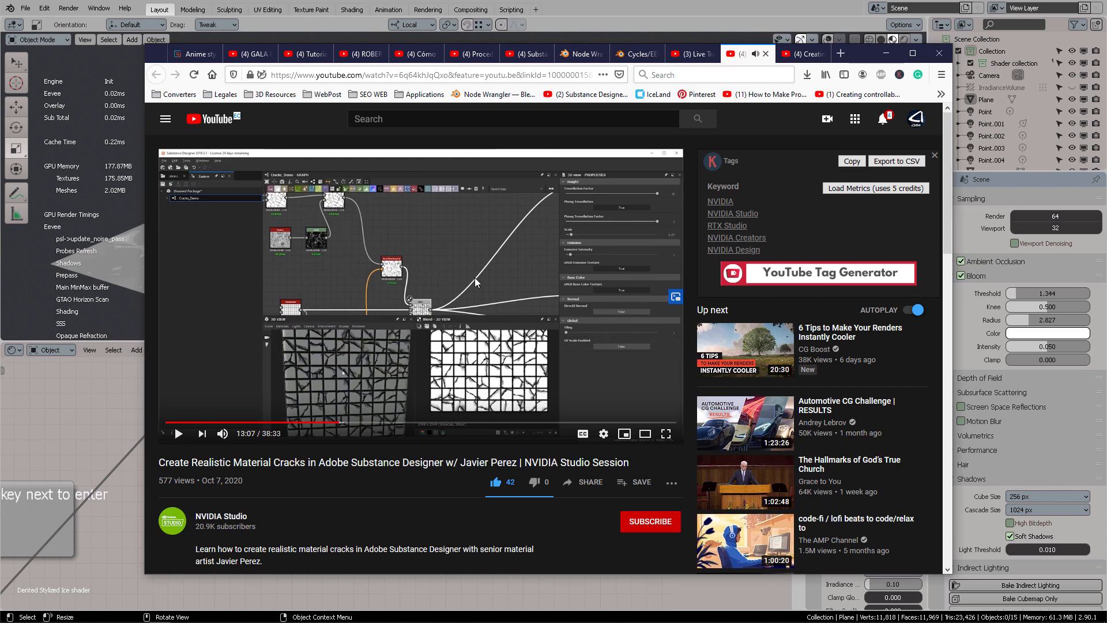
left_click(410, 423)
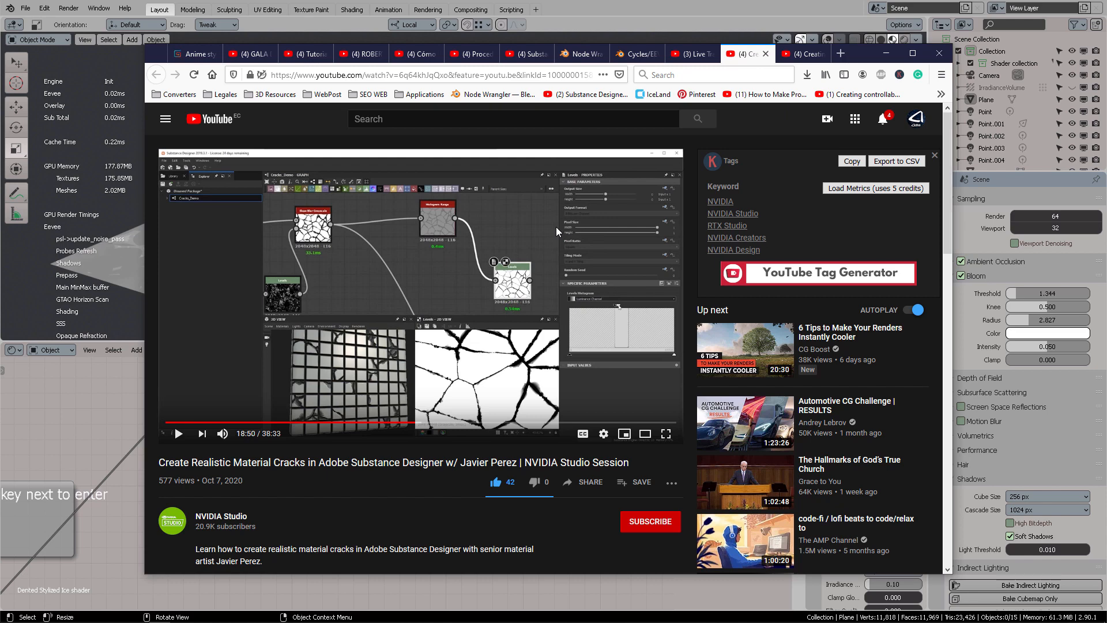
Step: Show the "Concrete Clover" material video in the browser, and switch to the Mix.psd diagram in Photoshop
left_click(803, 54)
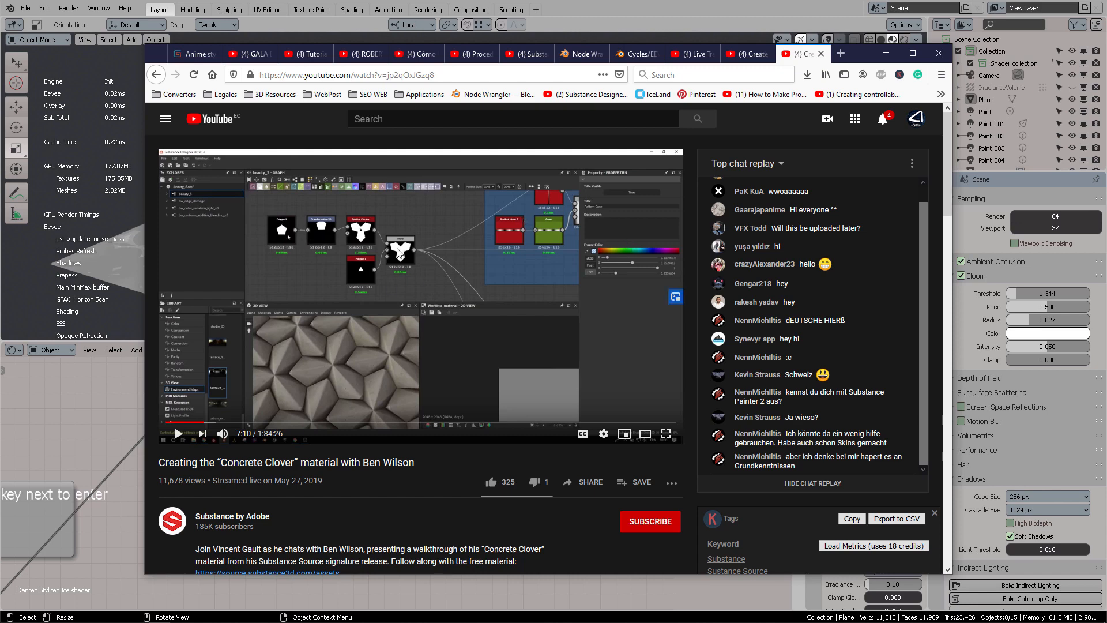
key("alt+Tab")
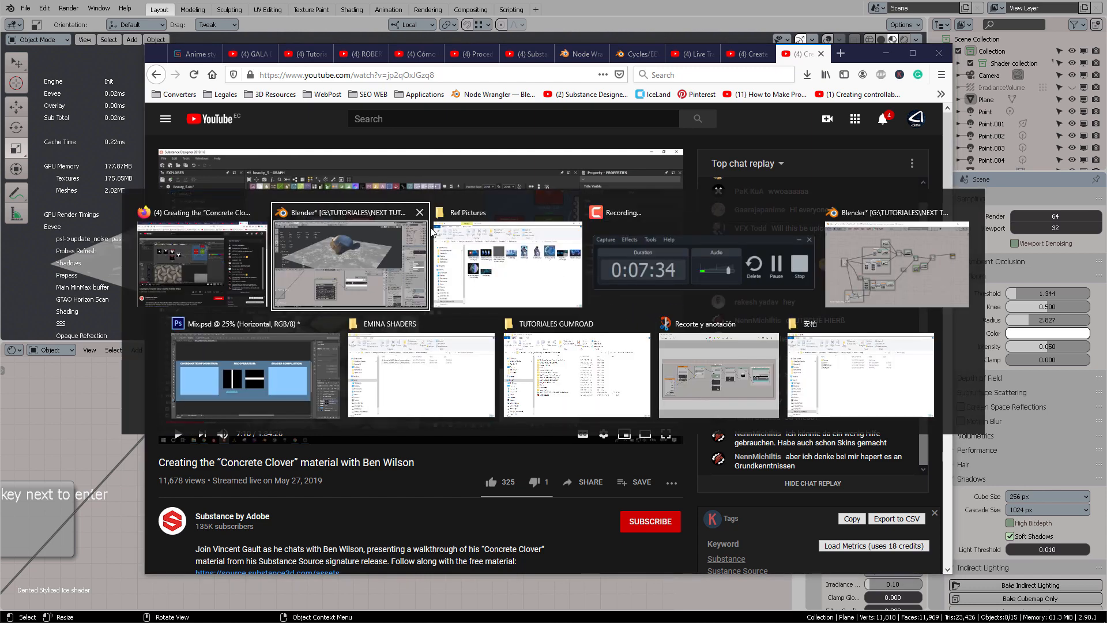
left_click(278, 362)
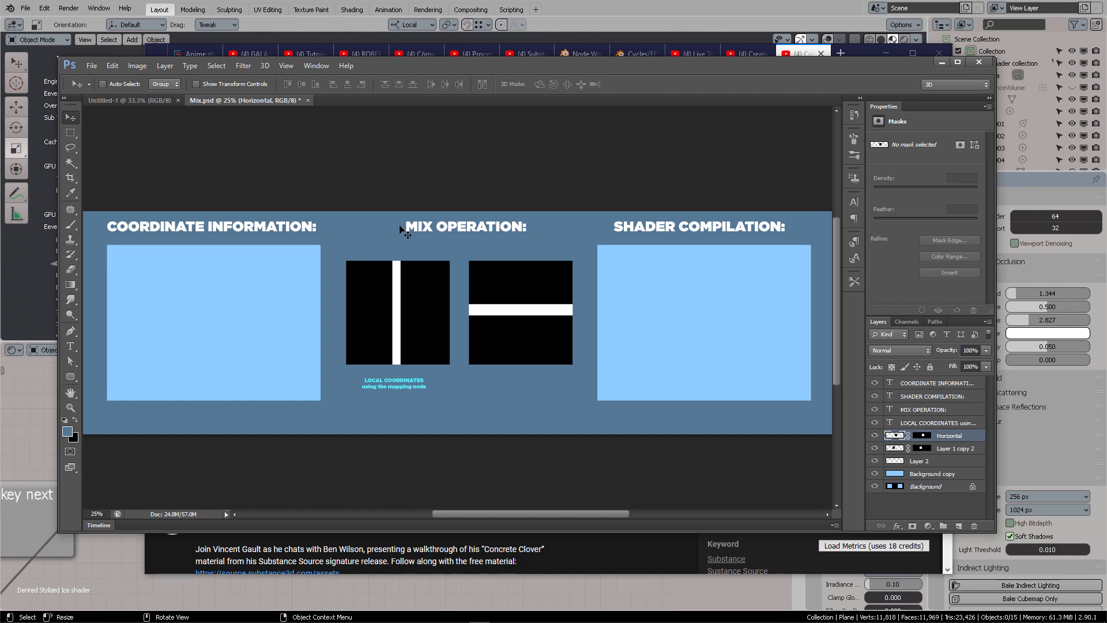
Step: Switch back to Blender and examine the Dented Stylized Ice shader's node graph around the Broken ICE group
key("alt+Tab")
scroll(253, 486, "down", 5)
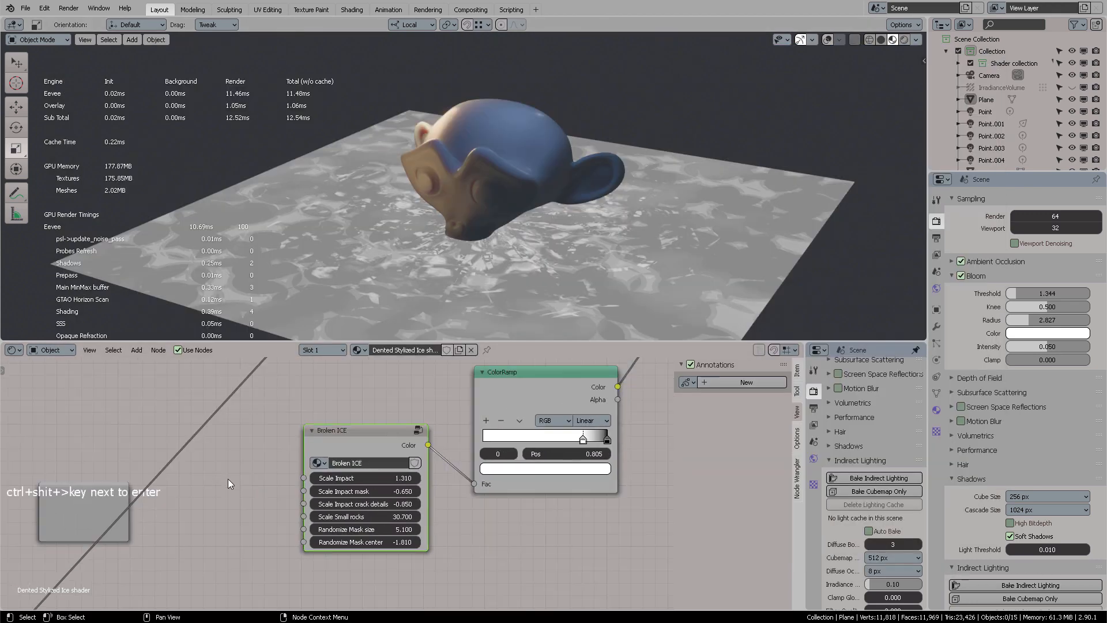
middle_click_drag(251, 474, 554, 462)
scroll(396, 479, "down", 4)
middle_click_drag(488, 497, 489, 401)
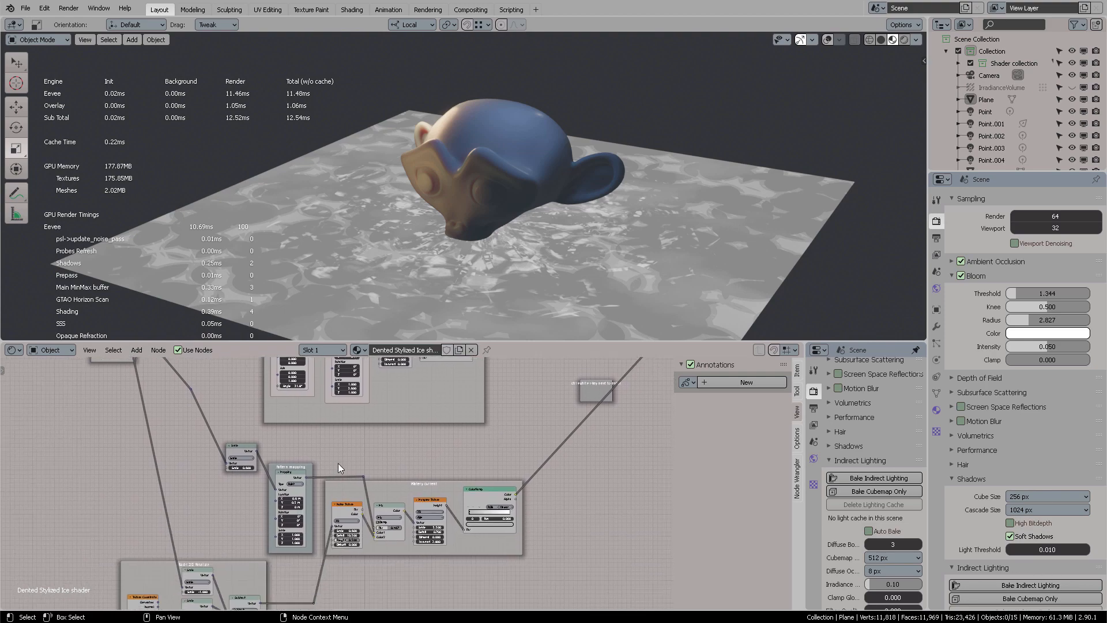
scroll(338, 462, "down", 1)
middle_click_drag(403, 438, 343, 401)
mouse_move(392, 427)
middle_mouse_down()
mouse_move(410, 406)
mouse_move(383, 424)
middle_mouse_up()
scroll(406, 412, "up", 3)
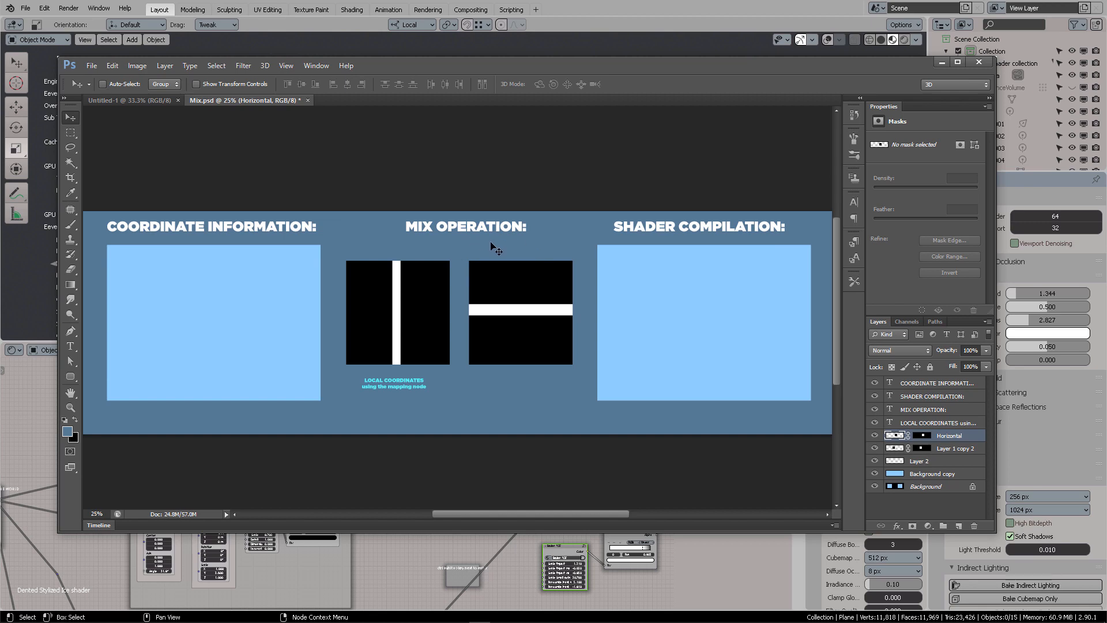
Step: In Photoshop's Mix.psd, enlarge the Mix Operation section and shift the vertical-stripe square slightly to the left
left_click(505, 264, "ctrl")
left_click_drag(507, 264, 552, 243)
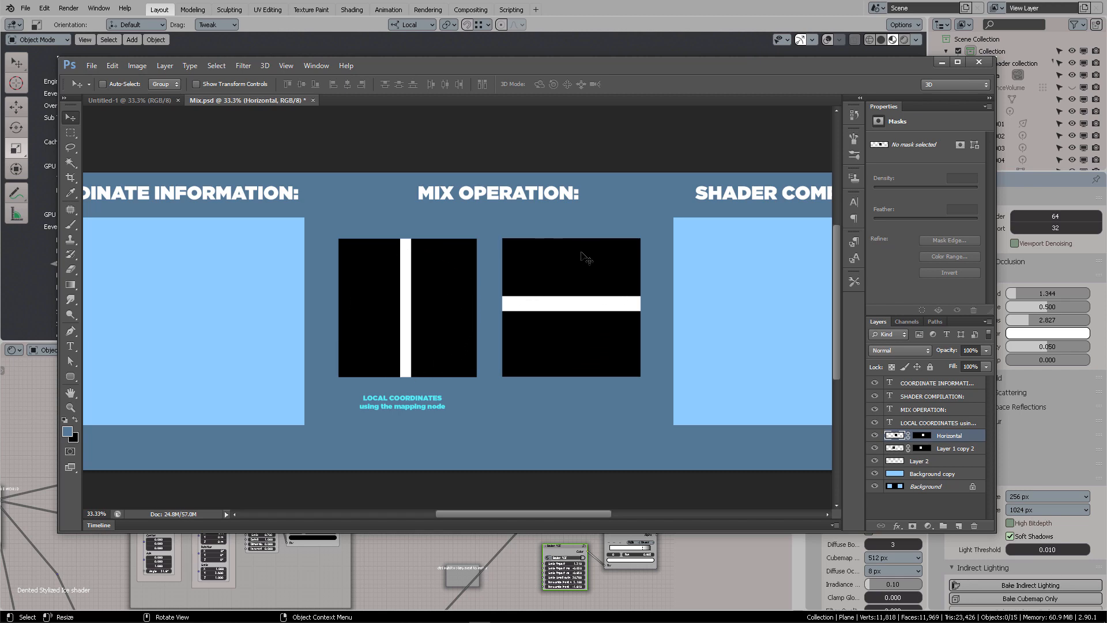
mouse_move(430, 289)
left_mouse_down()
mouse_move(426, 279)
mouse_move(441, 278)
mouse_move(459, 312)
mouse_move(424, 283)
mouse_move(453, 272)
mouse_move(427, 278)
mouse_move(437, 276)
left_mouse_up()
key("ctrl+z")
mouse_move(429, 280)
left_mouse_down("ctrl")
mouse_move(442, 281)
mouse_move(424, 282)
left_mouse_up("ctrl")
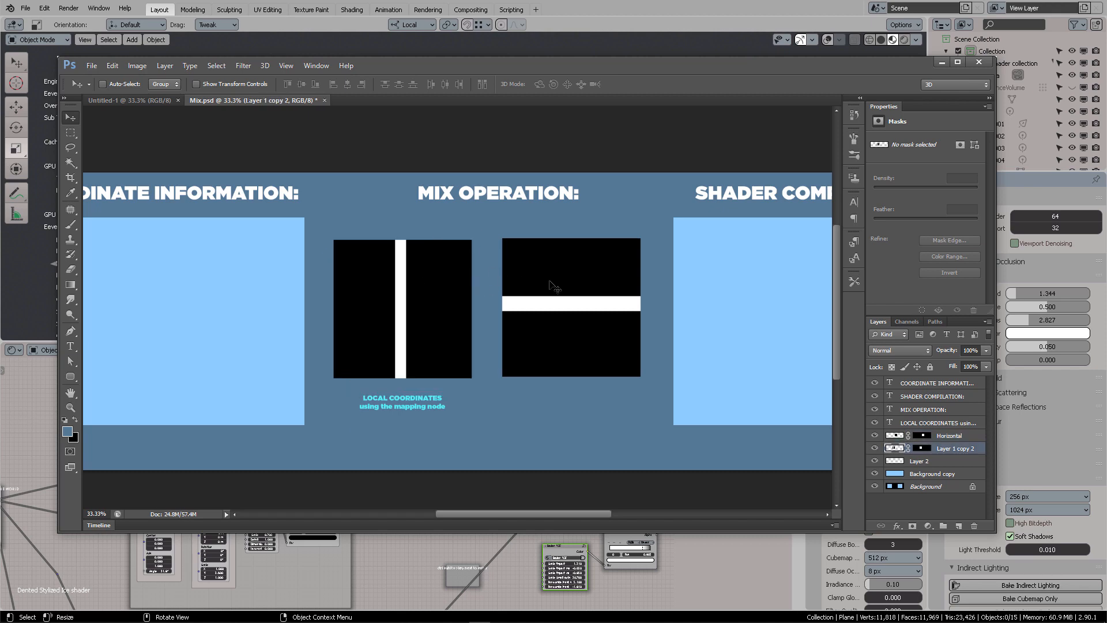
Step: Move the Horizontal layer's striped square on top of the vertical-stripe square, and magnify the document to 50%
left_click(578, 288, "ctrl")
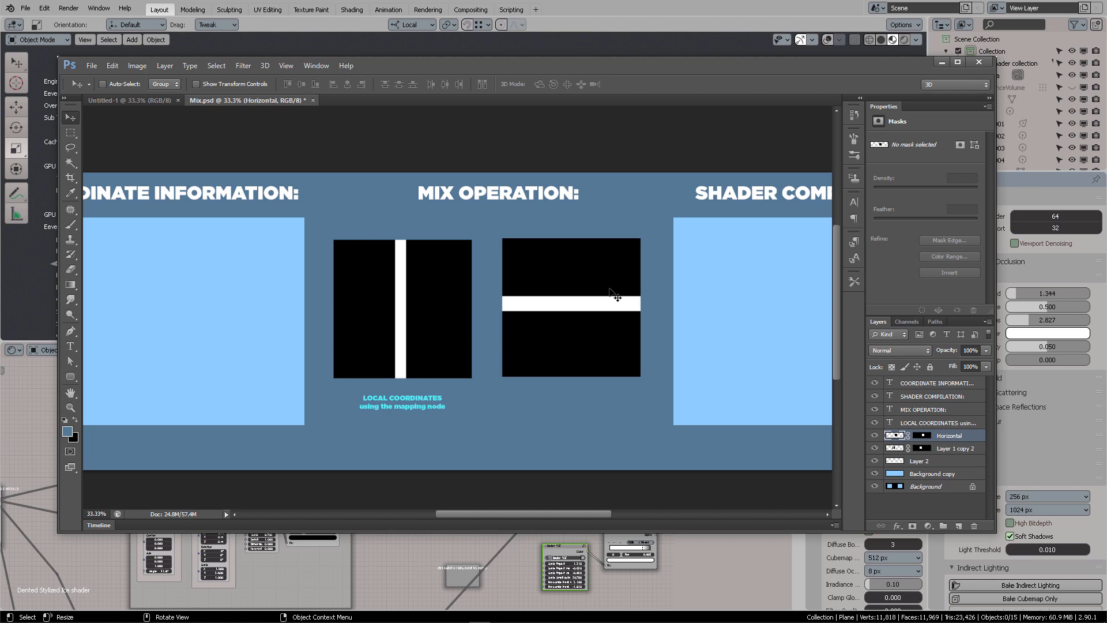
left_click_drag(614, 292, 438, 282)
key("z")
left_click(436, 281)
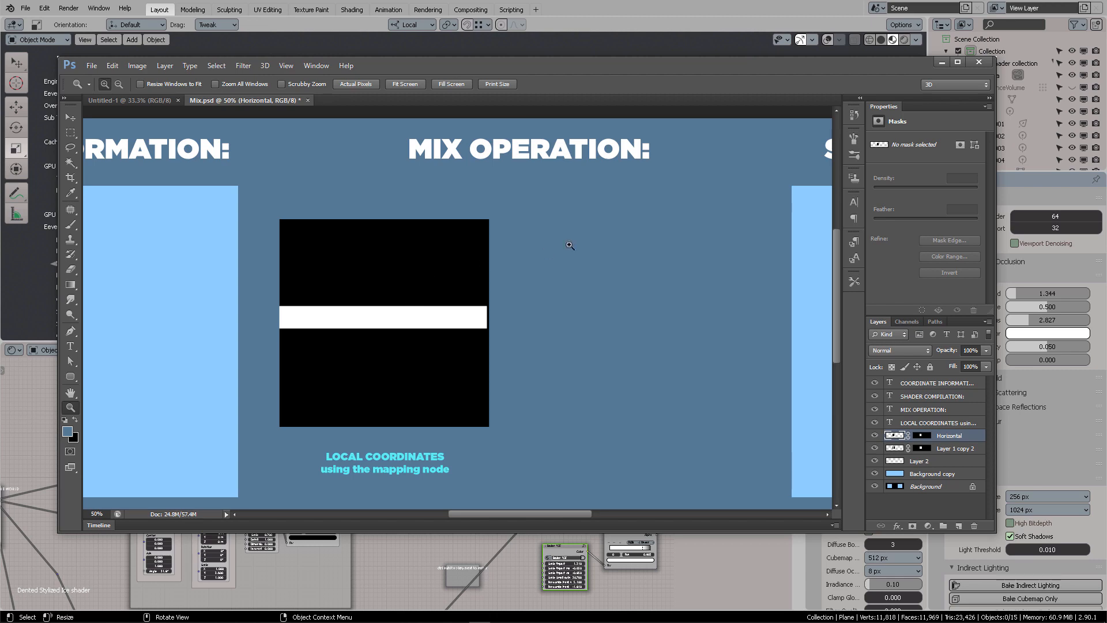
Step: Return to Blender and add a MixRGB node in the empty space beyond the Broken ICE and ColorRamp nodes
key("alt+Tab")
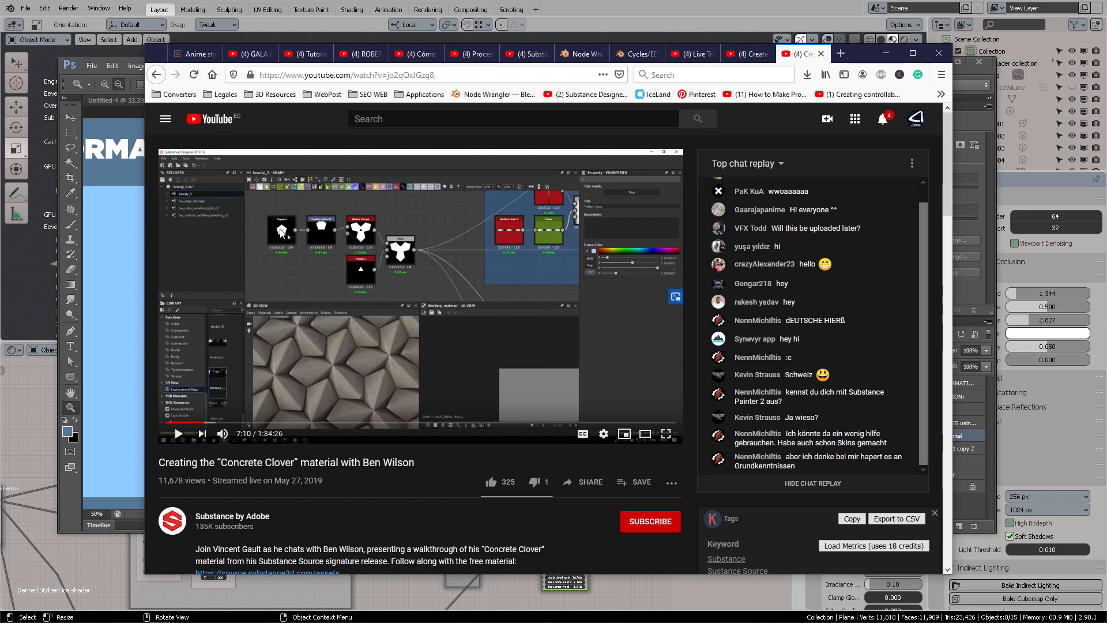
key("alt+Tab")
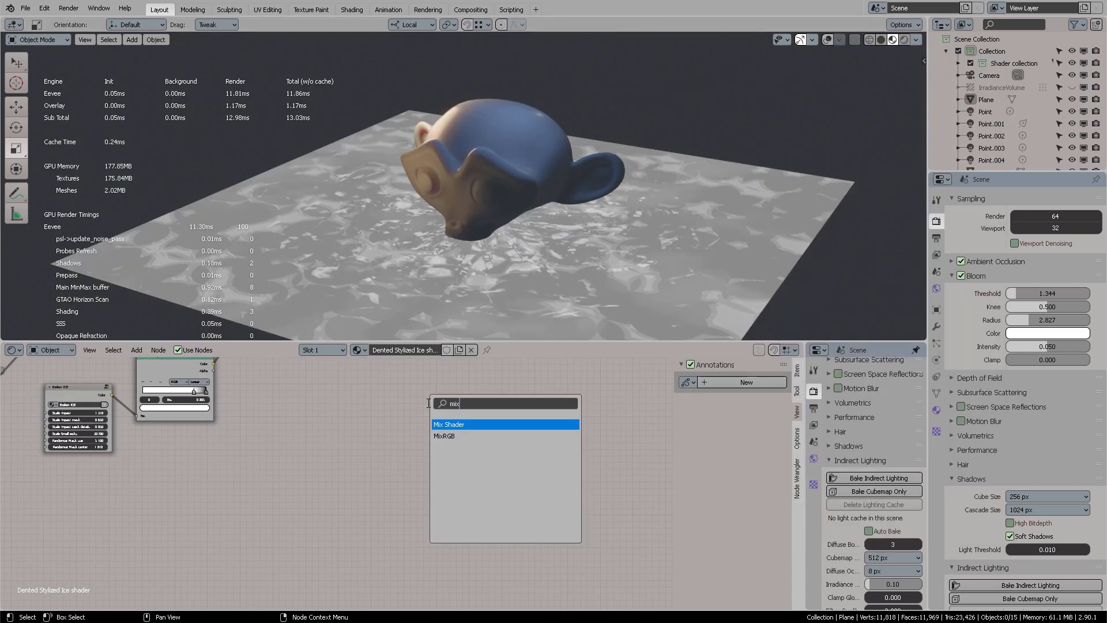
key("Down")
key("Up")
key("Down")
key("Up")
key("Down")
key("Up")
key("Down")
key("Up")
key("Down")
key("Up")
left_click(463, 436)
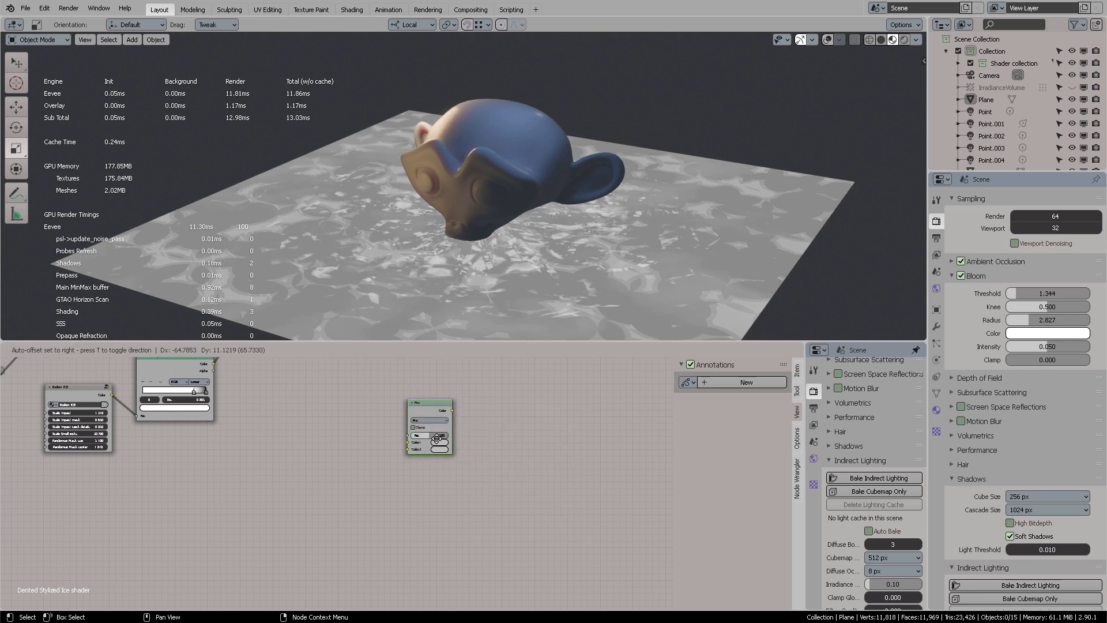
left_click(494, 426)
Step: Add a Mix Shader node and place it directly below the Mix node
key("shift+a")
left_click(497, 422)
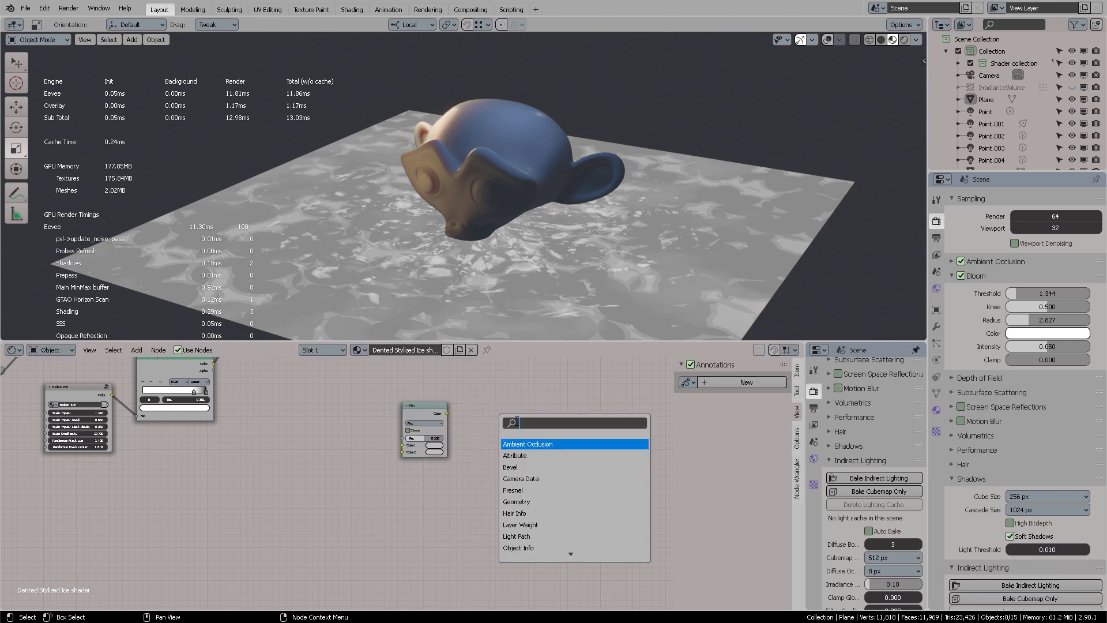
type("mix")
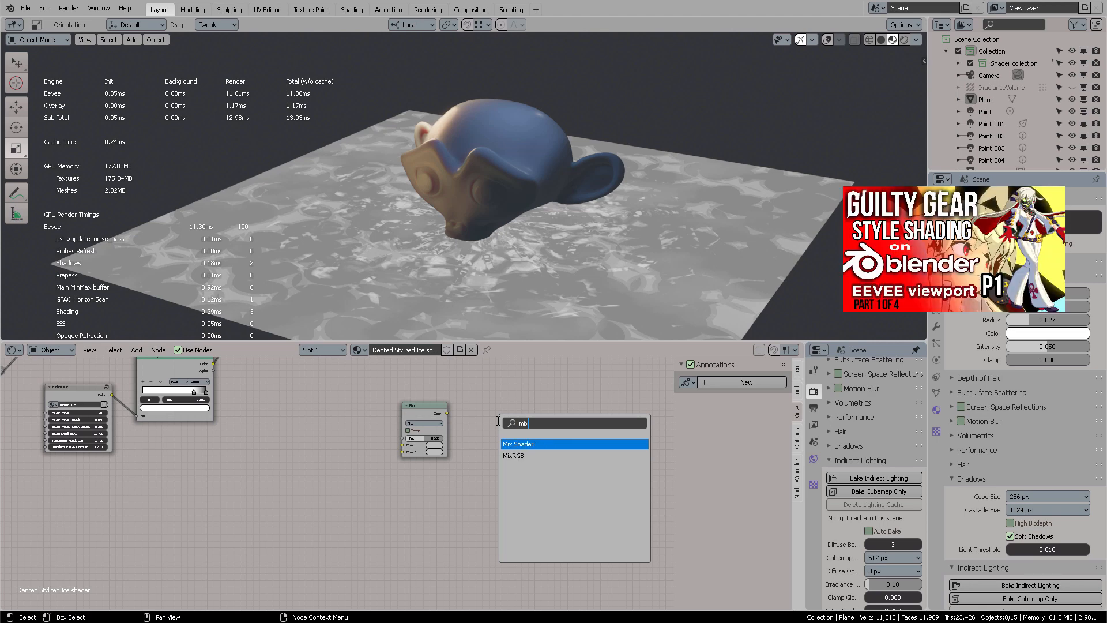
key("Return")
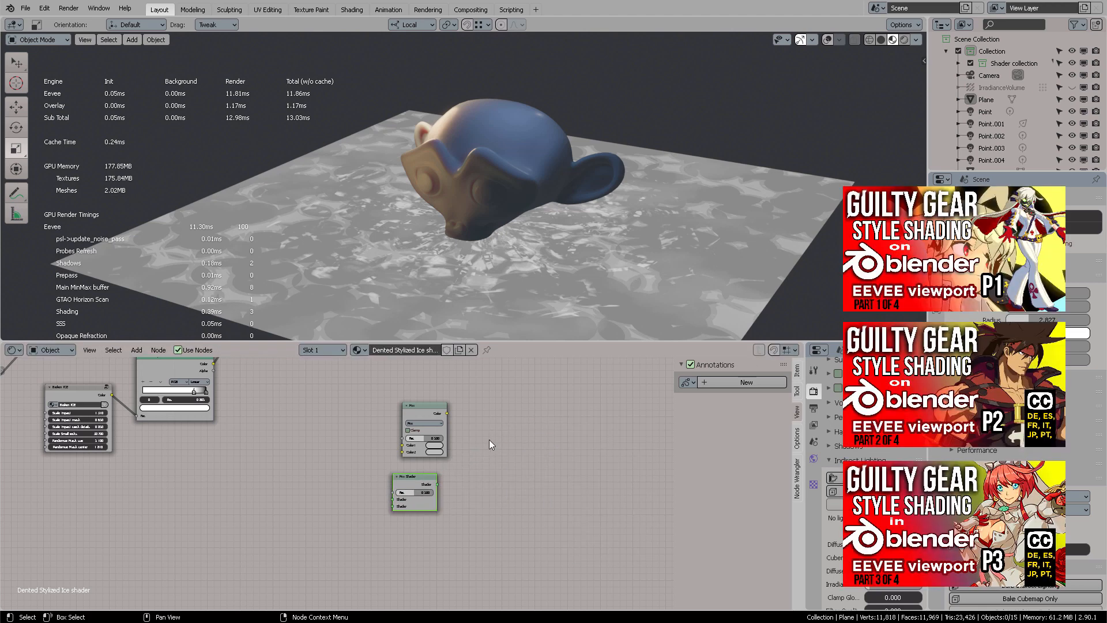
scroll(489, 444, "up", 3)
left_click_drag(393, 502, 405, 494)
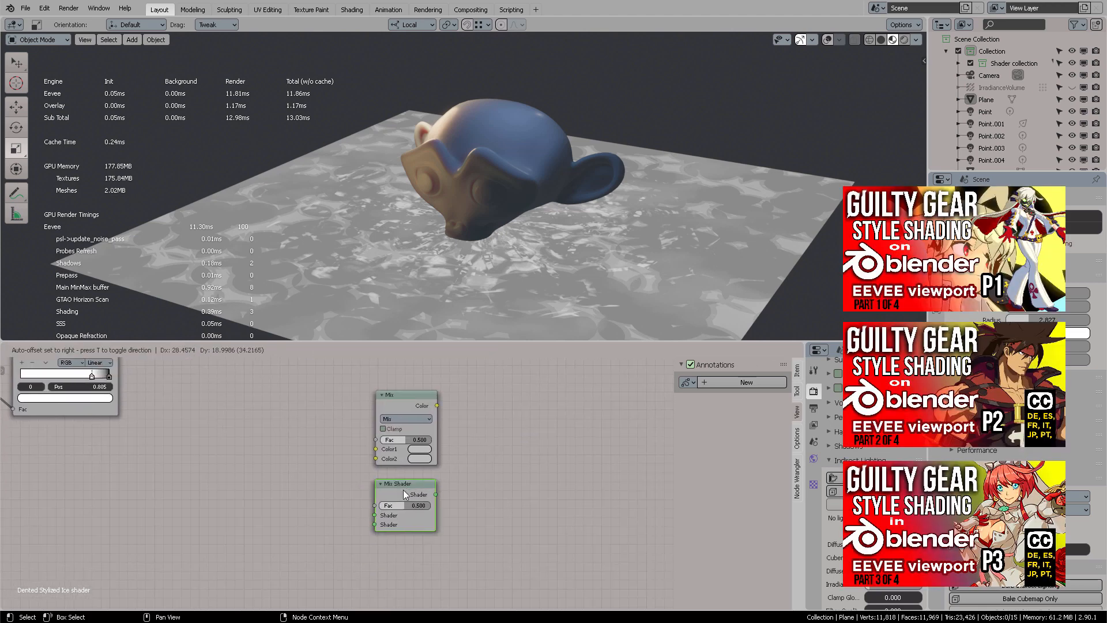
scroll(507, 448, "up", 3)
middle_click_drag(509, 447, 501, 466)
mouse_move(413, 499)
left_mouse_down()
mouse_move(393, 501)
mouse_move(411, 497)
left_mouse_up()
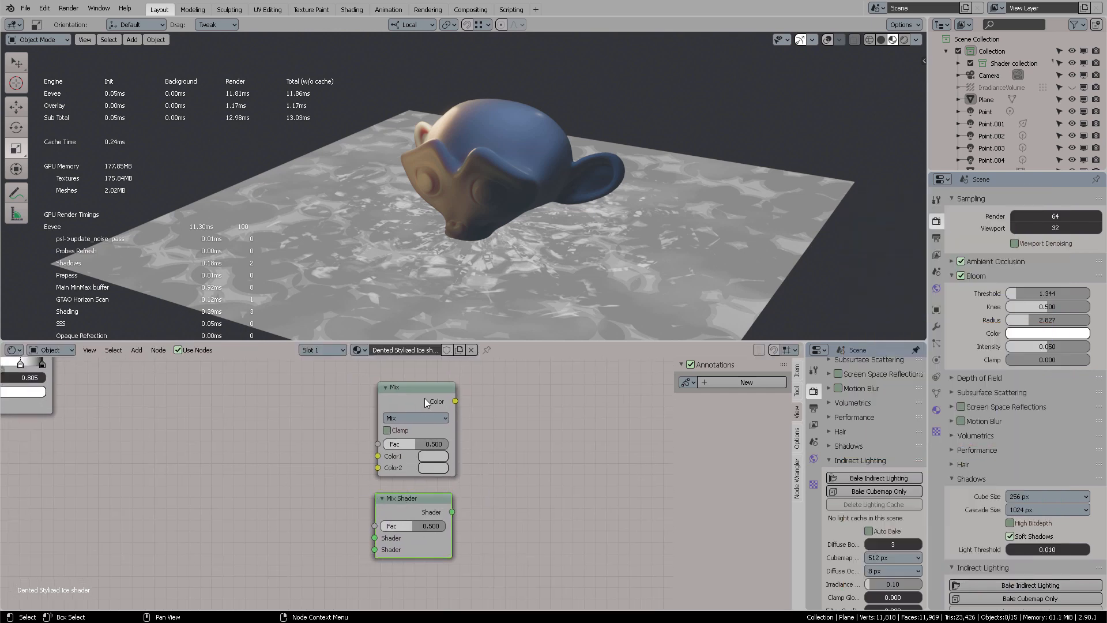
Step: Move the Mix node slightly farther above the Mix Shader node, and set its Fac to 0.566
left_click_drag(425, 397, 423, 389)
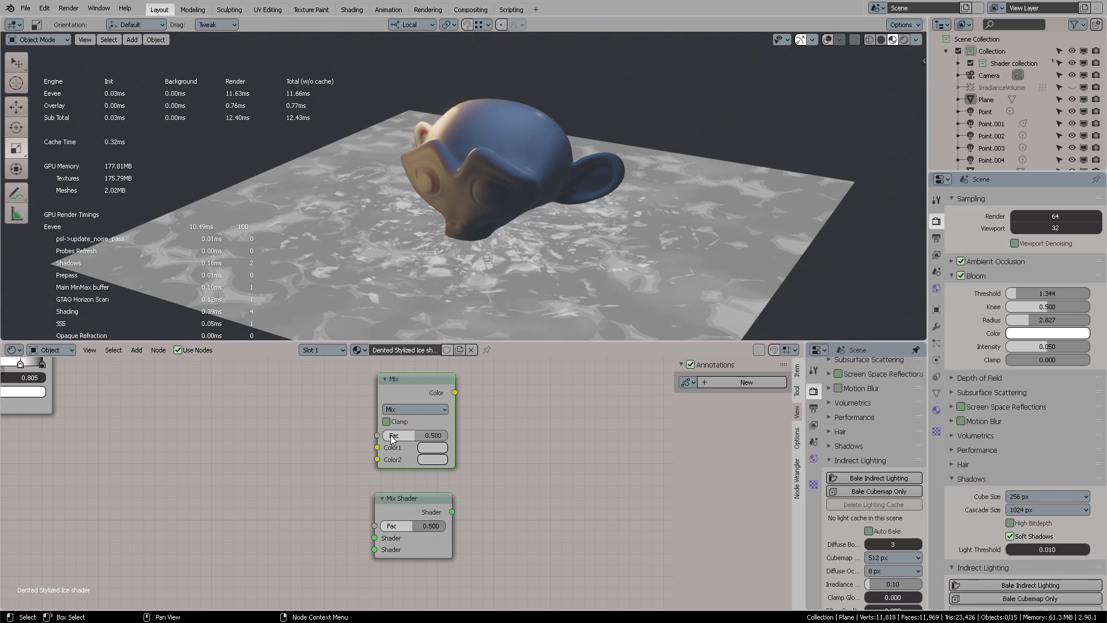
left_click_drag(413, 435, 417, 435)
left_click_drag(423, 382, 422, 384)
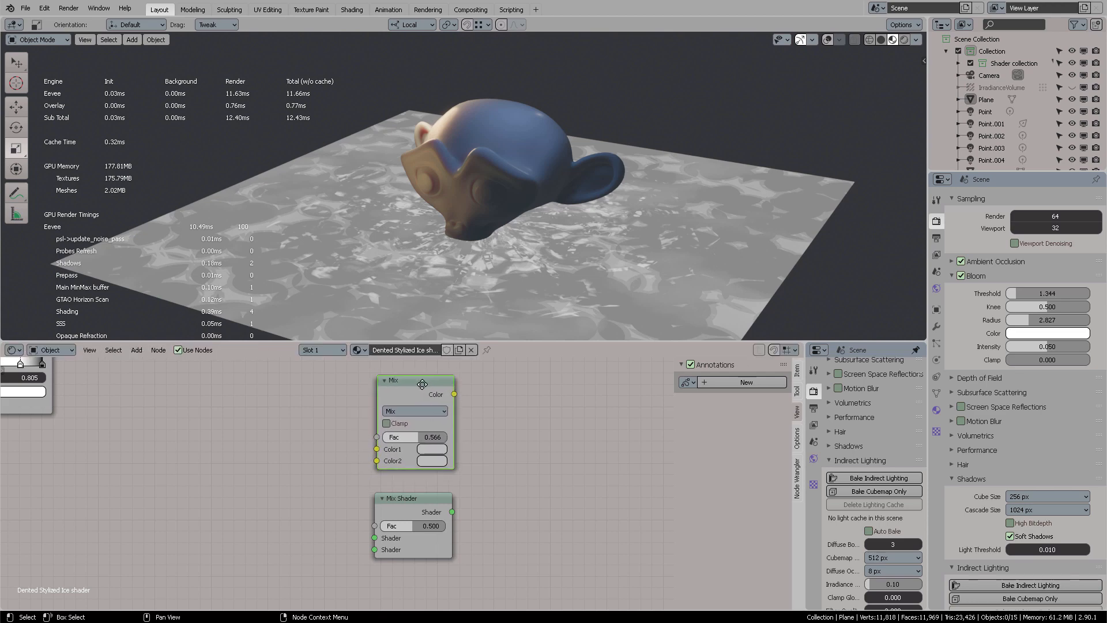
Step: Switch to Mix.psd in Photoshop, select the Horizontal layer's mask to inspect it, and return to Blender
key("alt+Tab")
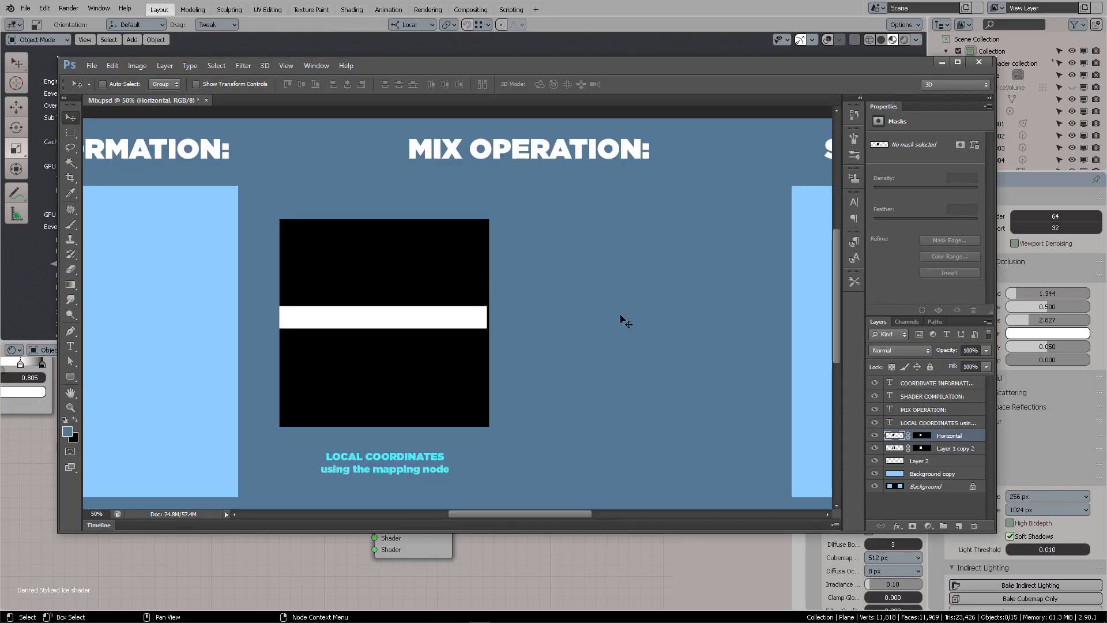
left_click(922, 436)
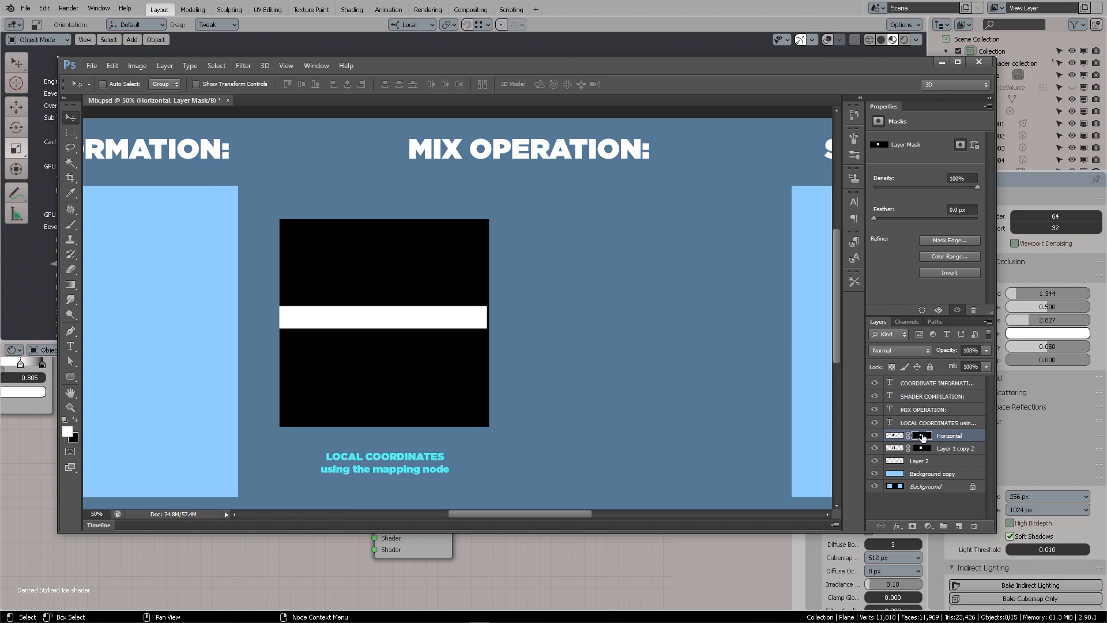
left_click(484, 541)
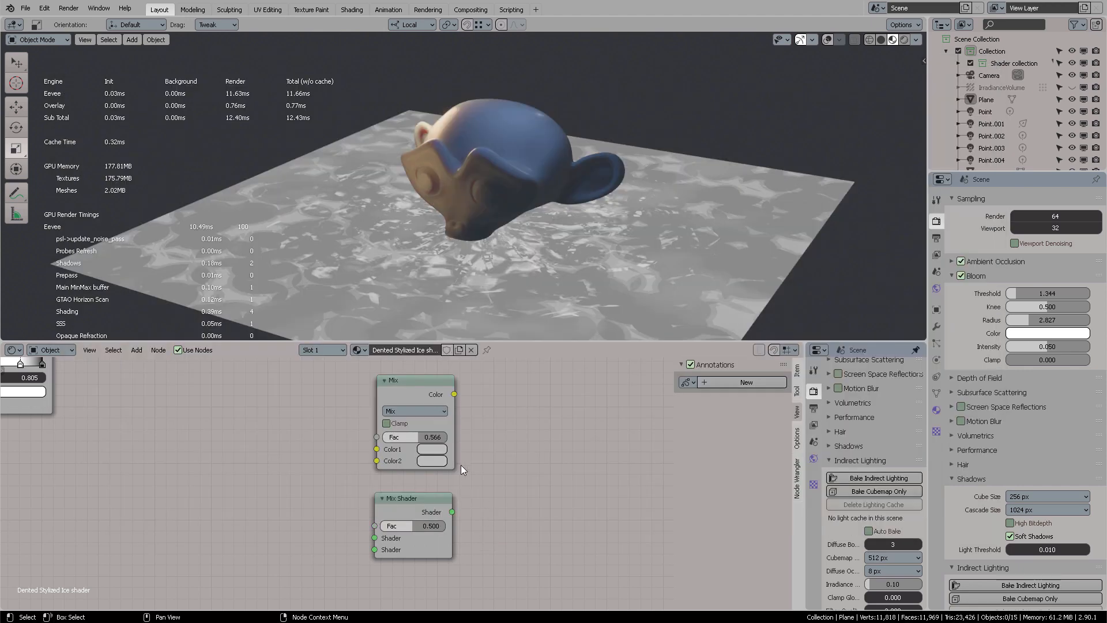
Step: Annotate a circled "B. Mask" label with an arrow to the Mix node's Fac input, and set Fac to 1.000
mouse_move(417, 393)
left_mouse_down()
mouse_move(401, 403)
mouse_move(413, 391)
left_mouse_up()
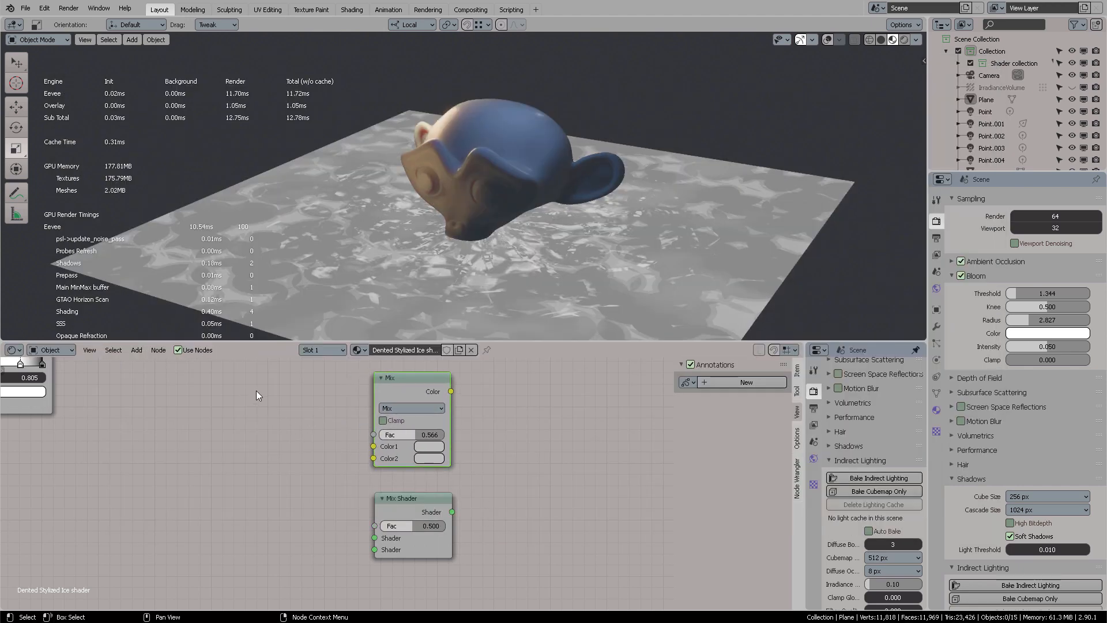
mouse_move(240, 379)
left_mouse_down()
mouse_move(236, 411)
mouse_move(277, 378)
mouse_move(224, 380)
mouse_move(222, 402)
mouse_move(250, 388)
mouse_move(259, 405)
mouse_move(323, 390)
mouse_move(370, 434)
mouse_move(369, 420)
mouse_move(447, 434)
left_mouse_up()
left_click(236, 397)
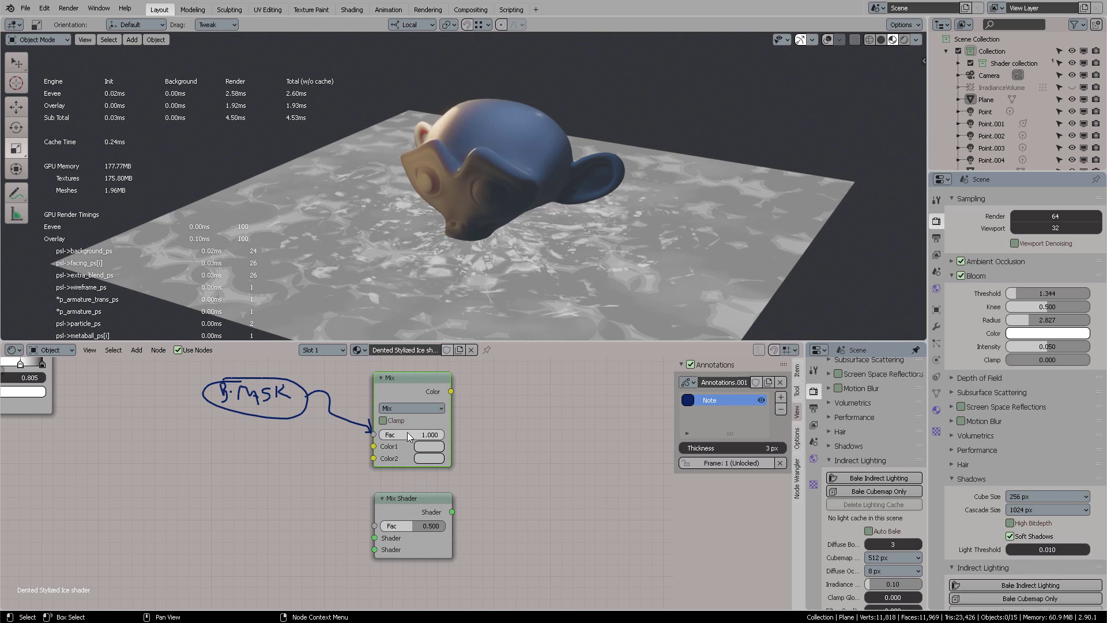
left_click(390, 436)
type("dddddddddddddddddd")
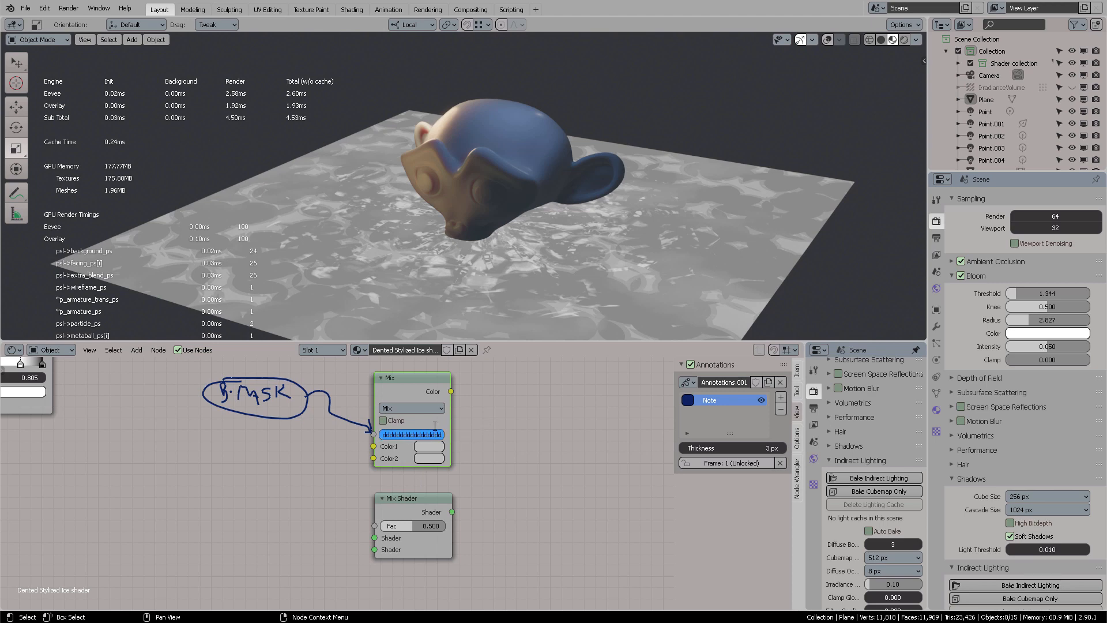
key("BackSpace")
key("BackSpace")
key("BackSpace")
key("BackSpace")
key("BackSpace")
key("BackSpace")
key("BackSpace")
key("BackSpace")
key("BackSpace")
key("BackSpace")
key("BackSpace")
key("BackSpace")
key("BackSpace")
key("BackSpace")
key("BackSpace")
key("BackSpace")
key("Escape")
Step: Set the Mix node's Fac to 0.000, and annotate two divided squares with arrows leading into Color1 and Color2
left_click(383, 421)
left_click_drag(430, 434, 378, 435)
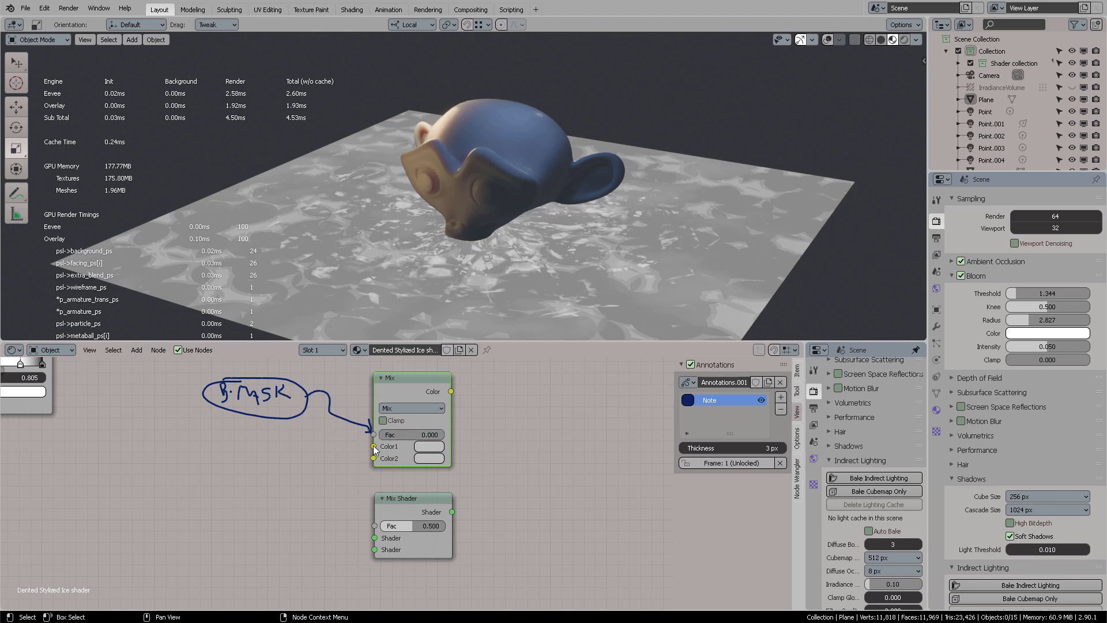
mouse_move(223, 433)
left_mouse_down()
mouse_move(223, 470)
mouse_move(262, 475)
mouse_move(245, 431)
mouse_move(224, 434)
mouse_move(260, 453)
mouse_move(369, 444)
mouse_move(361, 454)
left_mouse_up()
mouse_move(220, 480)
left_mouse_down()
mouse_move(253, 476)
mouse_move(218, 477)
mouse_move(264, 508)
mouse_move(236, 524)
mouse_move(219, 490)
left_mouse_up()
key("ctrl+z")
left_click_drag(242, 485, 241, 525)
left_click_drag(264, 501, 367, 463)
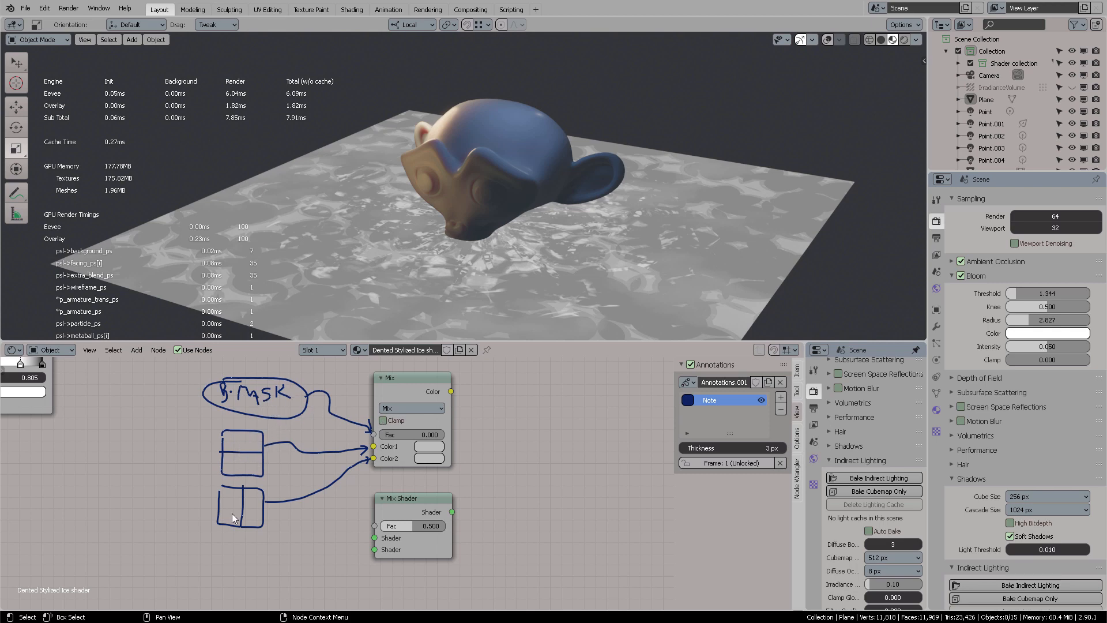
Step: Set the Mix node's blending mode to Add, and in Photoshop set the Horizontal layer's blend mode to Screen
left_click(413, 404)
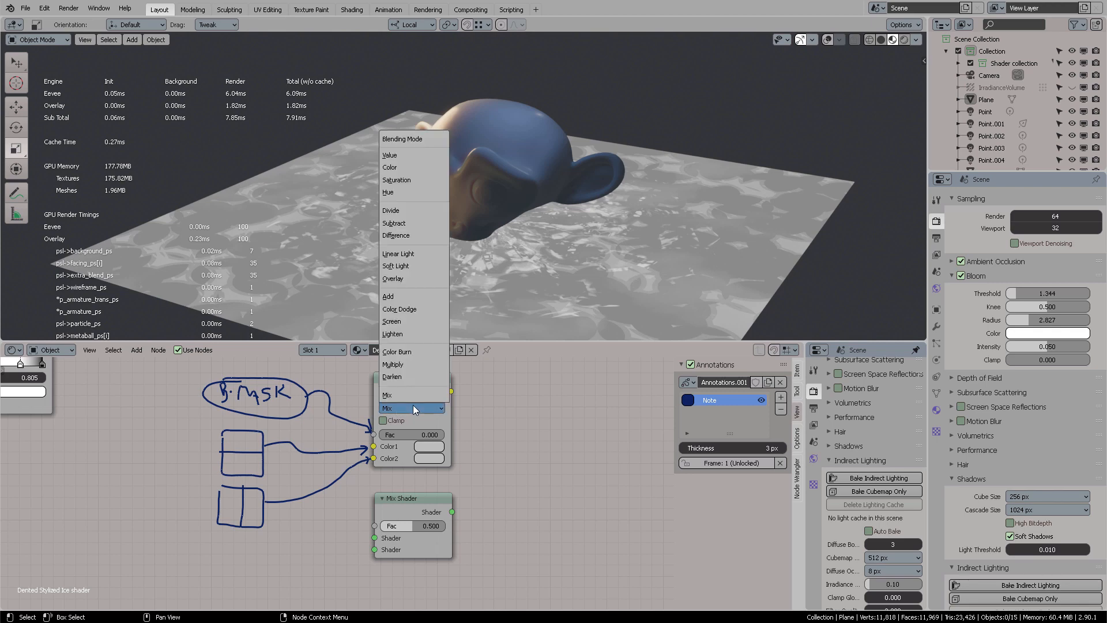
left_click(403, 296)
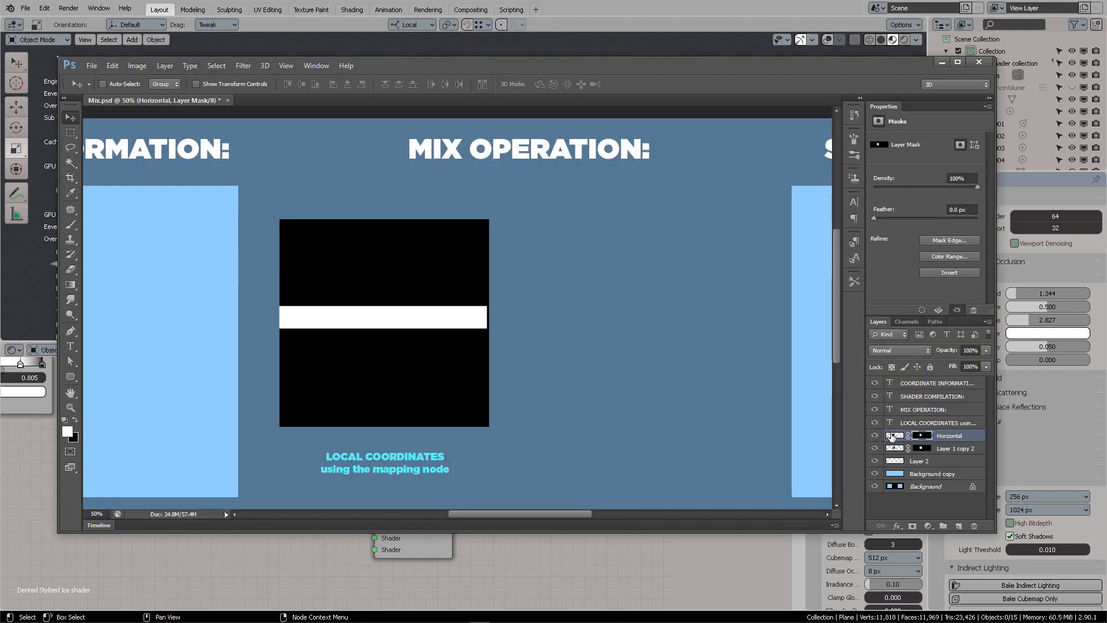
left_click(896, 436)
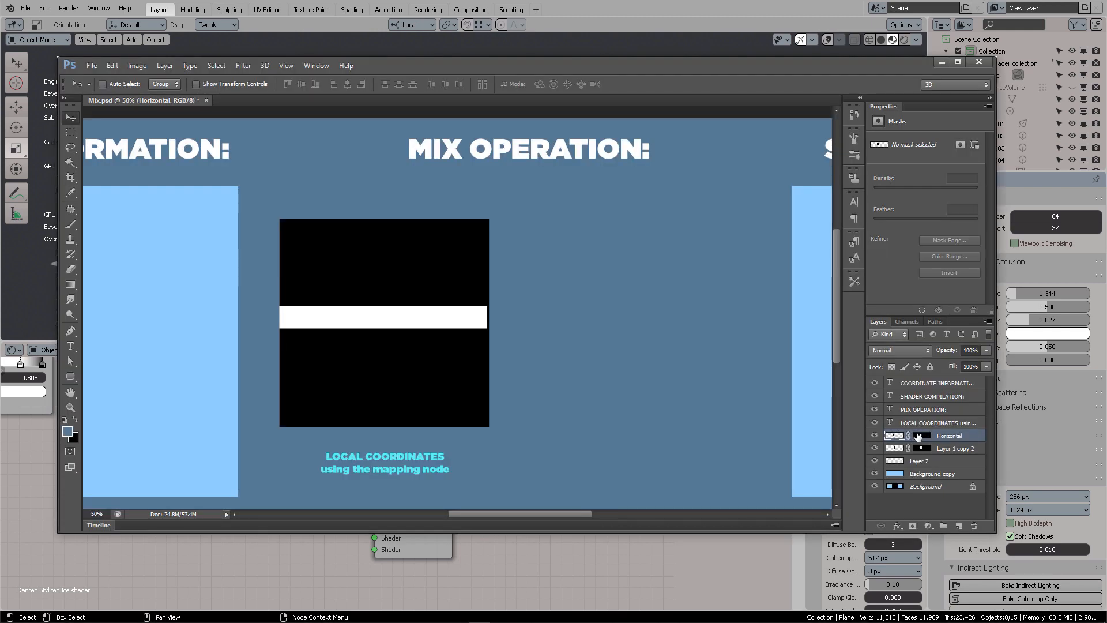
left_click(907, 351)
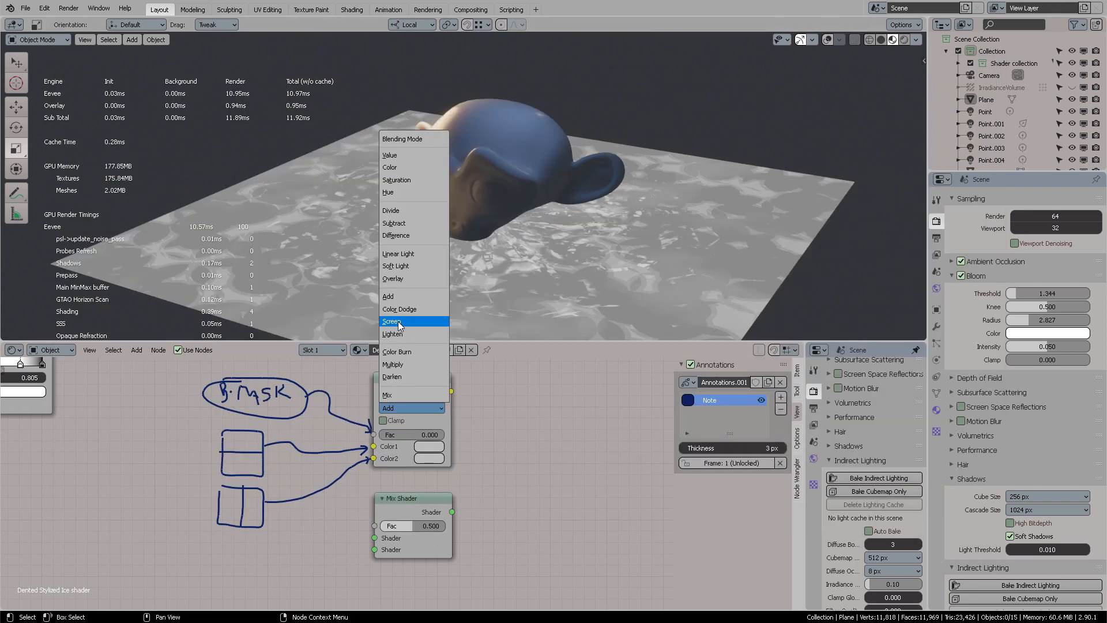
Step: Back in Blender, change the node's blending mode to Screen and return it to Add
left_click(399, 322)
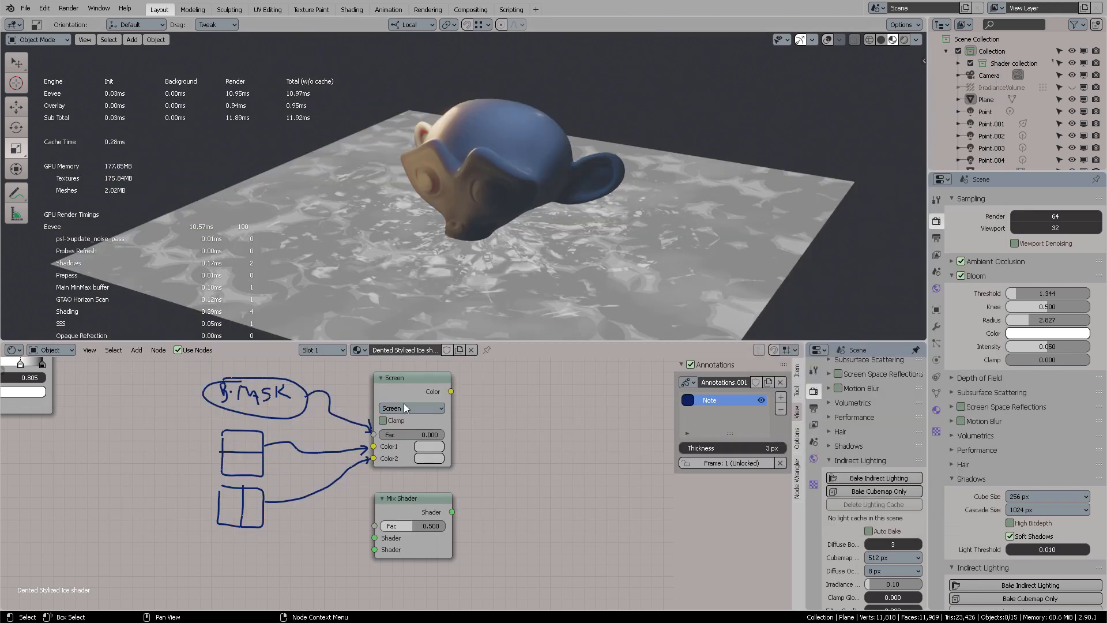
left_click(401, 408)
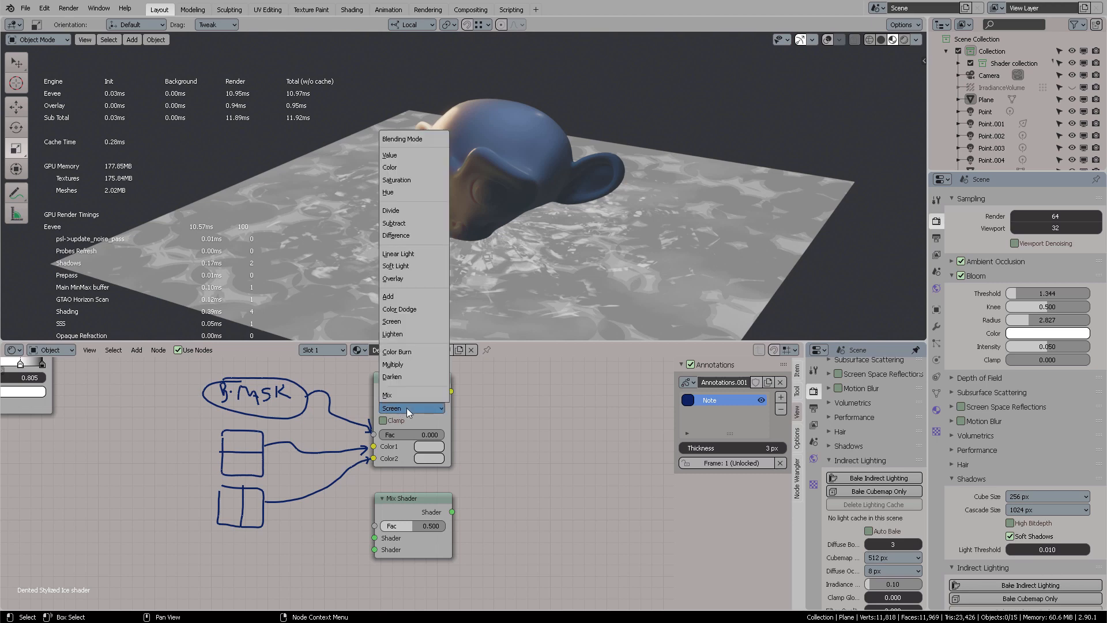
left_click(406, 296)
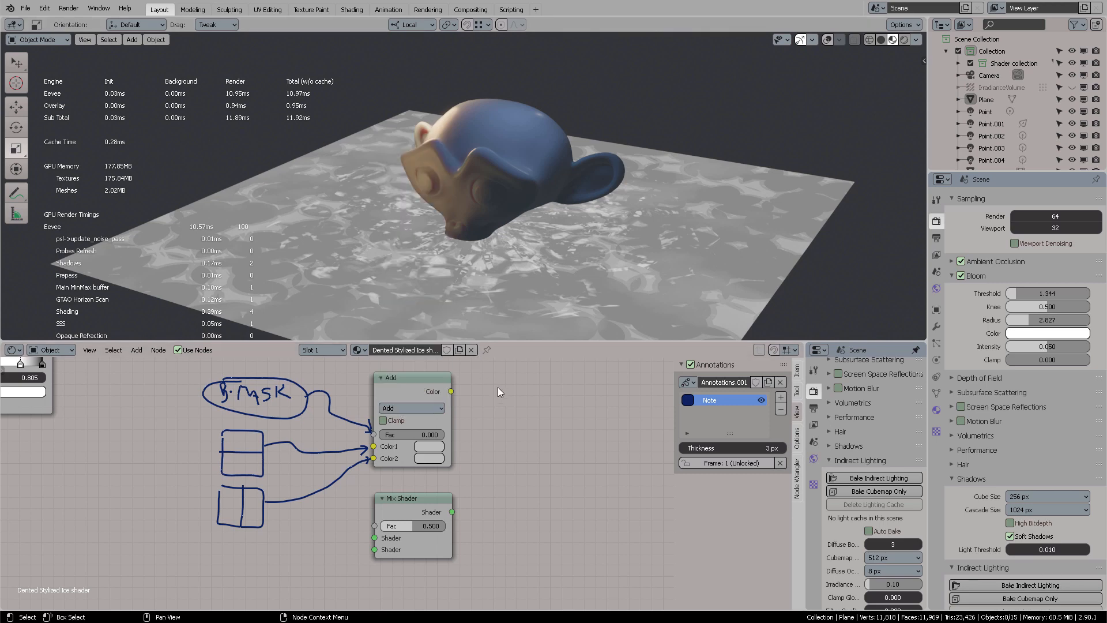
Step: Annotate a value range beside the node with a line marked 1, a line marked 0 and a vertical double-headed arrow
mouse_move(507, 413)
left_mouse_down()
mouse_move(565, 413)
mouse_move(564, 473)
mouse_move(568, 458)
left_mouse_up()
mouse_move(559, 399)
left_mouse_down()
mouse_move(573, 401)
mouse_move(533, 406)
left_mouse_up()
mouse_move(507, 460)
left_mouse_down()
mouse_move(559, 460)
mouse_move(532, 466)
left_mouse_up()
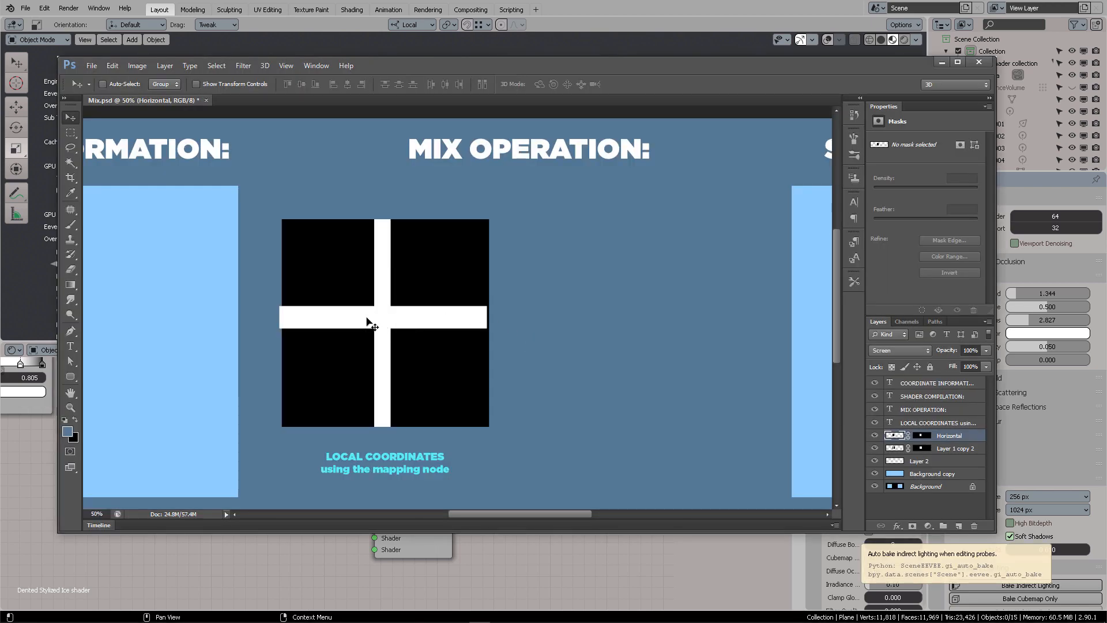
Step: In Photoshop, move the Horizontal layer's white stripe off the black square into the empty area beside it
left_click_drag(369, 321, 443, 322)
left_click_drag(531, 323, 607, 325)
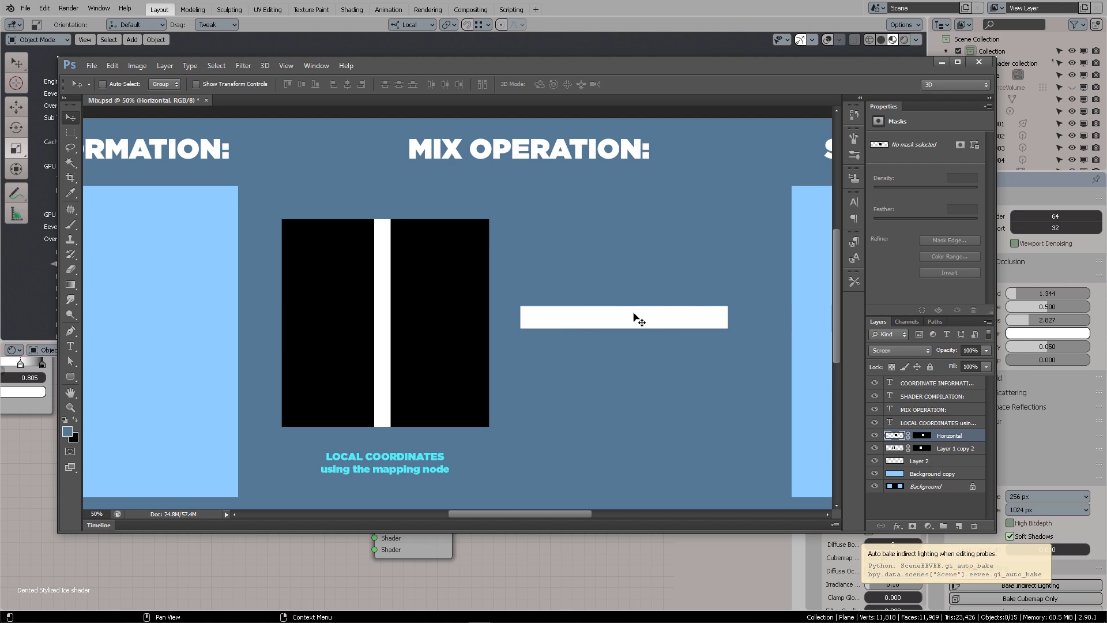
Step: Paint a 1 on the vertical white stripe and a slashed 0 on the black area using a new layer, and return to Blender
key("b")
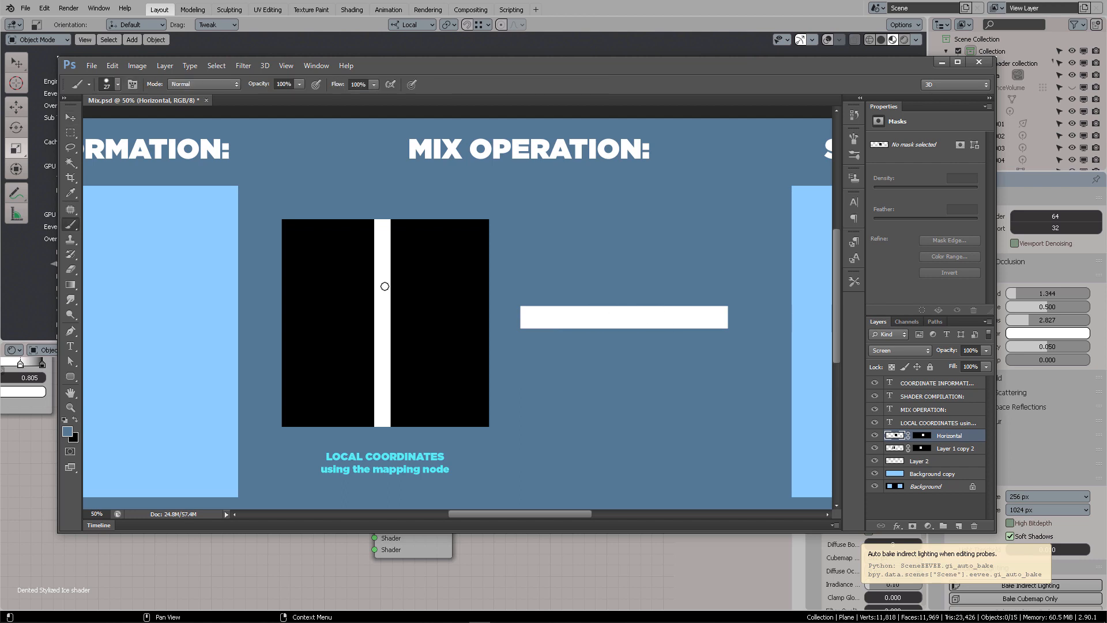
key("ctrl+shift+alt+n")
left_click_drag(384, 270, 387, 313)
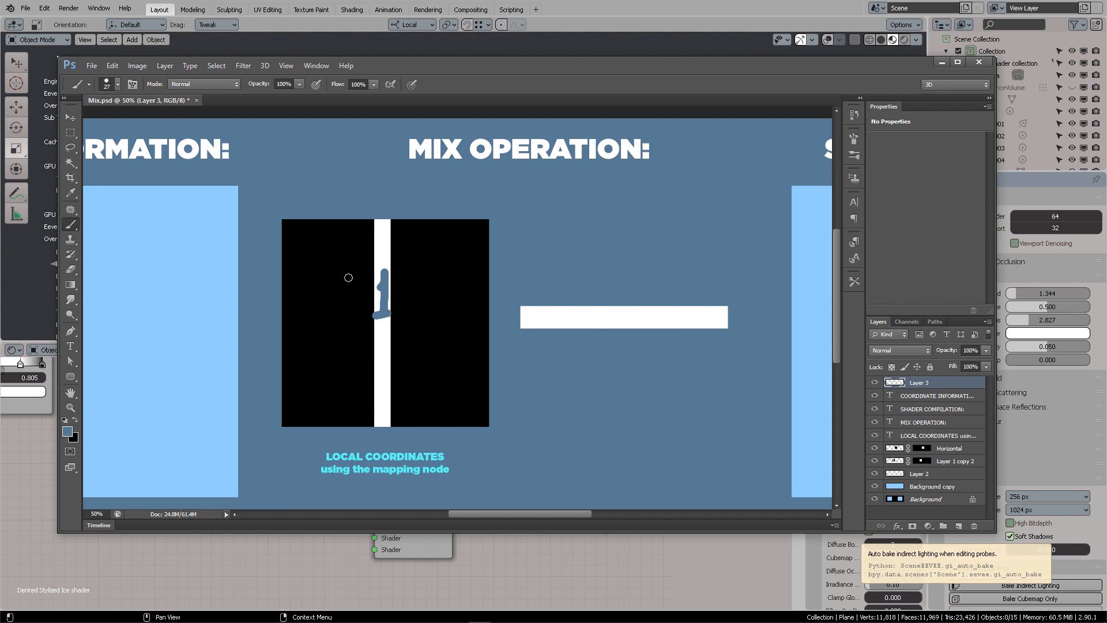
mouse_move(313, 284)
left_mouse_down()
mouse_move(326, 305)
mouse_move(312, 284)
left_mouse_up()
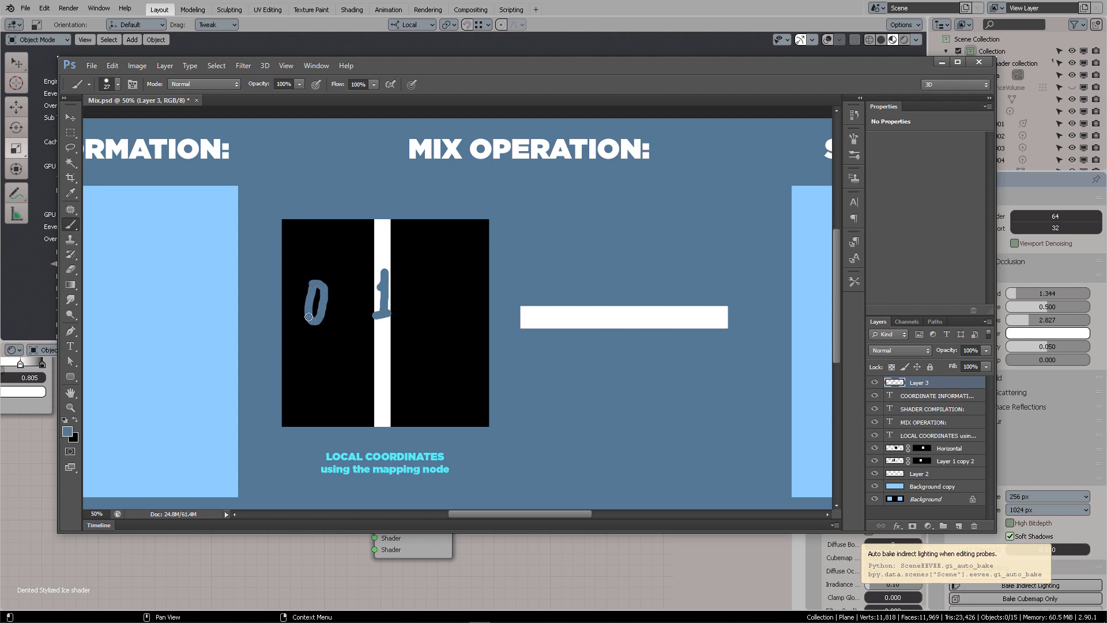
left_click_drag(300, 328, 339, 264)
left_click(272, 542)
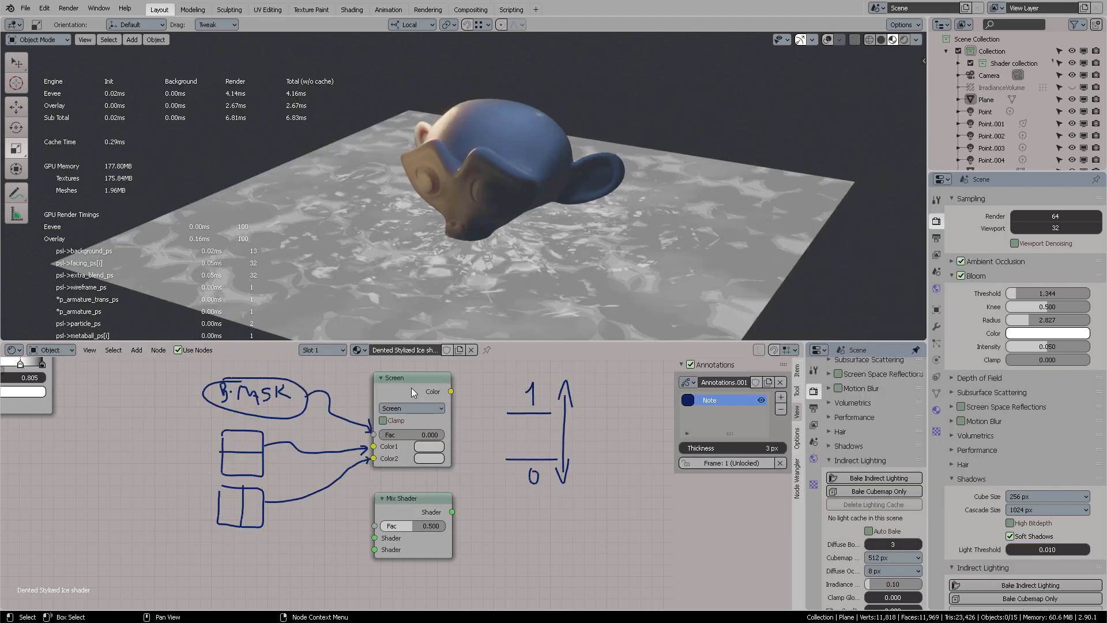
Step: Shift the Screen node slightly down and delete the Mix Shader node below it
left_click_drag(411, 392, 417, 396)
left_click(427, 500)
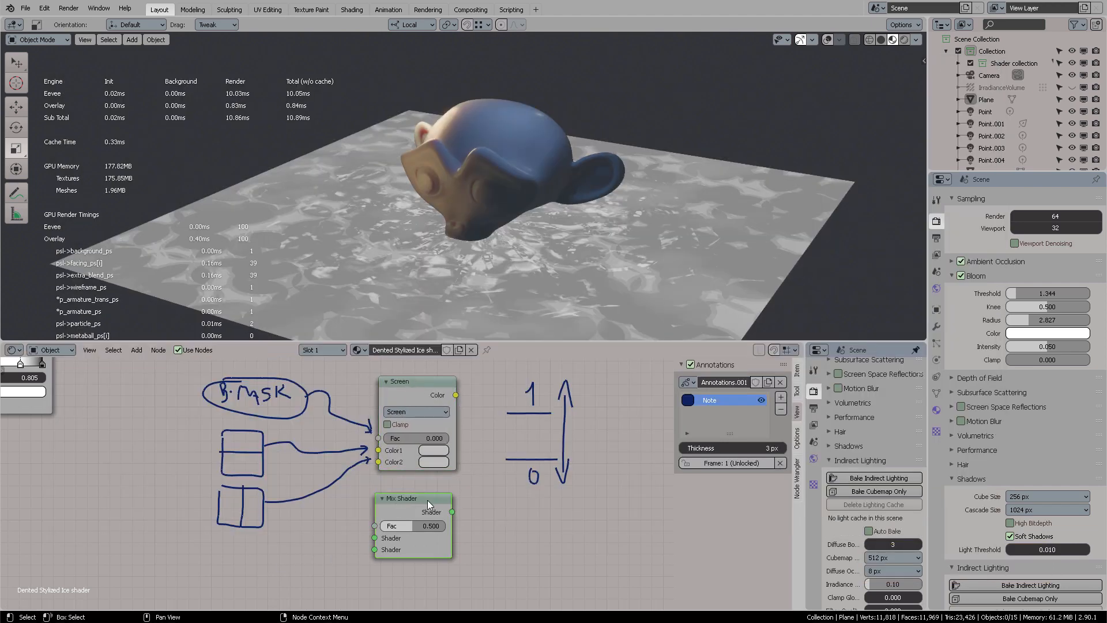
key("Delete")
Step: Add a Math node to inspect its list of operations, and delete it again
key("shift+a")
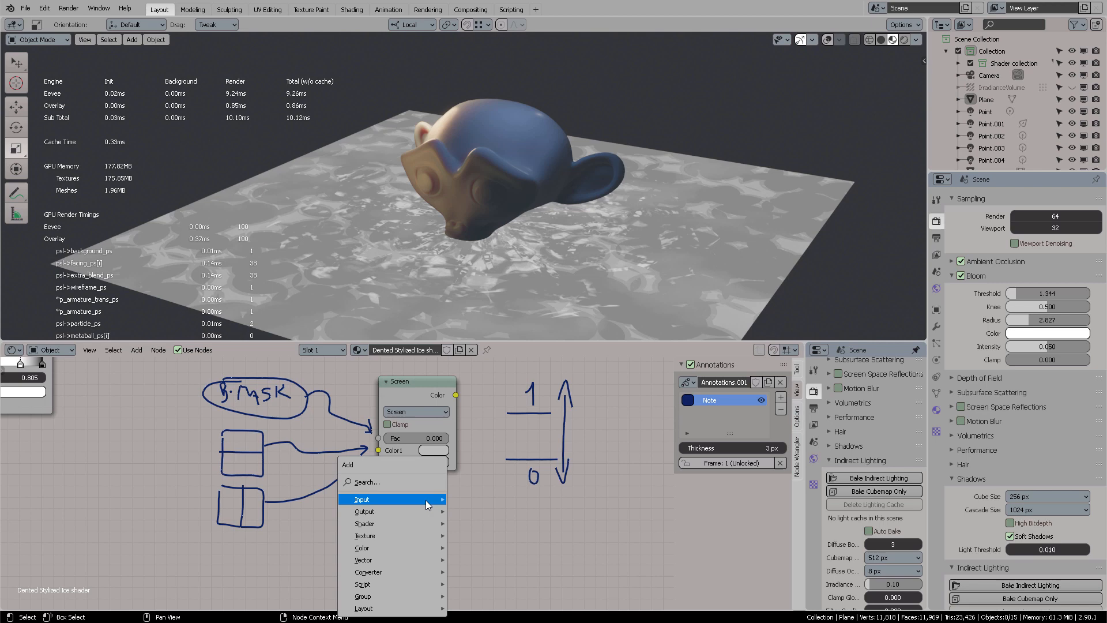
left_click(396, 482)
type("math")
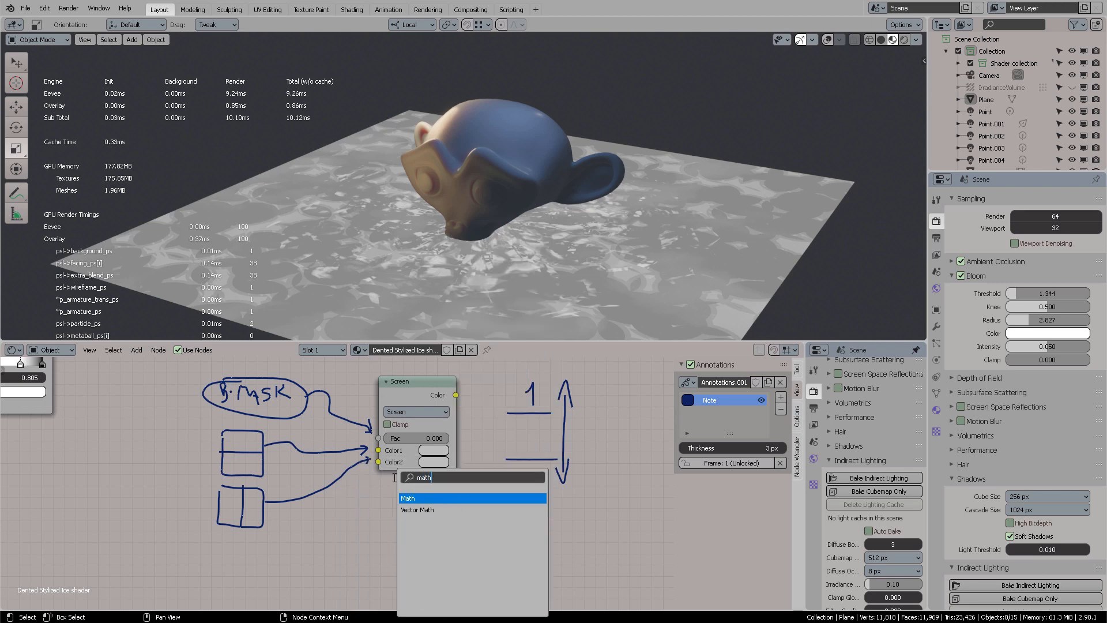
key("Return")
left_click(412, 517)
left_click(423, 520)
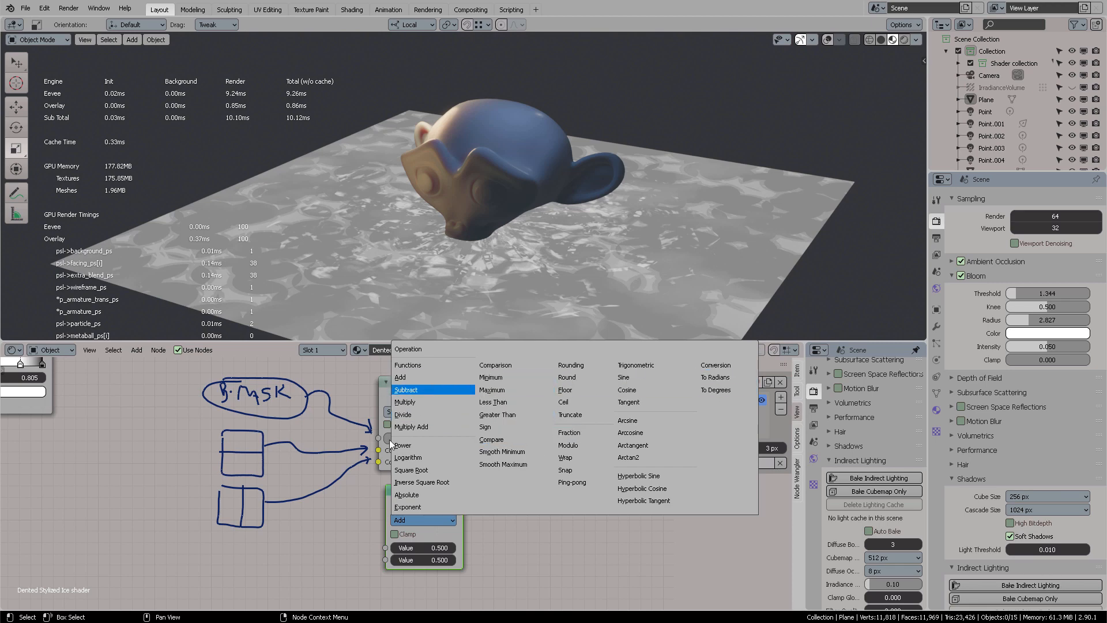
left_click_drag(422, 498, 420, 503)
key("x")
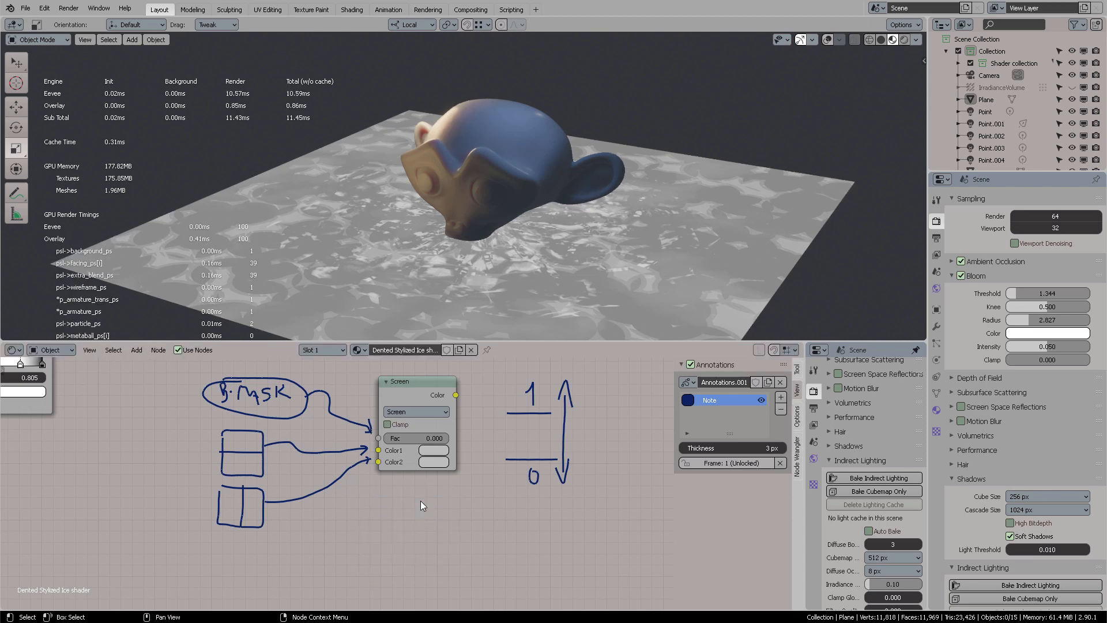
Step: In Photoshop, make a gray vertical strip beside the white stripe and label it 0.5 with the brush
key("alt+Tab")
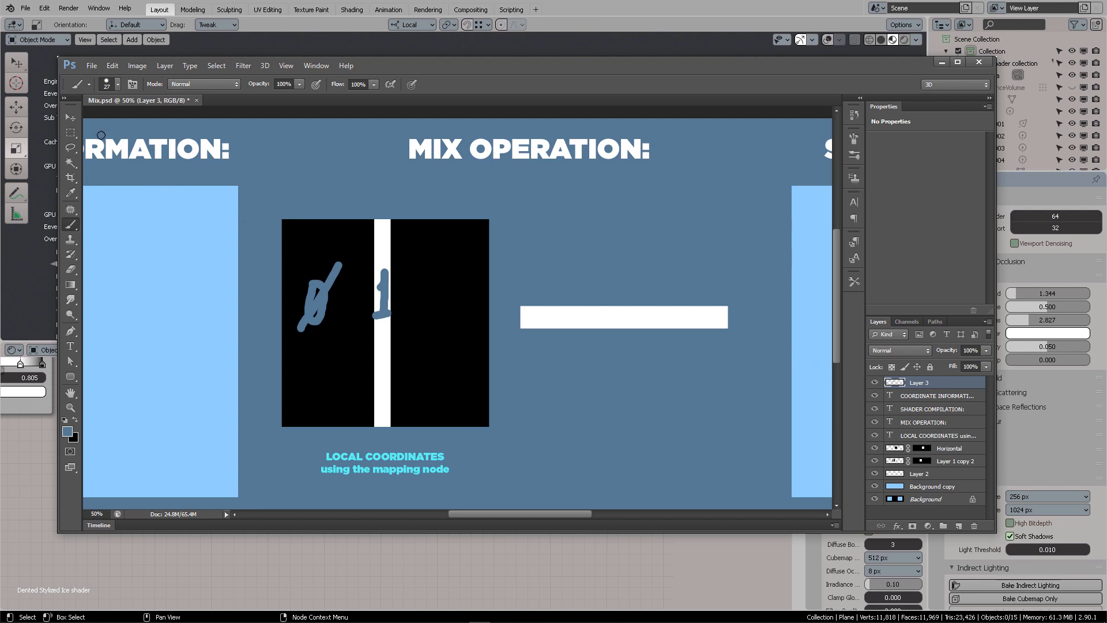
left_click(71, 132)
left_click_drag(351, 221, 372, 397)
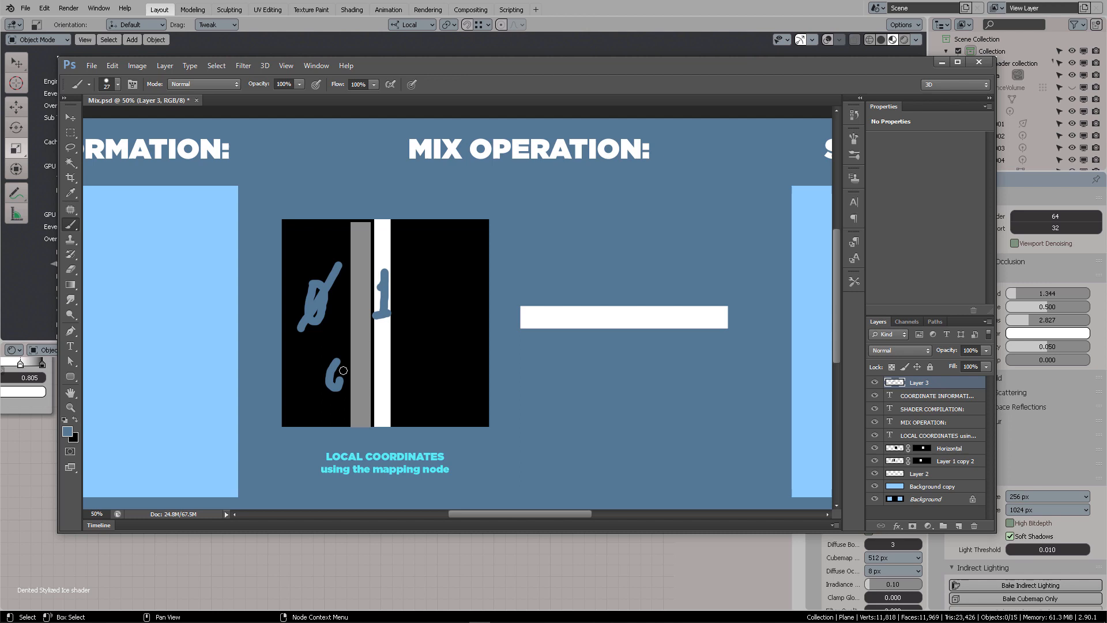
mouse_move(343, 370)
left_mouse_down()
mouse_move(345, 382)
mouse_move(353, 365)
mouse_move(367, 373)
mouse_move(359, 386)
left_mouse_up()
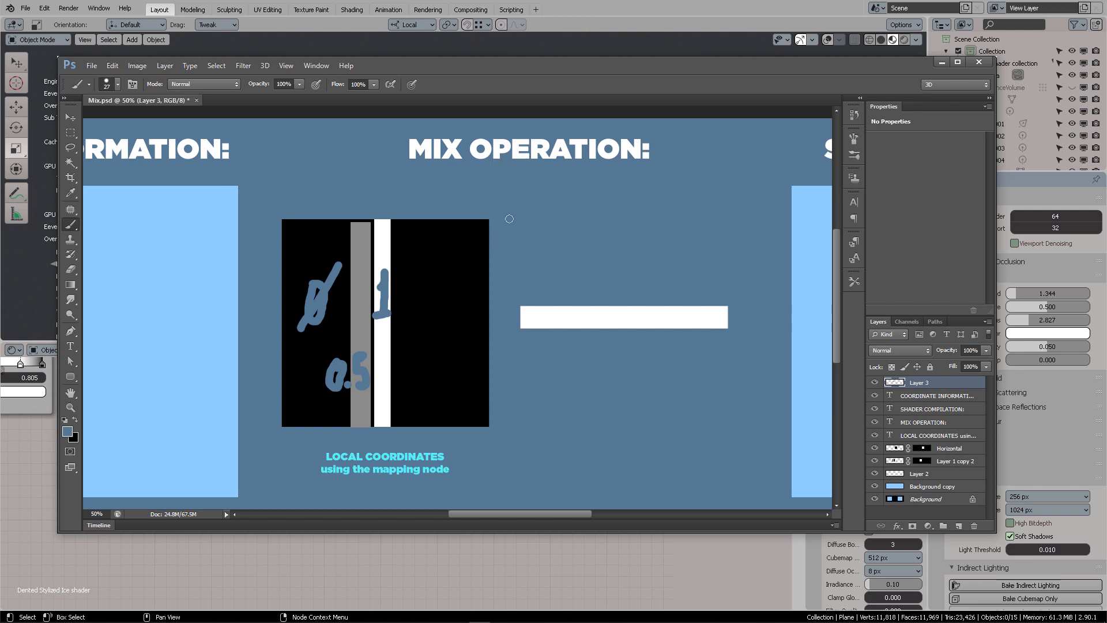
Step: Delete the layer with the painted numbers, and move the horizontal white stripe back across the black square
left_click(71, 117)
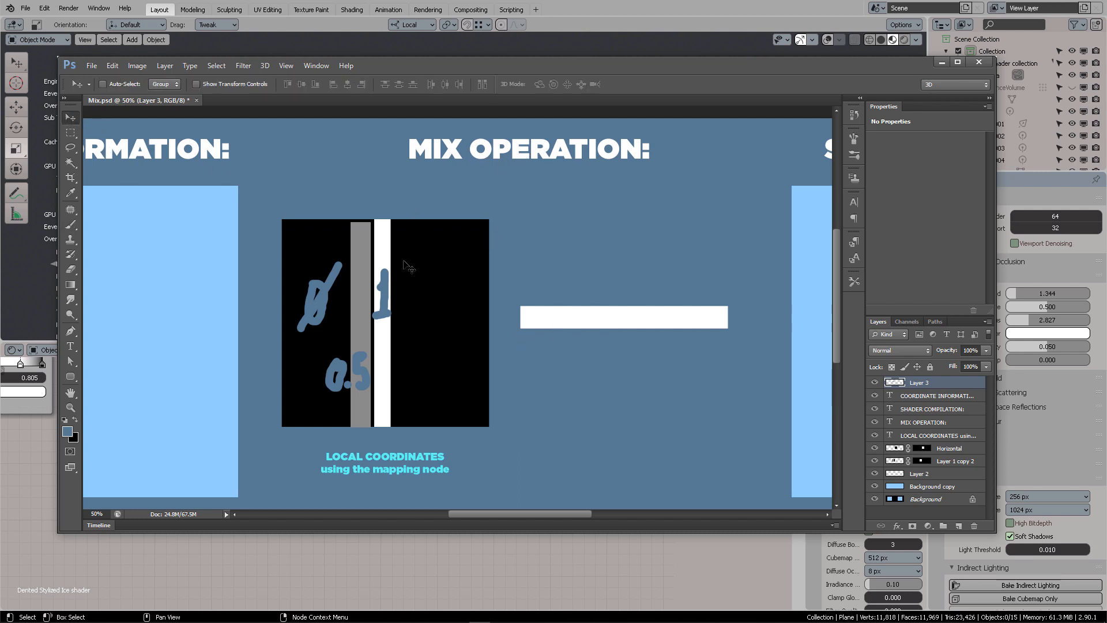
mouse_move(919, 382)
left_mouse_down()
mouse_move(1049, 522)
mouse_move(976, 524)
left_mouse_up()
left_click(638, 321, "ctrl")
left_click_drag(637, 321, 411, 315)
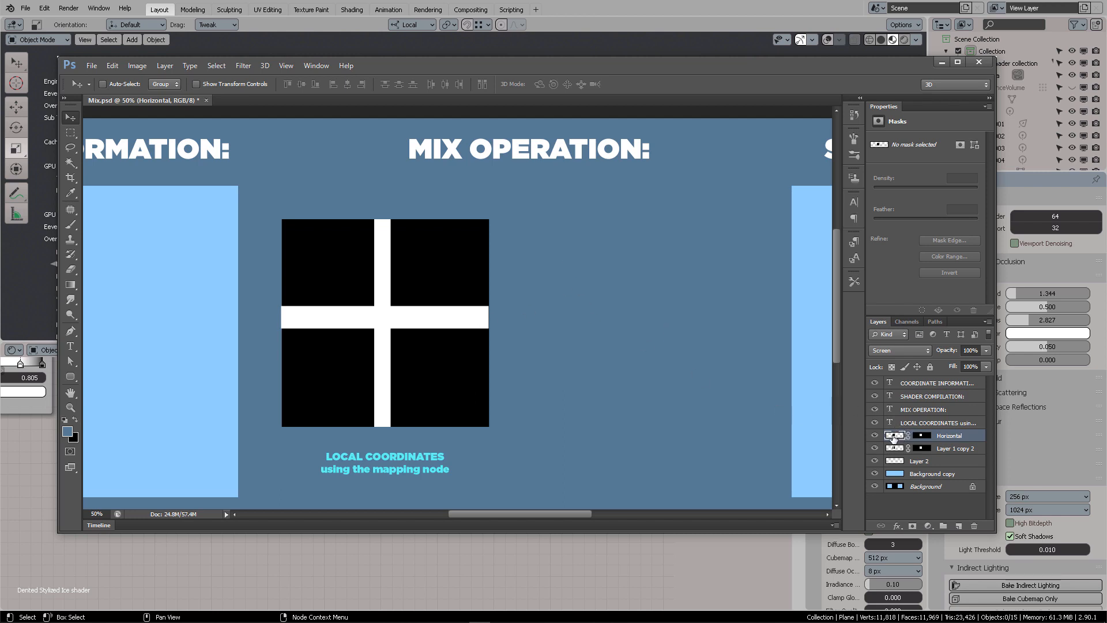
Step: Set the Horizontal layer's blend mode to Multiply, hide Layer 2 and both background layers, and toggle Layer 1 copy 2 to compare
left_click(912, 352)
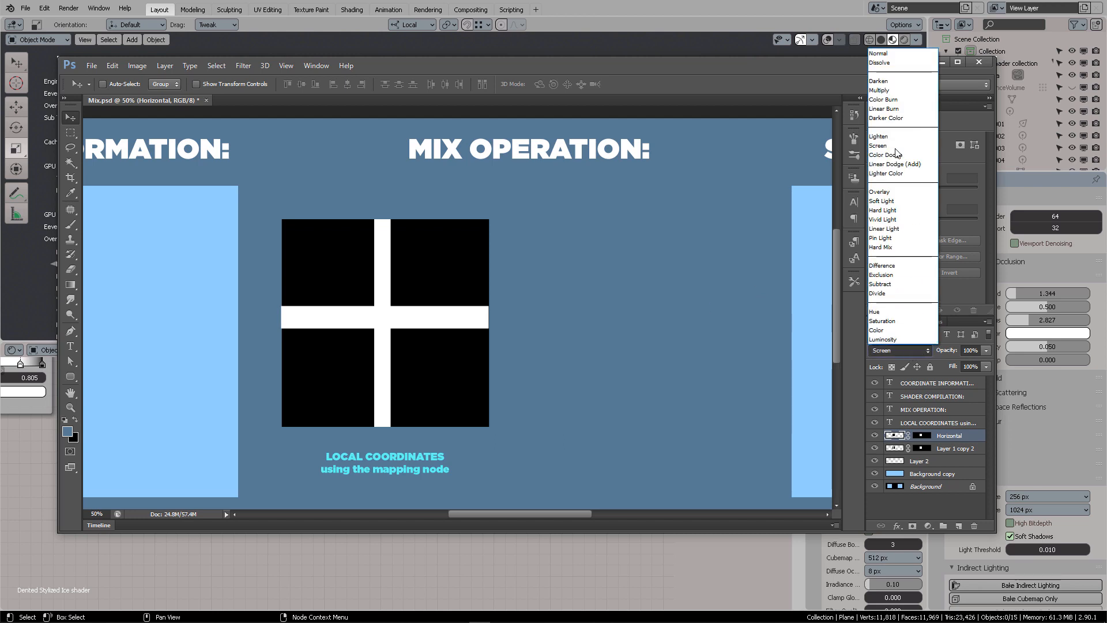
left_click(882, 91)
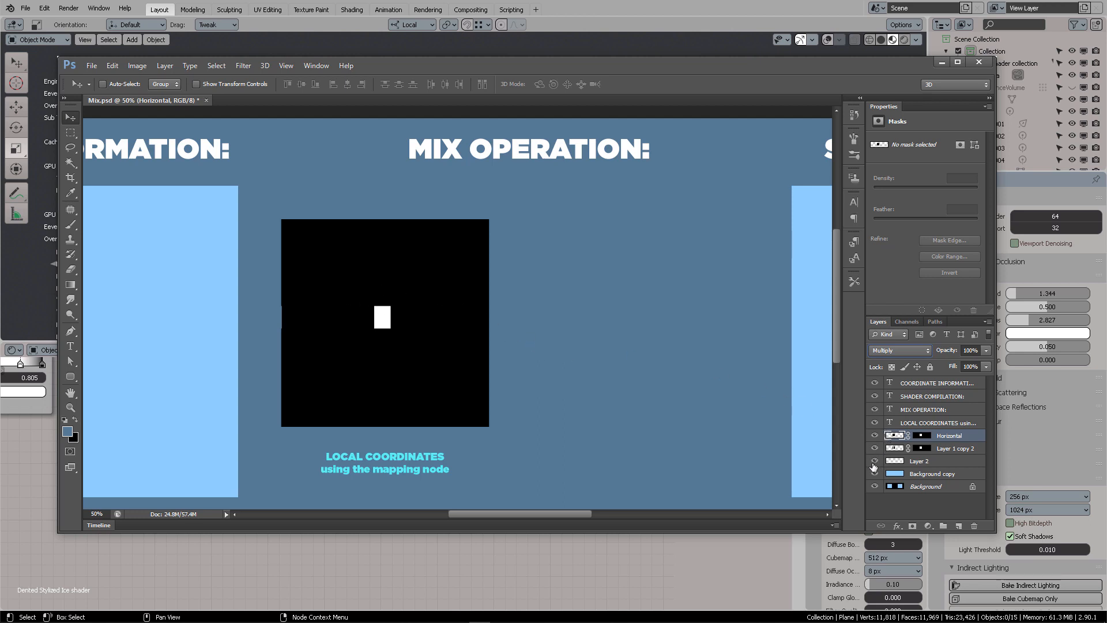
left_click_drag(874, 463, 874, 487)
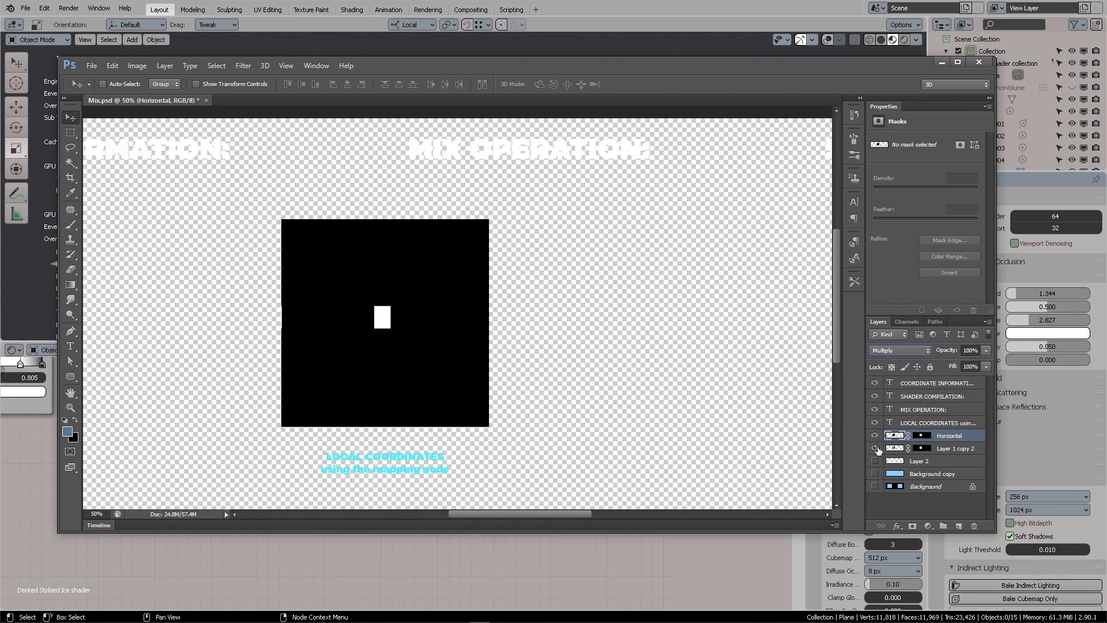
left_click(874, 448)
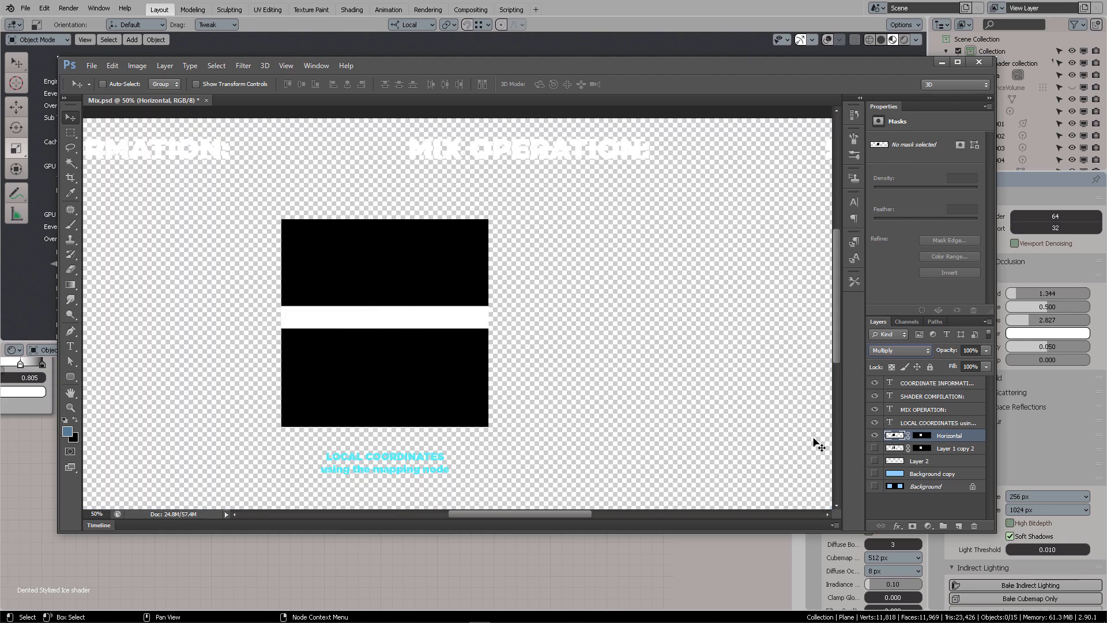
left_click(875, 447)
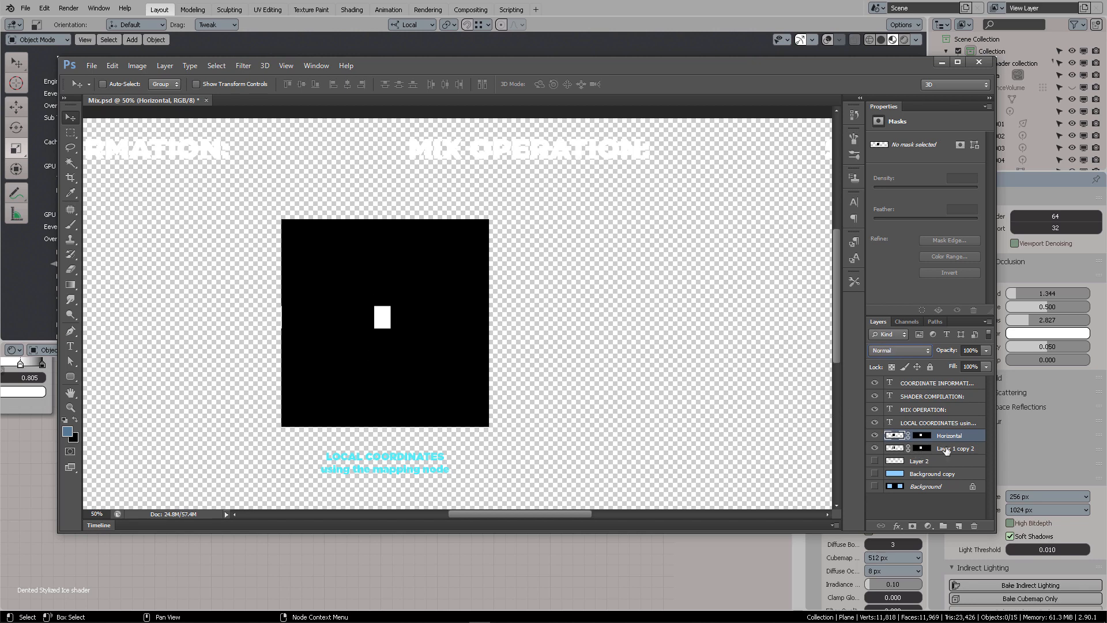
Step: Set the Horizontal layer's blend mode to Subtract
left_click(946, 449)
left_click(946, 436)
left_click(919, 353)
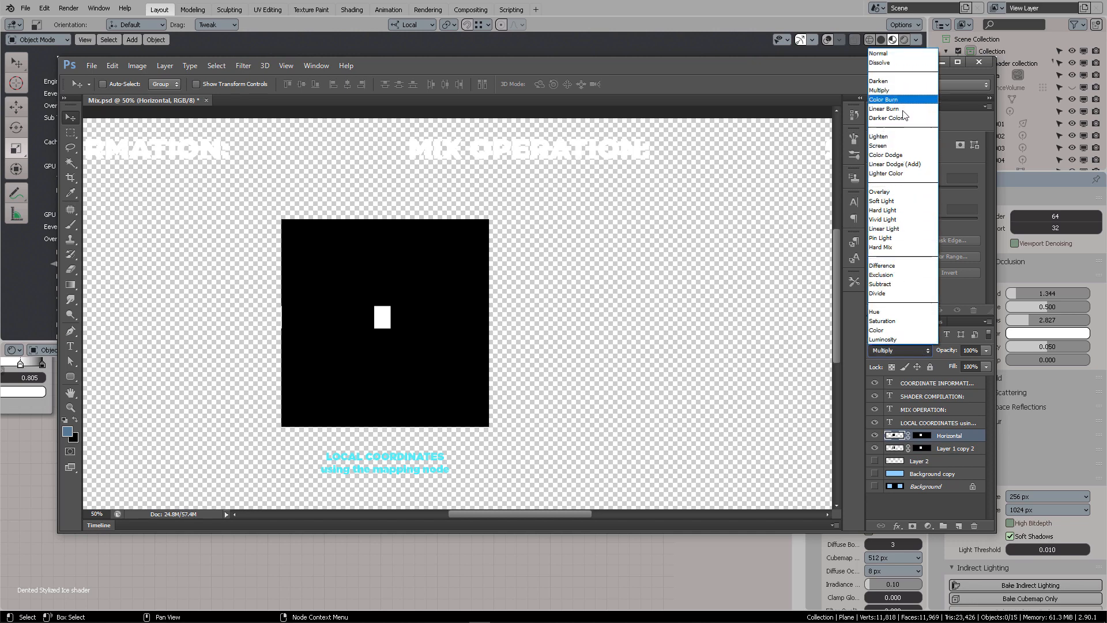
left_click(888, 285)
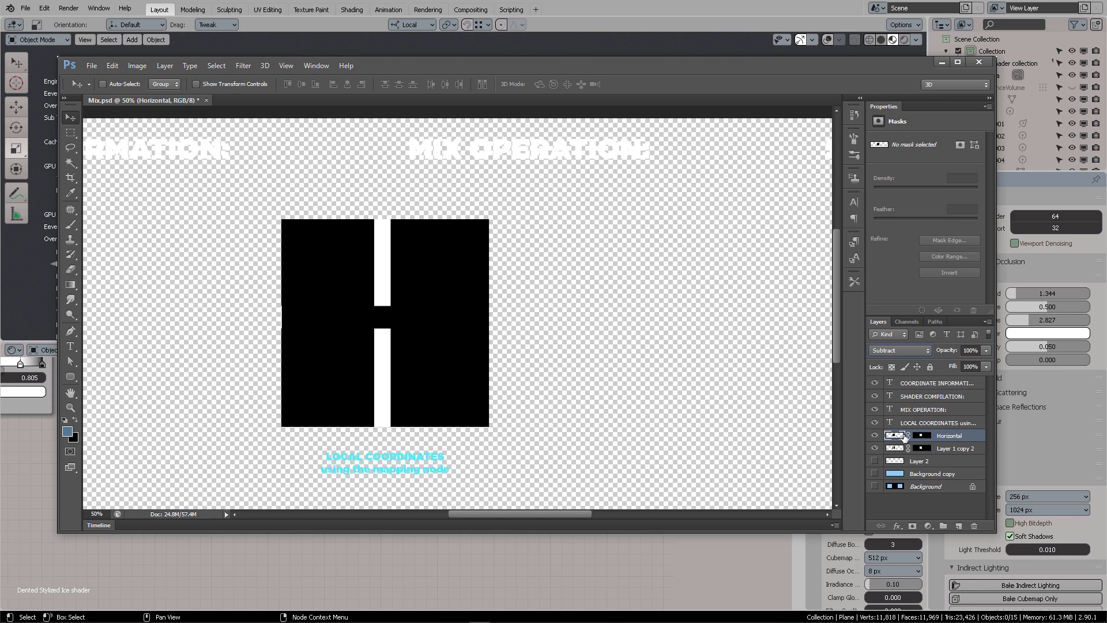
Step: Hide the Horizontal layer and duplicate the Layer 1 copy 2 layer
left_click(874, 436)
left_click(953, 449)
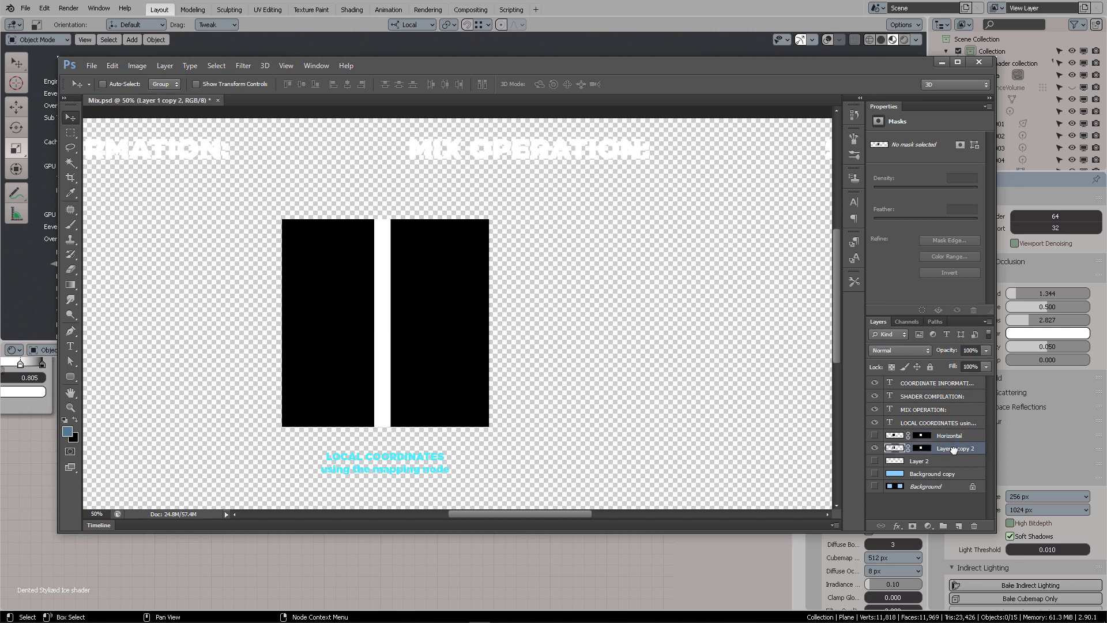
left_click_drag(953, 449, 958, 526)
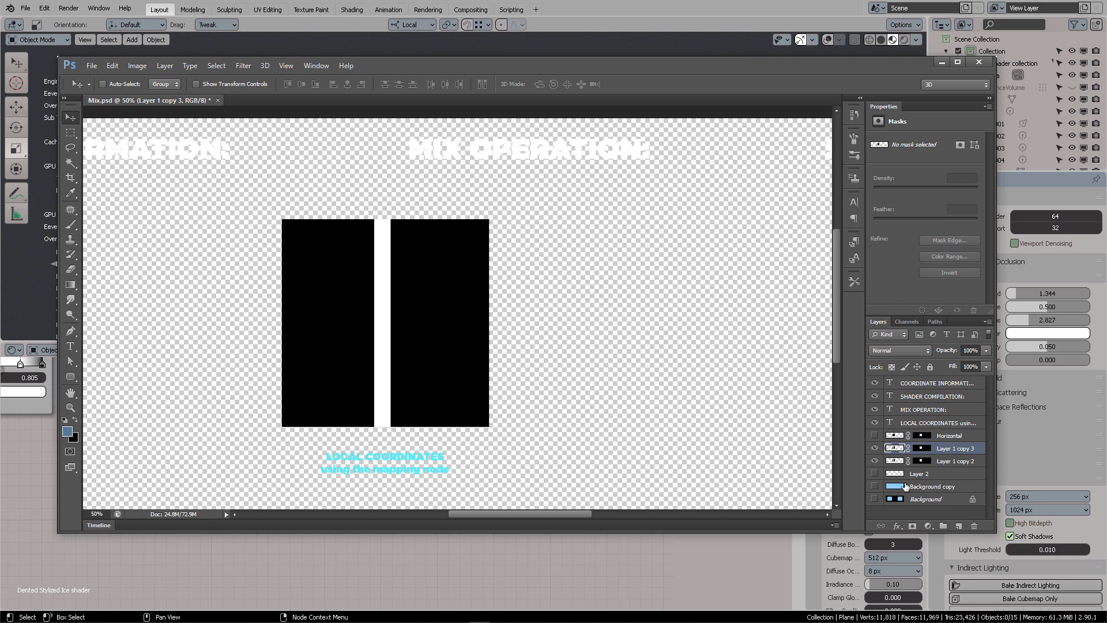
Step: At 100% magnification, compare the duplicated vertical stripe with the original by toggling visibility, and nudge the duplicate one pixel to the right
key("z")
left_click(386, 263)
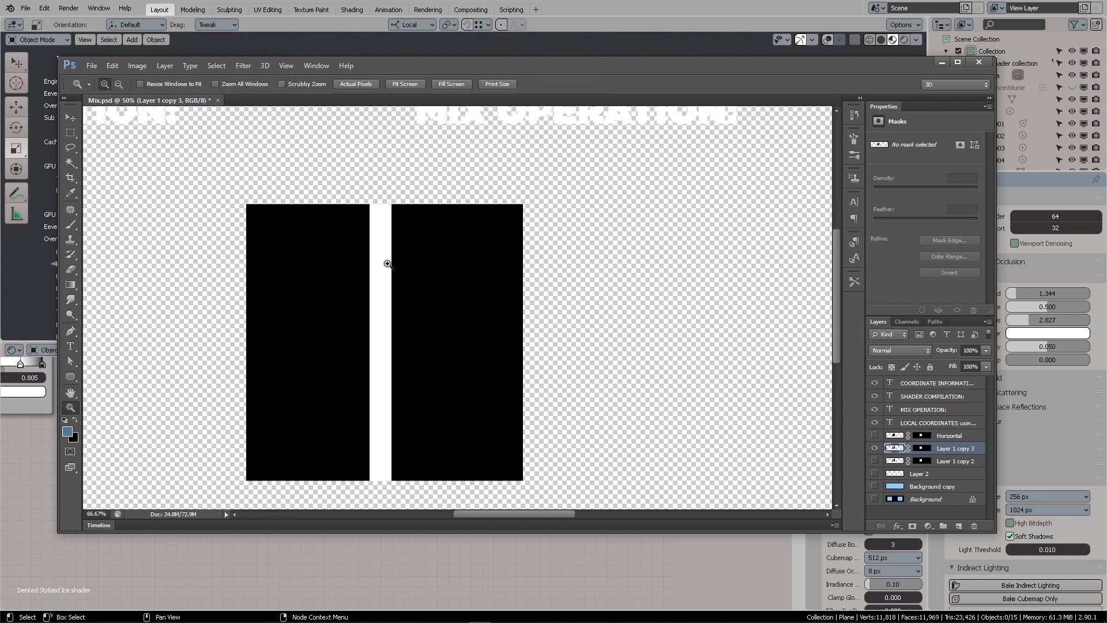
left_click(387, 263)
key("h")
left_click_drag(457, 262, 408, 287)
key("v")
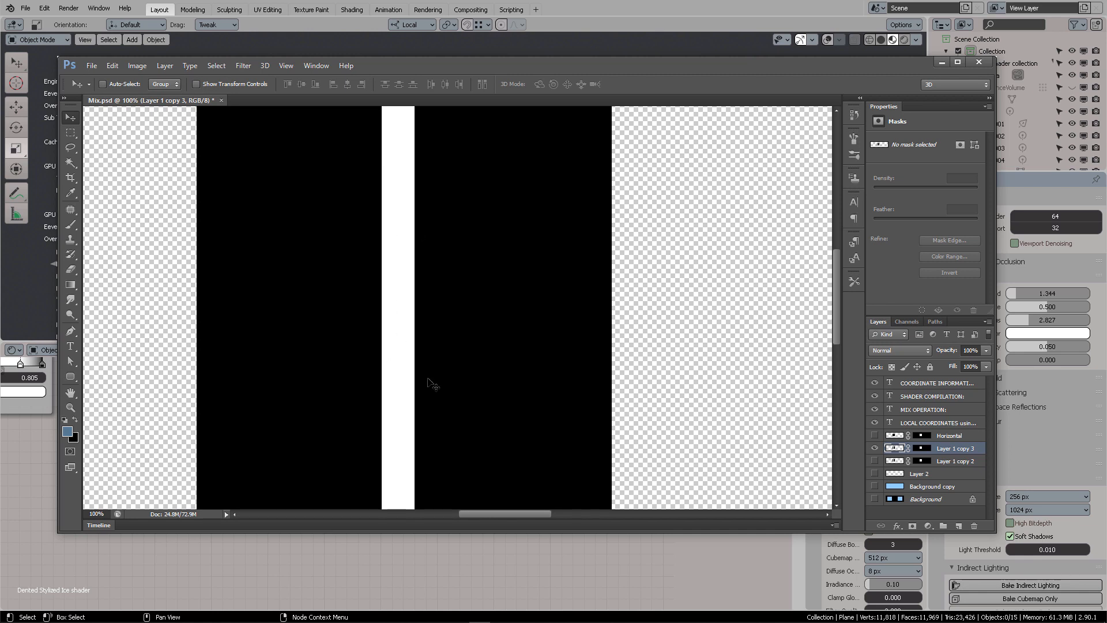
left_click(875, 448)
left_click(875, 448)
key("Right")
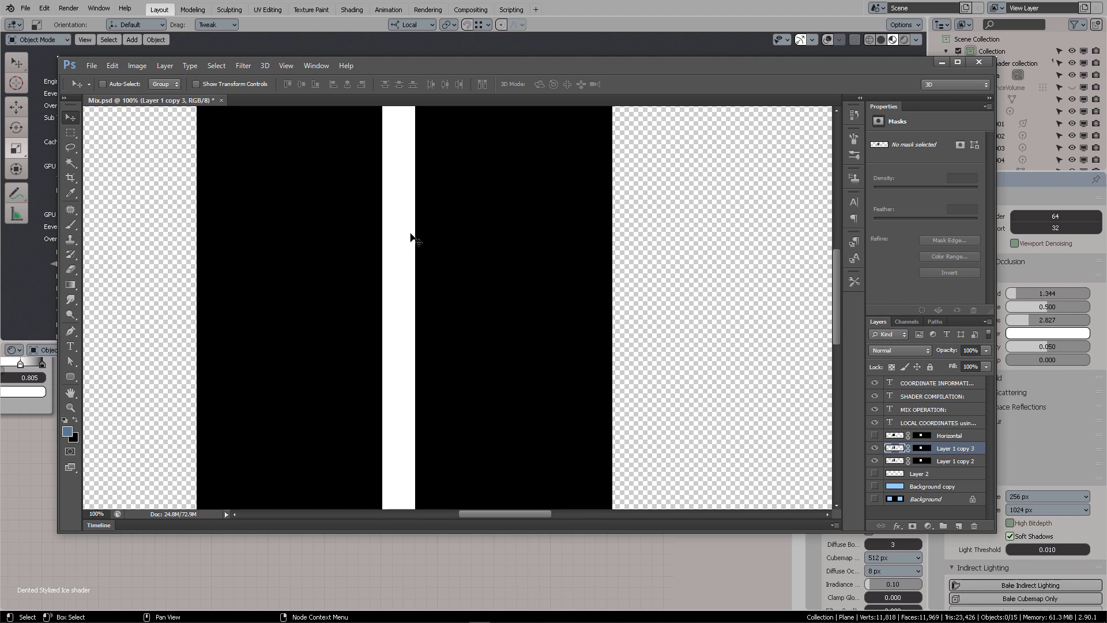
Step: Nudge the Layer 1 copy 3 stripe three pixels to the right and set its blend mode to Subtract
key("Right")
key("Right")
key("Right")
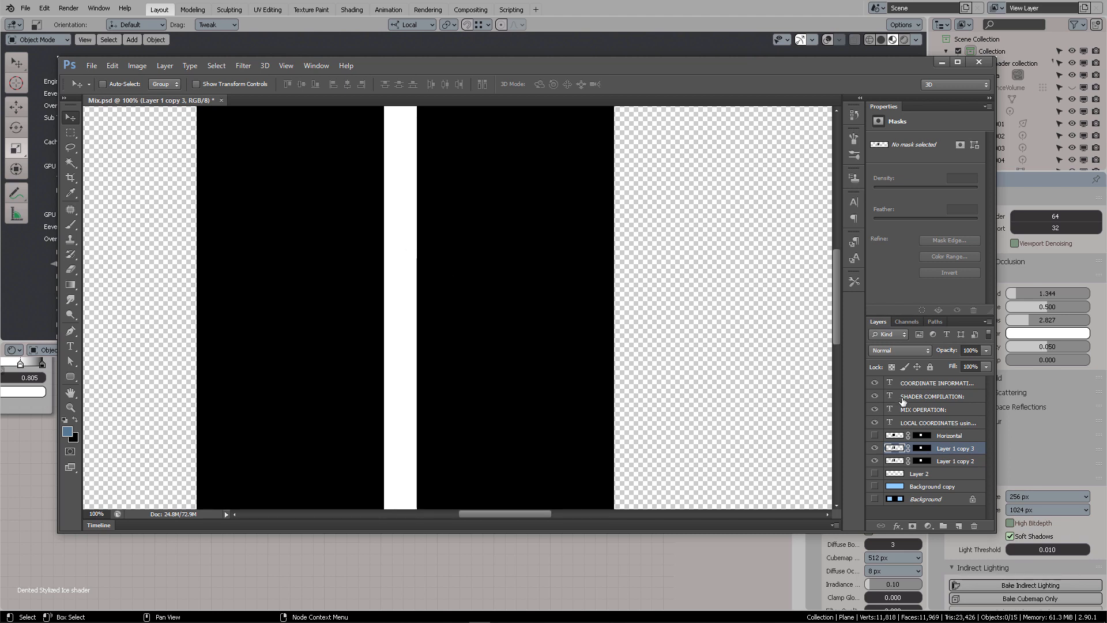
left_click(914, 351)
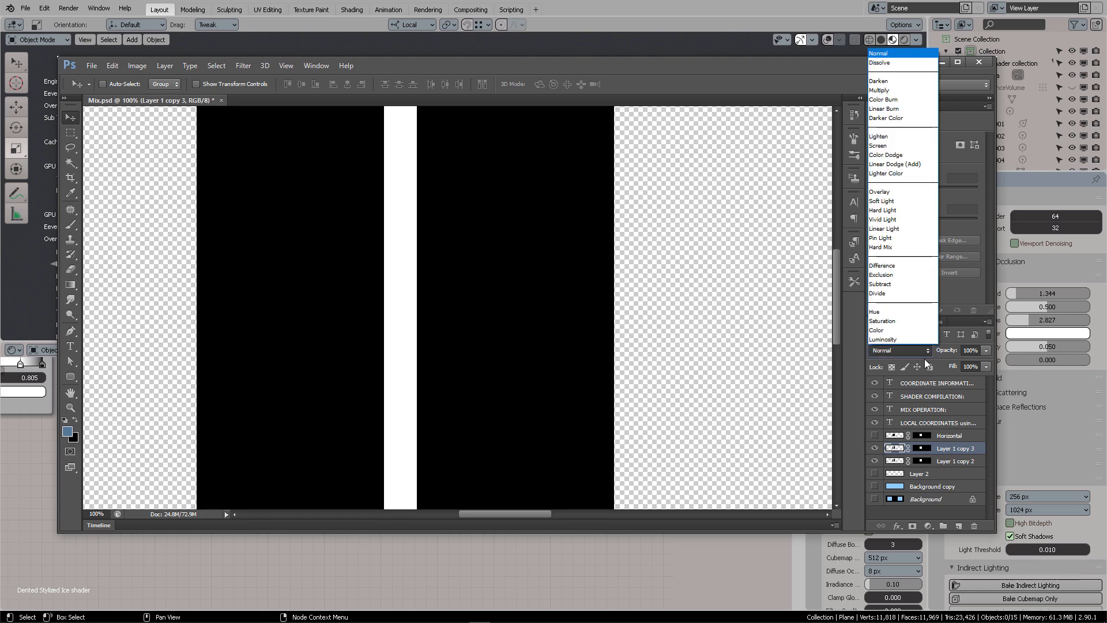
left_click(890, 285)
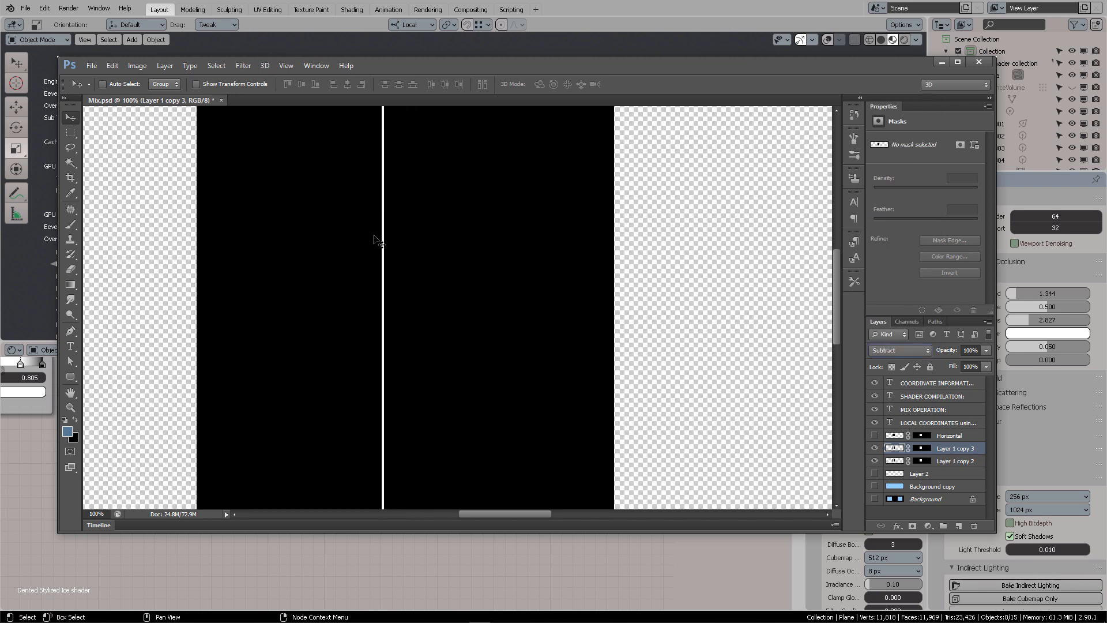
Step: At 66.7% magnification, nudge Layer 1 copy 3 four pixels to the left to realign it with the original stripe
key("z")
left_click(441, 248, "alt")
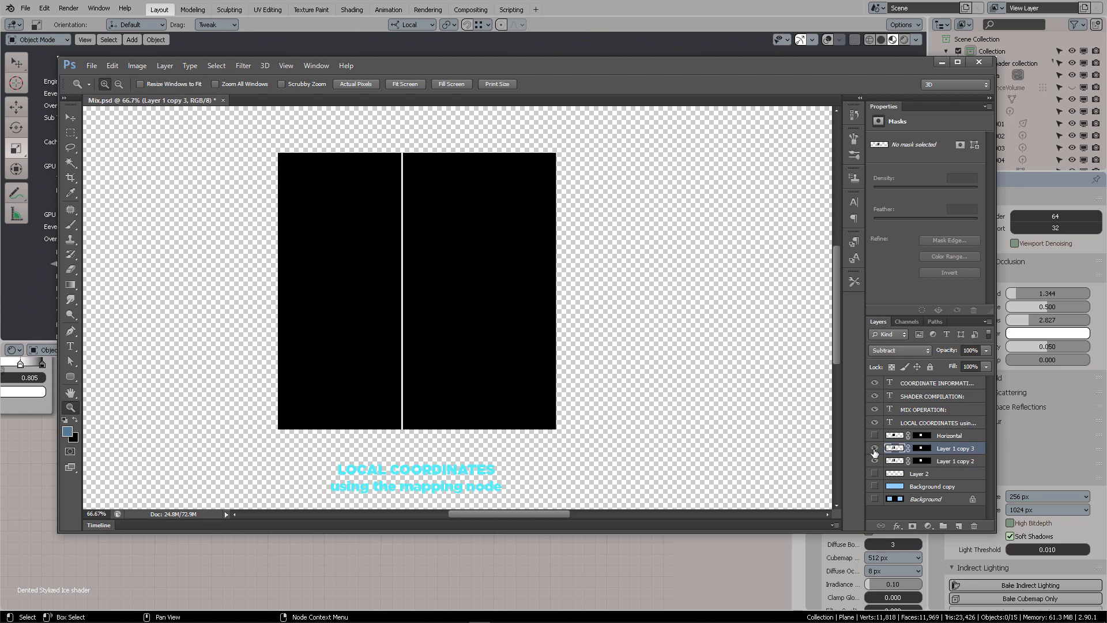
key("v")
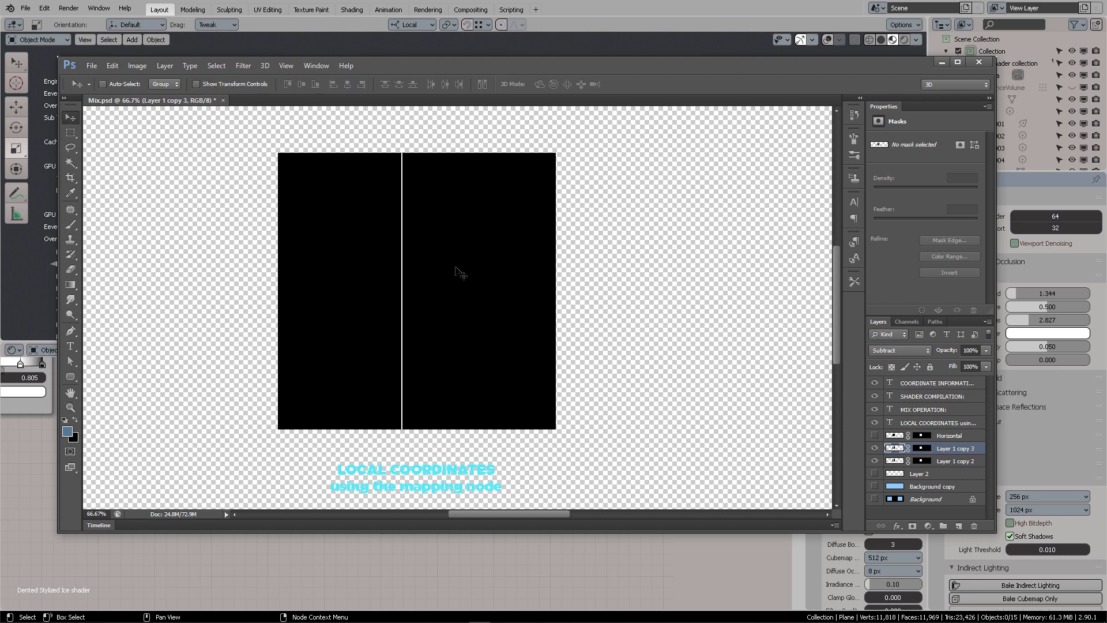
key("Left")
key("Left")
key("Left")
key("Left")
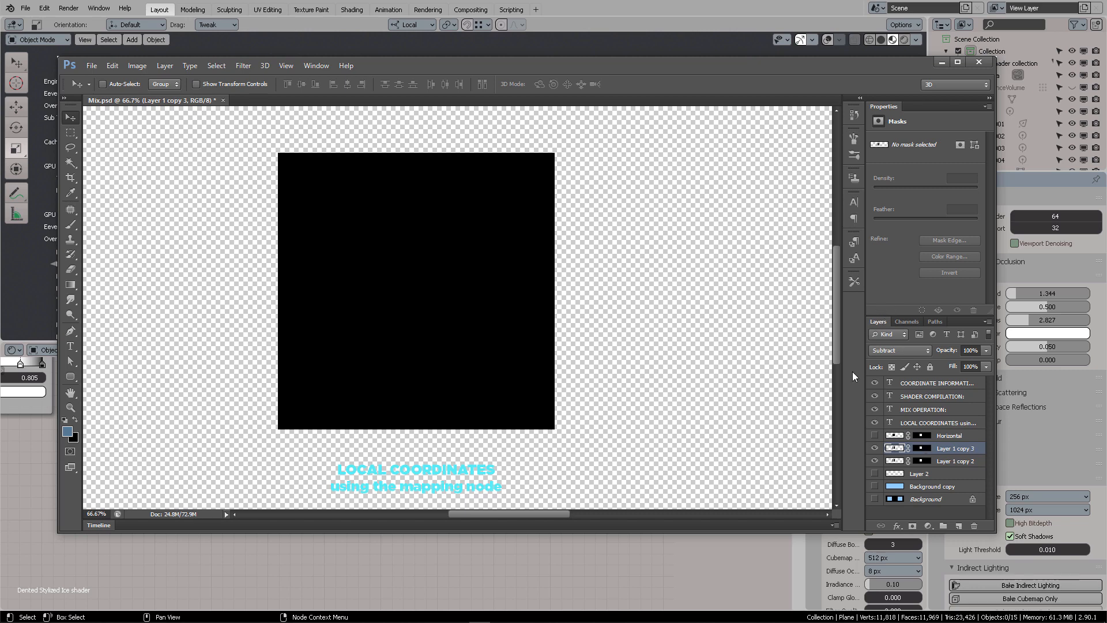
Step: Switch to Blender, add a Math node below the Screen node and set its operation to Subtract
left_click(377, 529)
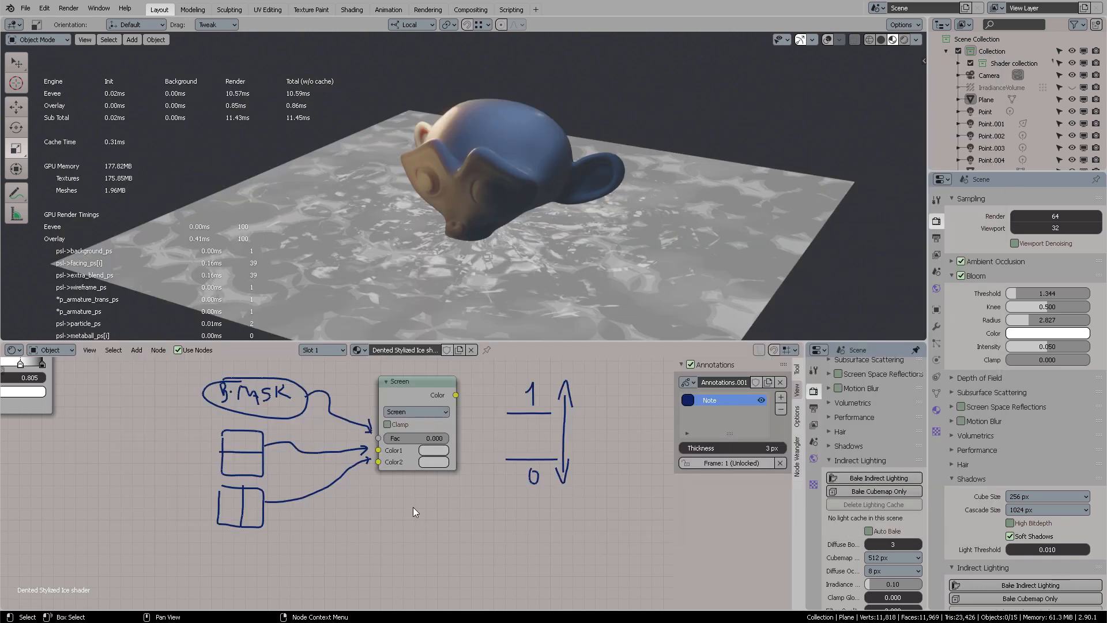
key("shift+a")
left_click(400, 475)
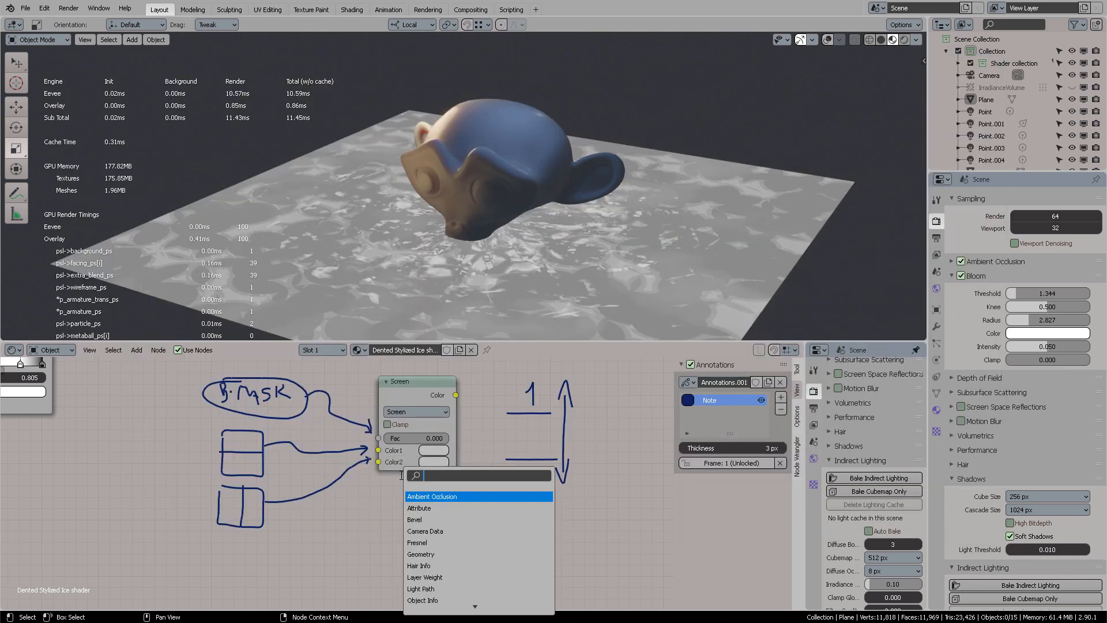
type("add")
key("Return")
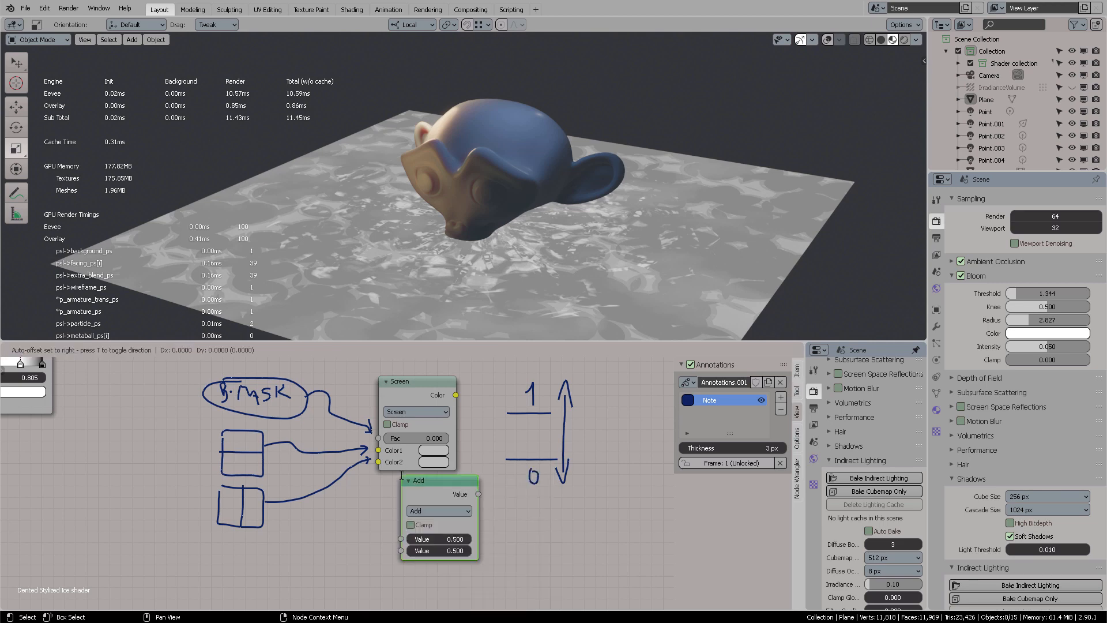
left_click(390, 489)
left_click(437, 526)
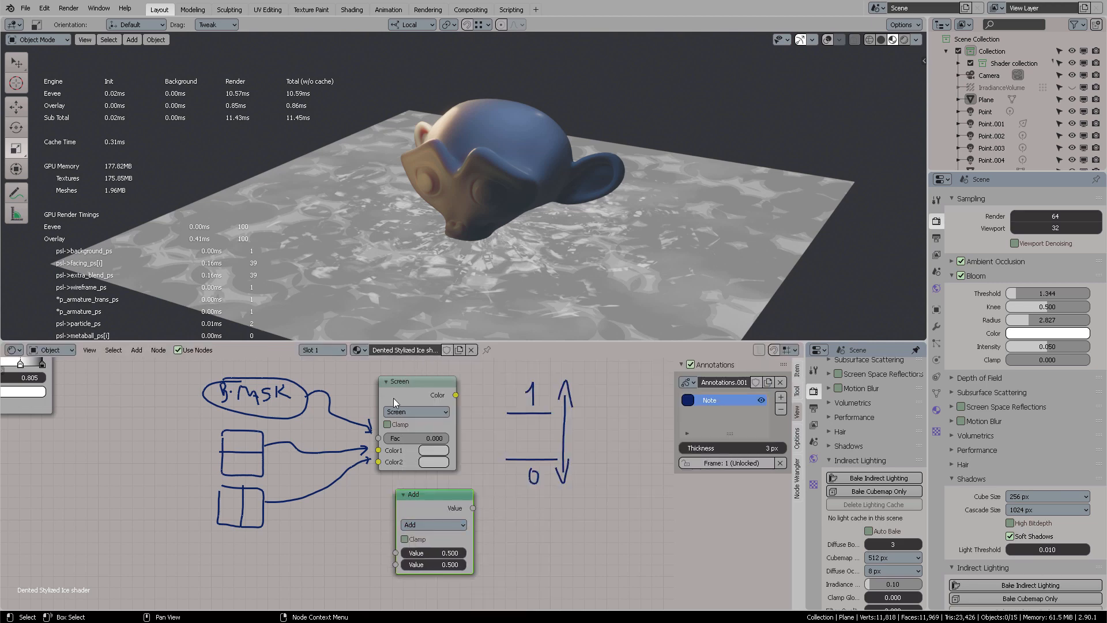
left_click(427, 526)
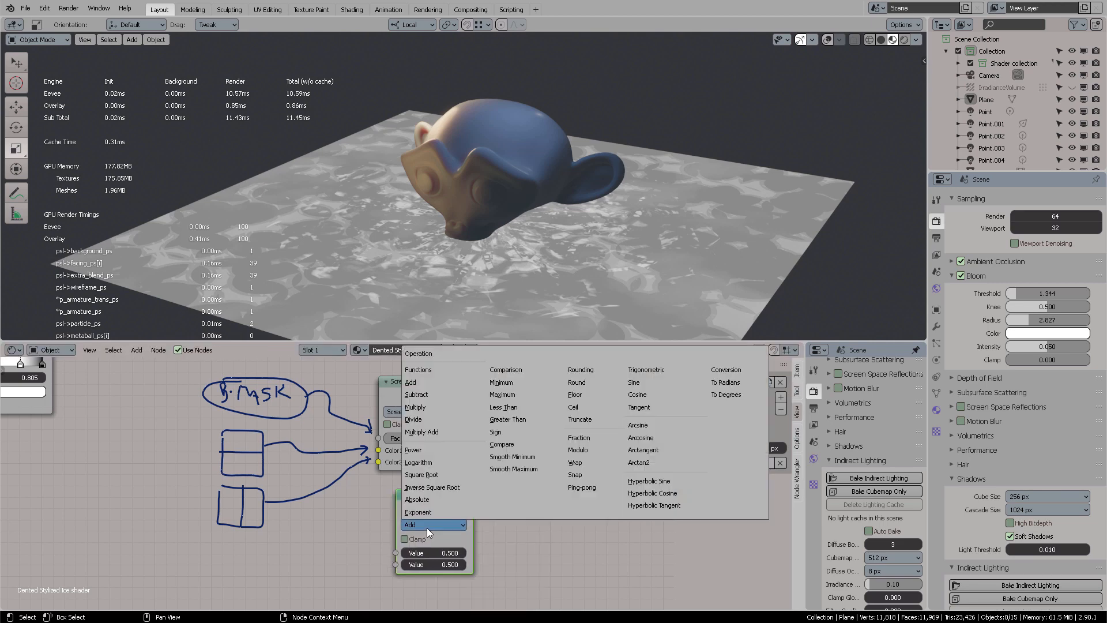
left_click(435, 394)
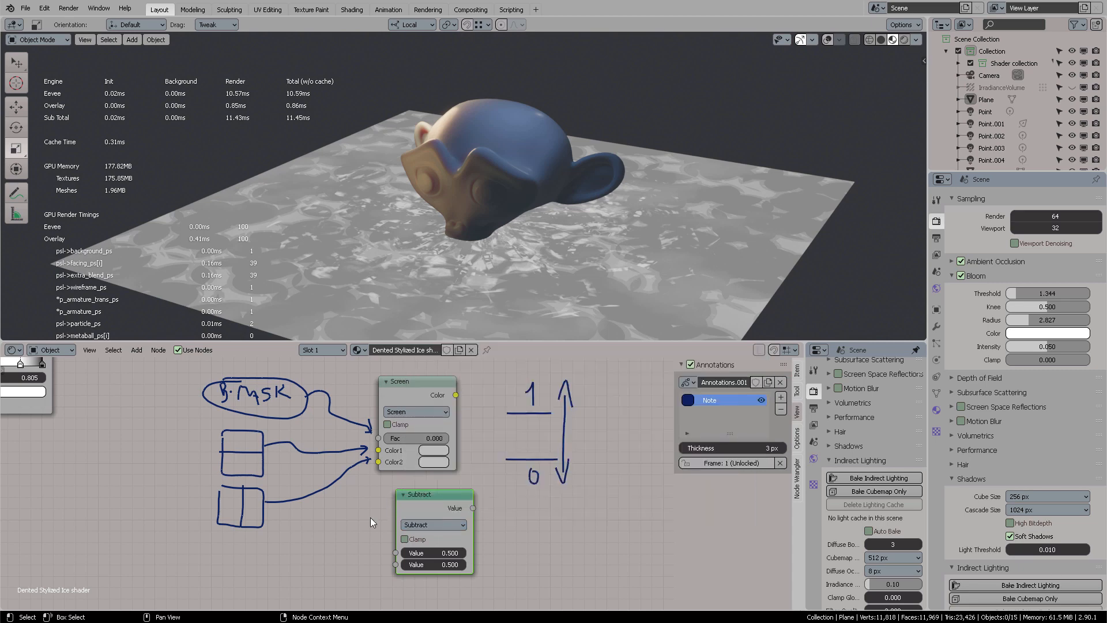
Step: Switch to Photoshop and nudge Layer 1 copy 3 two pixels to the right
key("alt+Tab")
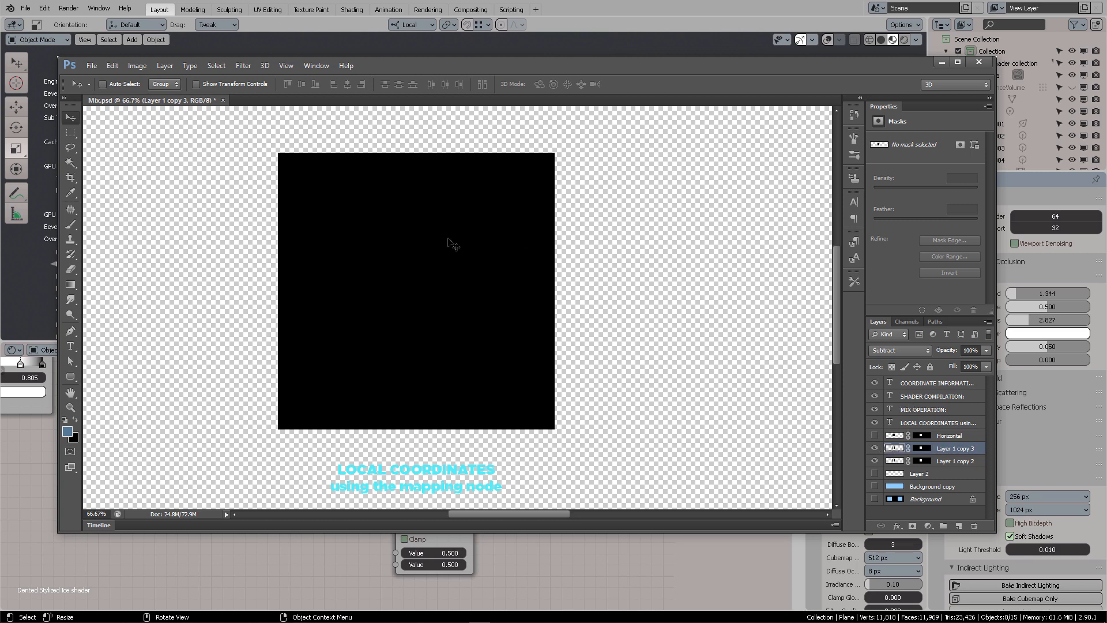
key("Right")
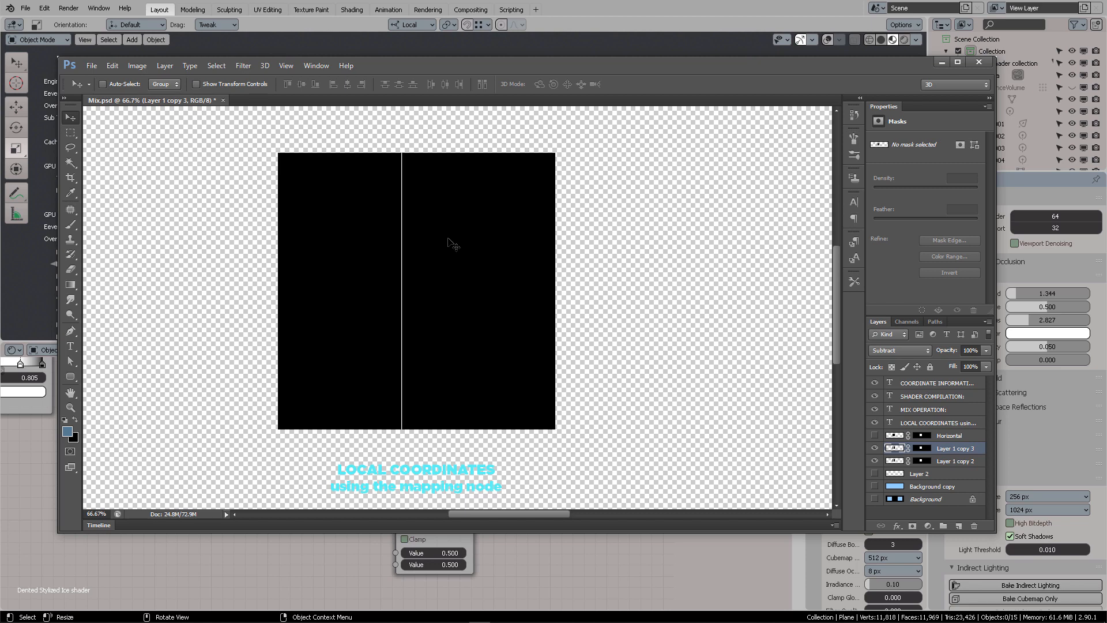
key("Right")
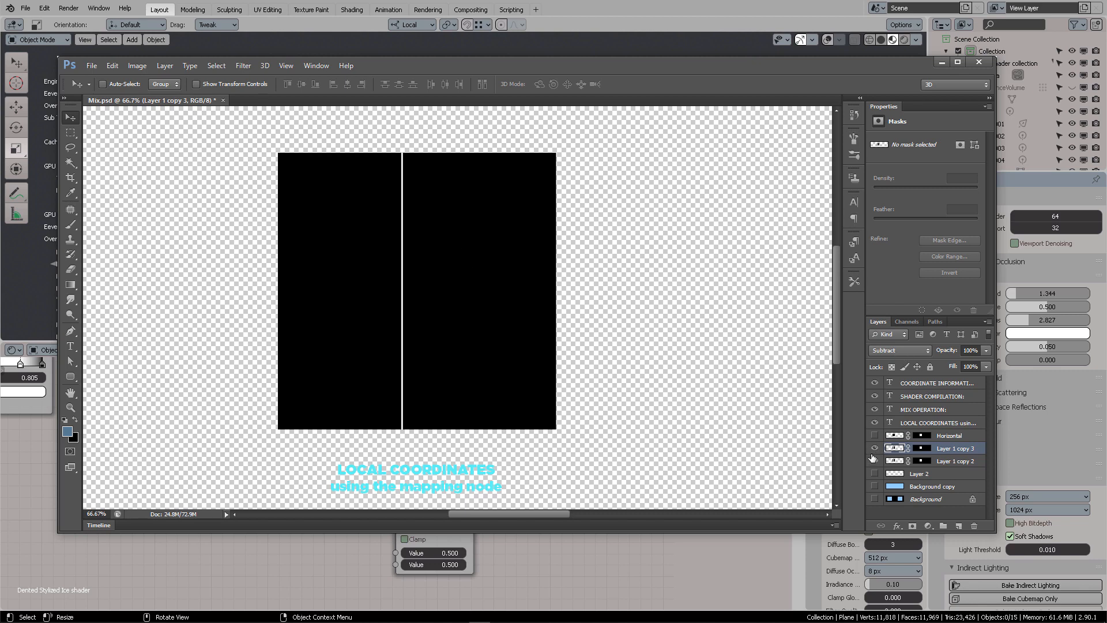
Step: Compare the two vertical stripes by toggling the visibility of Layer 1 copy 2 and Layer 1 copy 3
left_click(873, 460)
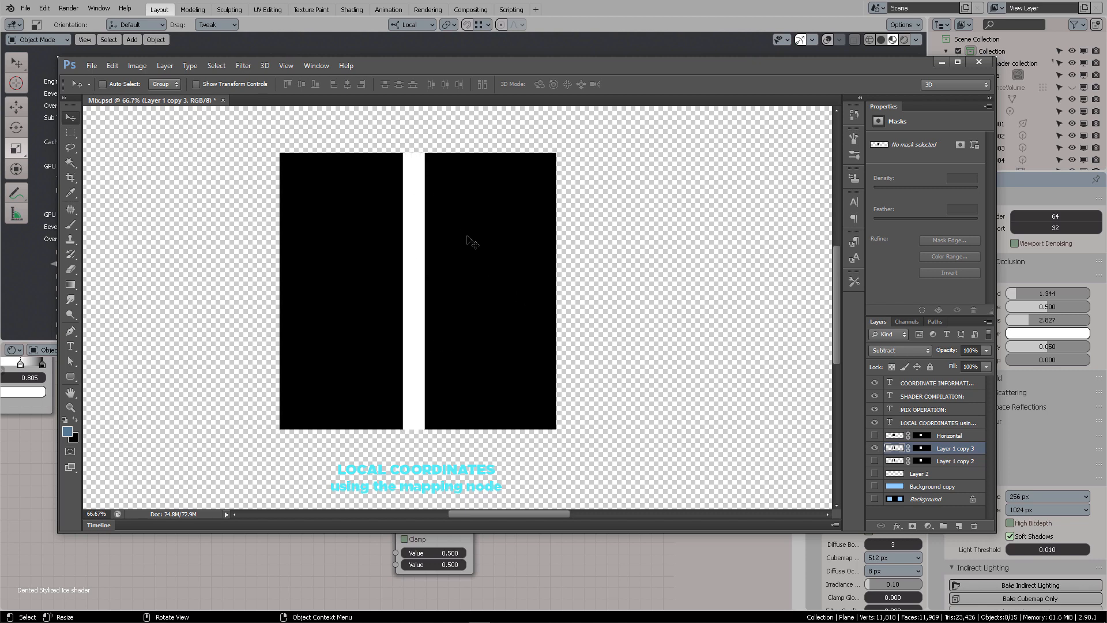
left_click(874, 461)
left_click(874, 447)
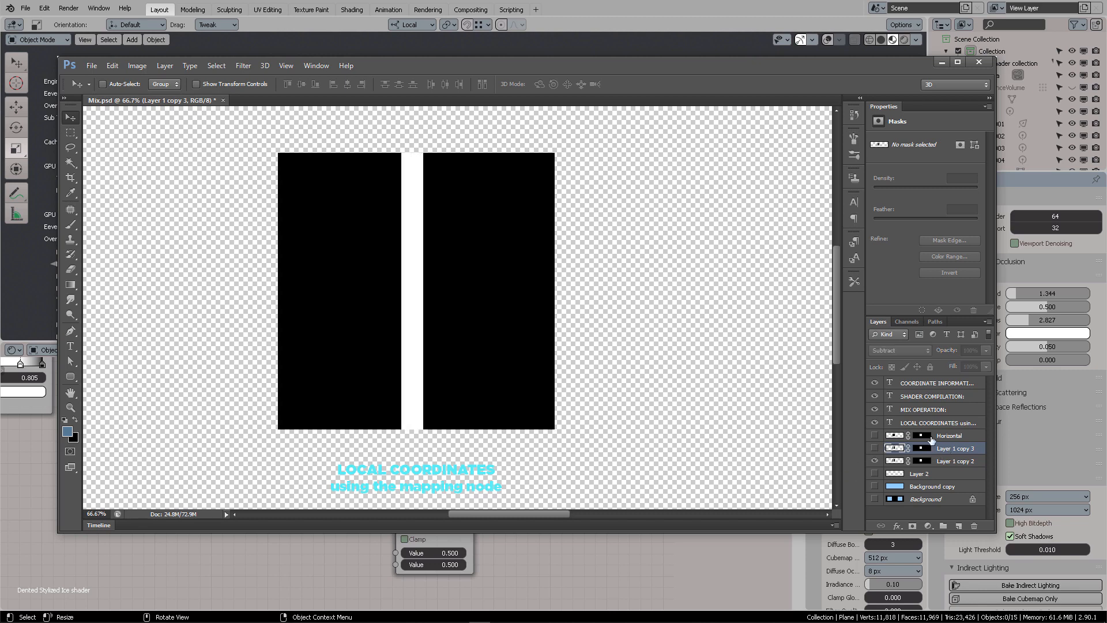
left_click(874, 448)
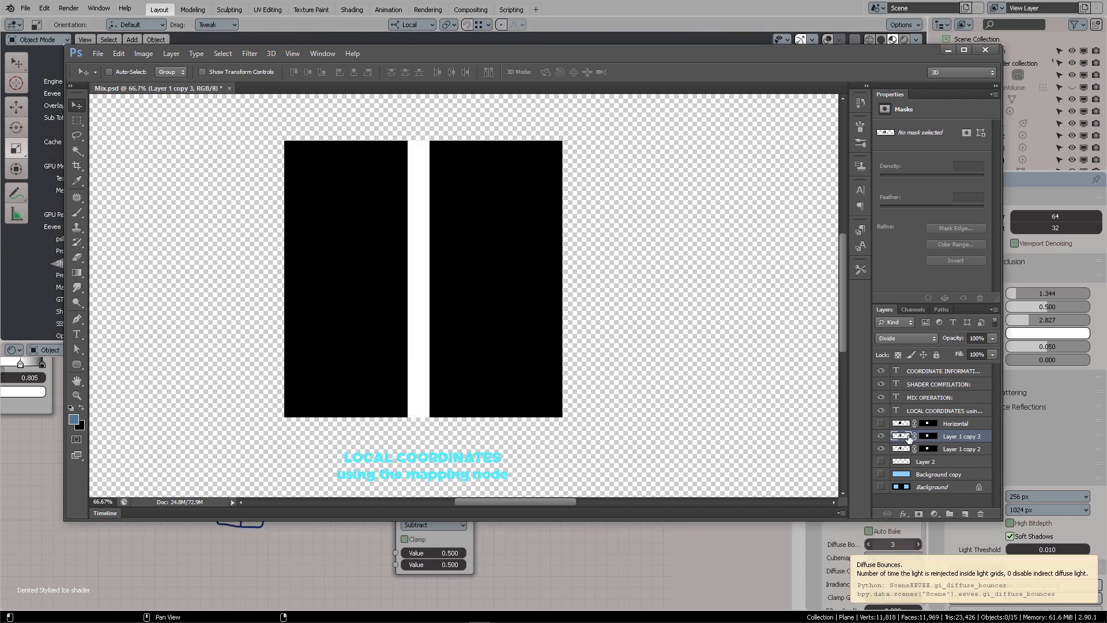
Step: Set the blend mode of Layer 1 copy 3 to Difference and view the other available blend modes
left_click(911, 338)
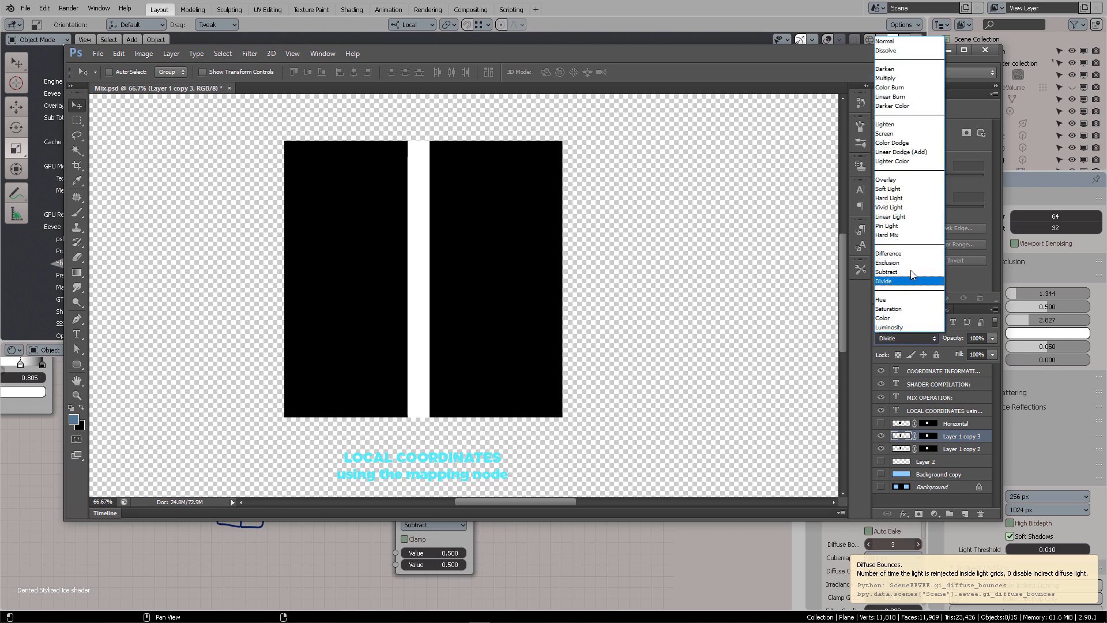
left_click(908, 254)
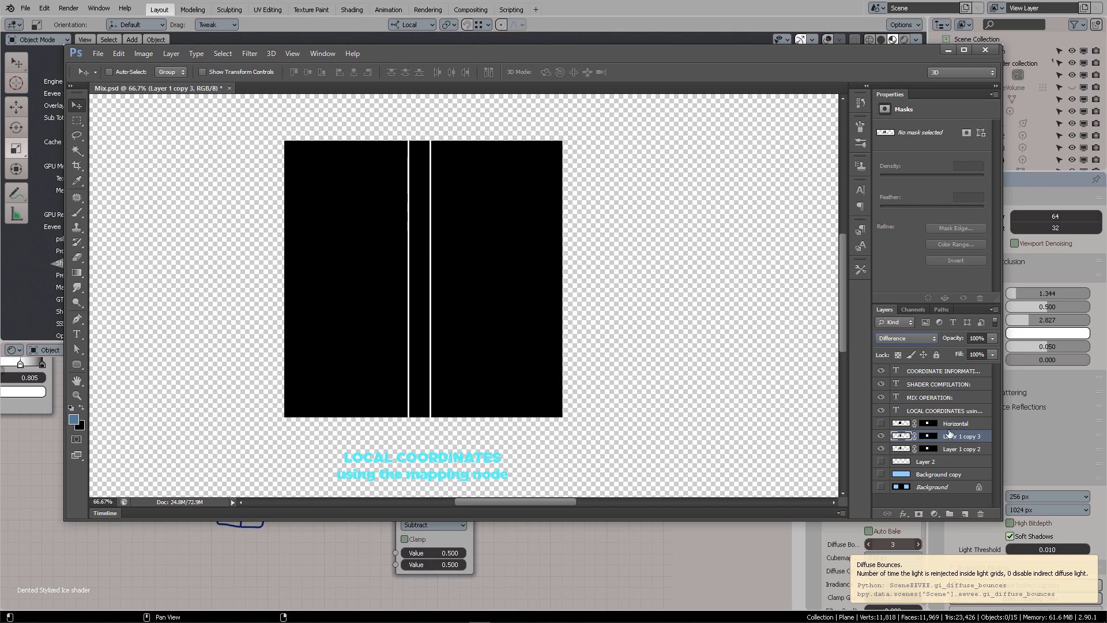
left_click(923, 340)
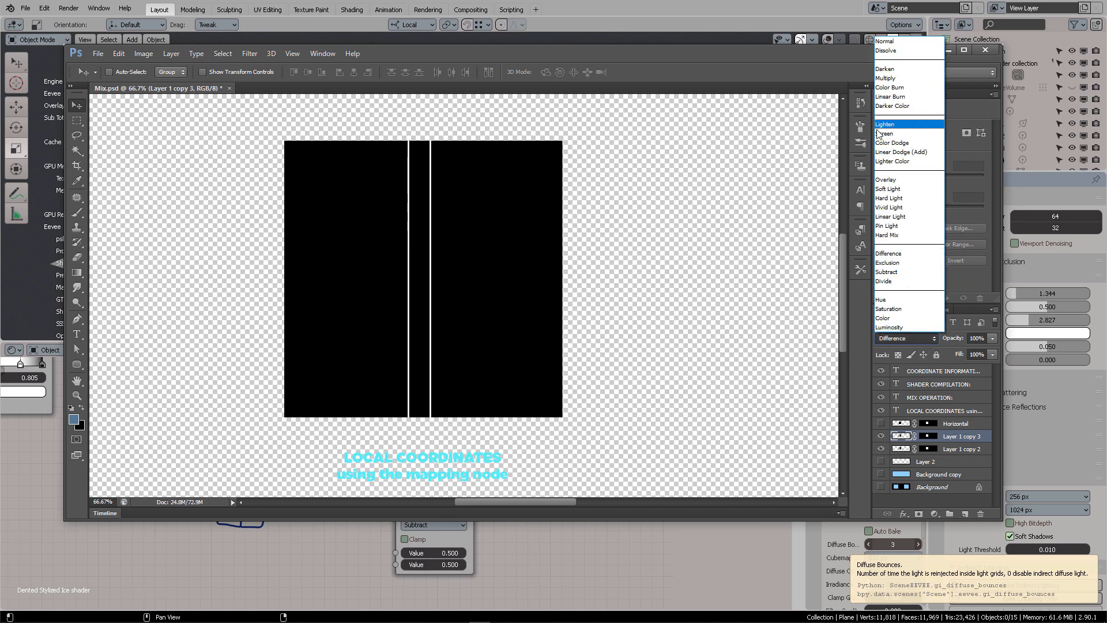
left_click(657, 337)
Step: Switch to Blender and shift the Subtract node slightly below the Screen node
left_click(567, 543)
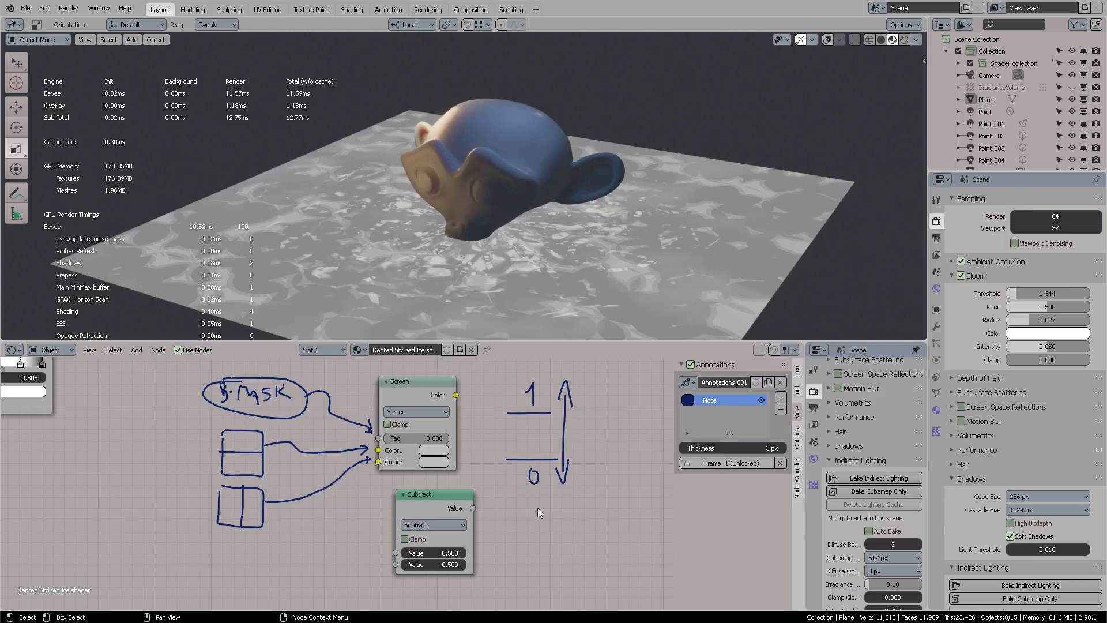
middle_click_drag(537, 507, 546, 464)
scroll(539, 485, "up", 2)
left_click_drag(435, 473, 429, 472)
Step: Look over Blender's Interface preferences and close them, and examine the Subtract node
left_click(45, 9)
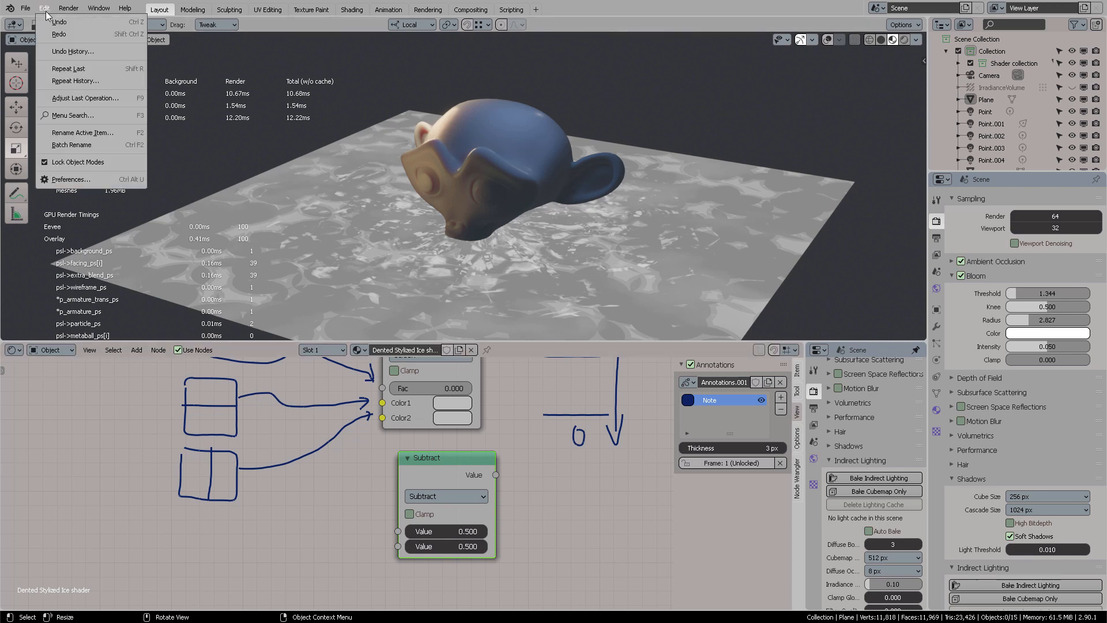
left_click(81, 180)
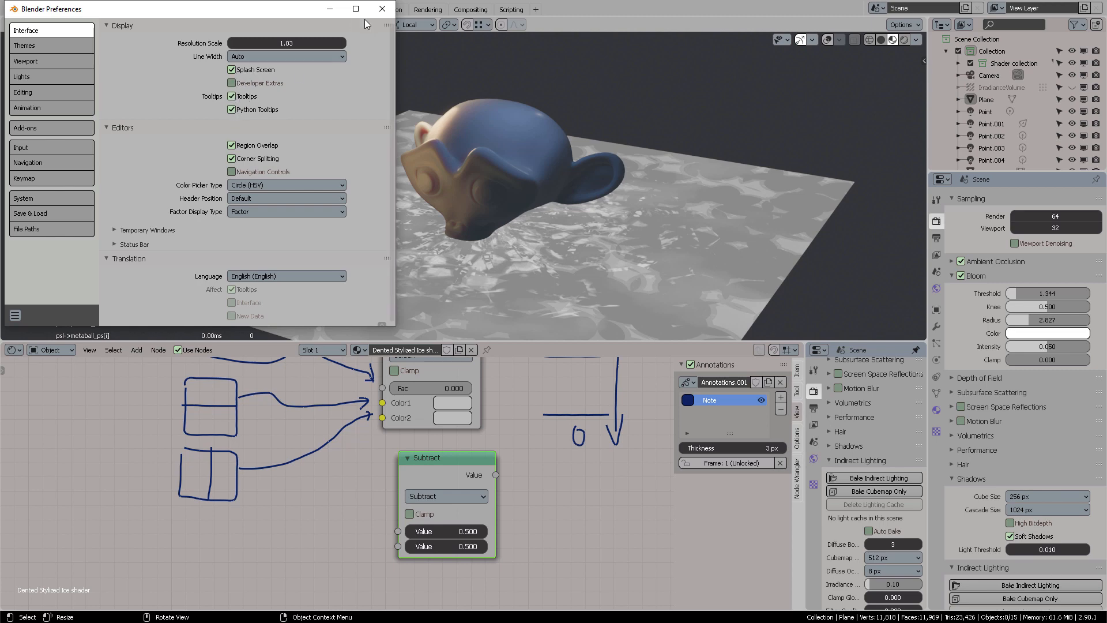
left_click(382, 9)
left_click_drag(440, 462, 425, 463)
left_click(444, 497)
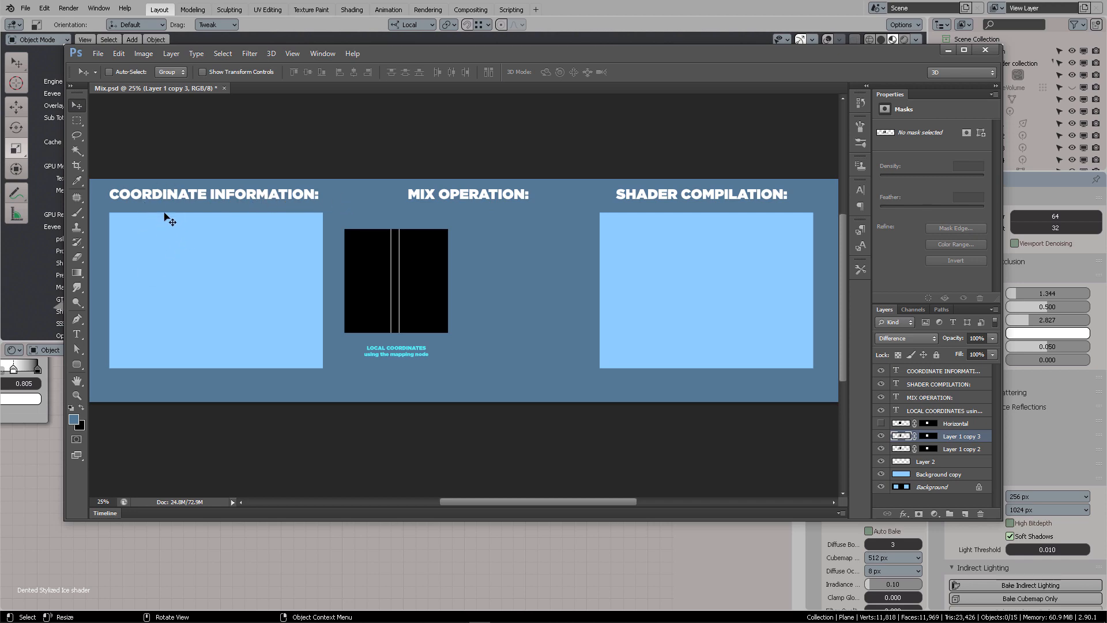
Step: Switch to Blender and add a Geometry node in an empty area of the shader node graph
left_click(47, 479)
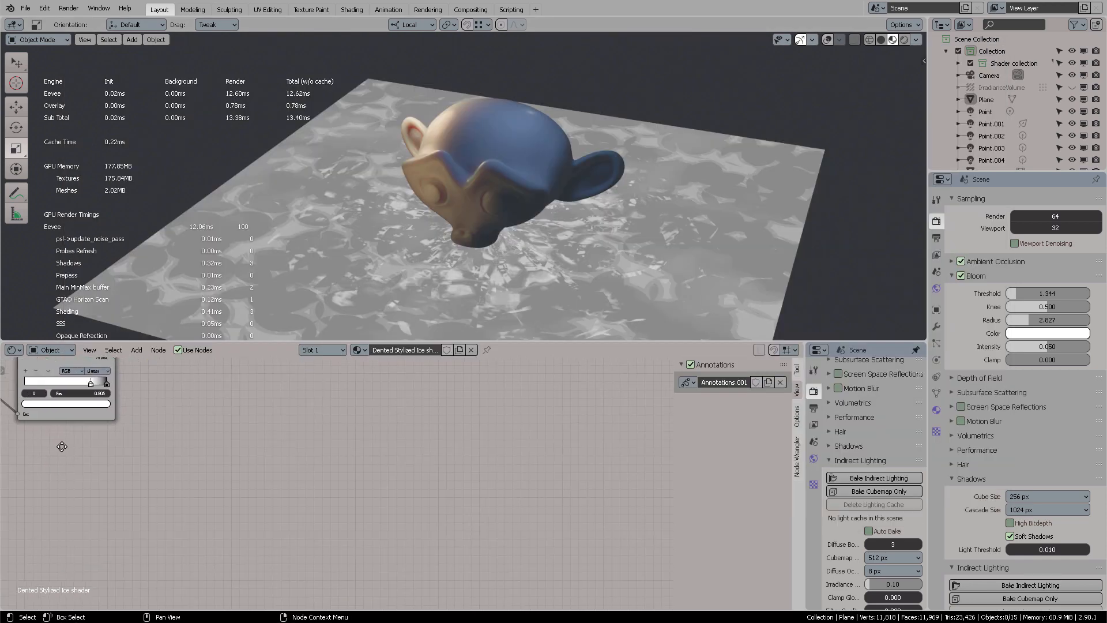
key("shift+a")
left_click(361, 425)
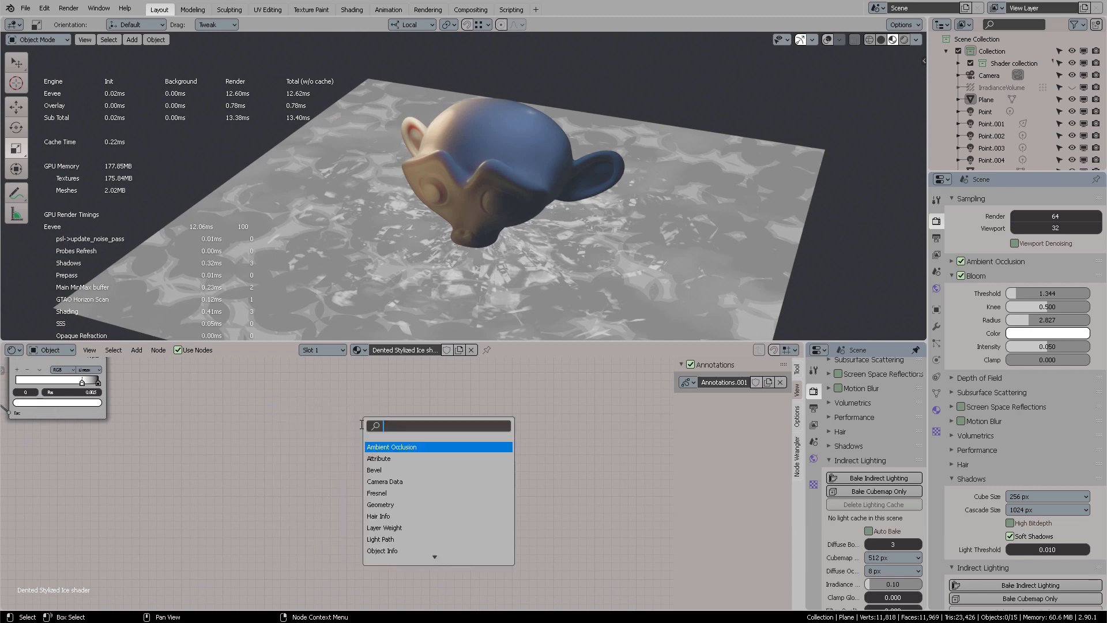
type("geom")
key("Return")
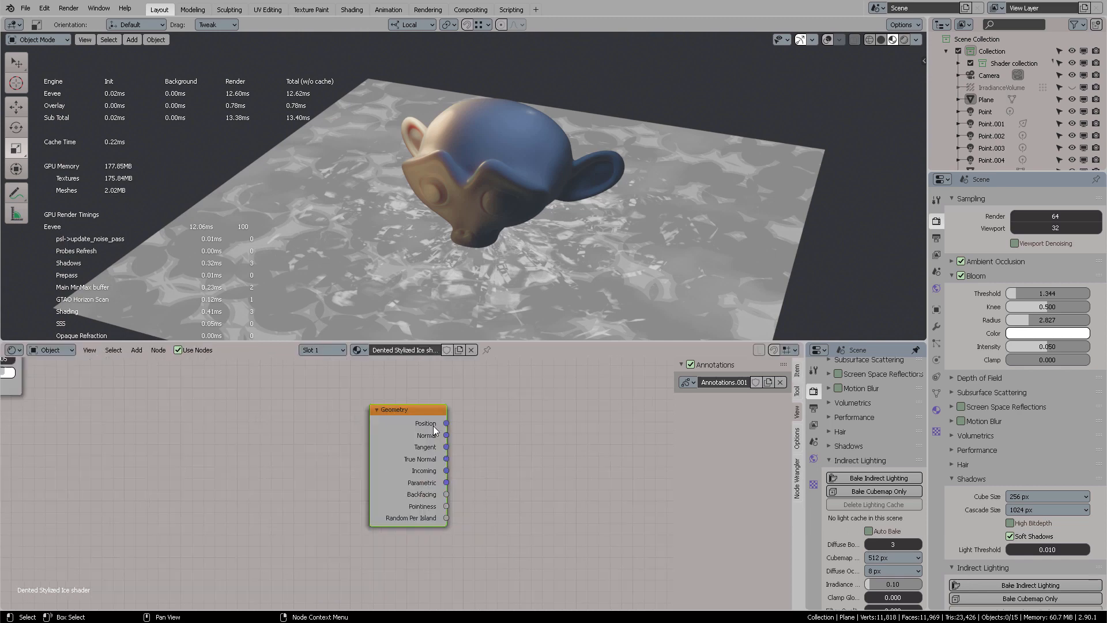
left_click(314, 424)
Step: Add a Texture Coordinate node beside the Geometry node
key("shift+a")
left_click(490, 428)
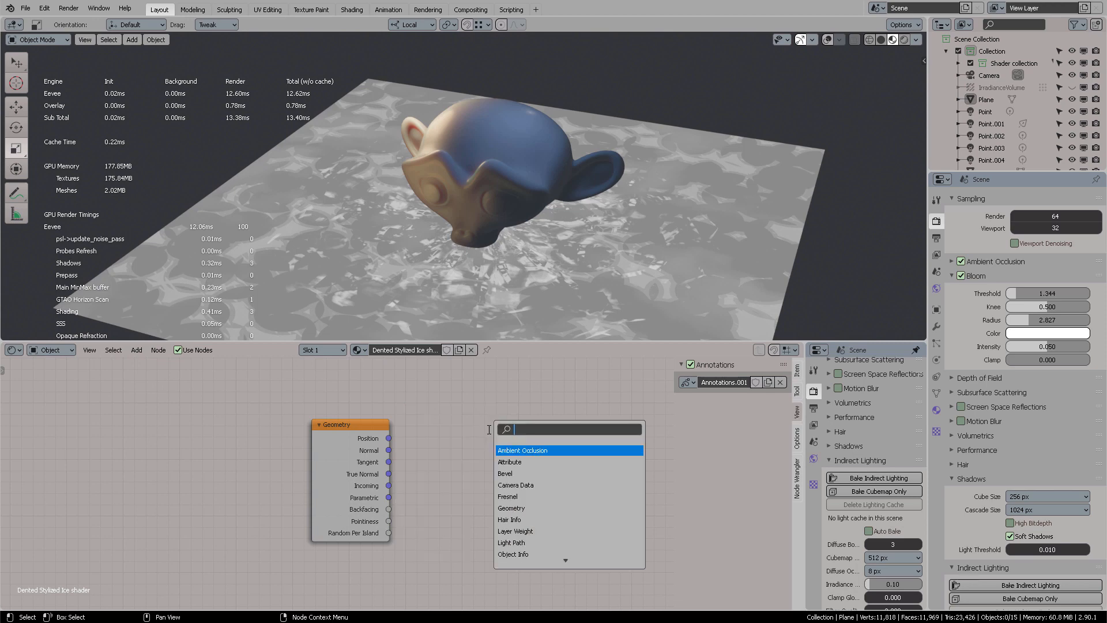
type("coo")
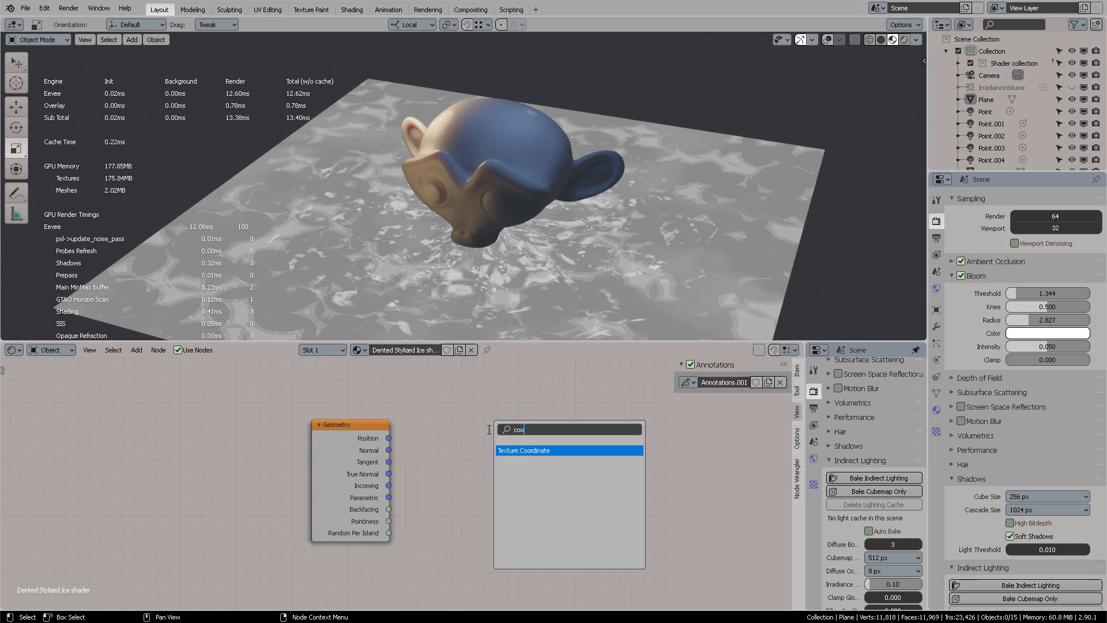
key("Return")
left_click(485, 440)
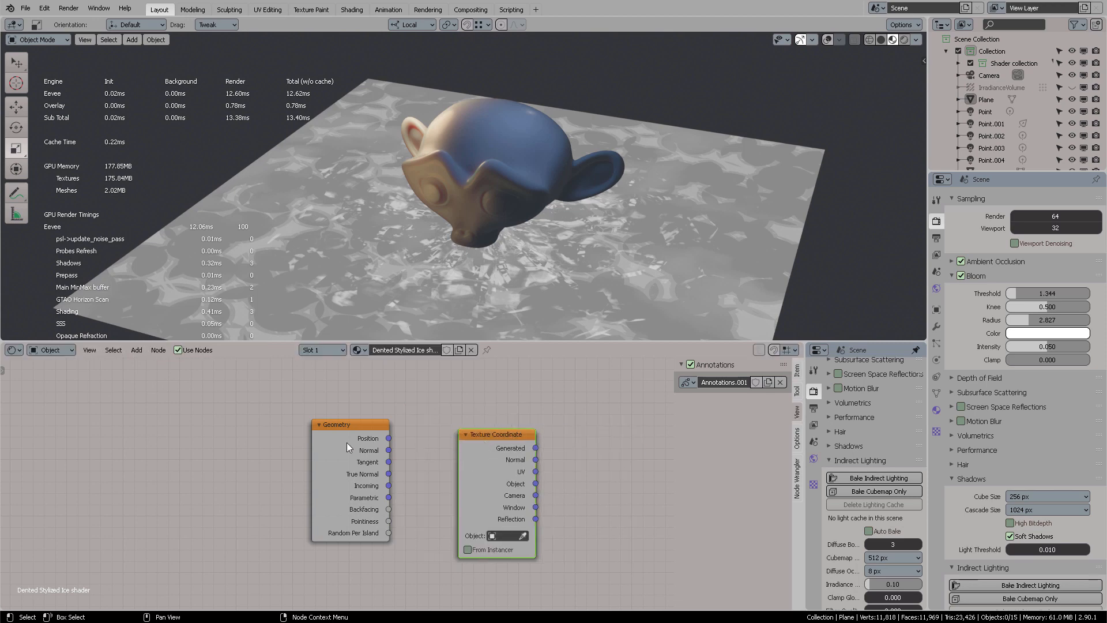
Step: Stack the two input nodes vertically, with Texture Coordinate directly above Geometry
left_click_drag(347, 443, 364, 489)
left_click_drag(508, 479, 347, 401)
scroll(484, 444, "down", 2)
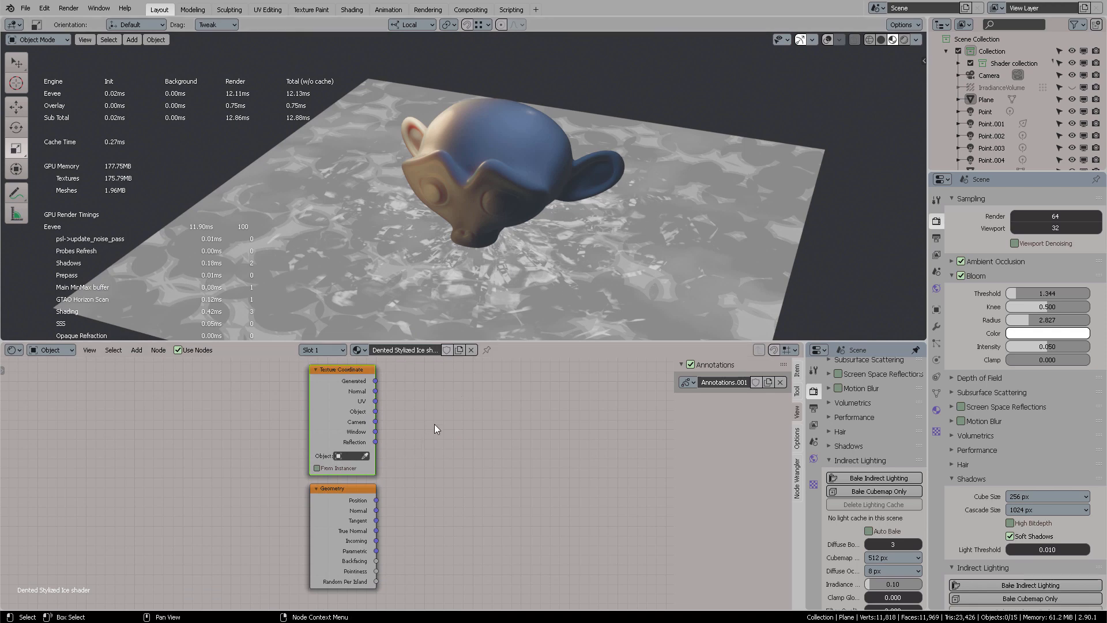
Step: Add a Mapping node to the right of the Texture Coordinate and Geometry nodes
key("shift+a")
left_click(515, 398)
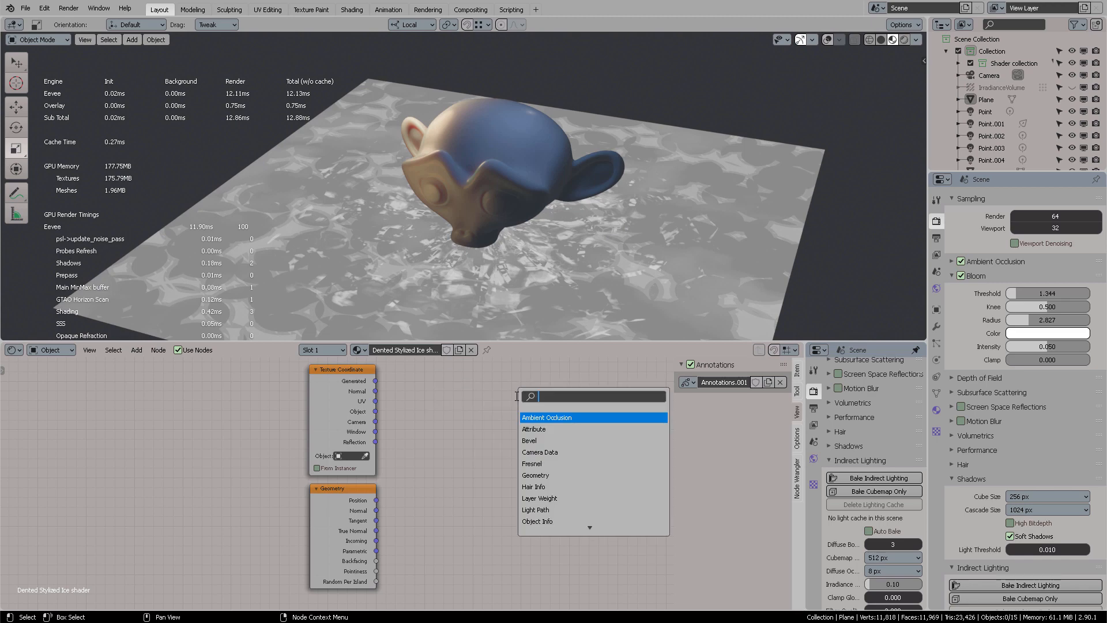
type("mapp")
key("Return")
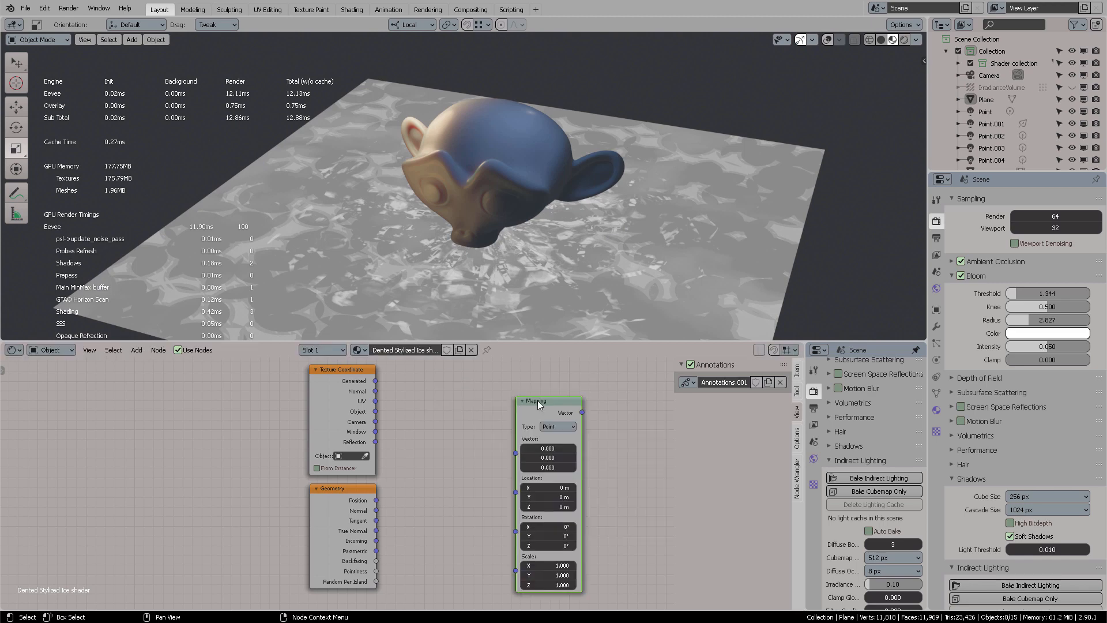
left_click(499, 412)
middle_click_drag(573, 415, 455, 416)
left_click_drag(437, 409, 562, 407)
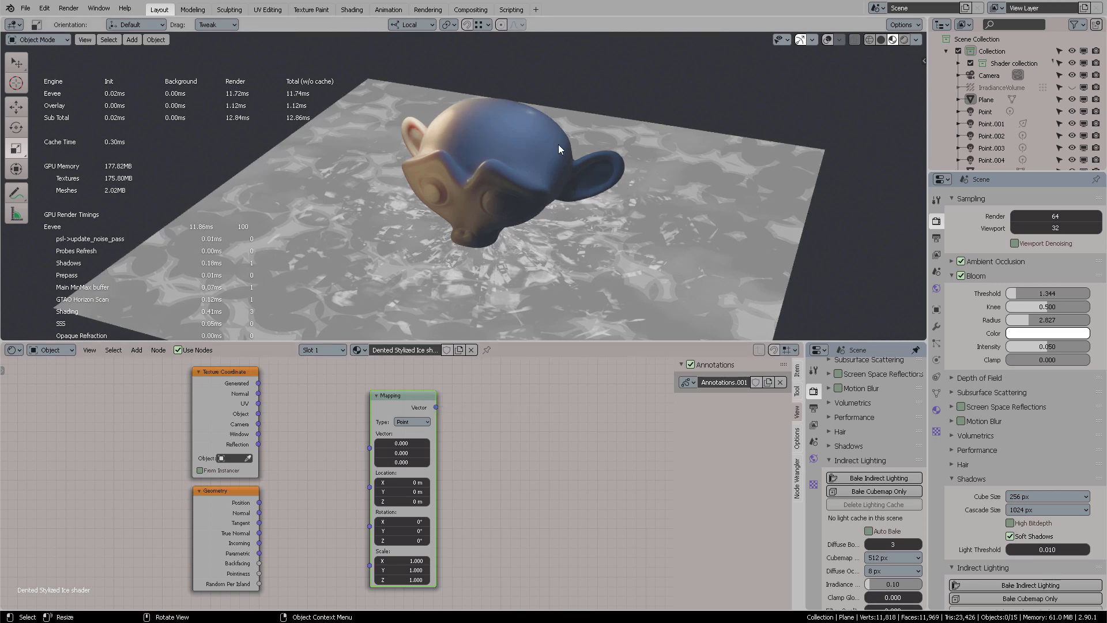
Step: Shift the Mapping node right and add a Vector Math node between it and the input nodes
left_click_drag(412, 405, 469, 406)
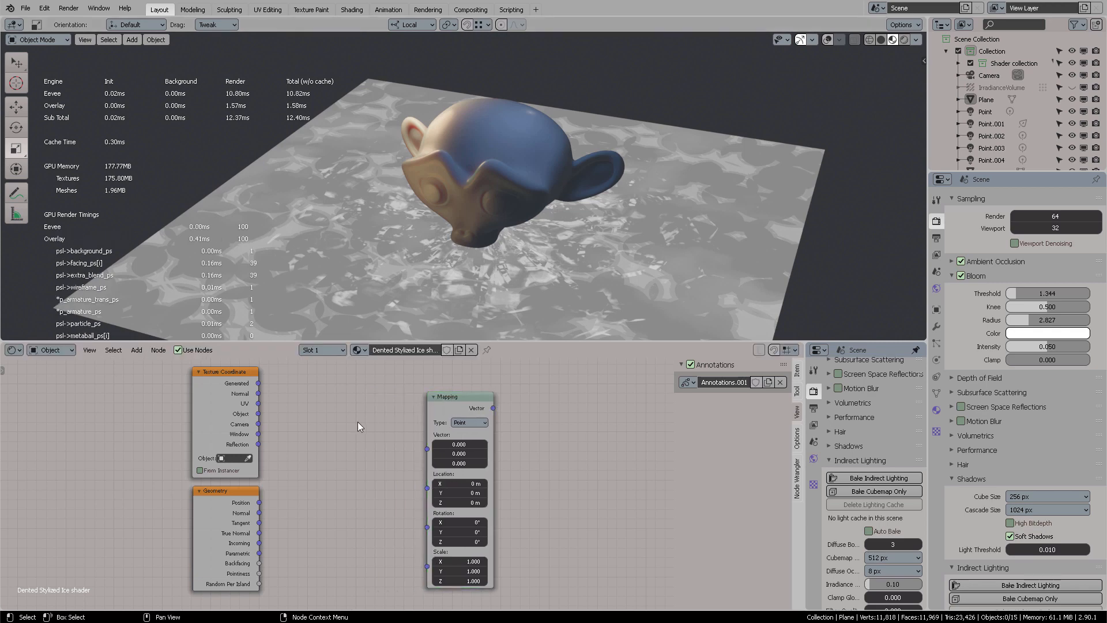
key("shift+a")
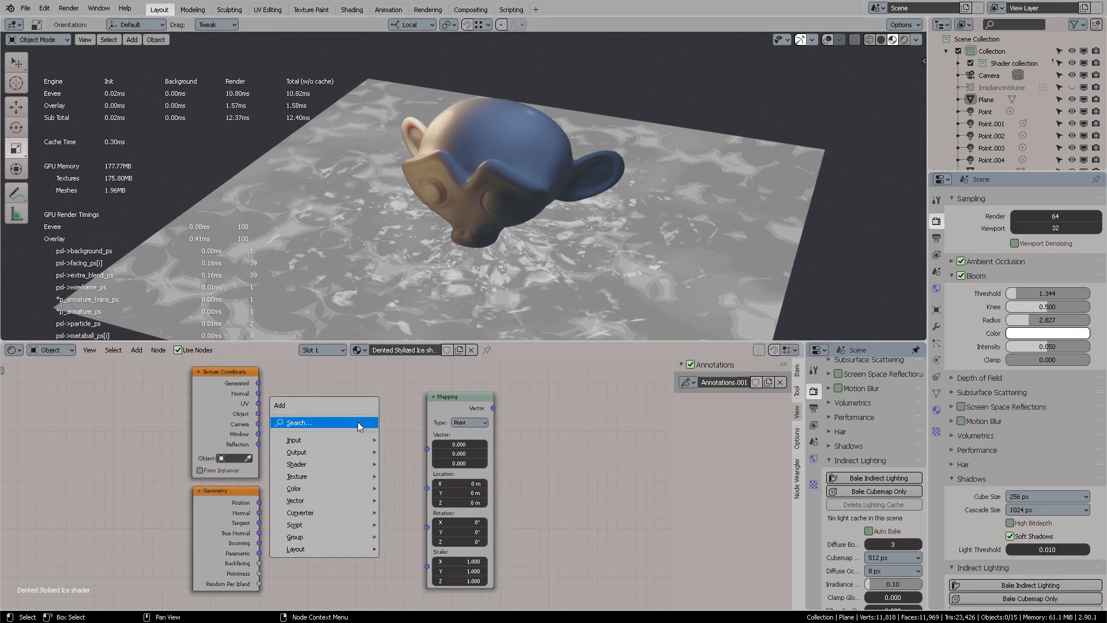
left_click(358, 426)
type("vec")
key("Down")
key("Down")
key("Down")
key("Down")
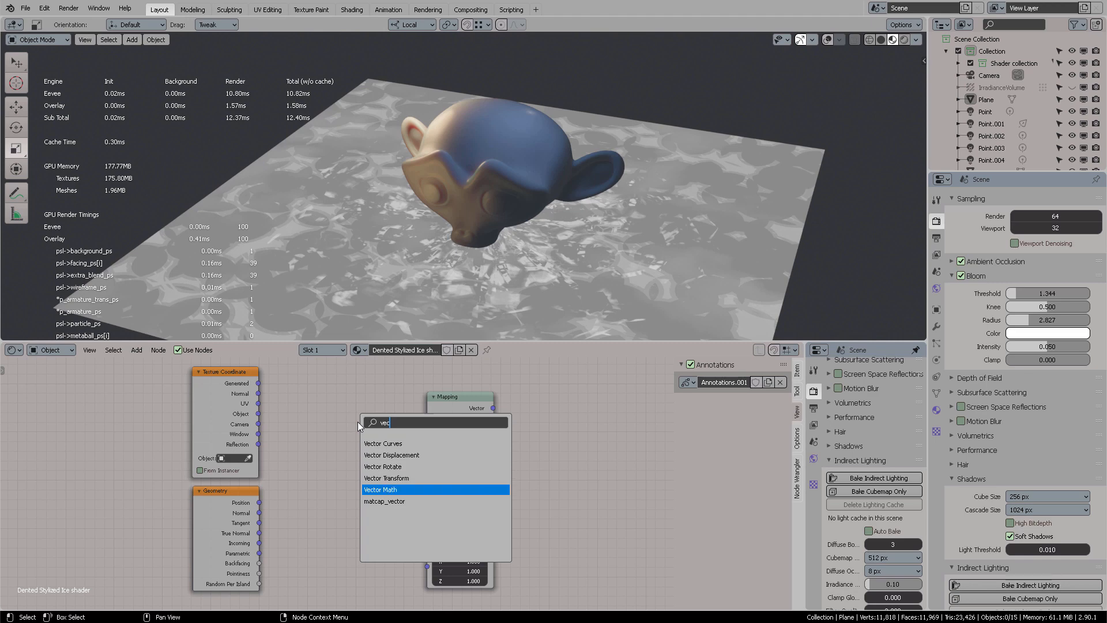
key("Return")
left_click(328, 403)
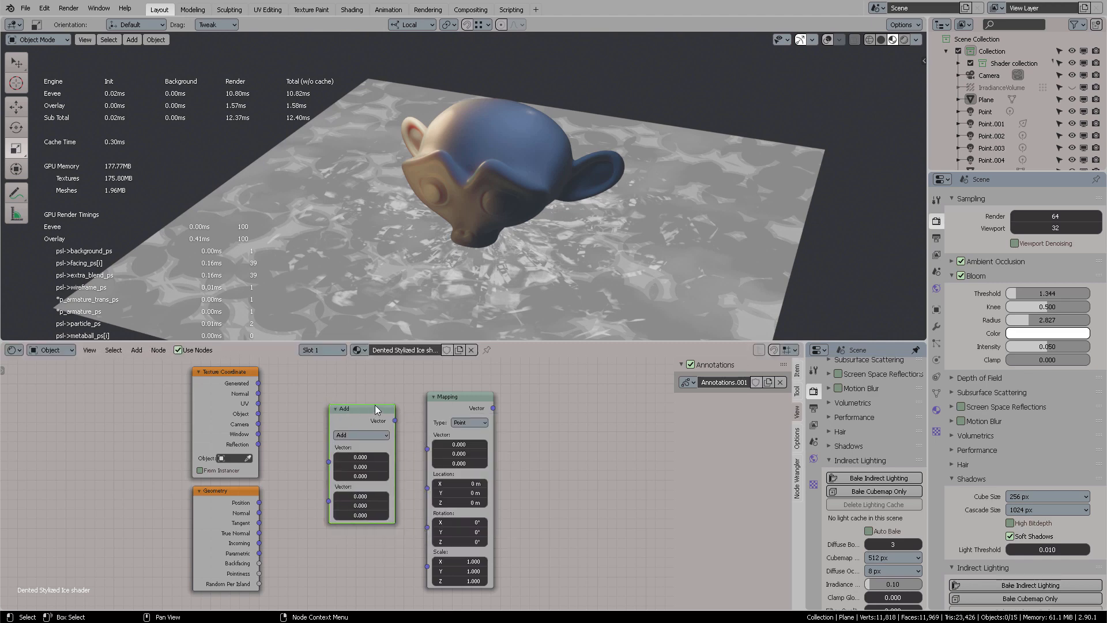
Step: Space out the Texture Coordinate, Geometry, Vector Math and Mapping nodes into clear columns
scroll(398, 399, "up", 2)
middle_click_drag(427, 393, 412, 393)
left_click_drag(465, 391, 493, 391)
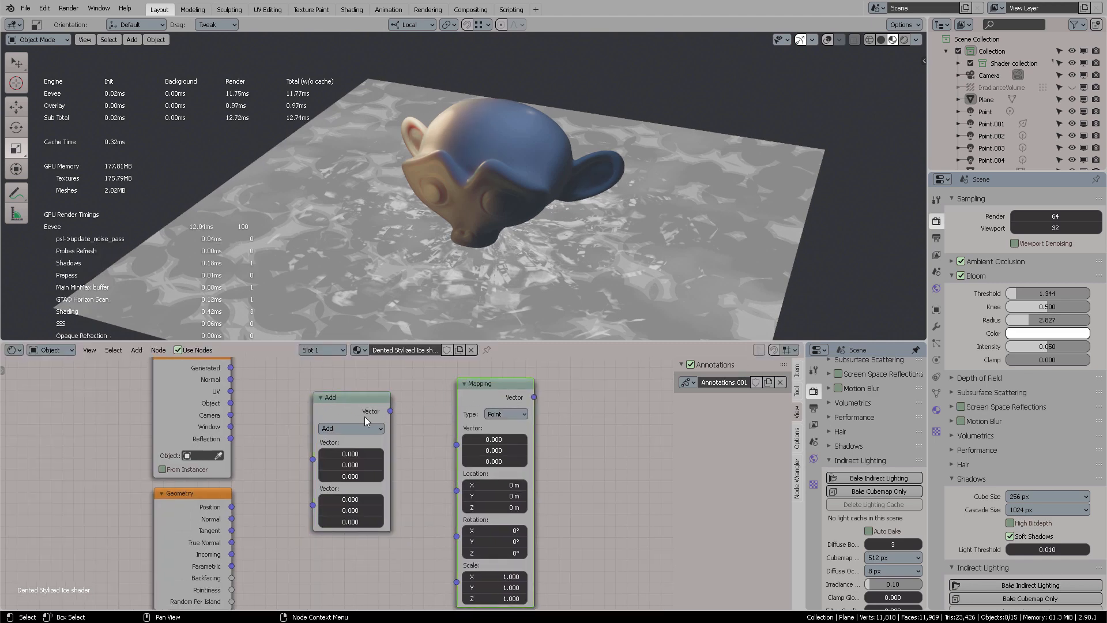
left_click_drag(353, 403, 371, 406)
middle_click_drag(305, 400, 306, 408)
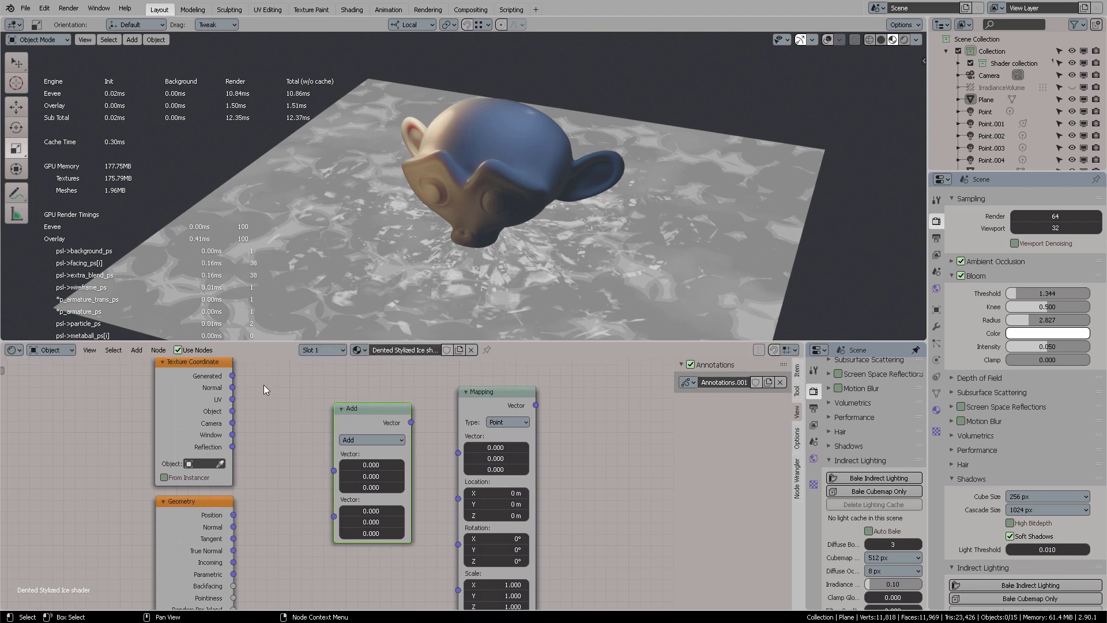
mouse_move(179, 389)
left_mouse_down()
mouse_move(196, 389)
mouse_move(187, 392)
left_mouse_up()
middle_click_drag(296, 449, 308, 415)
left_click_drag(217, 483, 222, 491)
scroll(231, 484, "down", 1)
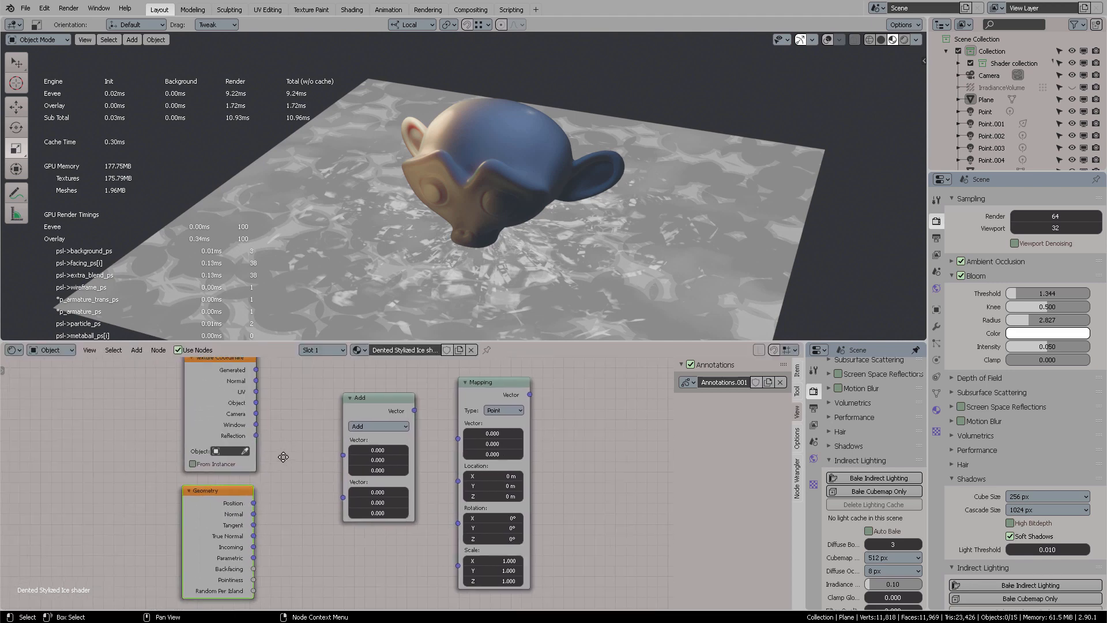
left_click_drag(356, 409, 345, 414)
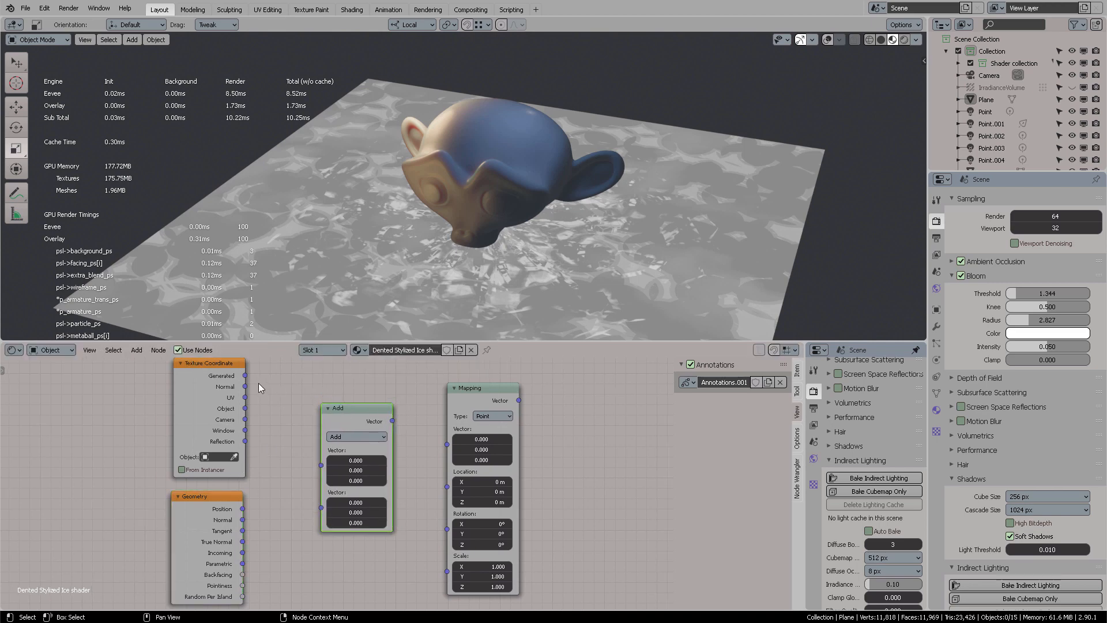
Step: Move the Mapping node farther right and place a Mix color node between it and the Vector Math node
left_click_drag(493, 405, 603, 410)
key("shift+a")
left_click(493, 405)
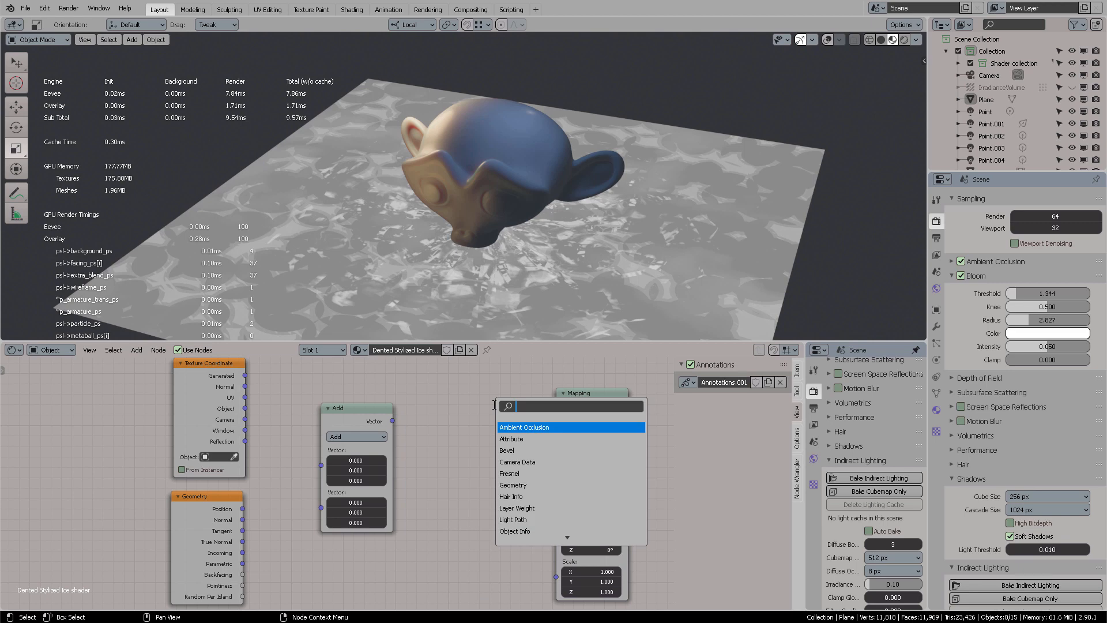
type("mix")
key("Down")
key("Return")
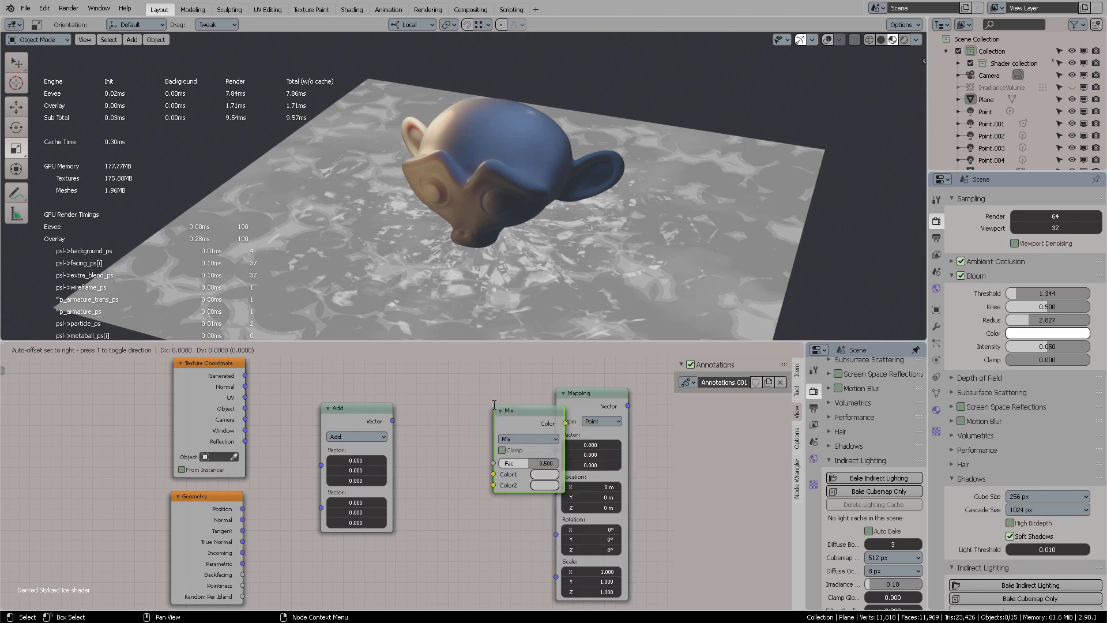
left_click(484, 382)
Step: Glance at the Photoshop diagram, return to Blender to delete the Mix node, and bring the Vector Math and Mapping nodes closer together
key("alt+Tab")
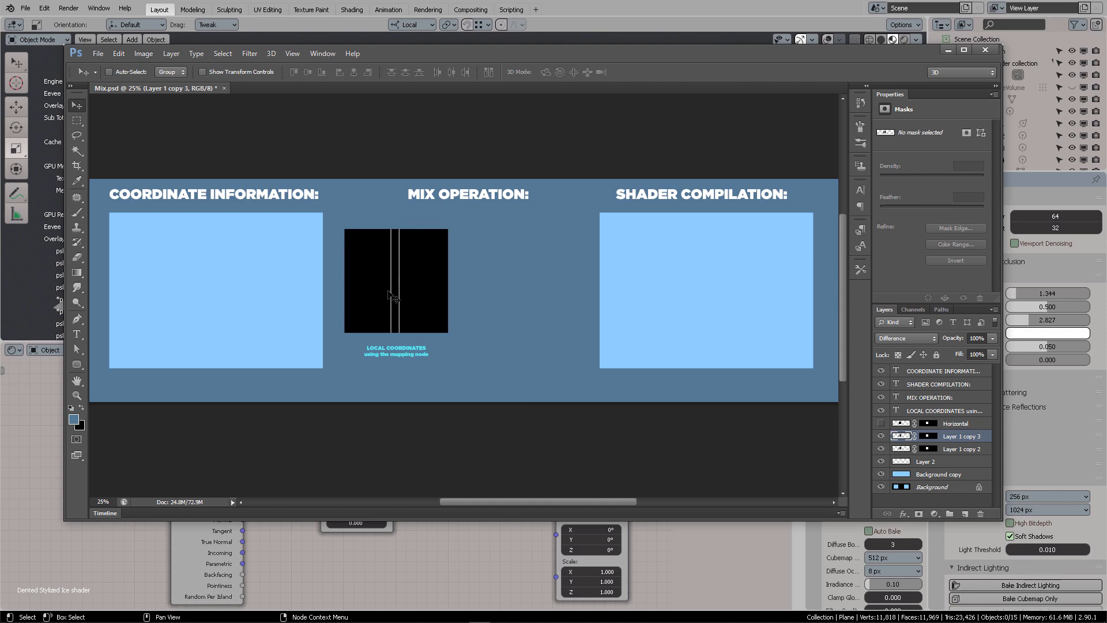
left_click(594, 22)
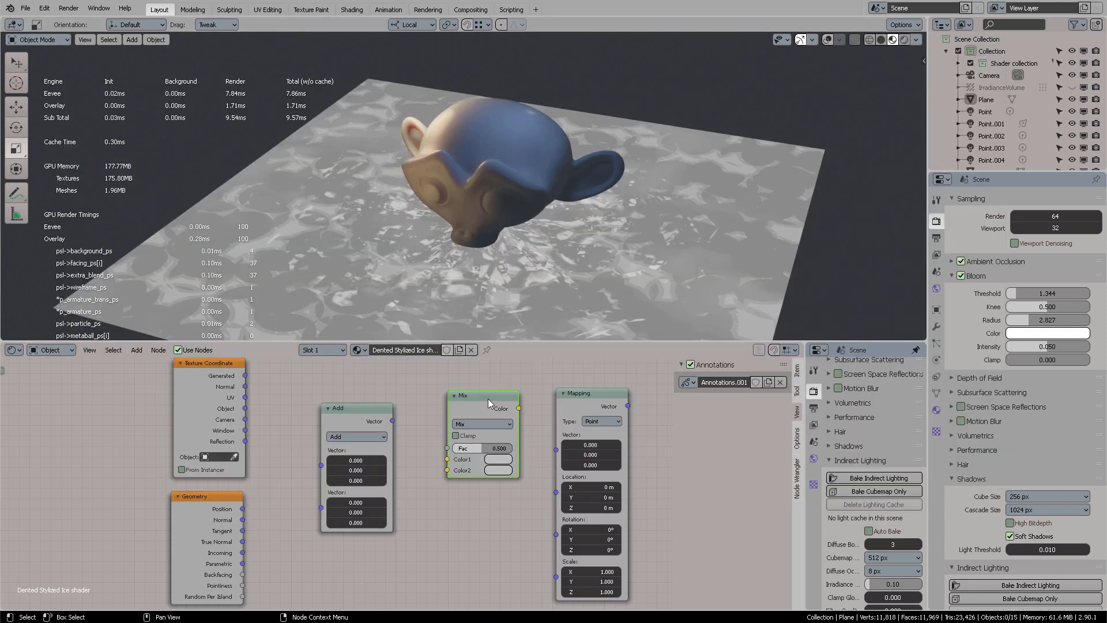
key("x")
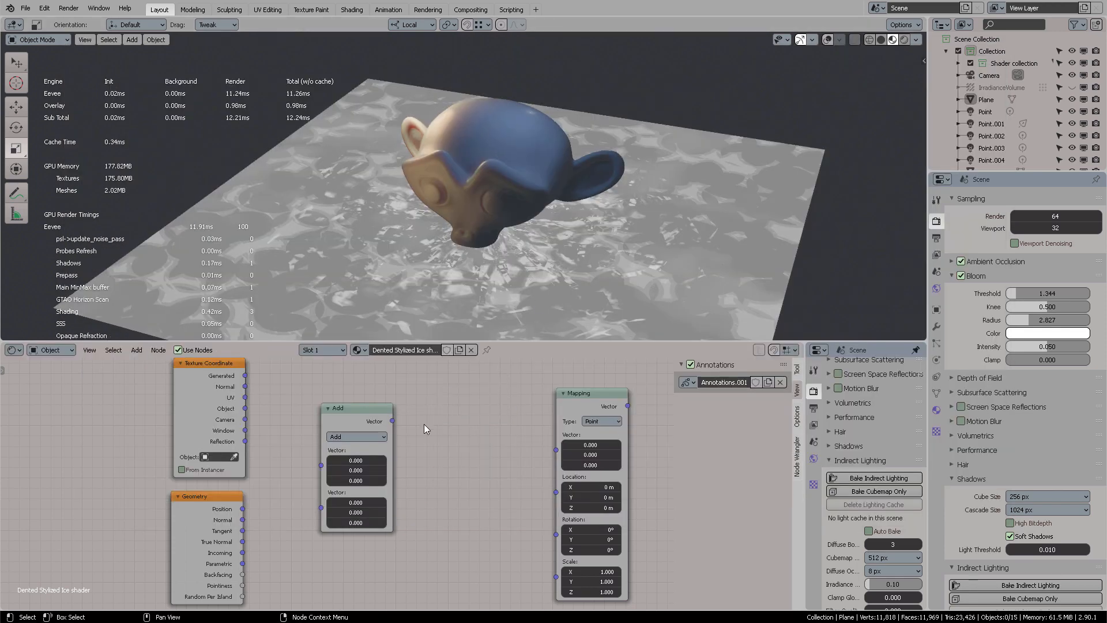
mouse_move(354, 416)
left_mouse_down()
mouse_move(389, 423)
mouse_move(363, 418)
left_mouse_up()
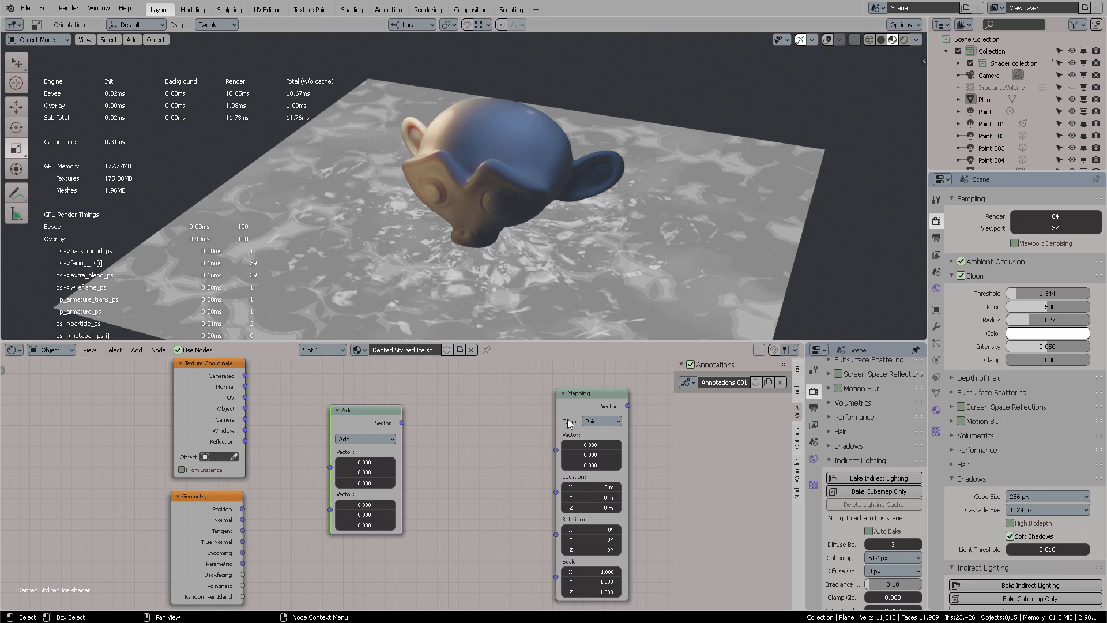
left_click_drag(573, 413, 535, 404)
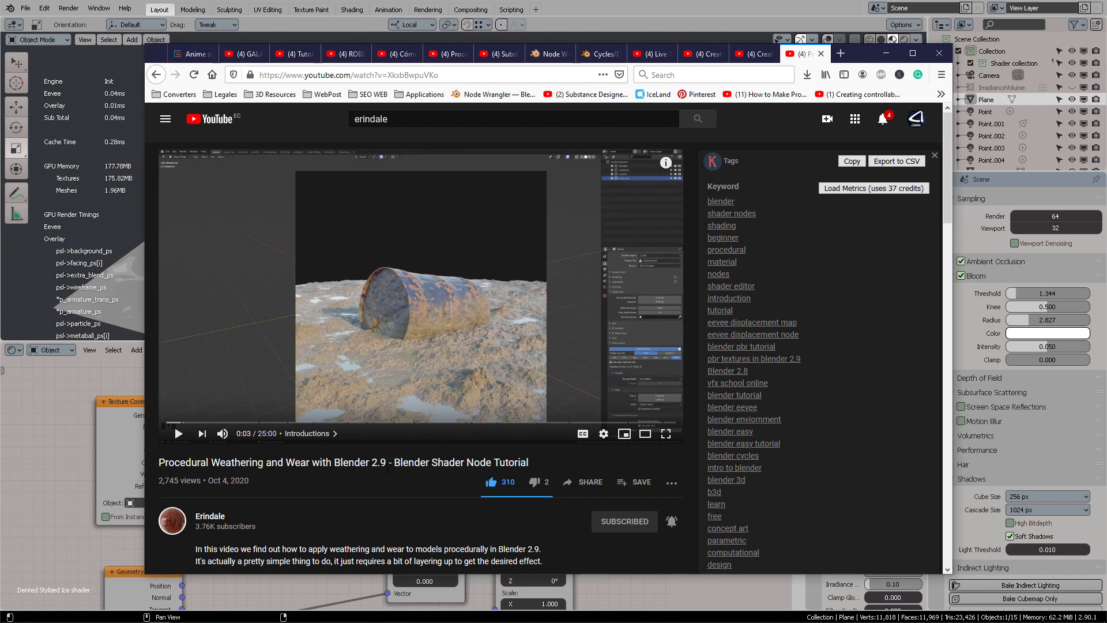
Step: In the web browser, review the procedural weathering tutorial's full description and preview its rust sections at 7:57 and 9:36
scroll(385, 465, "down", 2)
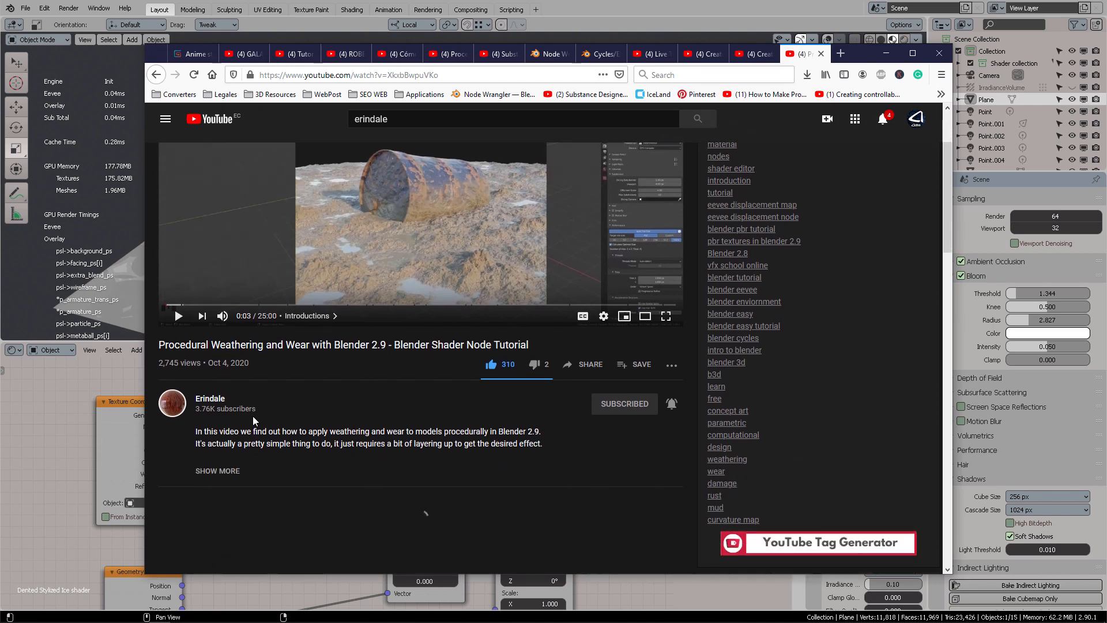
left_click(217, 470)
scroll(404, 421, "down", 5)
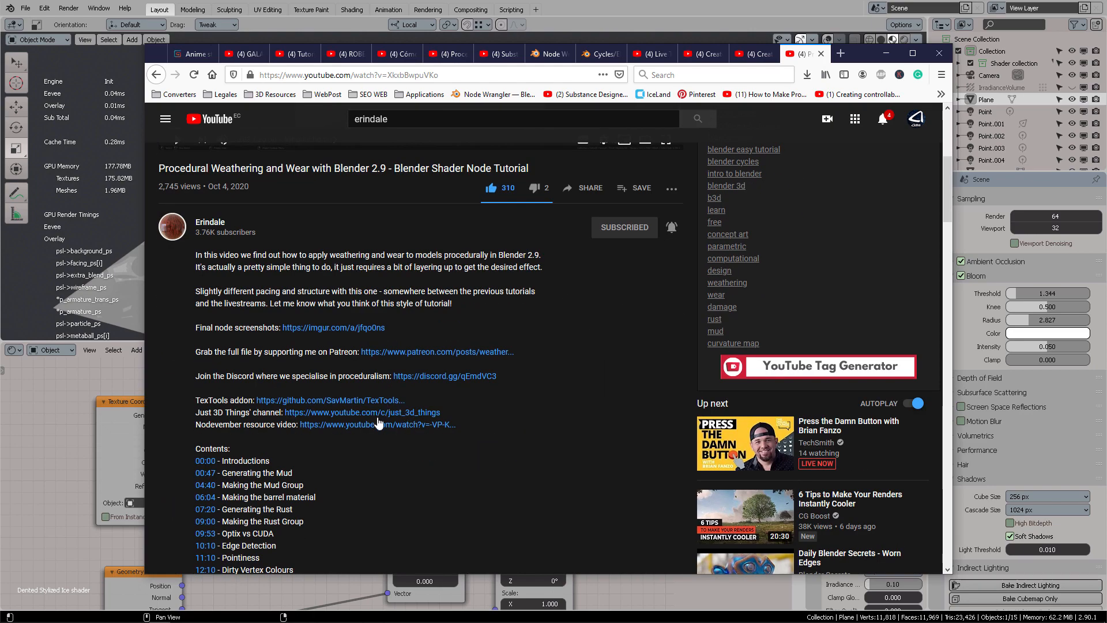
scroll(375, 414, "down", 2)
scroll(403, 404, "down", 3)
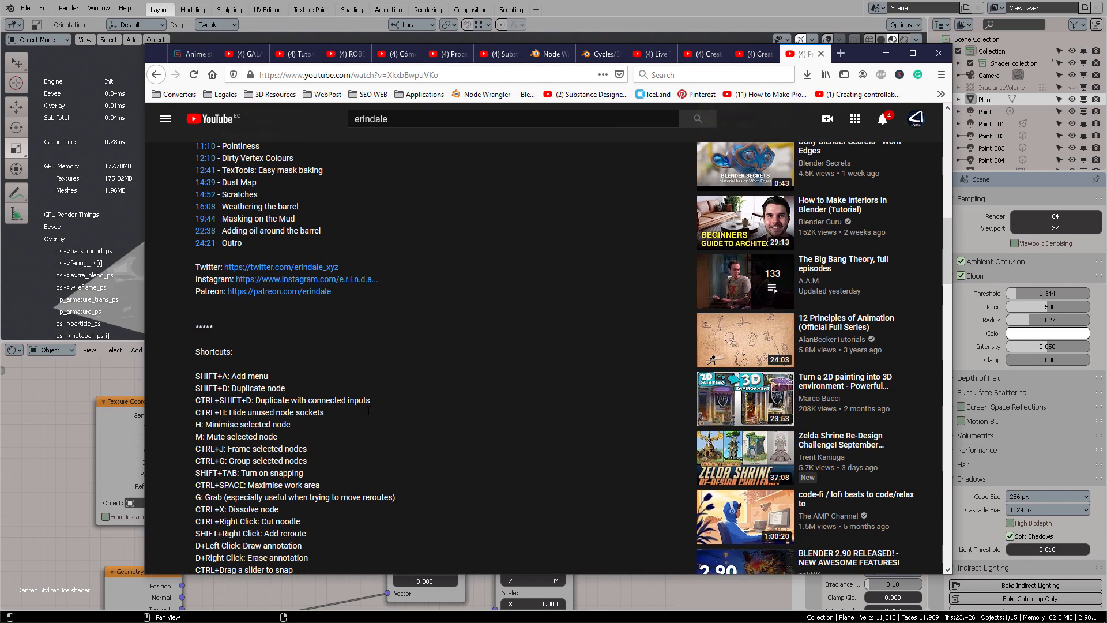
scroll(411, 409, "down", 5)
scroll(438, 375, "up", 11)
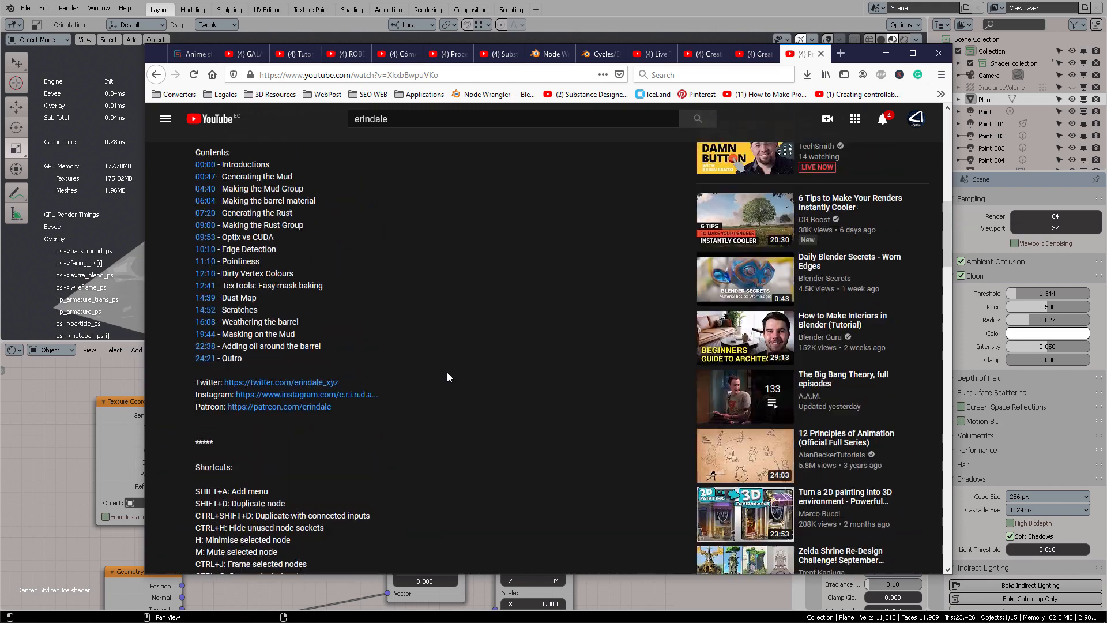
scroll(451, 372, "up", 6)
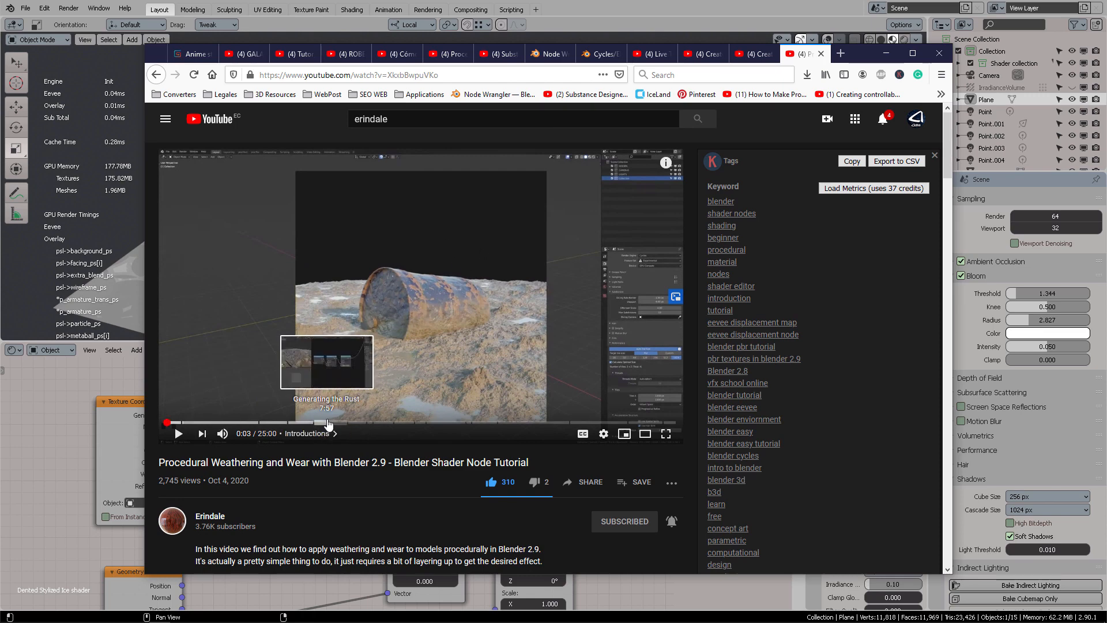
left_click(328, 423)
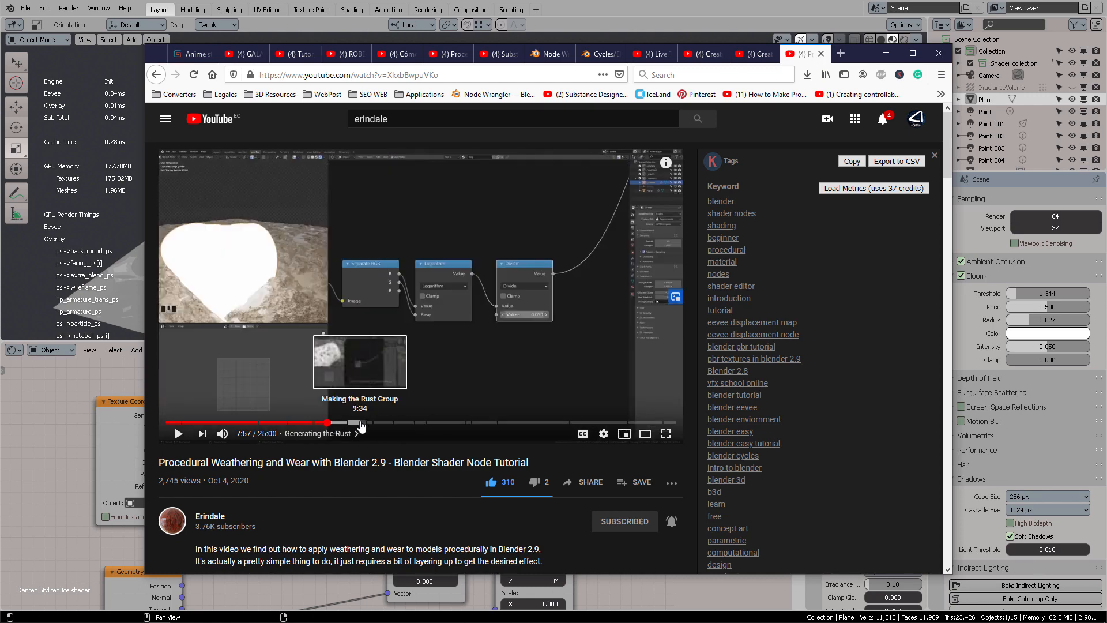
left_click(365, 423)
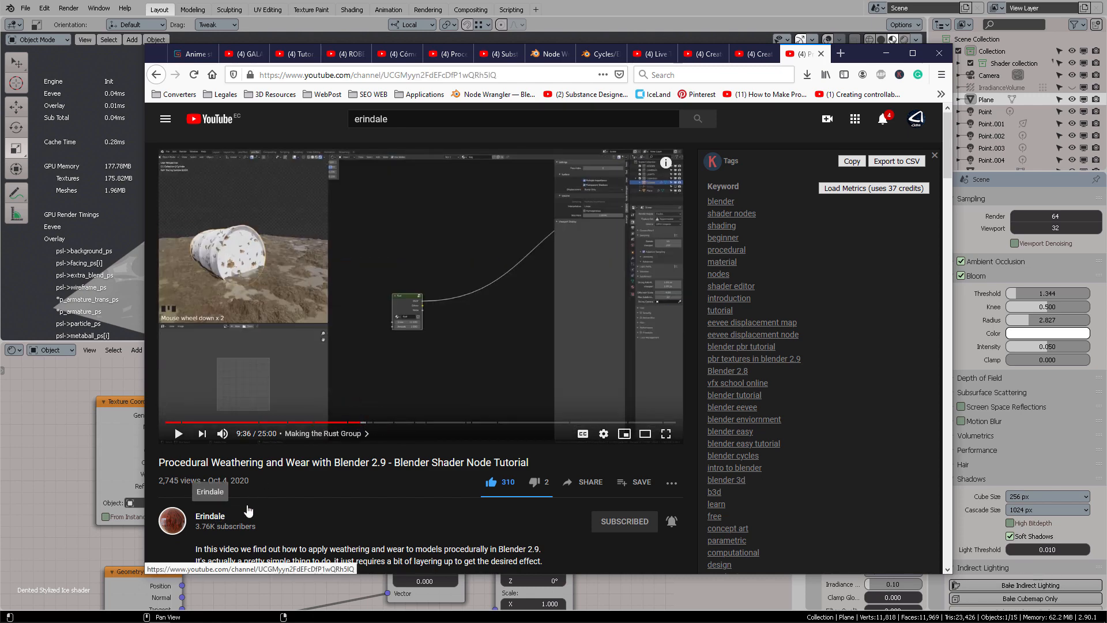
Step: Open the Erindale channel's video uploads and browse the procedural texture tutorials
left_click(219, 516)
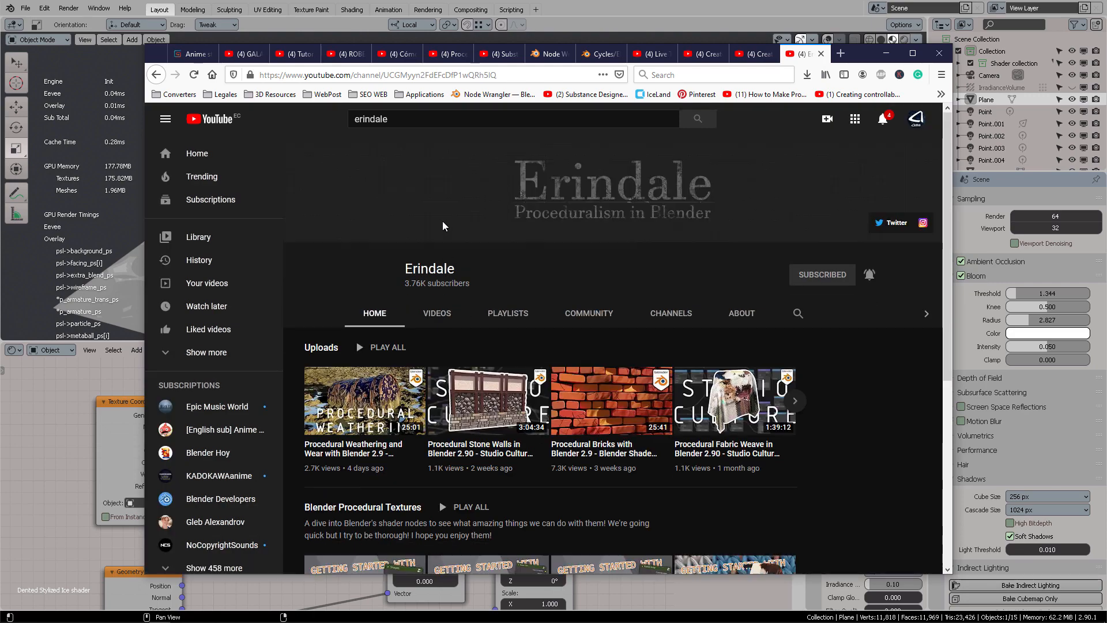
left_click(433, 314)
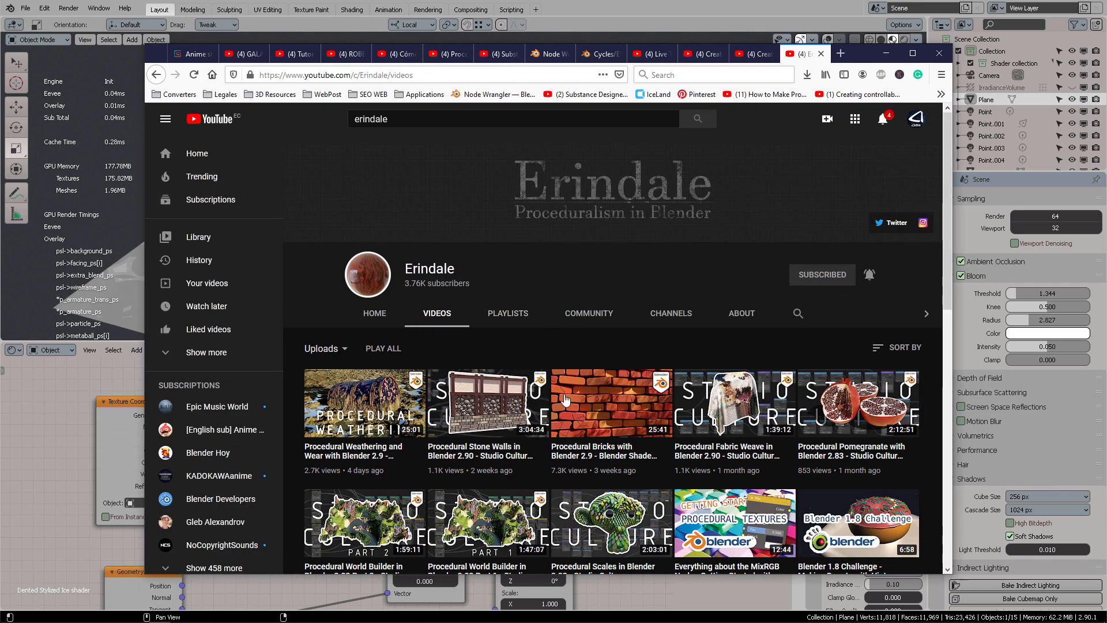
scroll(545, 345, "down", 3)
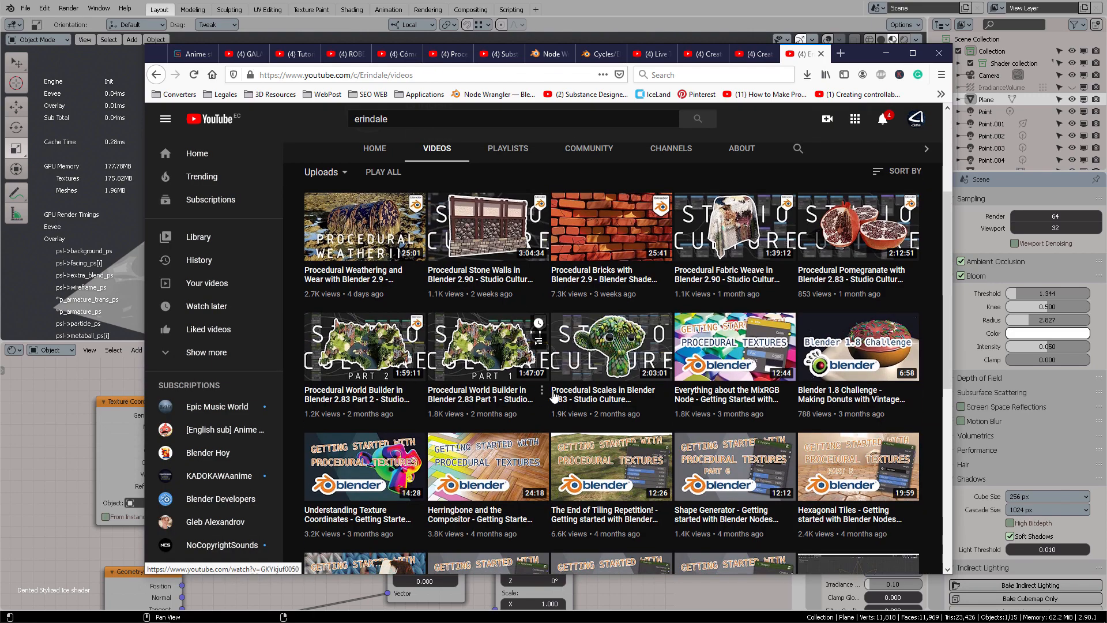
scroll(558, 399, "down", 3)
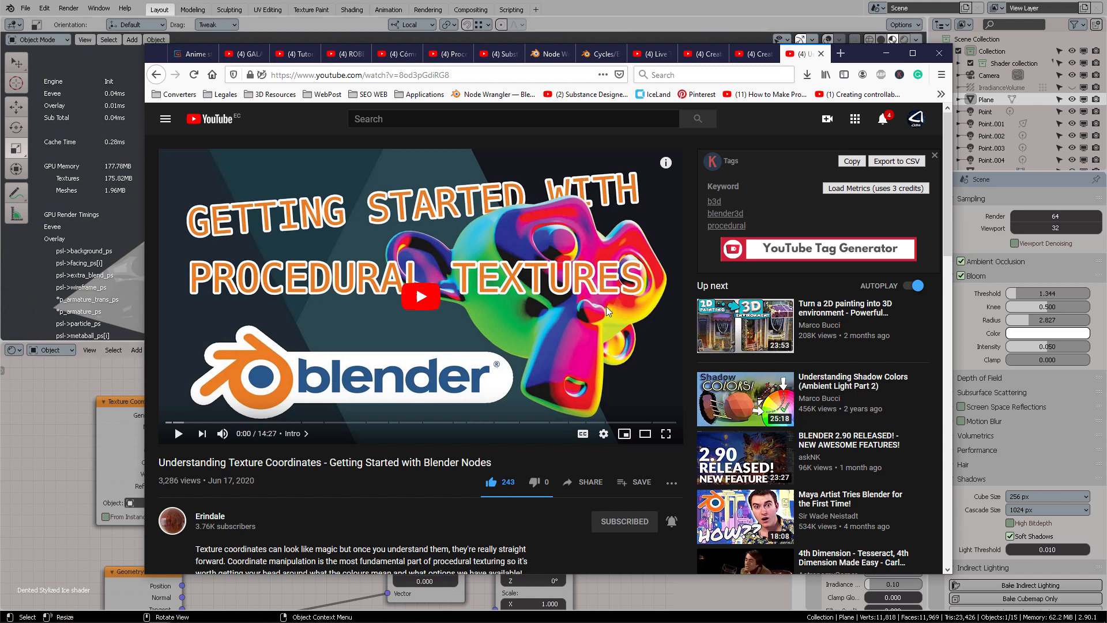
Step: Switch to Blender, glance at the FX-Map live training video in the browser, and return to Blender
key("alt+Tab")
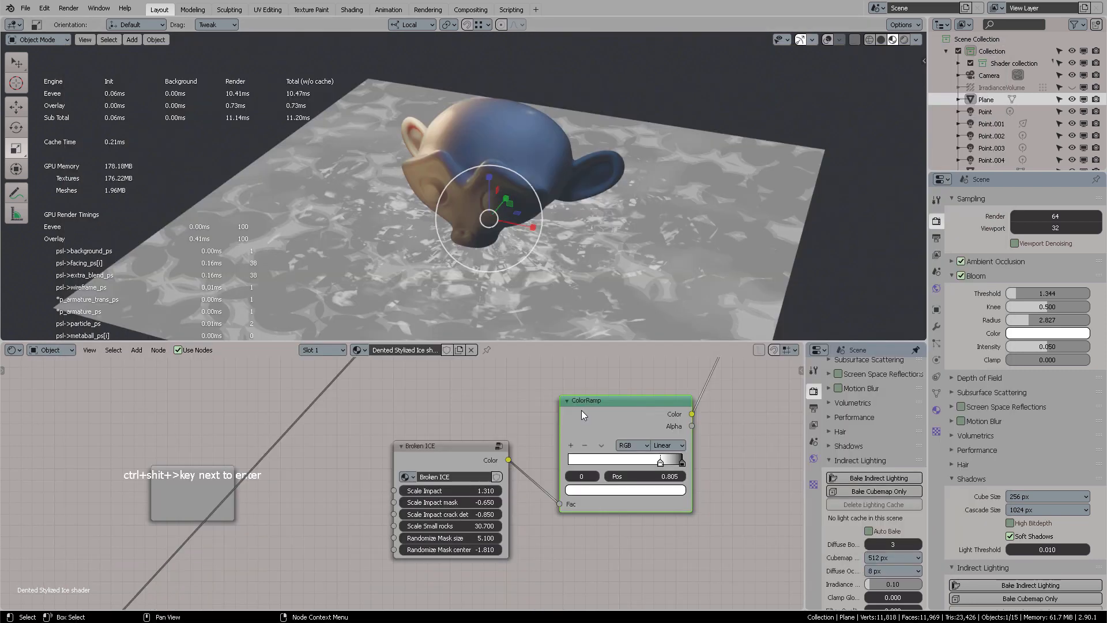
key("alt+Tab")
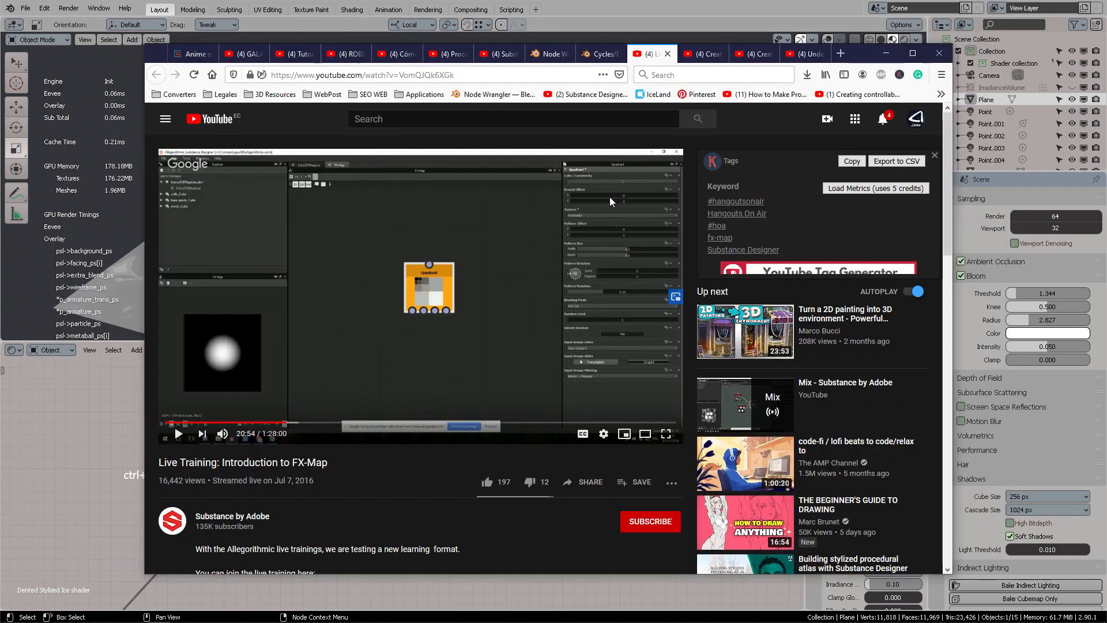
left_click(627, 13)
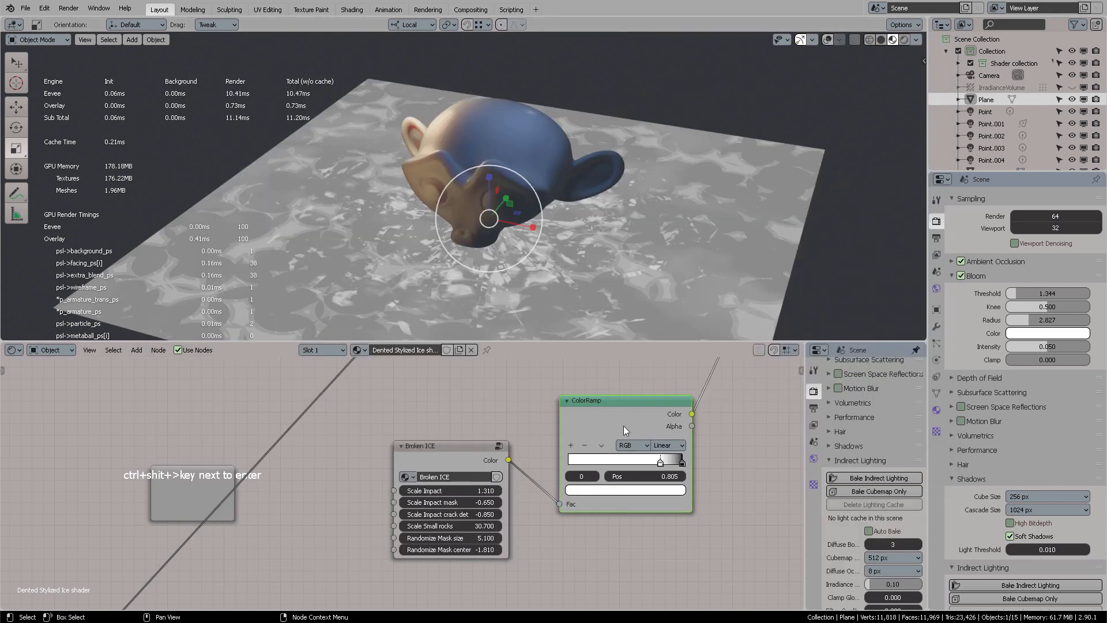
Step: Reposition the ColorRamp node, move its white stop to about 0.465 and its black stop slightly inward, and inspect the ice plane
left_click_drag(624, 425, 599, 431)
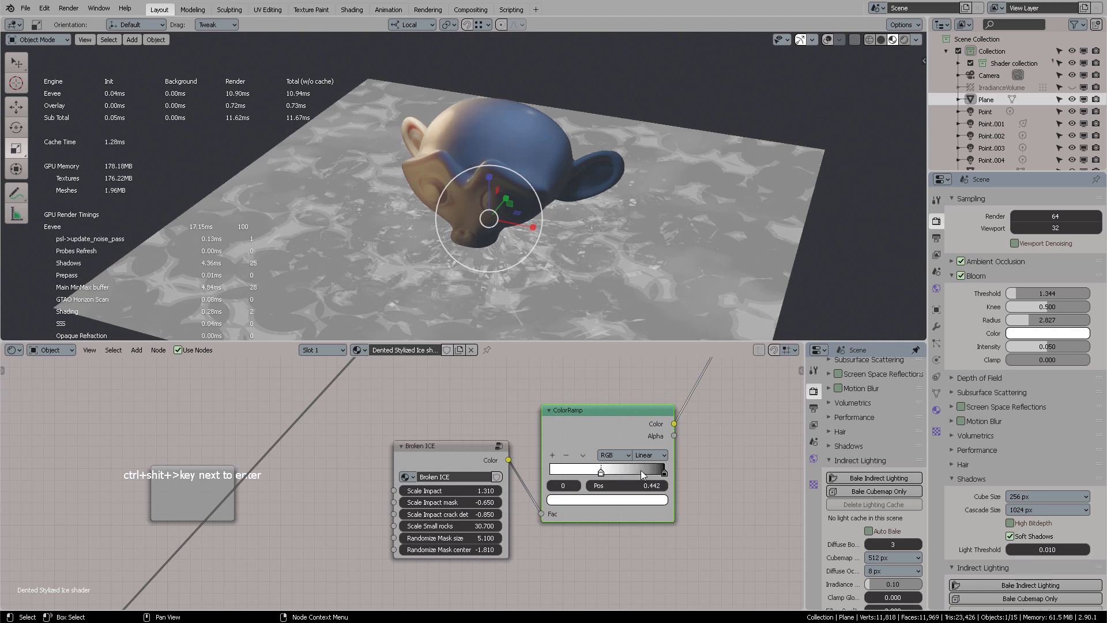
left_click_drag(665, 472, 603, 471)
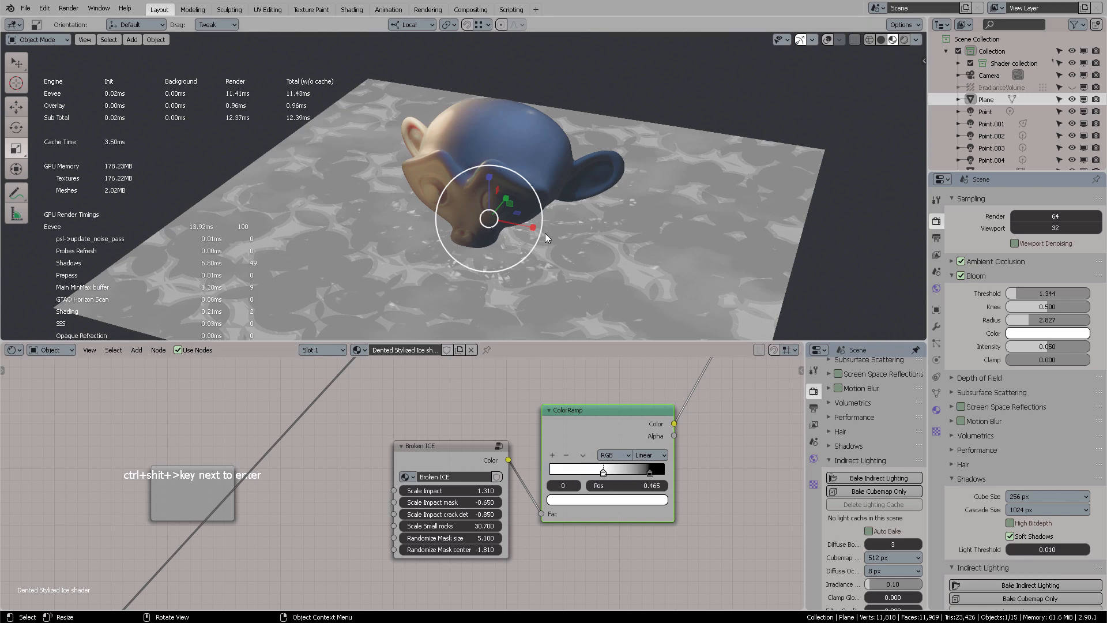
scroll(602, 263, "up", 8)
scroll(588, 200, "down", 5)
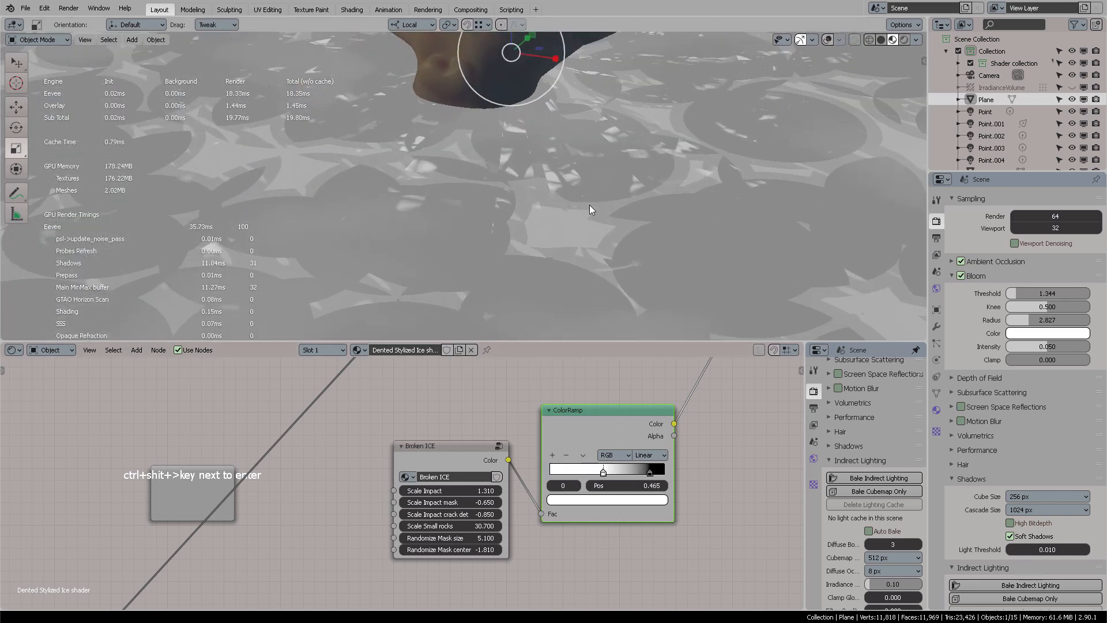
Step: Set the ColorRamp's black stop to 1.000 and its white stop to about 0.801, and check the whole ice plane
left_click_drag(650, 474, 683, 471)
left_click(602, 472)
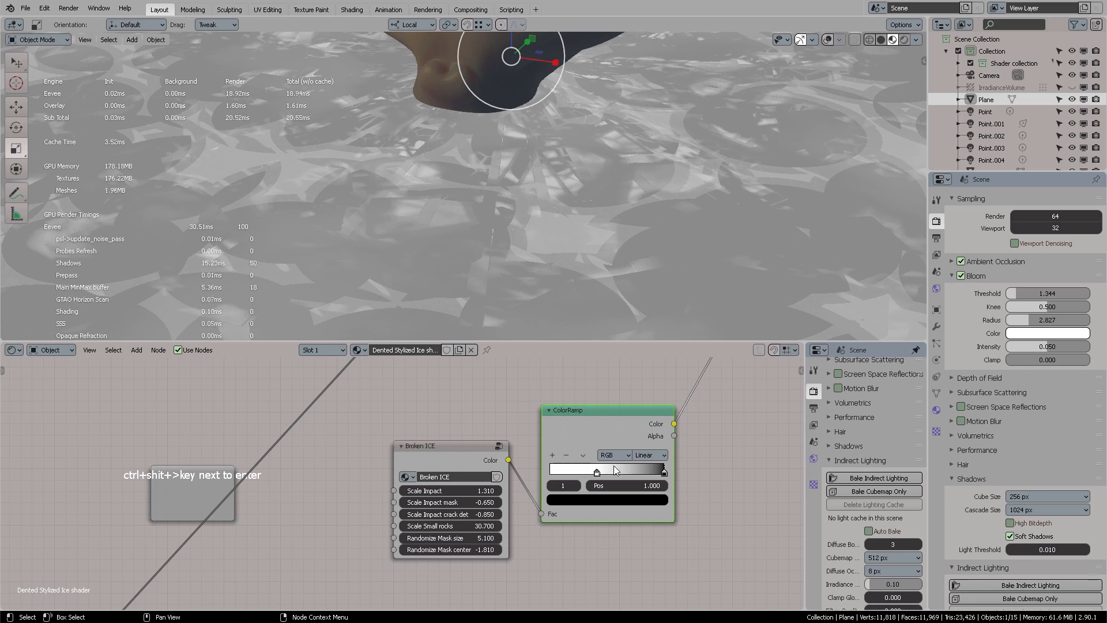
left_click_drag(599, 473, 644, 472)
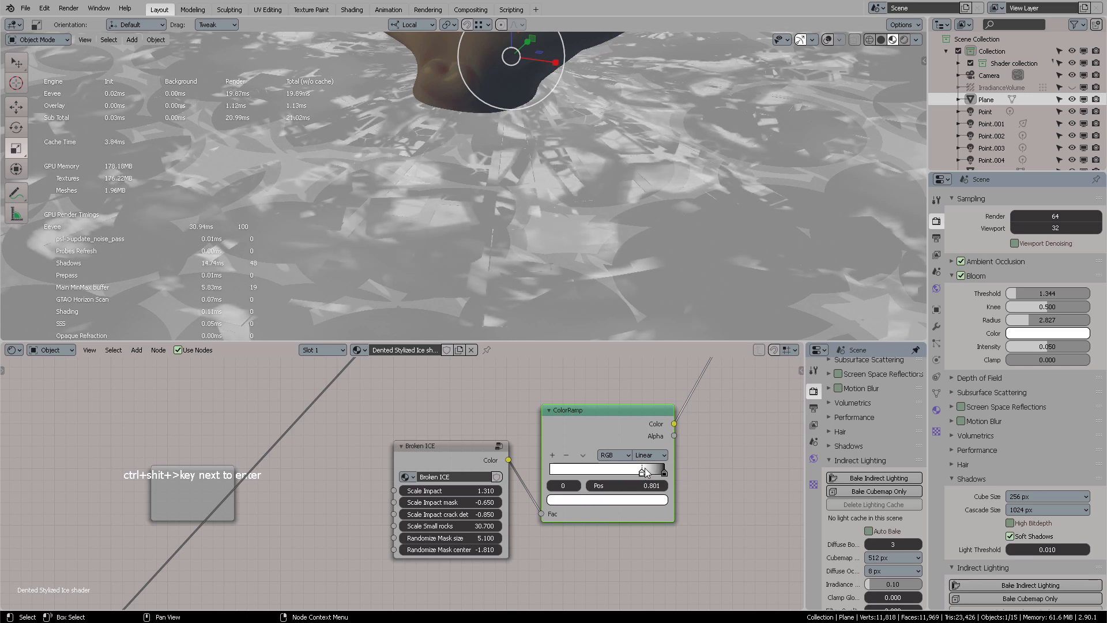
scroll(645, 127, "down", 7)
middle_click_drag(643, 133, 632, 139)
scroll(629, 136, "up", 4)
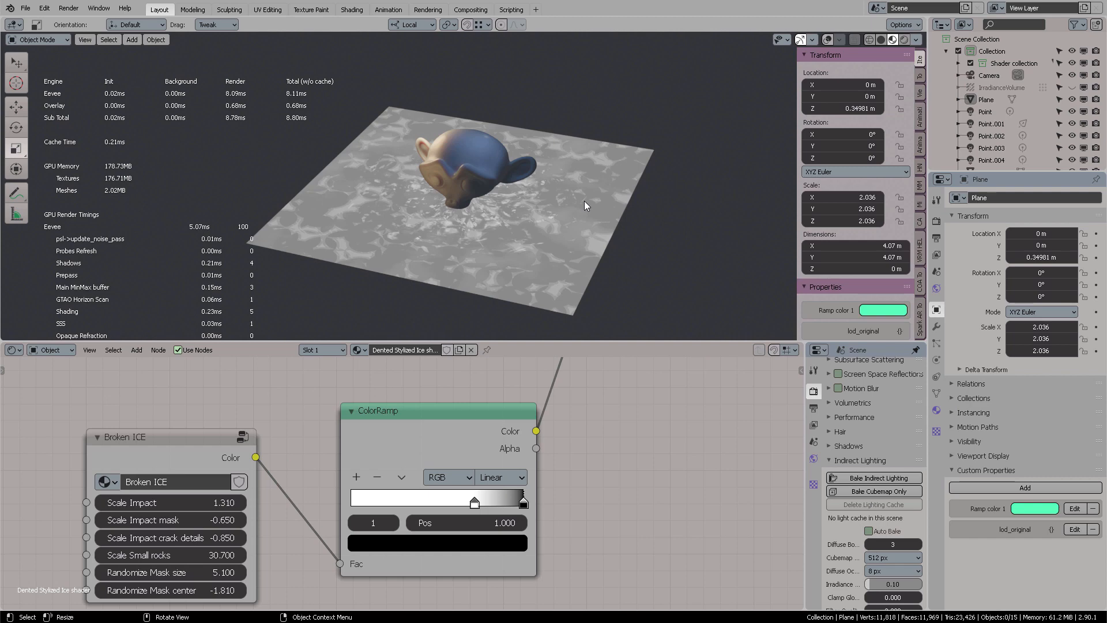
Step: Review the whole ice shader node tree, select the ice plane and show its material properties
scroll(618, 422, "down", 5)
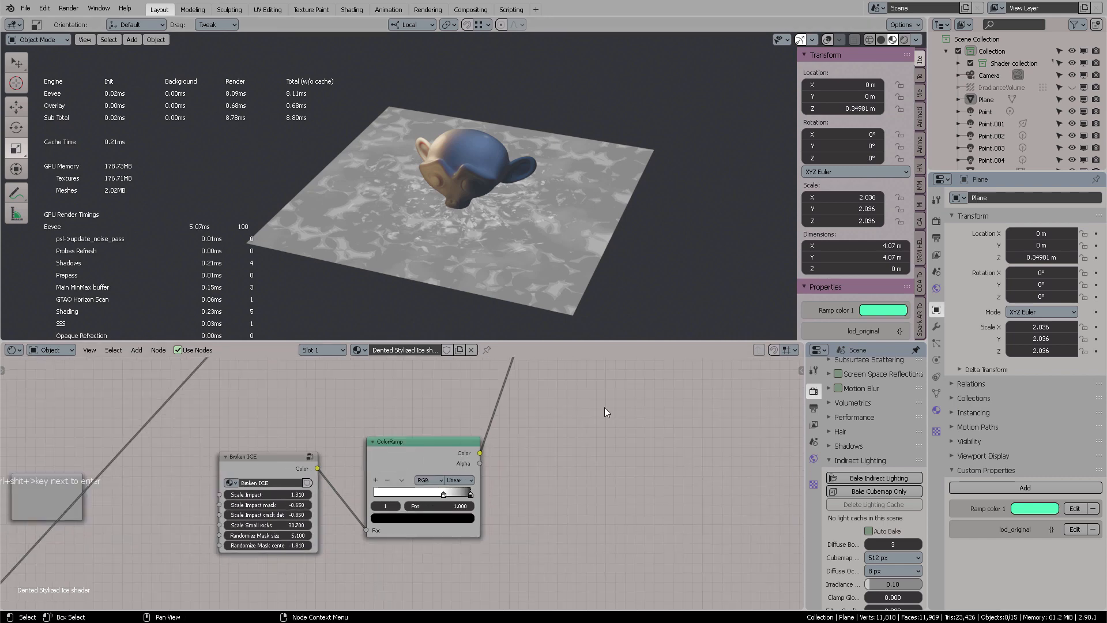
scroll(628, 445, "down", 4)
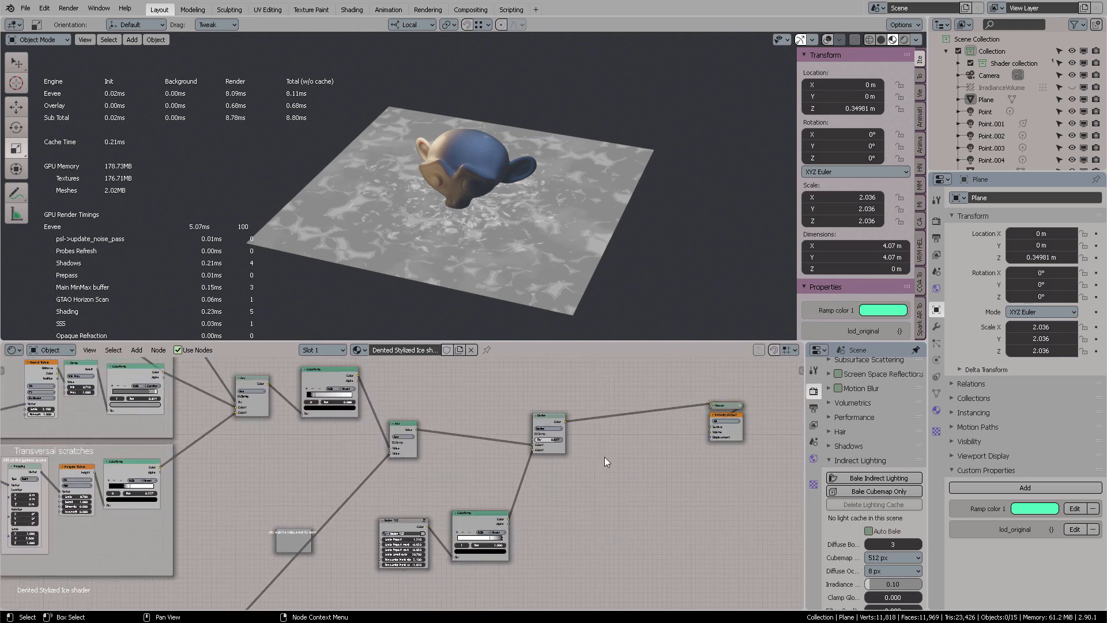
scroll(579, 445, "down", 4)
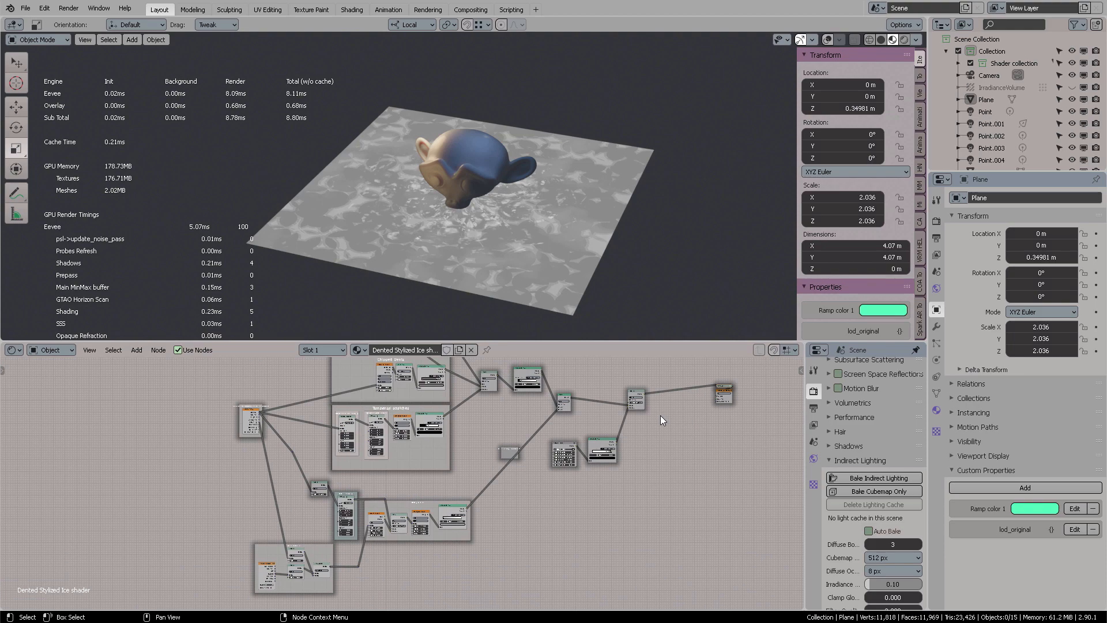
left_click(570, 260)
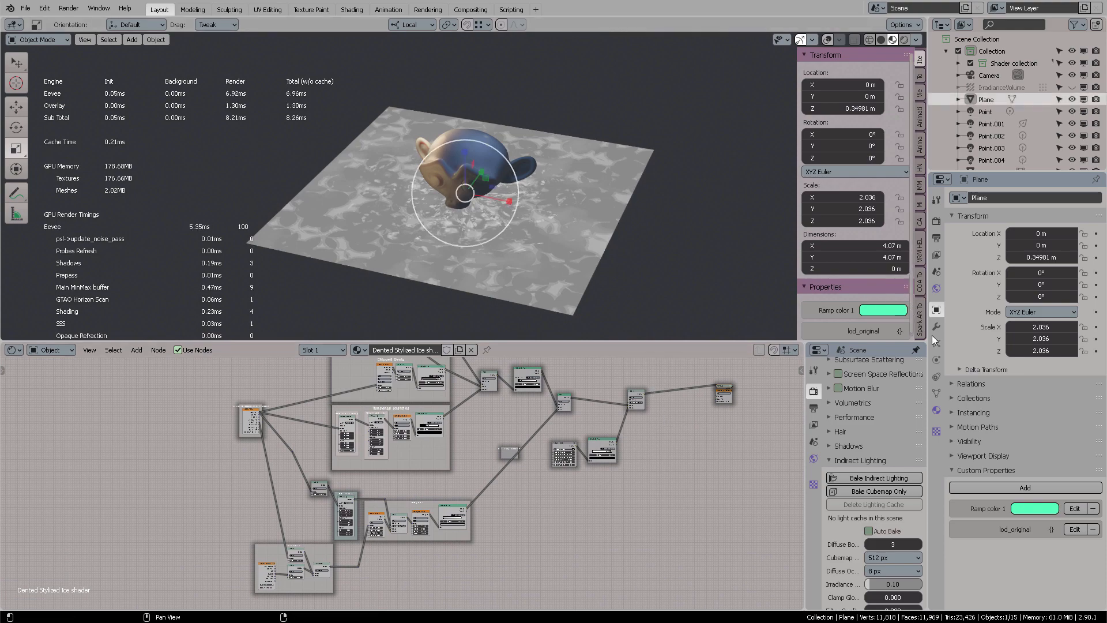
left_click(937, 409)
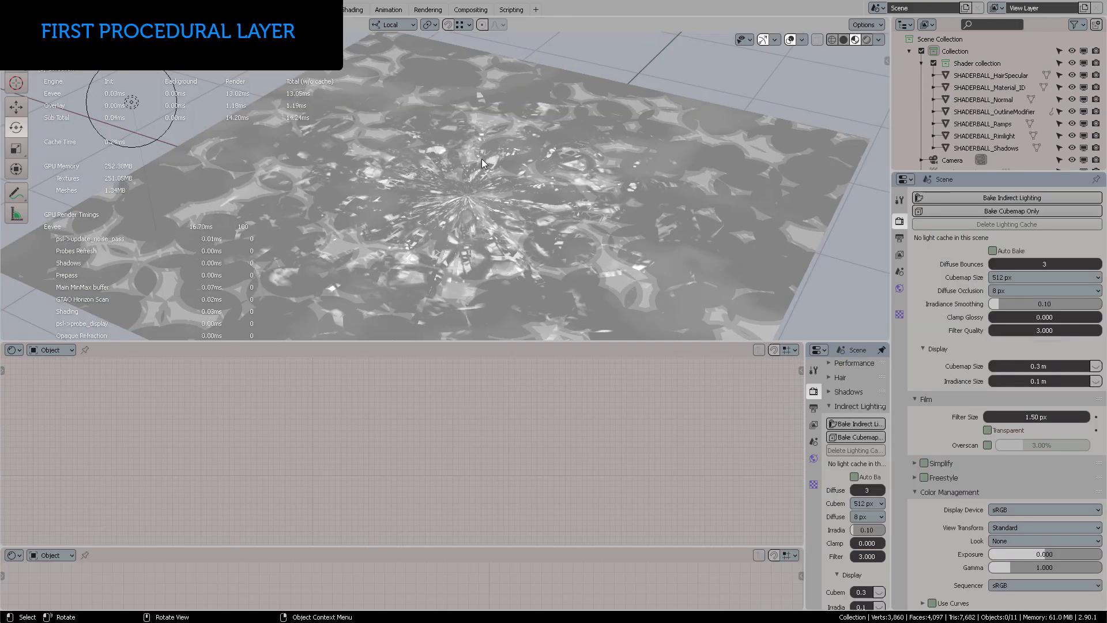
Step: Remove the Dented Stylized Ice shader material slot from the plane and save the file
left_click(503, 167)
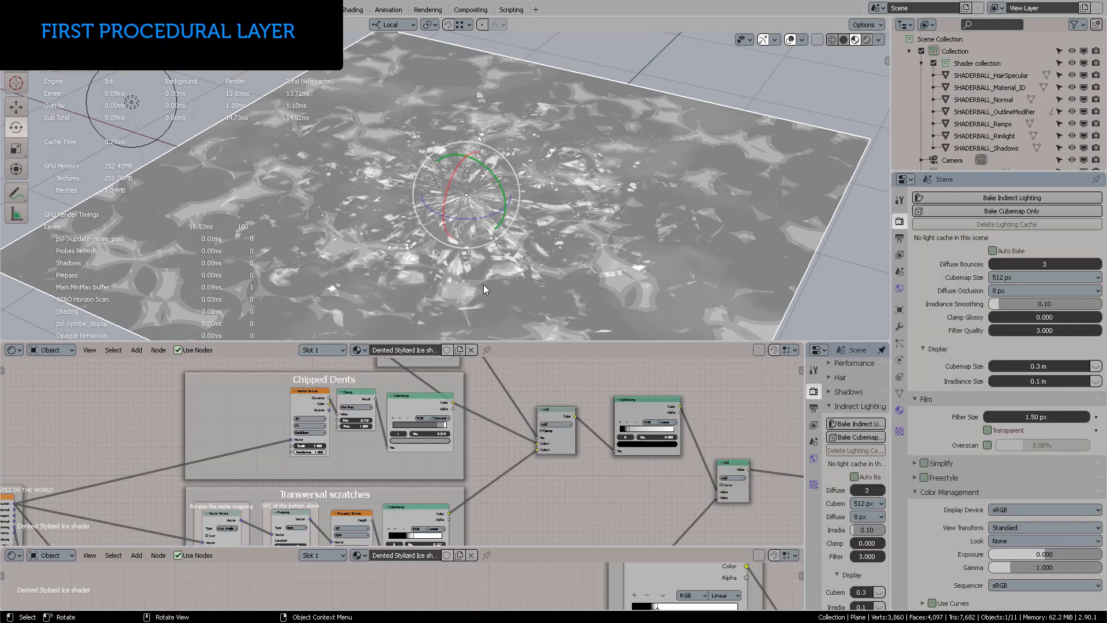
left_click(899, 409)
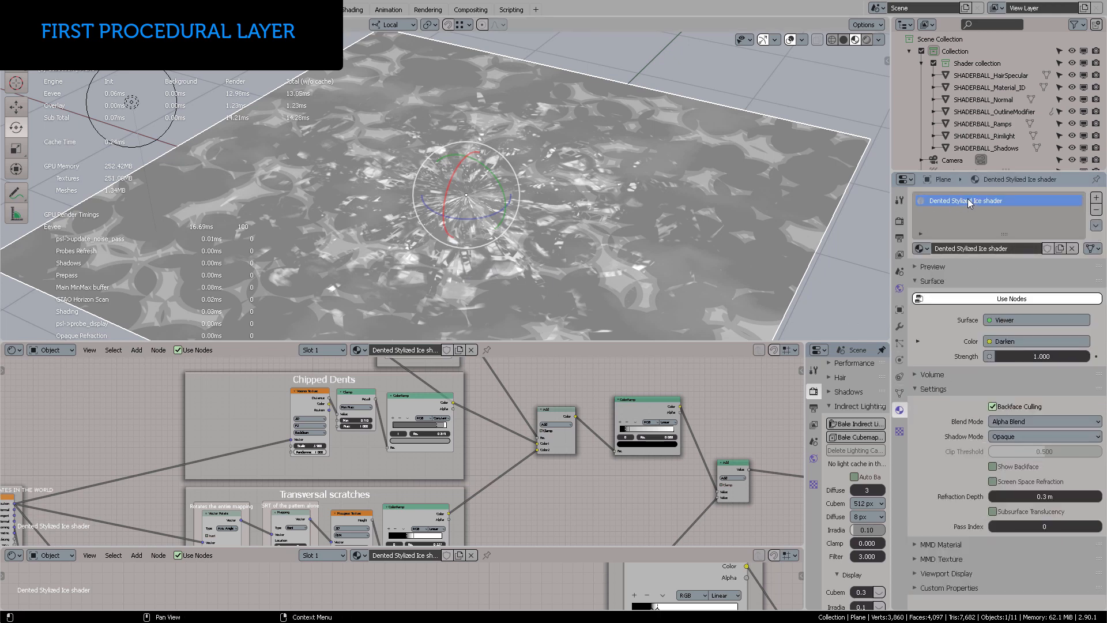
left_click(1096, 210)
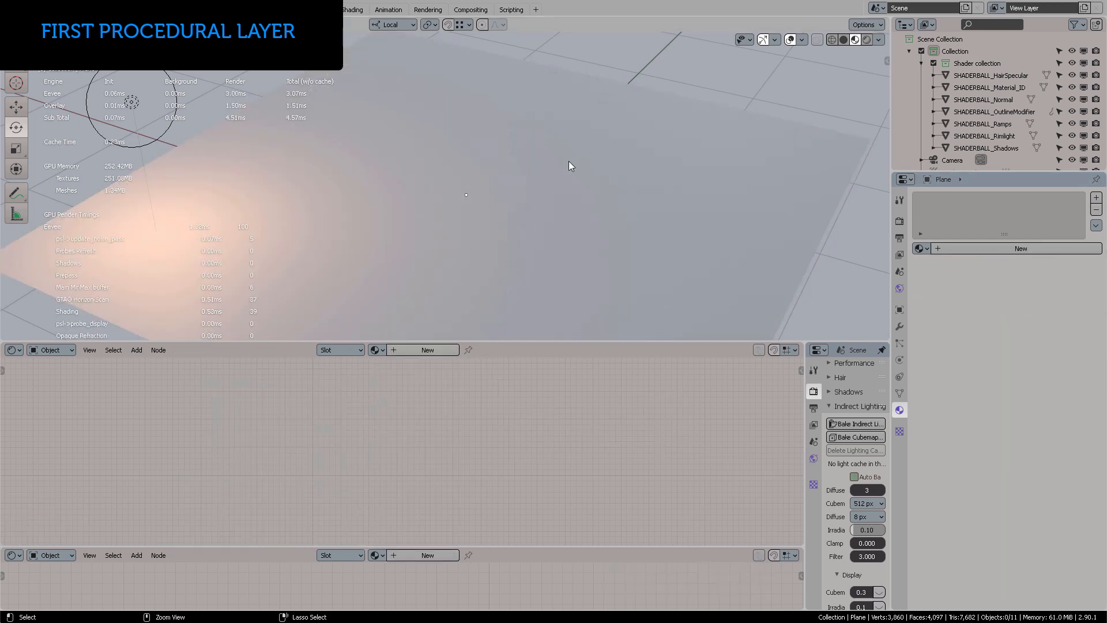
key("ctrl+s")
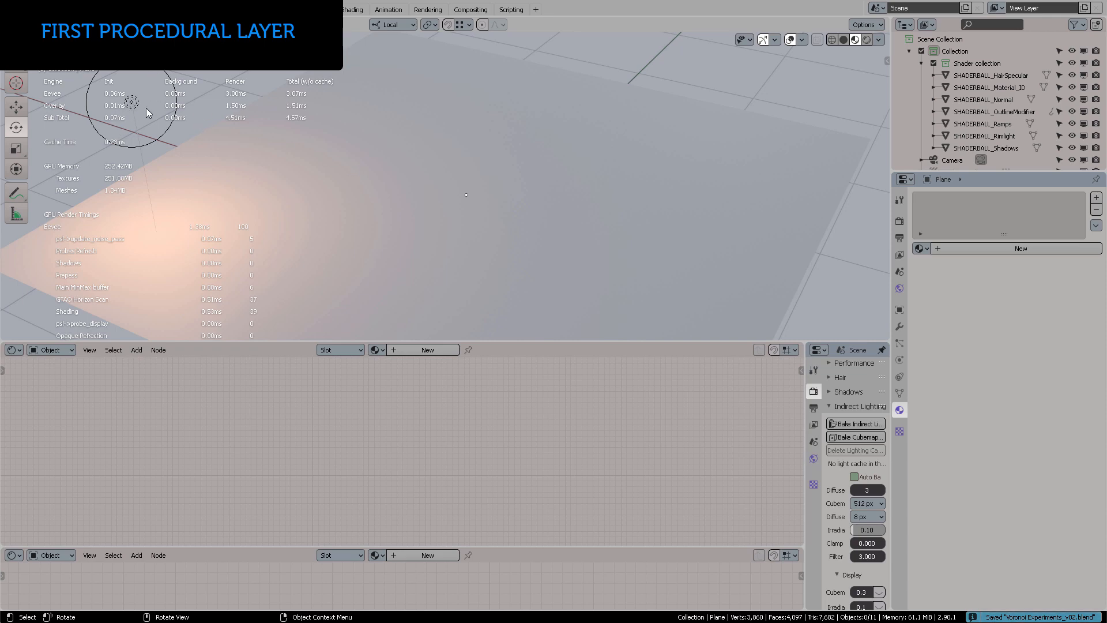
middle_click_drag(426, 168, 441, 188, "shift")
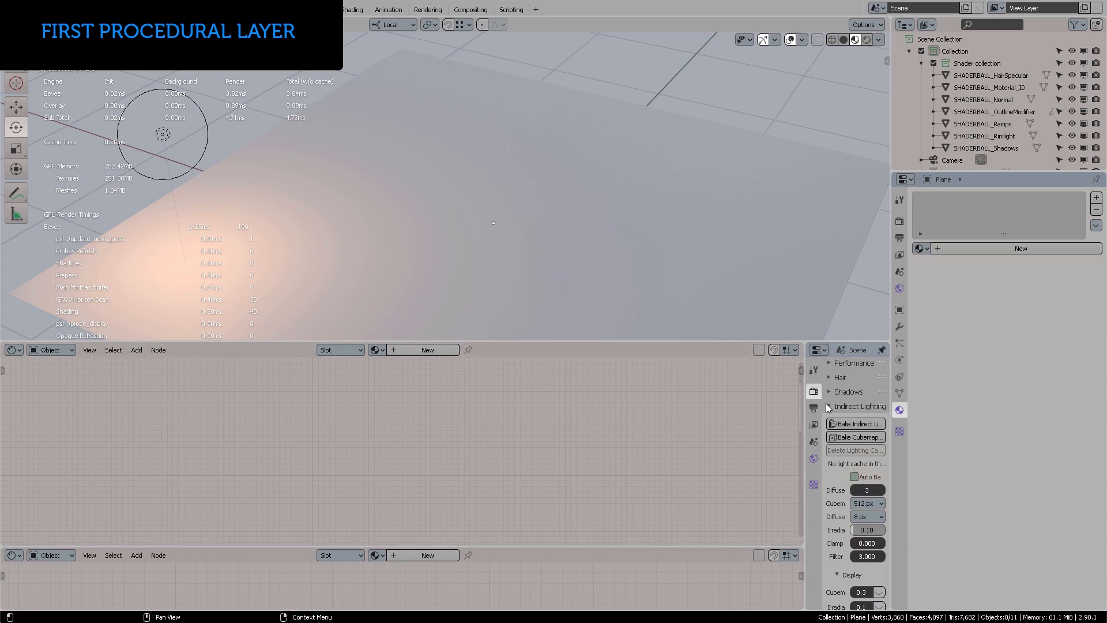
Step: Split the narrow scene properties area beside the two node editors and merge each part into its adjacent node editor
left_click_drag(887, 344, 876, 544)
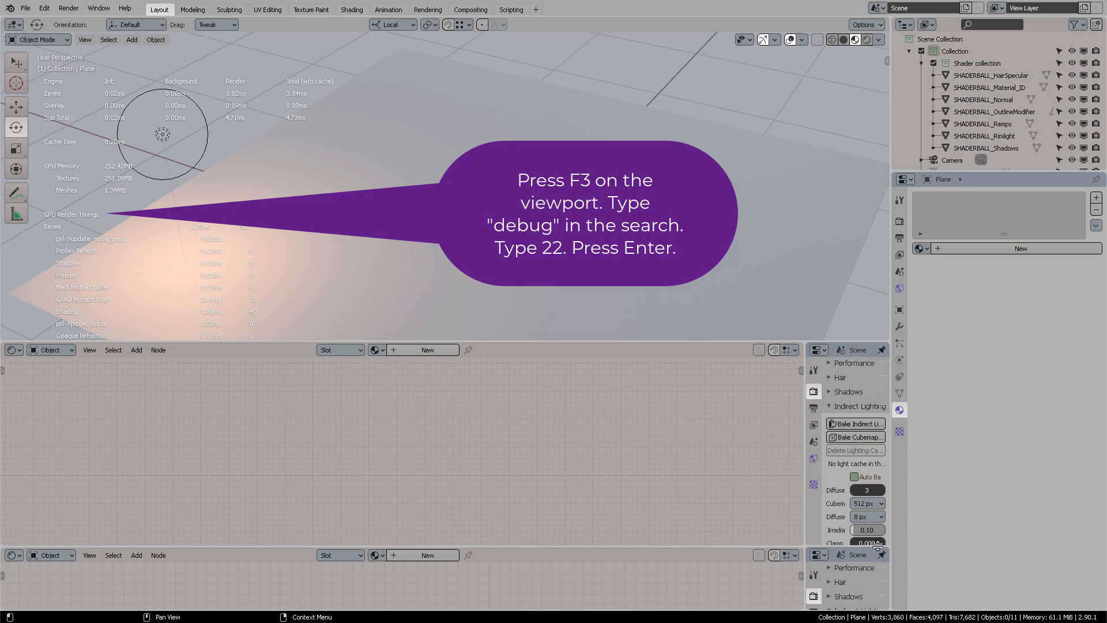
right_click(805, 463)
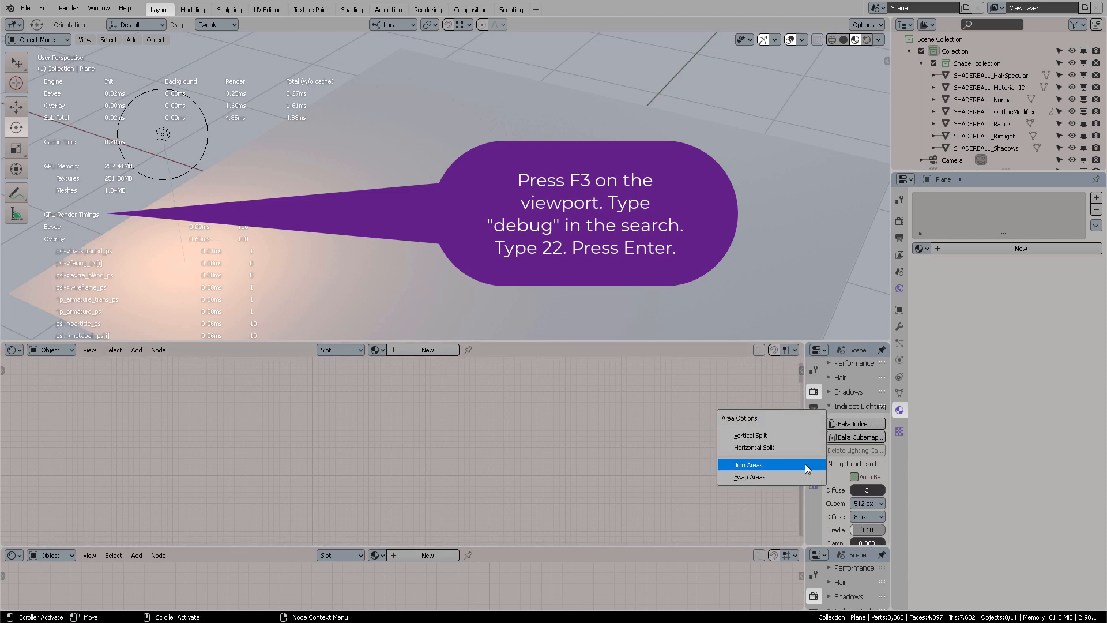
left_click(806, 464)
left_click(833, 506)
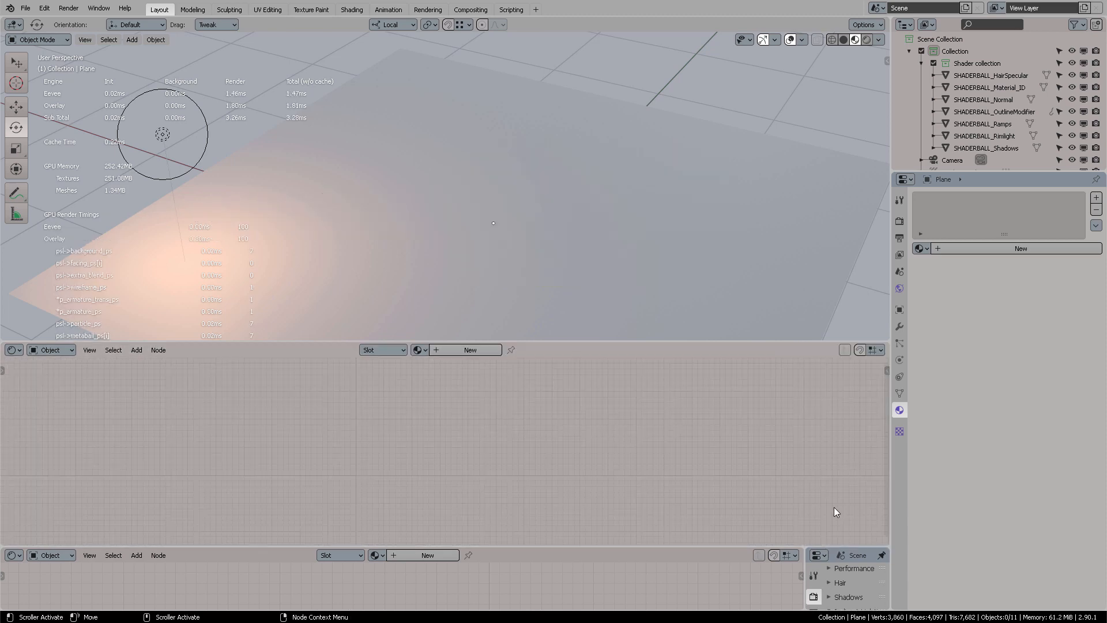
right_click(804, 563)
left_click(804, 564)
left_click(829, 558)
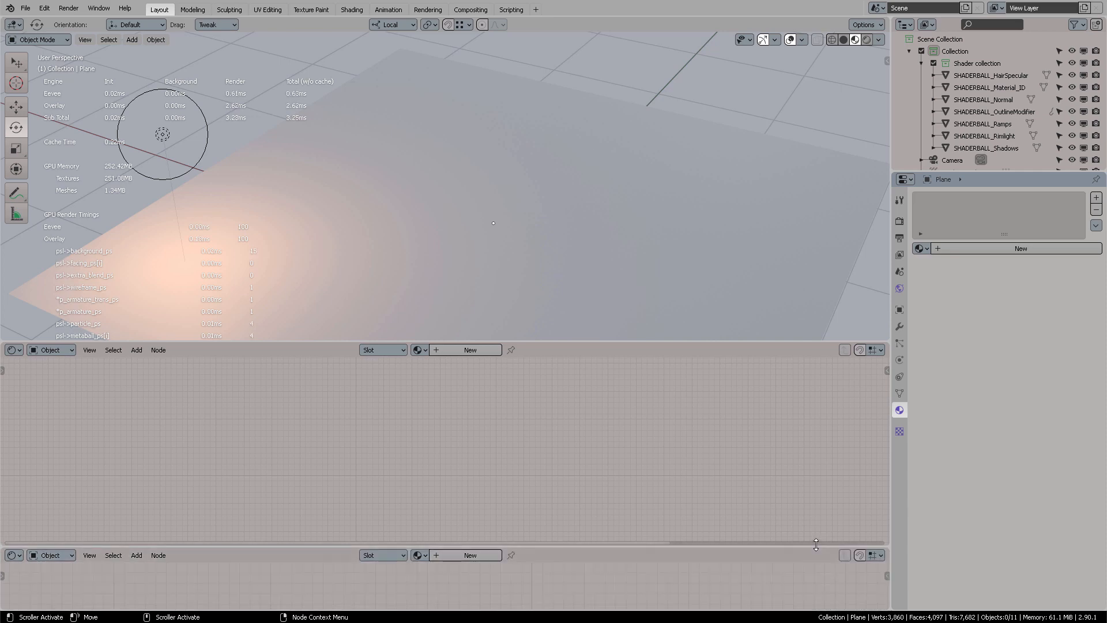
Step: Join the two stacked node editors into one and enlarge the 3D viewport above it
right_click(815, 545)
left_click(816, 552)
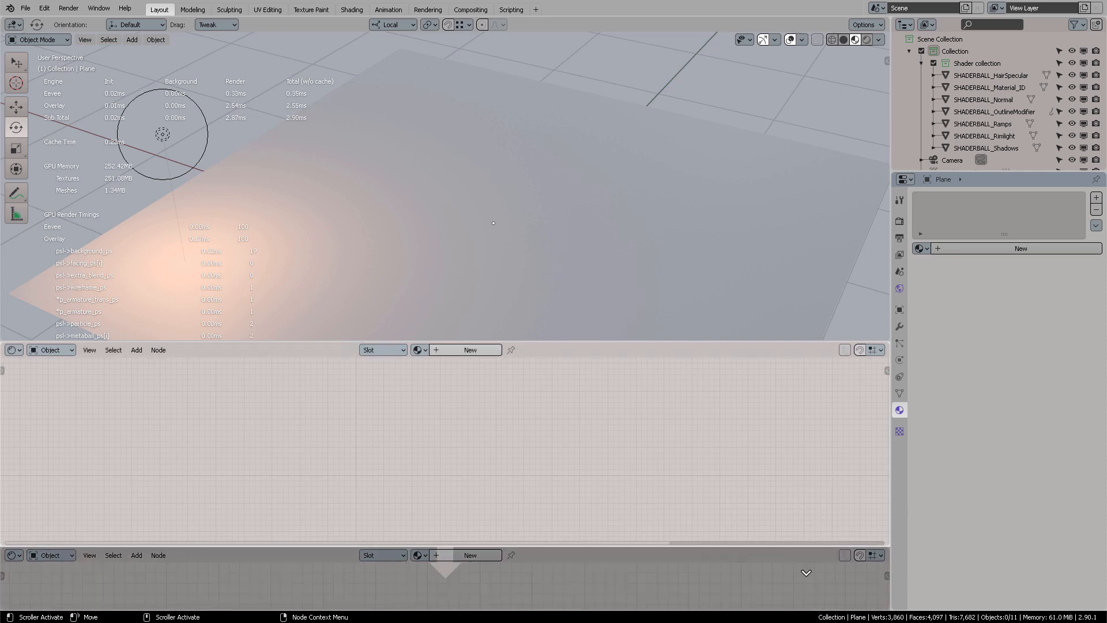
left_click(644, 378)
left_click_drag(590, 342, 591, 415)
Step: Create a new material on the plane and name it Icy material
left_click(513, 229)
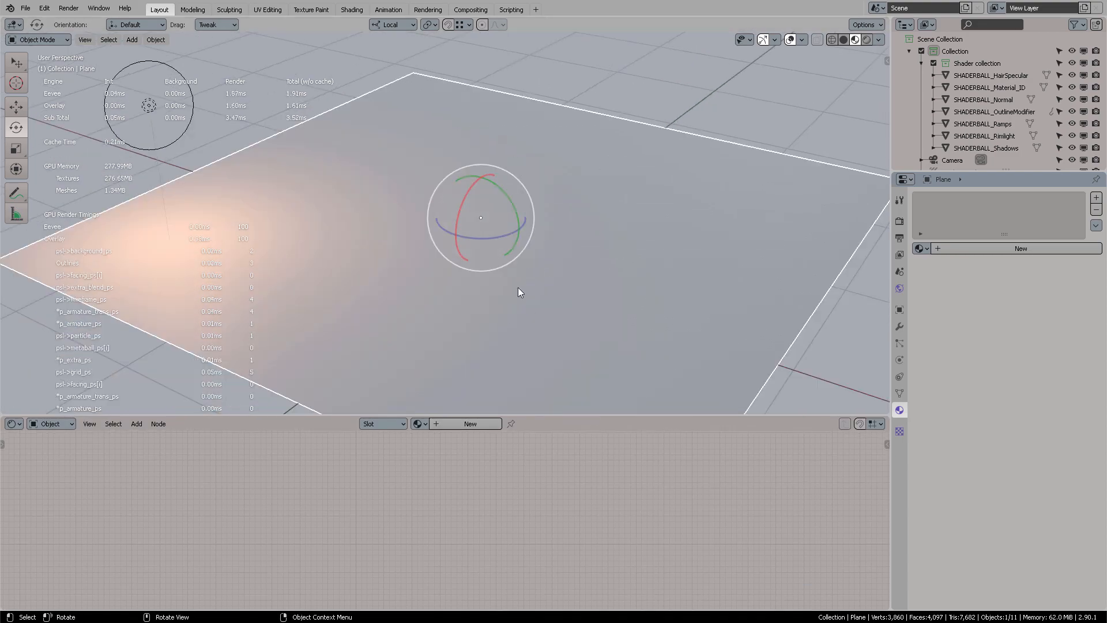
left_click(461, 424)
left_click(471, 425)
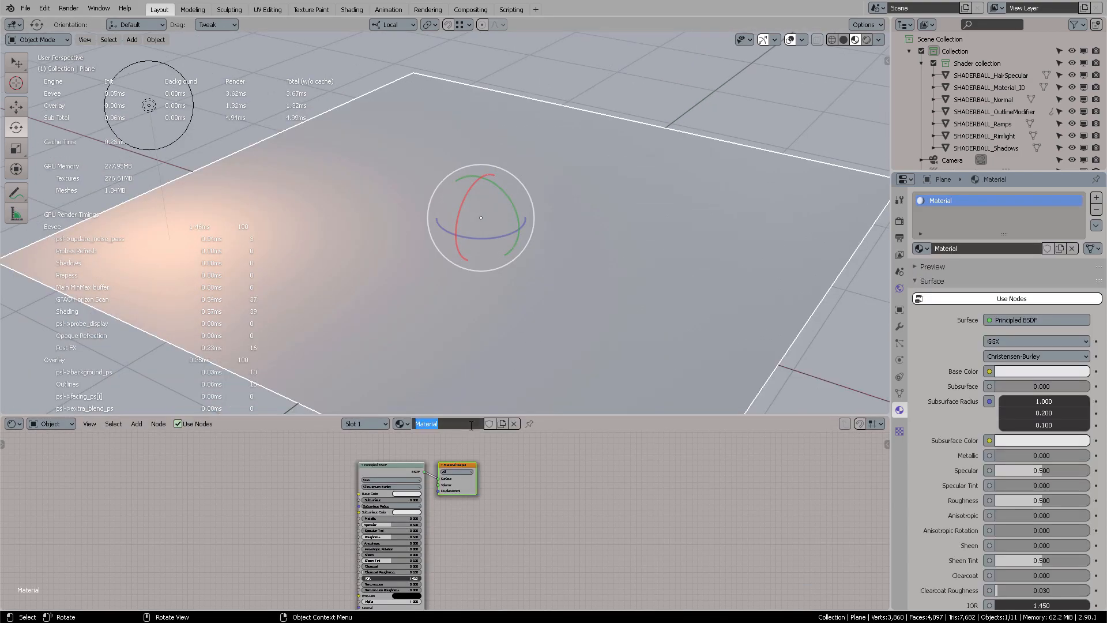
type("Icy material")
key("Return")
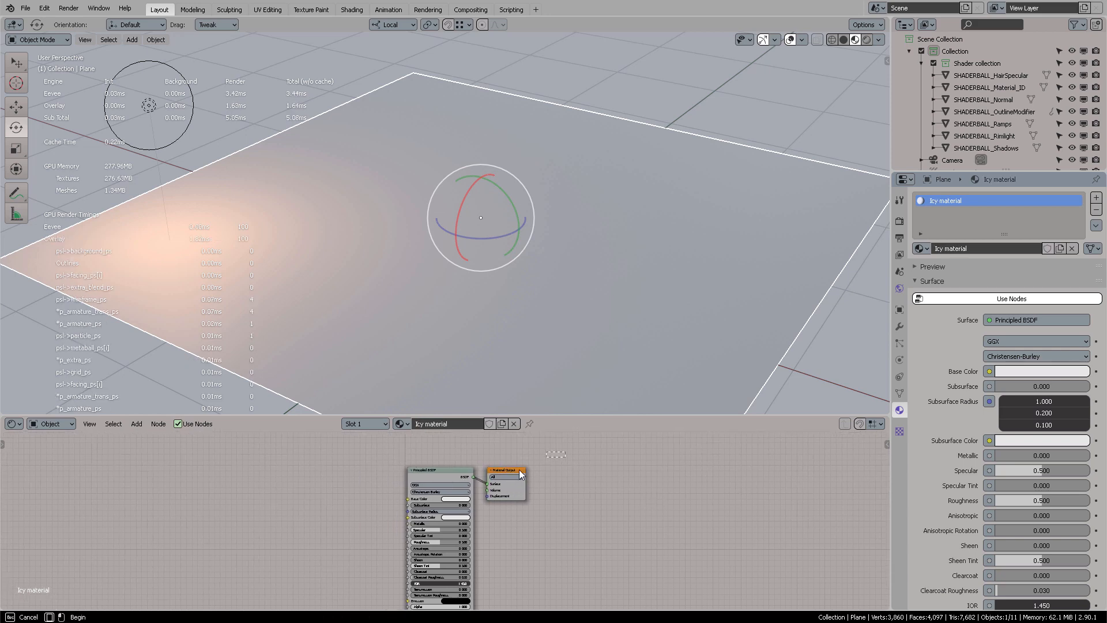
Step: Move the Material Output node aside, cut its link to the Principled BSDF and delete the Principled BSDF node
left_click_drag(519, 469, 557, 474)
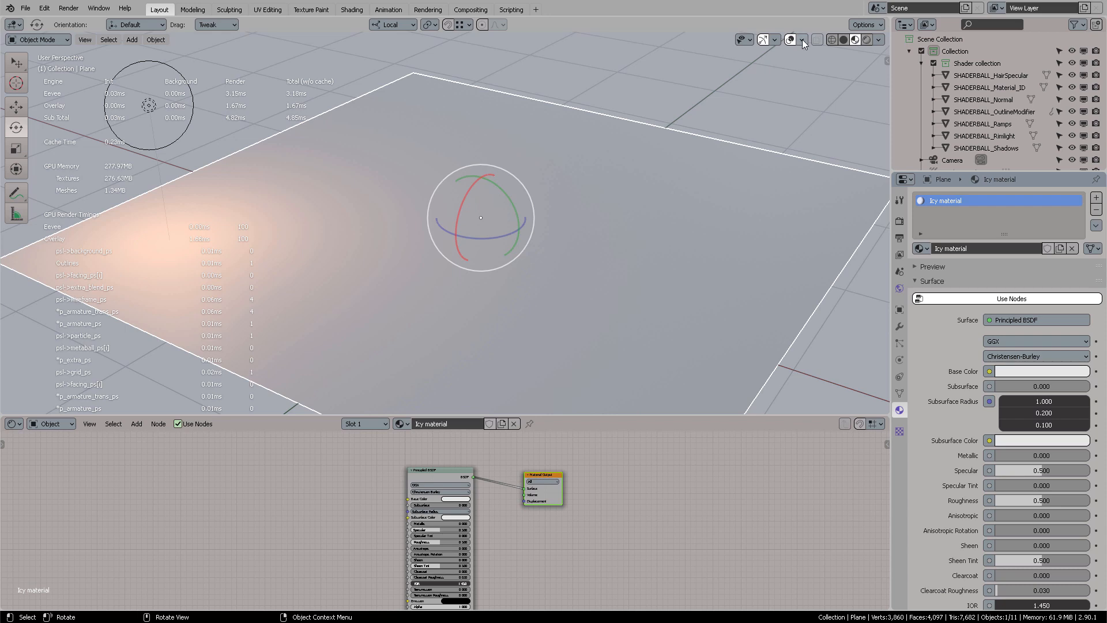
right_click_drag(487, 470, 482, 490, "ctrl")
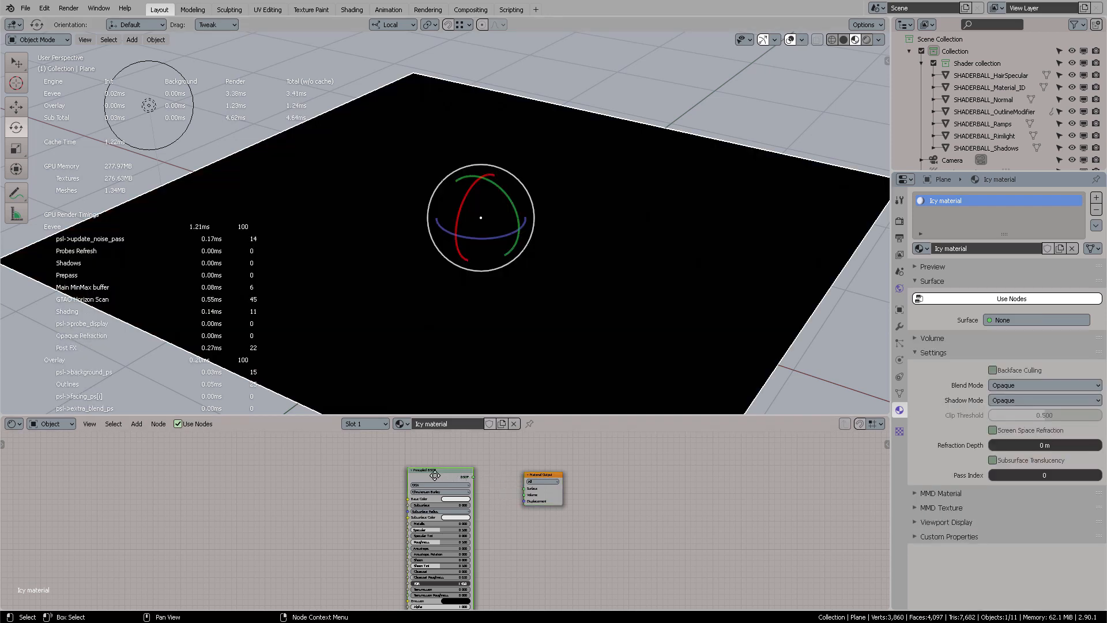
left_click_drag(446, 469, 434, 473)
key("x")
scroll(427, 474, "up", 5)
middle_click_drag(414, 473, 479, 492)
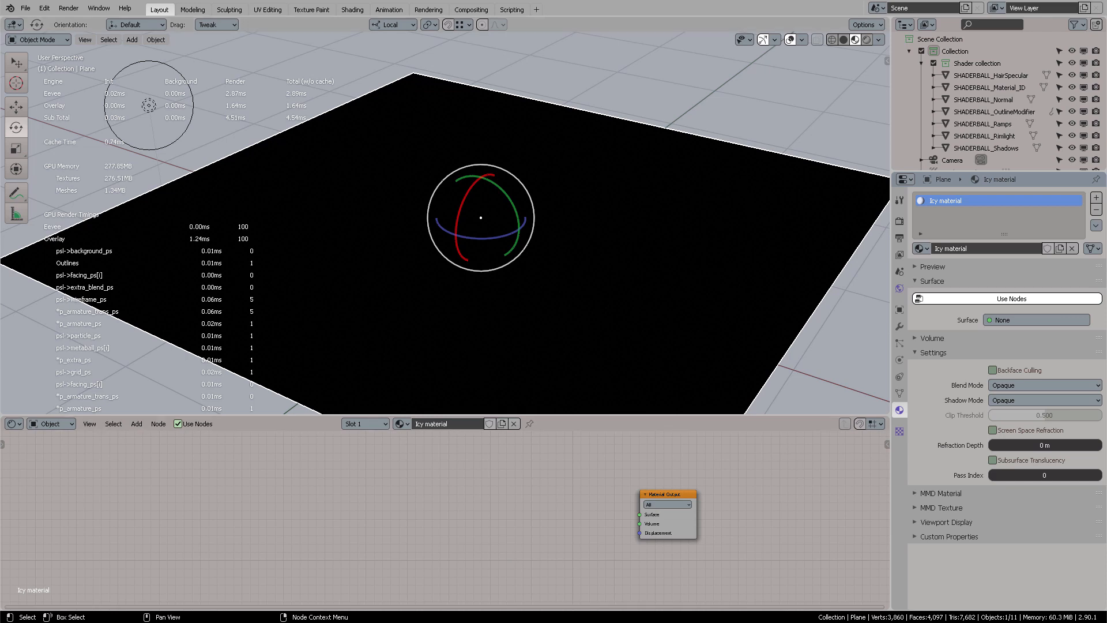
Step: Add a Geometry node ahead of the Material Output and point out its Position and Incoming outputs
key("shift+a")
left_click(341, 482)
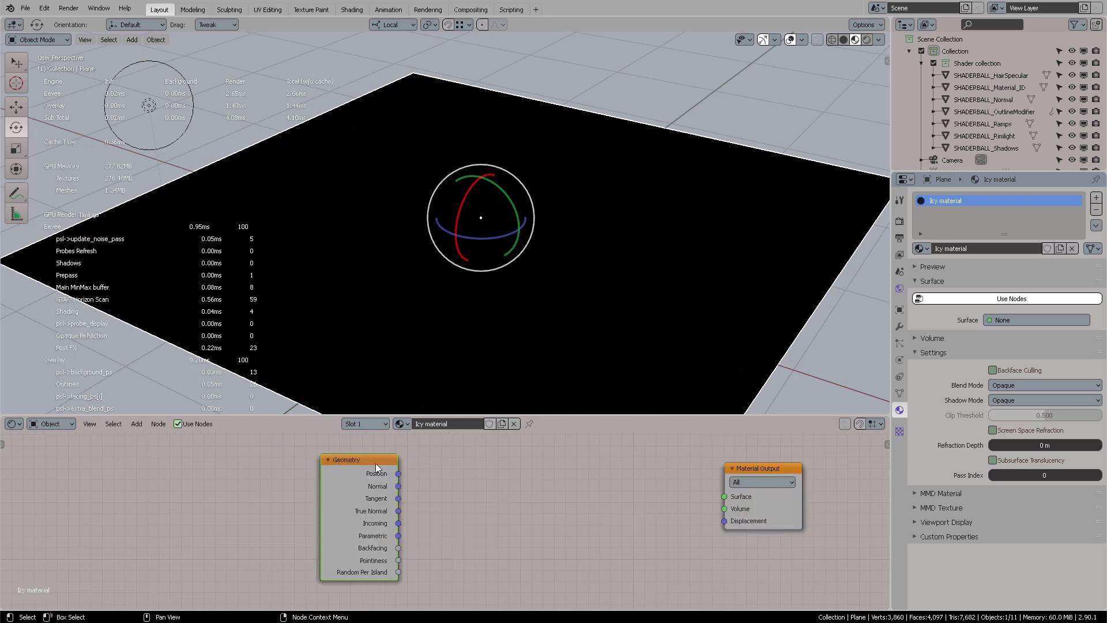
left_click_drag(398, 477, 429, 474)
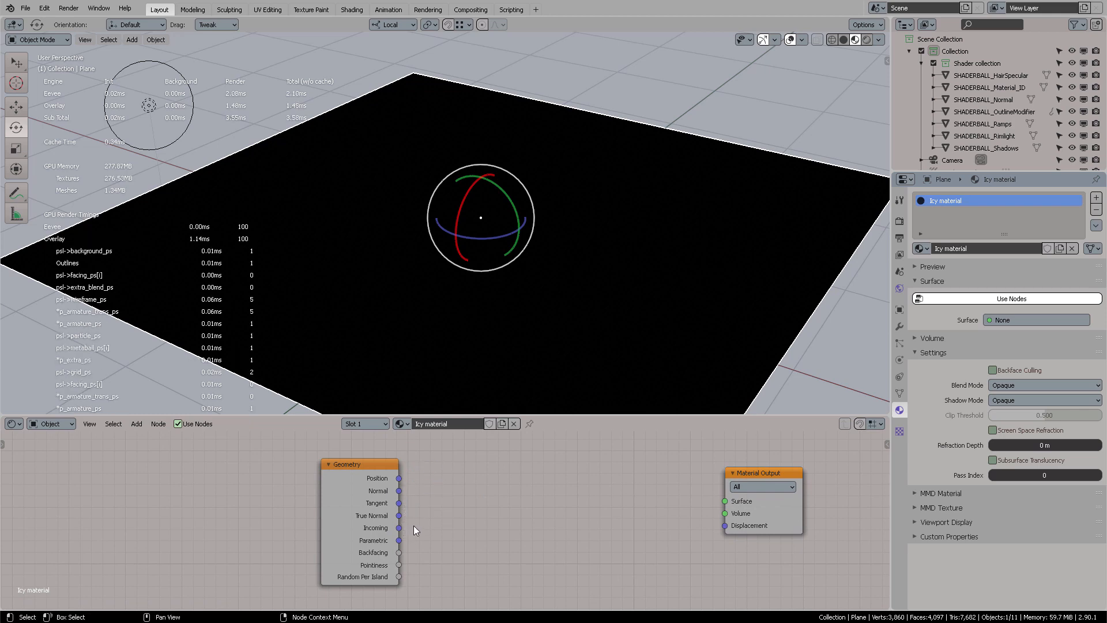
left_click_drag(399, 528, 457, 519)
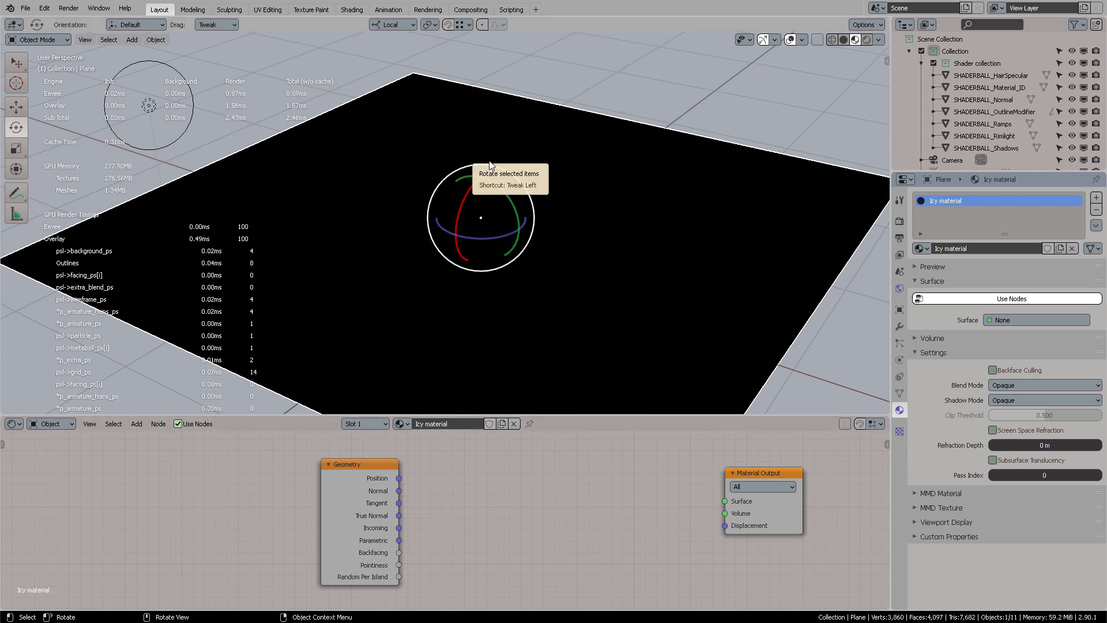
key("ctrl+z")
Step: Add a Voronoi Texture node between the Geometry and Material Output nodes
key("shift+a")
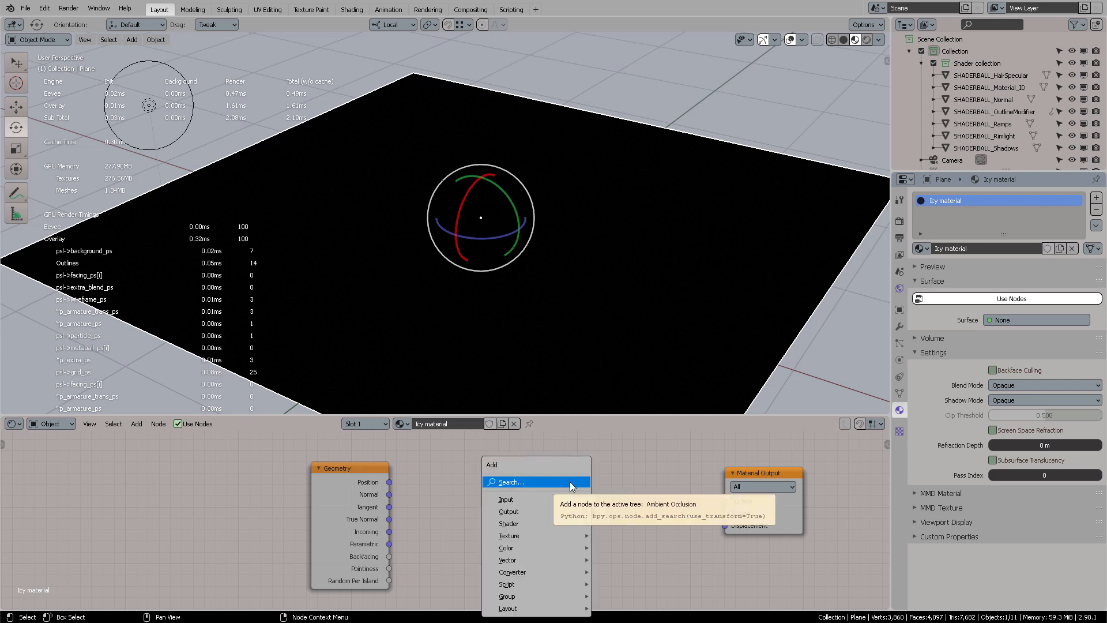
left_click(573, 486)
type("voro")
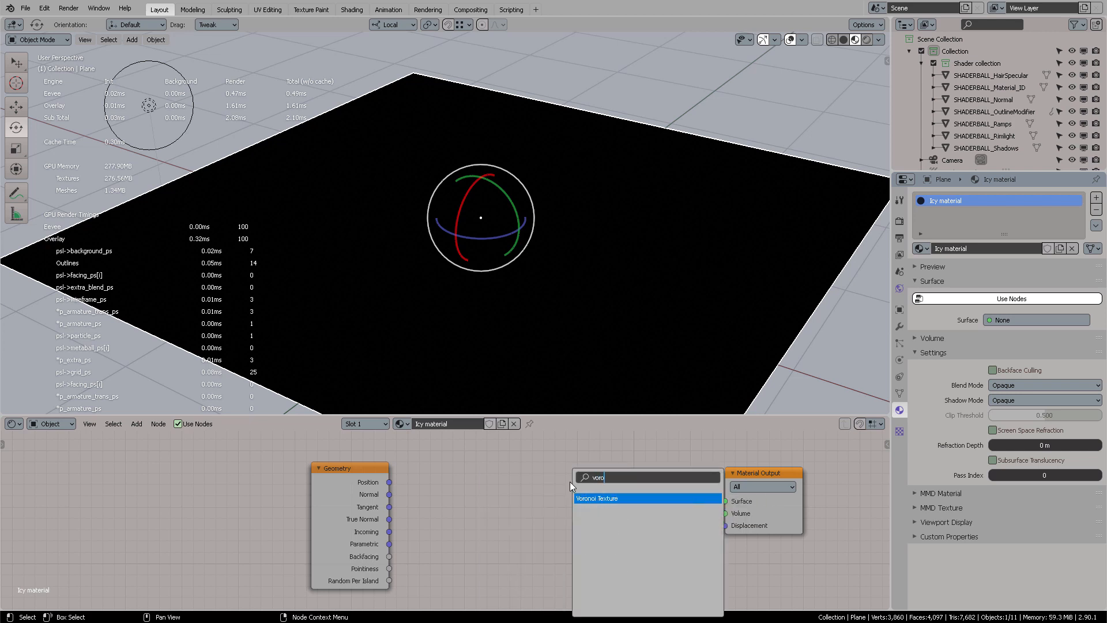
key("Return")
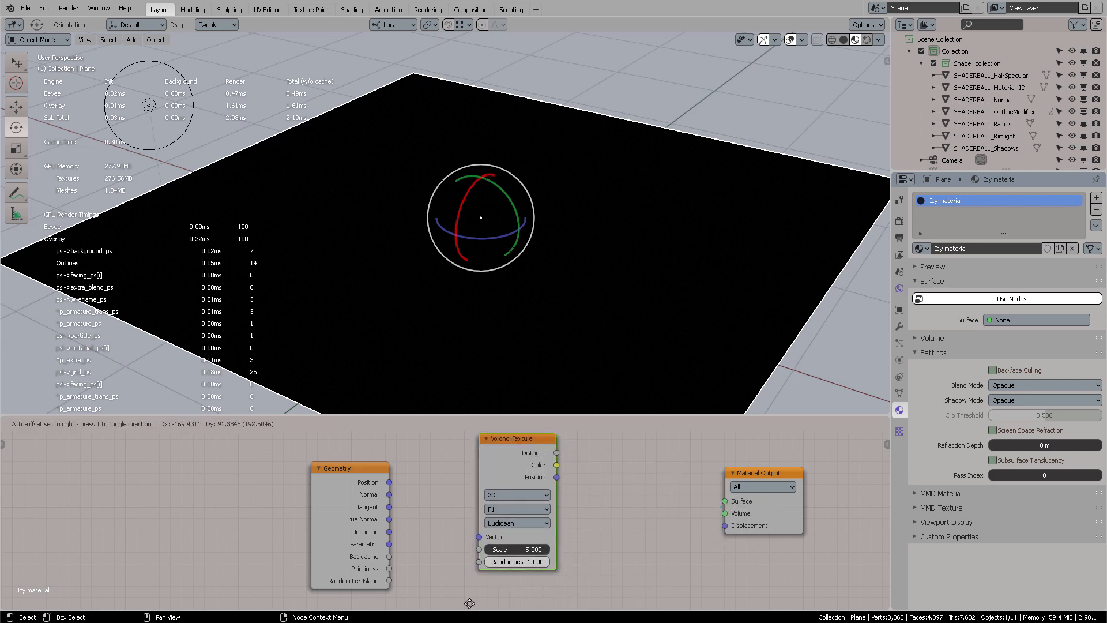
left_click(472, 442)
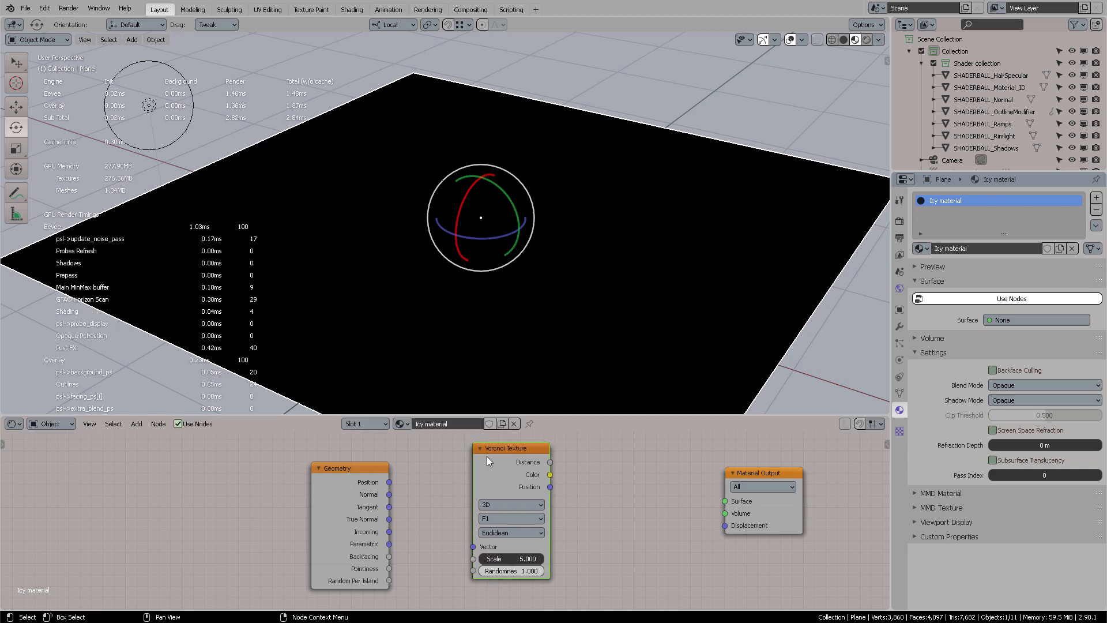
Step: Preview the Voronoi Texture on the plane through a Viewer node and line the nodes up before the Material Output
left_click(517, 461, "ctrl+shift")
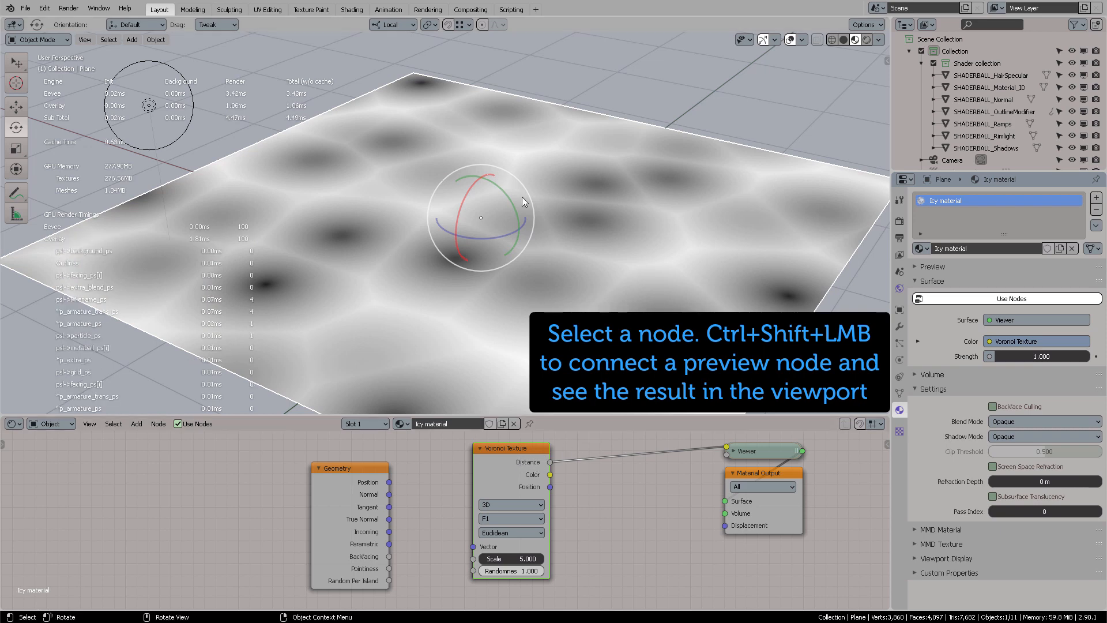
left_click_drag(756, 454, 660, 475)
left_click_drag(497, 449, 494, 459)
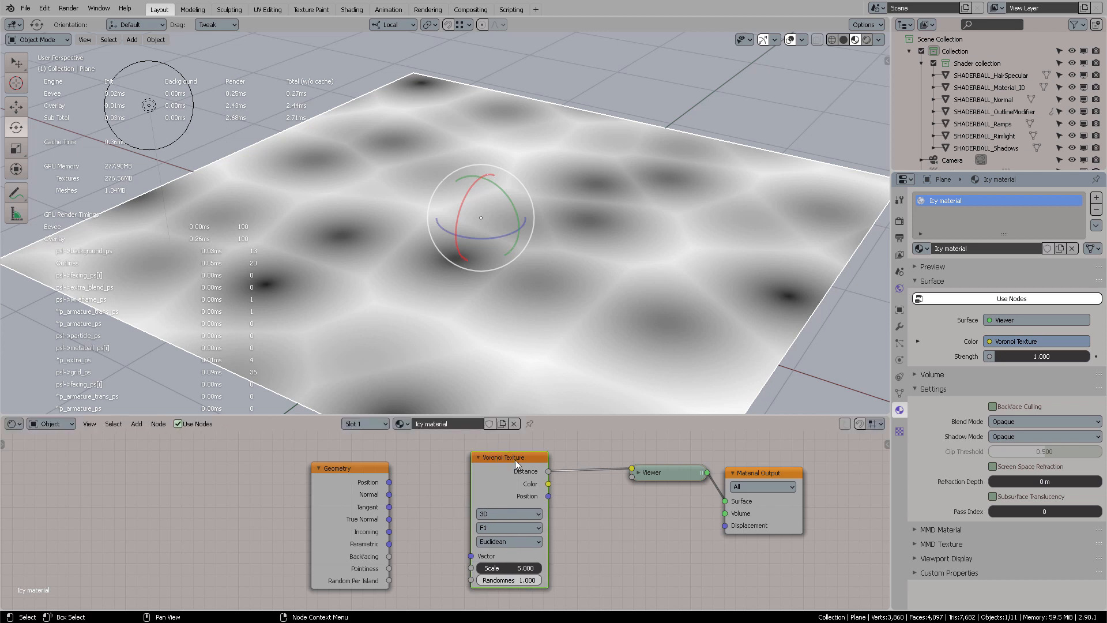
Step: Set the Voronoi Texture to 2D with the F2 feature output, keeping the Euclidean distance metric
left_click(505, 510)
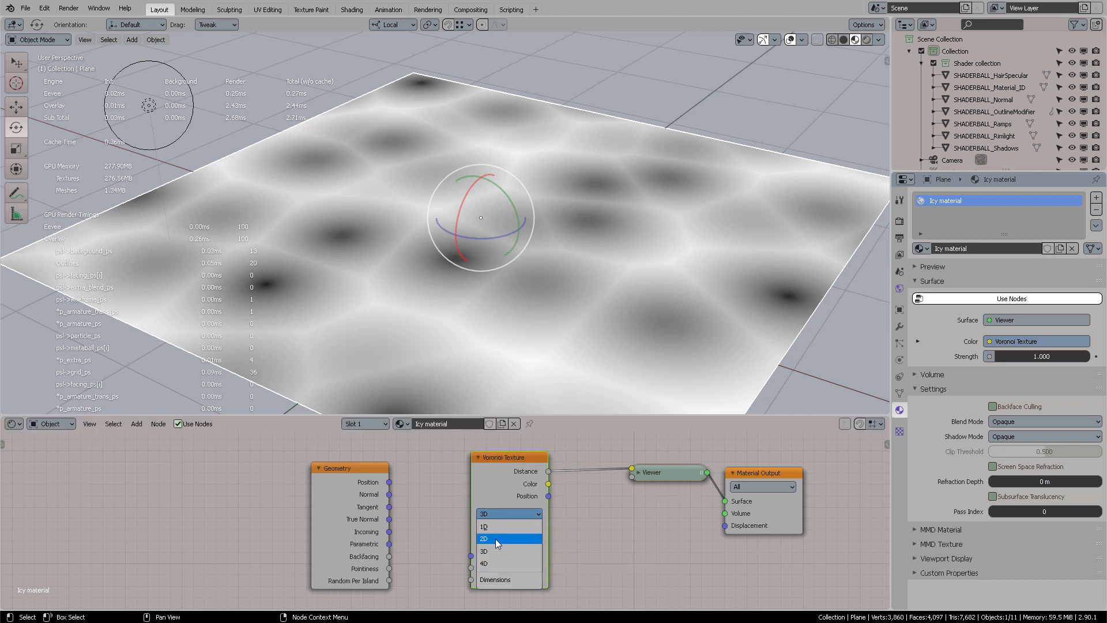
left_click(495, 538)
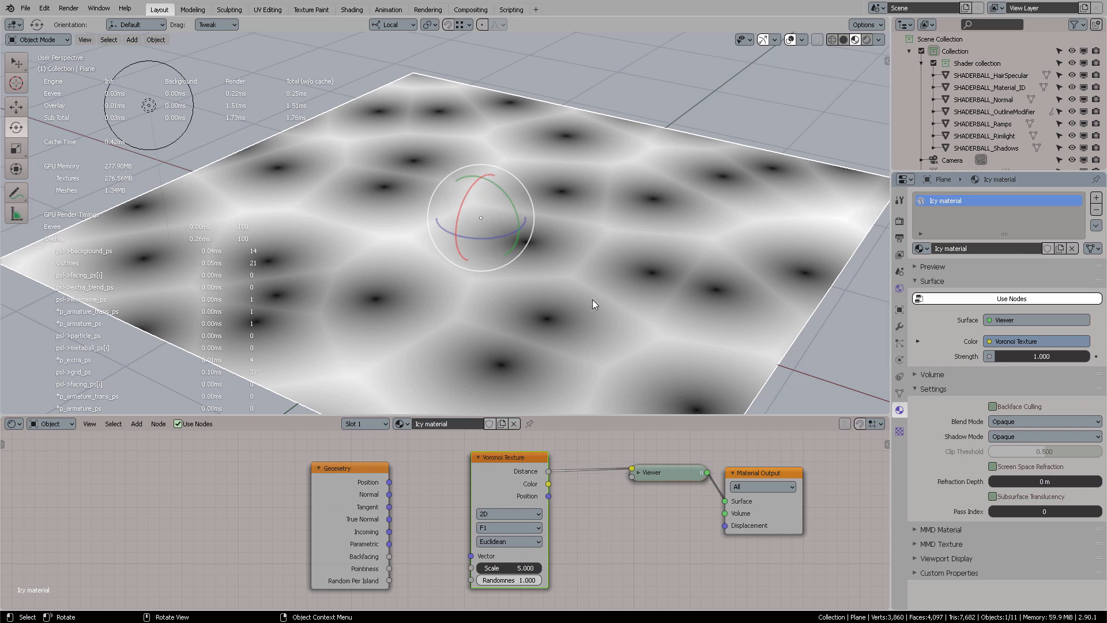
left_click(512, 527)
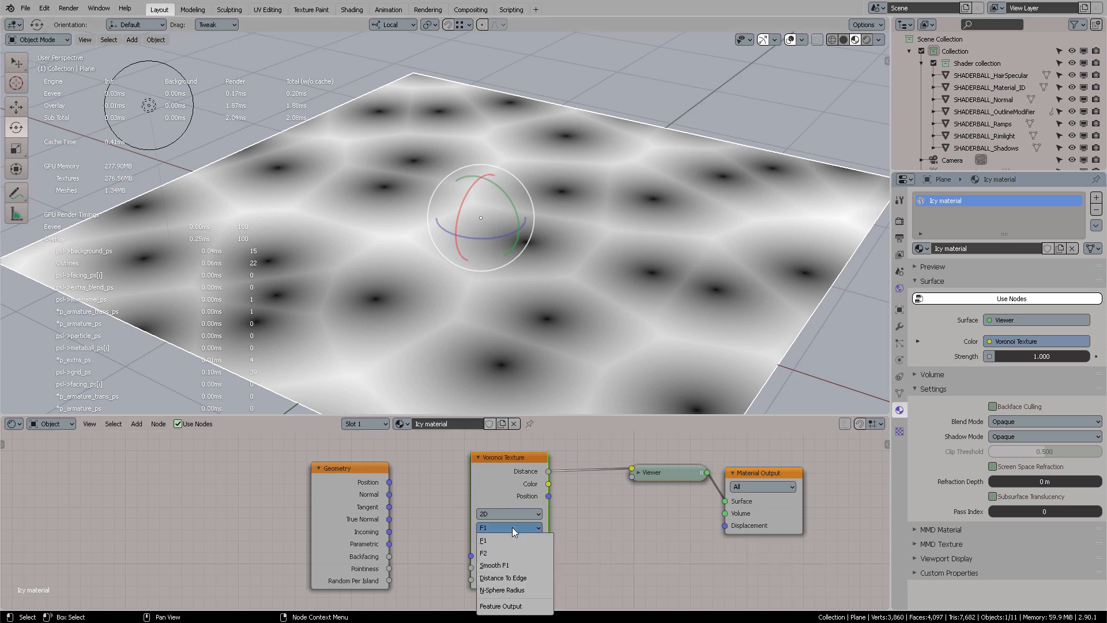
left_click(504, 545)
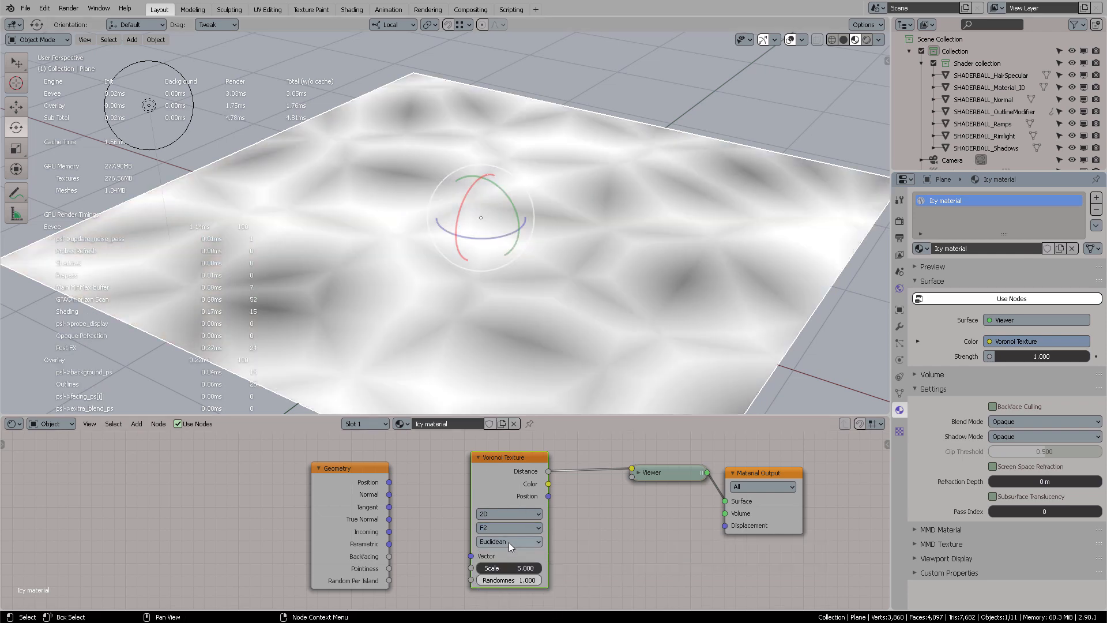
left_click(509, 542)
left_click(507, 554)
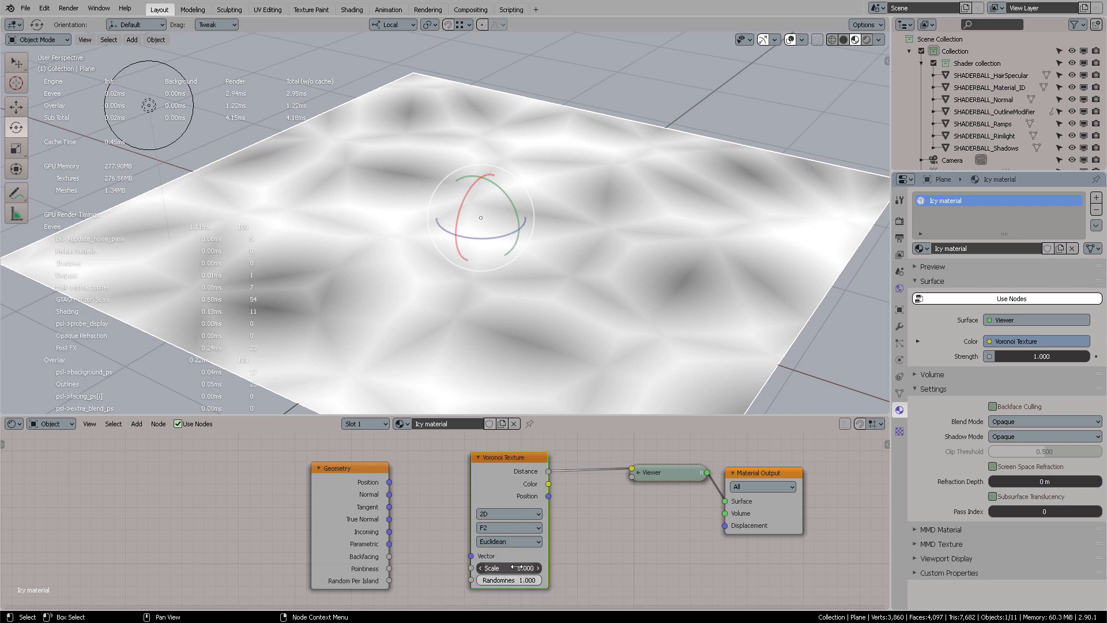
Step: Set the Voronoi Texture scale to 3.9 and feed the Geometry node's Position output into its Vector input
left_click(517, 567)
type("3.9")
key("Return")
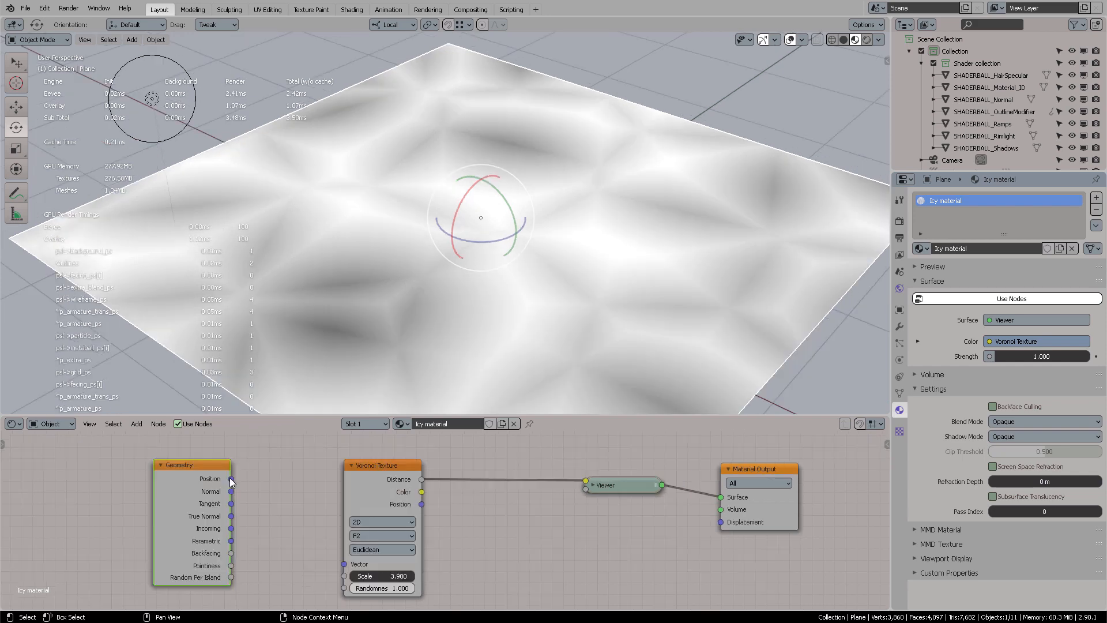
left_click_drag(231, 478, 344, 564)
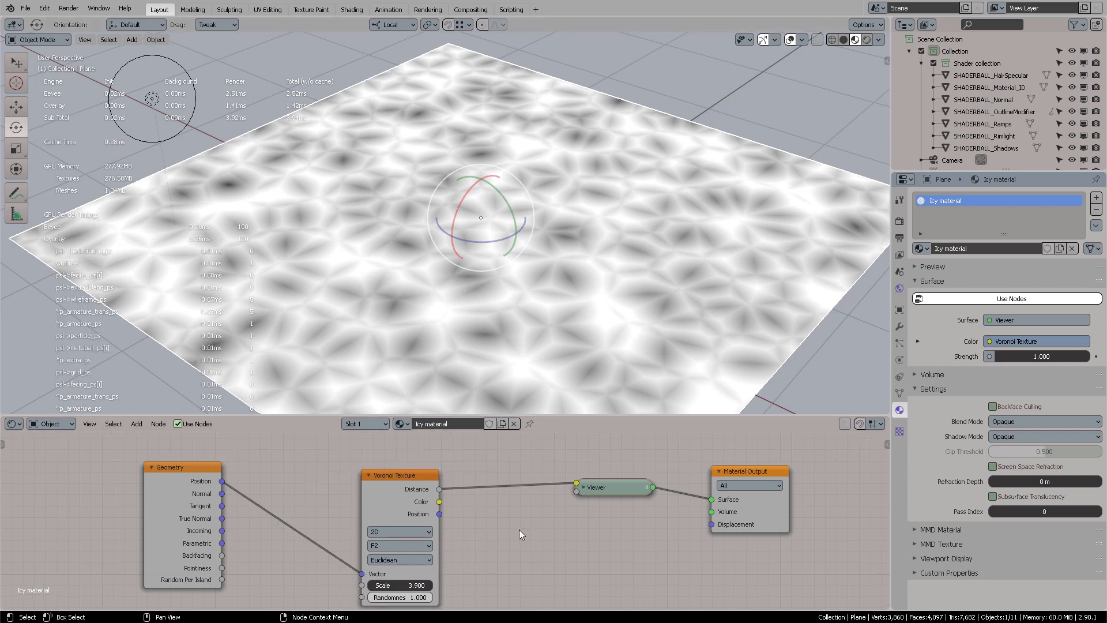
Step: Insert a Clamp node between the Voronoi Texture and the Viewer, and set its Min to 0.710
key("shift+a")
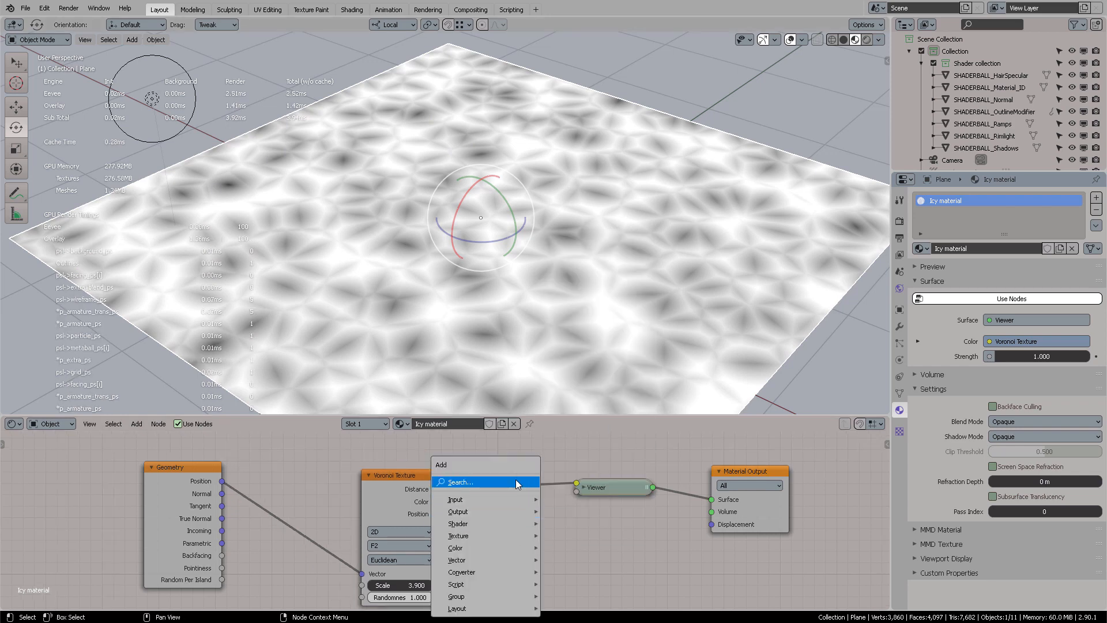
left_click(515, 480)
type("clam")
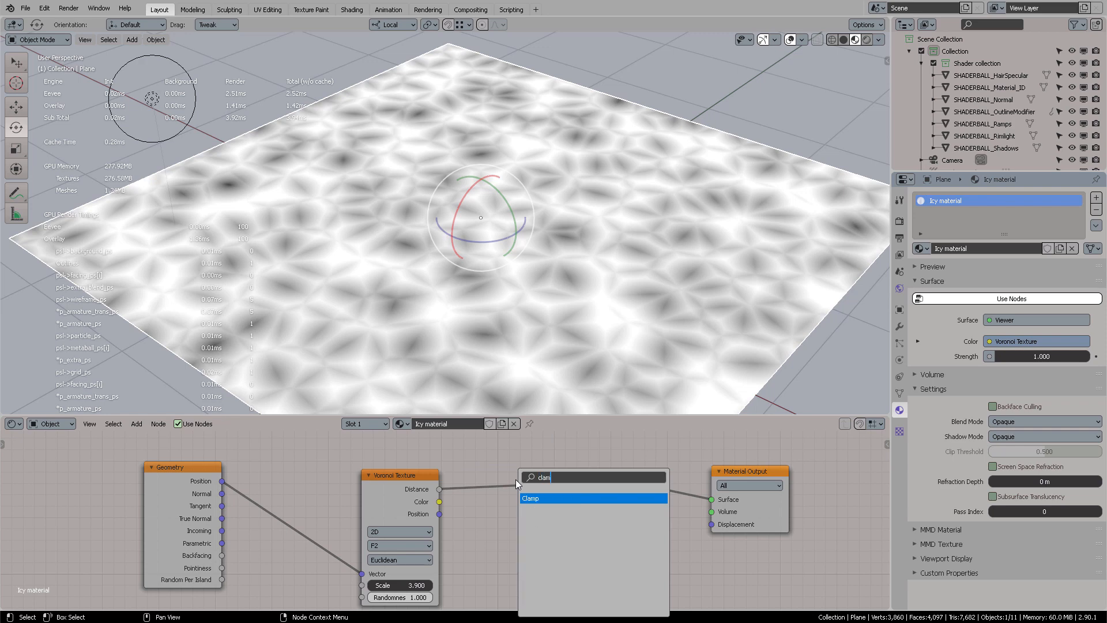
key("Return")
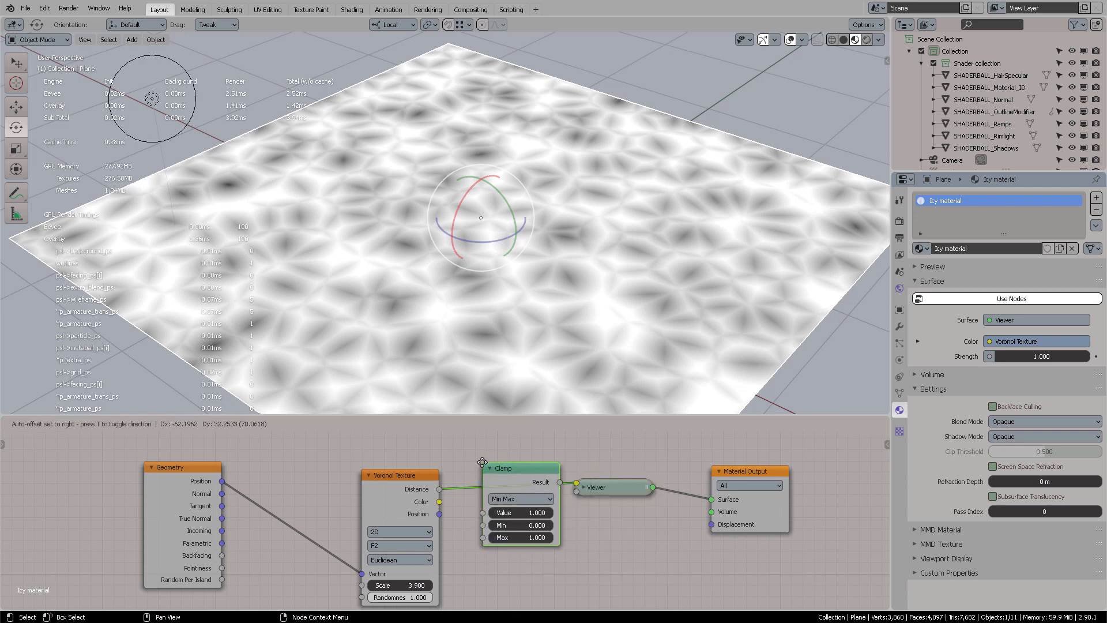
left_click(486, 464)
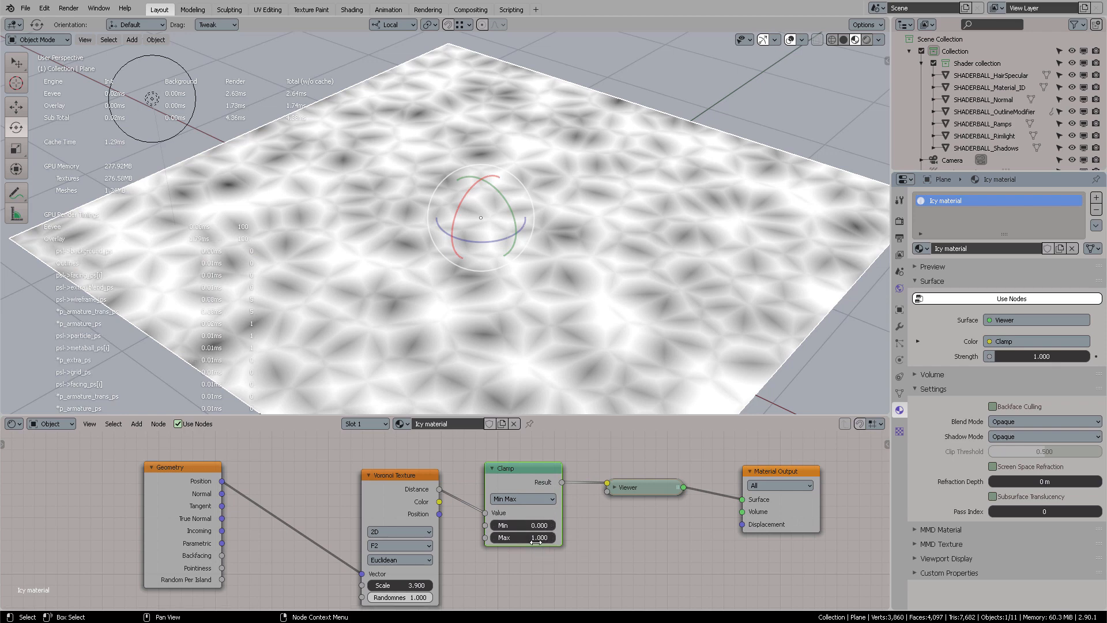
left_click(522, 524)
type("0.710")
key("Return")
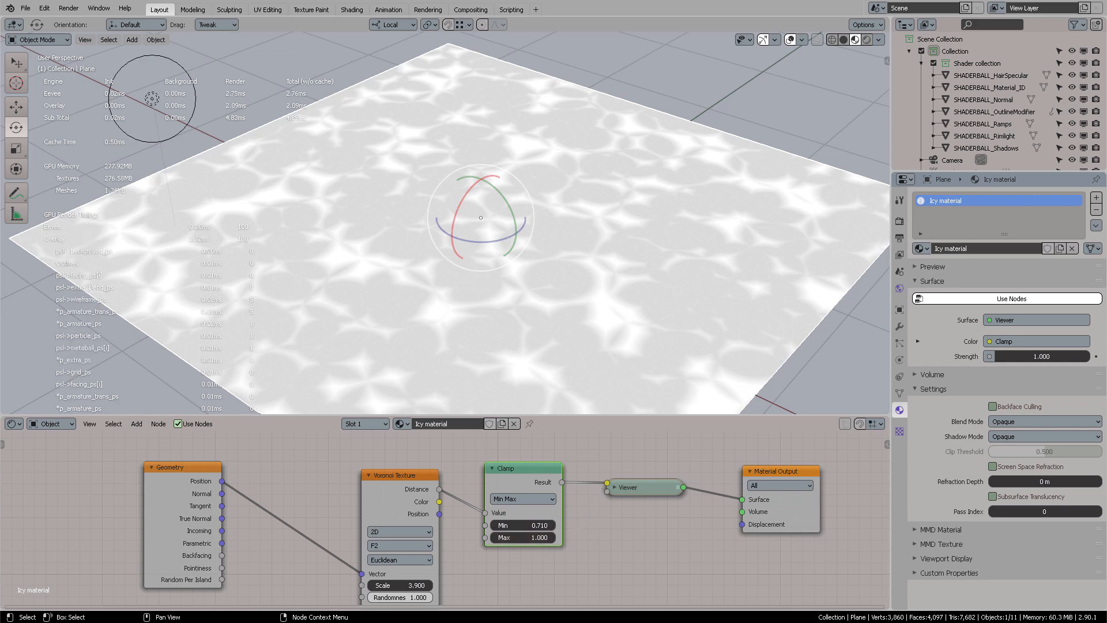
Step: Switch to Photoshop and demonstrate clamping in the Levels dialog with a black input level of 142 and a midtone of 0.75
key("alt+Tab")
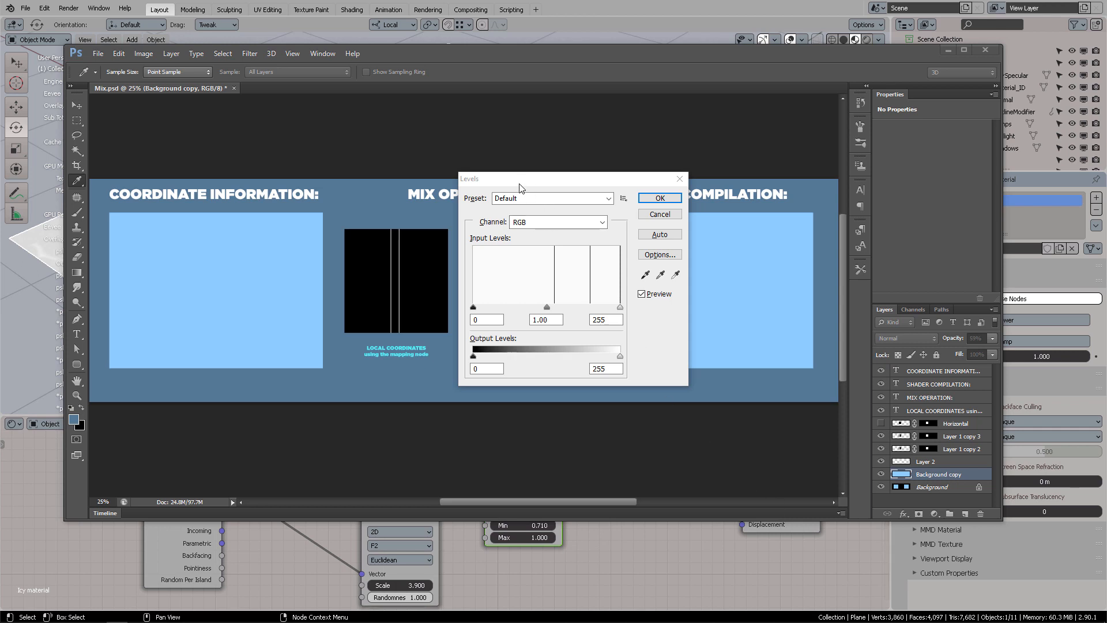
left_click_drag(527, 184, 500, 155)
left_click_drag(446, 280, 447, 280)
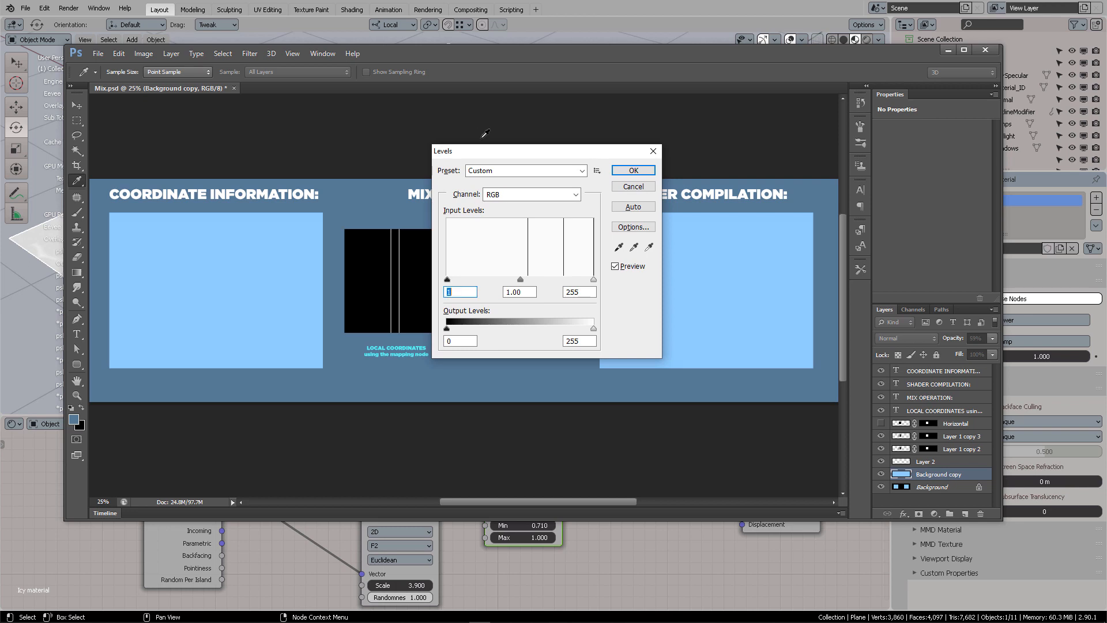
left_click_drag(472, 155, 475, 156)
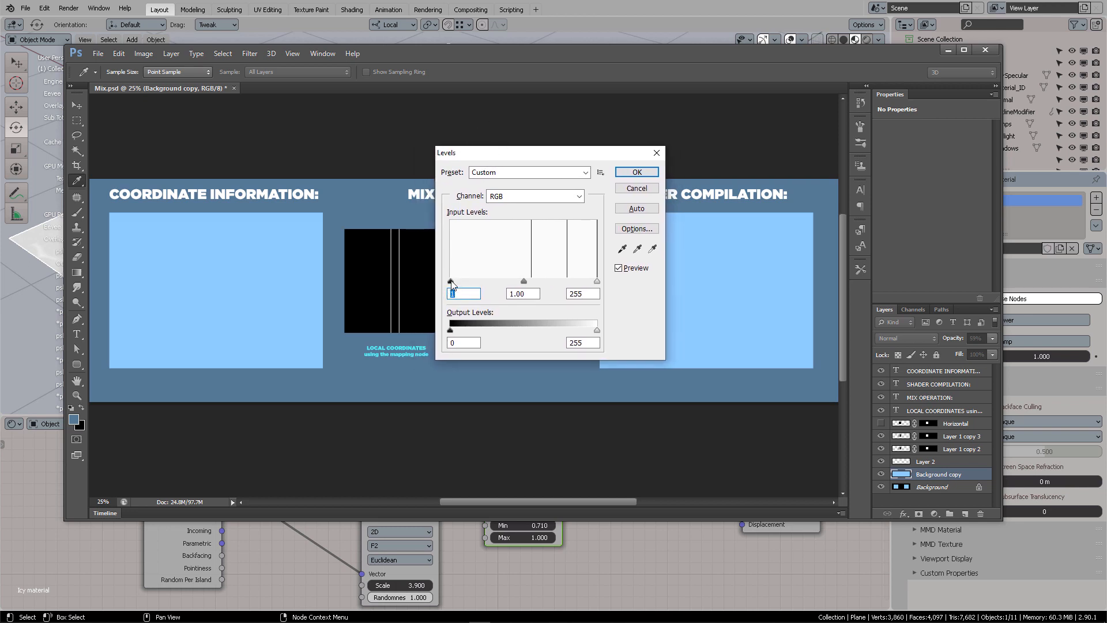
left_click_drag(451, 282, 533, 284)
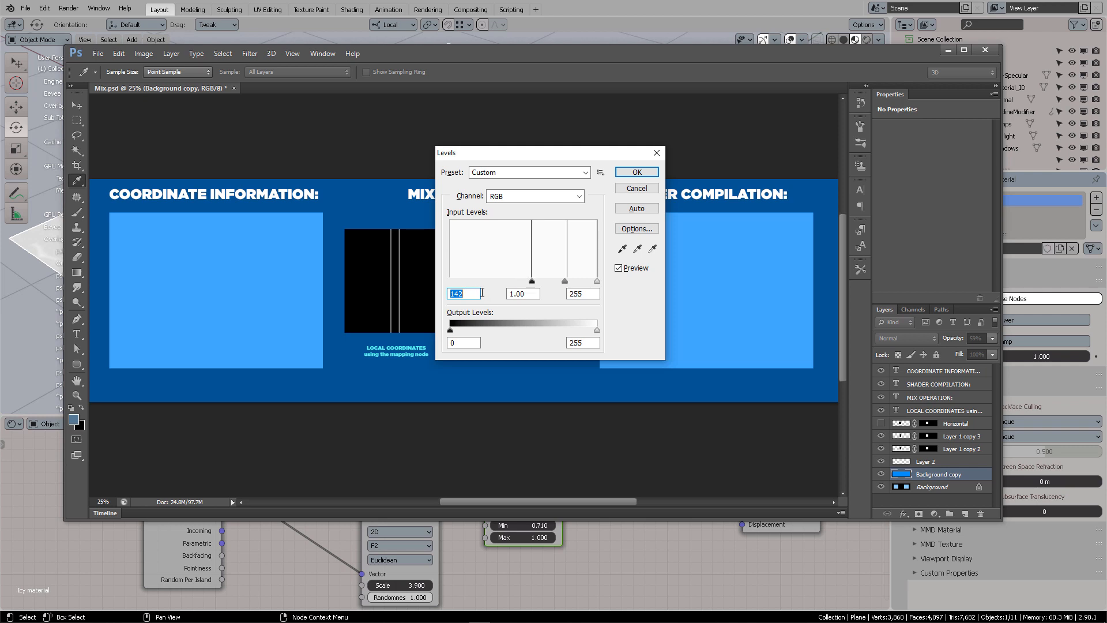
key("Tab")
type("0.75")
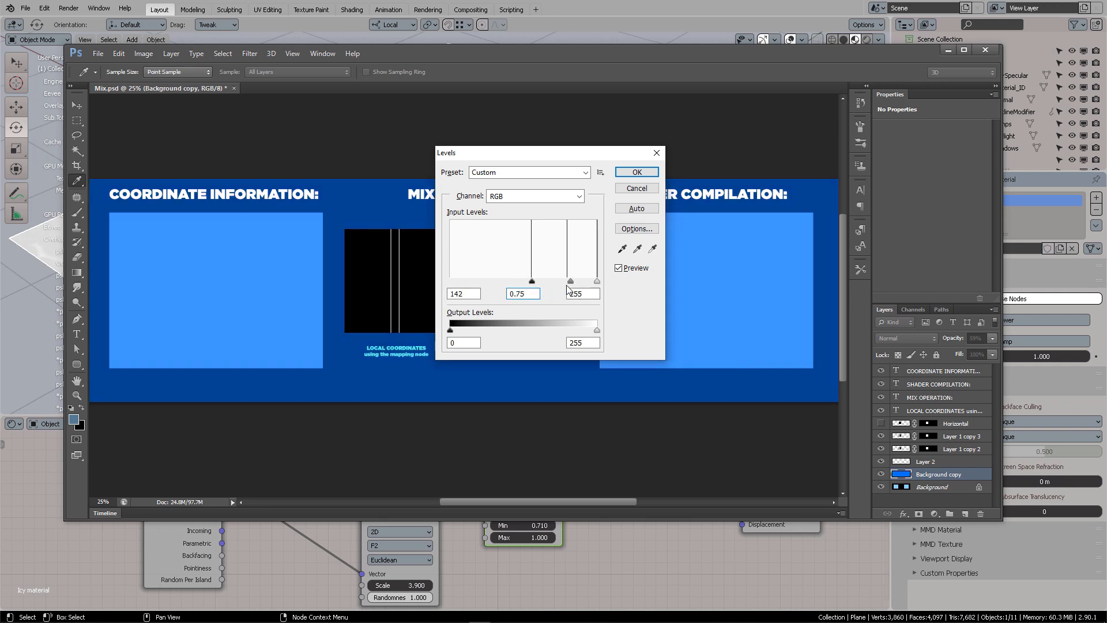
Step: Set the Levels inputs to black 0, midtone 0.84 and white 245, and switch back to Blender
left_click_drag(568, 282, 443, 288)
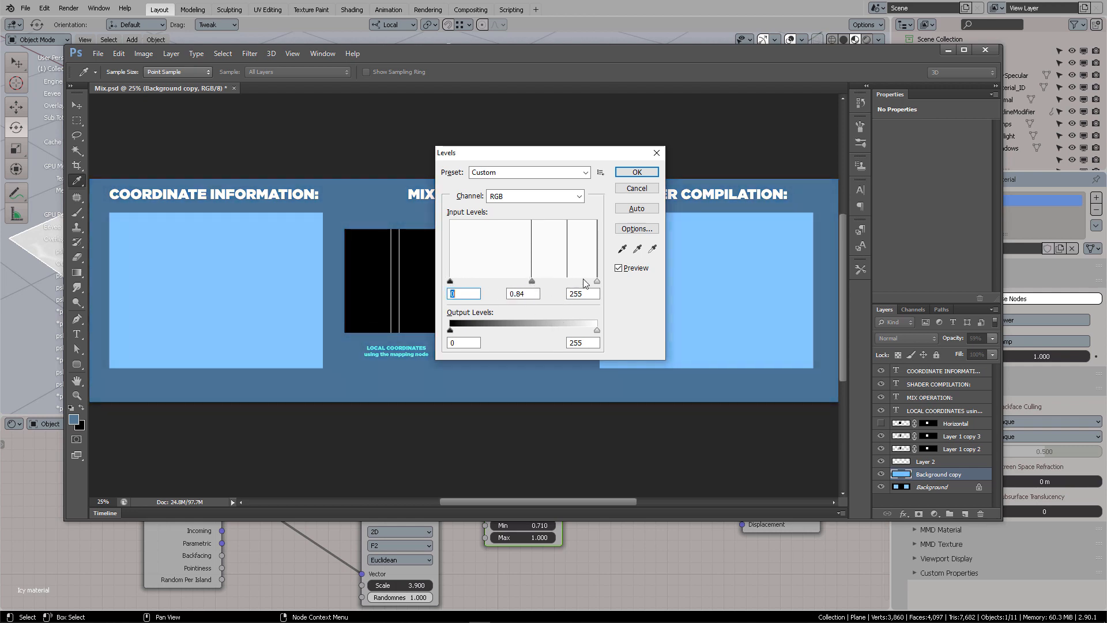
left_click_drag(598, 281, 612, 275)
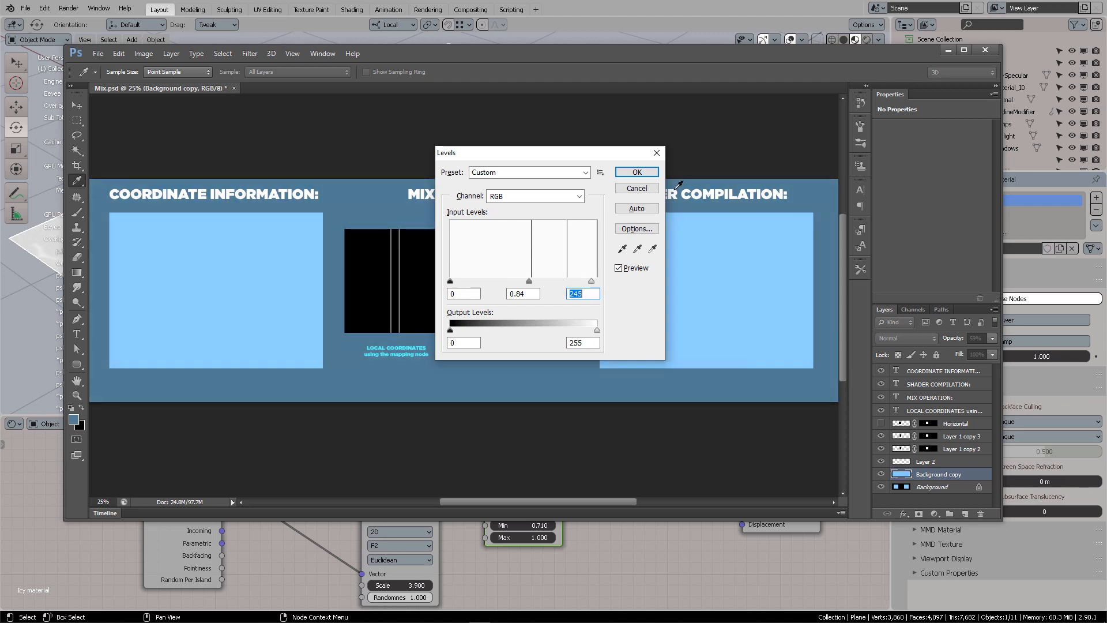
left_click(603, 3)
Step: Rearrange the Clamp and Viewer nodes with more space after the Voronoi Texture, keeping the Clamp Min at 0.710
mouse_move(531, 487)
left_mouse_down()
mouse_move(511, 487)
mouse_move(534, 480)
left_mouse_up()
mouse_move(519, 518)
left_mouse_down()
mouse_move(526, 531)
mouse_move(536, 531)
mouse_move(517, 518)
mouse_move(548, 518)
mouse_move(502, 518)
mouse_move(518, 518)
left_mouse_up()
key("ctrl+z")
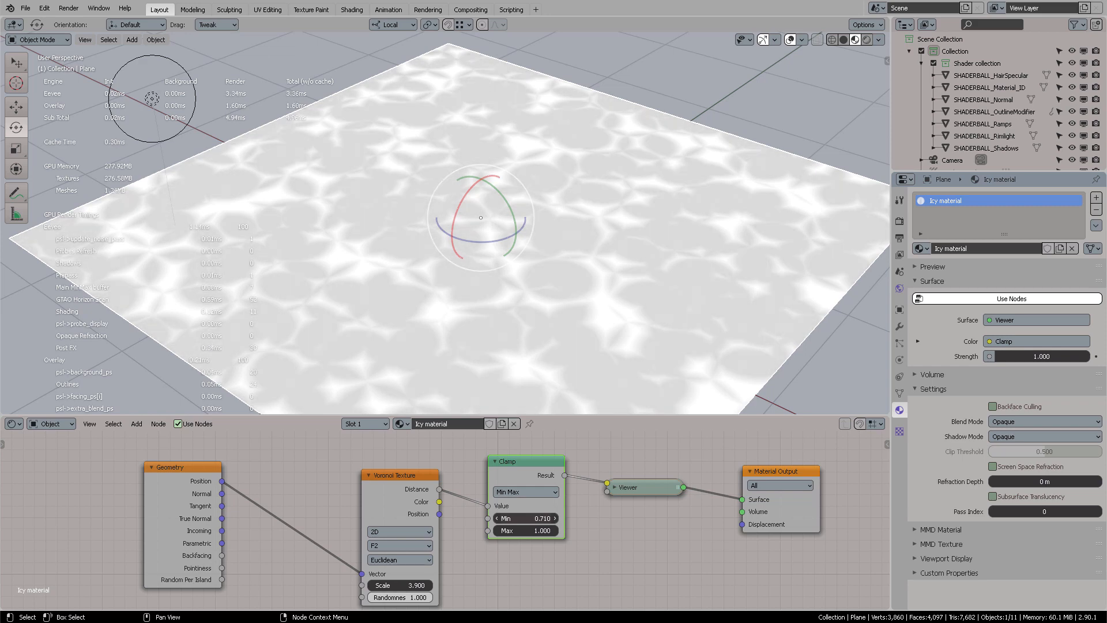
middle_click_drag(605, 529, 550, 530)
left_click_drag(471, 468, 485, 470)
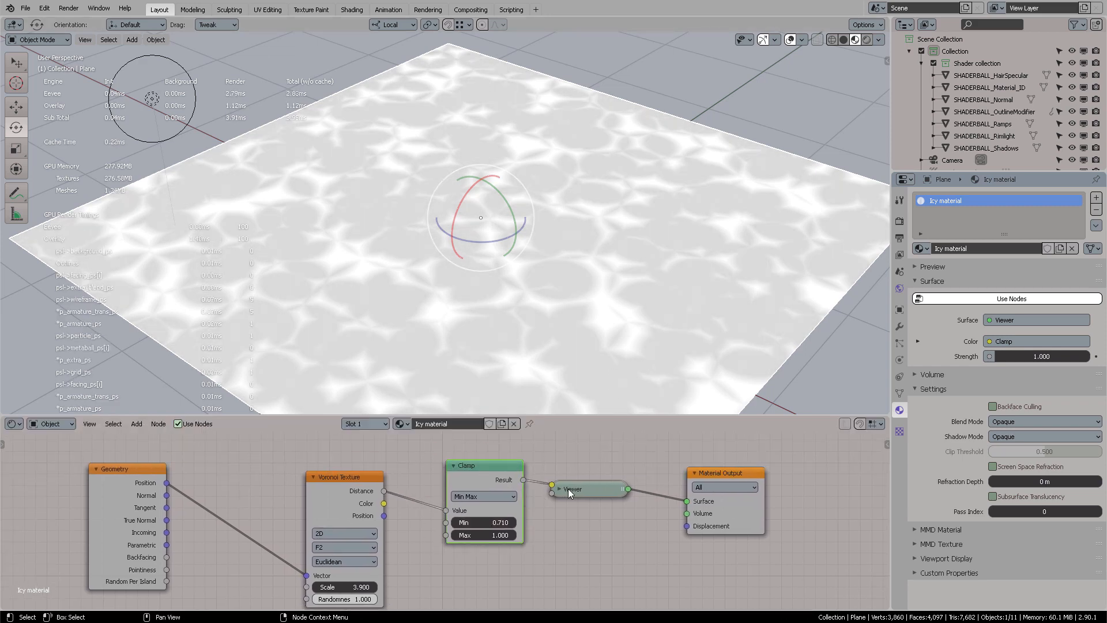
left_click_drag(568, 486, 586, 493)
left_click(602, 463)
middle_click_drag(602, 463, 573, 437)
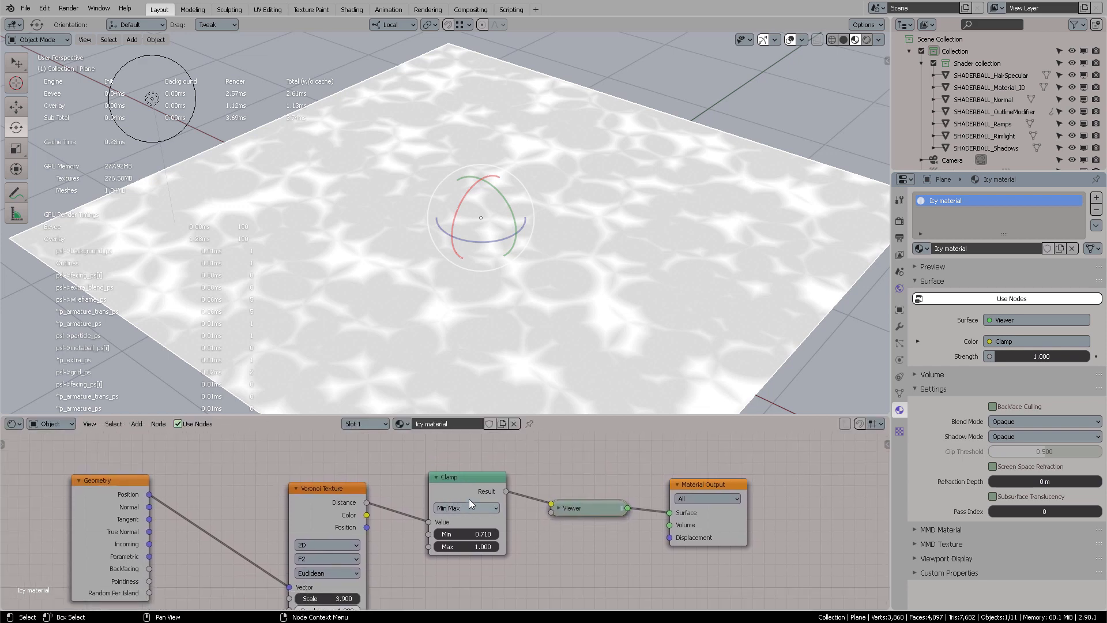
left_click_drag(472, 489, 475, 481)
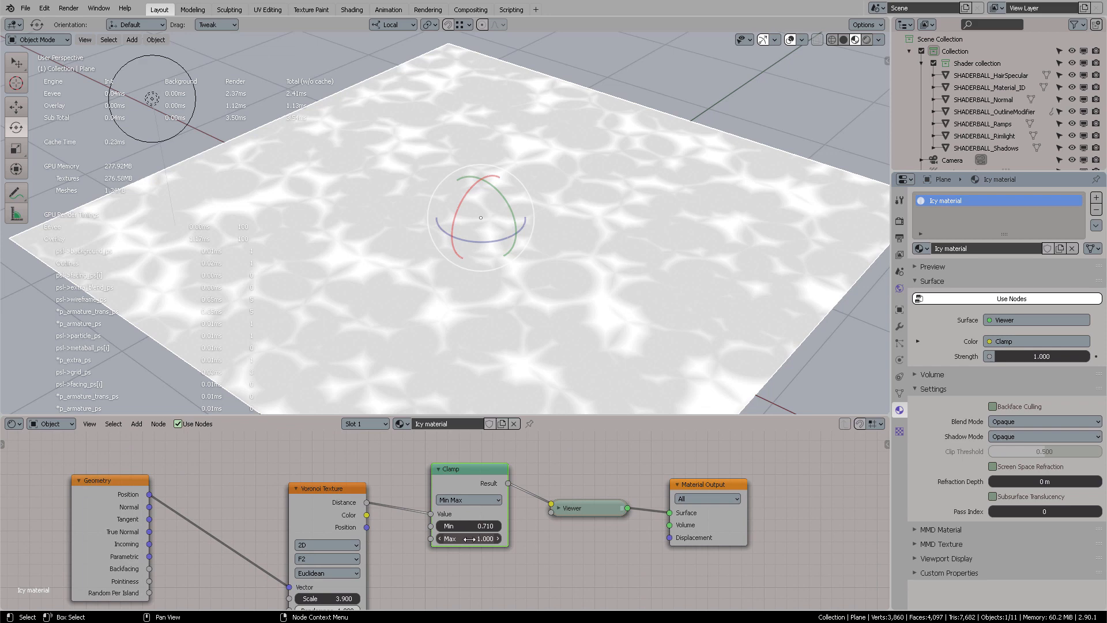
left_click(523, 548)
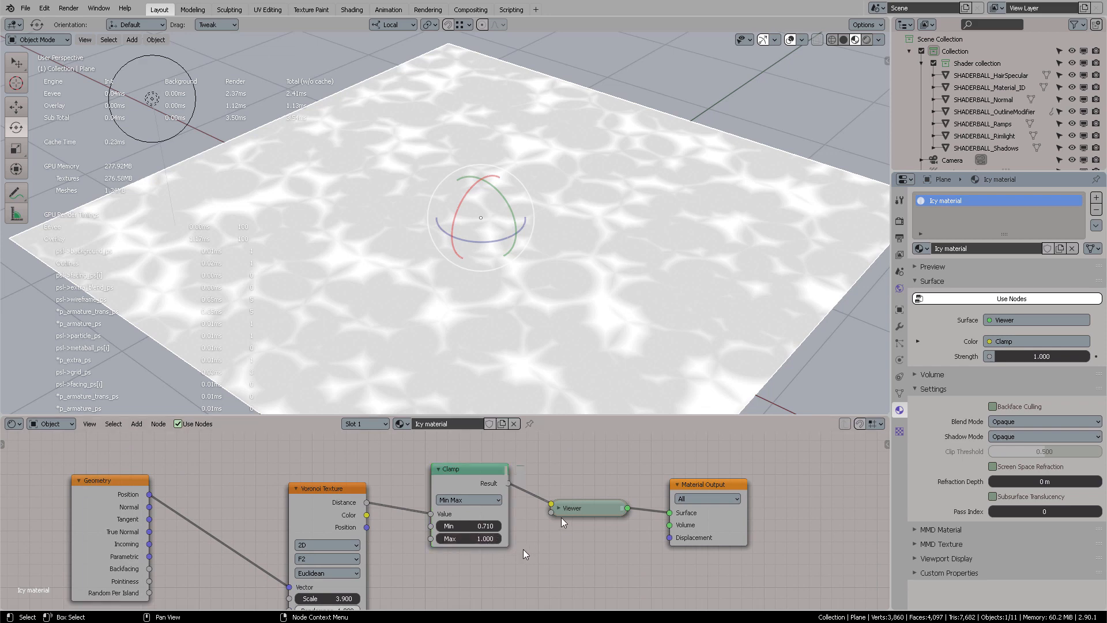
Step: Move the Material Output farther along the chain and detach the Viewer node to free space after the Clamp node
middle_click_drag(481, 517, 268, 536)
left_click_drag(483, 503, 649, 508)
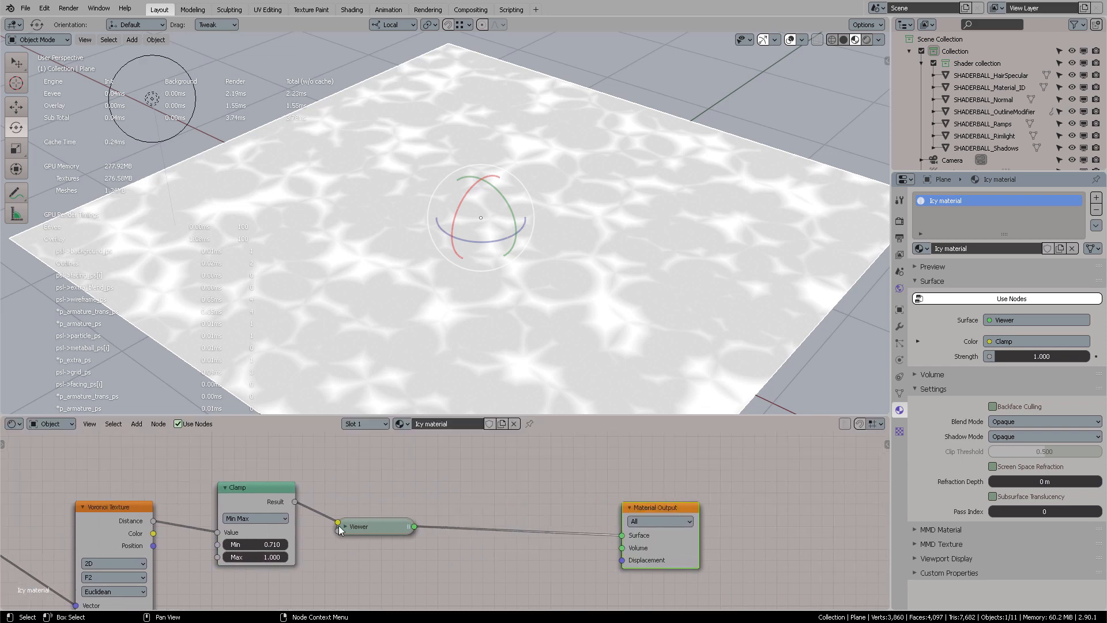
left_click_drag(376, 527, 547, 479)
Step: Add a ColorRamp node after the Clamp, link the Clamp Result to its Fac input, and preview it through the Viewer
key("shift+a")
mouse_move(455, 496)
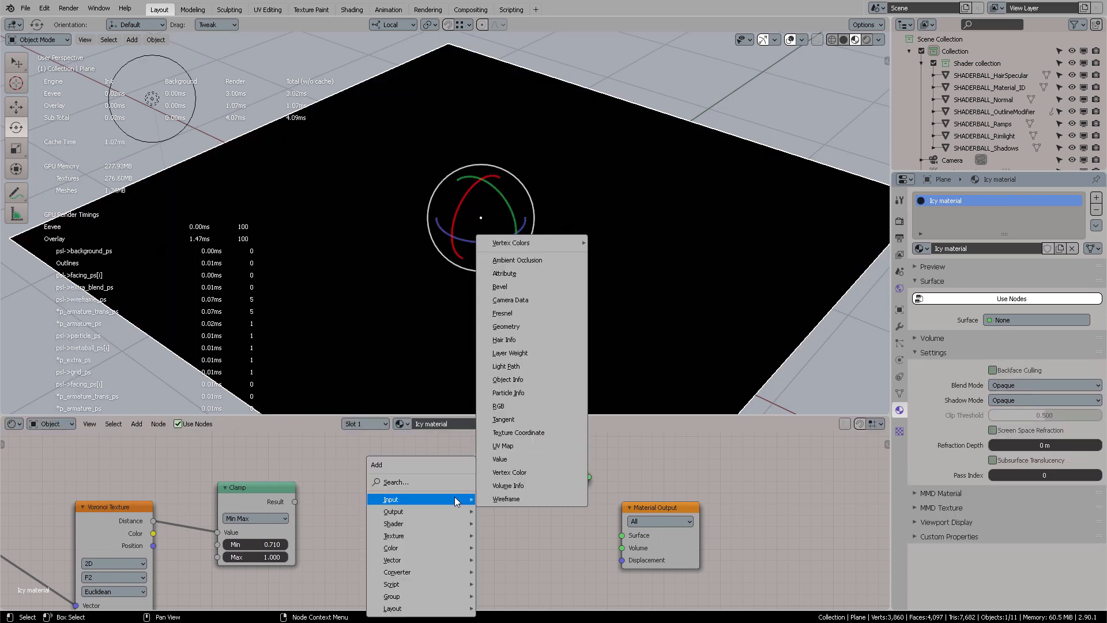
left_click(424, 479)
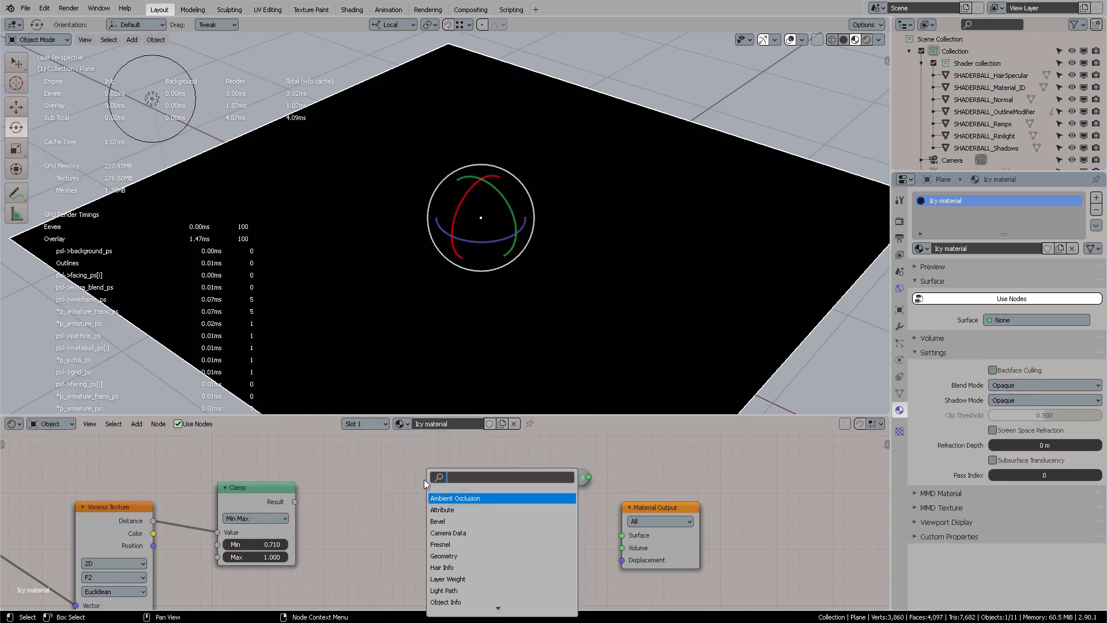
type("ramp")
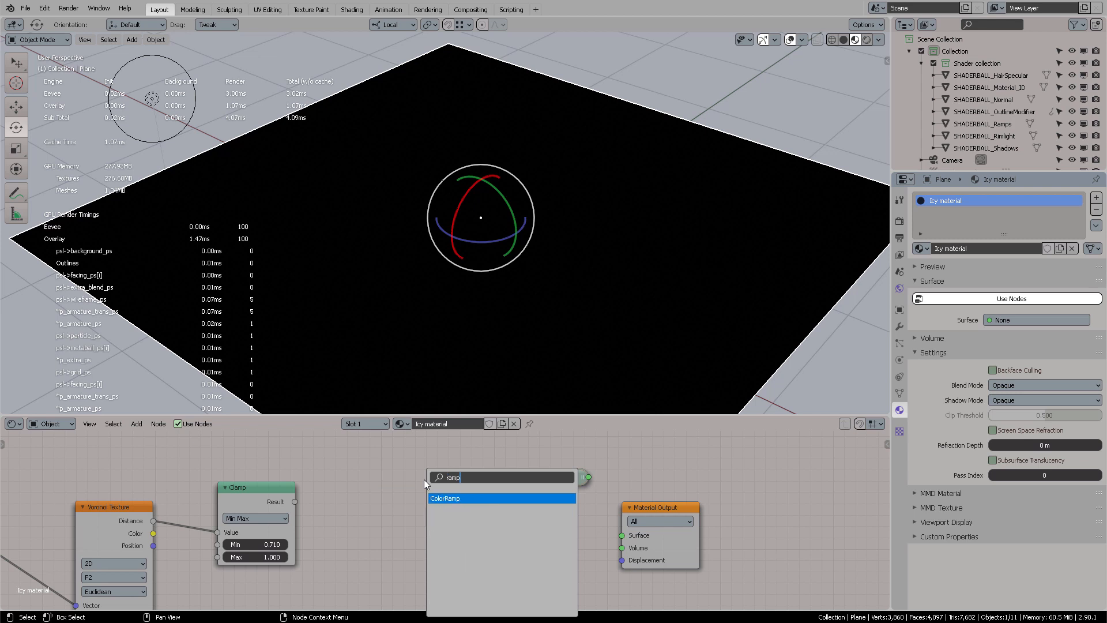
key("Return")
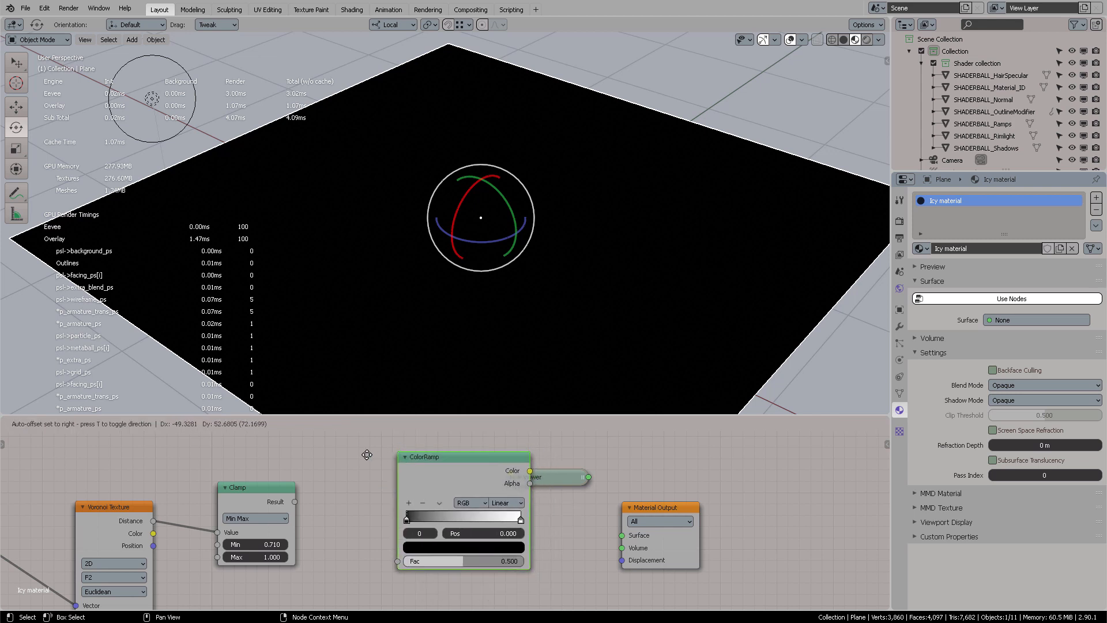
left_click(359, 455)
left_click_drag(294, 501, 368, 563)
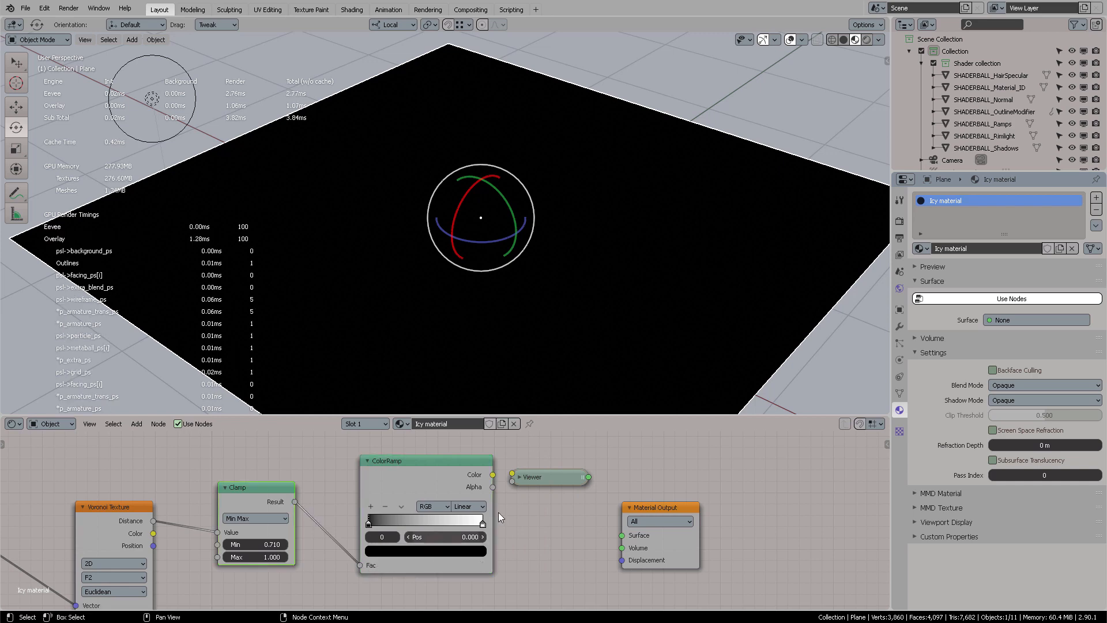
left_click(463, 470, "ctrl+shift")
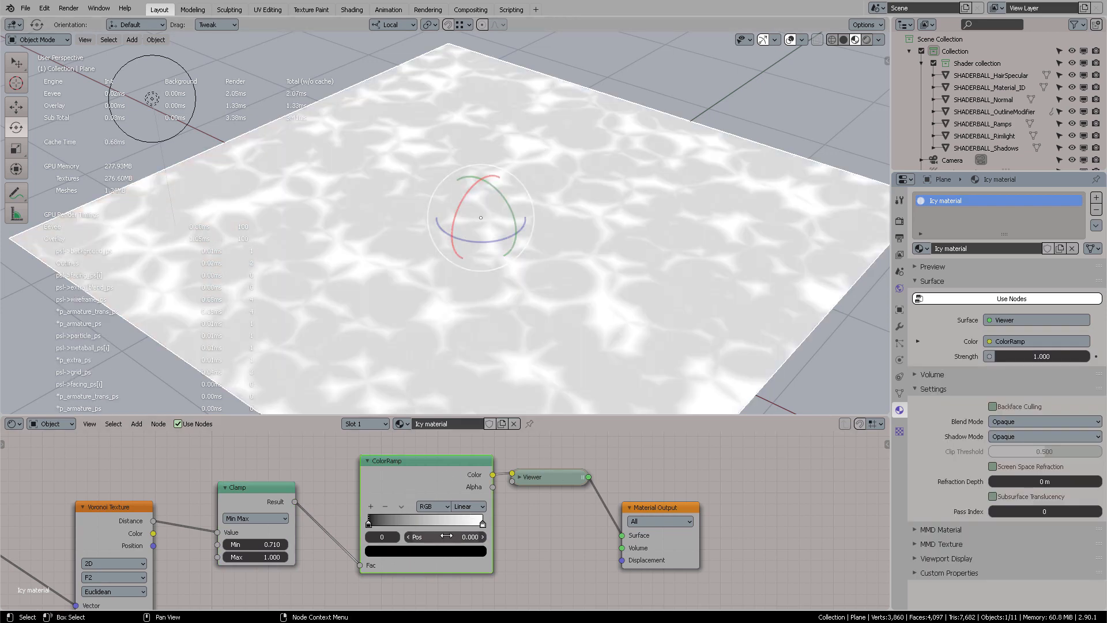
Step: Move the ColorRamp's white stop to 0.916 and set the interpolation to Constant
mouse_move(482, 523)
left_mouse_down()
mouse_move(444, 528)
mouse_move(474, 527)
left_mouse_up()
left_click(468, 506)
left_click(472, 570)
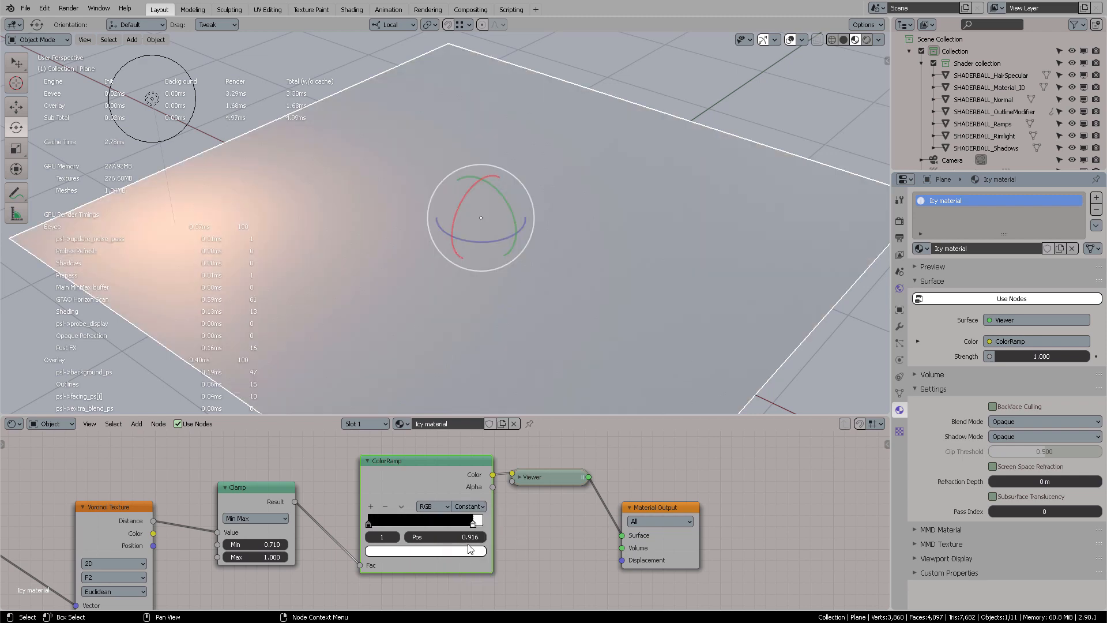
Step: Add a middle stop to the ColorRamp at position 0.790 and colour it mid grey
left_click(371, 505)
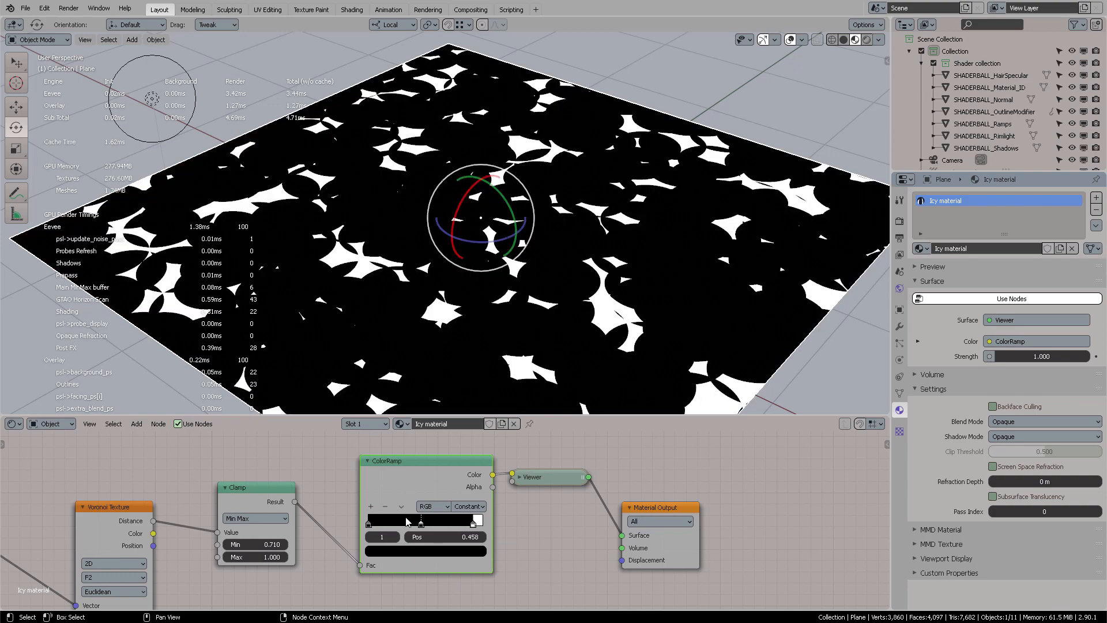
left_click_drag(421, 526, 458, 526)
left_click(459, 551)
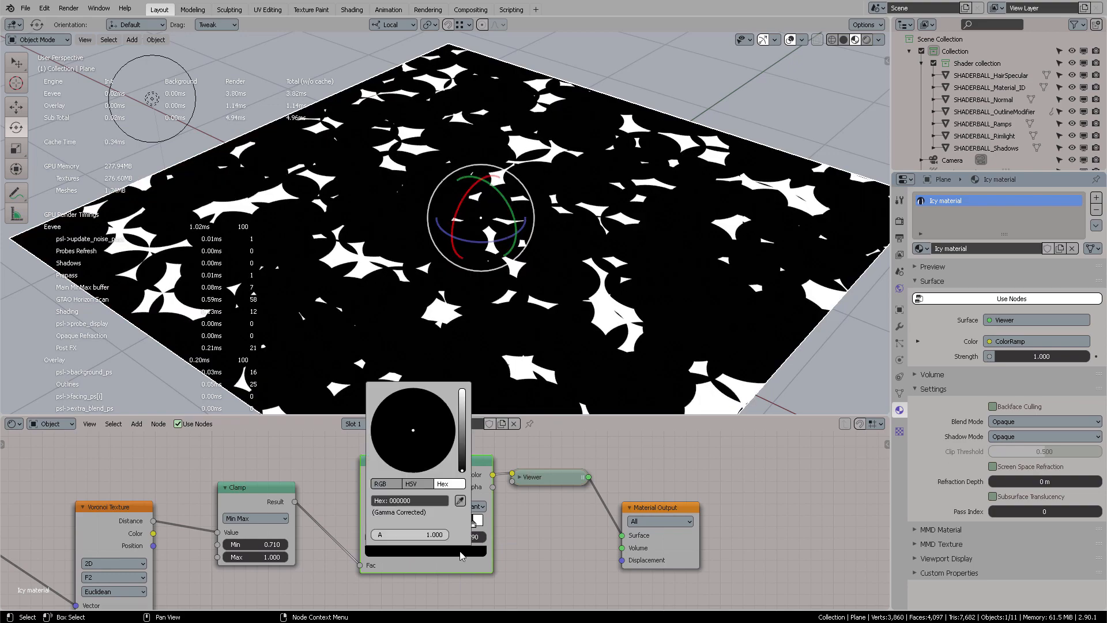
left_click(462, 453)
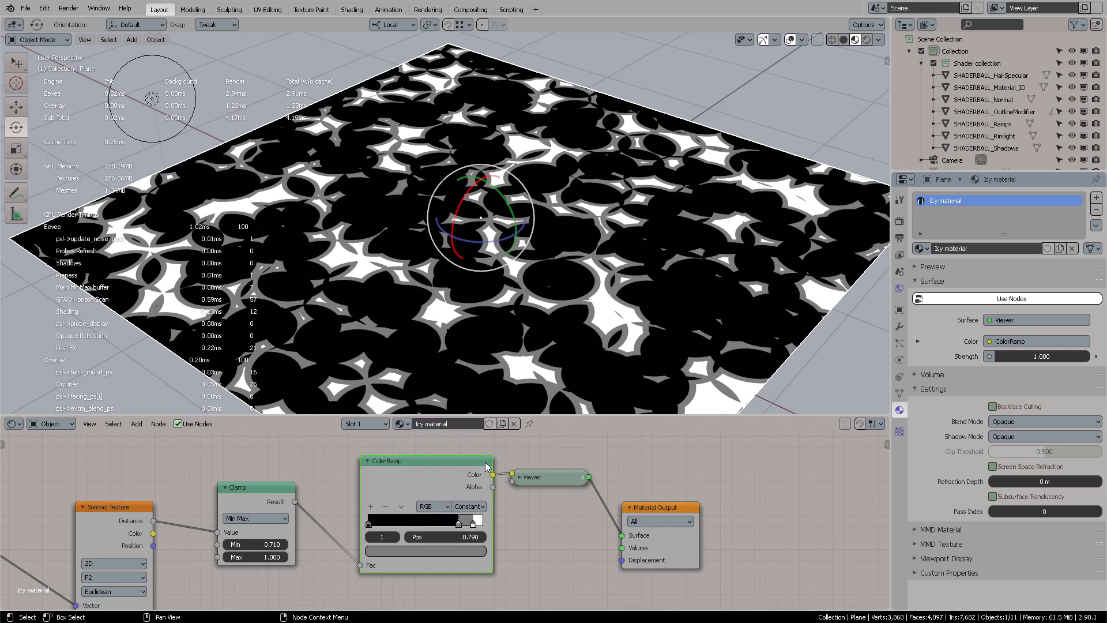
Step: Change the ColorRamp's first stop from black to a grey slightly lighter than the middle stop
left_click(369, 523)
left_click(383, 551)
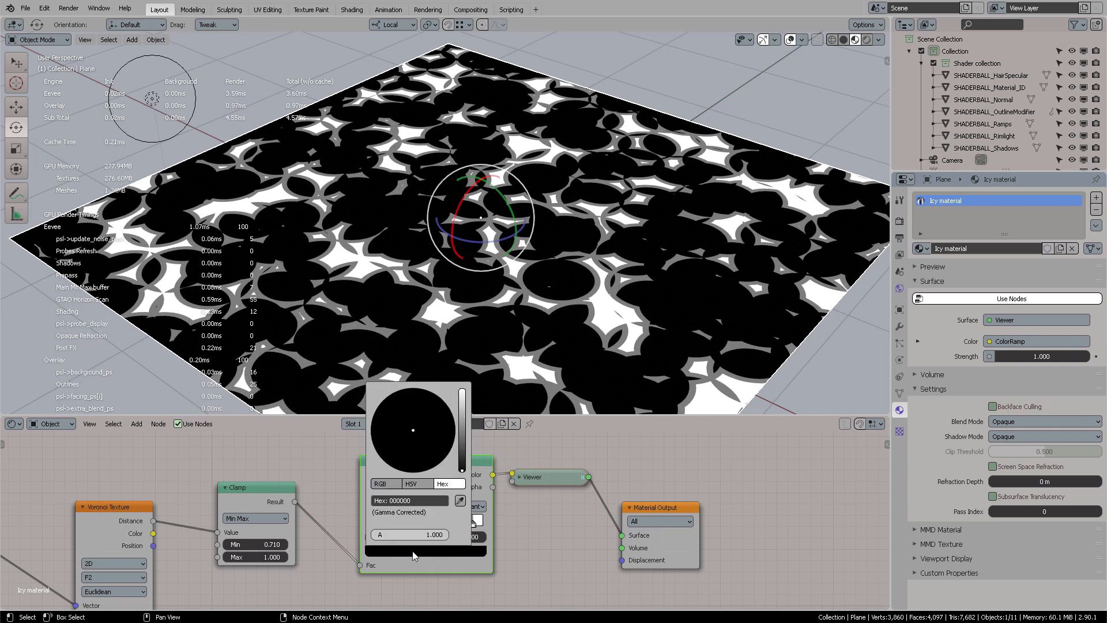
left_click(459, 440)
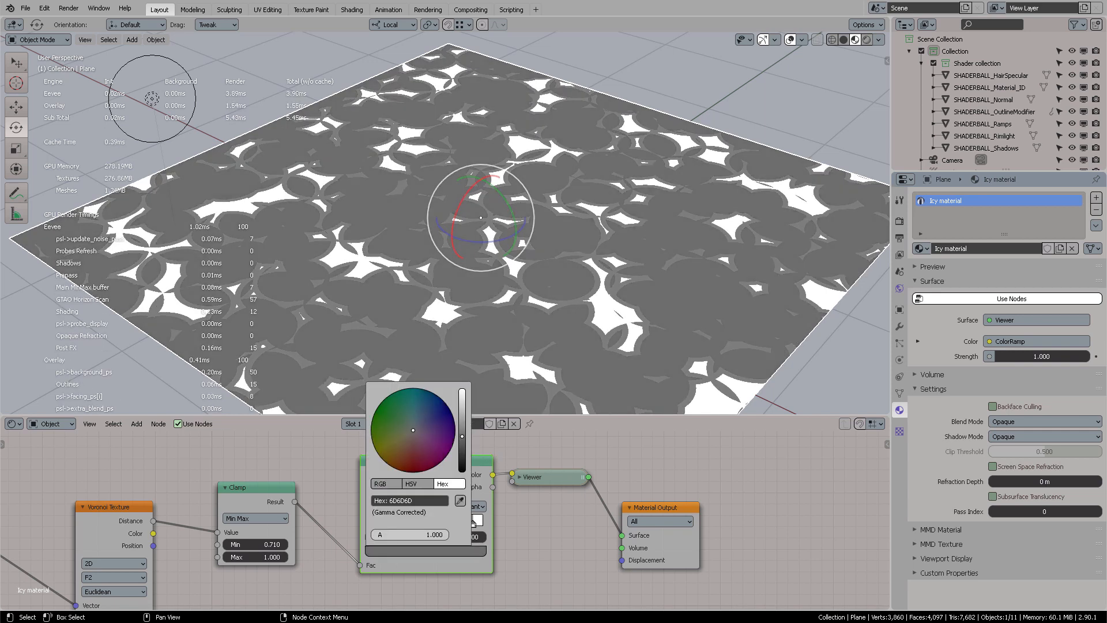
left_click_drag(461, 442, 461, 428)
Step: Move the ColorRamp's middle grey stop to position 0.825 to thin the darker outlines in the pattern
left_click(459, 523)
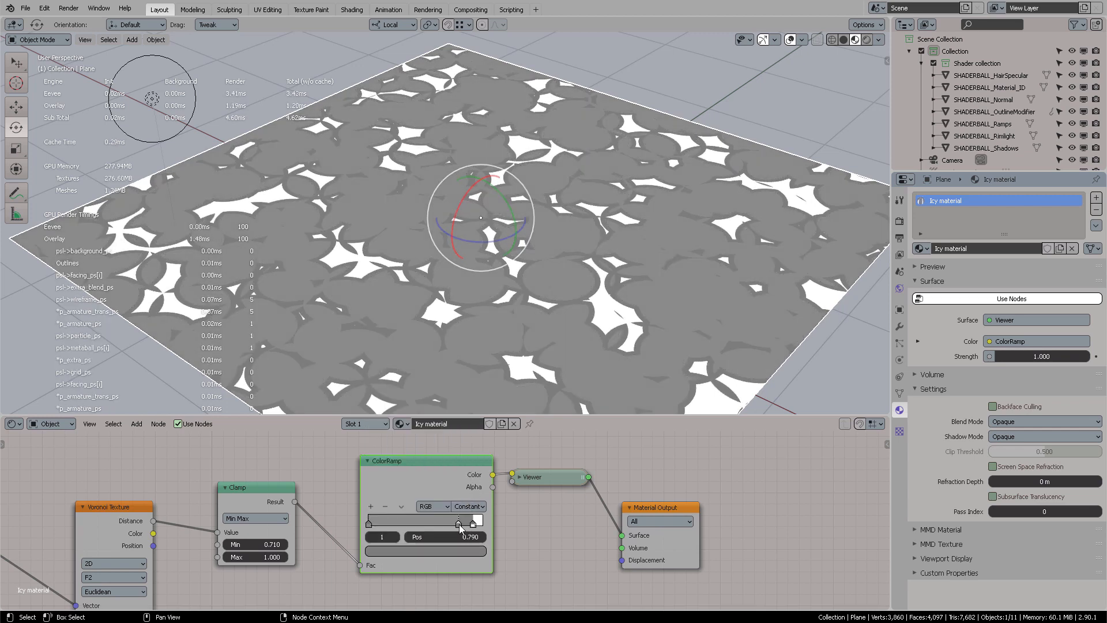
middle_click_drag(555, 183, 465, 262)
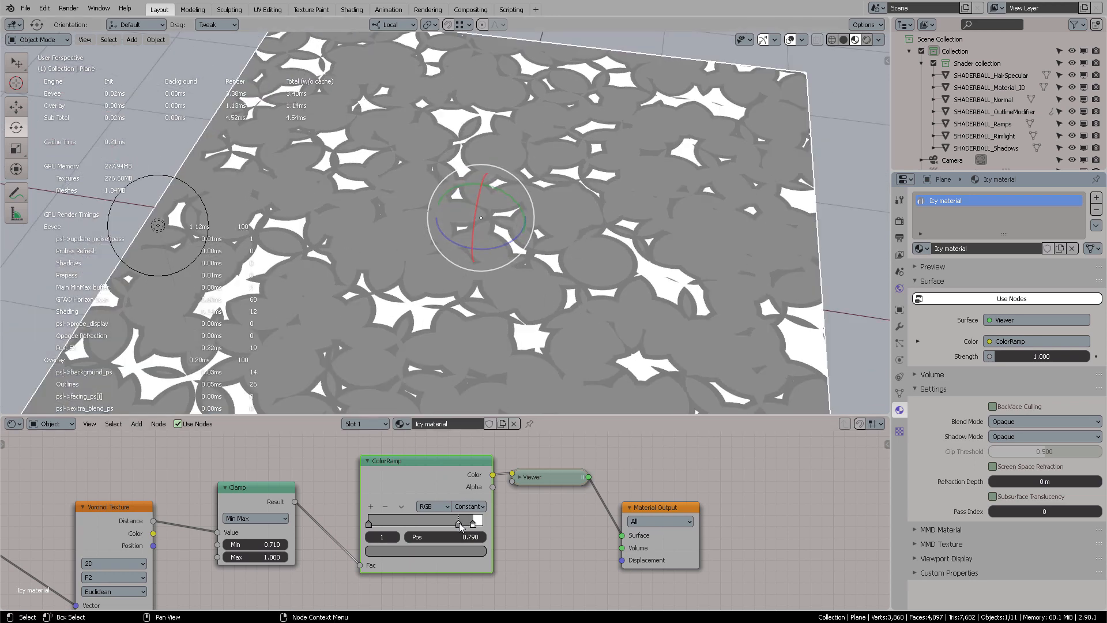
mouse_move(464, 521)
left_mouse_down()
mouse_move(450, 528)
mouse_move(464, 528)
left_mouse_up()
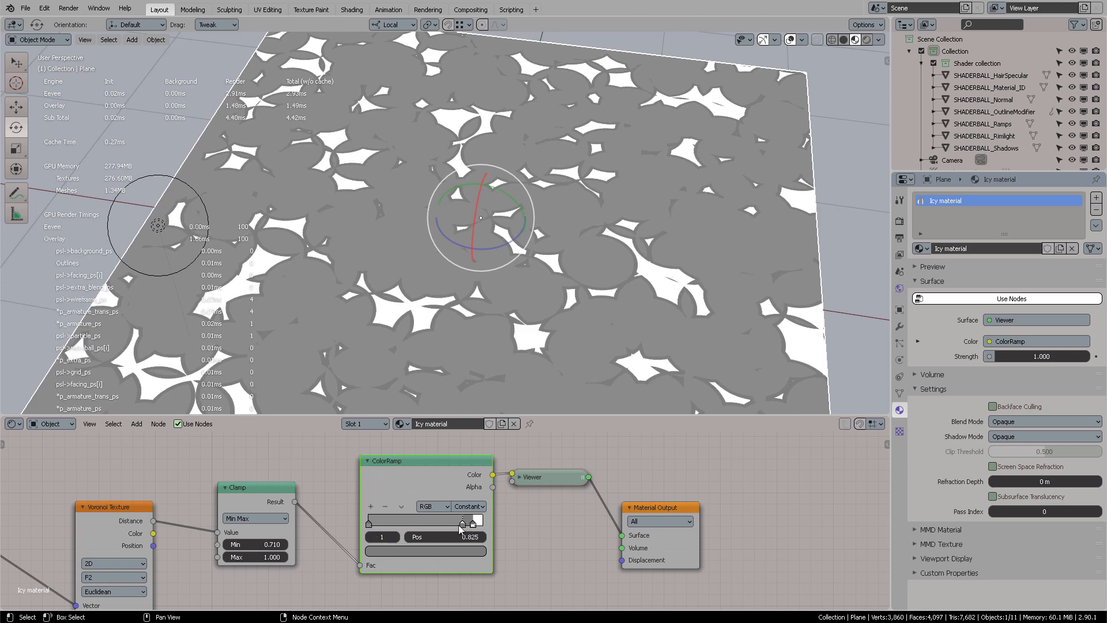
Step: Group the Voronoi Texture, Clamp and ColorRamp nodes together in a frame
left_click_drag(435, 523, 465, 525)
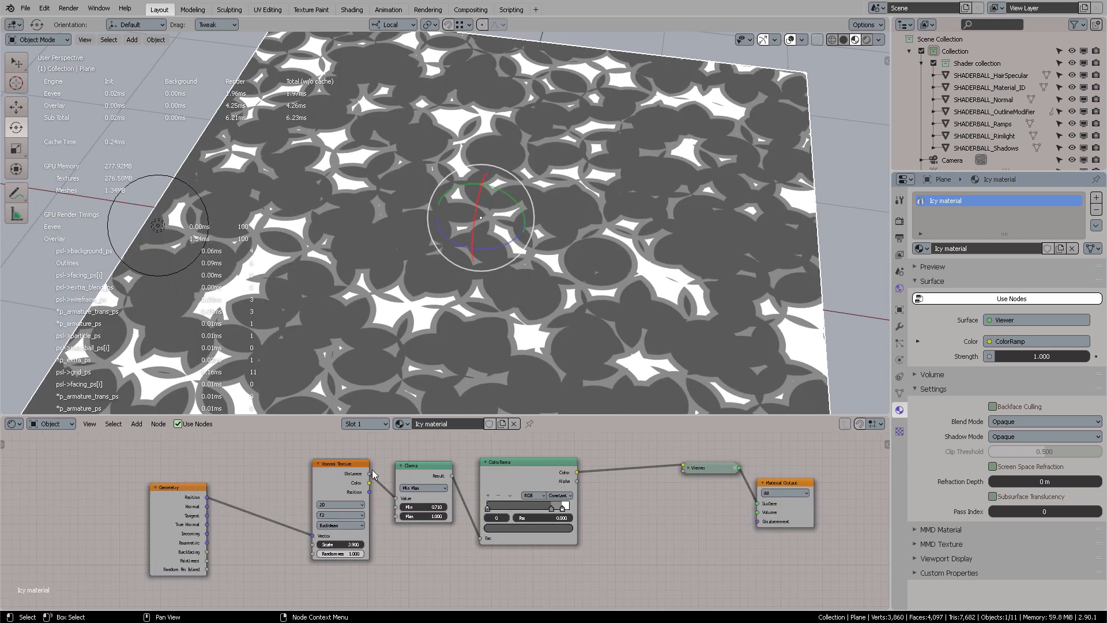
left_click_drag(335, 465, 332, 461)
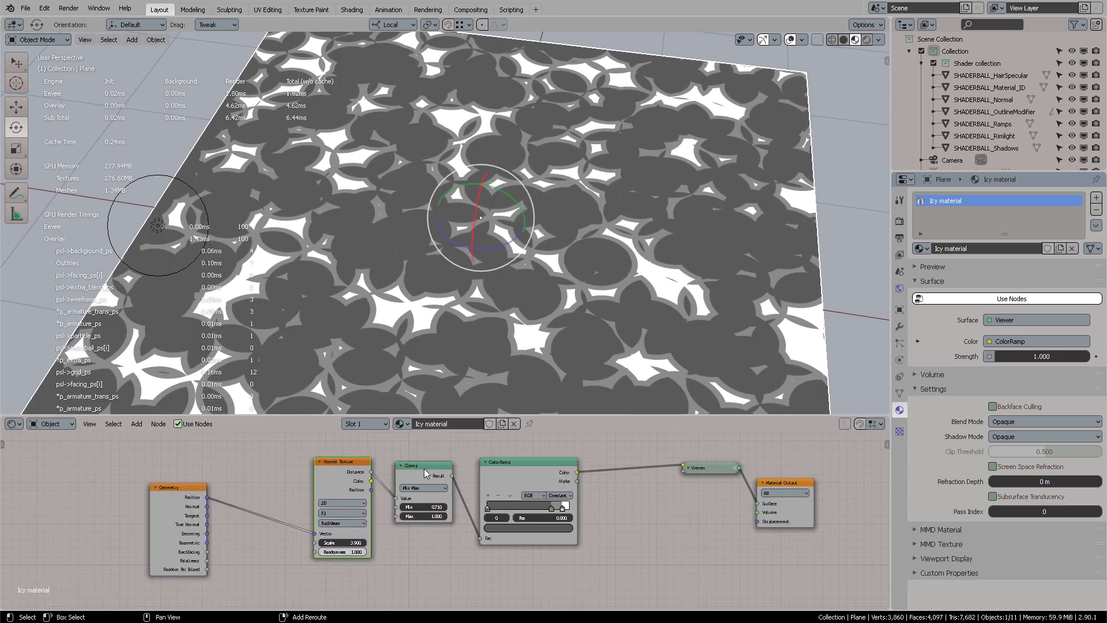
left_click(503, 475)
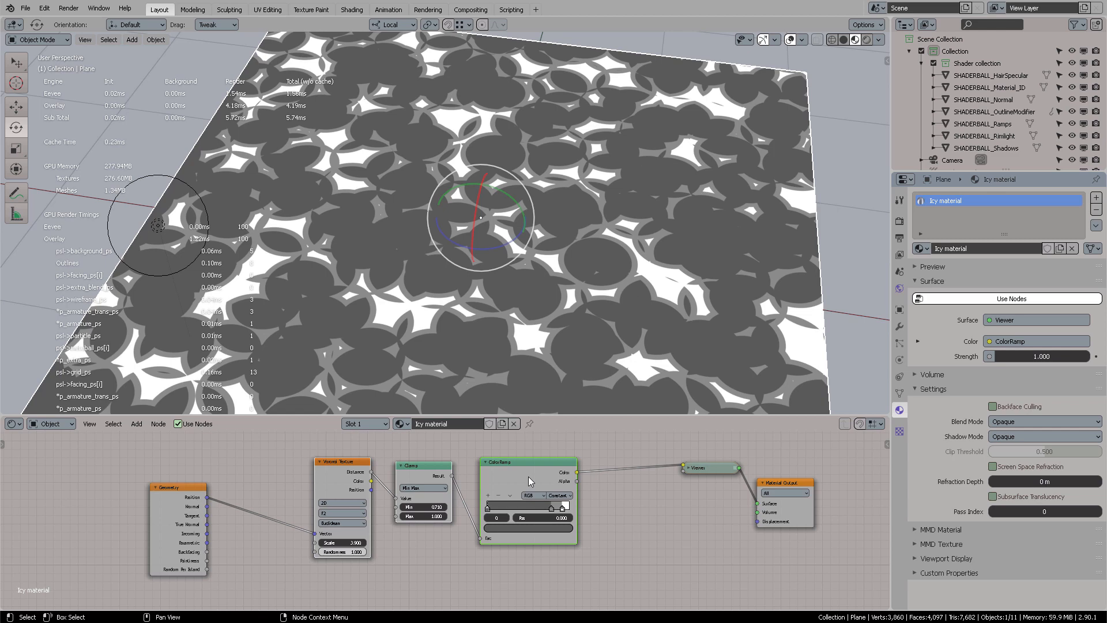
key("shift+p")
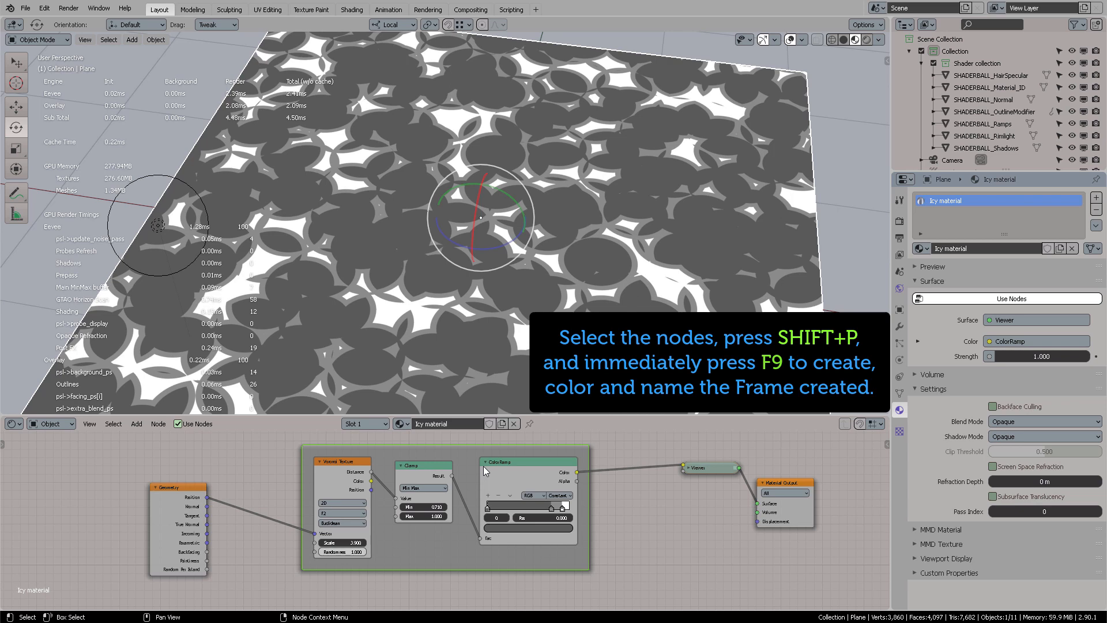
Step: Label the new frame "Chipped Dents"
key("F9")
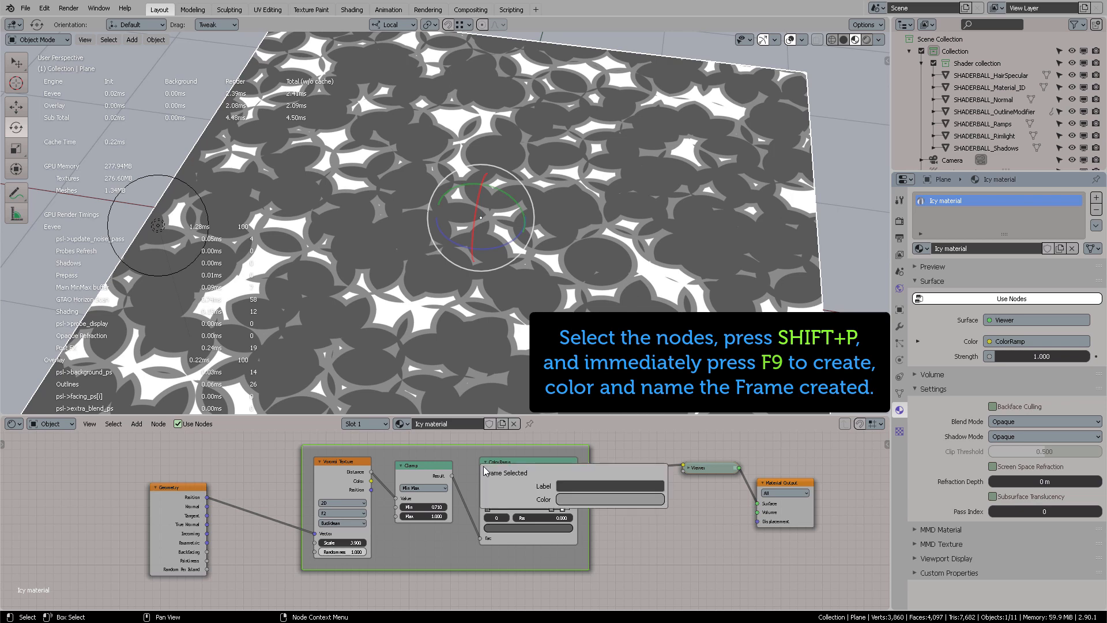
left_click(610, 485)
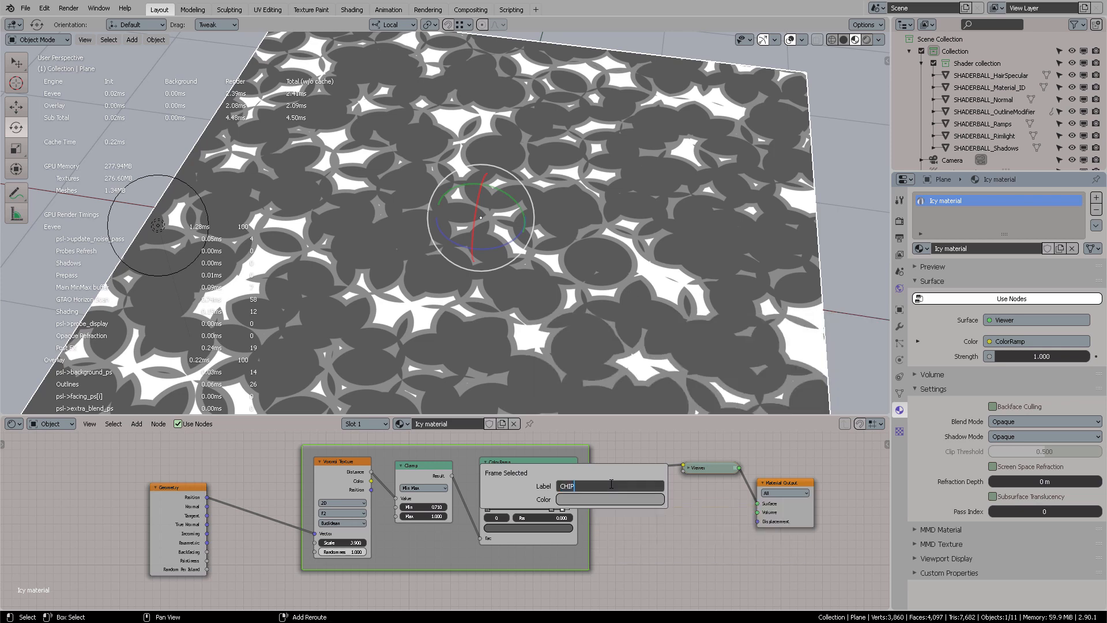
type("CHIPP")
key("BackSpace")
key("BackSpace")
key("BackSpace")
key("BackSpace")
type("hipped D")
type("ents")
key("Return")
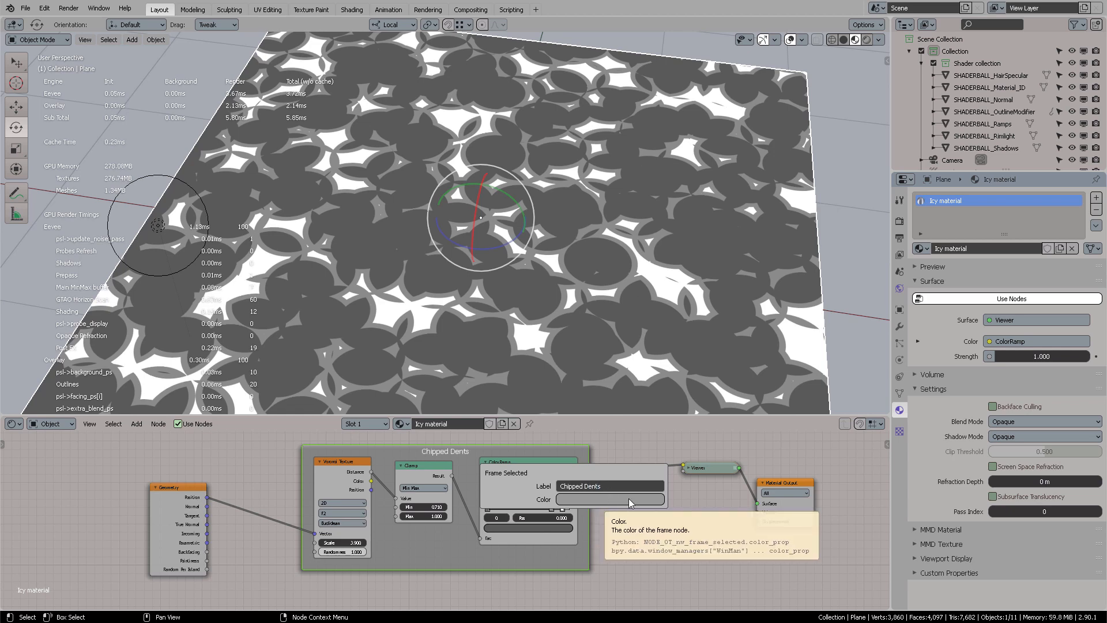
Step: Give the Chipped Dents frame a near-white colour and nudge it slightly along the node graph
left_click(628, 500)
left_click_drag(656, 375, 660, 338)
left_click_drag(660, 341, 663, 345)
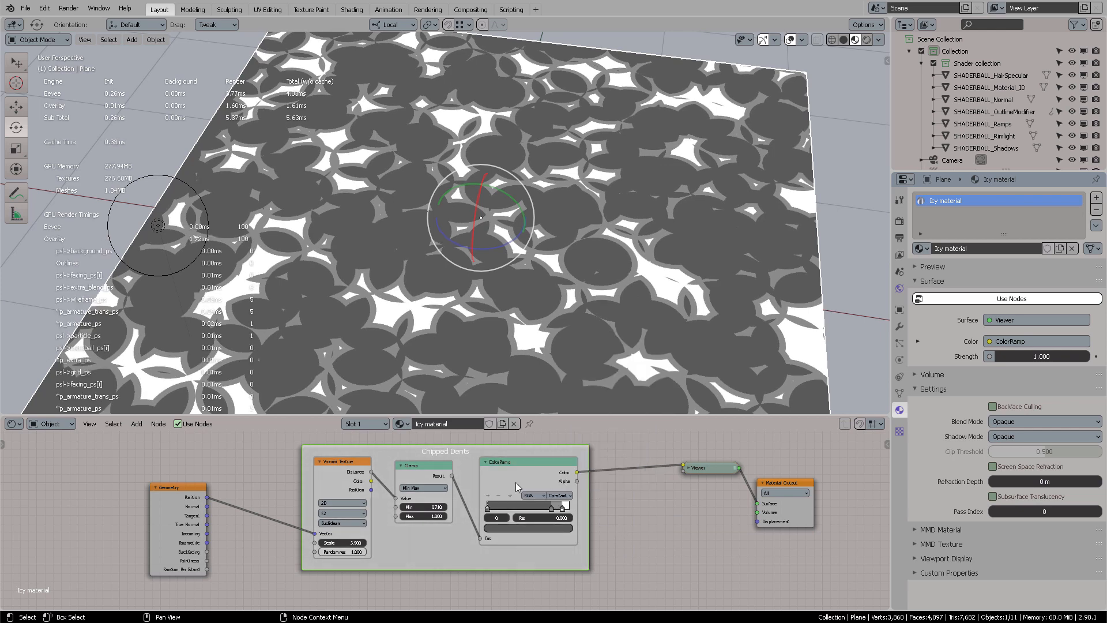
left_click_drag(467, 459, 469, 459)
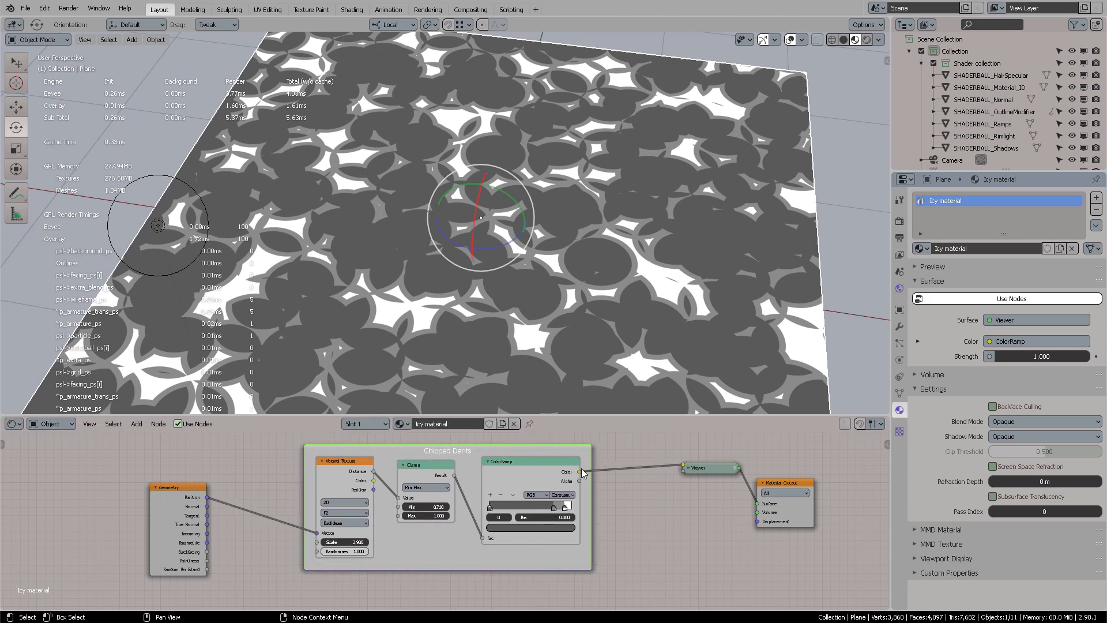
Step: Show the Chipped Dents frame's item properties and make the node editor area taller
key("n")
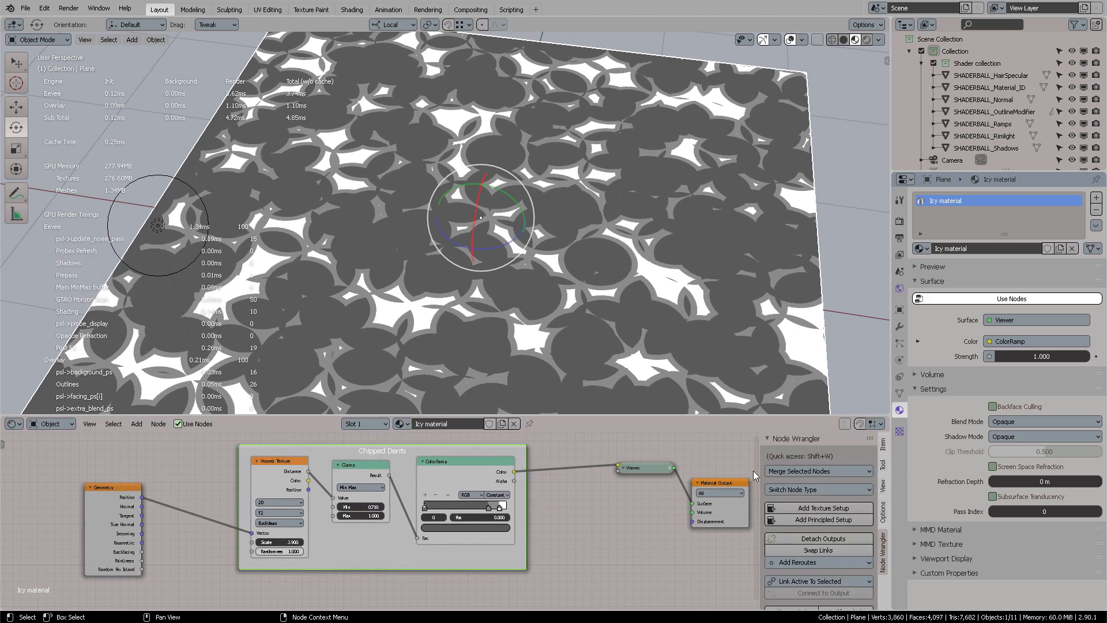
left_click(886, 463)
left_click(883, 446)
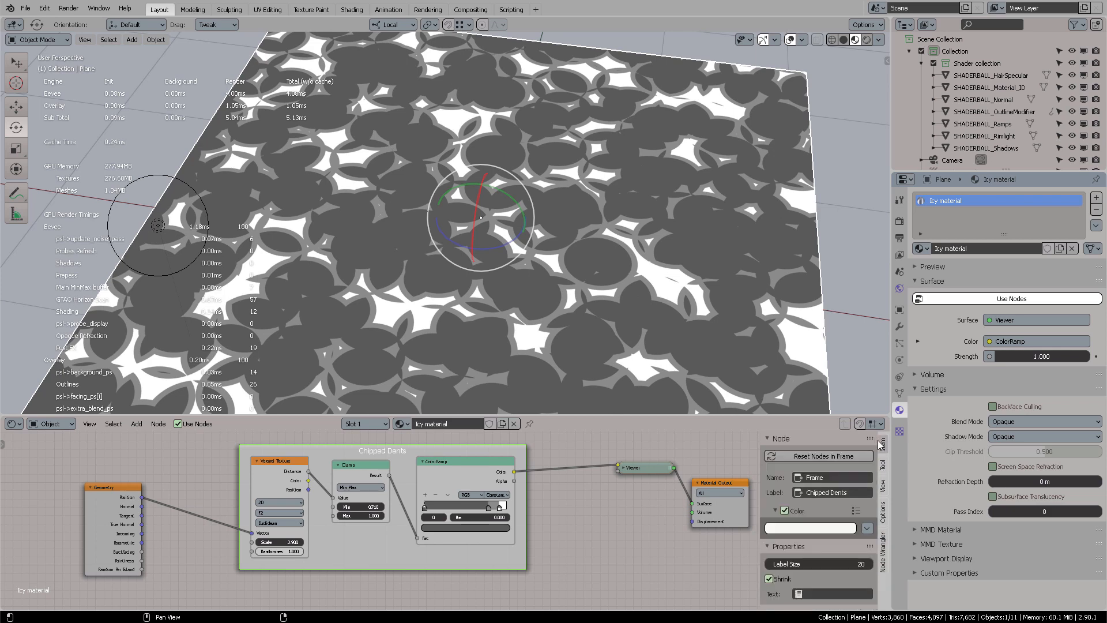
left_click_drag(786, 414, 786, 354)
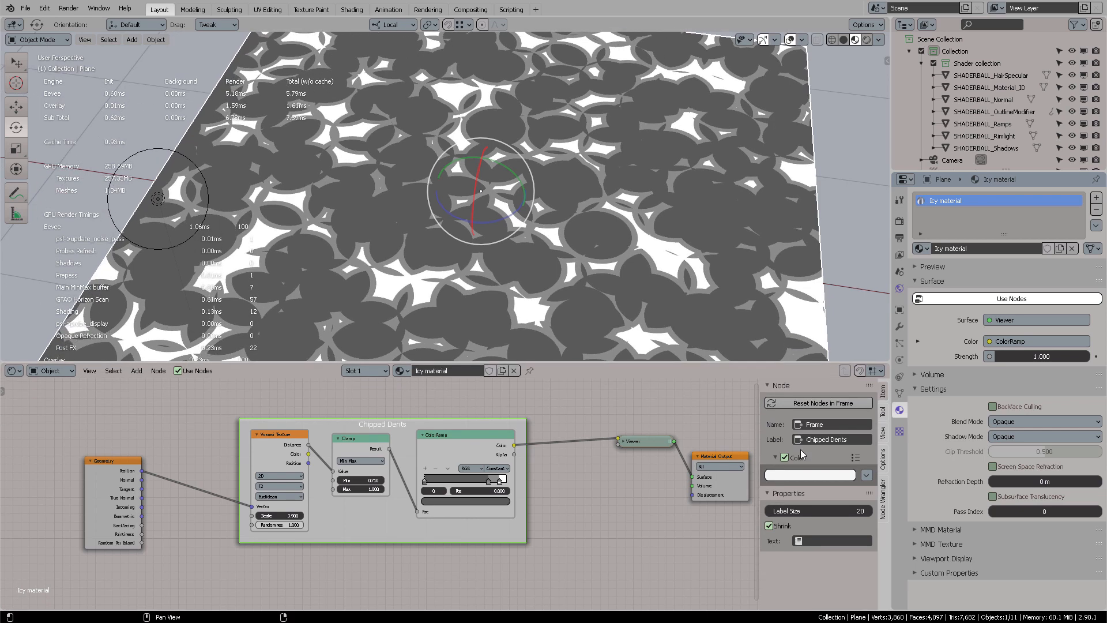
Step: Turn off Shrink for the Chipped Dents frame, then widen the frame and shift the nodes inside it to leave more margin
left_click(769, 526)
left_click(769, 525)
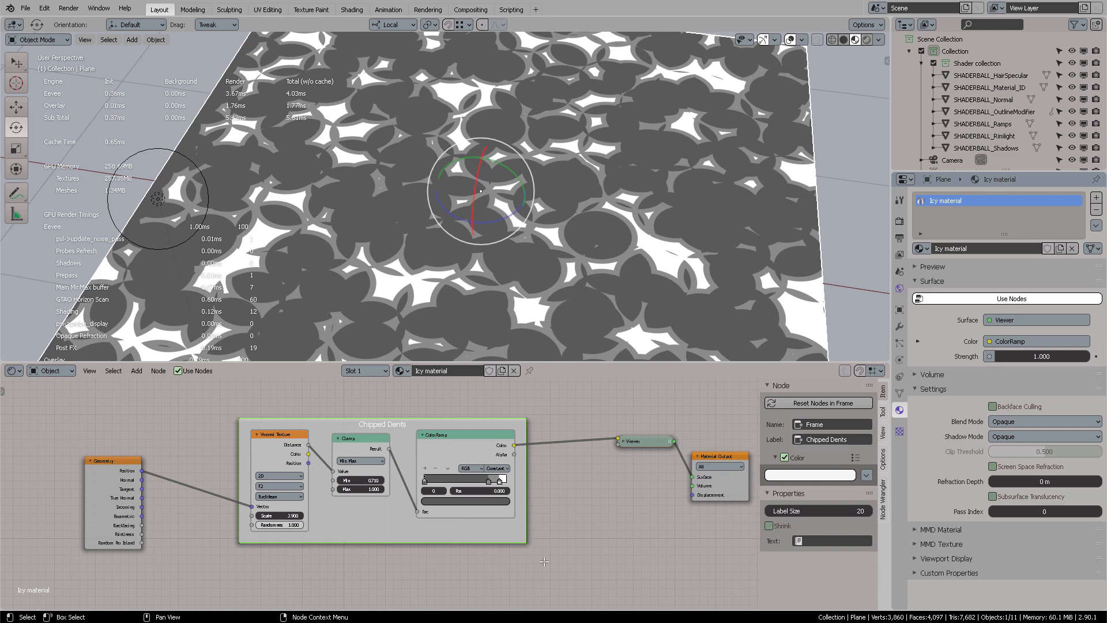
left_click_drag(544, 561, 559, 533)
left_click_drag(490, 438, 499, 441)
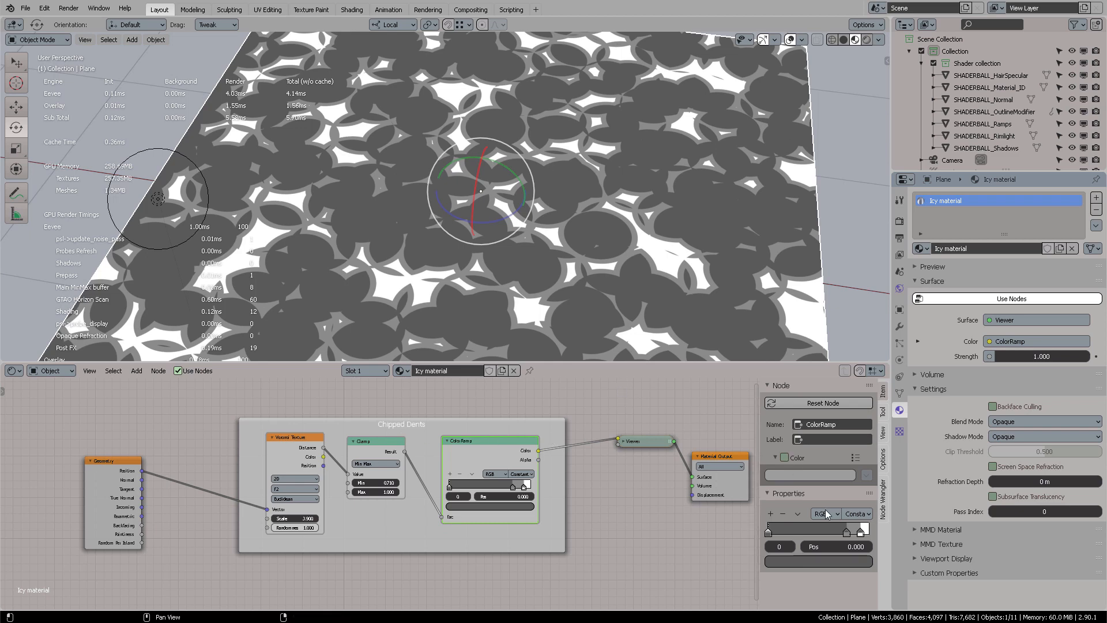
Step: Set the Chipped Dents frame's label size to 35
left_click(506, 429)
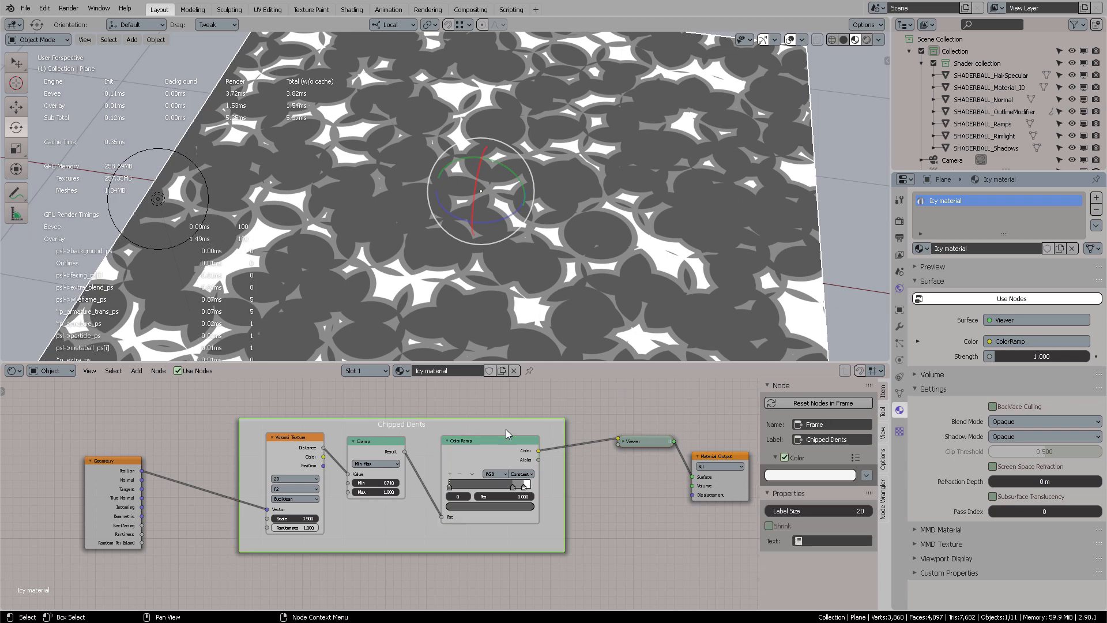
left_click(820, 510)
type("35")
key("Return")
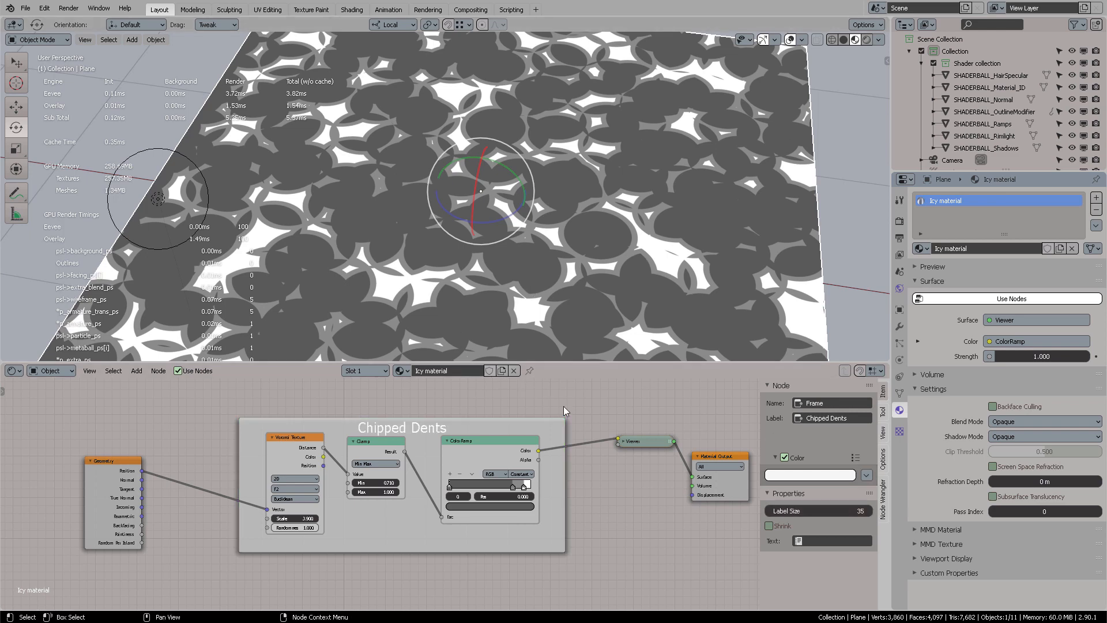
Step: Name the frame node "Chipped Dents" to match its label and shift it slightly closer to the Viewer node
left_click(807, 424)
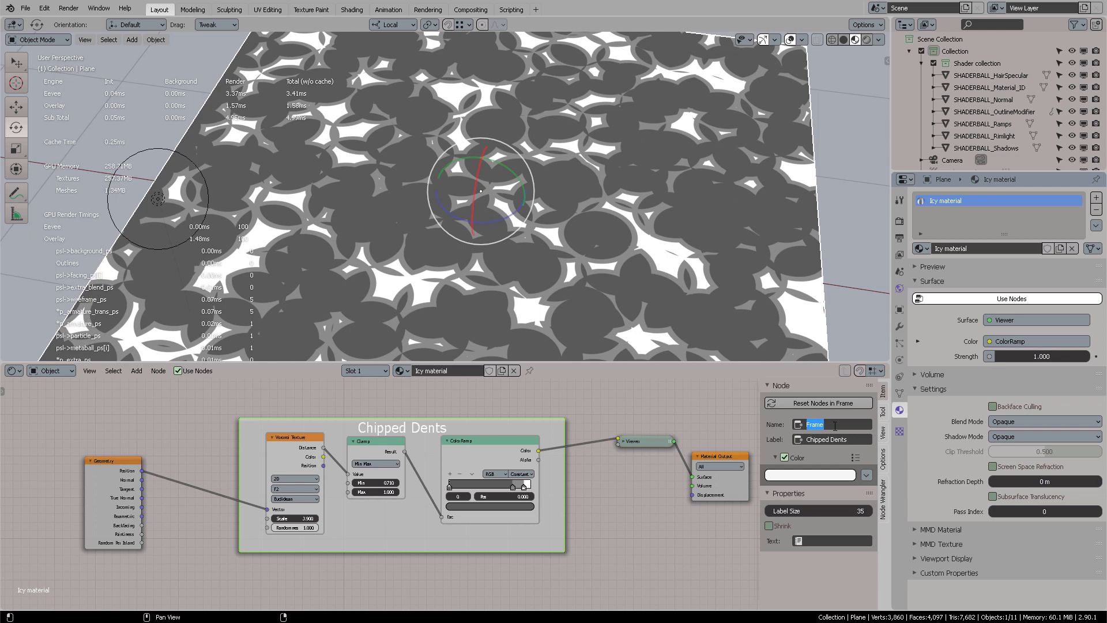
type("Chipped Dents")
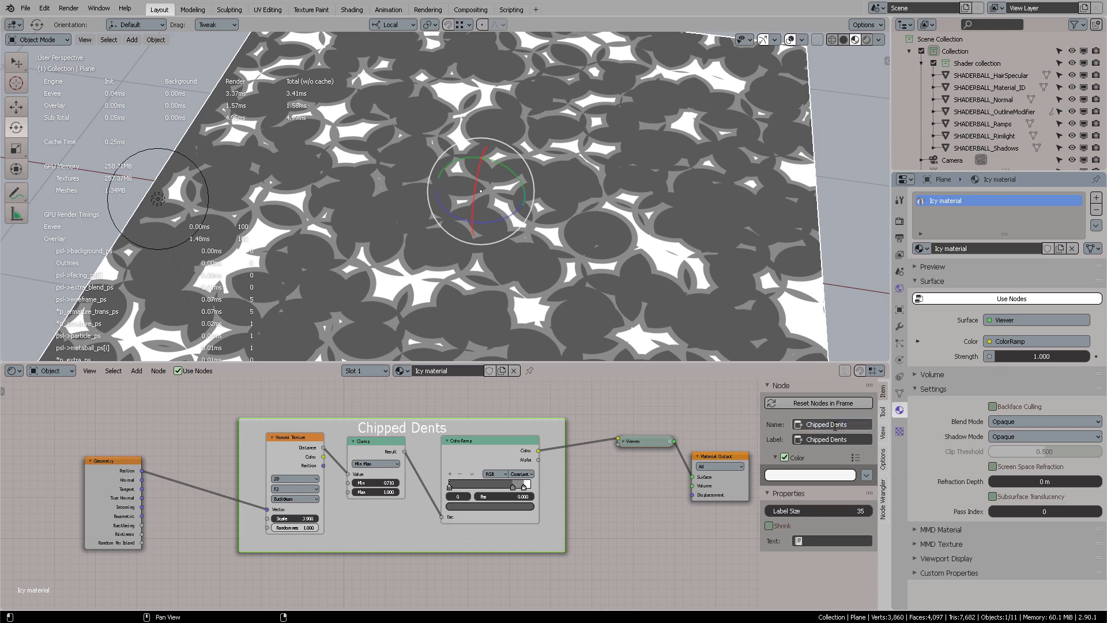
key("Return")
left_click(513, 403)
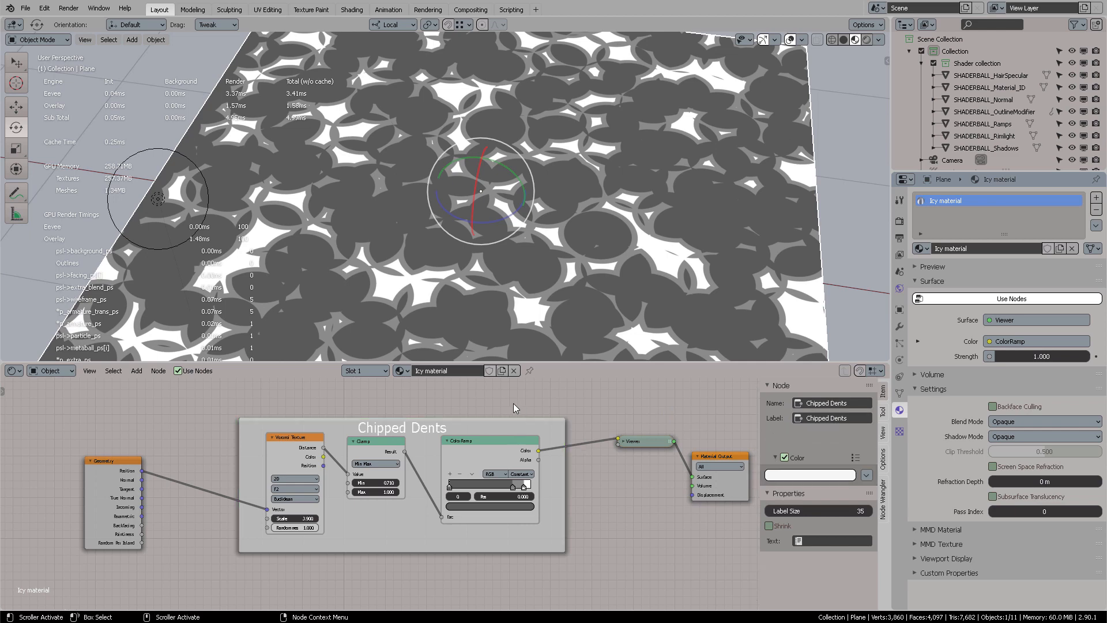
mouse_move(423, 421)
left_mouse_down()
mouse_move(424, 435)
mouse_move(473, 430)
mouse_move(438, 444)
mouse_move(434, 413)
mouse_move(445, 465)
mouse_move(421, 408)
mouse_move(438, 433)
left_mouse_up()
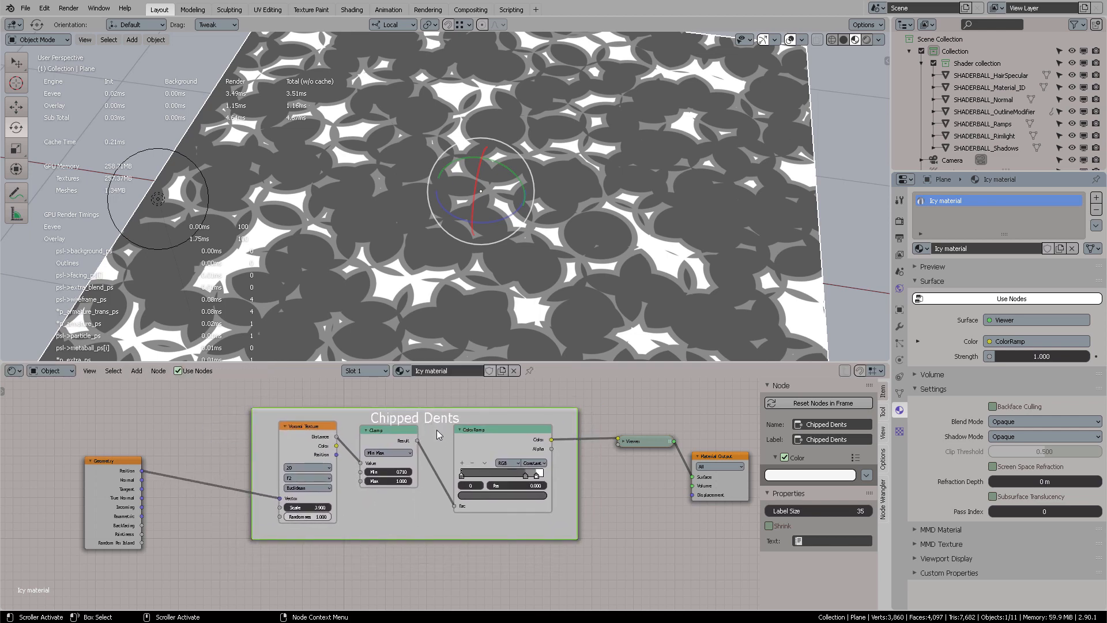
Step: Add a Mapping node in the empty space below the Chipped Dents frame
middle_click_drag(439, 435, 461, 416)
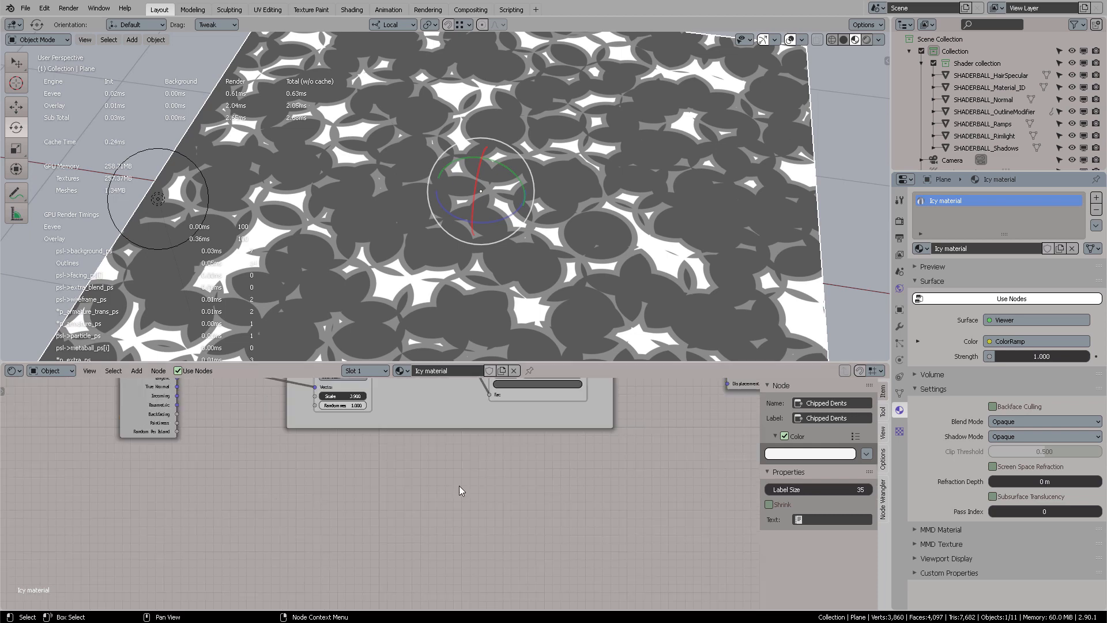
key("shift+a")
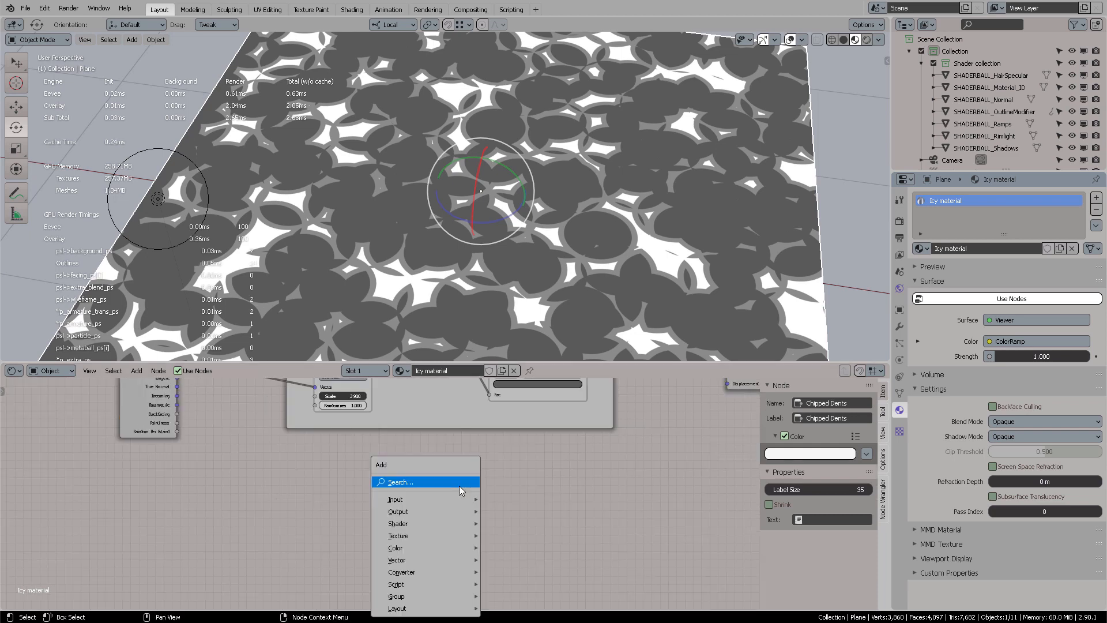
left_click(459, 484)
type("mapping")
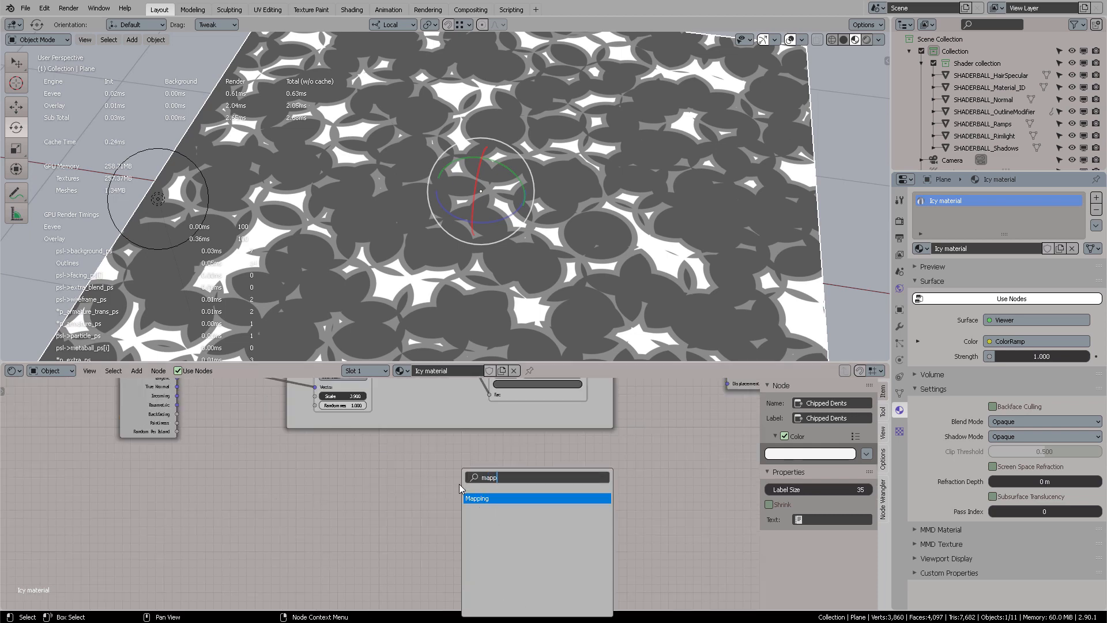
key("Return")
left_click(441, 447)
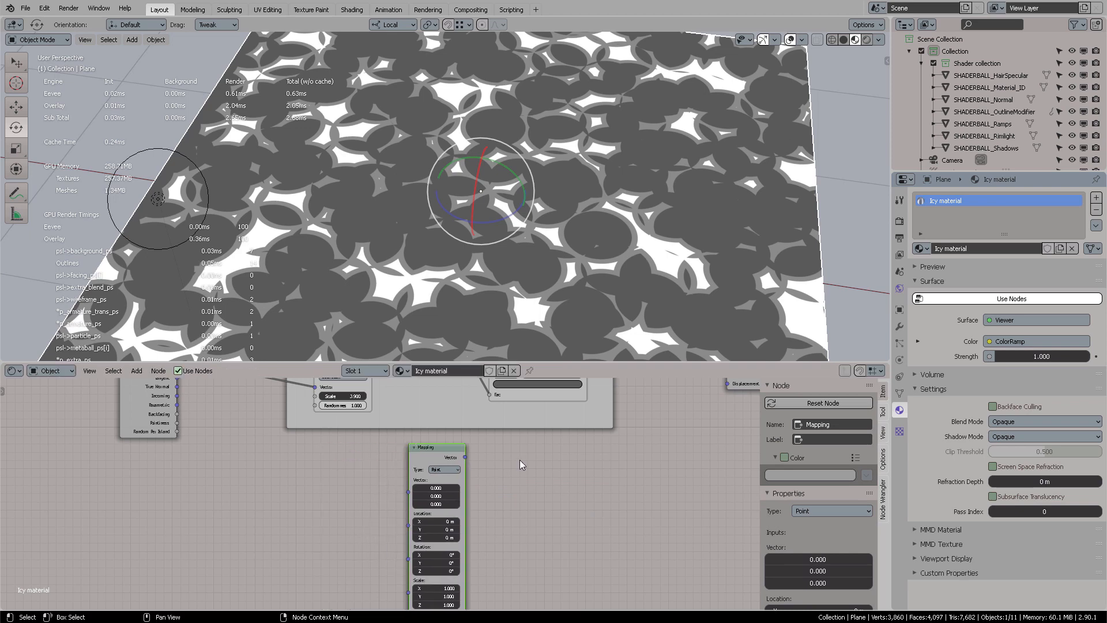
Step: Connect the Geometry node's Position output to the Mapping node's Vector input
middle_click_drag(520, 458, 563, 472)
scroll(552, 493, "down", 1)
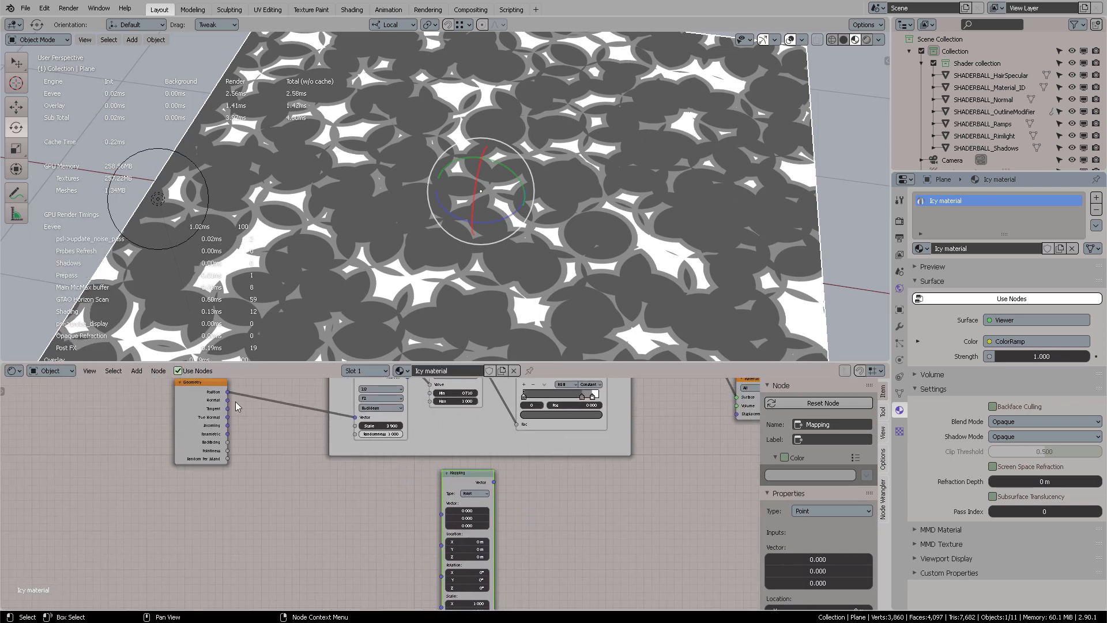
left_click_drag(227, 390, 442, 518)
scroll(516, 492, "up", 1)
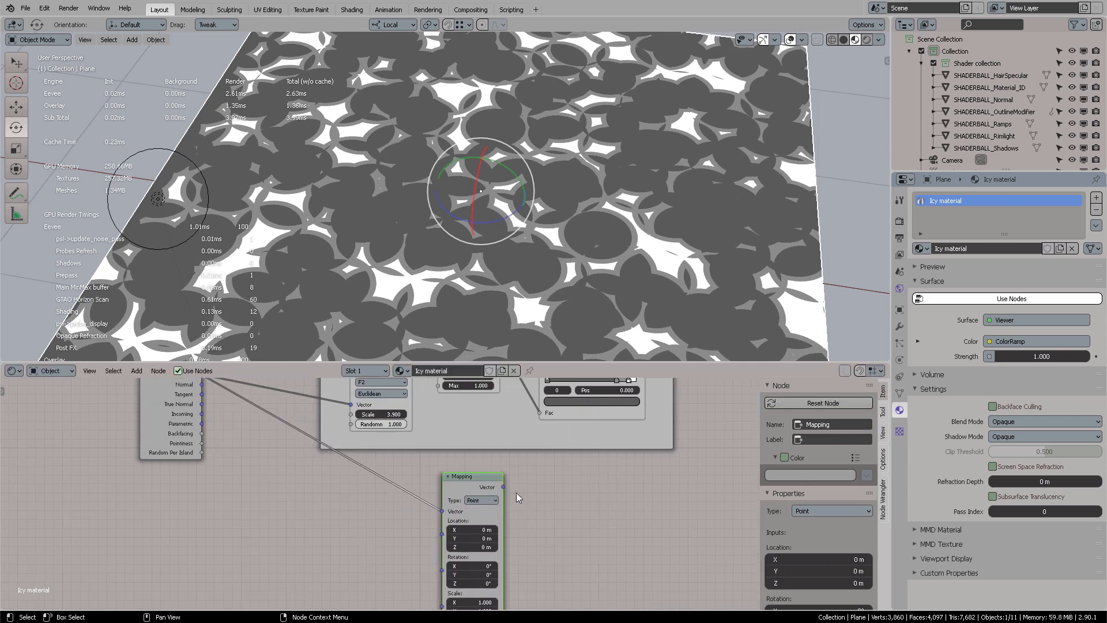
Step: Sketch a temporary annotation beside the Mapping node: a divided box with an arrow through it, plus an arrow pointing at the node
middle_click_drag(551, 482, 515, 442)
left_click_drag(420, 442, 418, 455)
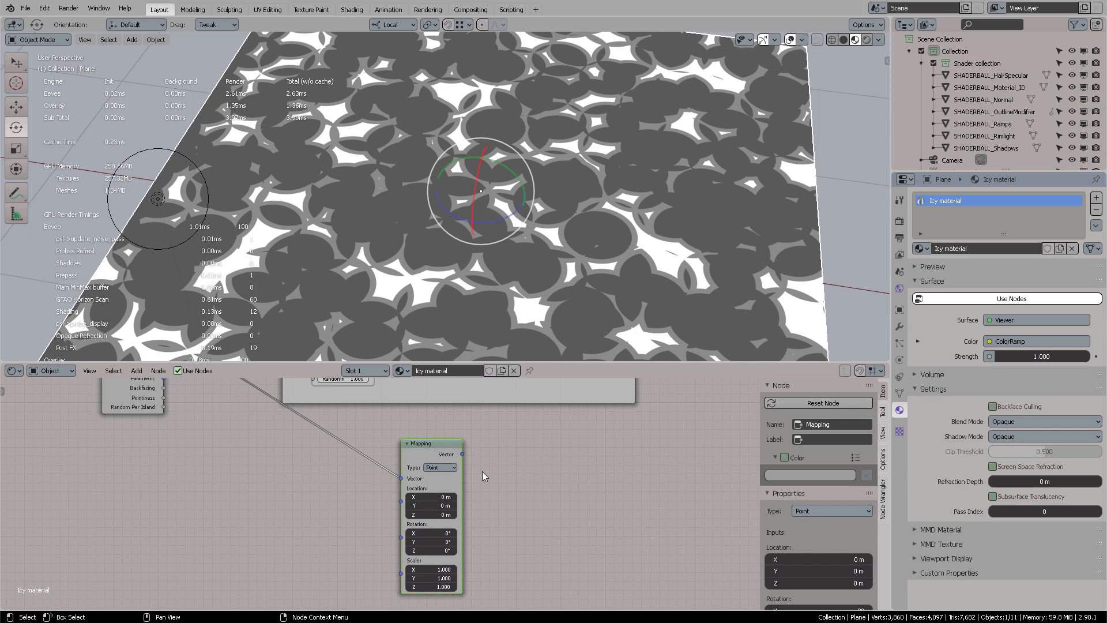
mouse_move(498, 443)
left_mouse_down()
mouse_move(700, 510)
mouse_move(721, 432)
mouse_move(491, 452)
left_mouse_up()
left_click_drag(578, 439, 598, 503)
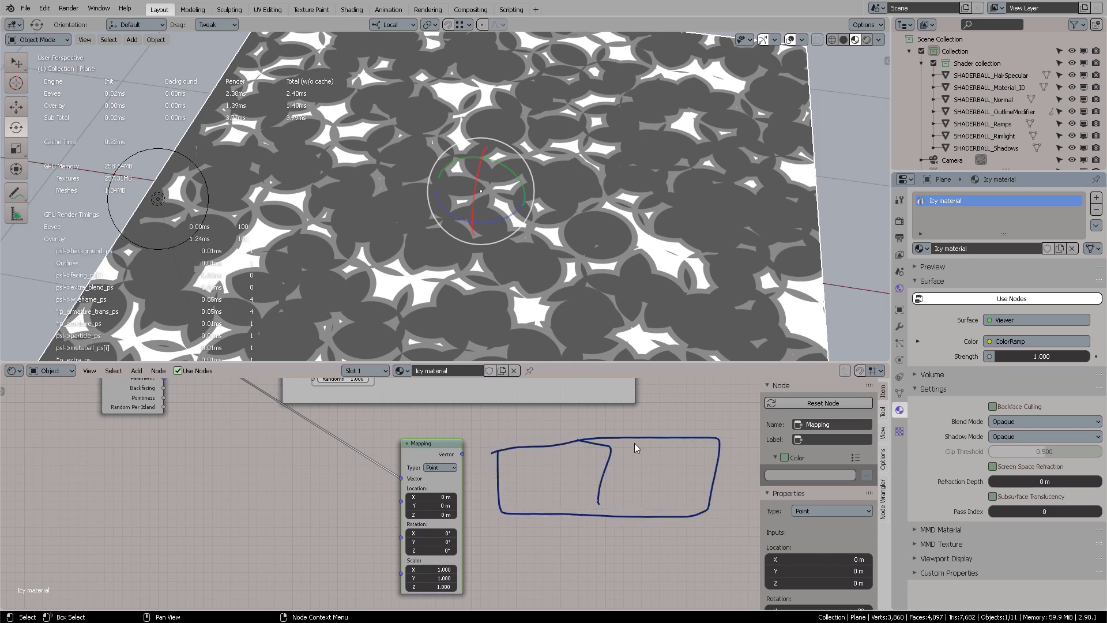
mouse_move(639, 441)
left_mouse_down()
mouse_move(616, 496)
mouse_move(637, 508)
left_mouse_up()
mouse_move(564, 466)
left_mouse_down()
mouse_move(645, 472)
mouse_move(643, 488)
left_mouse_up()
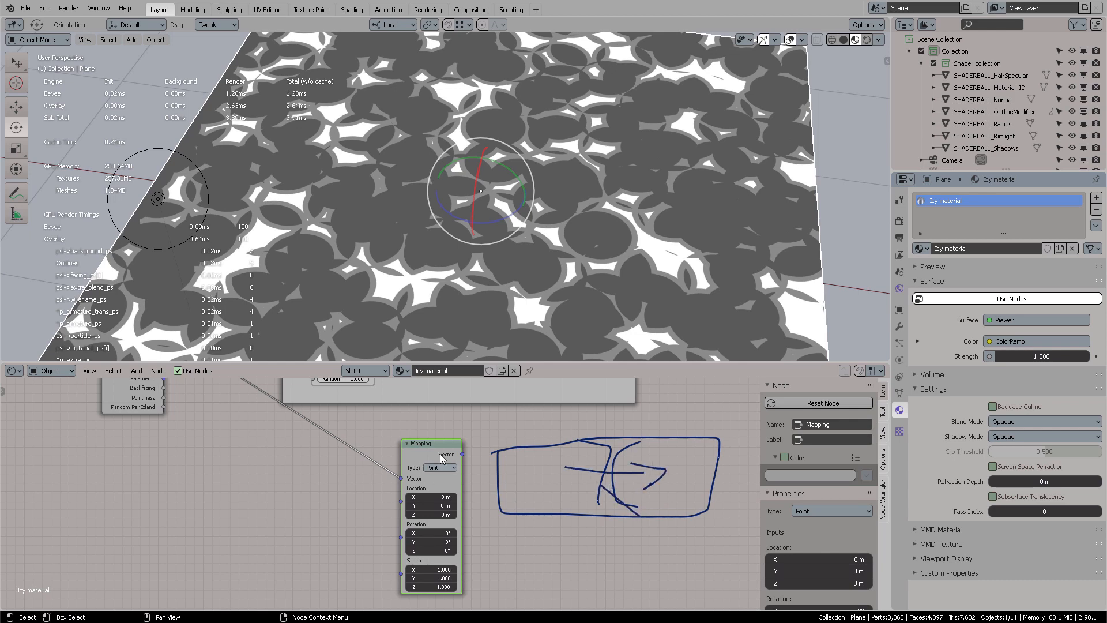
mouse_move(467, 402)
left_mouse_down()
mouse_move(437, 431)
mouse_move(455, 425)
left_mouse_up()
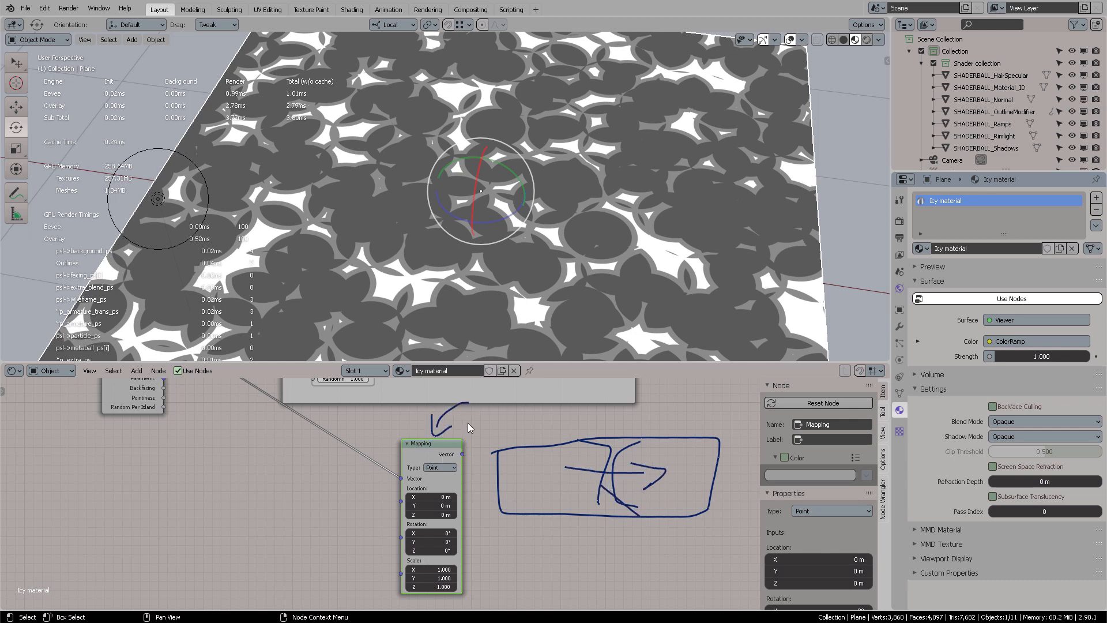
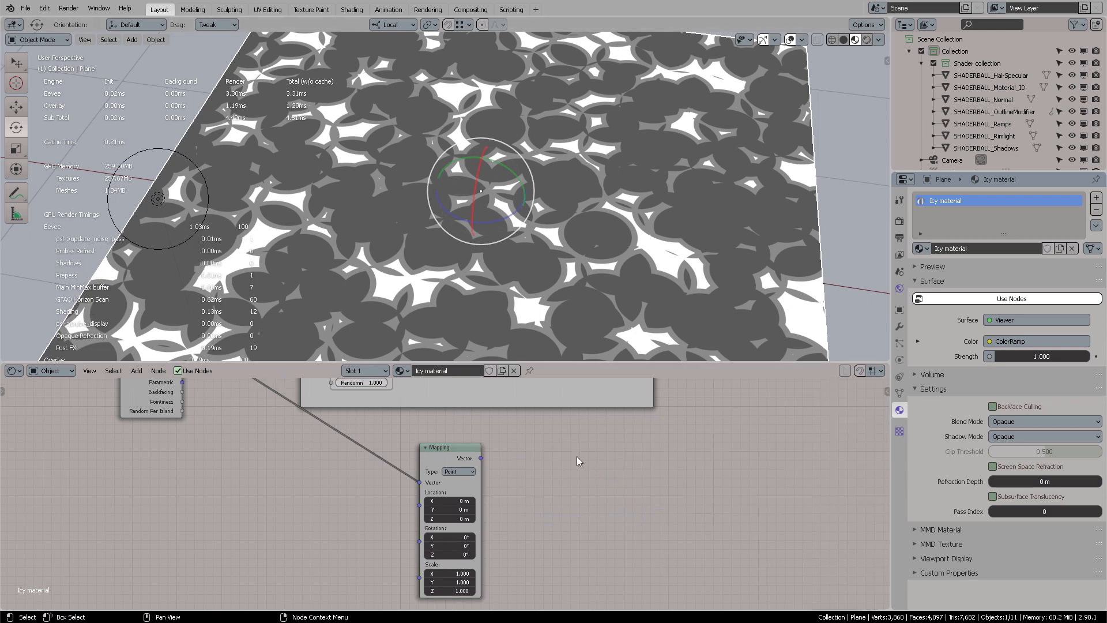
Step: Add a Musgrave Texture node and place it just after the Mapping node
key("shift+a")
left_click(576, 455)
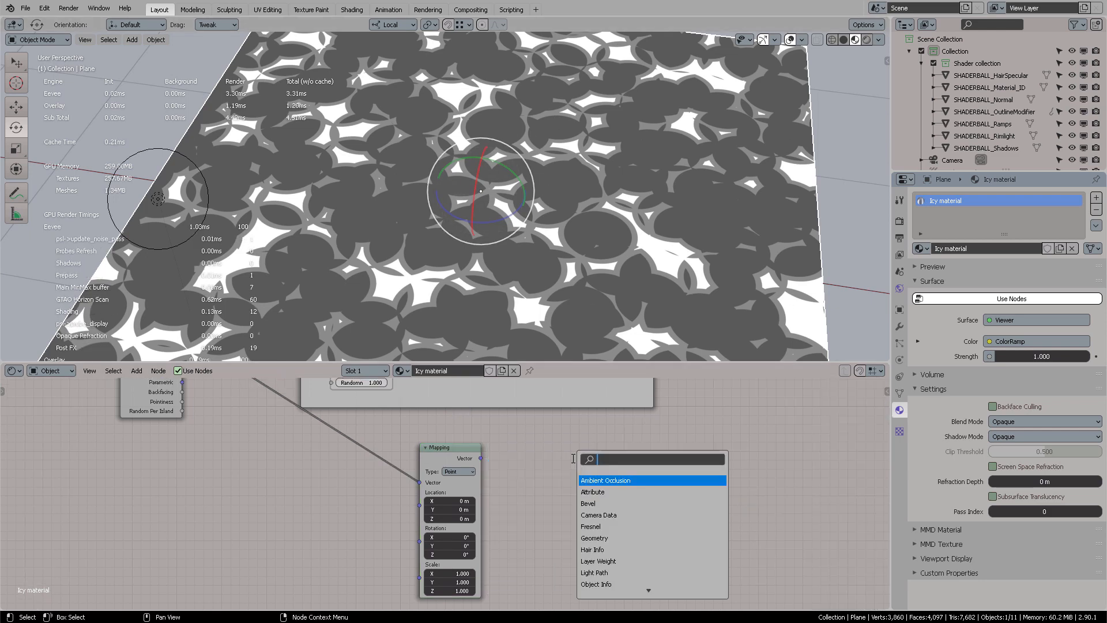
type("musg")
key("Return")
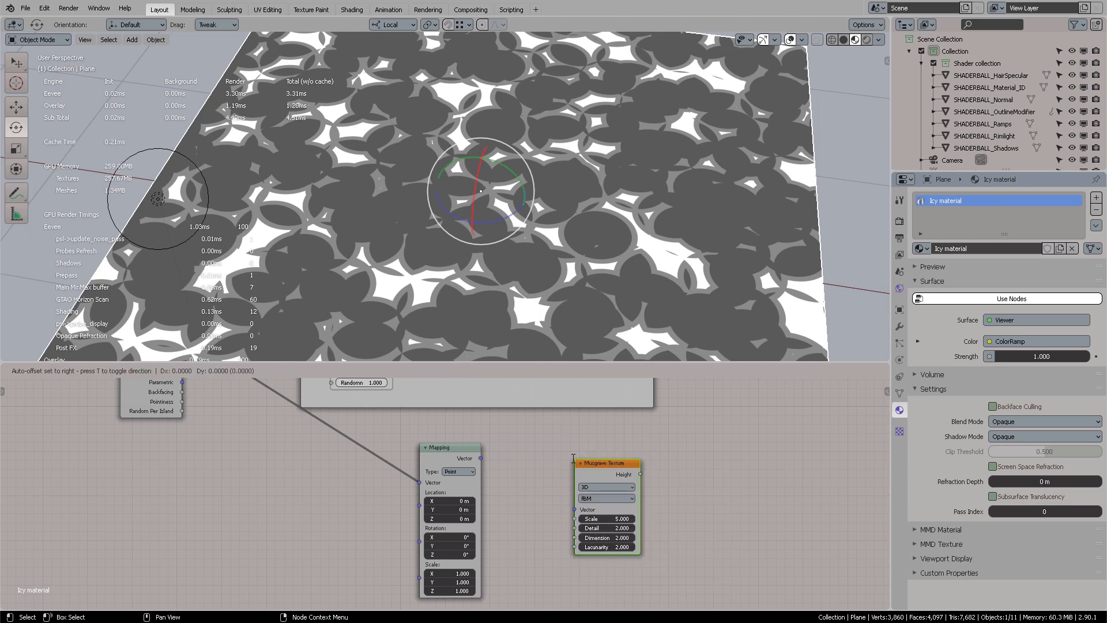
left_click(482, 445)
Step: Connect the Mapping node's Vector output to the Musgrave Texture's Vector input and preview the Musgrave on the plane
left_click_drag(481, 458, 532, 489)
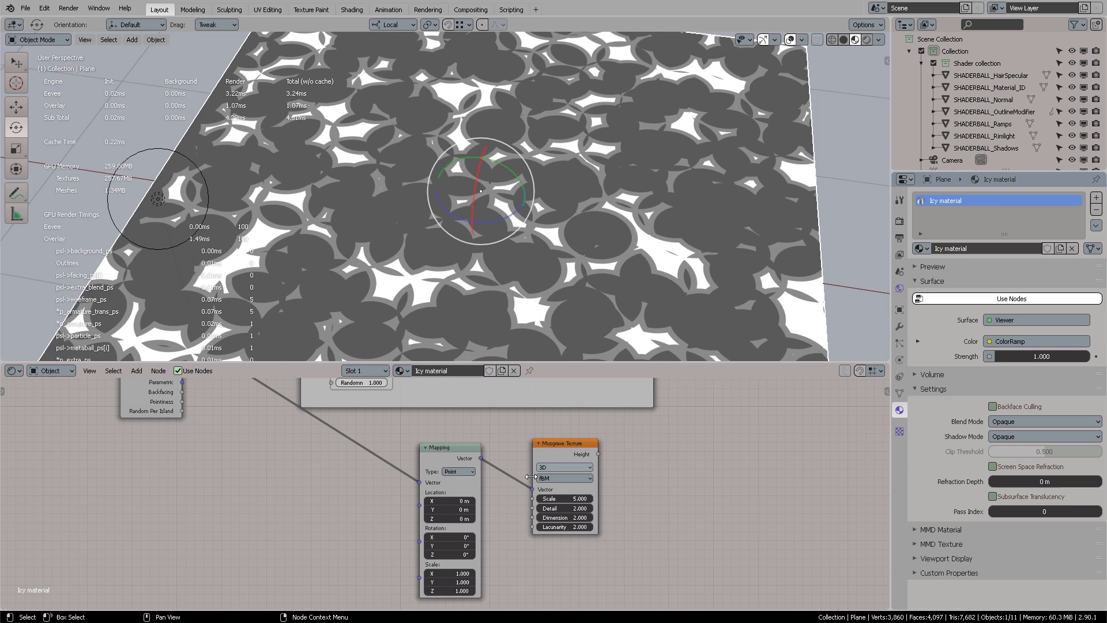
left_click(571, 451, "ctrl+shift")
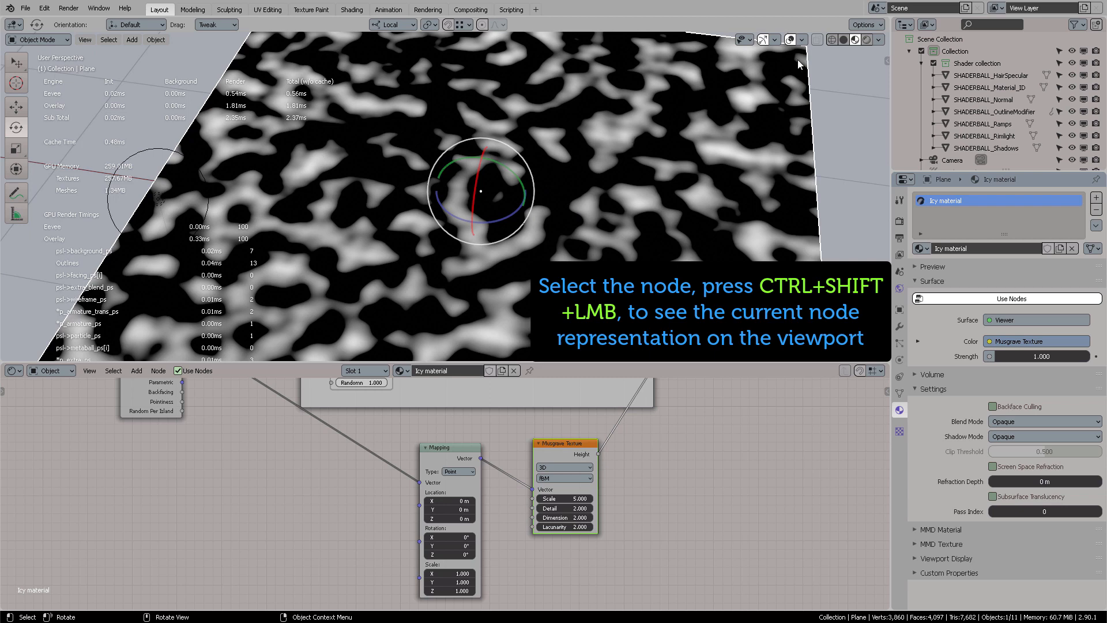
Step: Switch the viewport shading to Solid and back to Material Preview
left_click(844, 40)
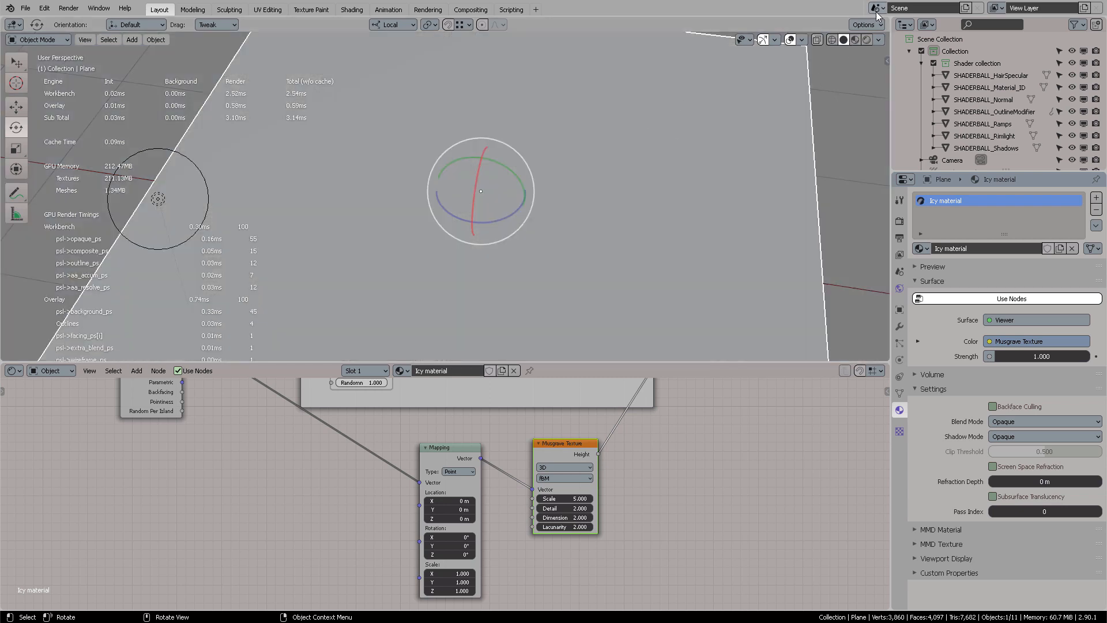
left_click(856, 38)
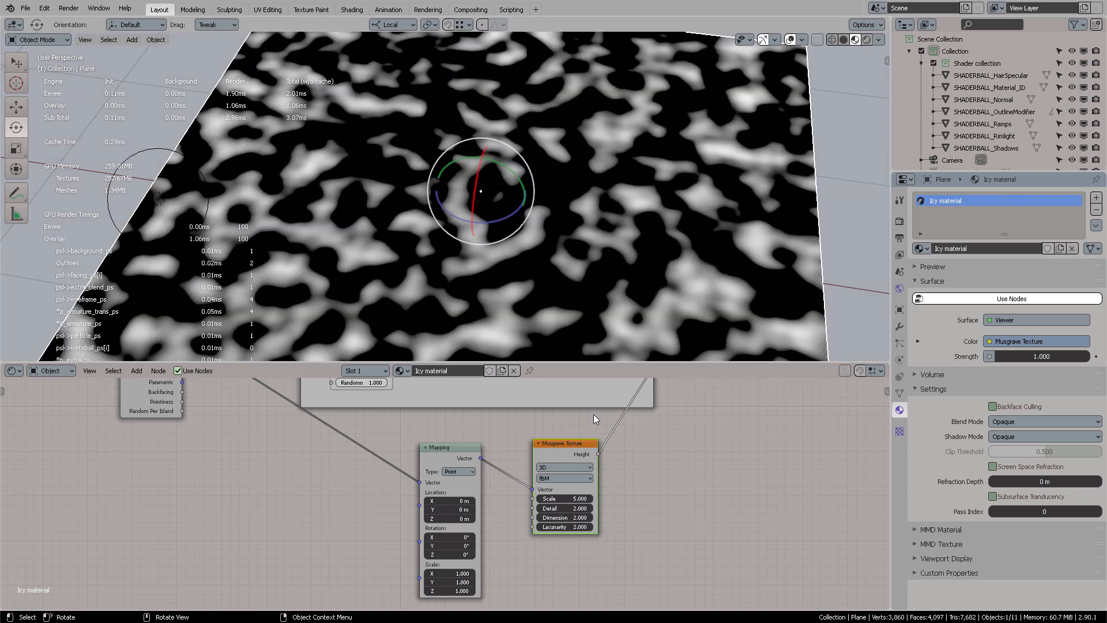
Step: Set the Musgrave Texture's Scale to 87
middle_click_drag(658, 488, 630, 473)
scroll(599, 464, "up", 6)
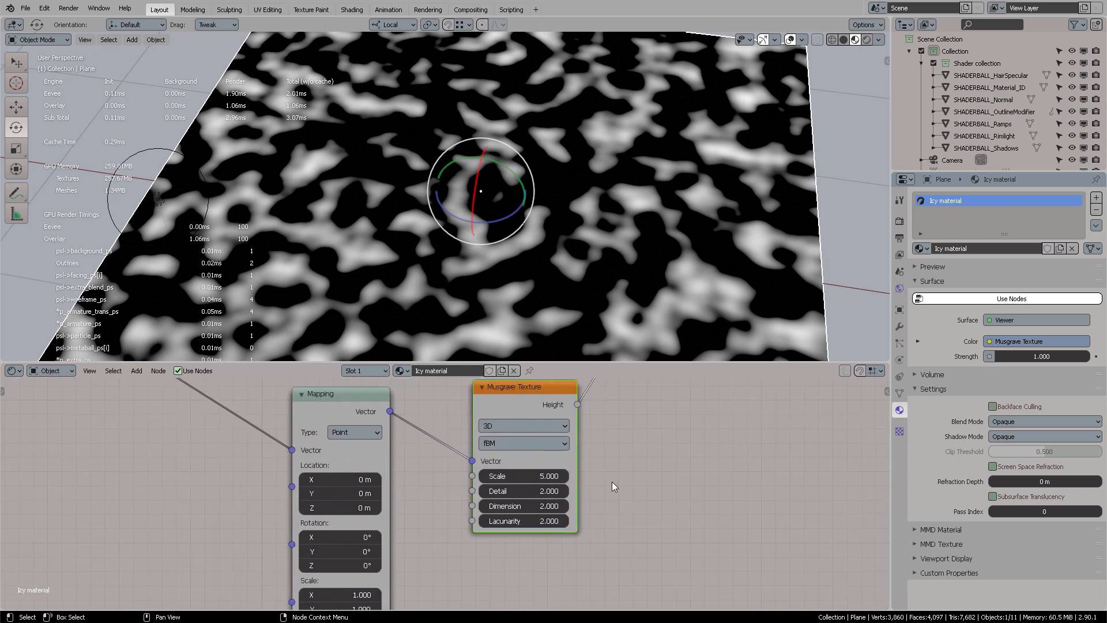
left_click(543, 475)
type("87")
key("Return")
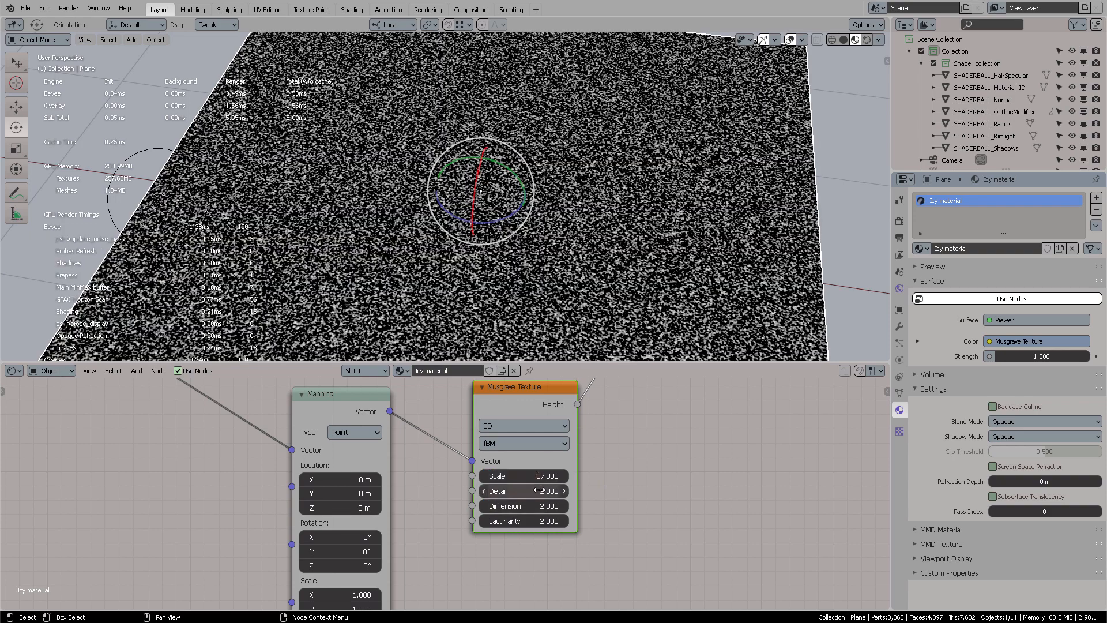
Step: Set the Musgrave Texture's Detail to 1 and its Dimension and Lacunarity to 0
left_click(539, 490)
type("1")
key("Return")
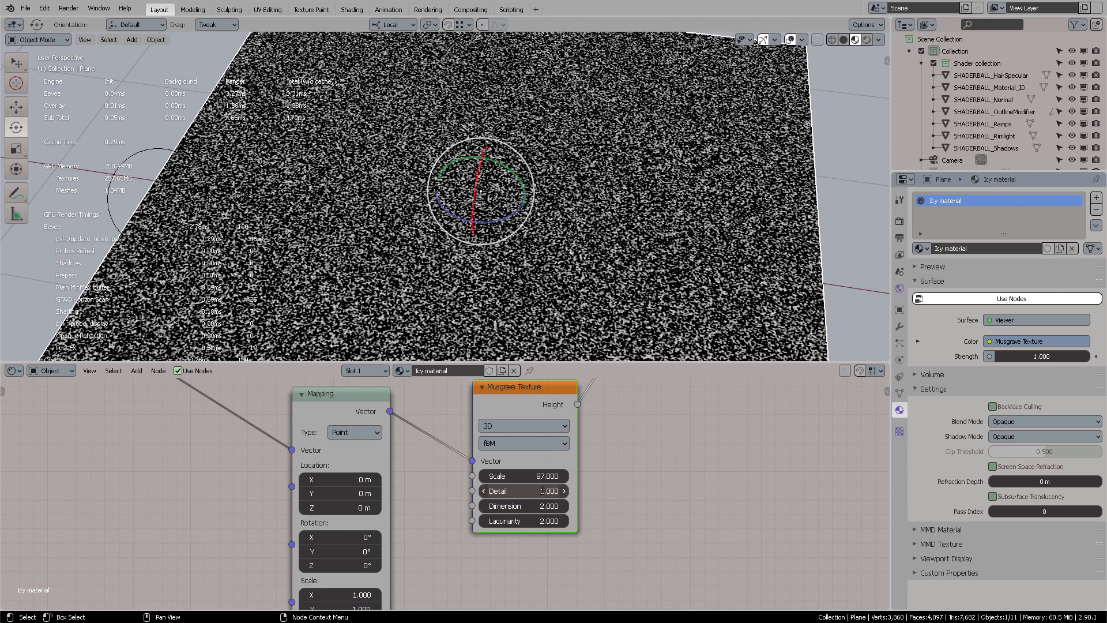
left_click(539, 506)
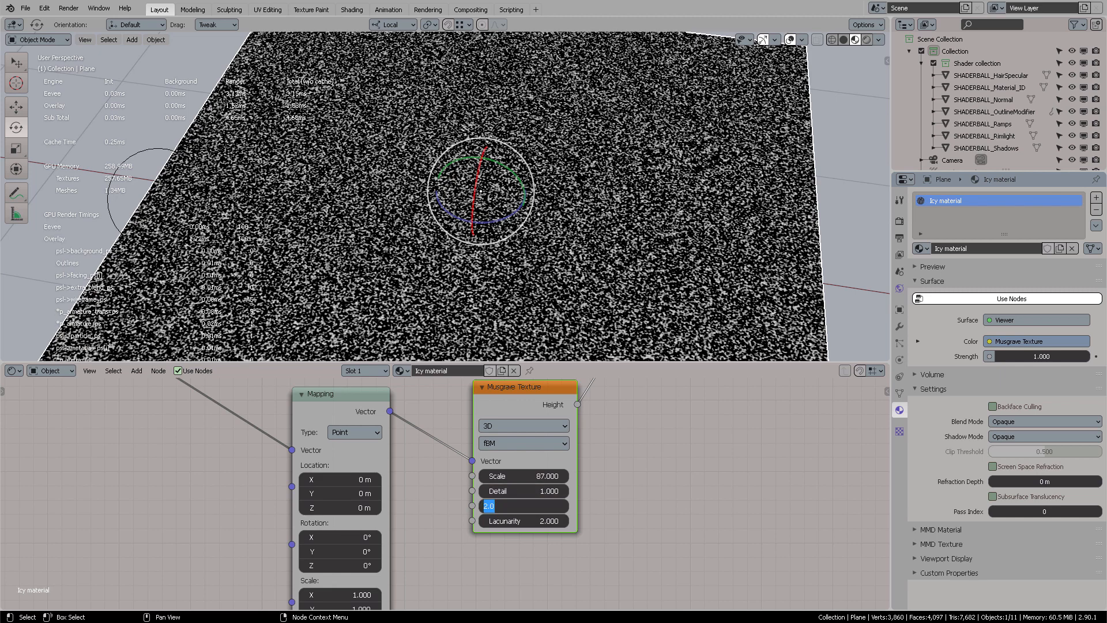
type("0")
key("Return")
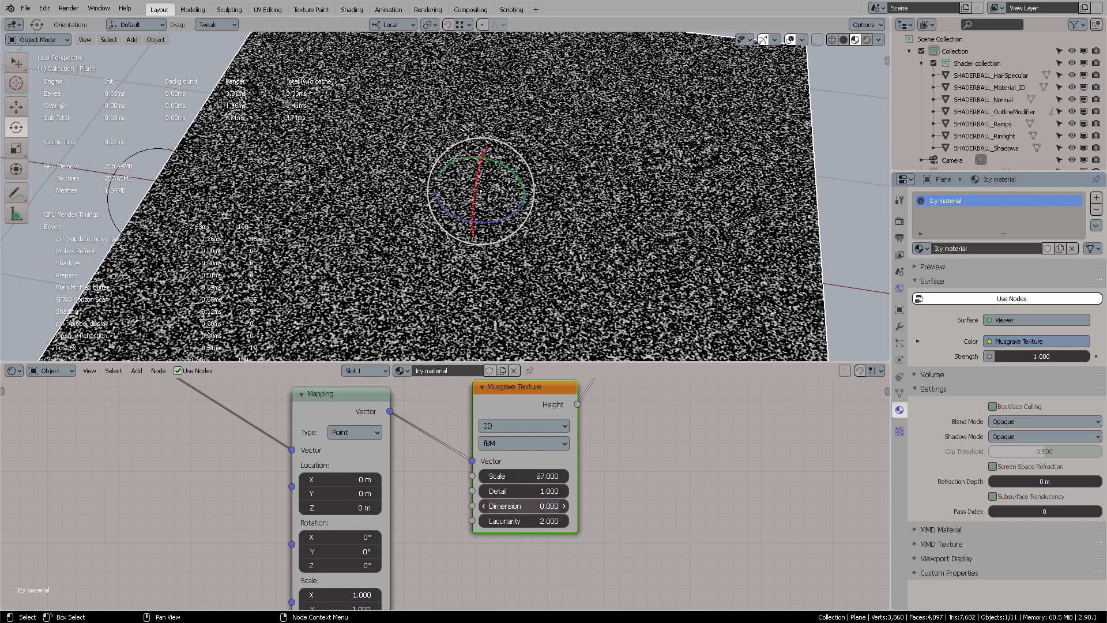
left_click(532, 520)
type("0")
key("Return")
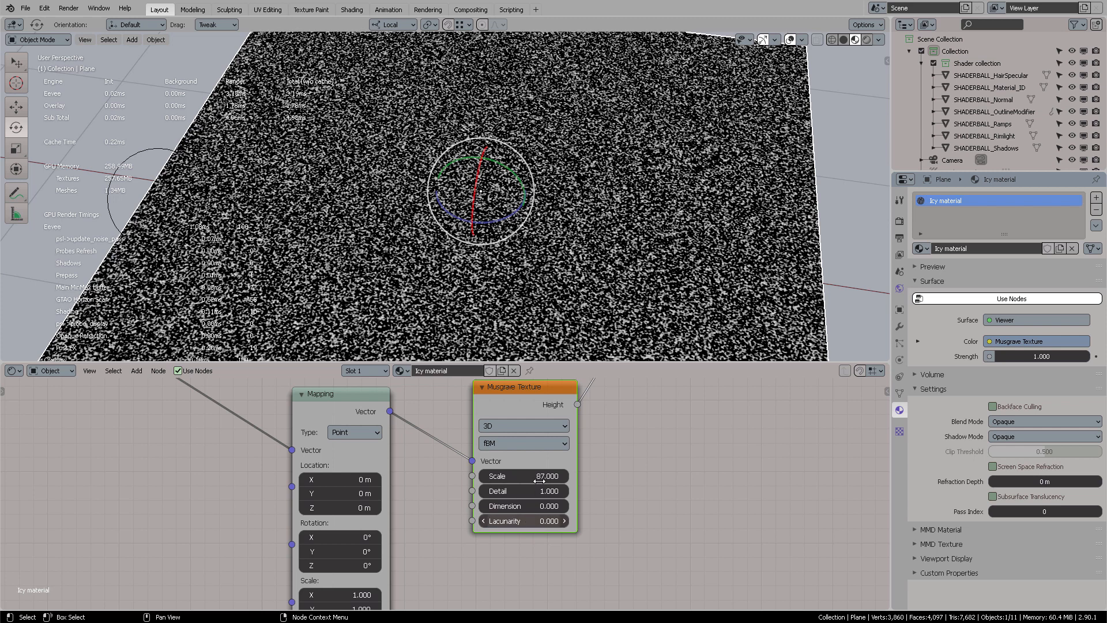
Step: Set the Musgrave Texture's Scale to 8.7
middle_click_drag(537, 472, 452, 512)
left_click(451, 512)
type("8.7")
key("Return")
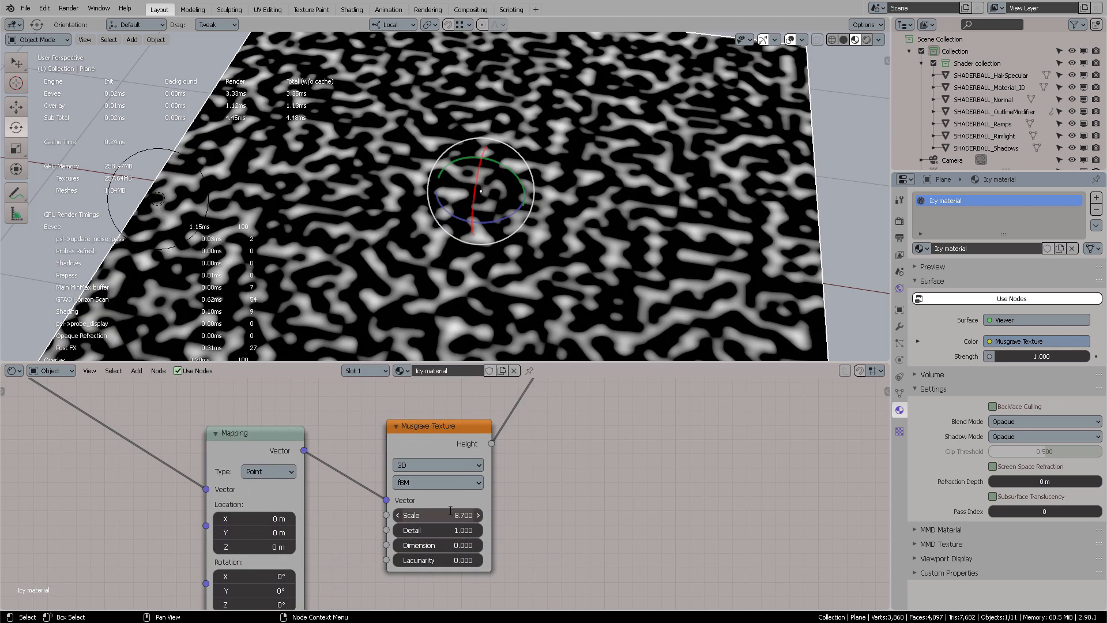
Step: Add a ColorRamp node and place it just after the Musgrave Texture node
key("shift+a")
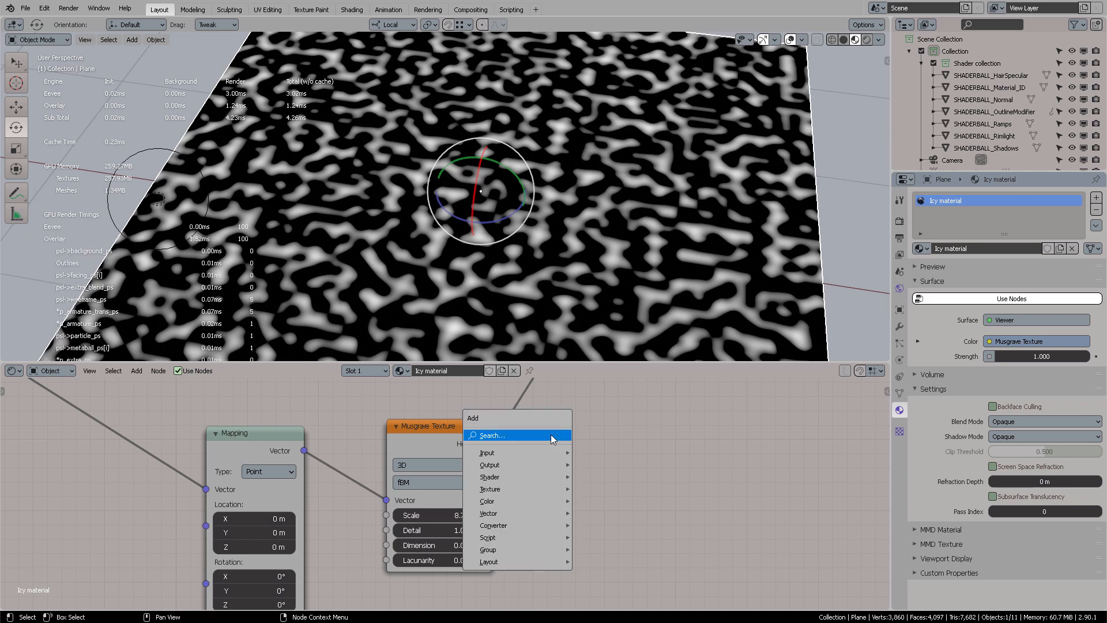
left_click(551, 434)
type("colo")
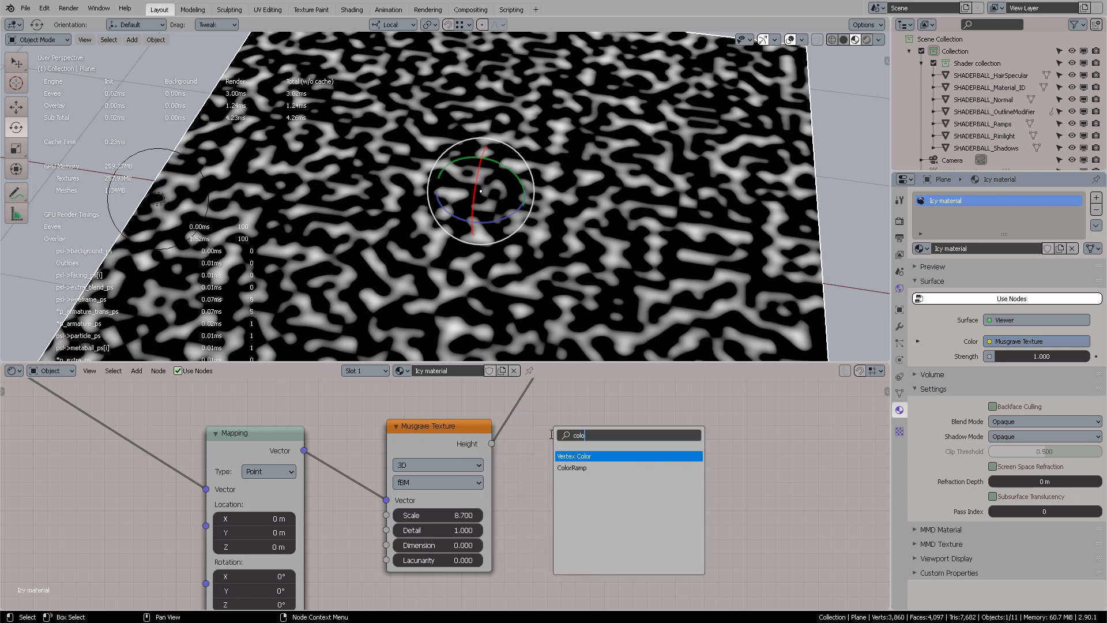
key("Down")
key("Return")
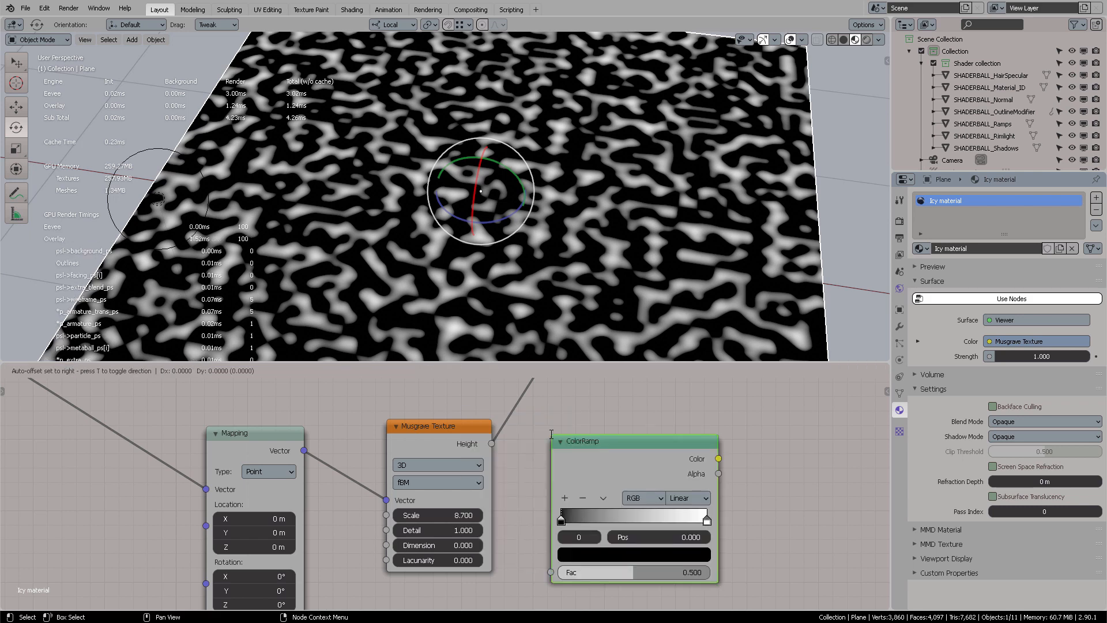
left_click(557, 401)
Step: Cut the Musgrave Texture's preview link, connect its Height output to the ColorRamp's Fac input and preview the ColorRamp on the plane
scroll(564, 444, "down", 3)
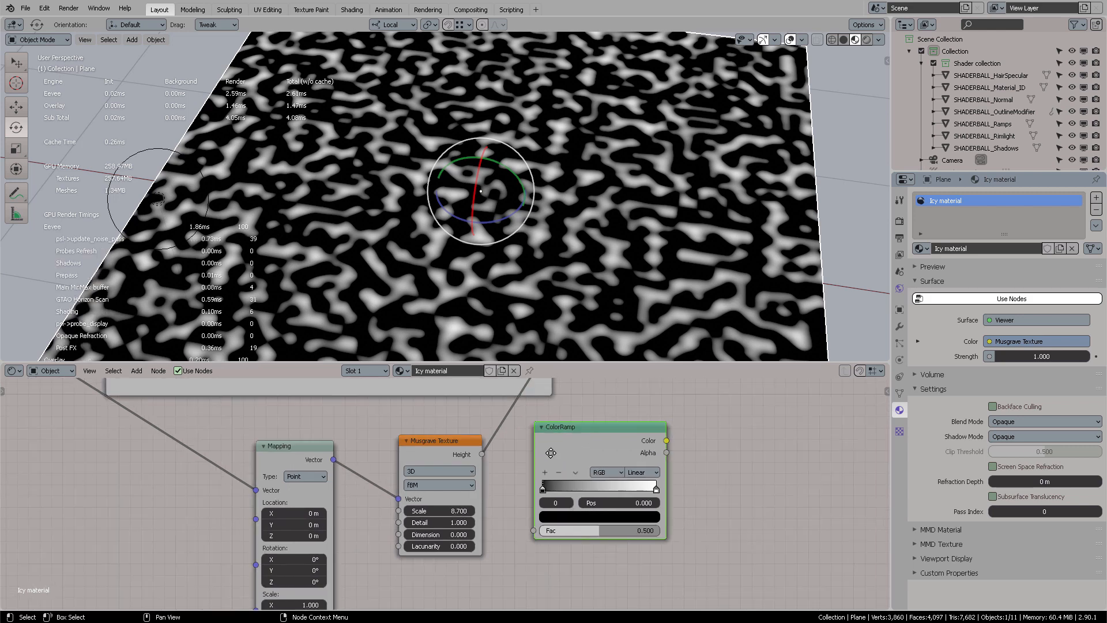
middle_click_drag(549, 452, 525, 472)
right_click_drag(480, 427, 498, 445, "ctrl")
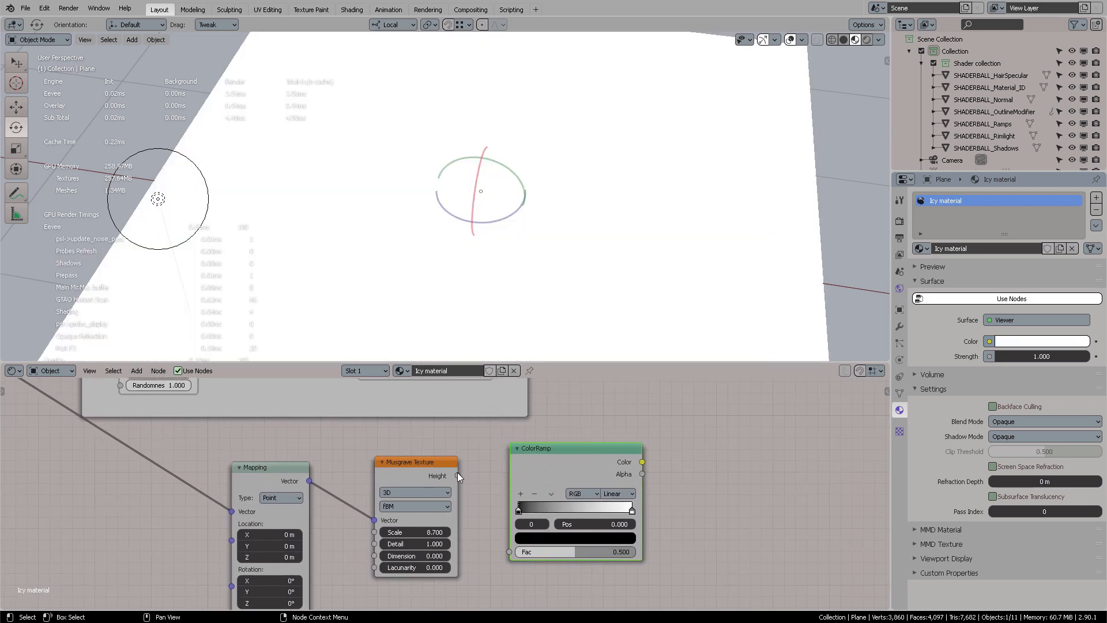
left_click_drag(457, 475, 513, 553)
left_click(584, 466, "ctrl+shift")
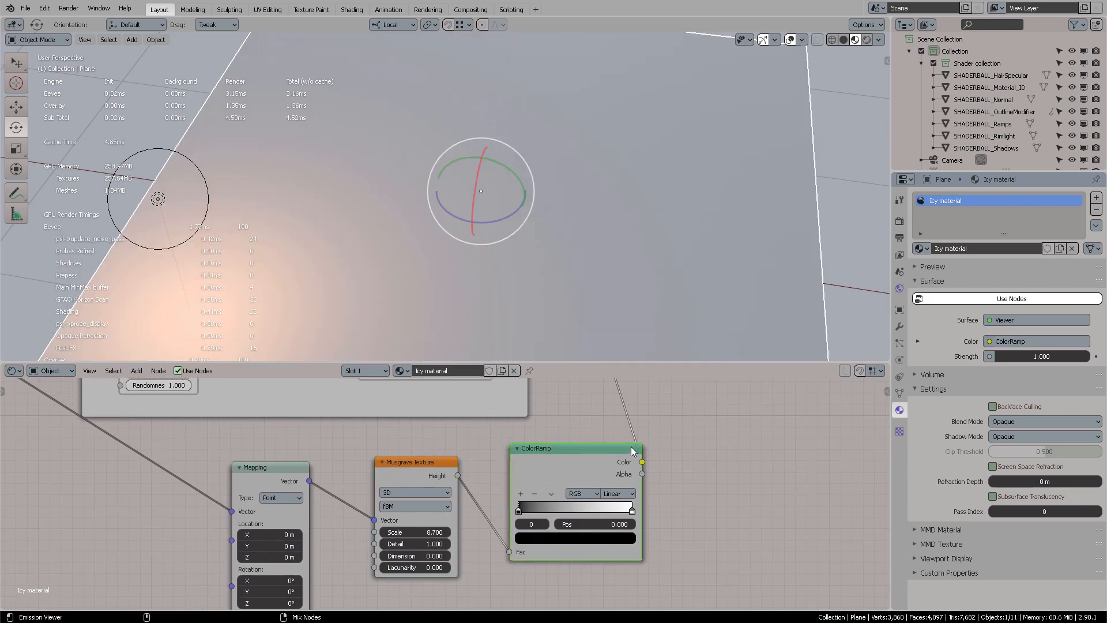
Step: Tighten the ColorRamp by moving the white stop to 0.447 and the black stop just before it
middle_click_drag(662, 443, 558, 452)
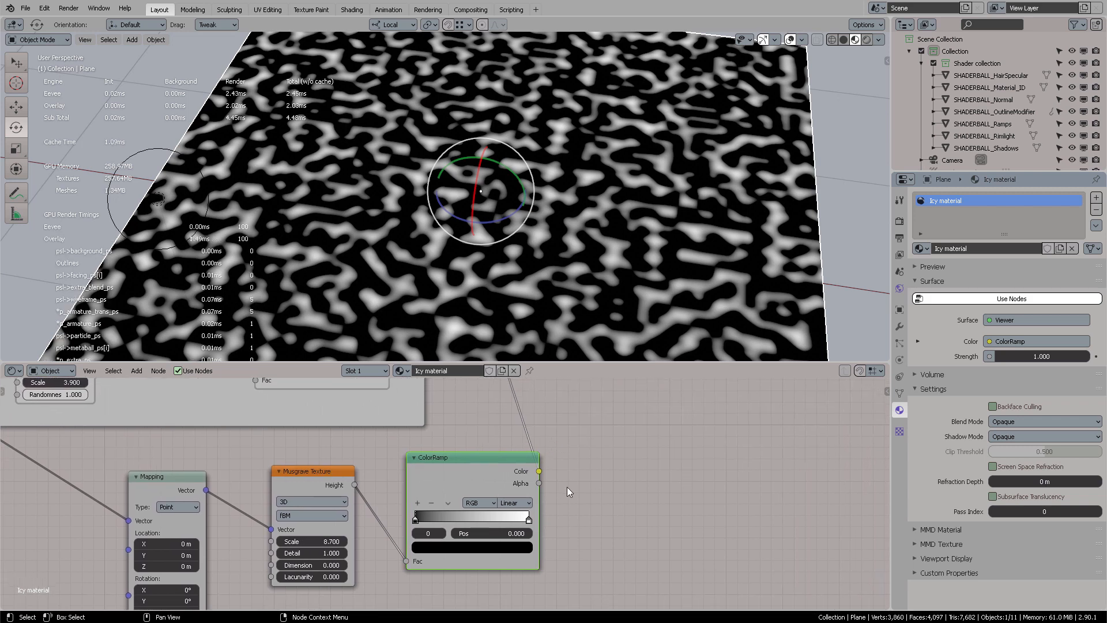
scroll(566, 487, "up", 2)
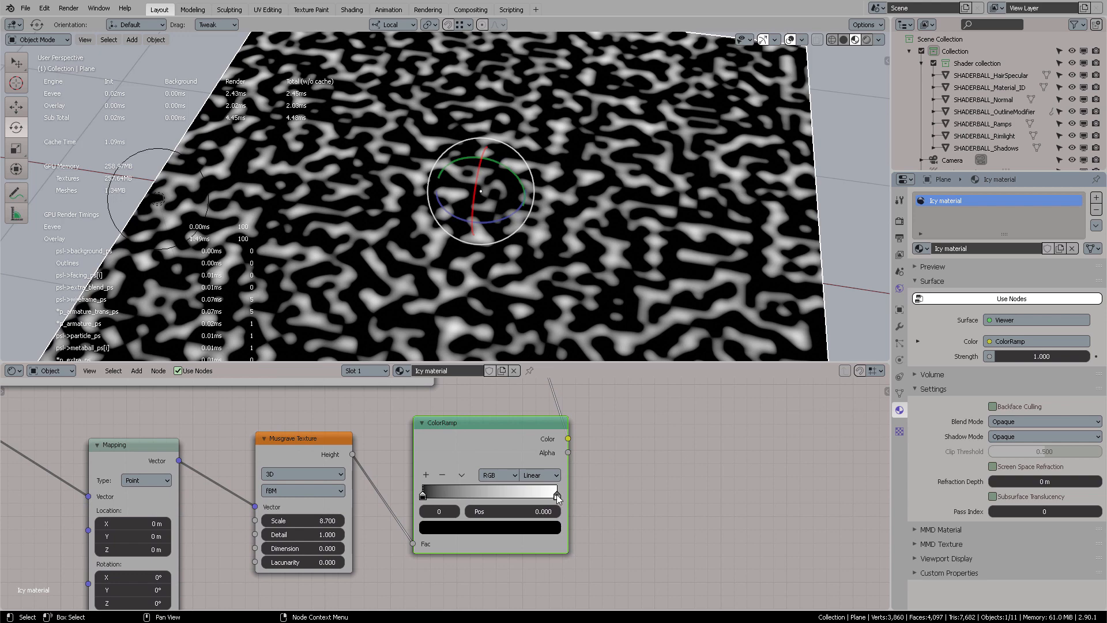
left_click_drag(556, 494, 495, 494)
left_click_drag(422, 499, 487, 502)
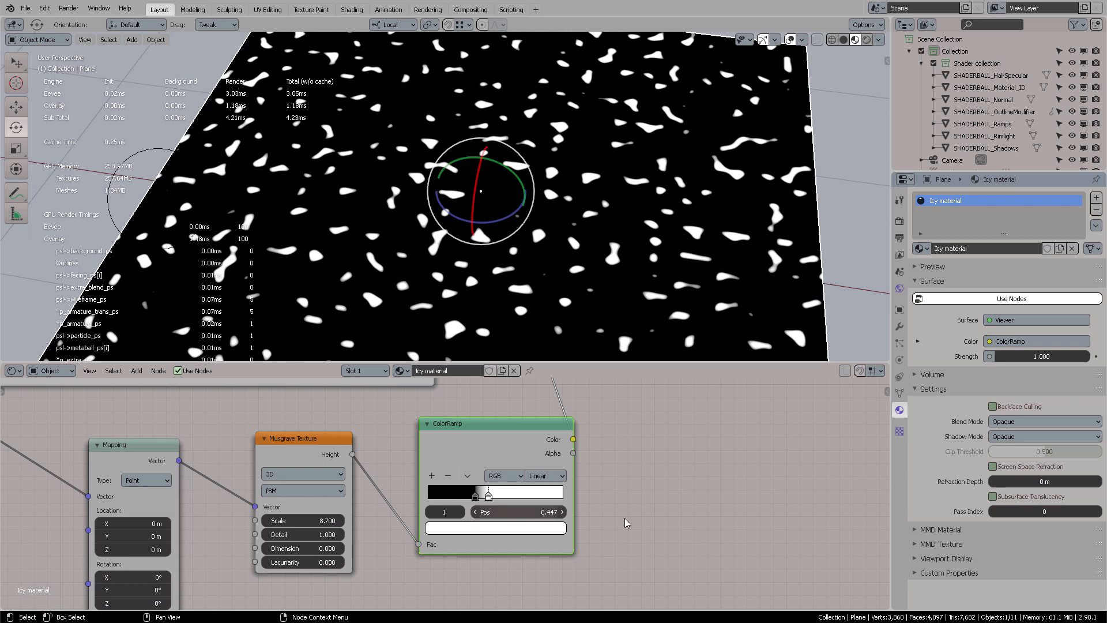
Step: Add a Vector Rotate node and insert it on the link between the Geometry and Mapping nodes
scroll(638, 496, "down", 2)
middle_click_drag(406, 495, 667, 457)
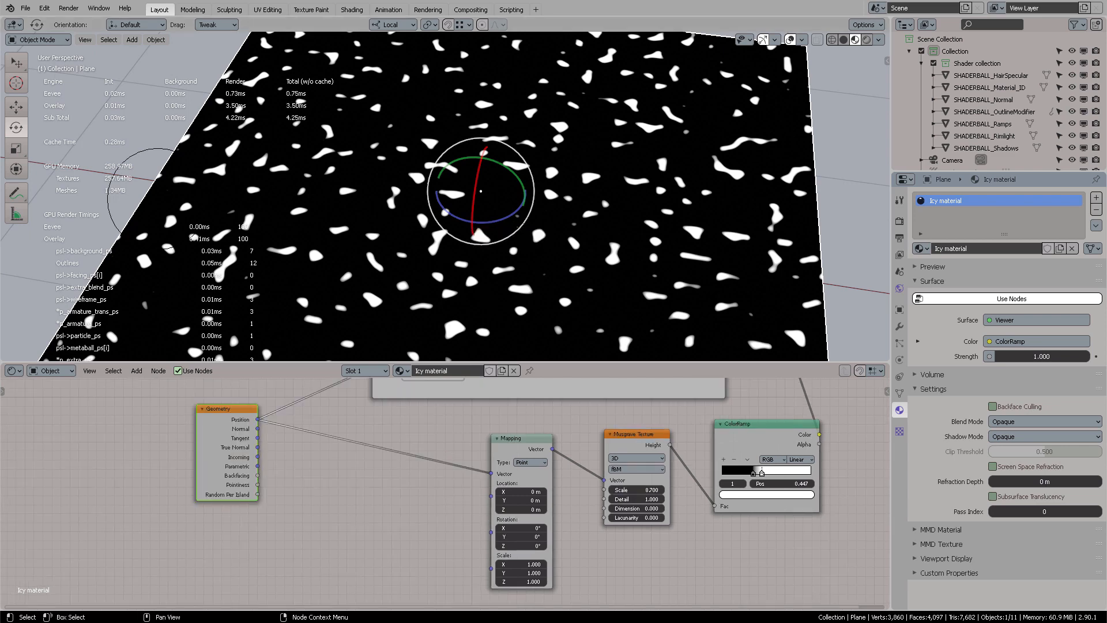
left_click(410, 483)
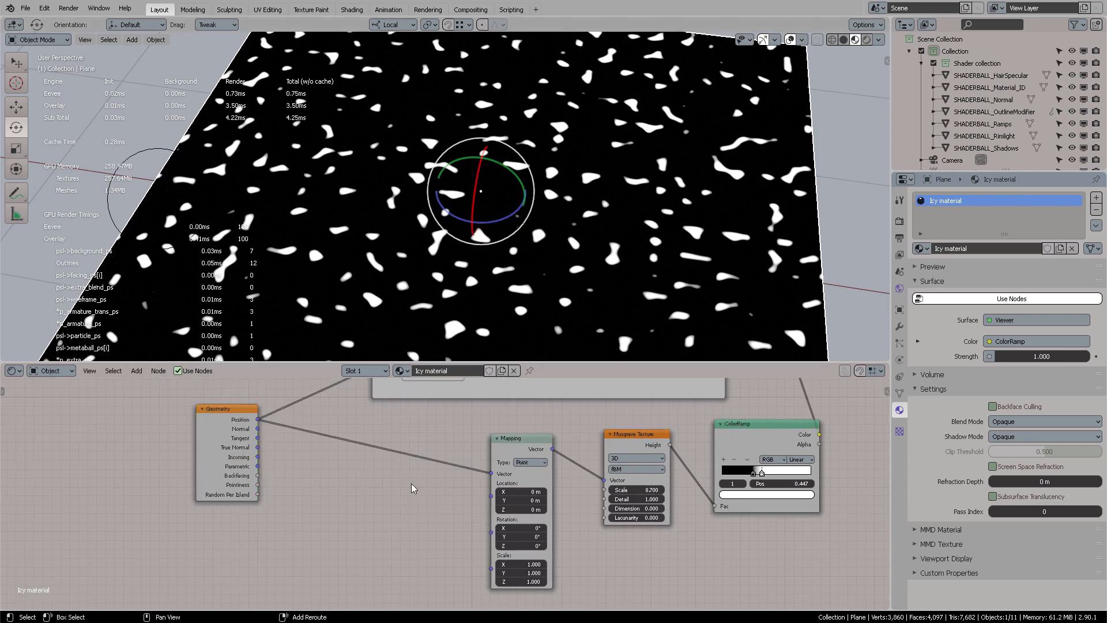
key("shift+a")
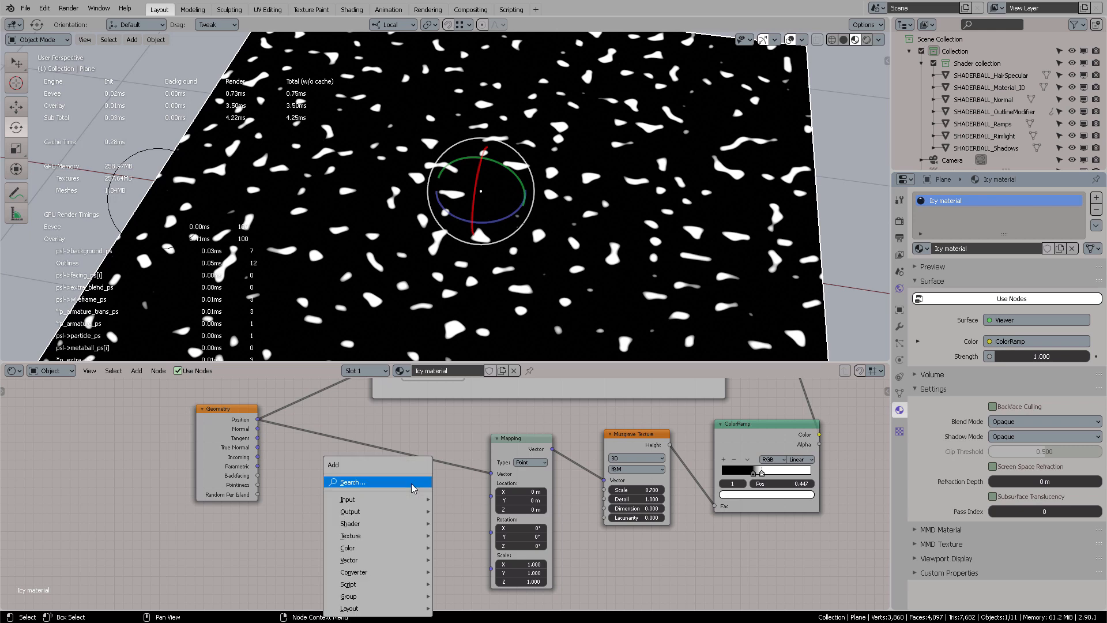
left_click(410, 481)
type("rot")
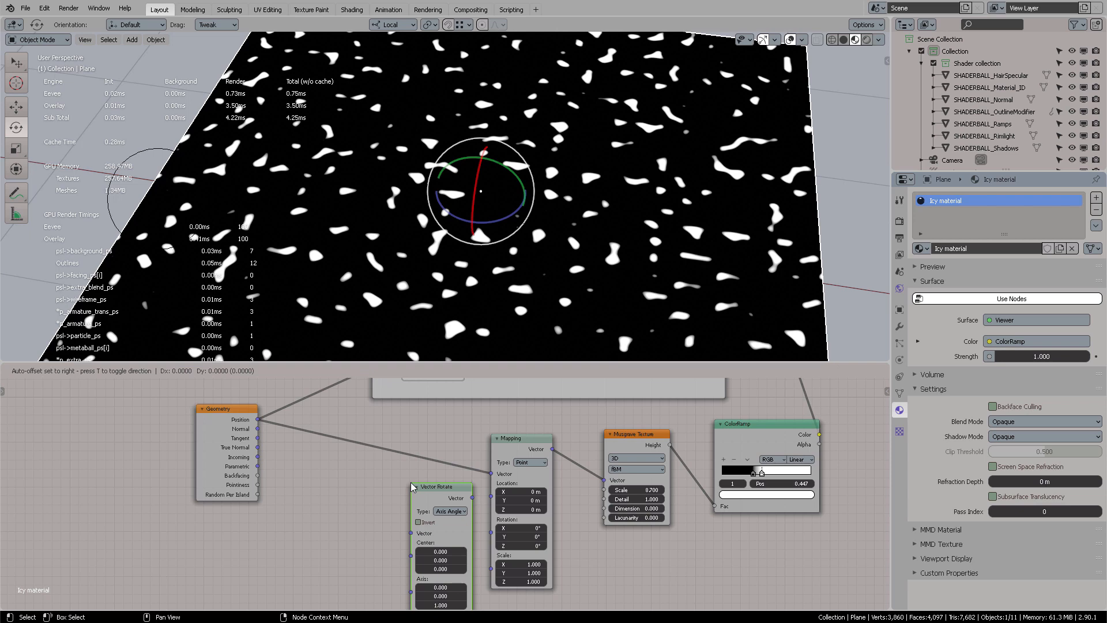
left_click(377, 419)
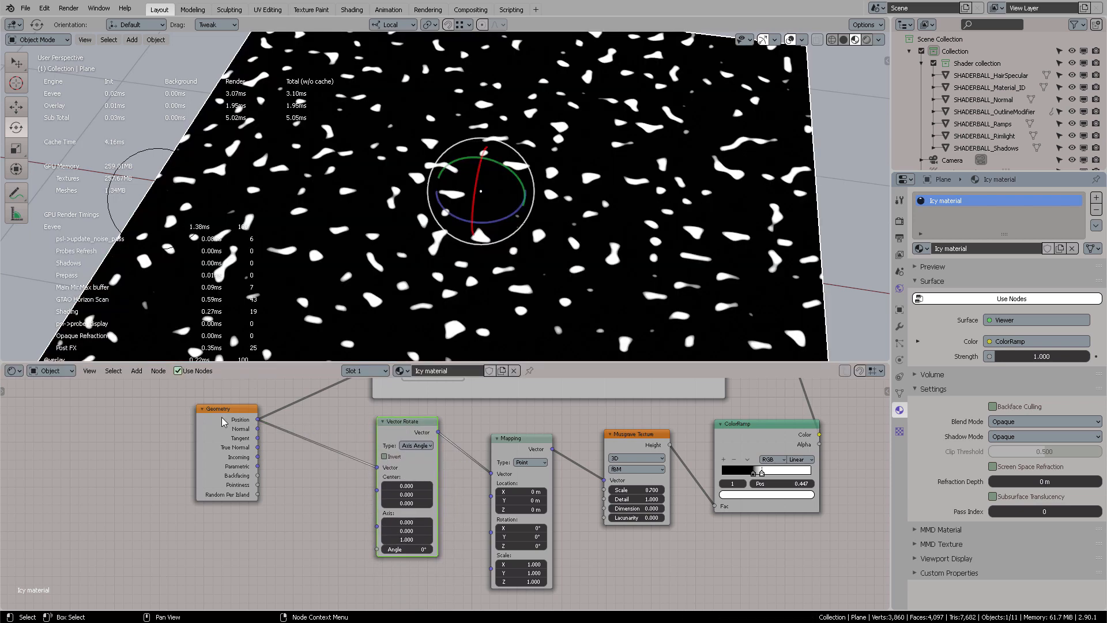
Step: Arrange the Geometry, Vector Rotate, Mapping, Musgrave Texture and ColorRamp nodes into a tidy row
left_click_drag(221, 416, 231, 436)
left_click_drag(402, 437, 403, 448)
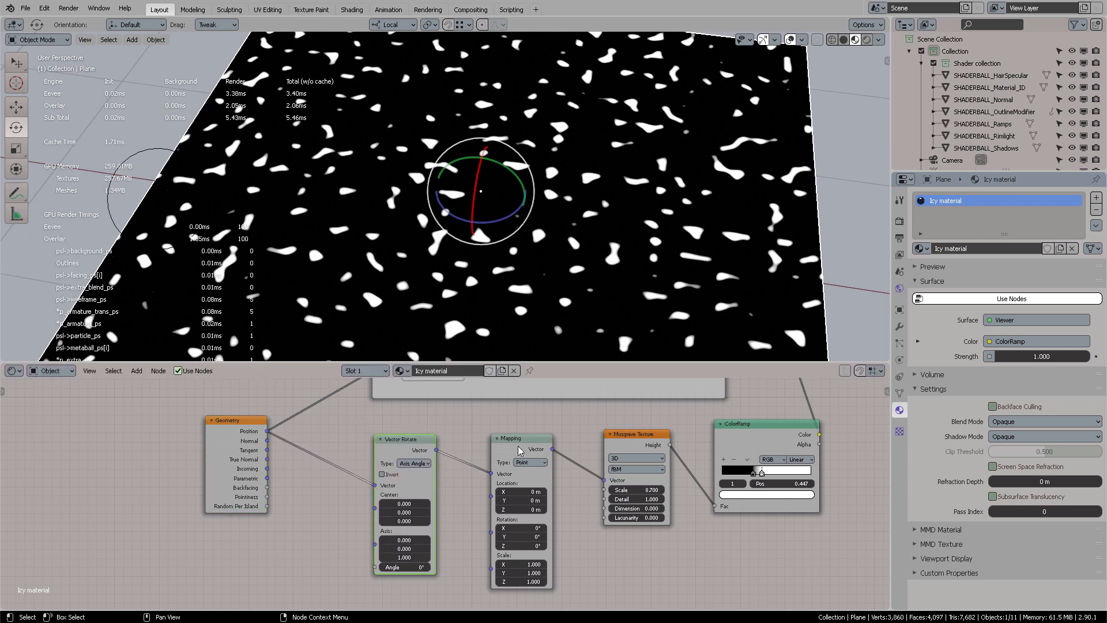
left_click_drag(520, 450, 528, 439)
left_click_drag(642, 439, 637, 443)
mouse_move(745, 432)
left_mouse_down()
mouse_move(725, 441)
mouse_move(741, 434)
left_mouse_up()
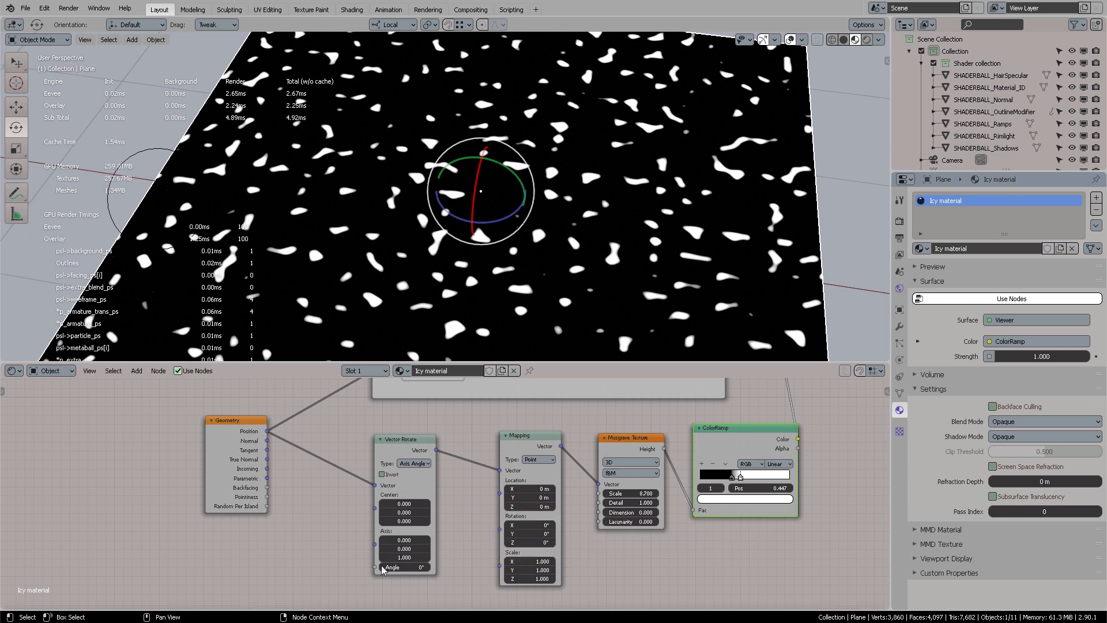
Step: Set the Vector Rotate node's Angle to 31.8°
left_click(407, 567)
type("31.8")
key("Return")
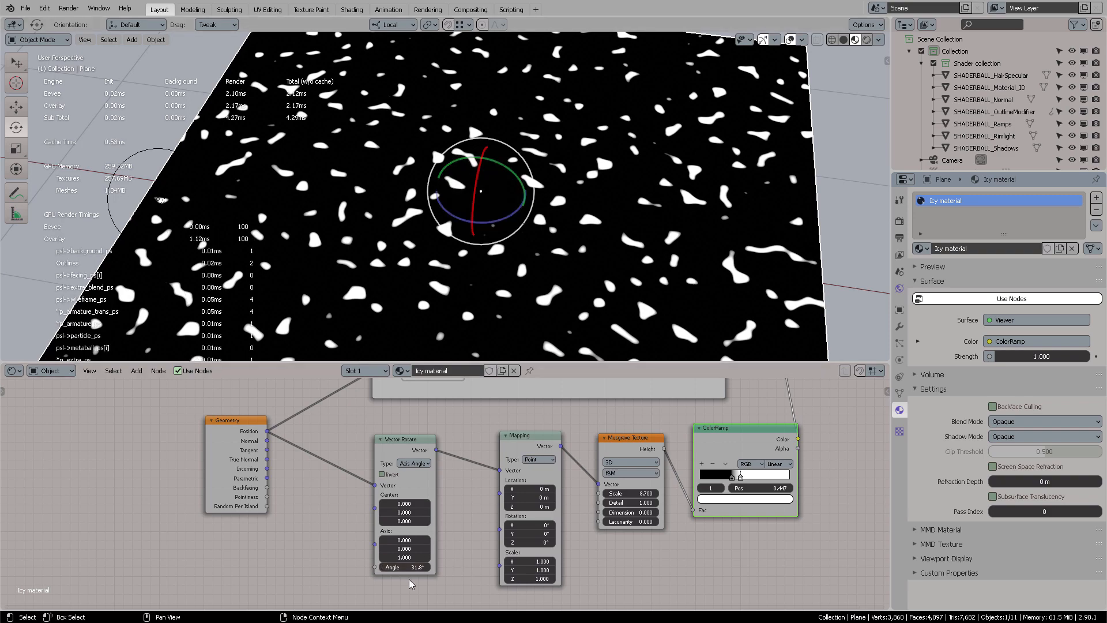
Step: Try changing the Vector Rotate angle and the Mapping node's rotation, and undo both trial changes
mouse_move(411, 567)
left_mouse_down()
mouse_move(371, 567)
mouse_move(429, 567)
mouse_move(409, 567)
left_mouse_up()
left_click_drag(531, 523, 516, 542)
key("ctrl+z")
key("ctrl+z")
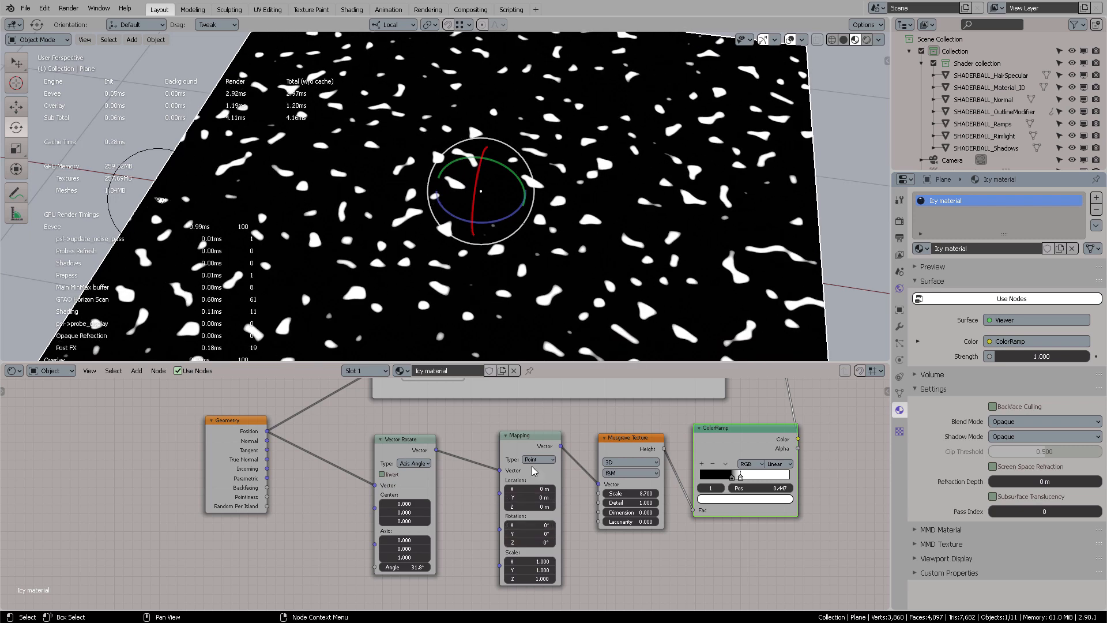
Step: Move the Mapping and Vector Rotate nodes closer together, in line with the Musgrave Texture node
left_click_drag(534, 448, 528, 457)
mouse_move(383, 445)
left_mouse_down()
mouse_move(403, 426)
mouse_move(393, 436)
left_mouse_up()
mouse_move(531, 451)
left_mouse_down()
mouse_move(521, 438)
mouse_move(535, 425)
mouse_move(531, 437)
left_mouse_up()
left_click_drag(396, 443, 405, 453)
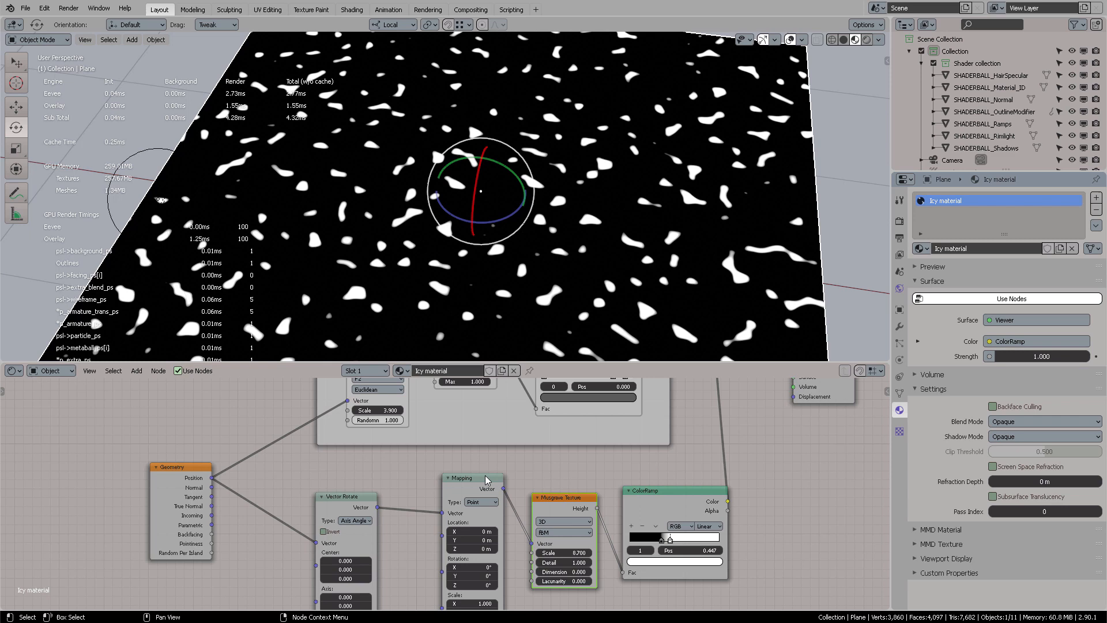
left_click_drag(486, 479, 491, 491)
left_click_drag(349, 497, 389, 494)
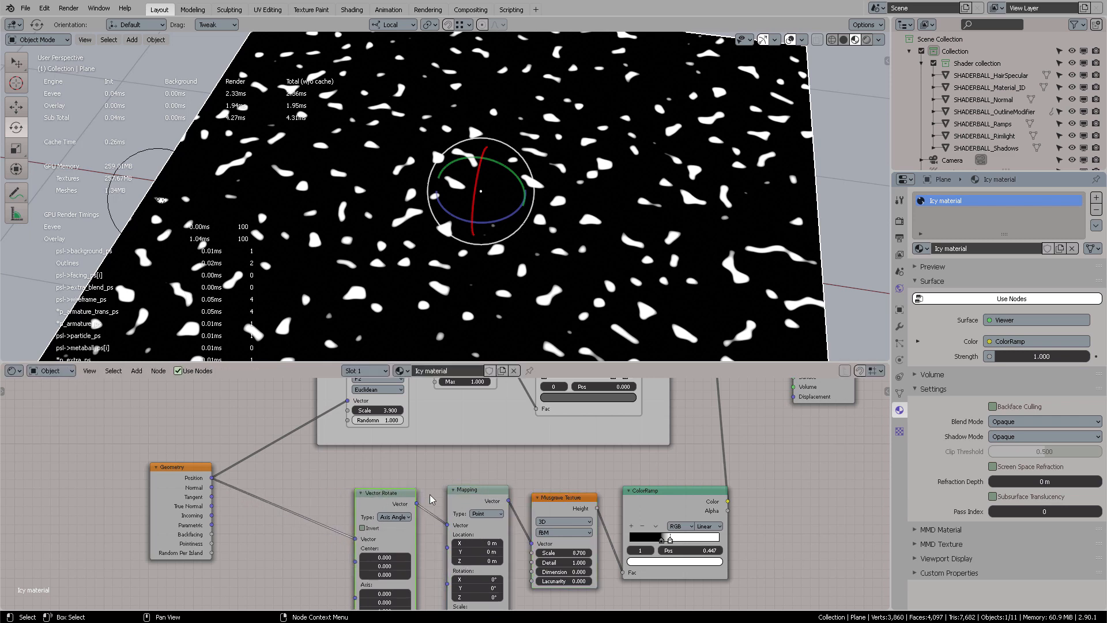
Step: Frame the Vector Rotate, Mapping, Musgrave Texture and ColorRamp nodes together and label the frame "Trnasversal scratches"
left_click(477, 494, "shift")
left_click(560, 495, "shift")
left_click(651, 499, "shift")
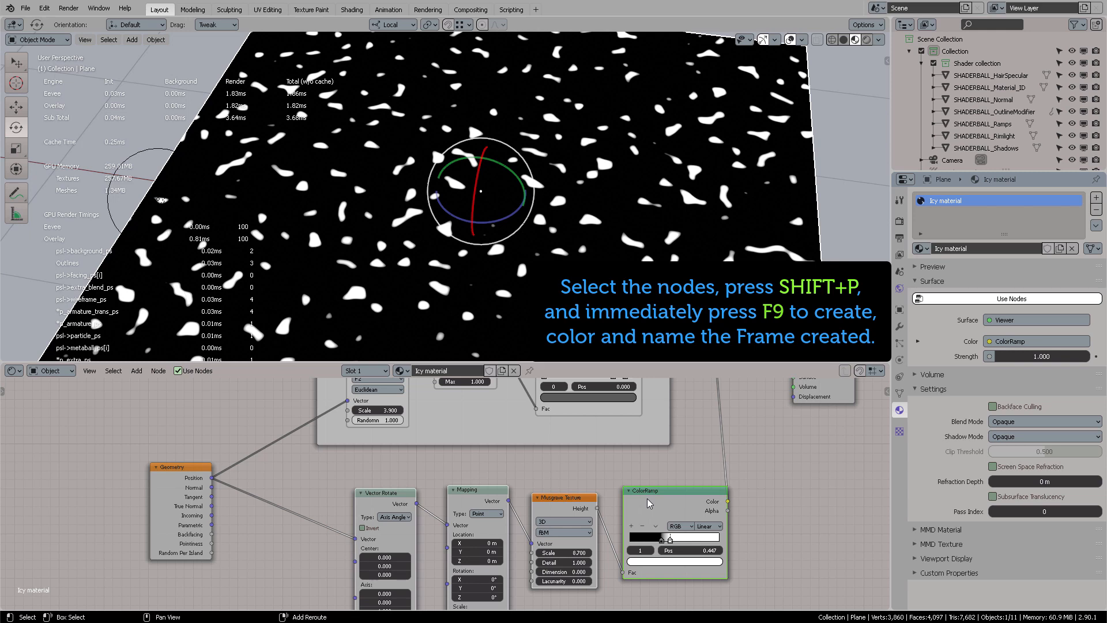
key("shift+p")
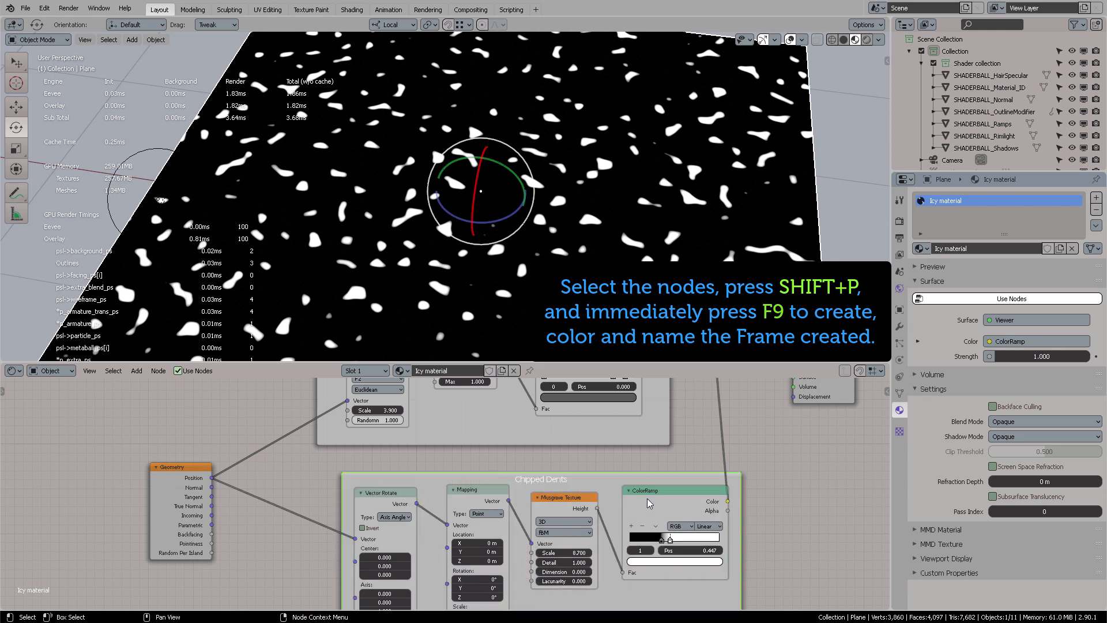
key("F9")
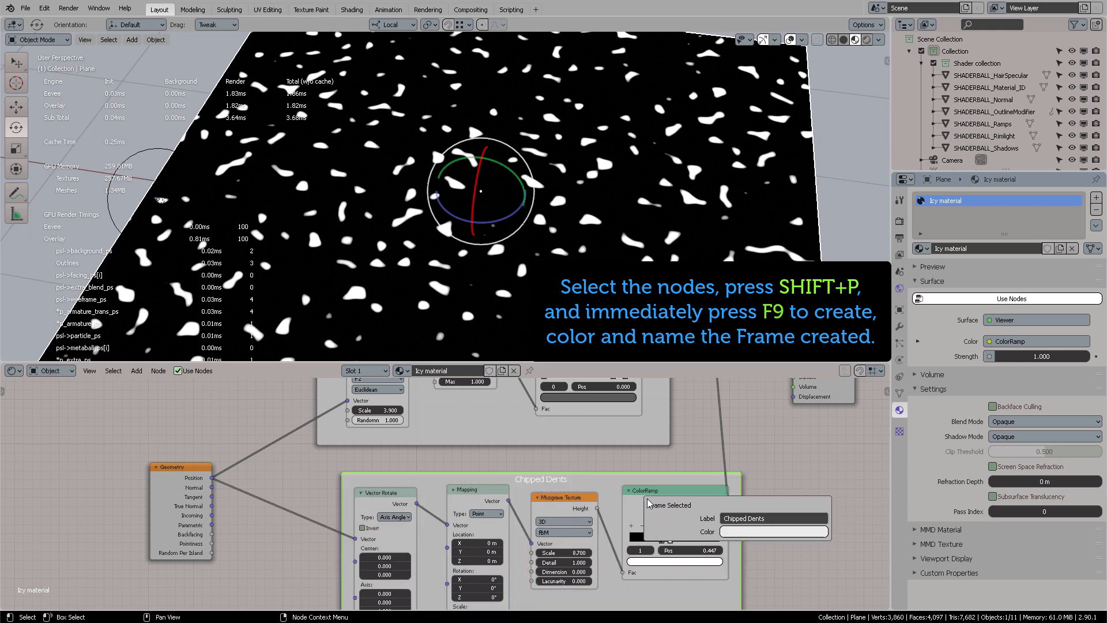
left_click(752, 518)
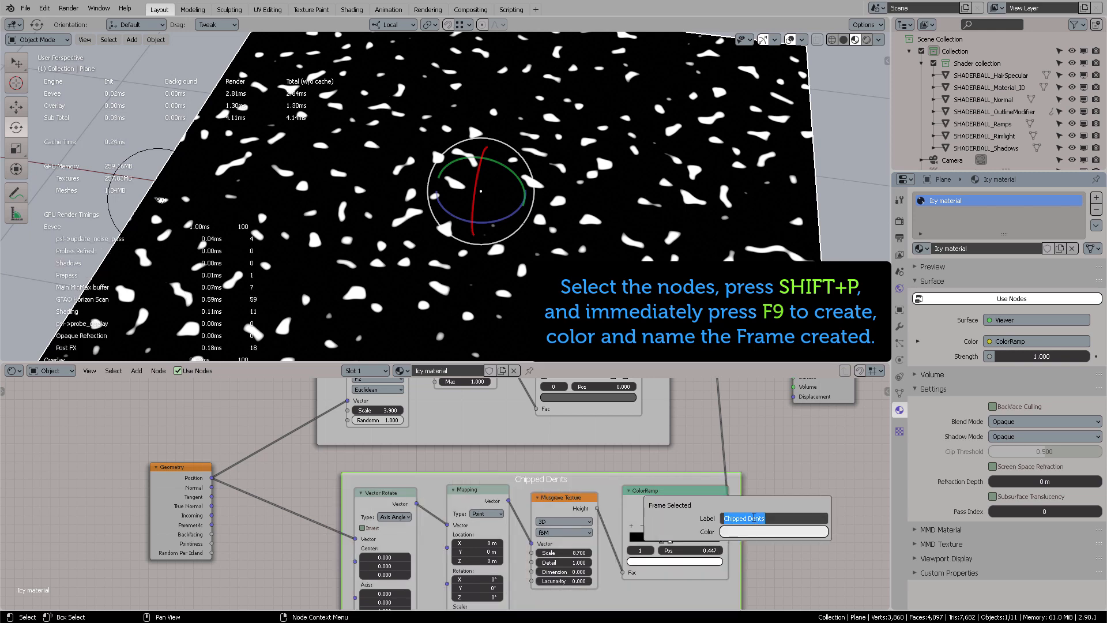
type("Trnasversa scratches")
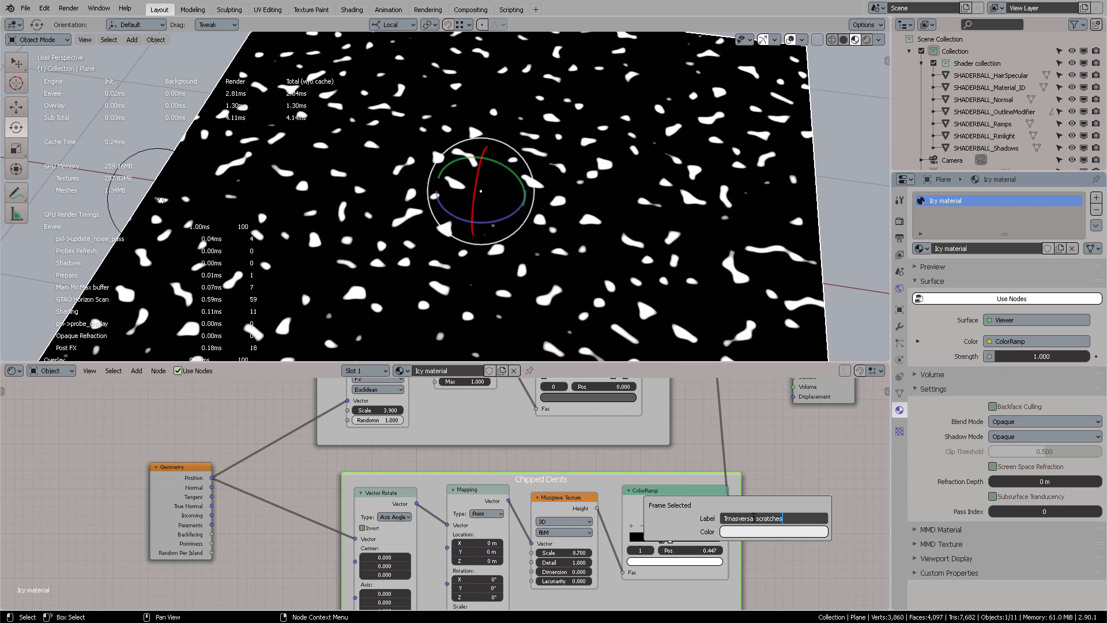
key("Return")
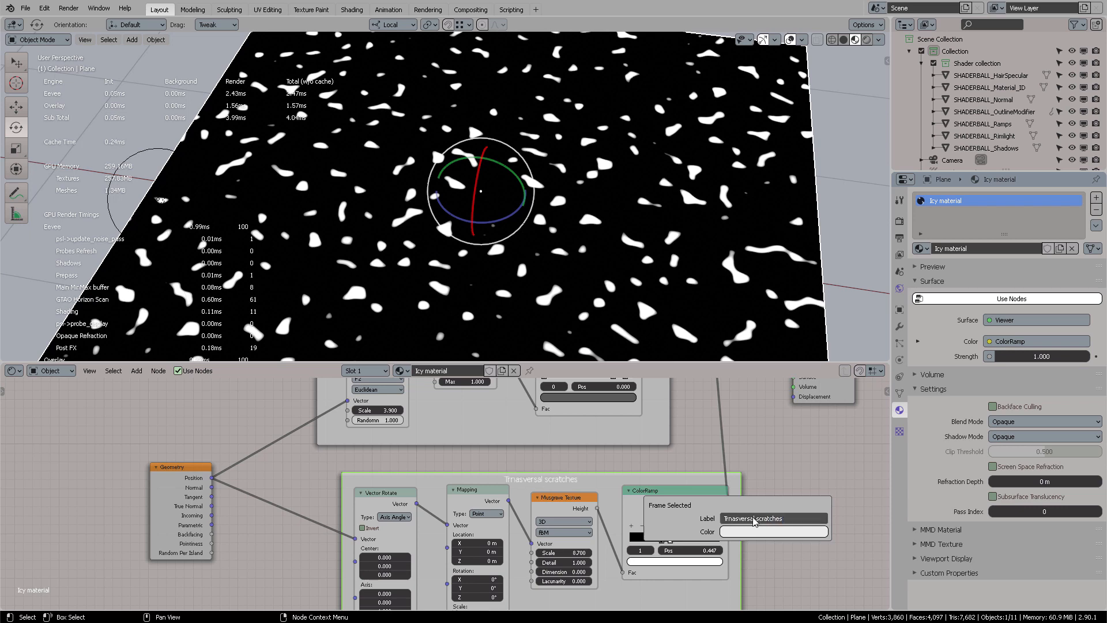
Step: Correct the scratches frame's label to "Transversal scratches" and set its Label Size to 35
left_click(736, 521)
left_click(741, 517)
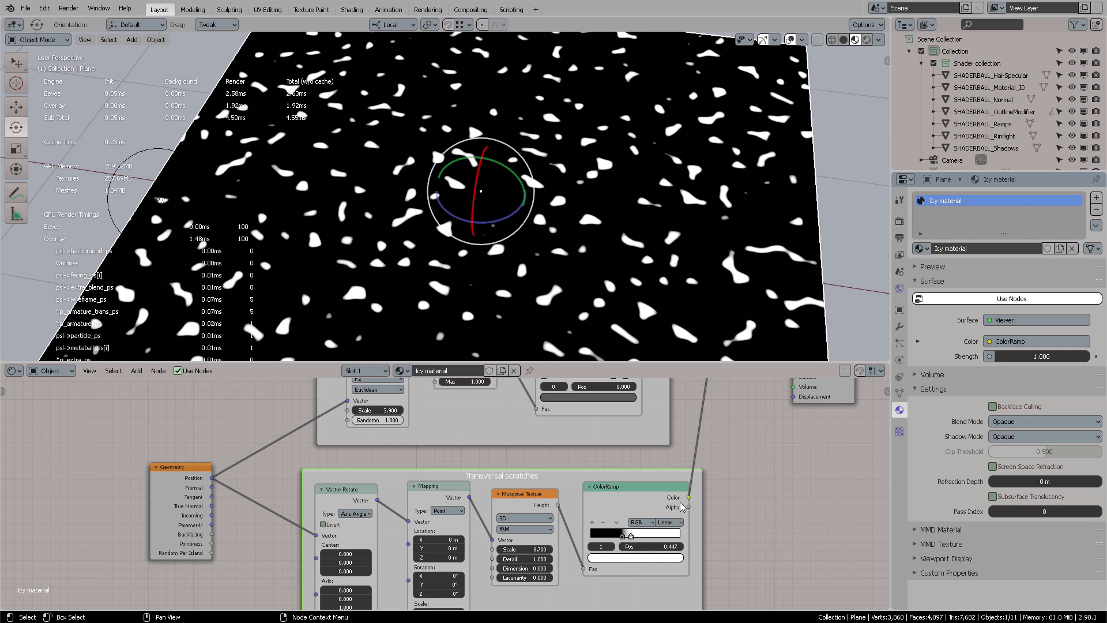
key("n")
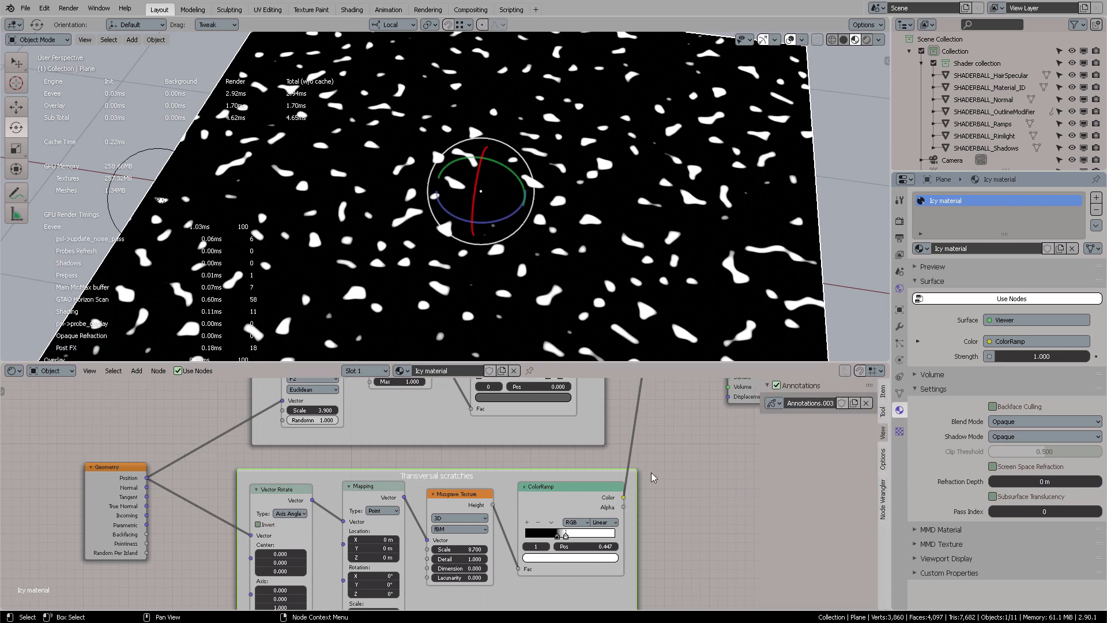
left_click(883, 392)
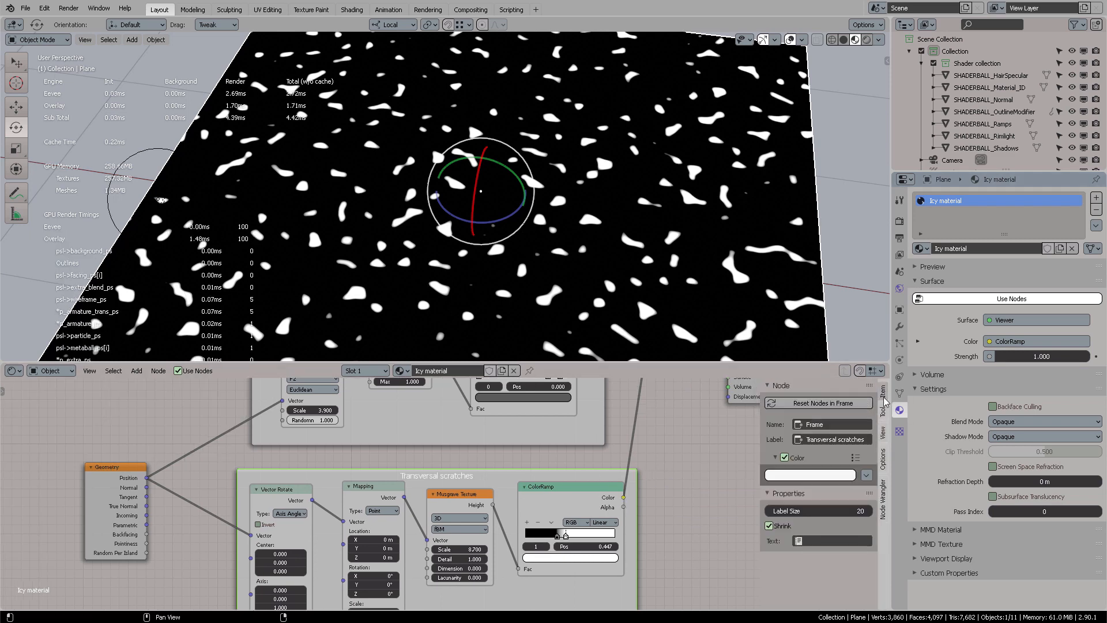
middle_click_drag(707, 471, 697, 442)
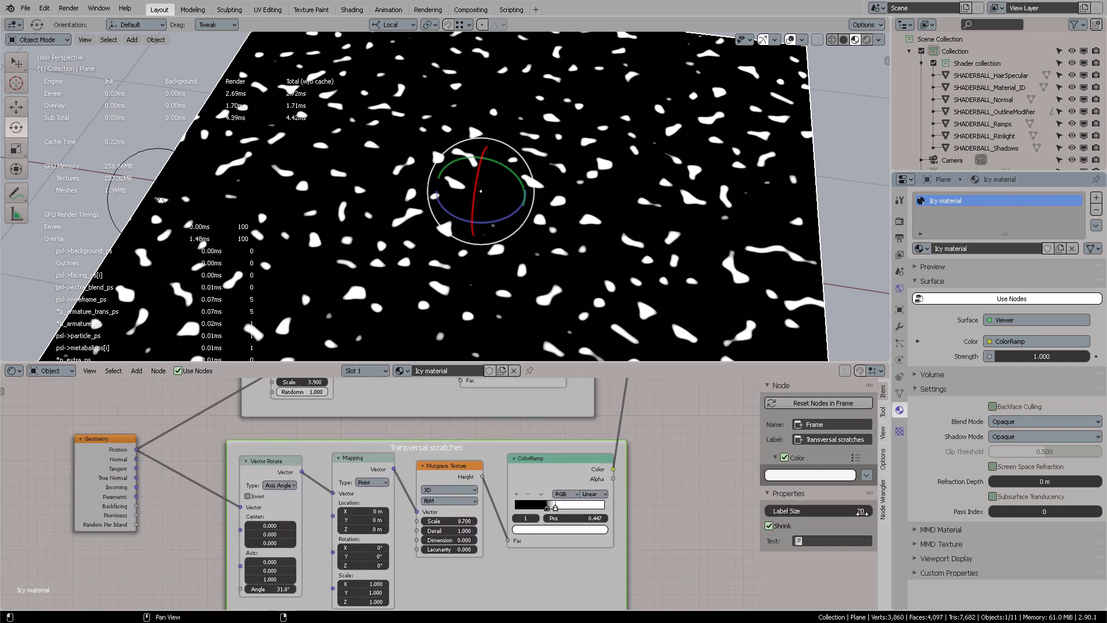
left_click(855, 512)
type("35")
key("Return")
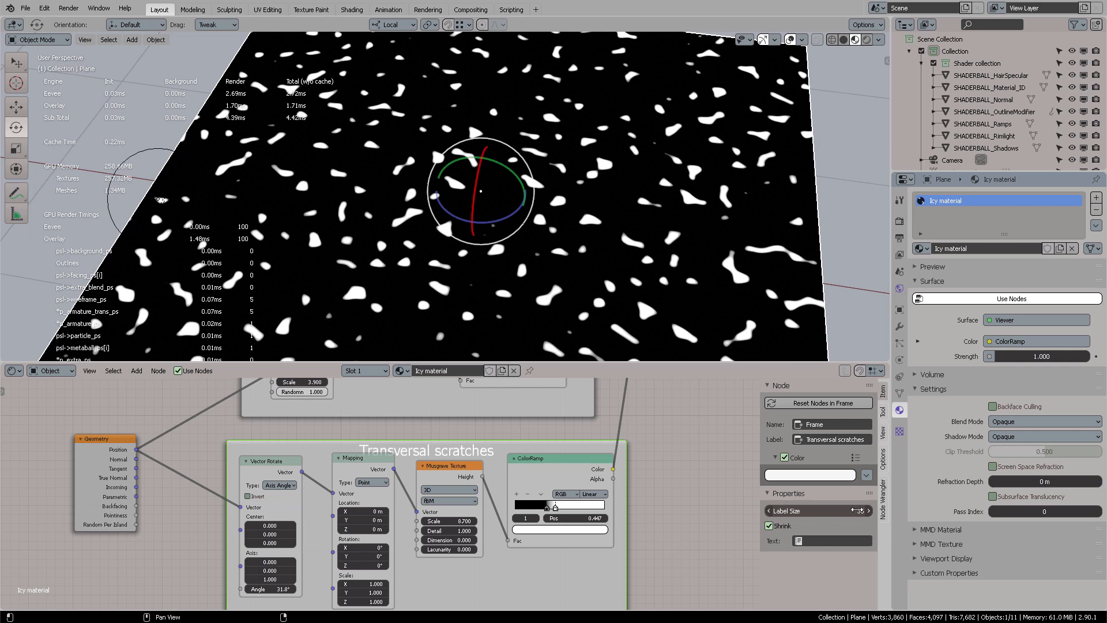
Step: Turn off Shrink for the Transversal scratches frame and extend its lower edge to leave room around the nodes
left_click(768, 525)
middle_click_drag(690, 510, 701, 446)
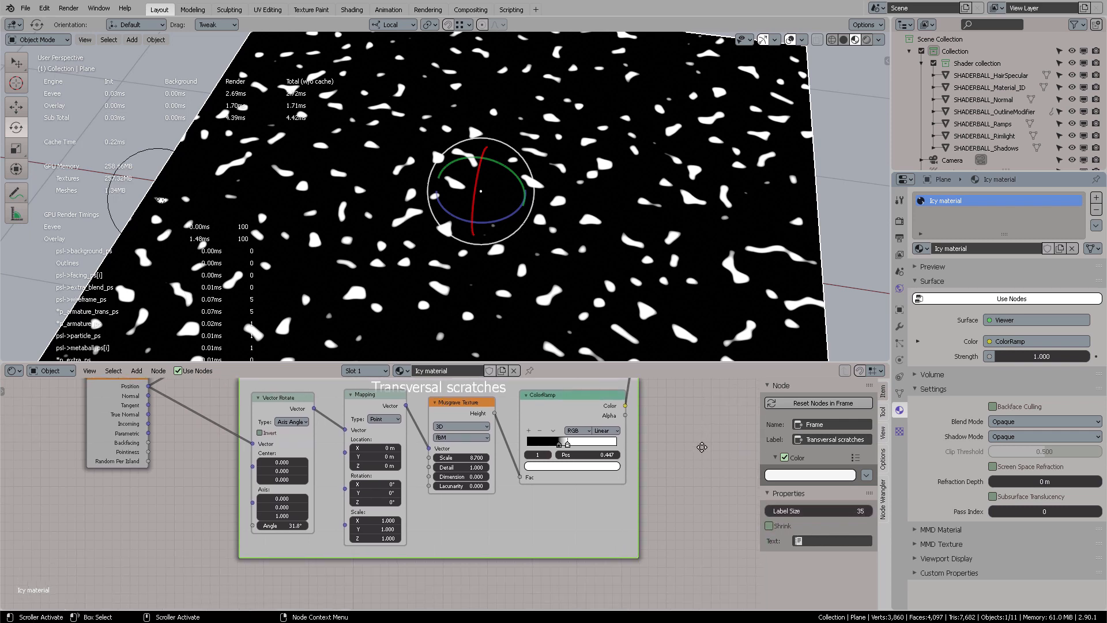
left_click_drag(636, 556, 643, 581)
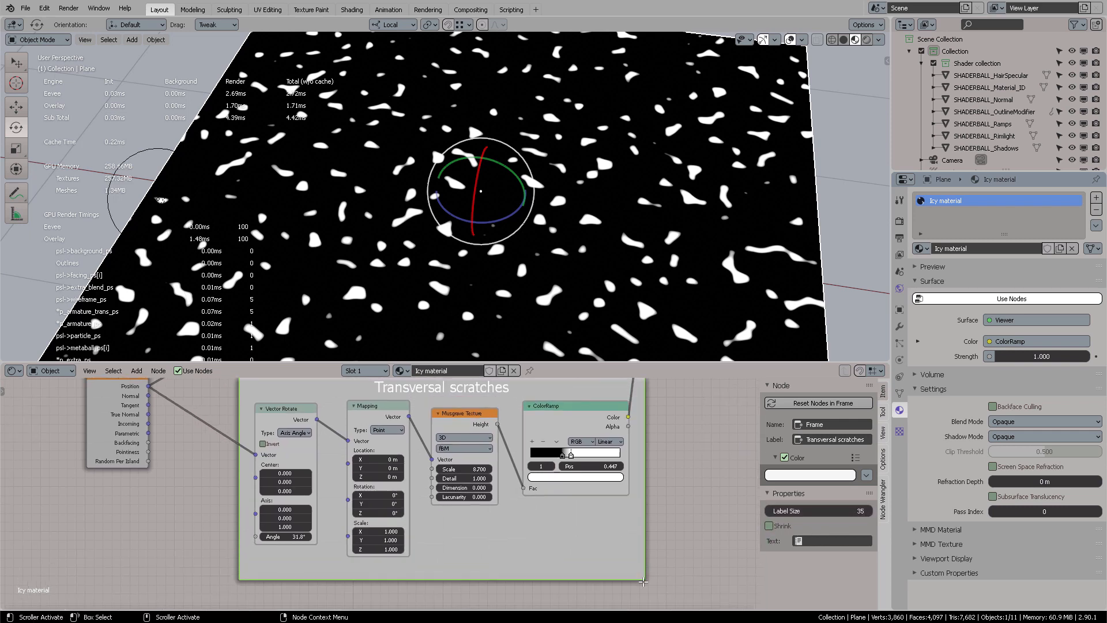
middle_click_drag(669, 495, 652, 521)
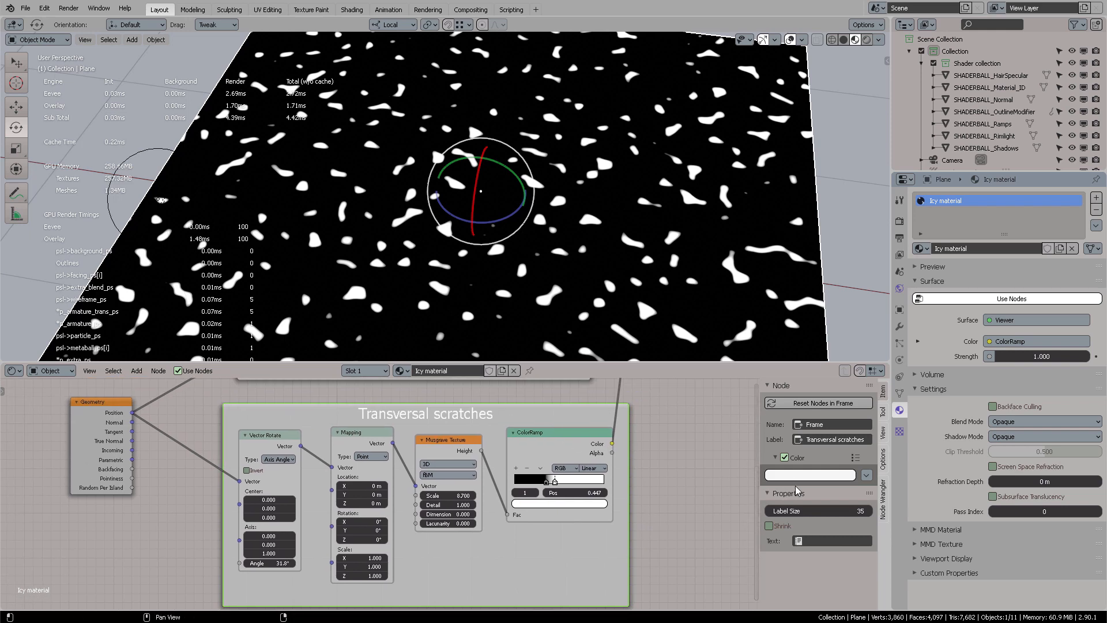
Step: Enlarge the node editor area and move the Material Output and Viewer nodes farther from the two frames
scroll(673, 438, "down", 2)
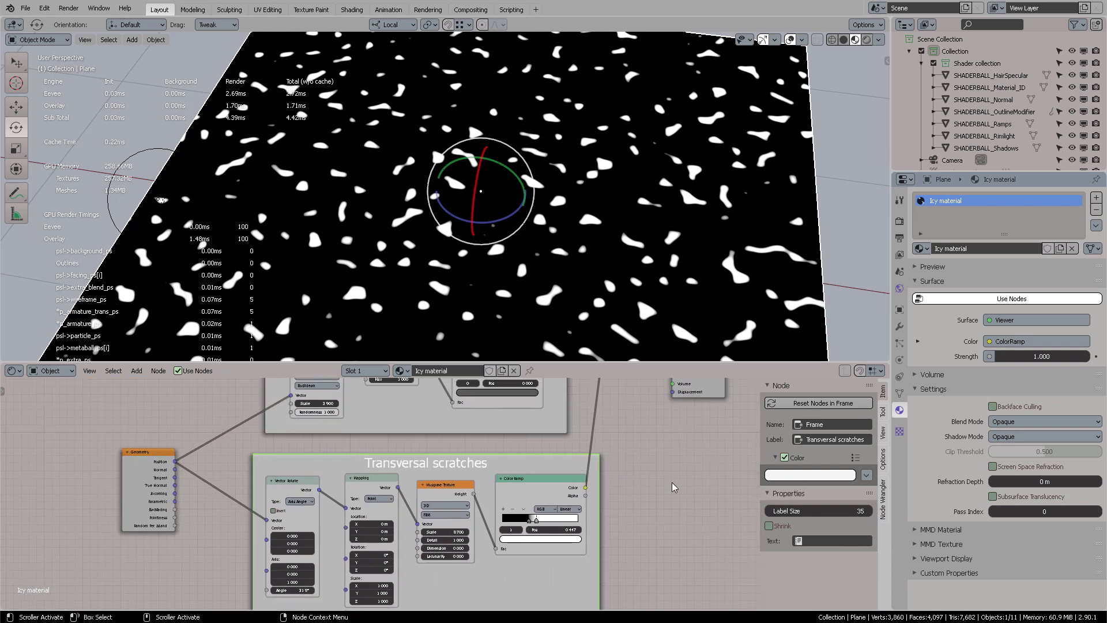
scroll(673, 483, "down", 2)
middle_click_drag(684, 477, 648, 493)
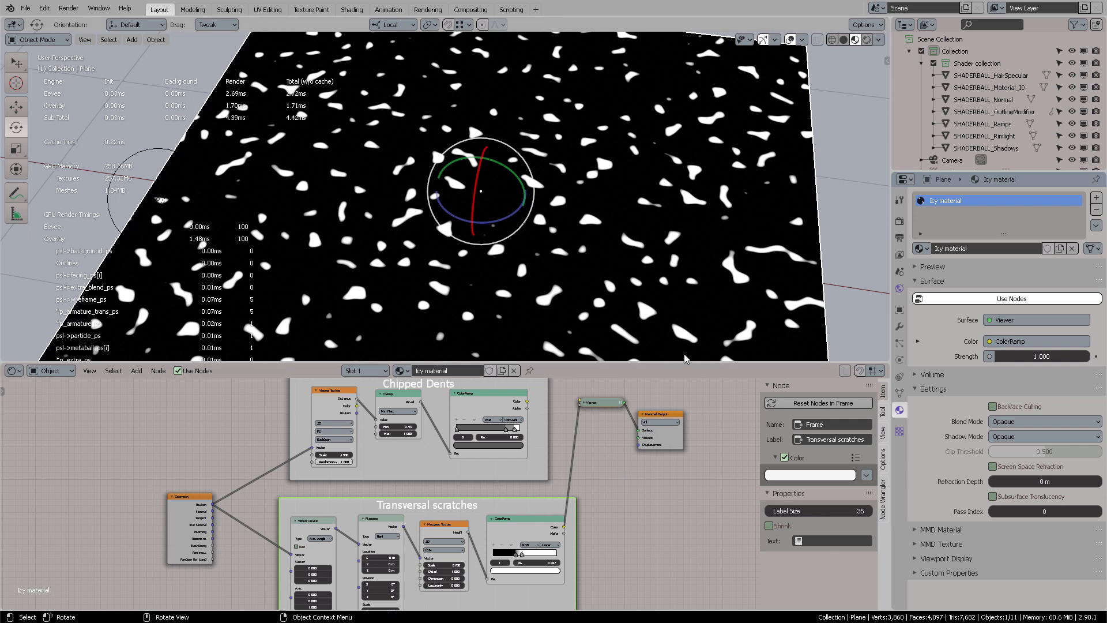
left_click_drag(684, 346, 683, 246)
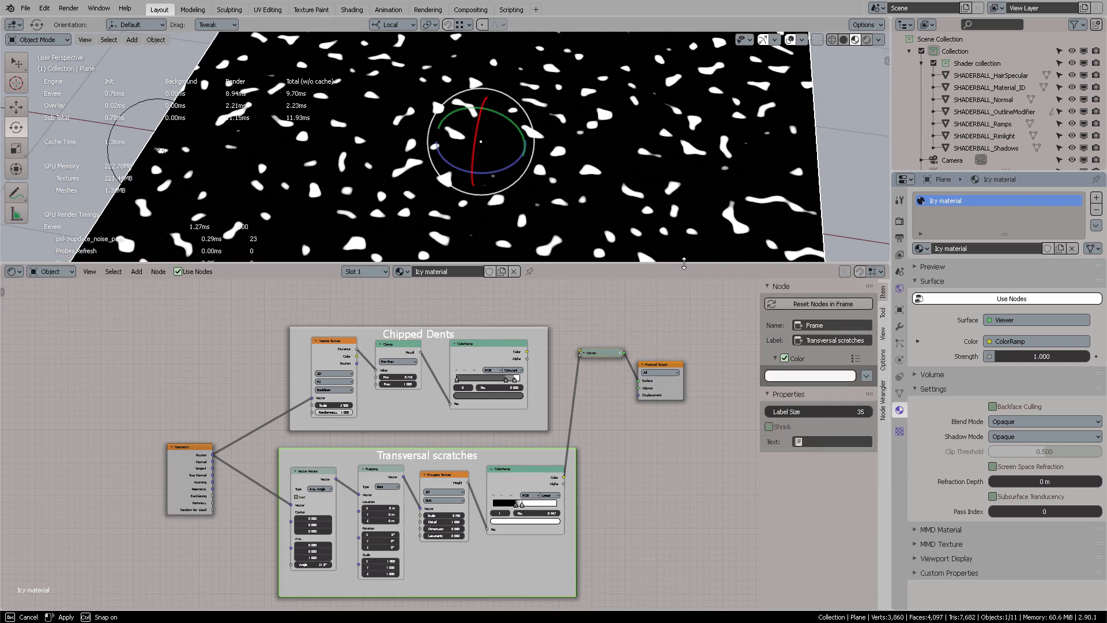
left_click_drag(658, 364, 686, 383)
left_click_drag(596, 354, 621, 393)
Step: Examine the Mix.psd workflow diagram in Photoshop against the Vector Rotate and Mapping nodes in Blender, and return to Blender
key("alt+Tab")
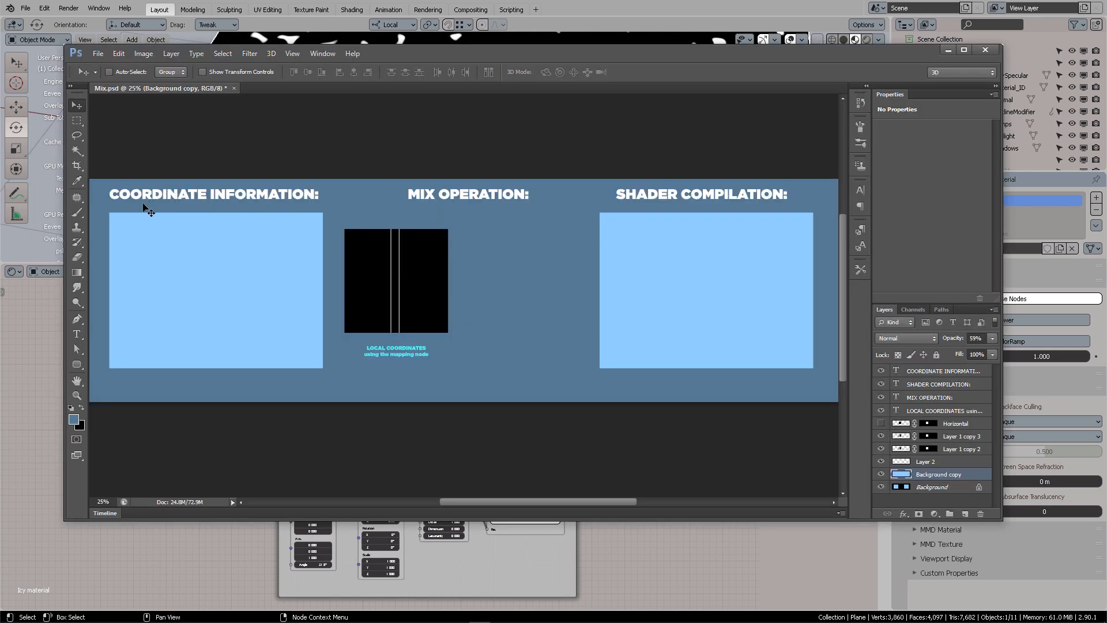
left_click(59, 347)
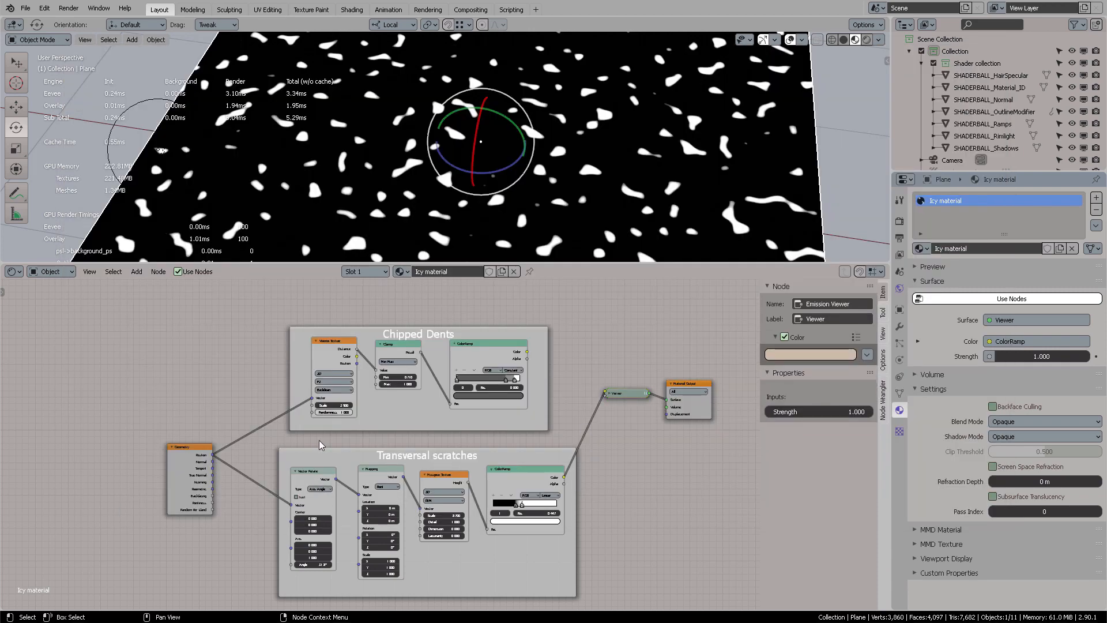
left_click(313, 473)
left_click(381, 469)
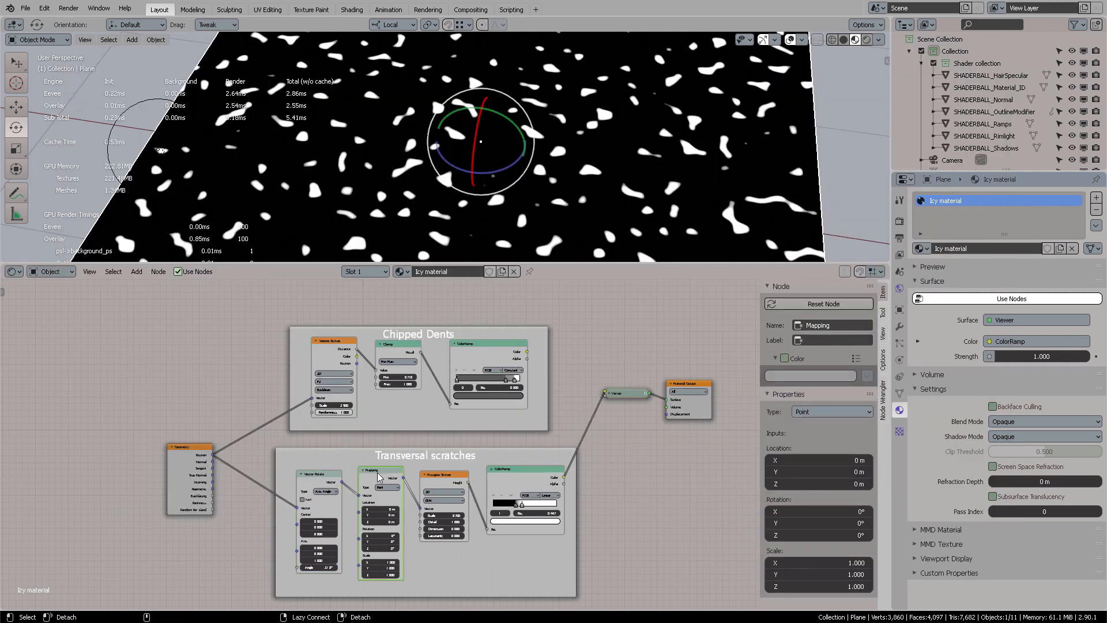
key("alt+Tab")
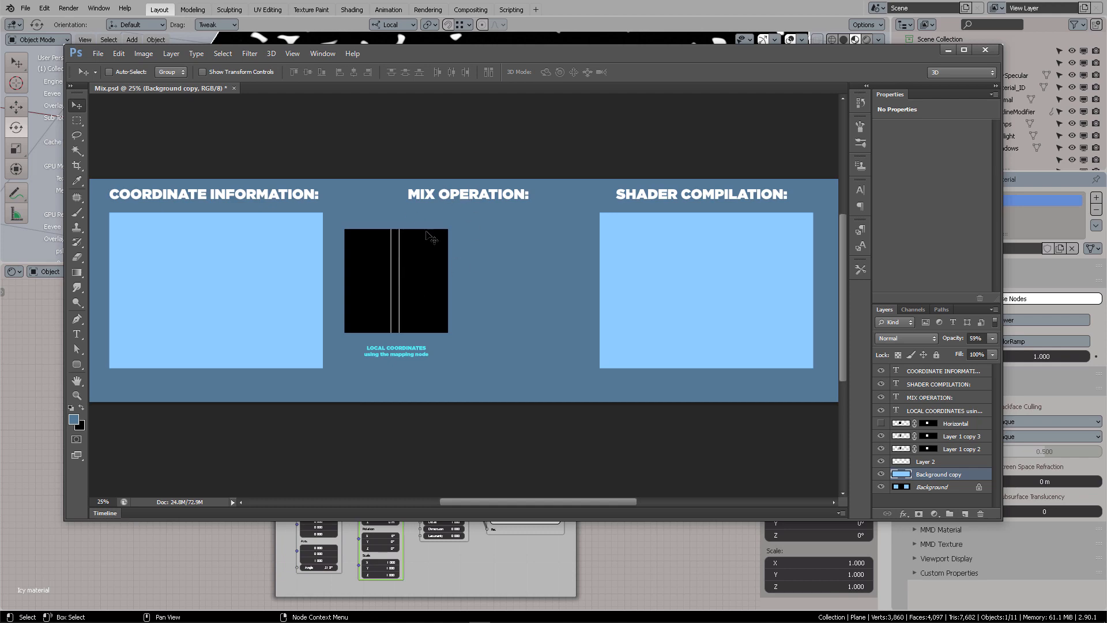
key("alt+Tab")
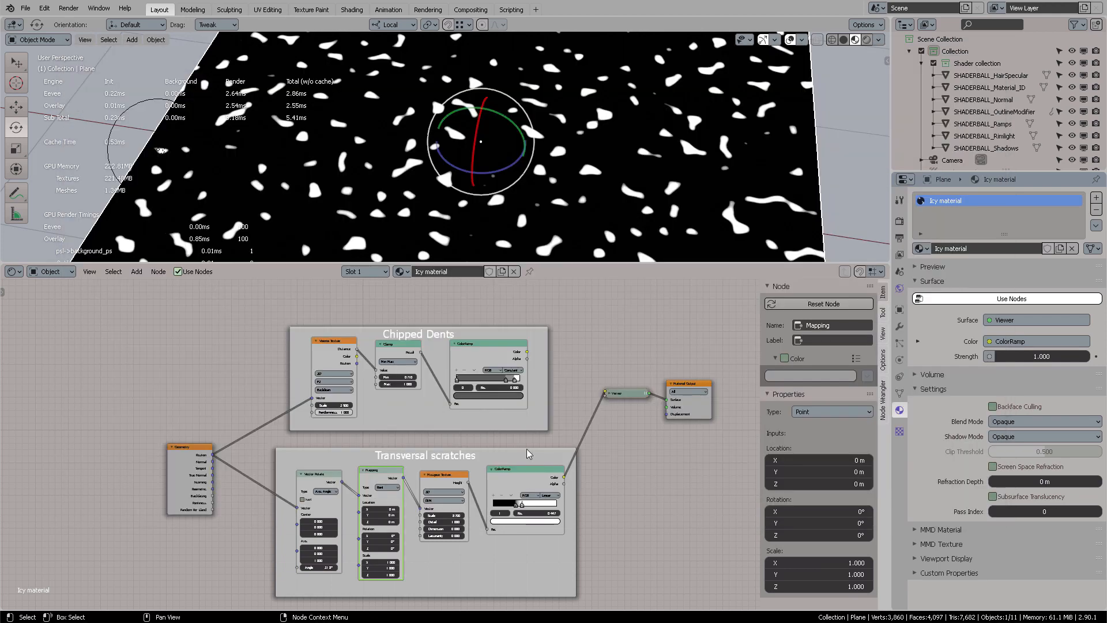
Step: Reposition the Chipped Dents and Transversal scratches frames farther apart and cut the link from the scratches ColorRamp to the Viewer
mouse_move(501, 333)
left_mouse_down()
mouse_move(505, 312)
mouse_move(496, 331)
left_mouse_up()
left_click_drag(512, 456, 492, 479)
left_click(609, 457)
right_click_drag(569, 419, 596, 437, "ctrl")
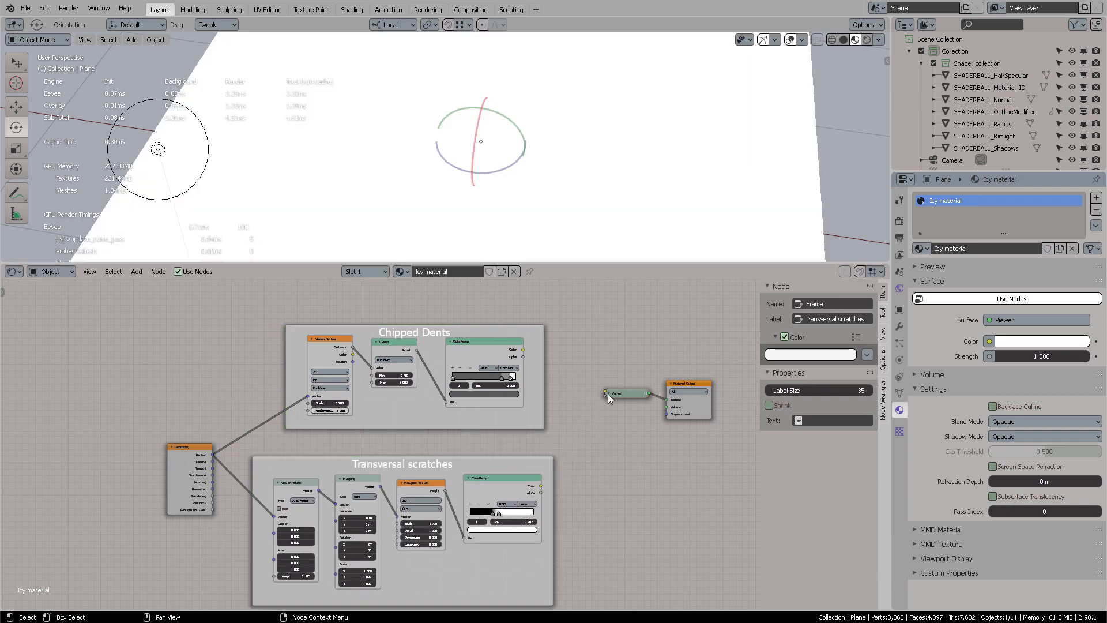
Step: Add a MixRGB node between the two texture frames and the Material Output node
key("shift+a")
left_click(581, 353)
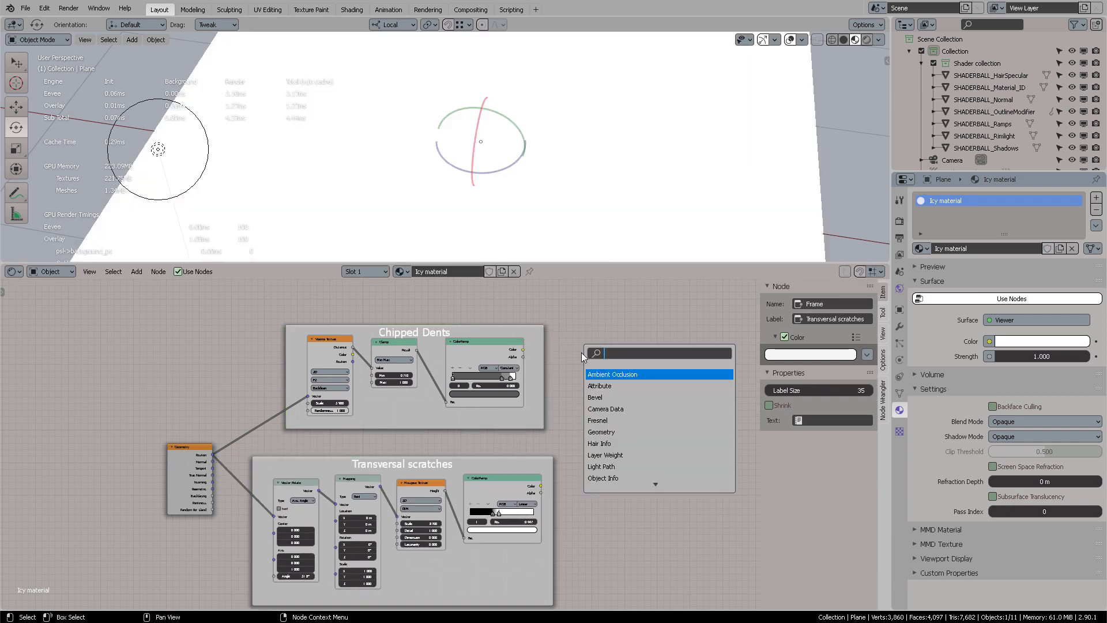
type("mix")
key("Down")
key("Return")
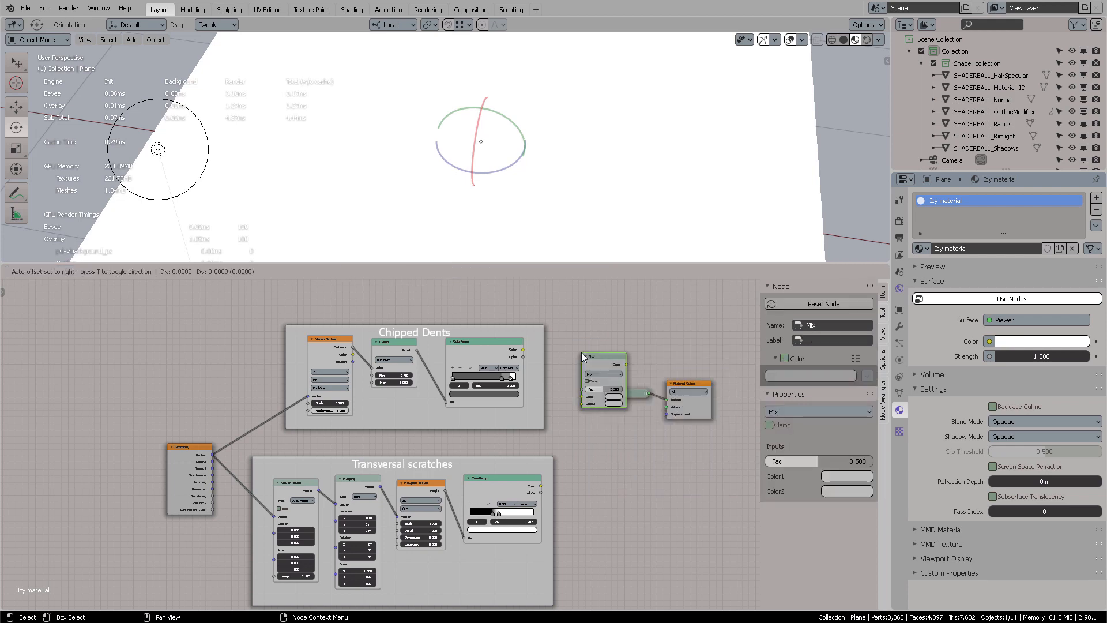
left_click(569, 390)
Step: Move the Viewer node above the Material Output node and shift the unconnected Mix node slightly aside
left_click_drag(628, 395, 658, 347)
middle_click_drag(632, 384, 541, 353)
scroll(583, 340, "up", 3)
left_click_drag(509, 380, 527, 380)
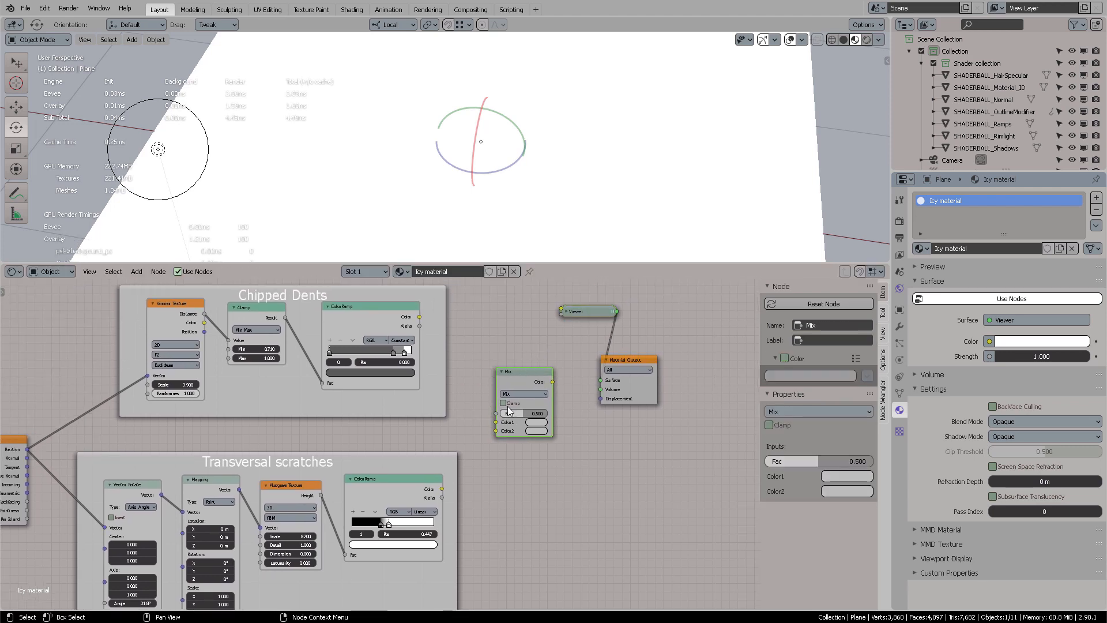
scroll(567, 417, "up", 1)
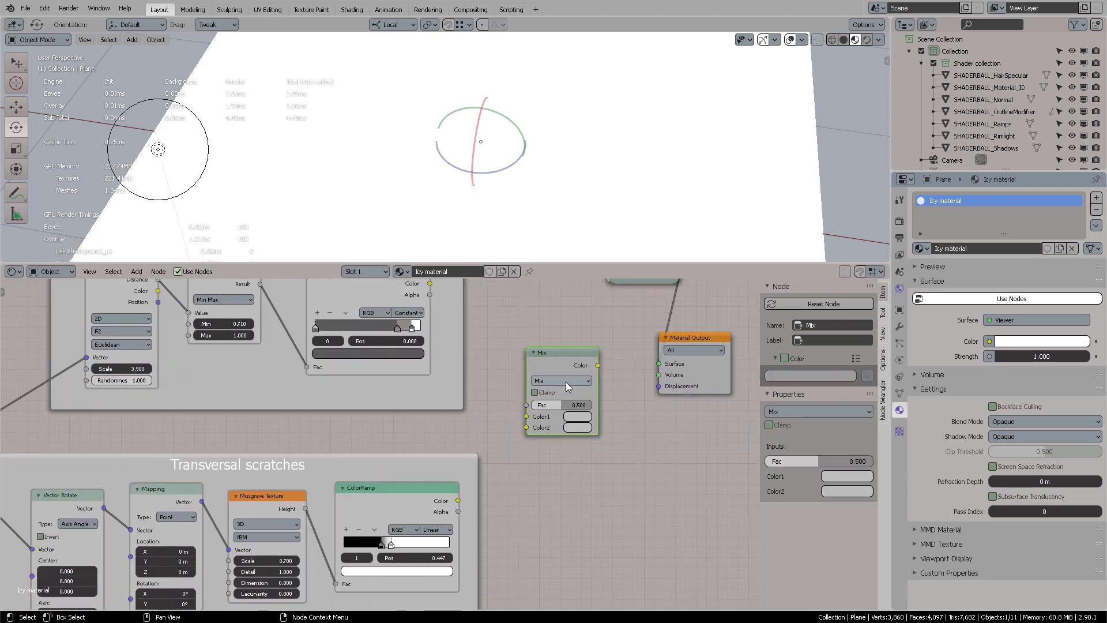
Step: Try the Add blending mode on the unconnected Mix node, and delete the node
left_click(566, 381)
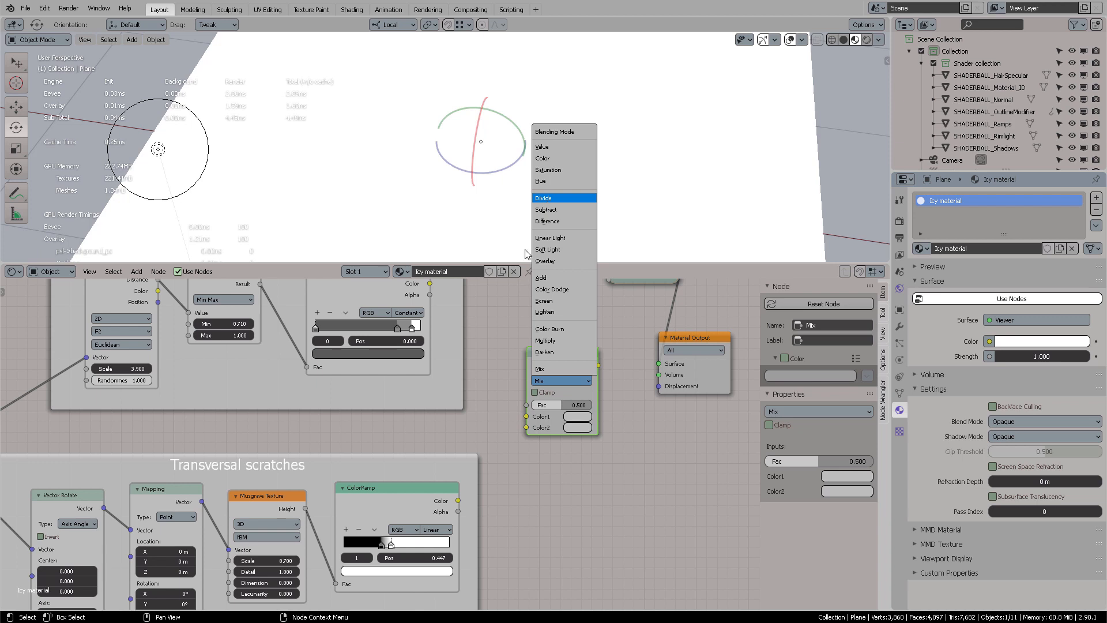
mouse_move(540, 352)
left_mouse_down()
mouse_move(535, 344)
mouse_move(548, 345)
left_mouse_up()
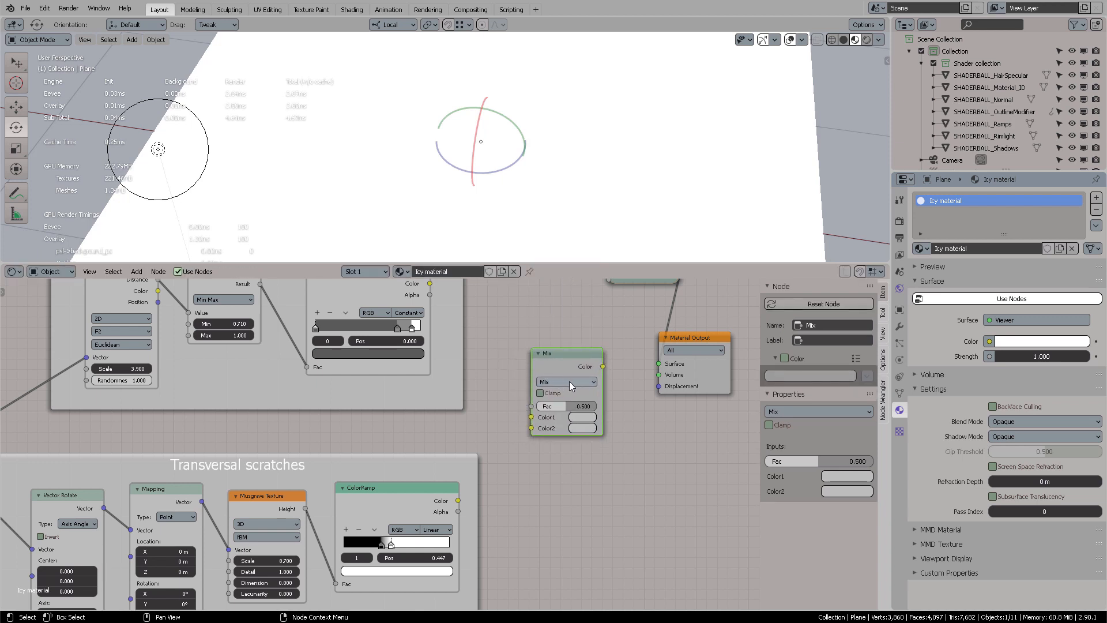
left_click(568, 382)
left_click(560, 383)
key("a")
left_click_drag(558, 365, 551, 369)
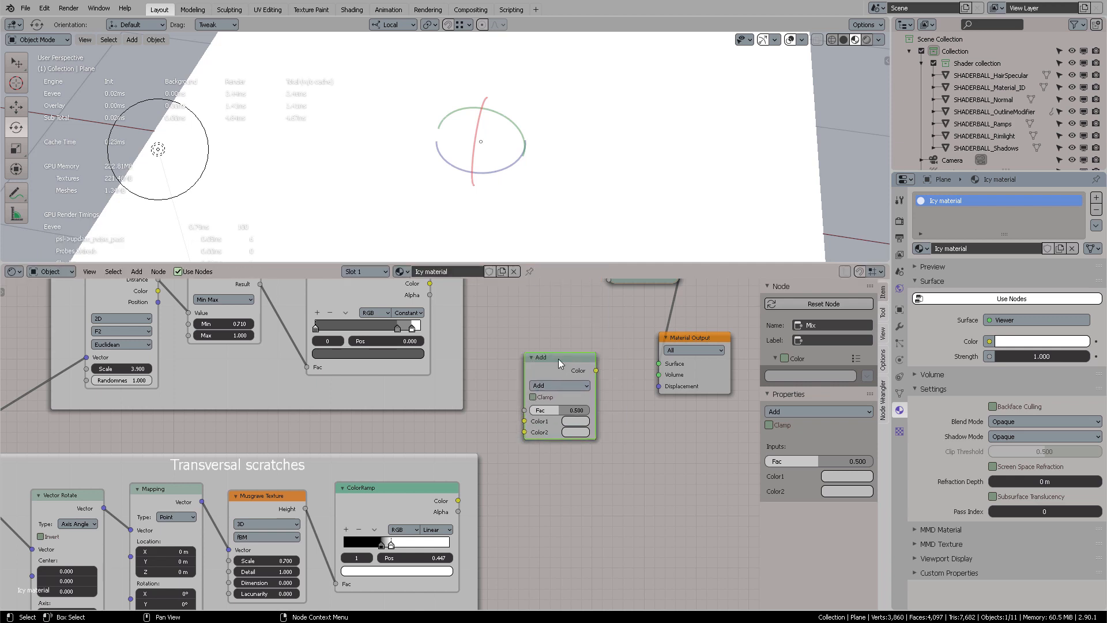
key("x")
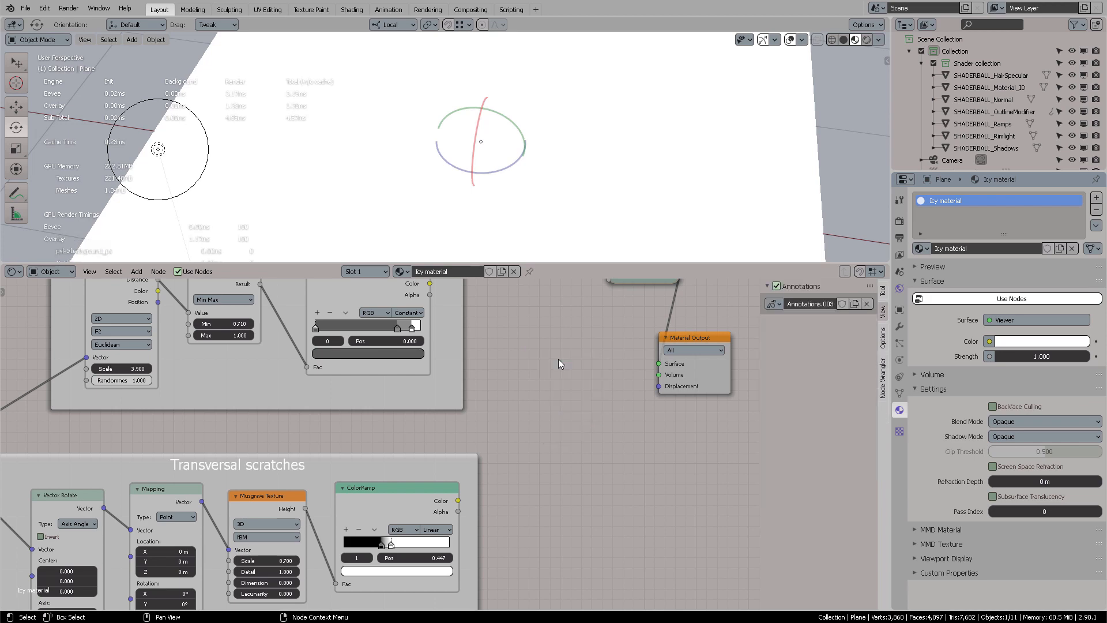
Step: Combine the Chipped Dents and Transversal scratches ColorRamps through a Mix node placed between the frames and the Material Output
key("Home")
right_click_drag(458, 316, 485, 519, "alt")
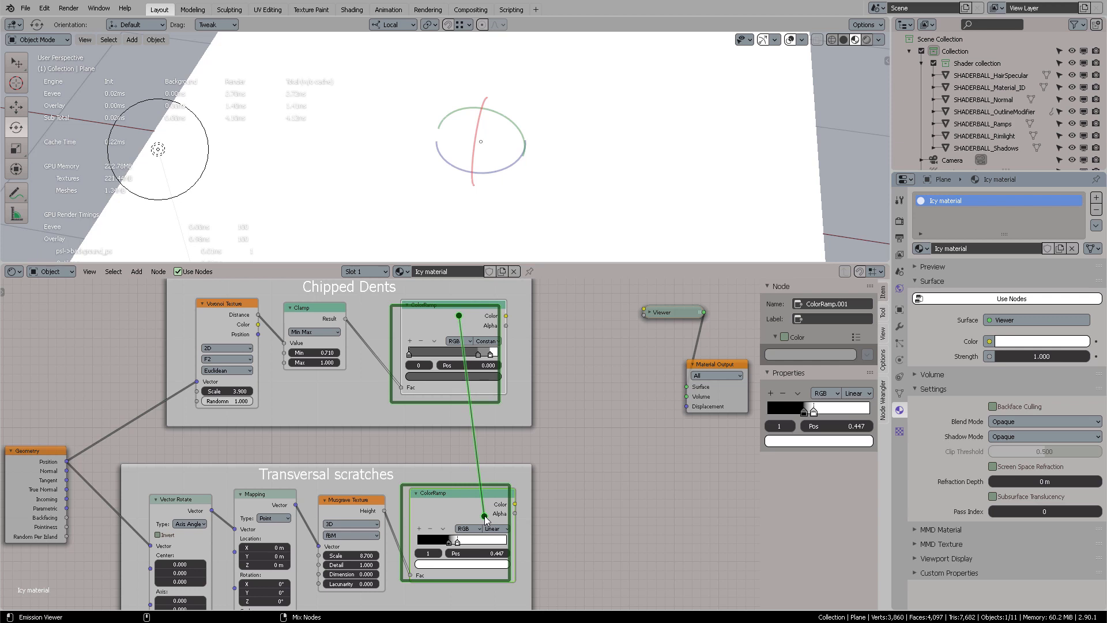
right_click_drag(485, 518, 486, 519, "ctrl+shift")
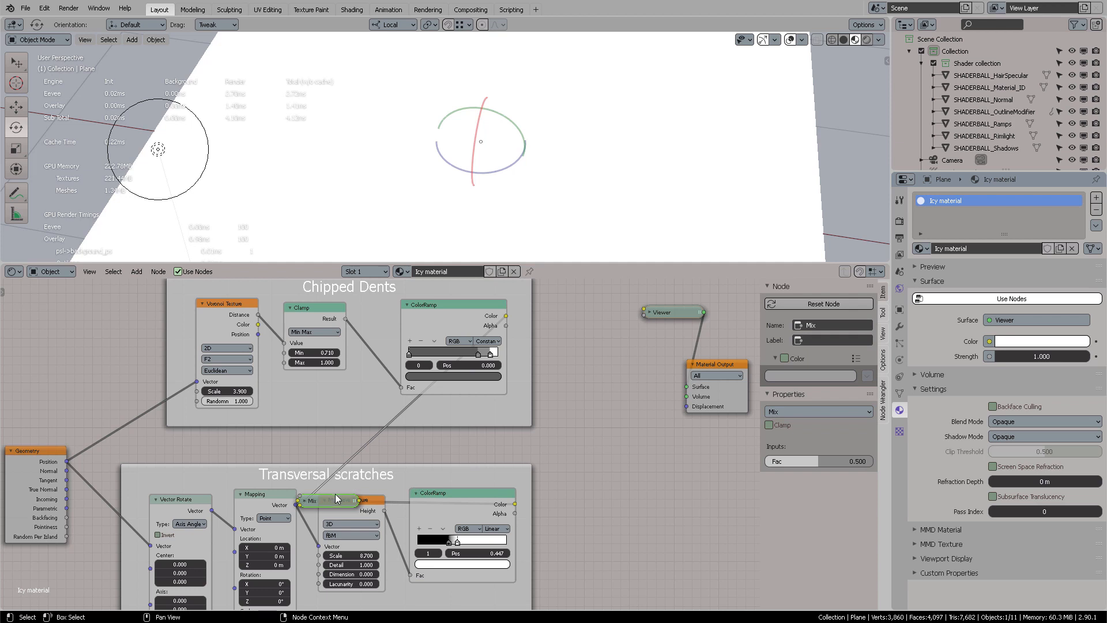
left_click_drag(324, 505, 599, 404)
left_click(605, 399)
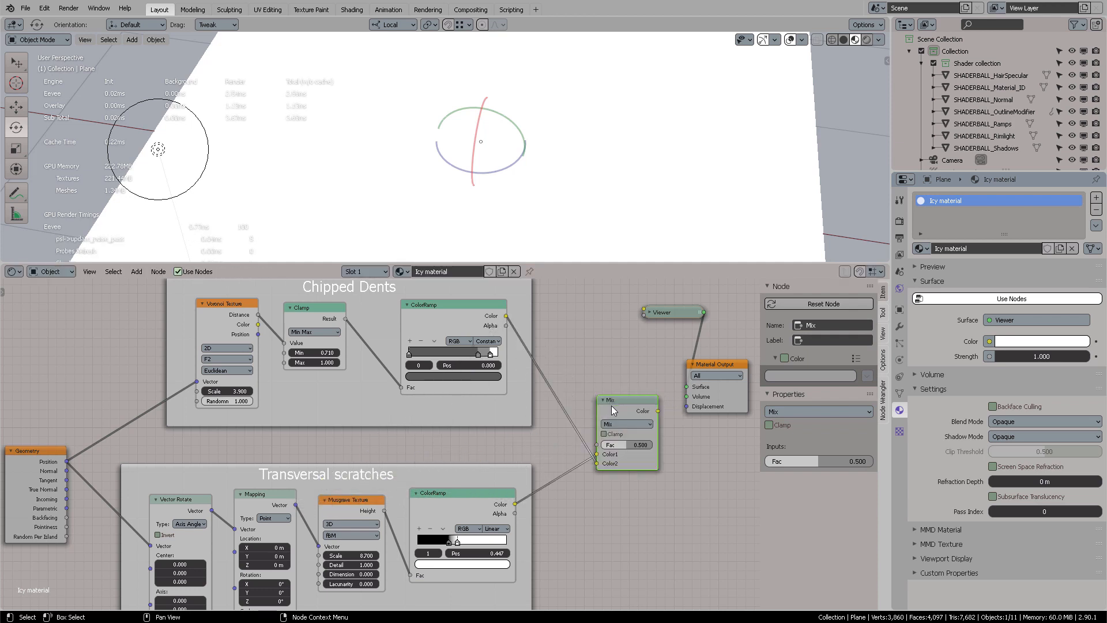
middle_click_drag(611, 405, 552, 407)
scroll(564, 414, "up", 2)
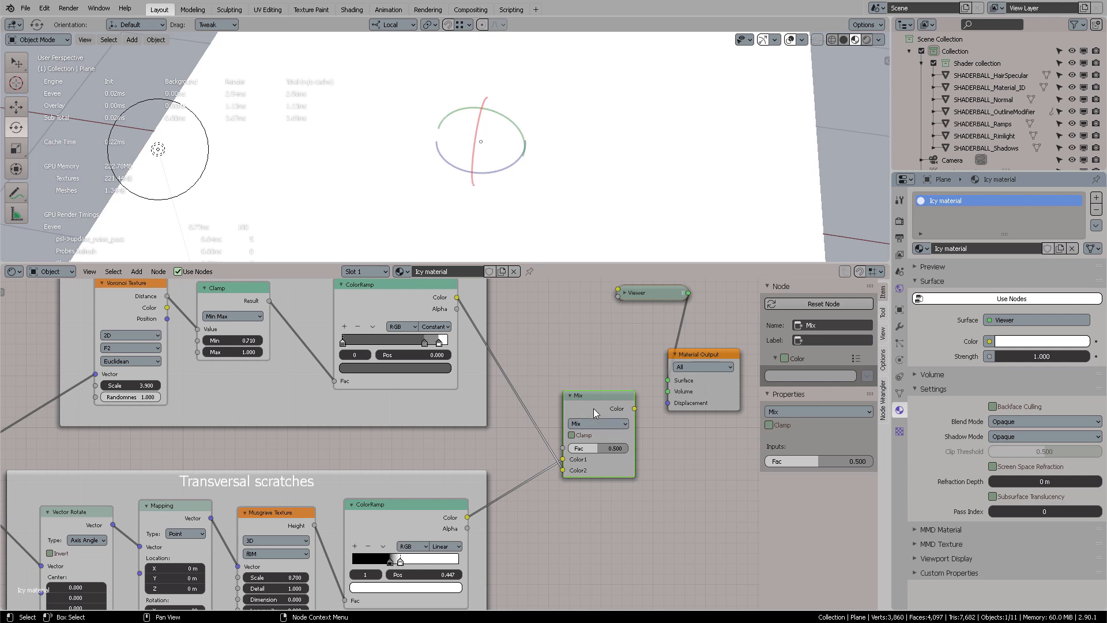
Step: Check the blending modes of the Mix node joining the two ColorRamps, and delete that node
left_click(586, 424)
left_click_drag(582, 395, 560, 381)
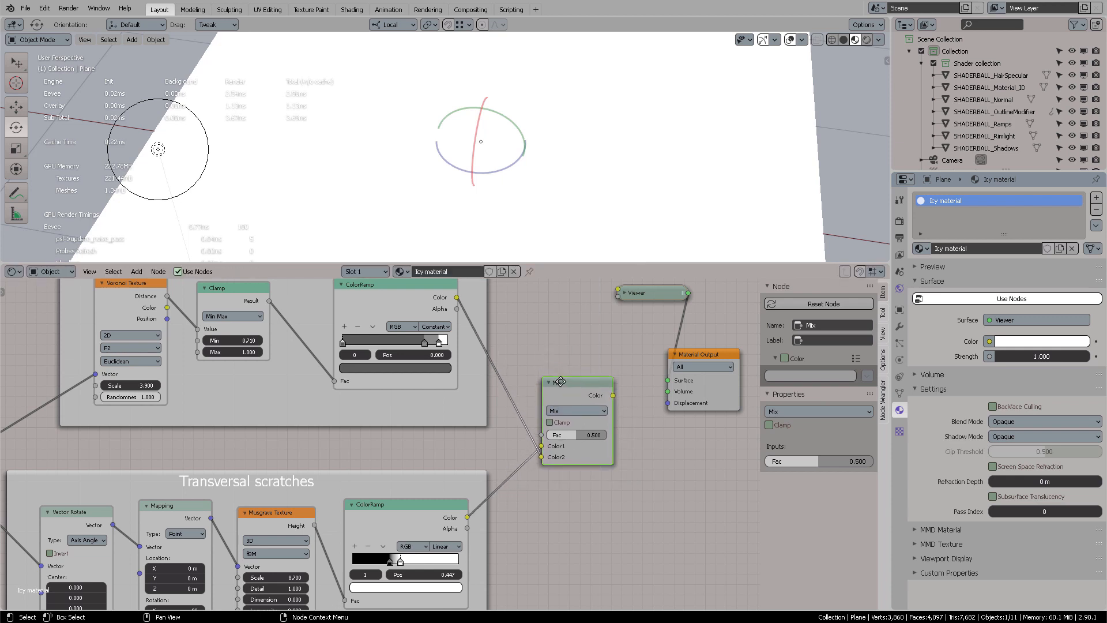
key("x")
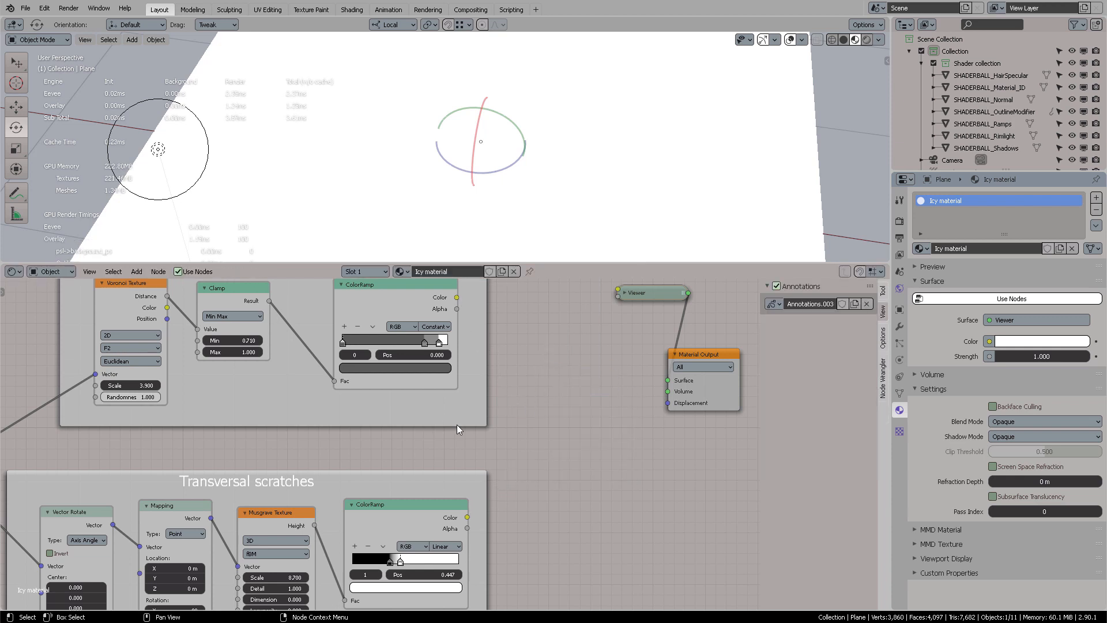
Step: Combine the Chipped Dents and Transversal scratches ColorRamp nodes with a Math node set to Add
middle_click_drag(534, 413, 532, 426)
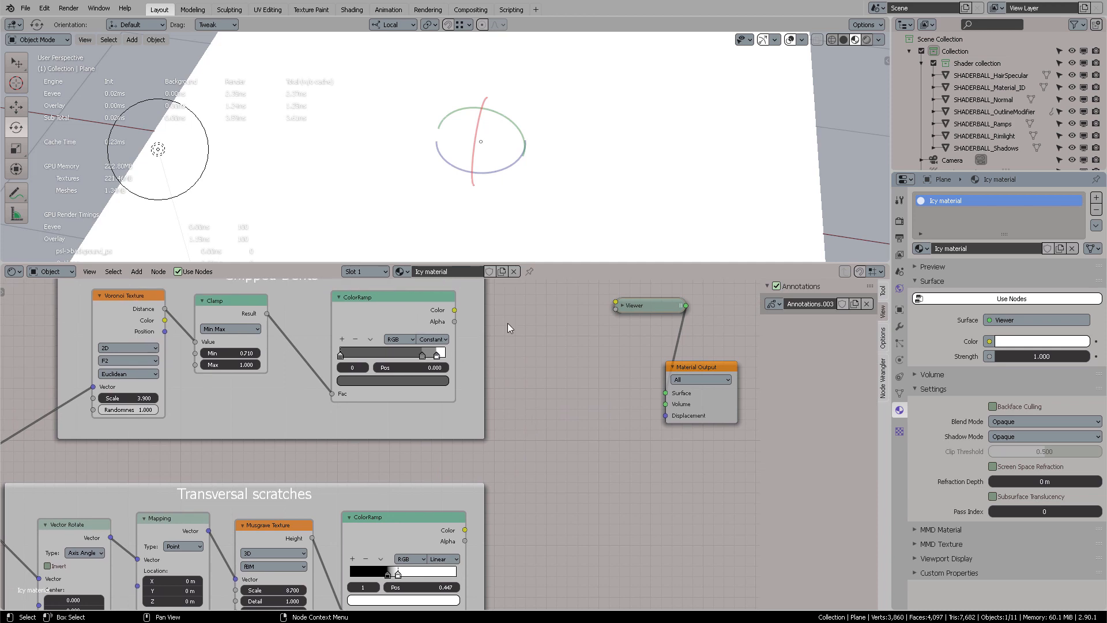
left_click(420, 306)
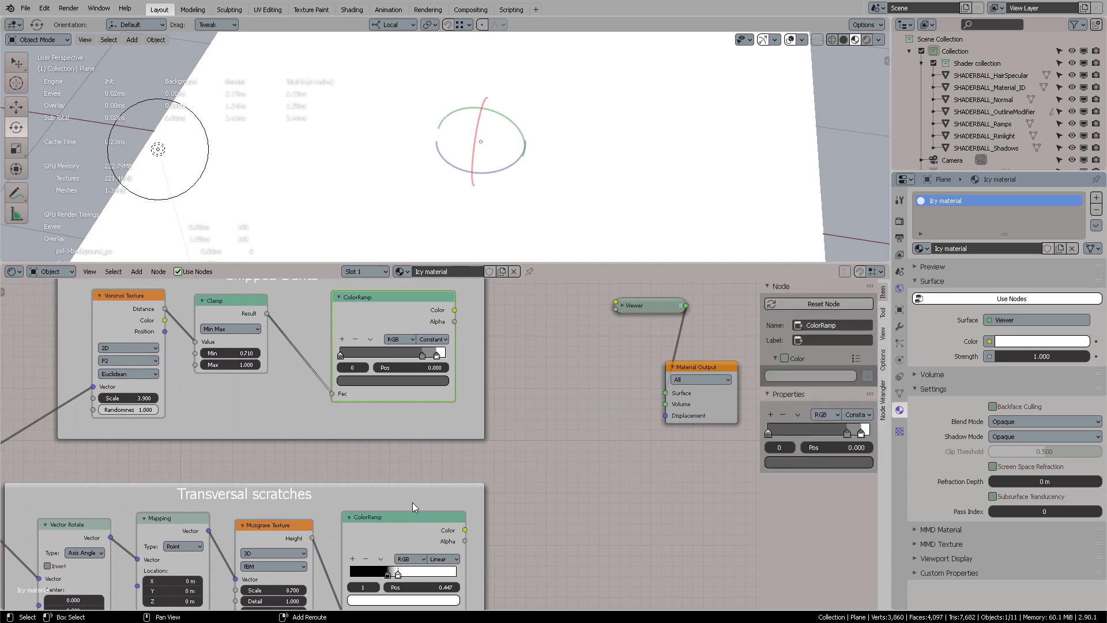
left_click(407, 527)
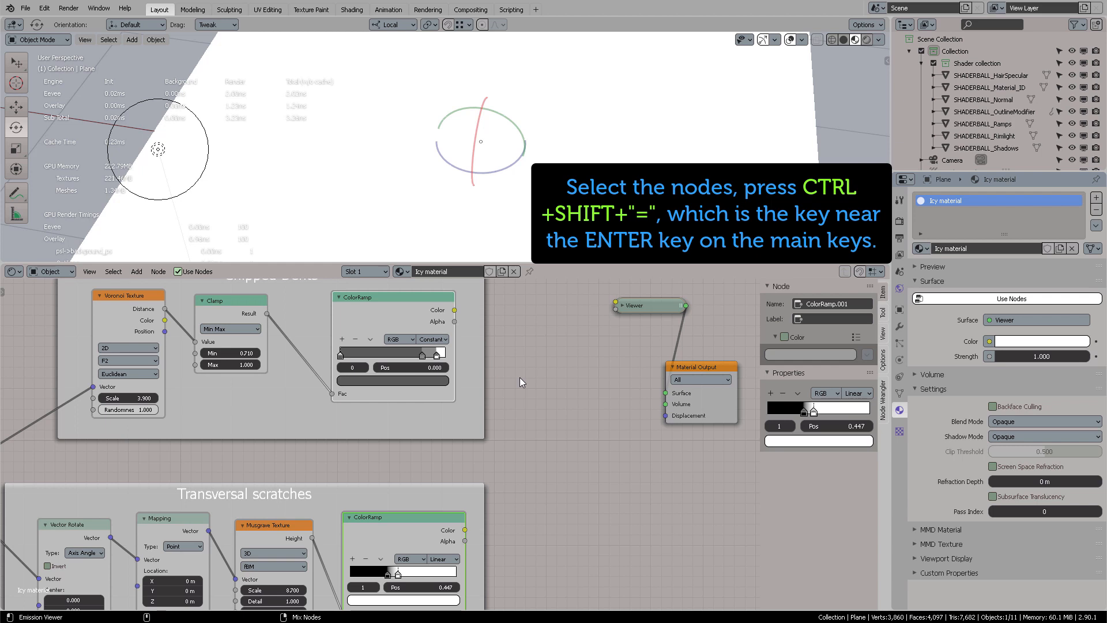
key("ctrl+shift+equal")
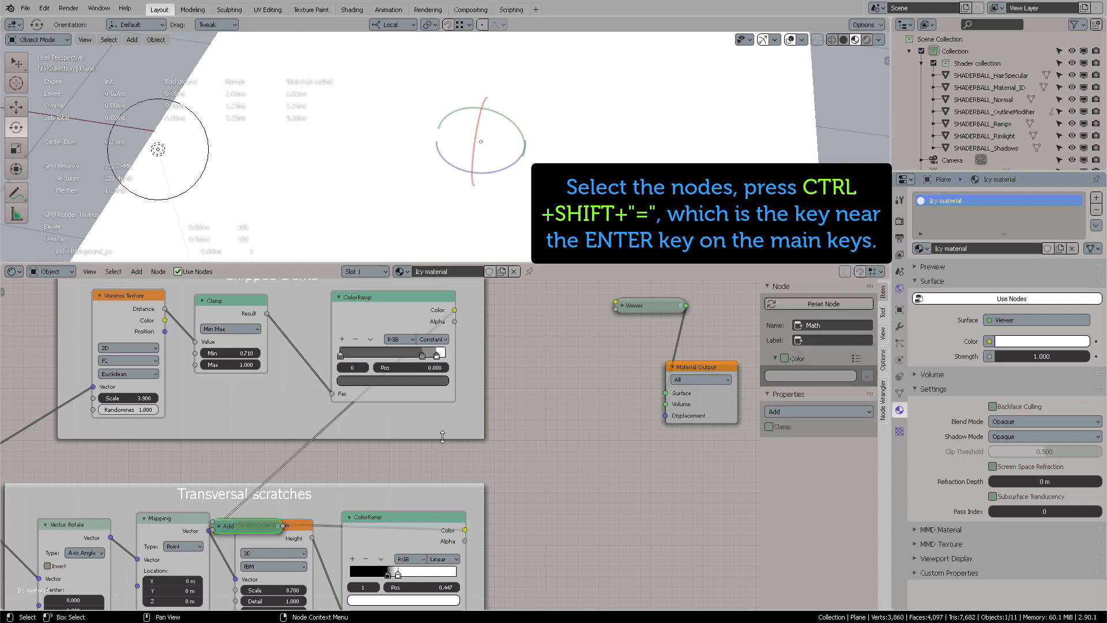
Step: Place the Add node between the two frames and the Material Output, and preview its result on the plane
left_click_drag(237, 525, 563, 392)
left_click(565, 384)
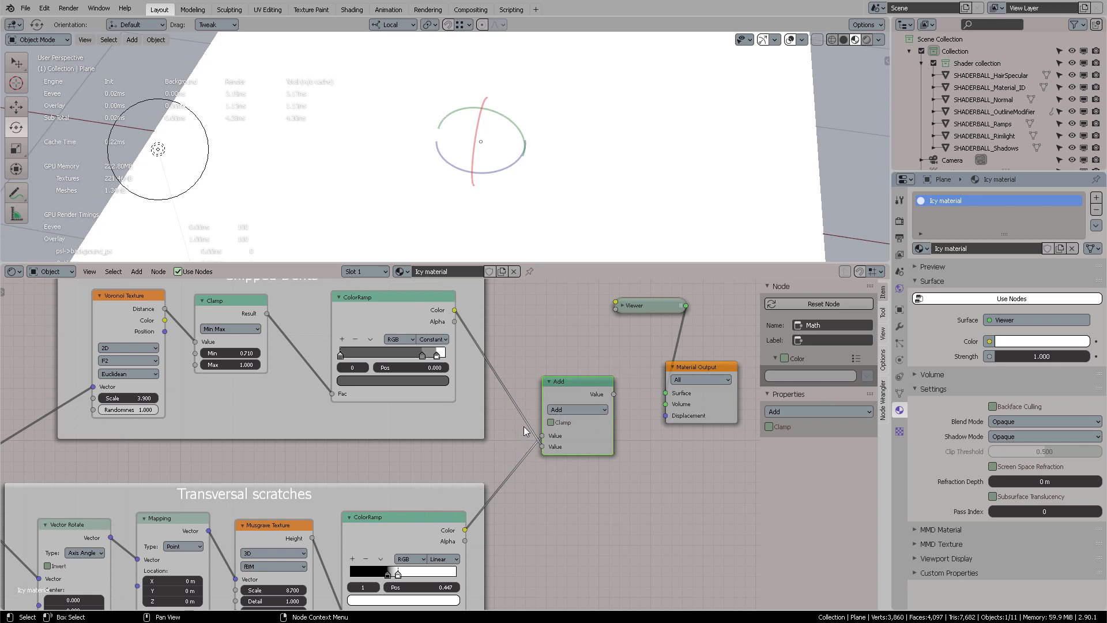
mouse_move(567, 375)
left_mouse_down()
mouse_move(569, 385)
mouse_move(569, 370)
left_mouse_up()
left_click(407, 312)
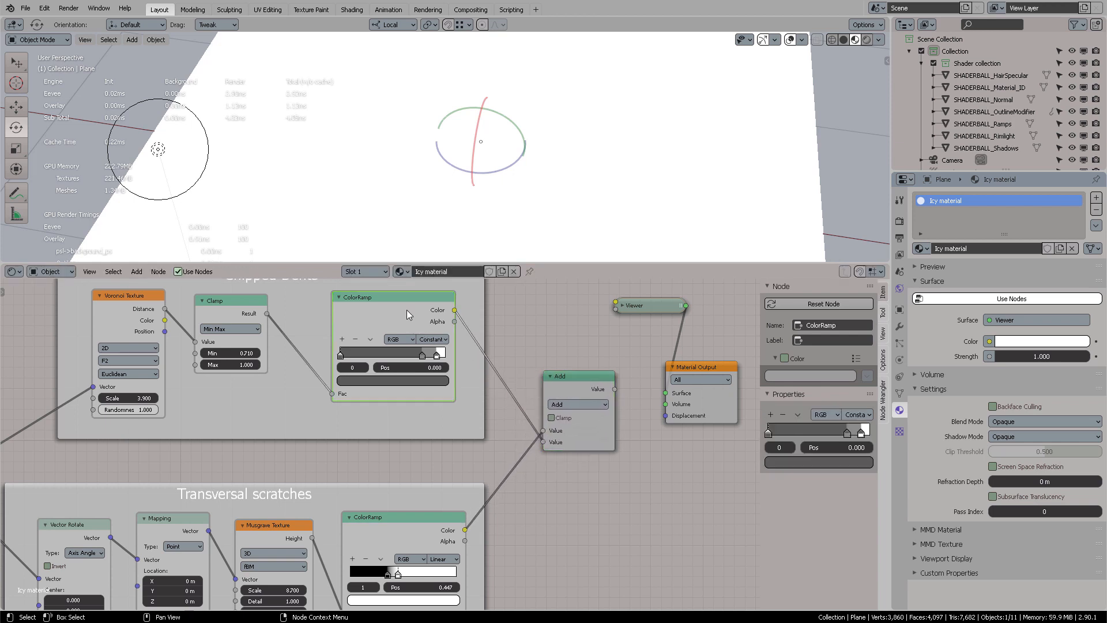
left_click(406, 521)
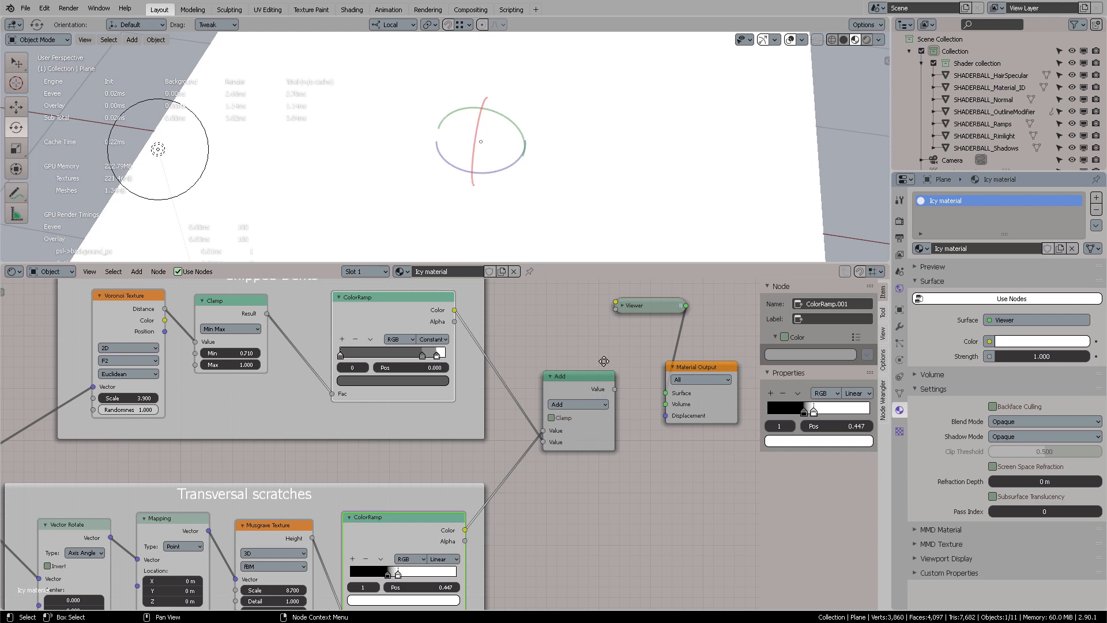
middle_click_drag(590, 418, 510, 441)
left_click(496, 404, "ctrl+shift")
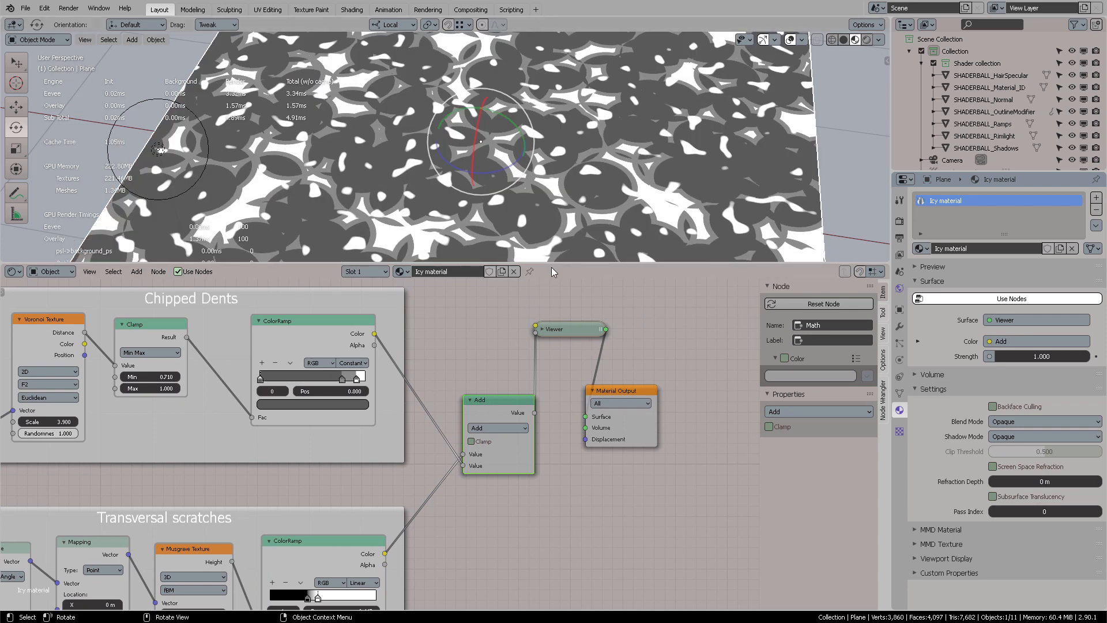
Step: Enlarge the 3D viewport above the node editor and bring the whole plane into view
left_click_drag(552, 264, 548, 329)
middle_click_drag(479, 282, 605, 251, "shift")
scroll(549, 247, "down", 2)
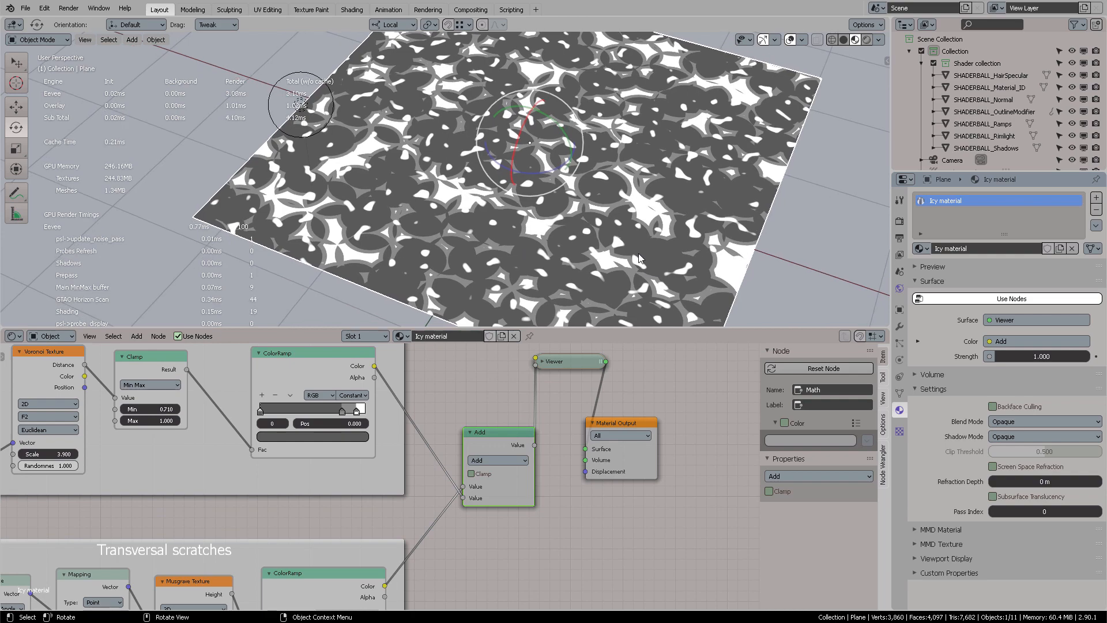
middle_click_drag(582, 173, 610, 189)
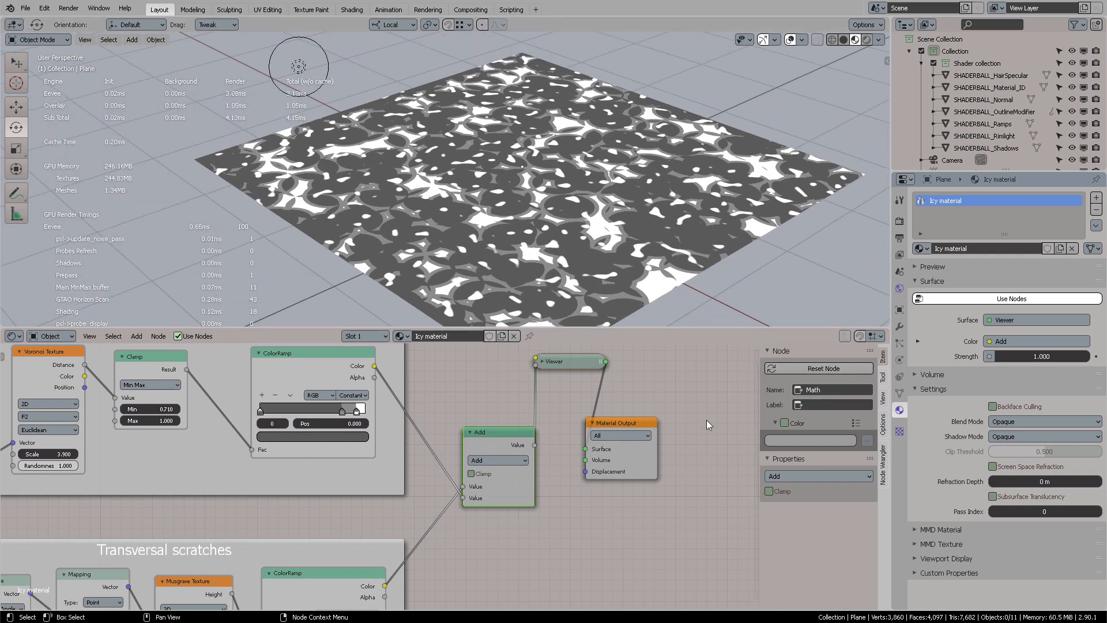
Step: Hide the node editor's sidebar, and line up the Viewer and Material Output nodes after the Add node
key("n")
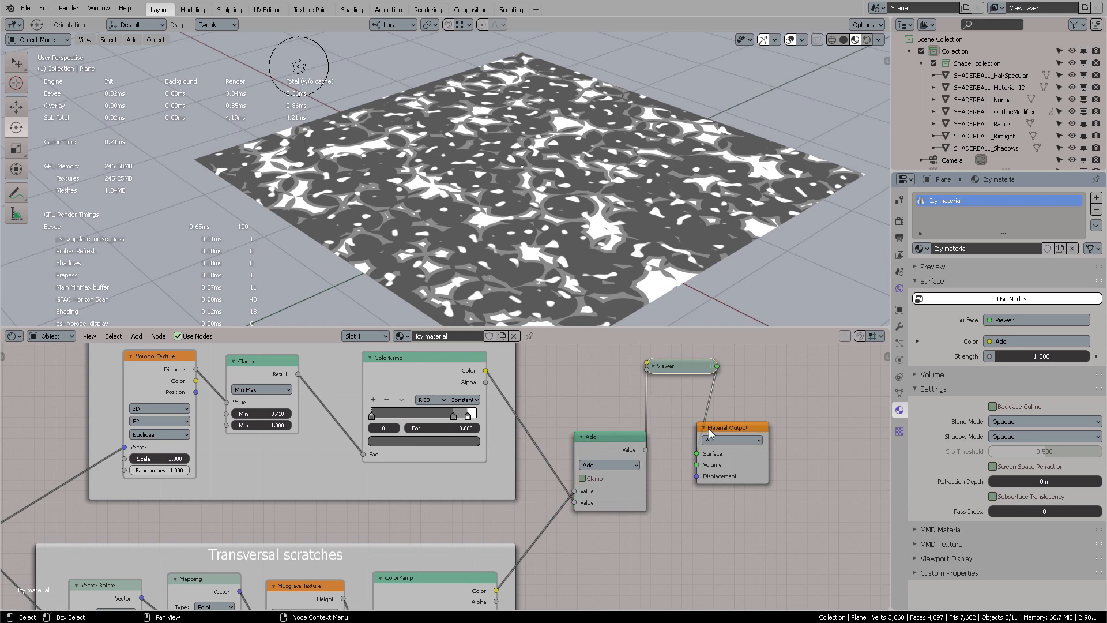
left_click_drag(707, 428, 785, 424)
left_click_drag(677, 366, 700, 456)
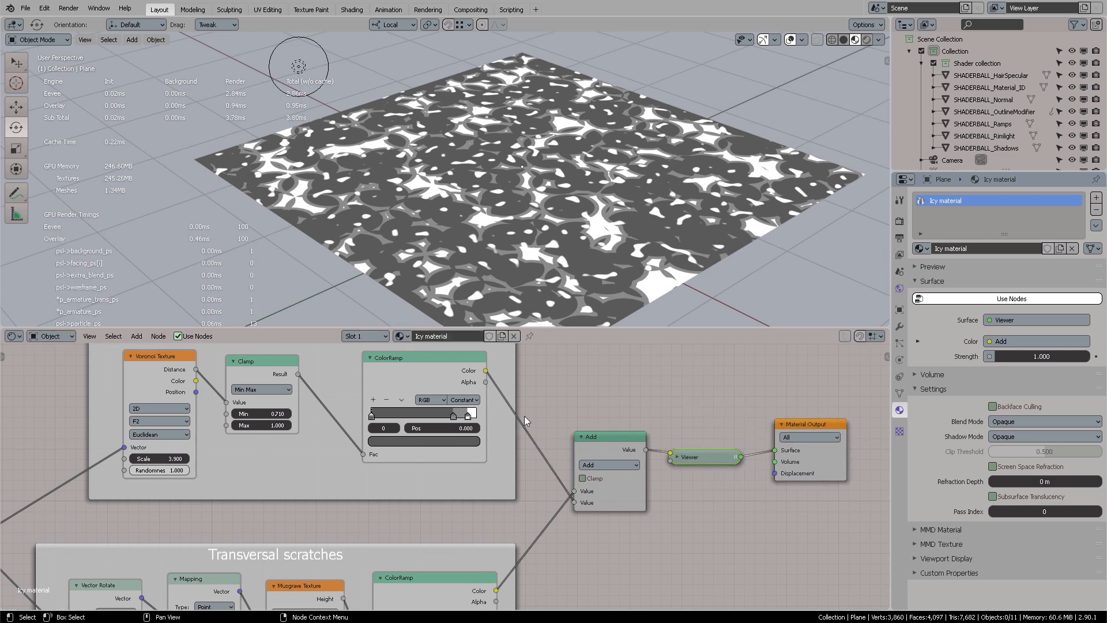
Step: Examine the combined dents and scratches pattern on the plane from several angles and against its node layout
middle_click_drag(545, 398, 612, 391)
scroll(587, 401, "down", 1)
scroll(600, 396, "down", 3)
middle_click_drag(586, 212, 637, 229)
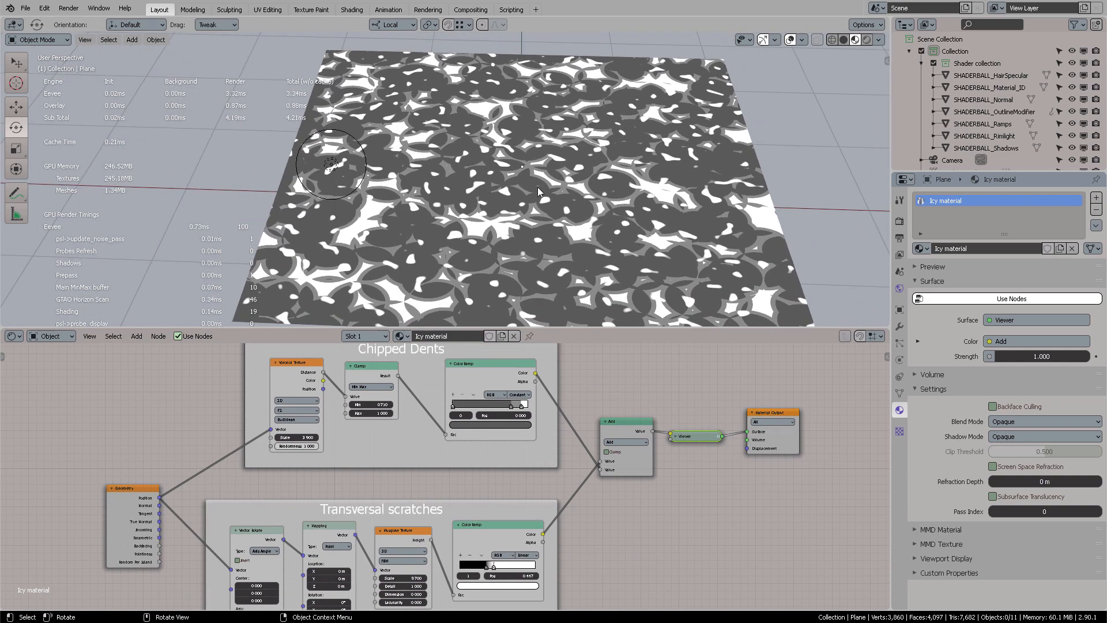
scroll(652, 192, "up", 5)
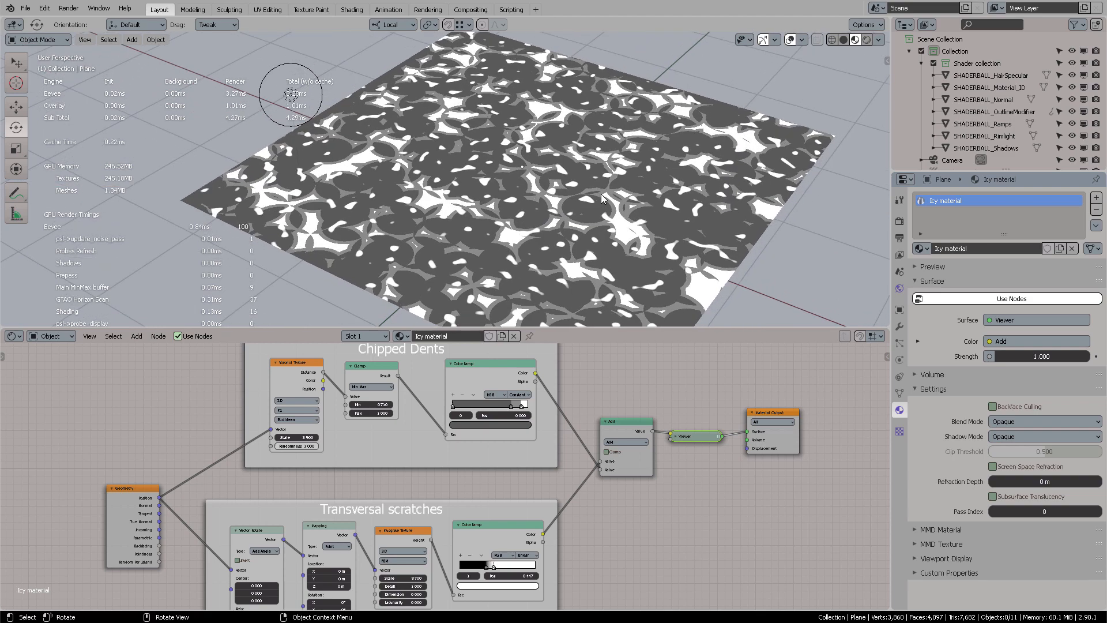
middle_click_drag(637, 397, 682, 347)
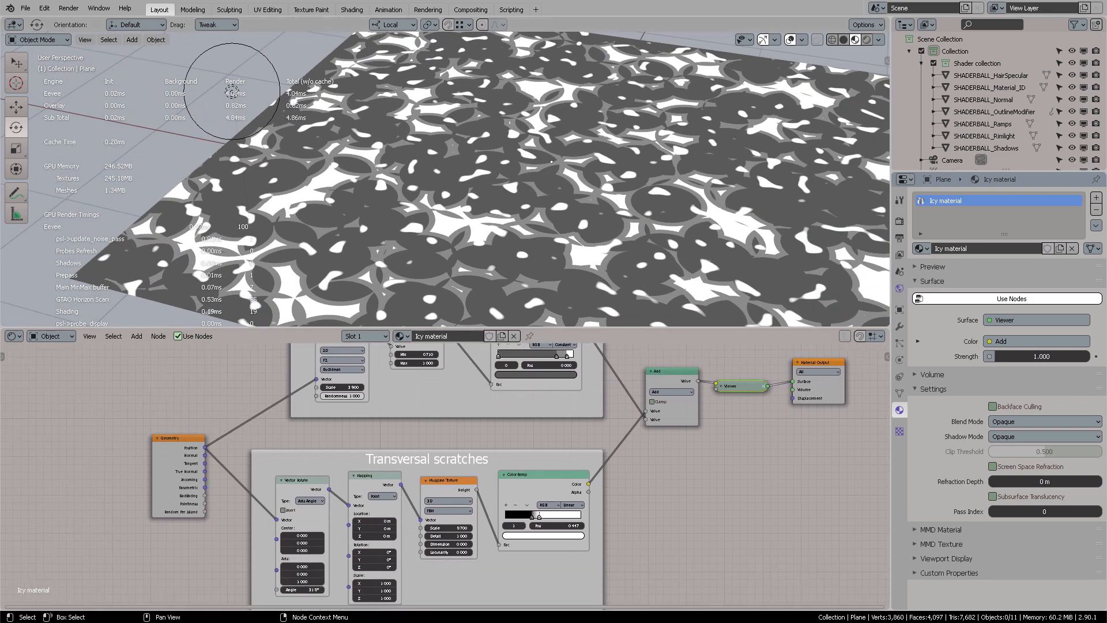
middle_click_drag(702, 478, 699, 520)
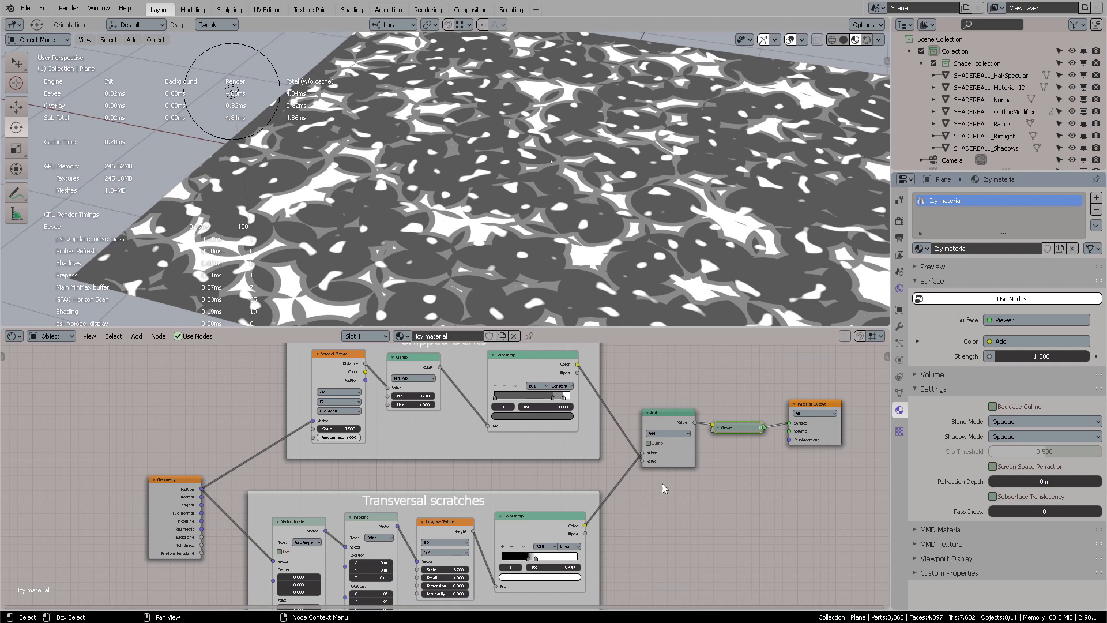
middle_click_drag(518, 195, 652, 220)
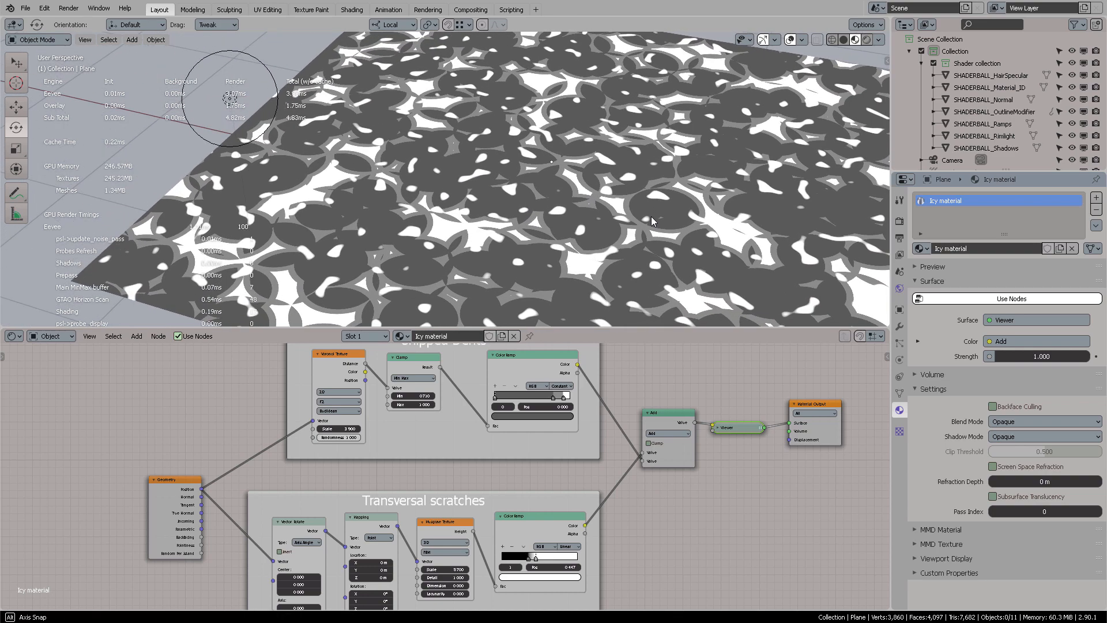
scroll(653, 208, "up", 5)
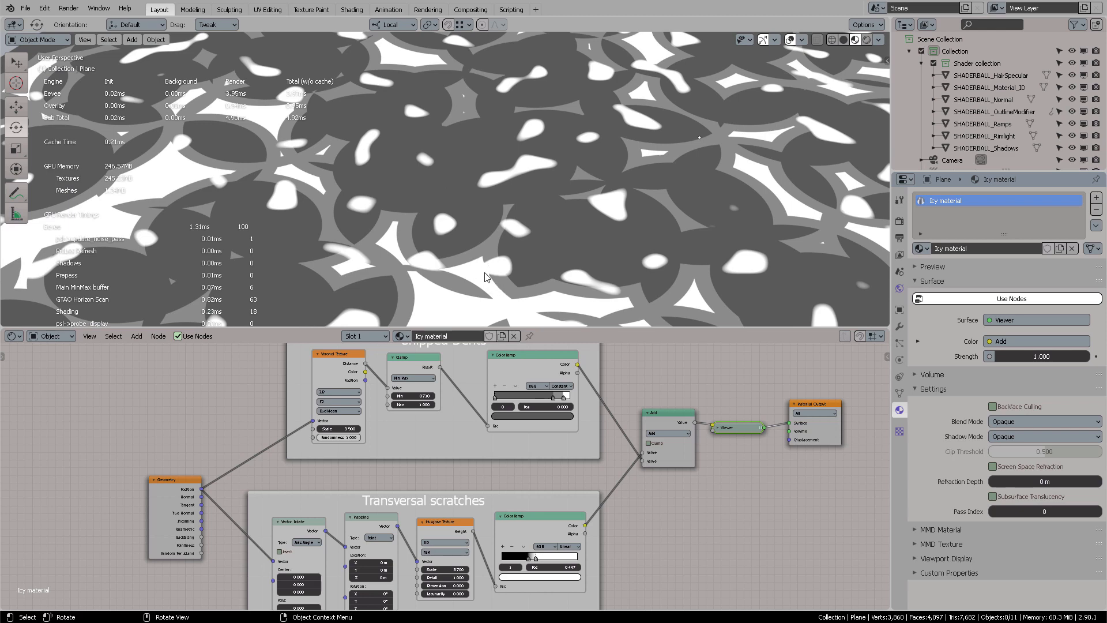
middle_click_drag(501, 251, 571, 210)
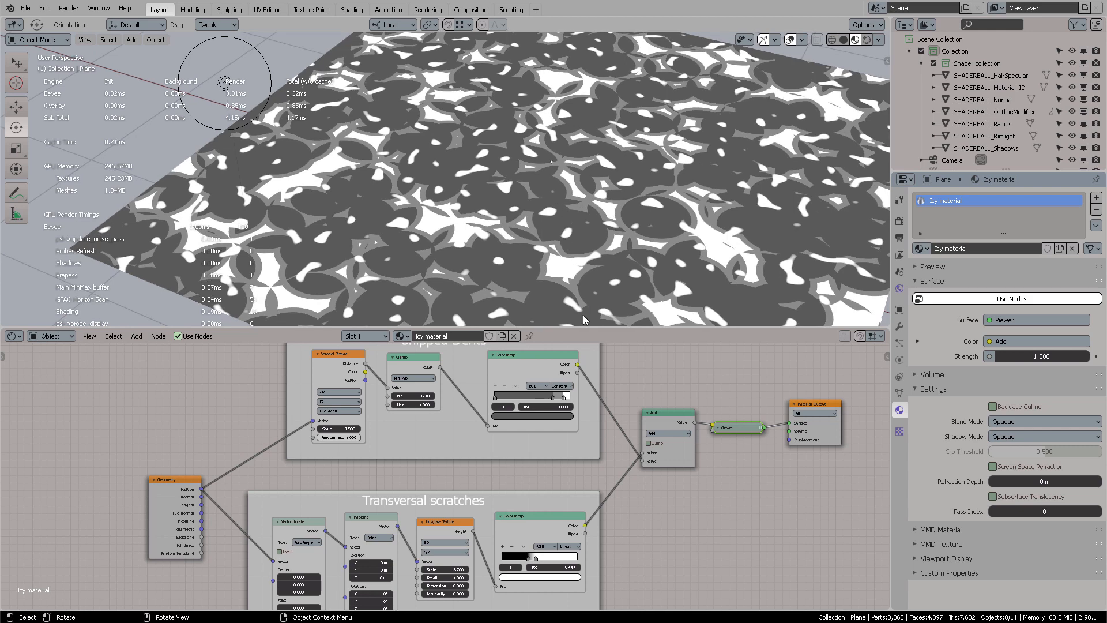
Step: Spread out the Add, Viewer and Material Output nodes to make room beside the Chipped Dents frame
left_click(638, 373)
middle_click_drag(638, 377, 484, 436)
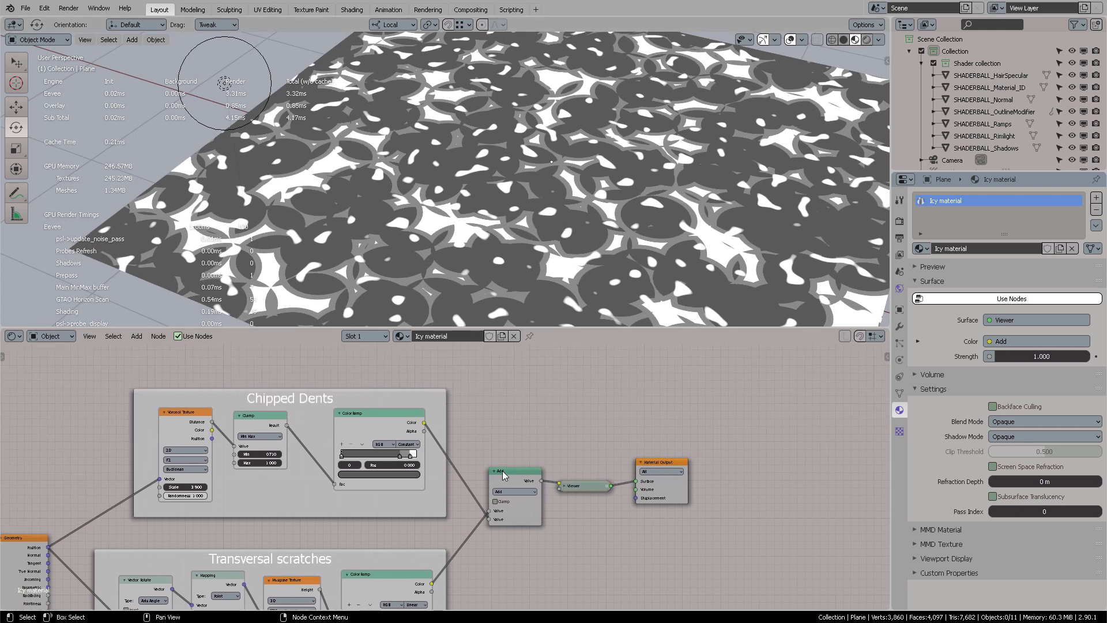
left_click_drag(506, 482, 709, 462)
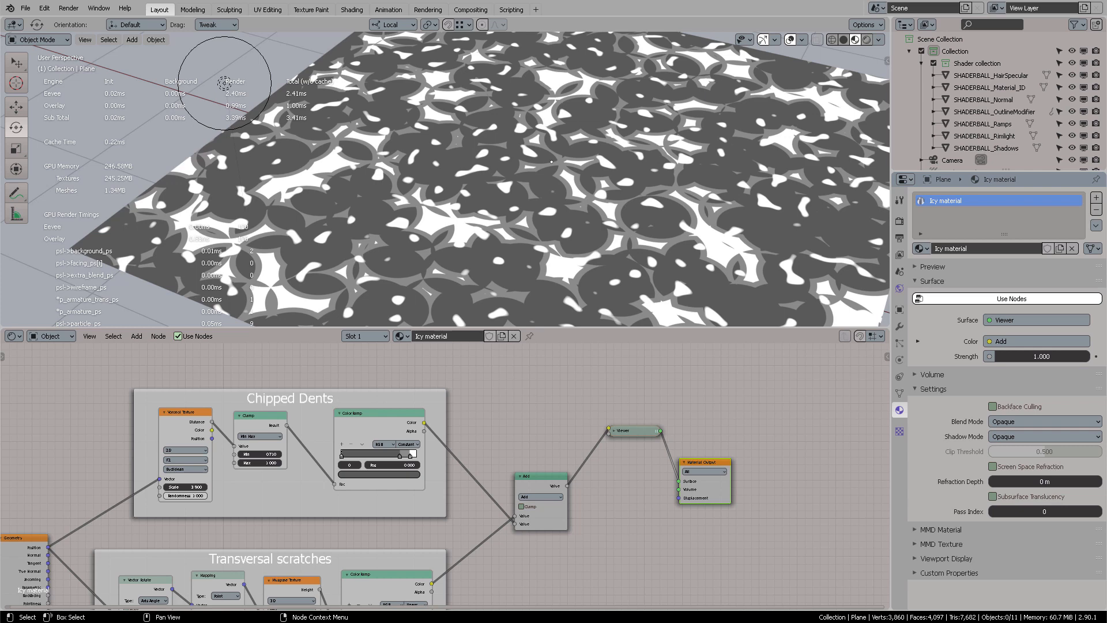
left_click(494, 421)
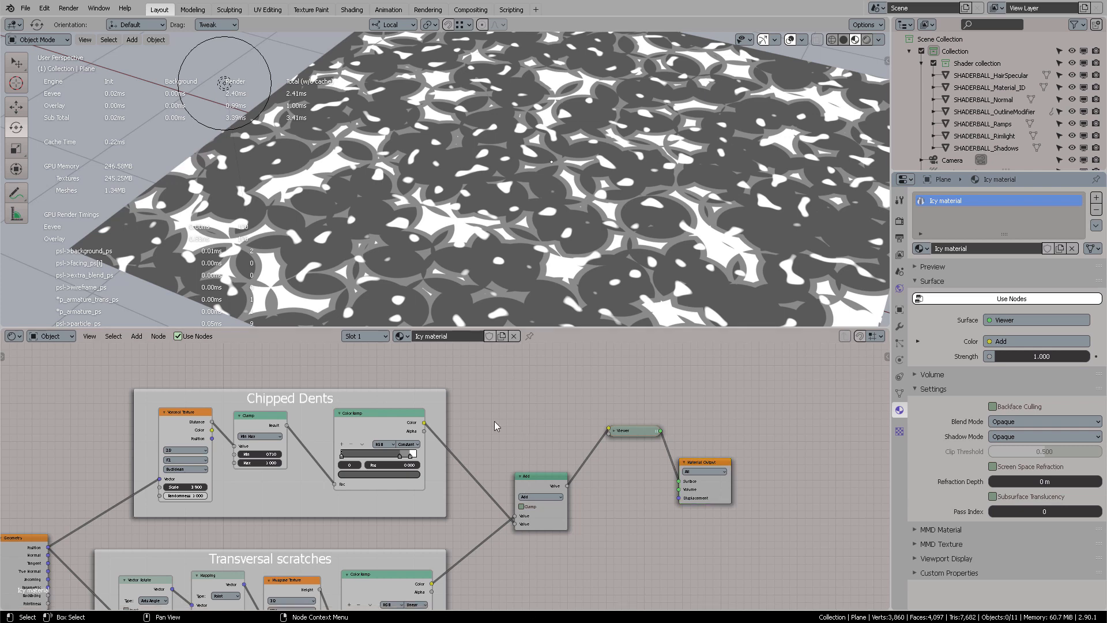
Step: Preview the Chipped Dents ColorRamp on its own, and add a new ColorRamp node outside the frame
left_click(381, 423, "ctrl+shift")
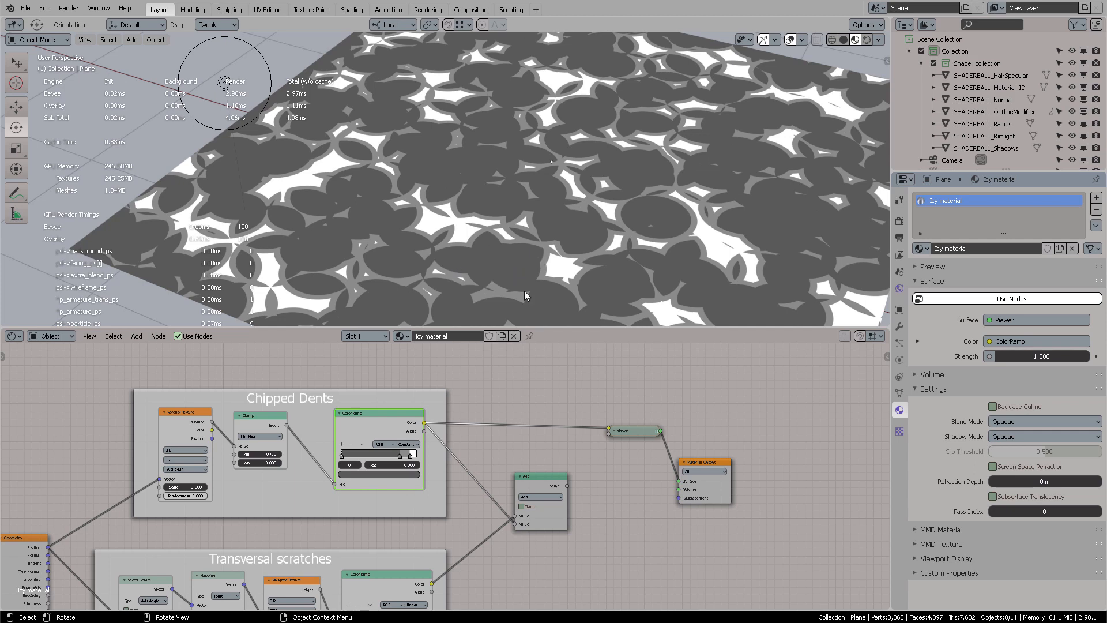
scroll(479, 383, "up", 1, "shift")
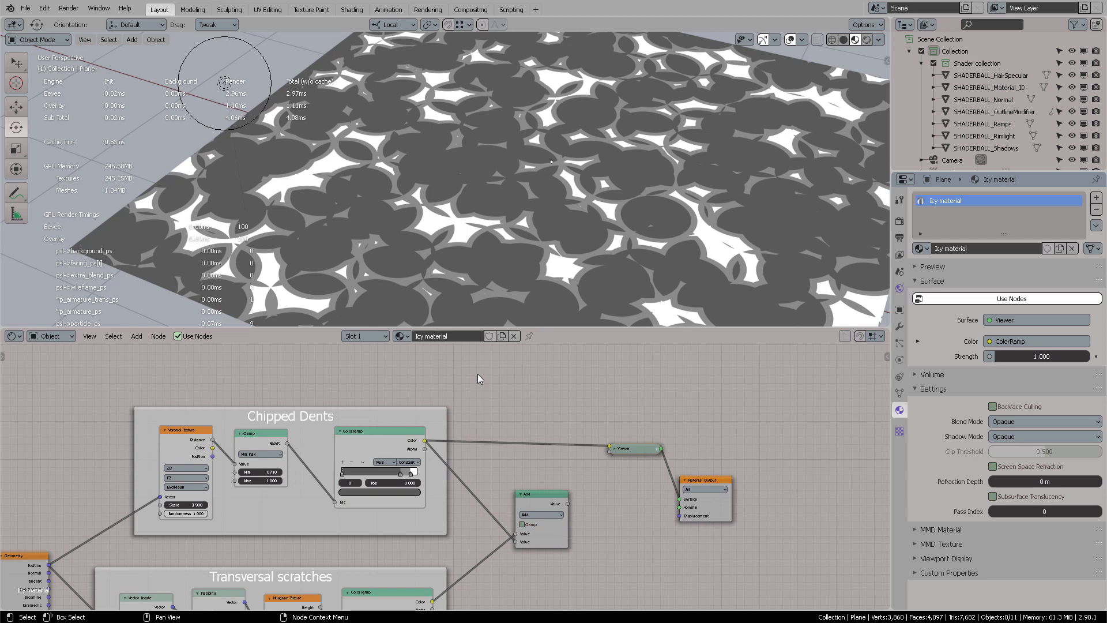
key("shift+a")
left_click(477, 373)
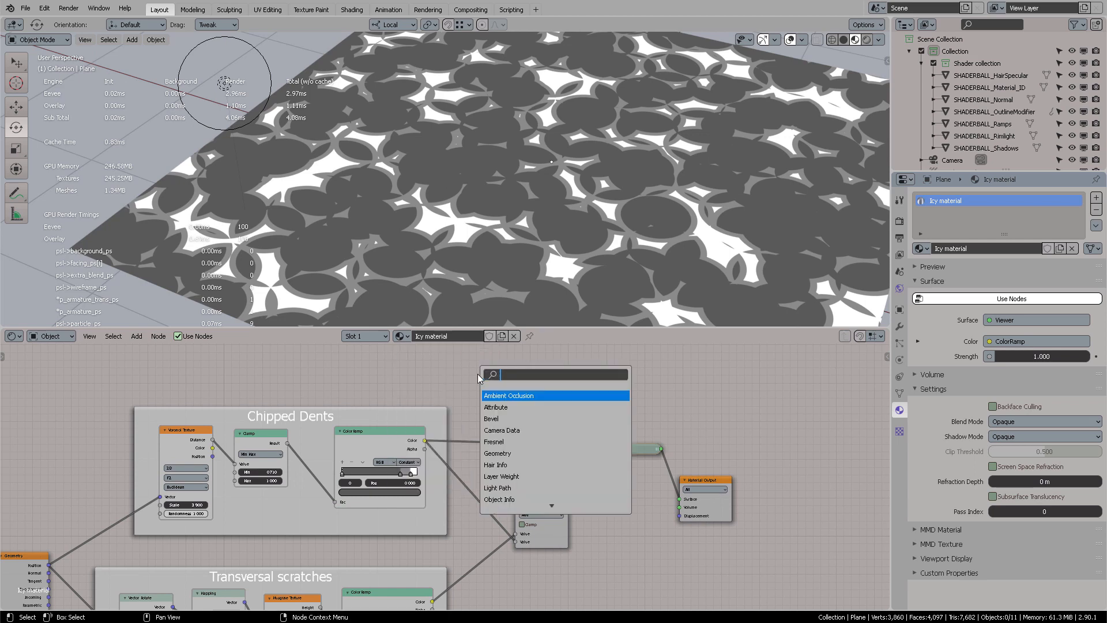
type("ramp")
key("Return")
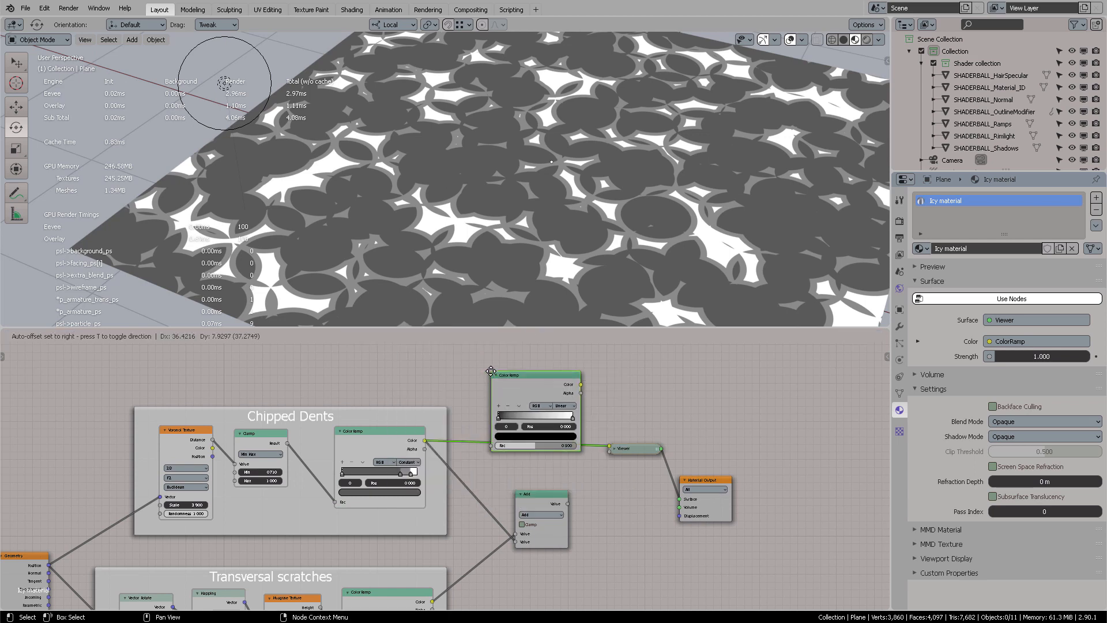
left_click(488, 350)
Step: Feed the Chipped Dents ColorRamp's Color into the Fac of the new ColorRamp placed above it, and preview the new node
middle_click_drag(526, 353, 526, 397)
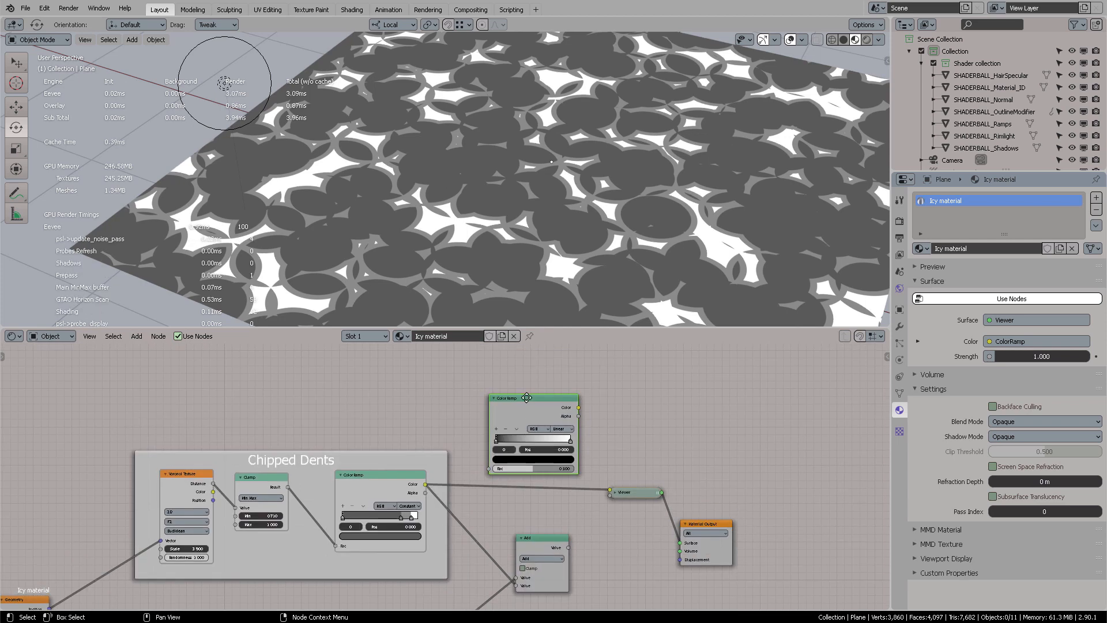
left_click_drag(526, 397, 510, 352)
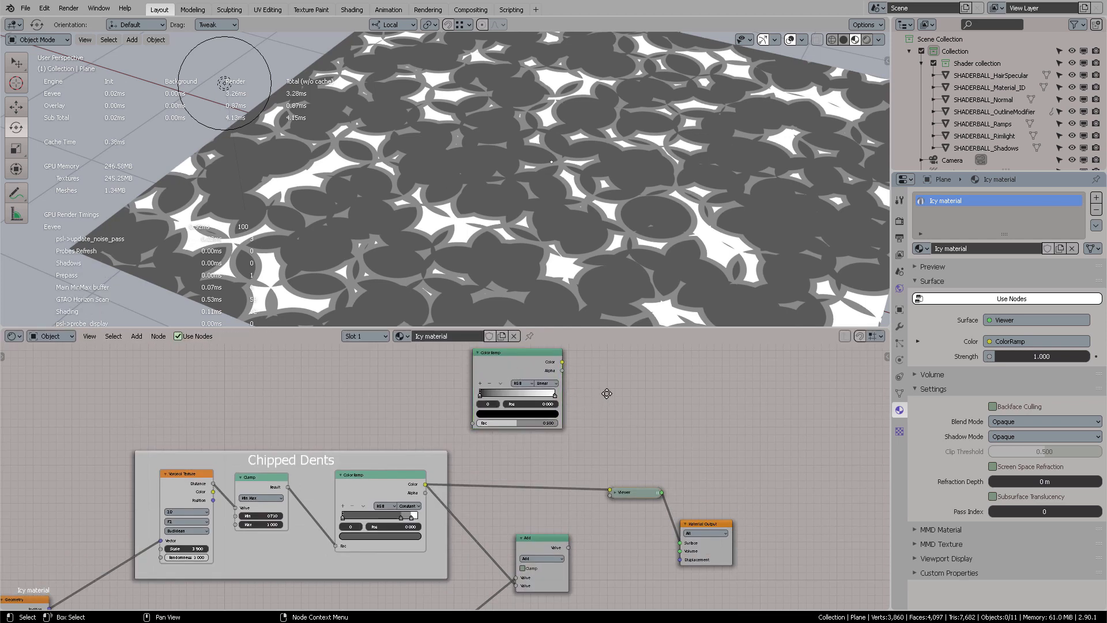
middle_click_drag(606, 393, 609, 414)
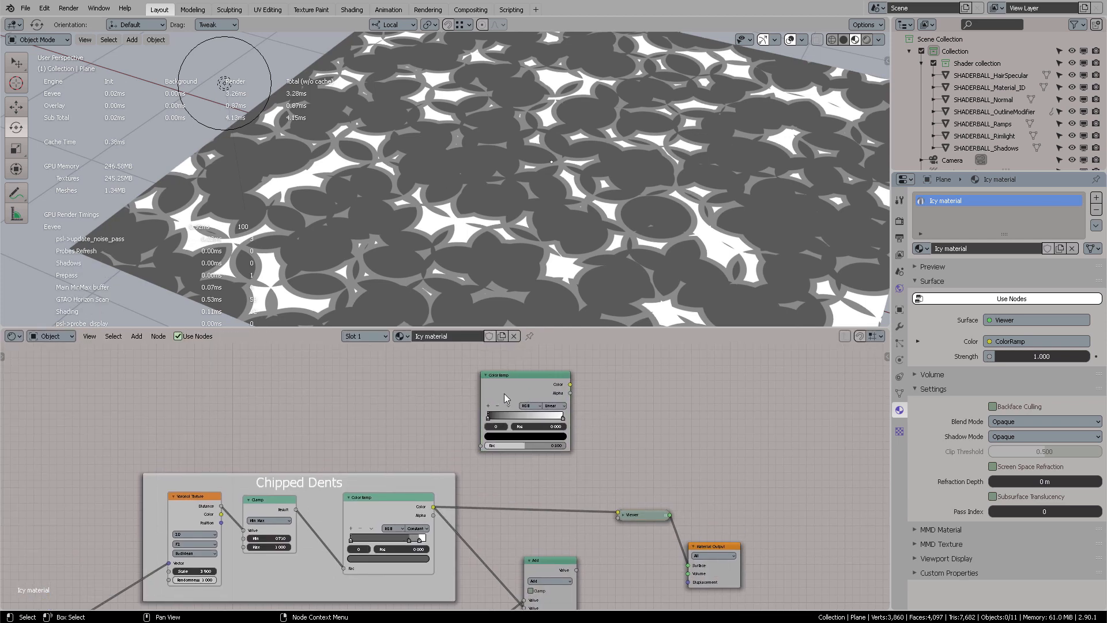
left_click(513, 388)
left_click(598, 406)
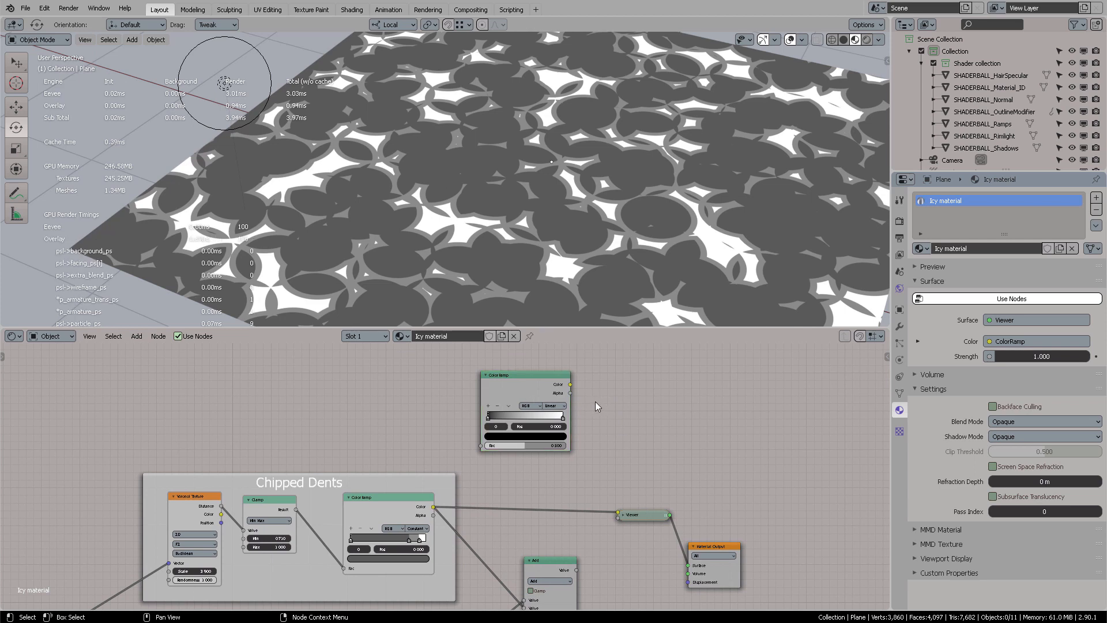
left_click_drag(531, 390, 526, 389)
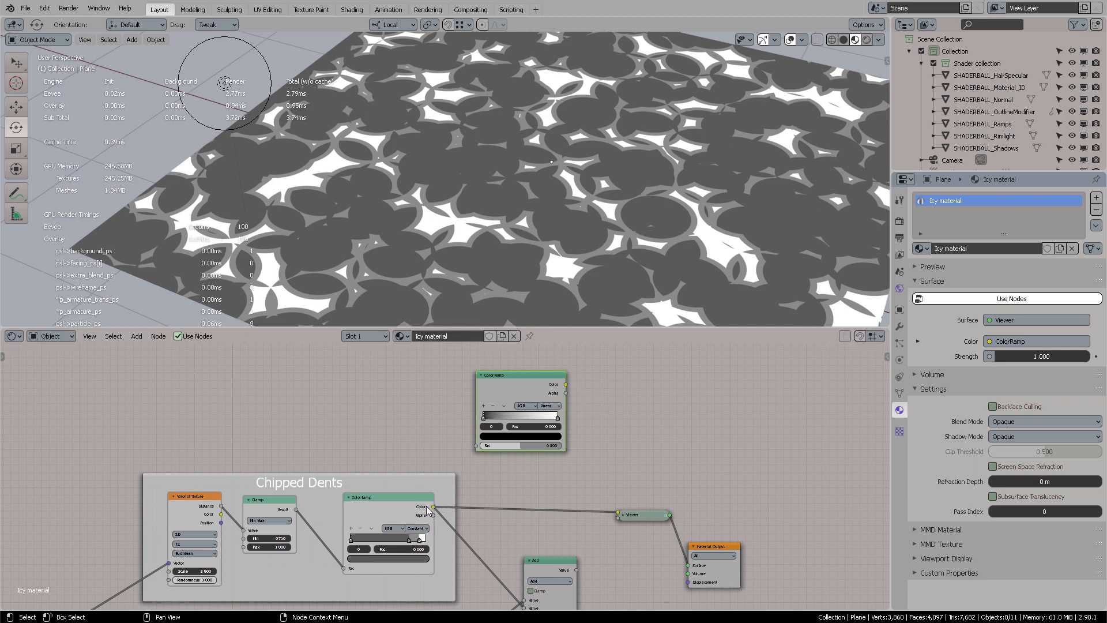
left_click_drag(433, 506, 476, 445)
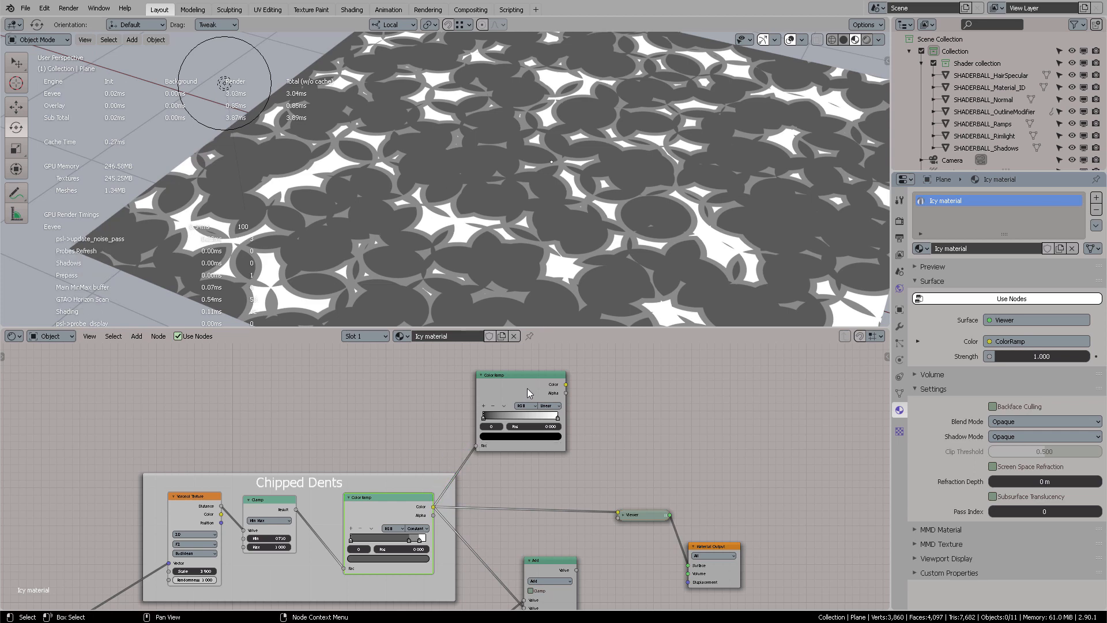
left_click(527, 389, "ctrl+shift")
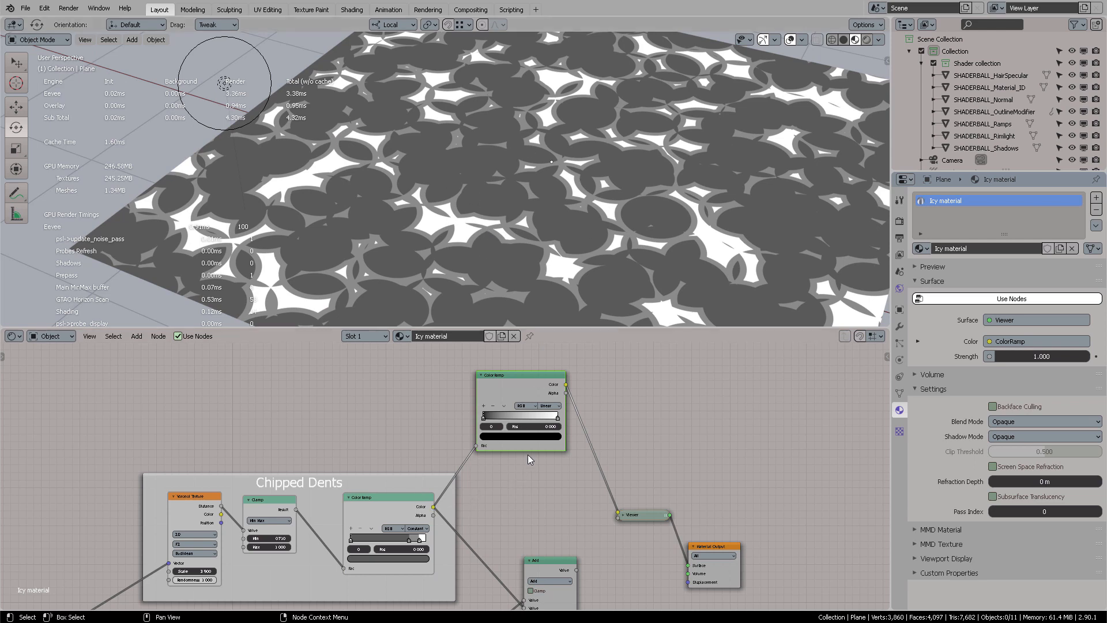
Step: Tighten the new ColorRamp's black and white stops into a sharp transition, with the white stop at position 0.181
mouse_move(557, 417)
left_mouse_down()
mouse_move(453, 430)
mouse_move(471, 431)
left_mouse_up()
scroll(519, 456, "up", 4)
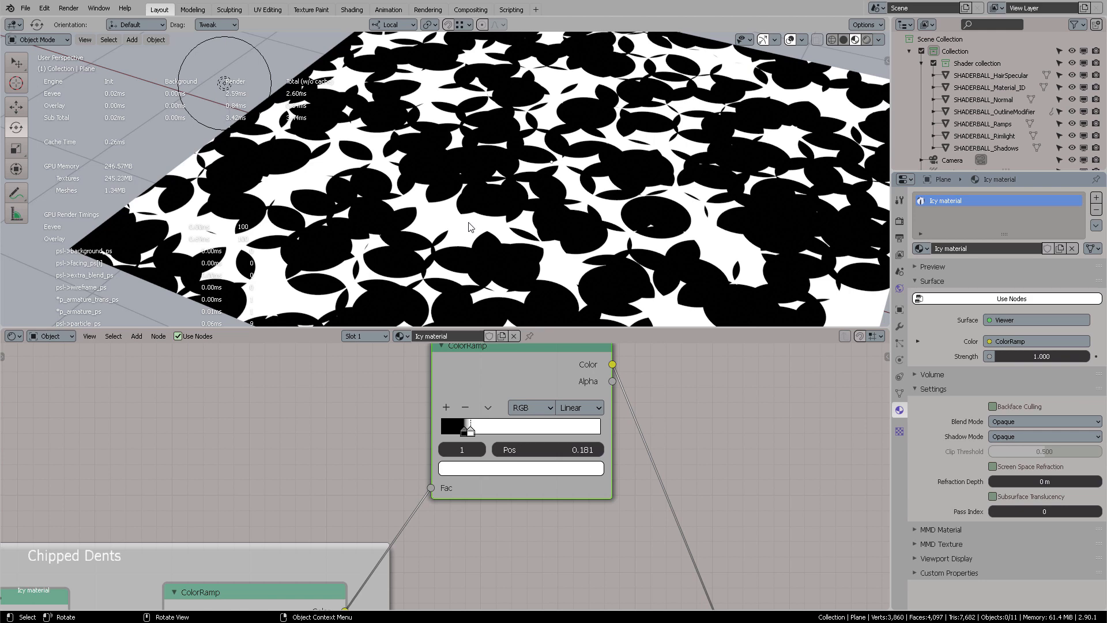
scroll(639, 479, "down", 3)
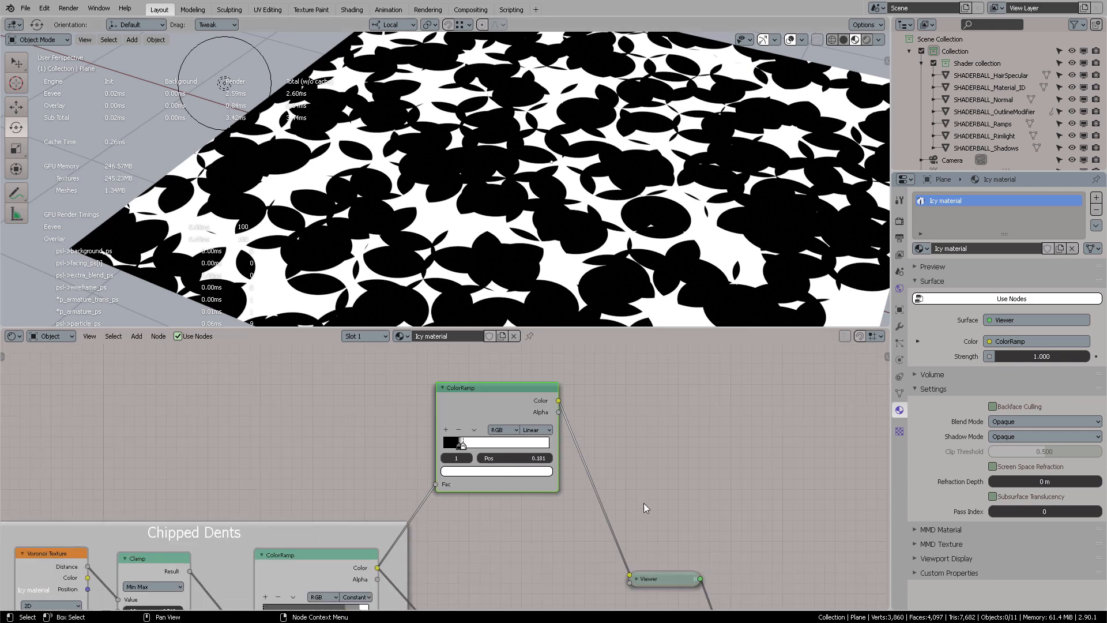
Step: Cut the new ColorRamp's link to the Viewer, and delete the Viewer and Add nodes
middle_click_drag(643, 503, 550, 406)
right_click_drag(547, 412, 505, 484, "ctrl")
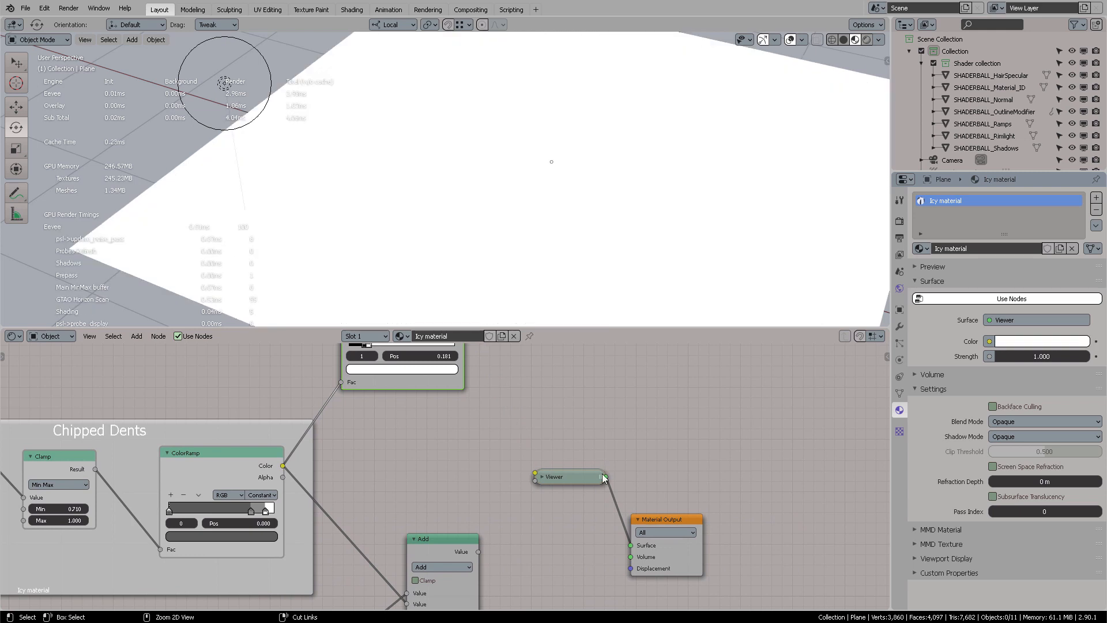
left_click_drag(592, 480, 579, 472)
key("x")
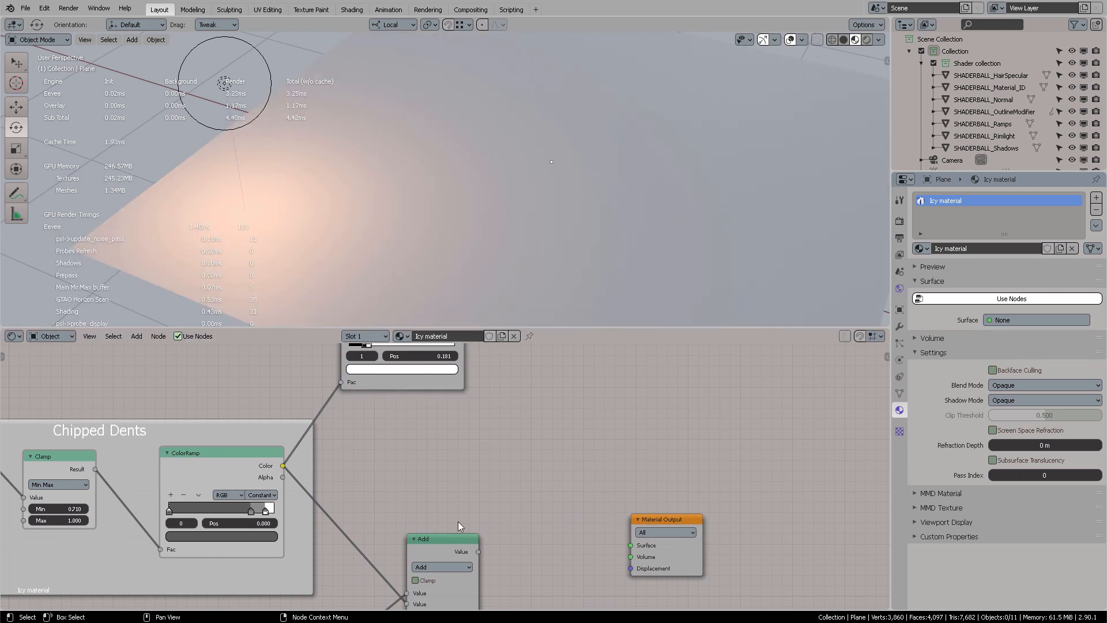
left_click_drag(442, 553, 577, 423)
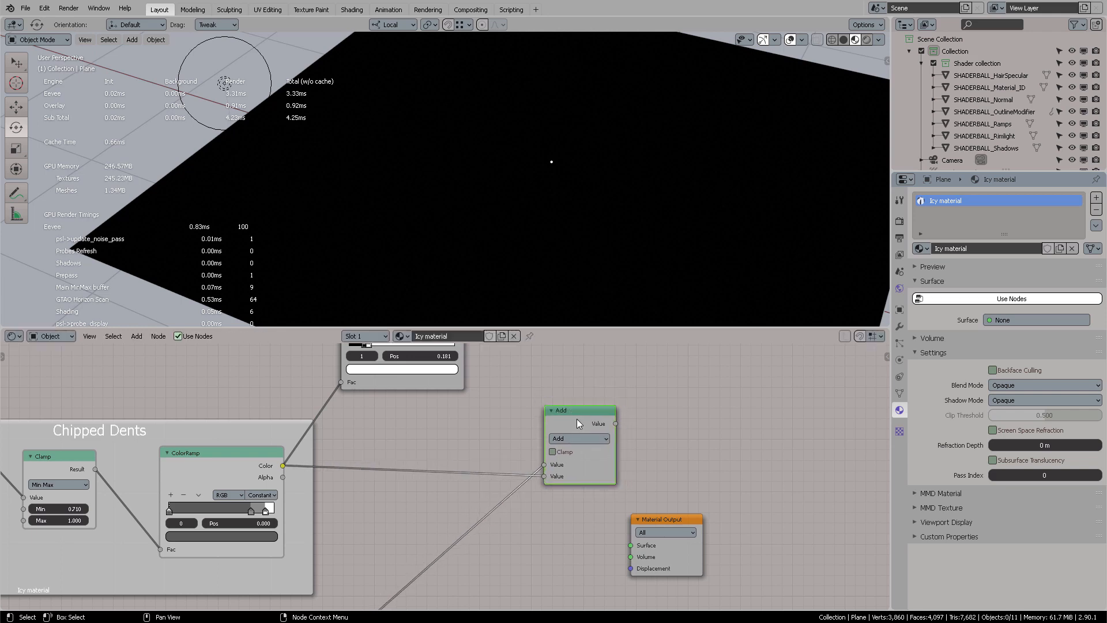
key("x")
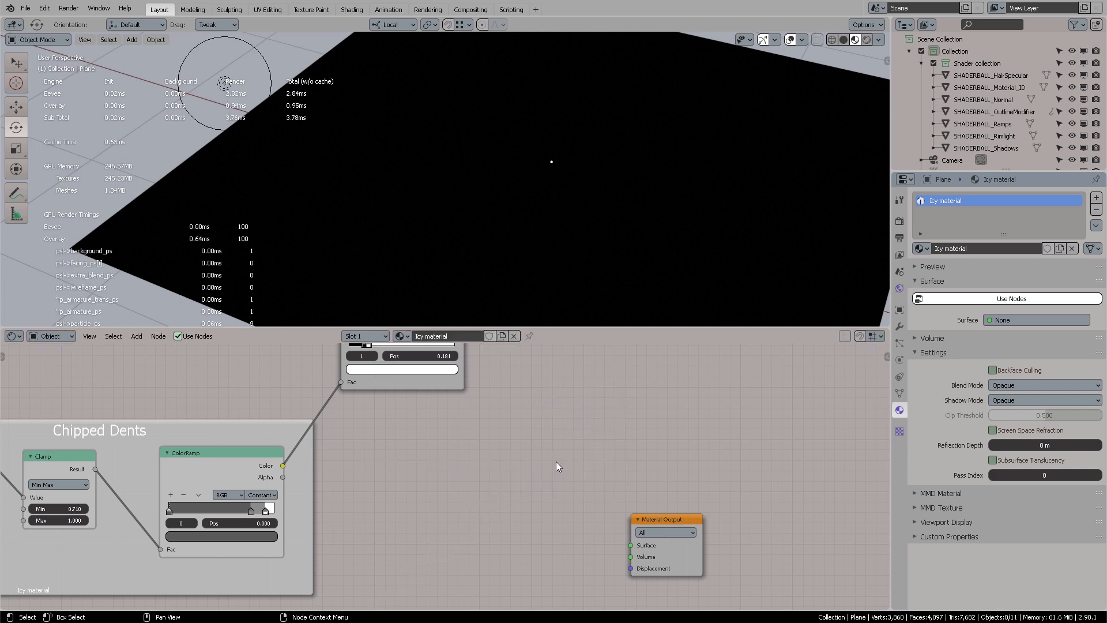
Step: Add a MixRGB node in the empty space just before the Material Output node
scroll(555, 461, "down", 4)
middle_click_drag(514, 445, 535, 468)
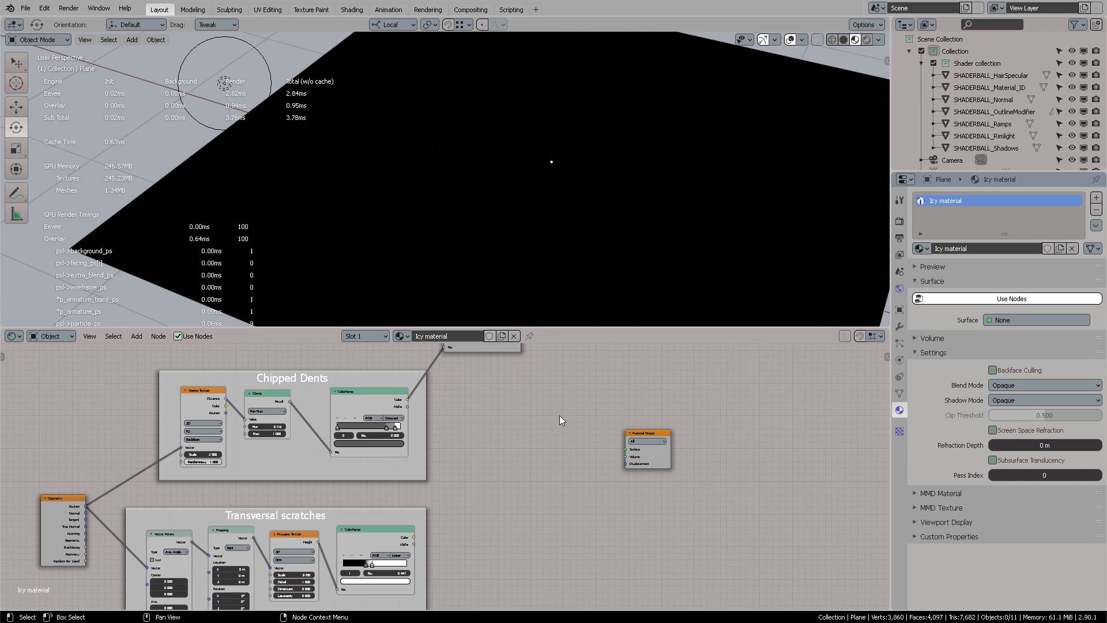
key("shift+a")
type("mix")
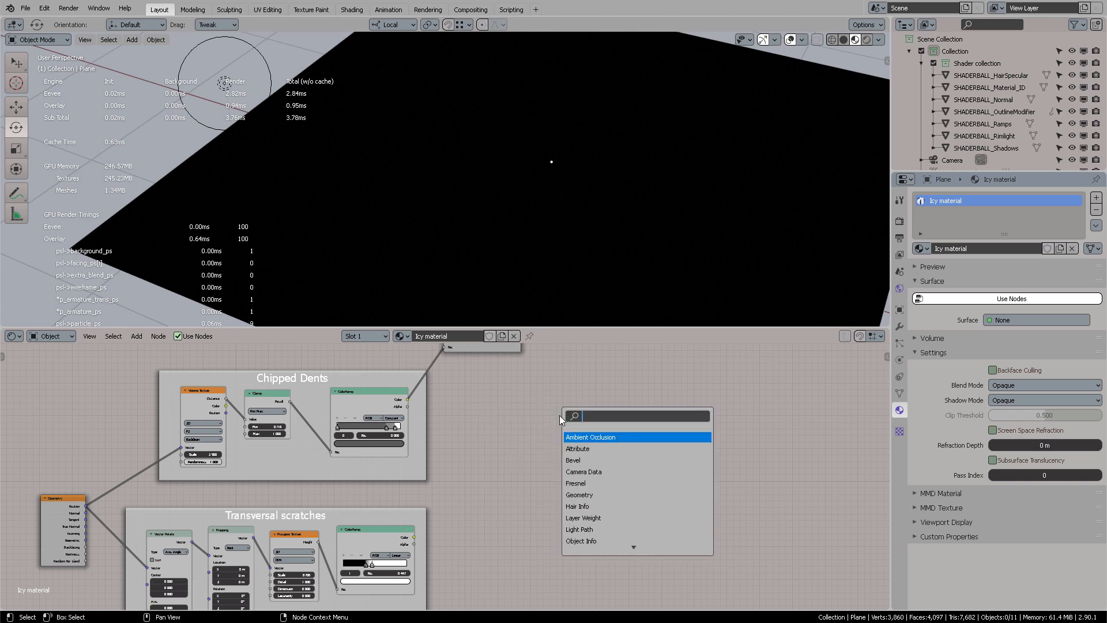
key("Down")
key("Return")
left_click(559, 415)
Step: Feed the Chipped Dents ColorRamp's Color into the Mix node's Color1 and the Transversal scratches ColorRamp's Color into Color2
middle_click_drag(481, 415, 496, 442)
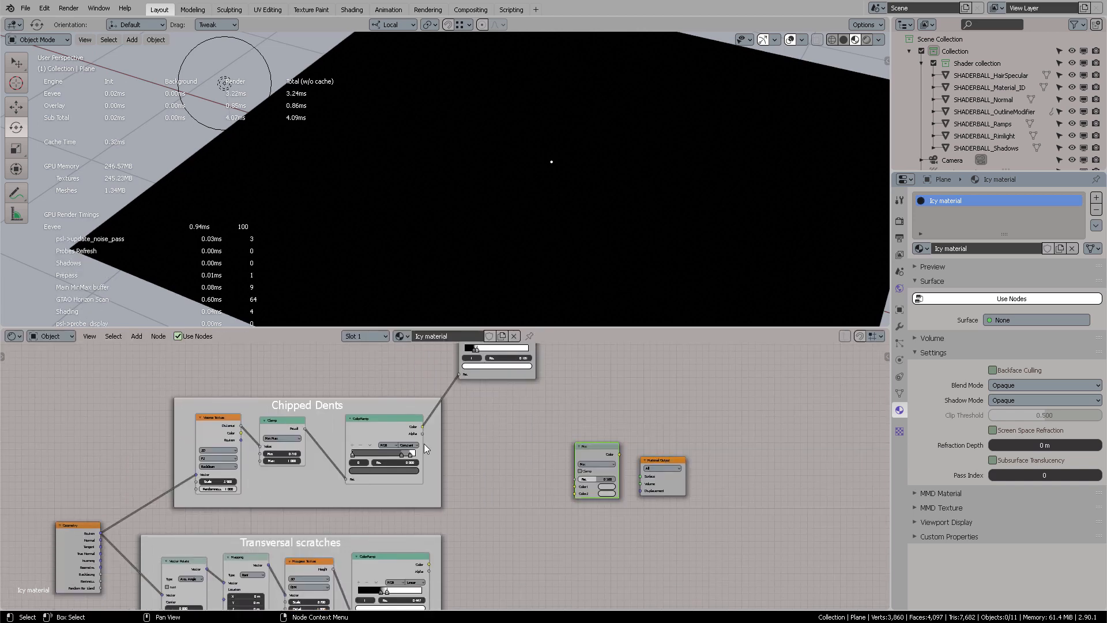
left_click_drag(423, 427, 575, 487)
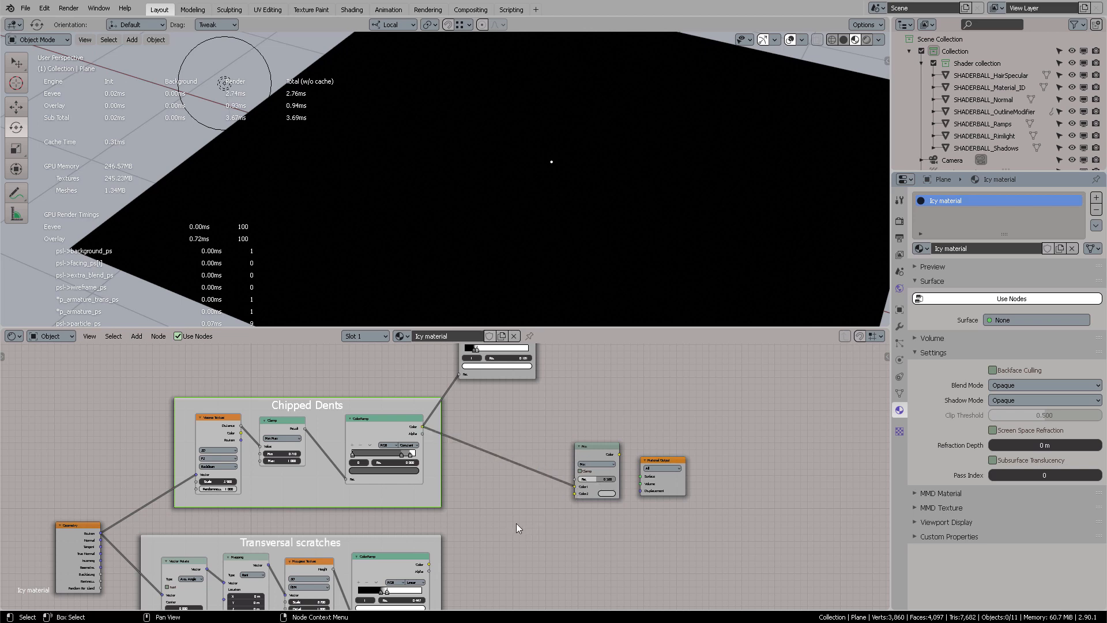
middle_click_drag(470, 535, 477, 496)
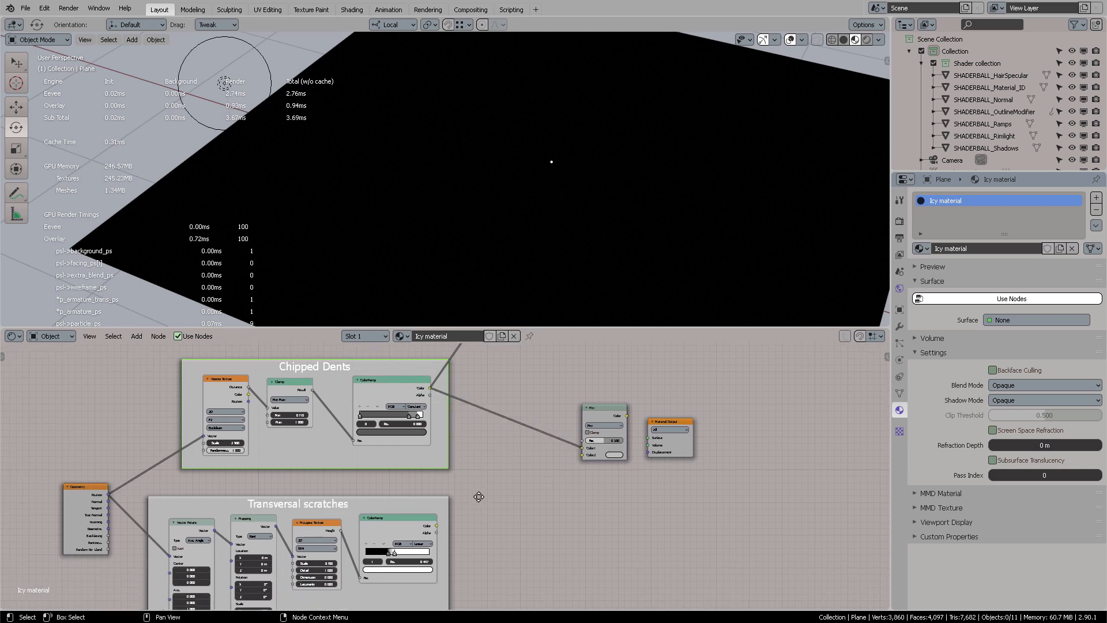
left_click_drag(437, 525, 582, 454)
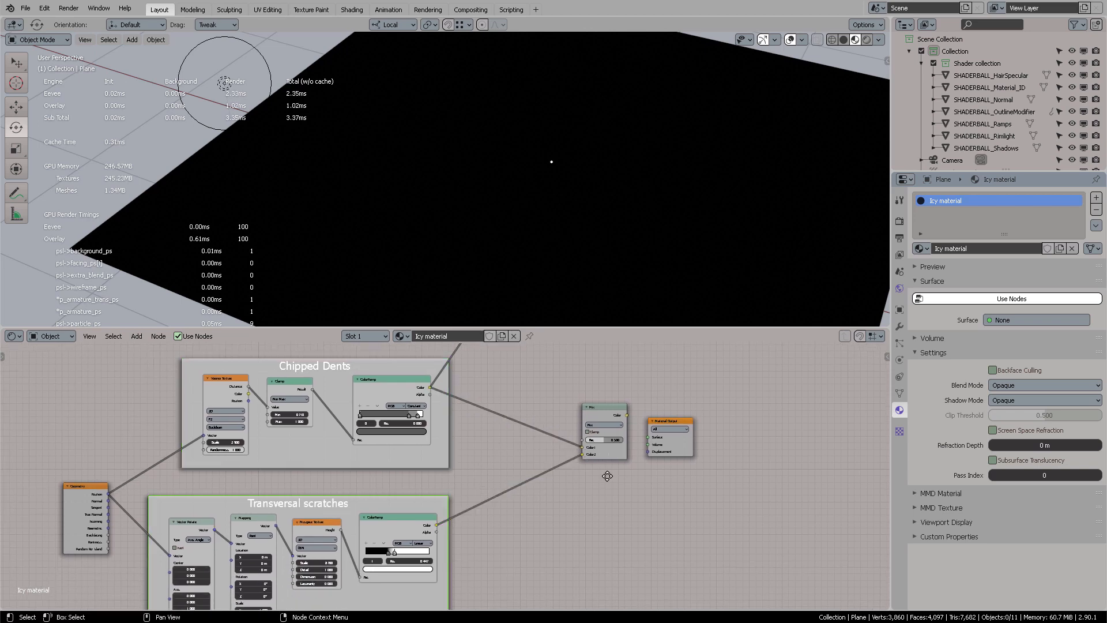
Step: Set the Mix node's Fac to 1.000 and its blending mode to Add
middle_click_drag(610, 463, 499, 512)
scroll(499, 517, "up", 3)
left_click_drag(521, 496, 568, 497)
left_click(535, 469)
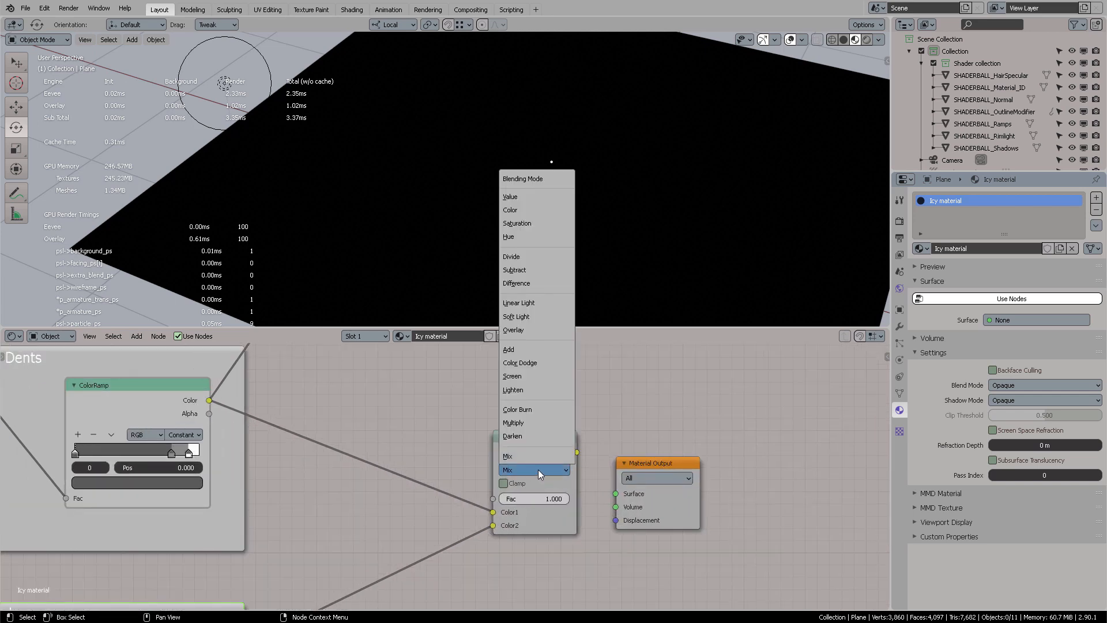
left_click(538, 352)
Step: Preview the Add node through a Viewer, and move the Material Output clear of the Viewer node
left_click(547, 437, "ctrl+shift")
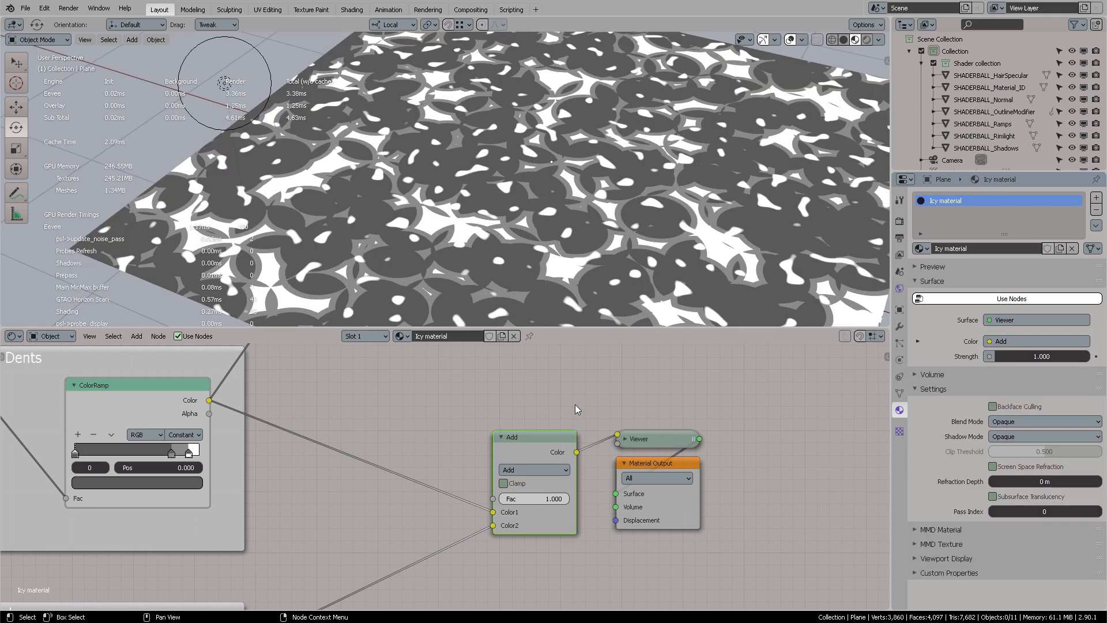
middle_click_drag(640, 399, 549, 403)
left_click_drag(566, 469, 730, 452)
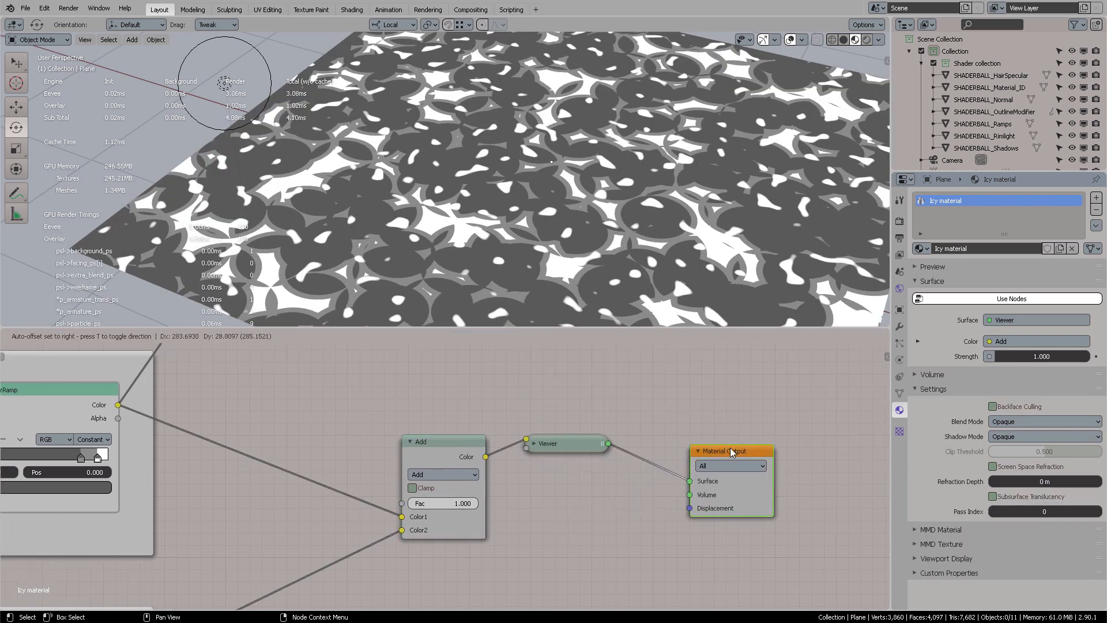
Step: Shift the mask ColorRamp back above the Chipped Dents frame, enclose it in its own frame, and open that frame's label for editing
scroll(482, 441, "down", 2)
middle_click_drag(460, 430, 583, 479)
scroll(541, 436, "down", 2)
middle_click_drag(540, 433, 619, 510)
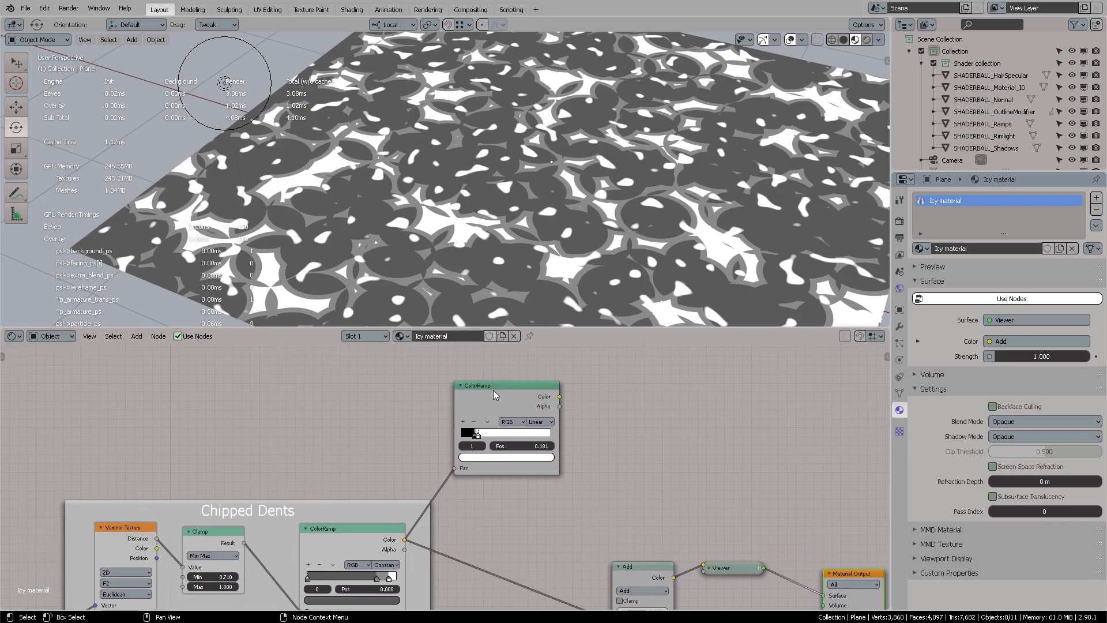
left_click_drag(507, 391, 428, 393)
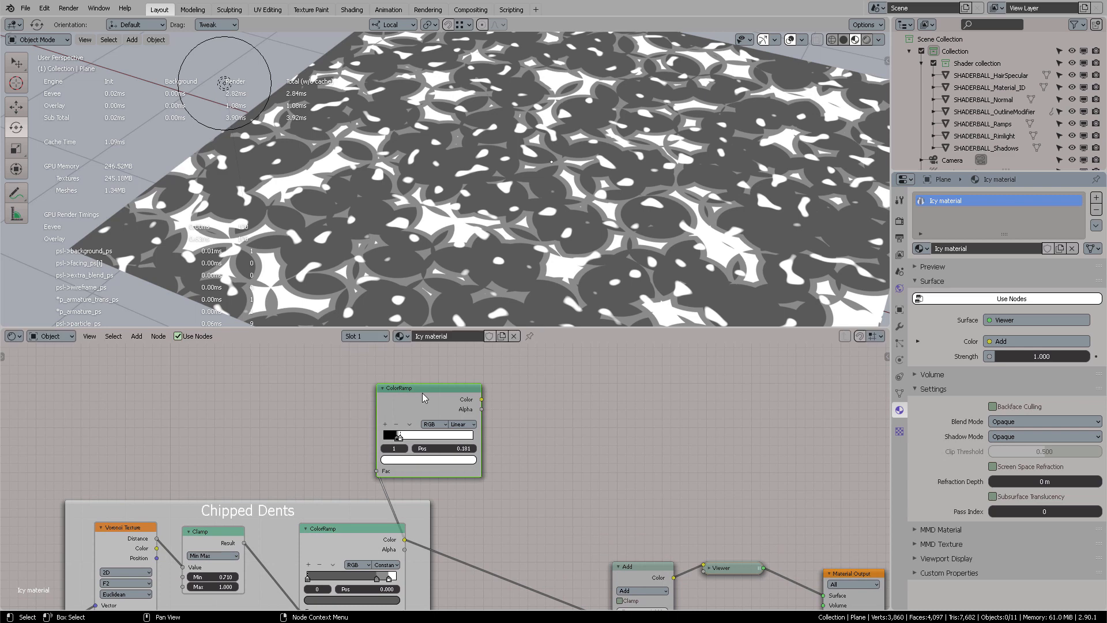
key("ctrl+j")
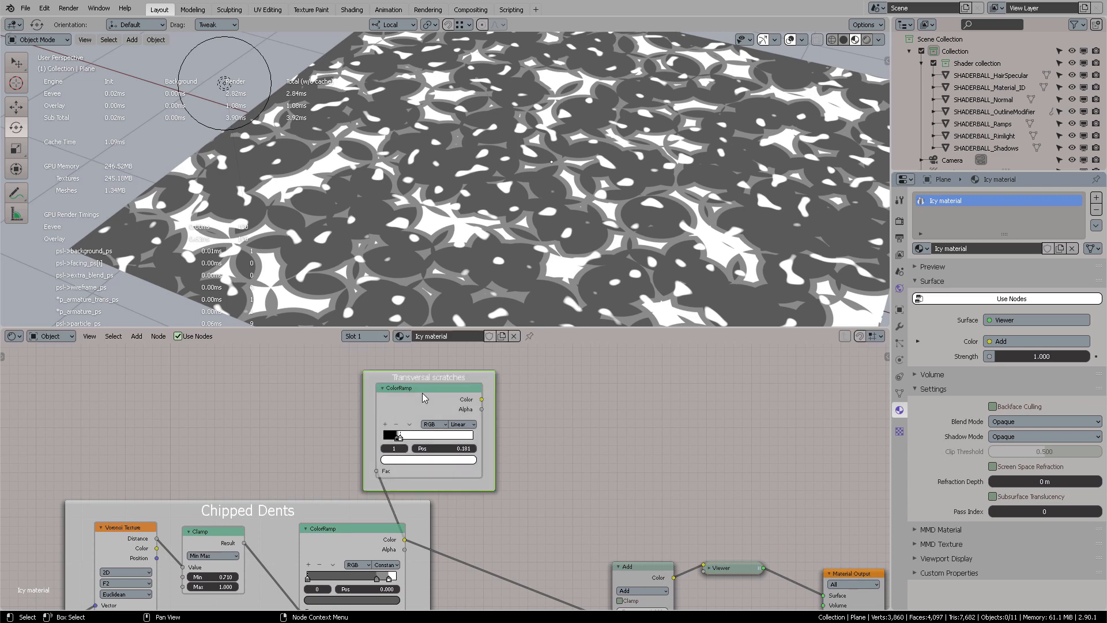
key("F2")
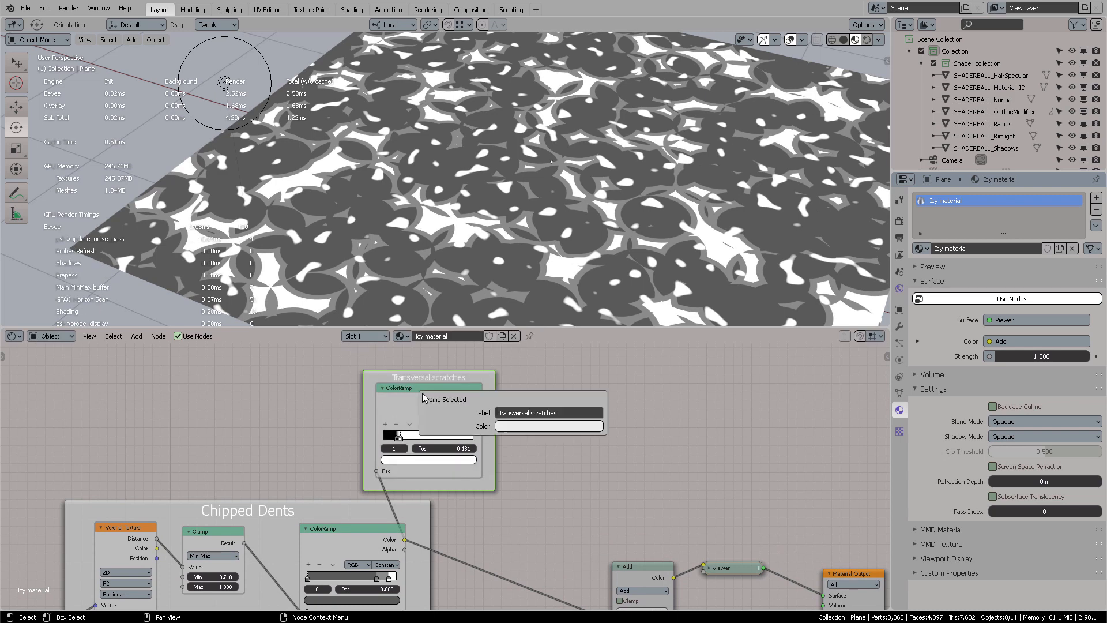
Step: Label the frame around the upper ColorRamp node "Mask"
left_click(542, 413)
type("Mask")
key("Return")
scroll(553, 485, "down", 3)
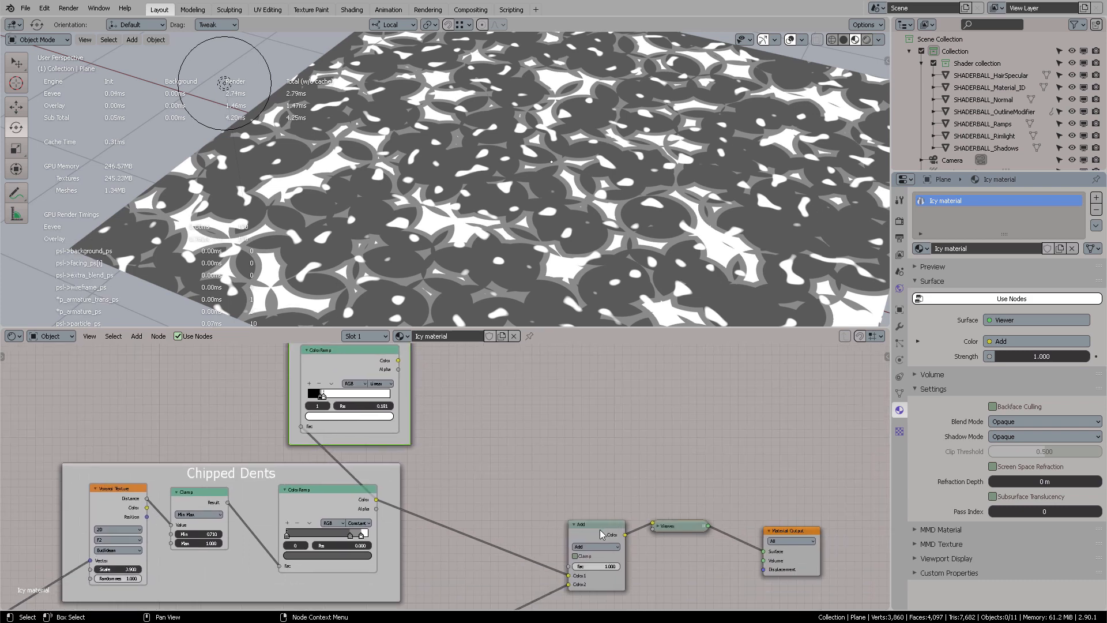
Step: Raise the Add node and link the Mask ColorRamp's Color output to its Fac input
left_click_drag(596, 555, 598, 458)
middle_click_drag(540, 419, 544, 436)
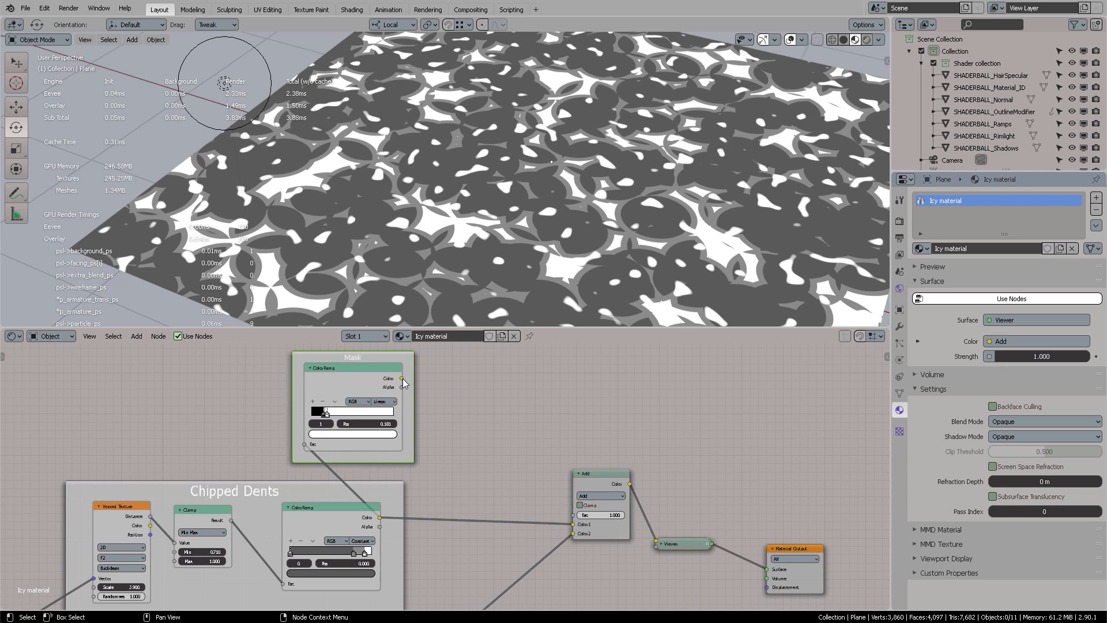
left_click_drag(402, 379, 573, 514)
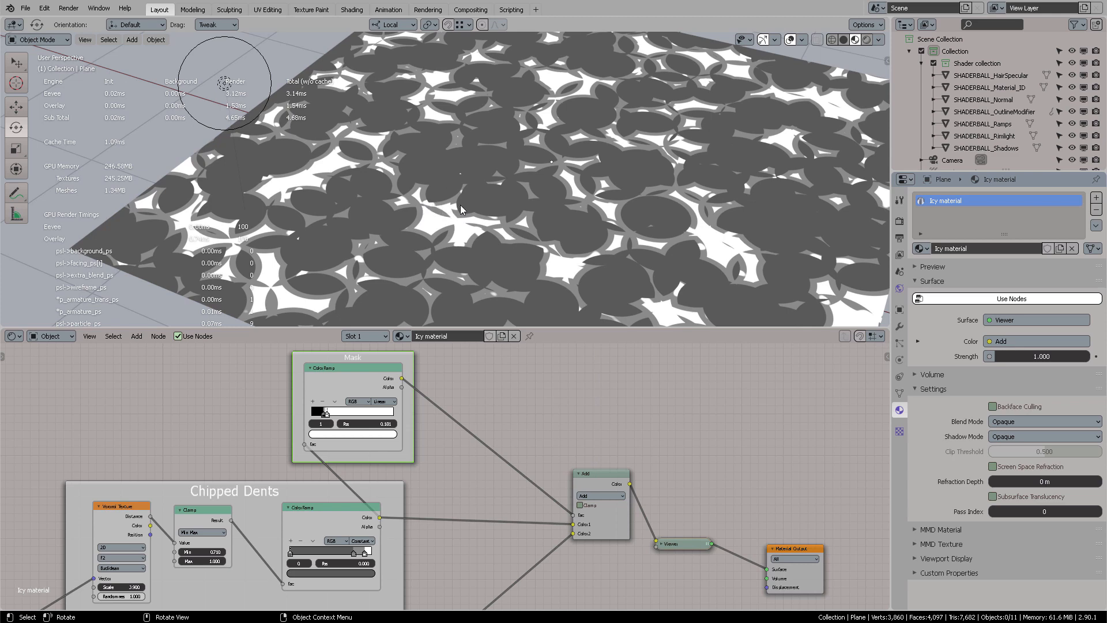
Step: Examine the masked chipped-dents pattern on the plane up close and from several angles
scroll(458, 206, "up", 10)
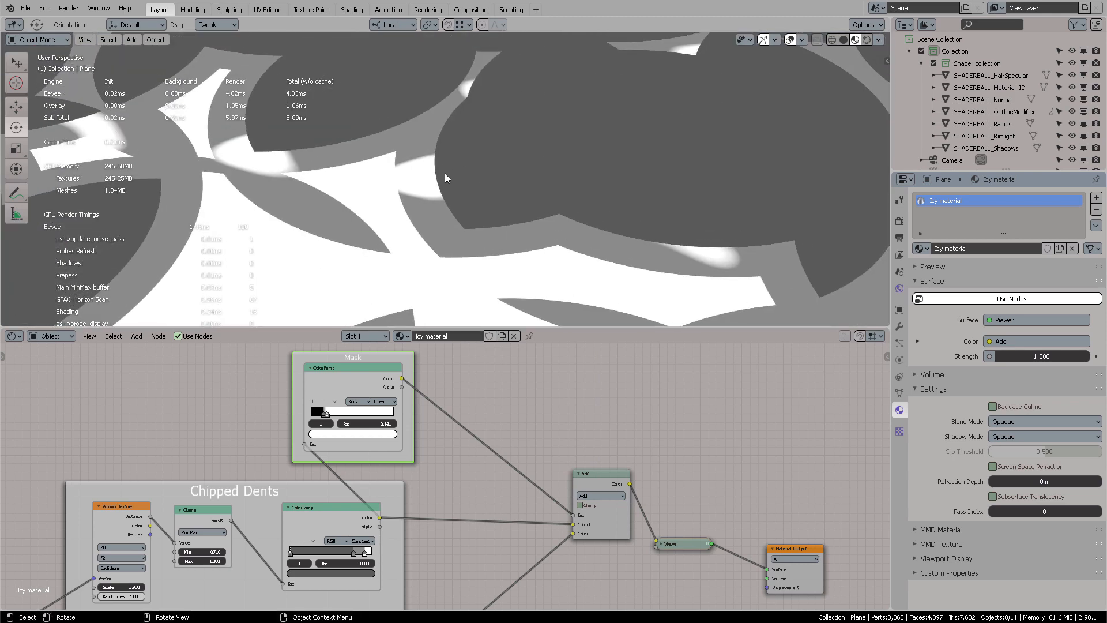
scroll(323, 392, "up", 3)
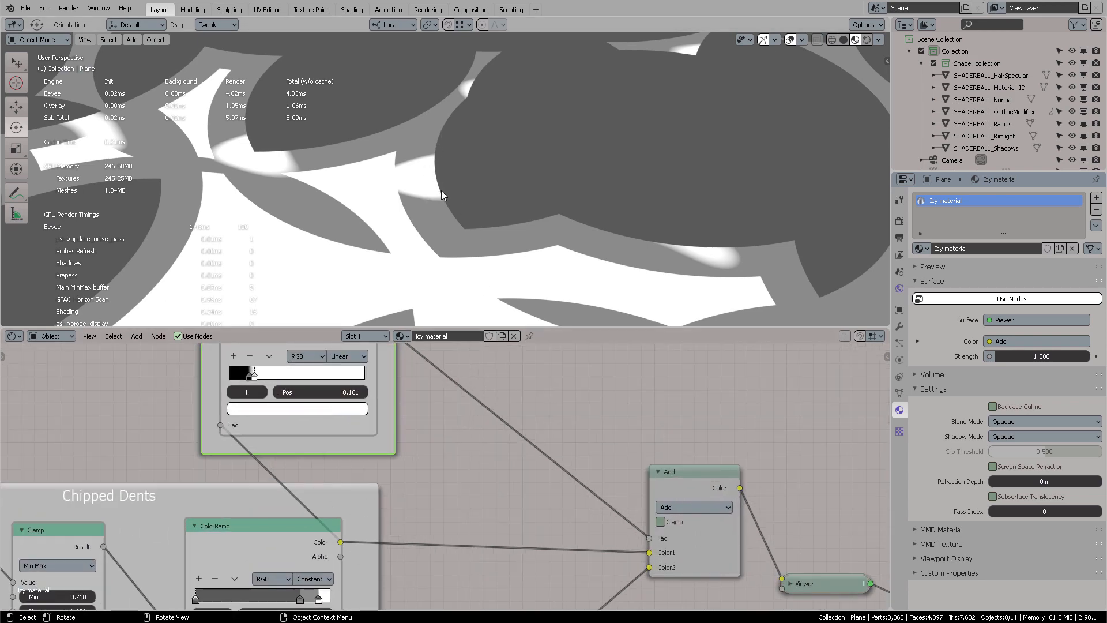
scroll(469, 196, "down", 8)
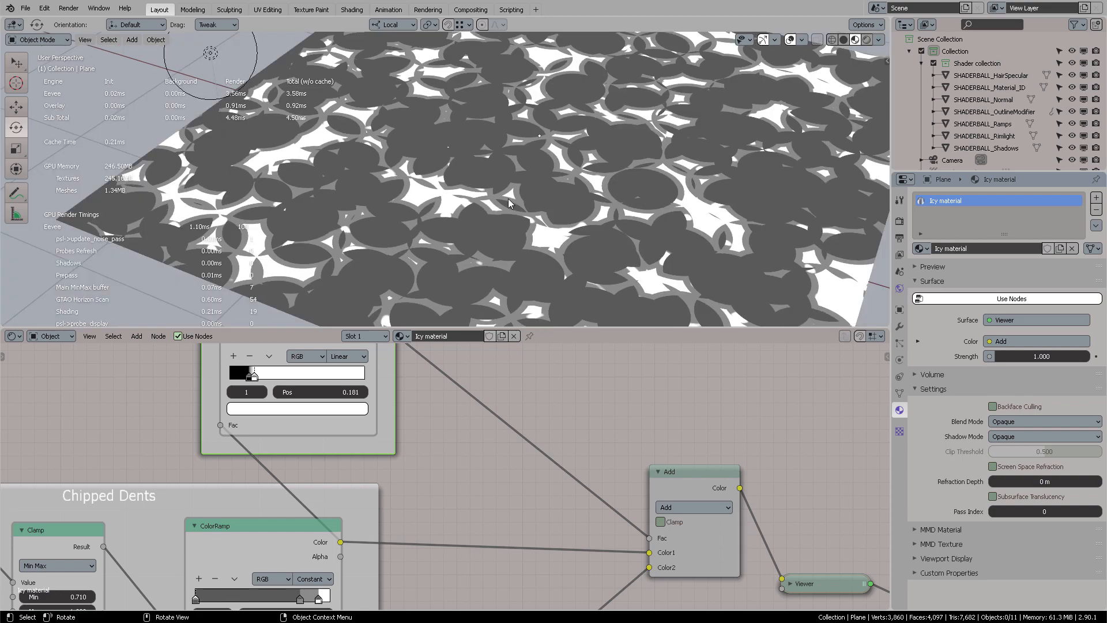
middle_click_drag(513, 204, 609, 267)
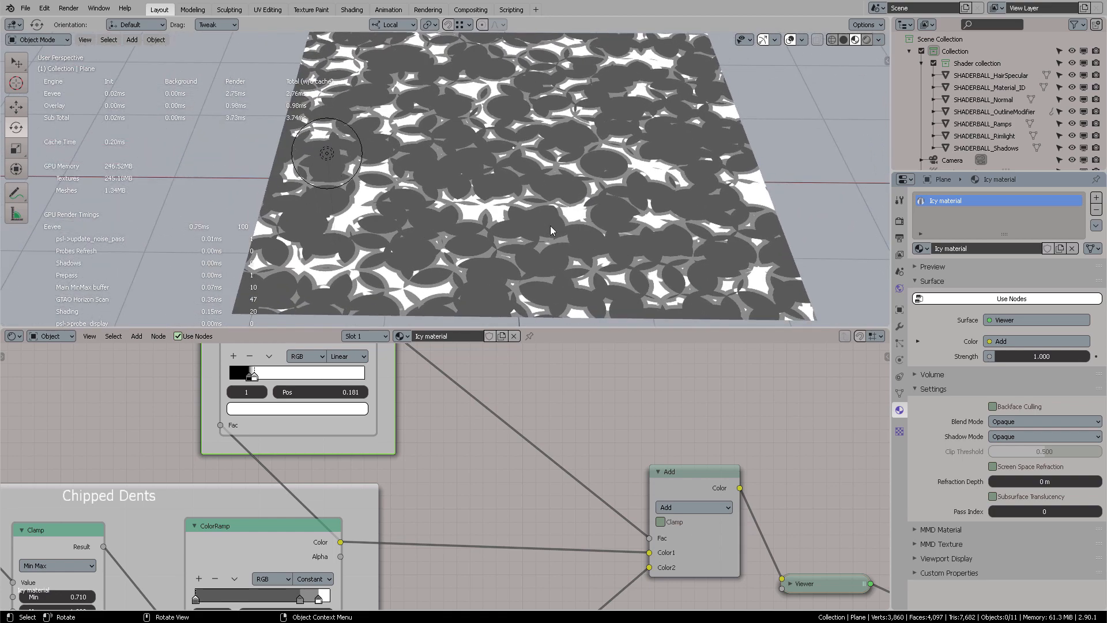
scroll(654, 215, "up", 8)
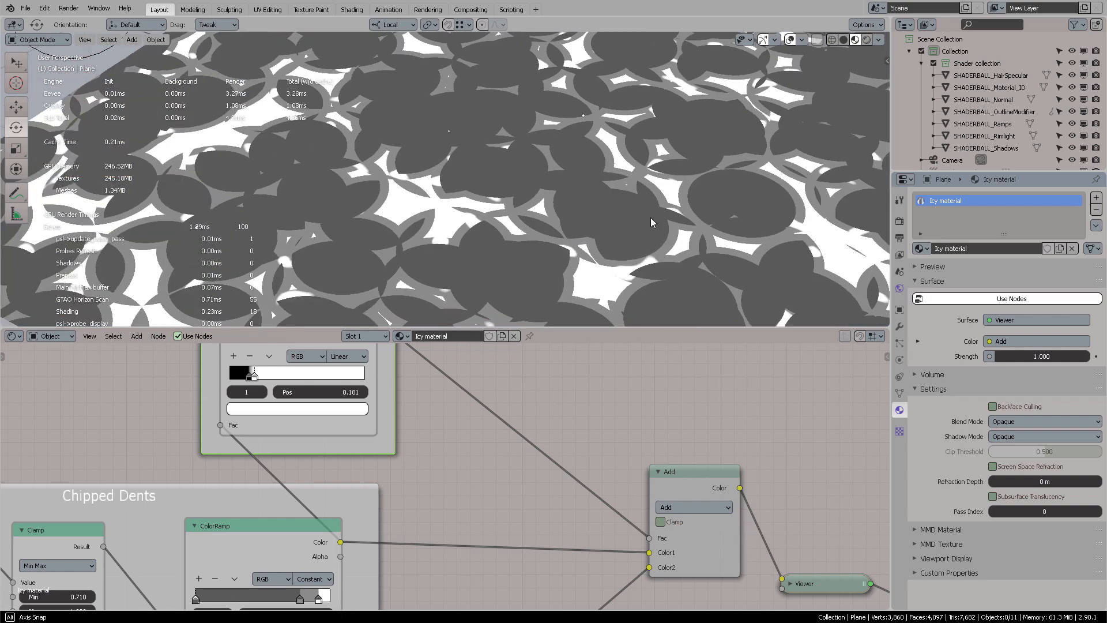
middle_click_drag(625, 240, 582, 220, "shift")
scroll(643, 247, "down", 2)
scroll(569, 219, "down", 2)
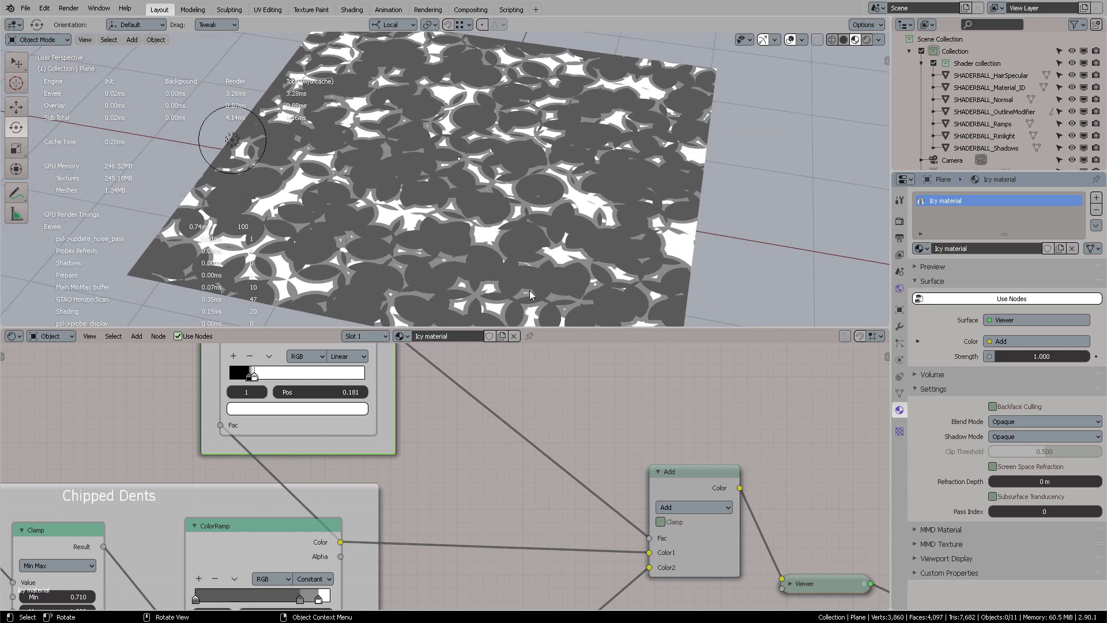
scroll(543, 504, "down", 1)
Step: Delete the Viewer node between the Add node and the Material Output
scroll(543, 504, "down", 6)
middle_click_drag(540, 507, 565, 462)
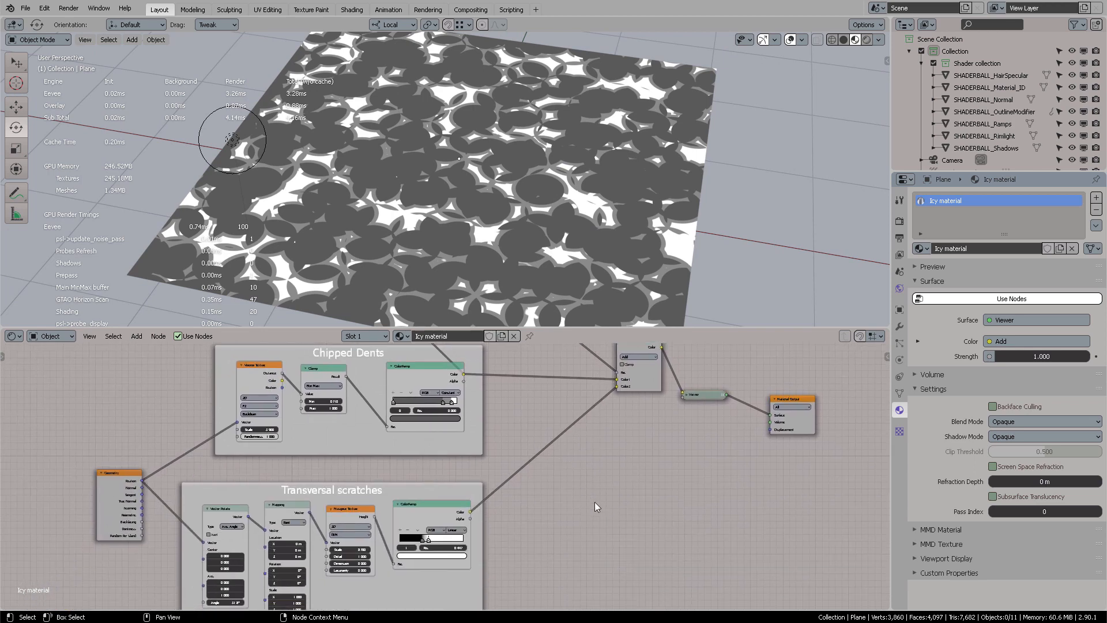
middle_click_drag(634, 477, 517, 550)
scroll(528, 525, "up", 4)
middle_click_drag(610, 490, 437, 503)
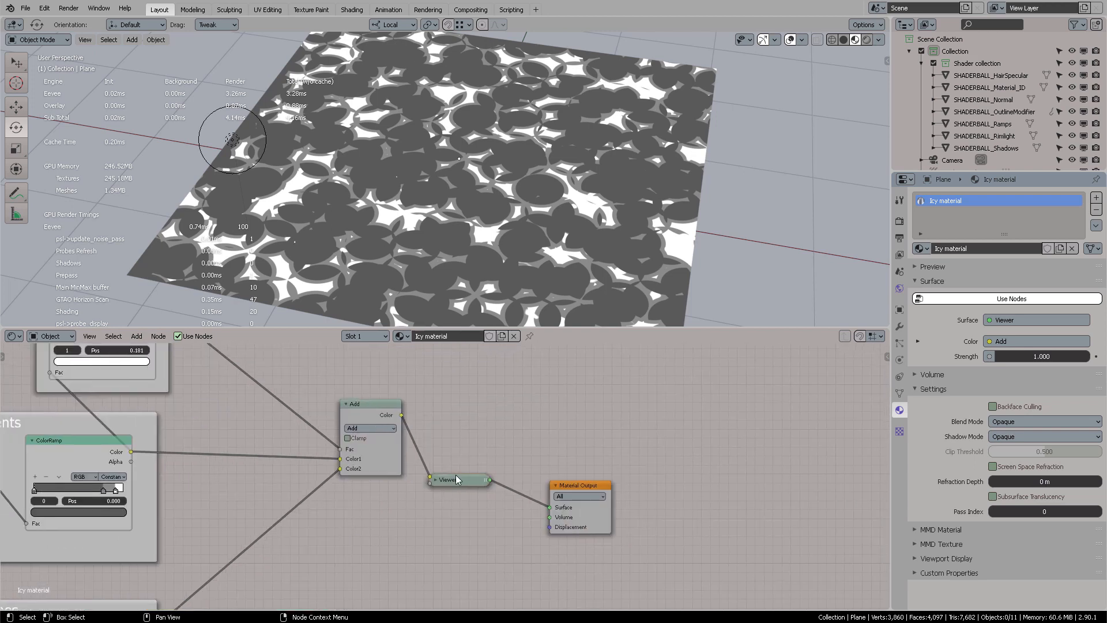
left_click_drag(456, 479, 481, 448)
key("x")
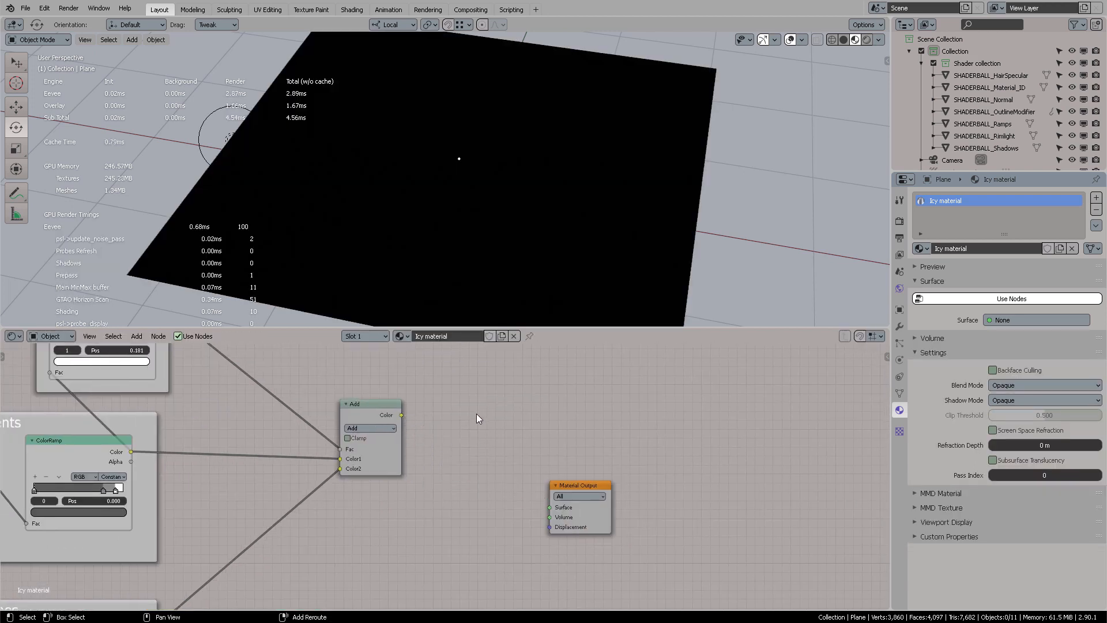
Step: Add a ColorRamp node after the Add node and link the Add node's Color output to its Fac
key("F3")
type("cl")
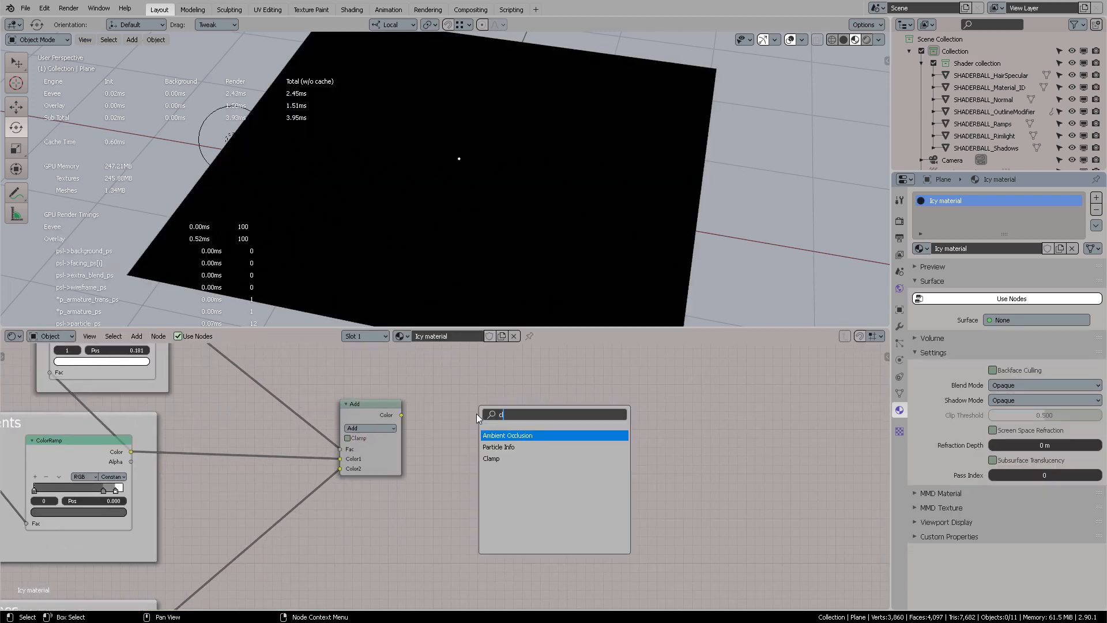
type("olo")
key("BackSpace")
key("BackSpace")
key("BackSpace")
key("BackSpace")
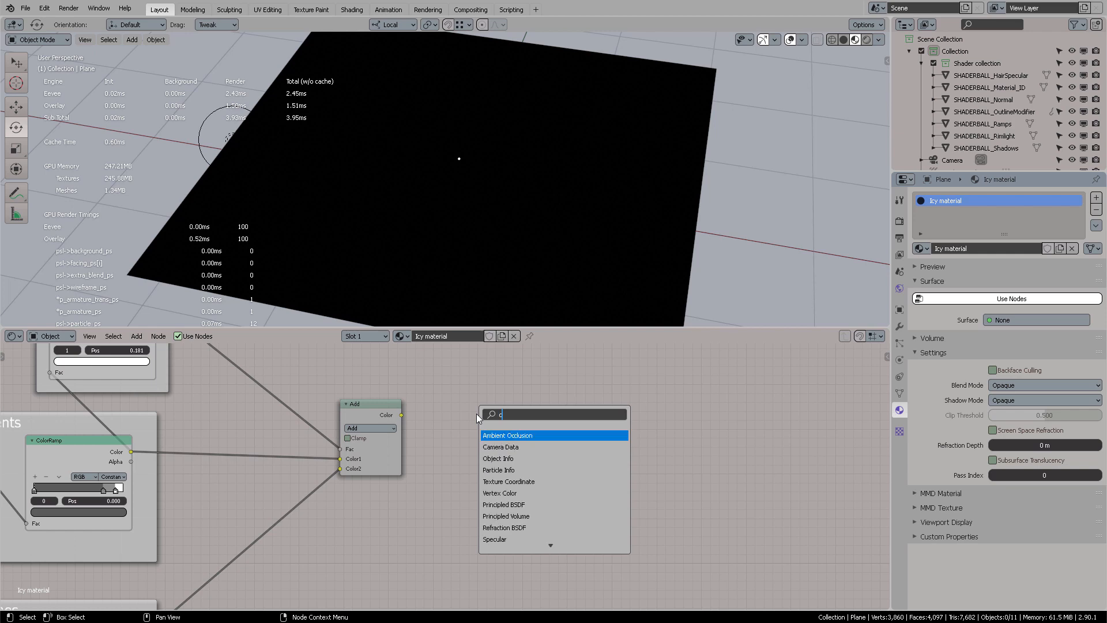
type("olo")
key("Down")
key("Return")
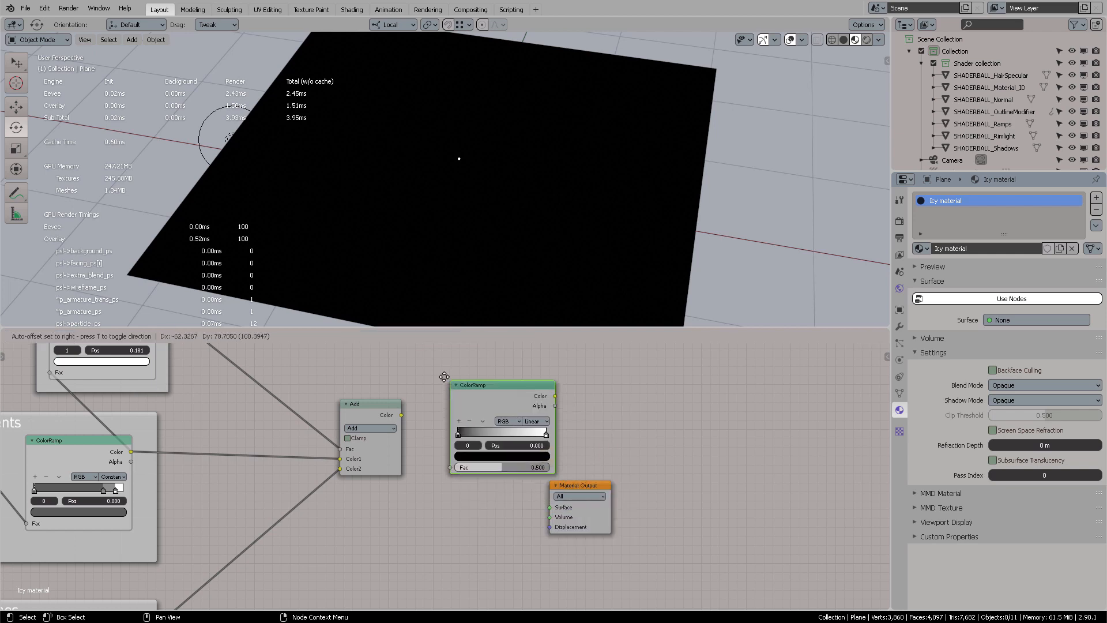
left_click_drag(401, 415, 469, 466)
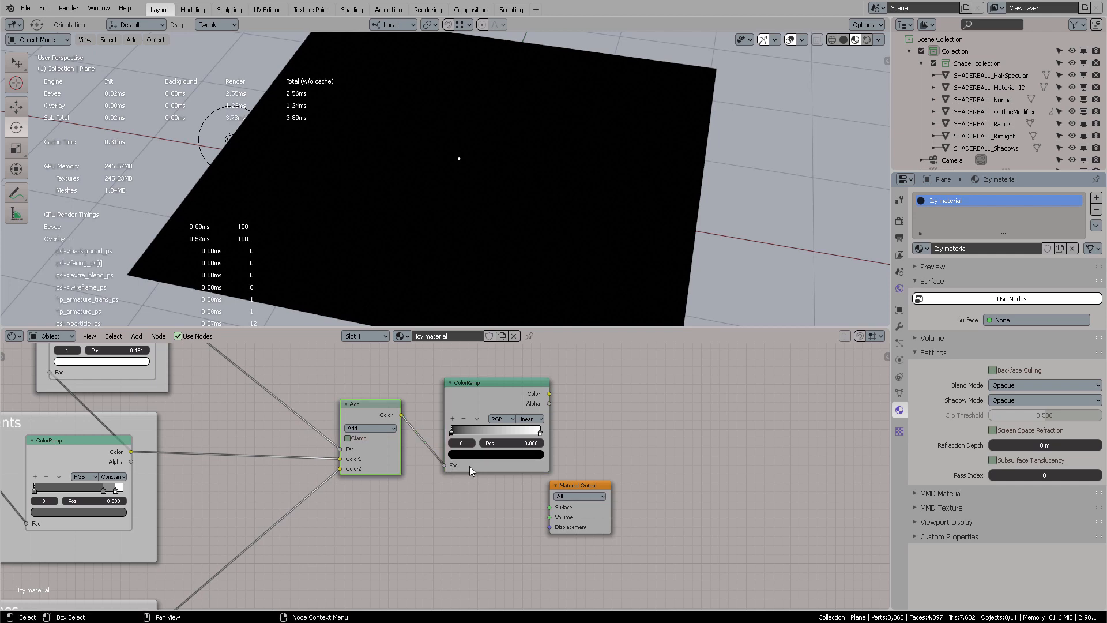
Step: Preview the new ColorRamp through a Viewer node and space the Viewer and Material Output apart from it
left_click(490, 400, "ctrl+shift")
left_click_drag(573, 486, 710, 455)
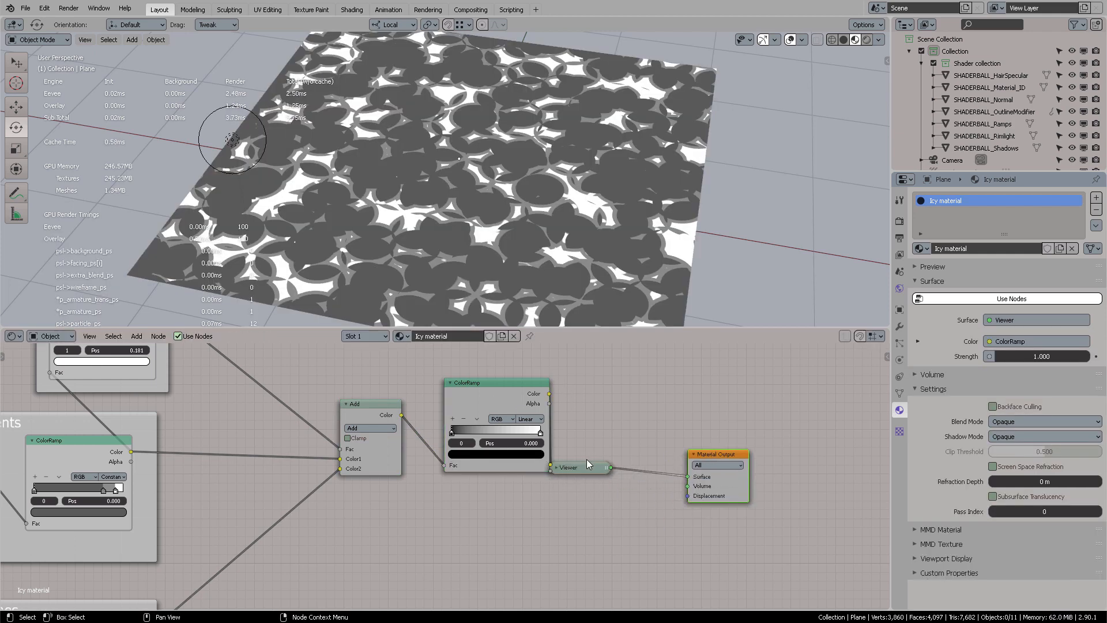
left_click_drag(588, 464, 659, 410)
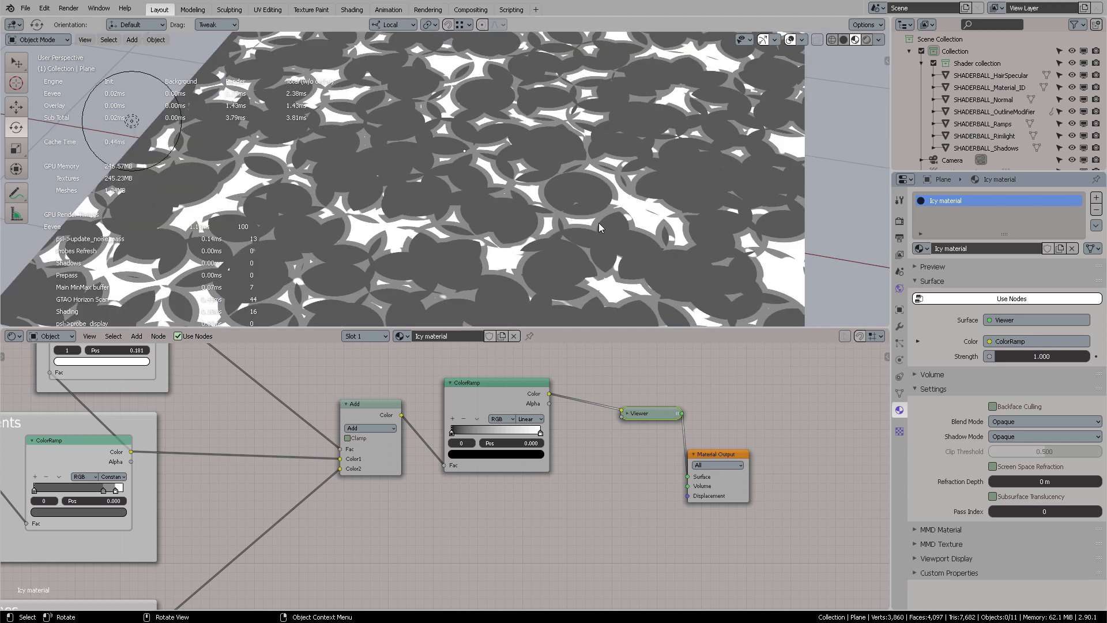
Step: Set the white stop of the new ColorRamp to position 0.323 to brighten the pattern
scroll(599, 223, "up", 3)
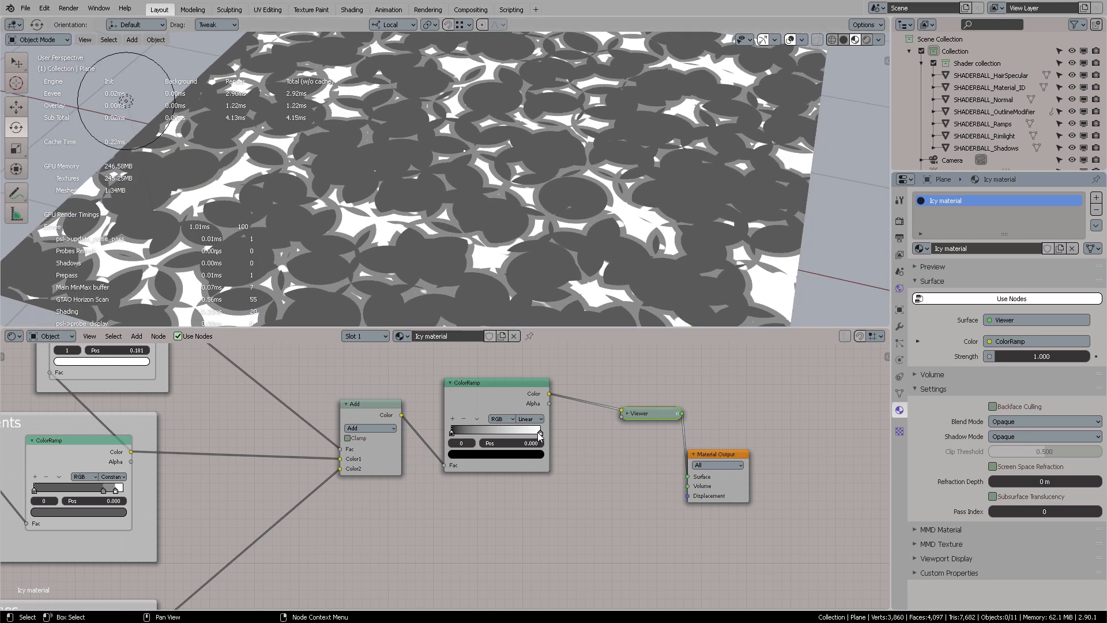
left_click_drag(539, 436, 456, 434)
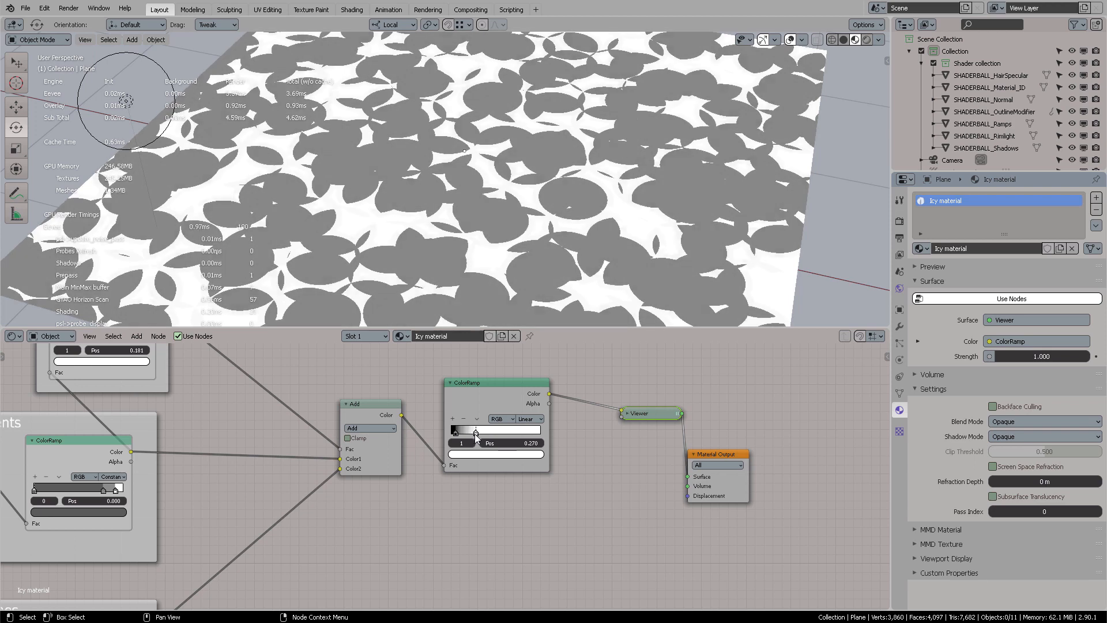
left_click(483, 434)
left_click_drag(483, 434, 479, 434)
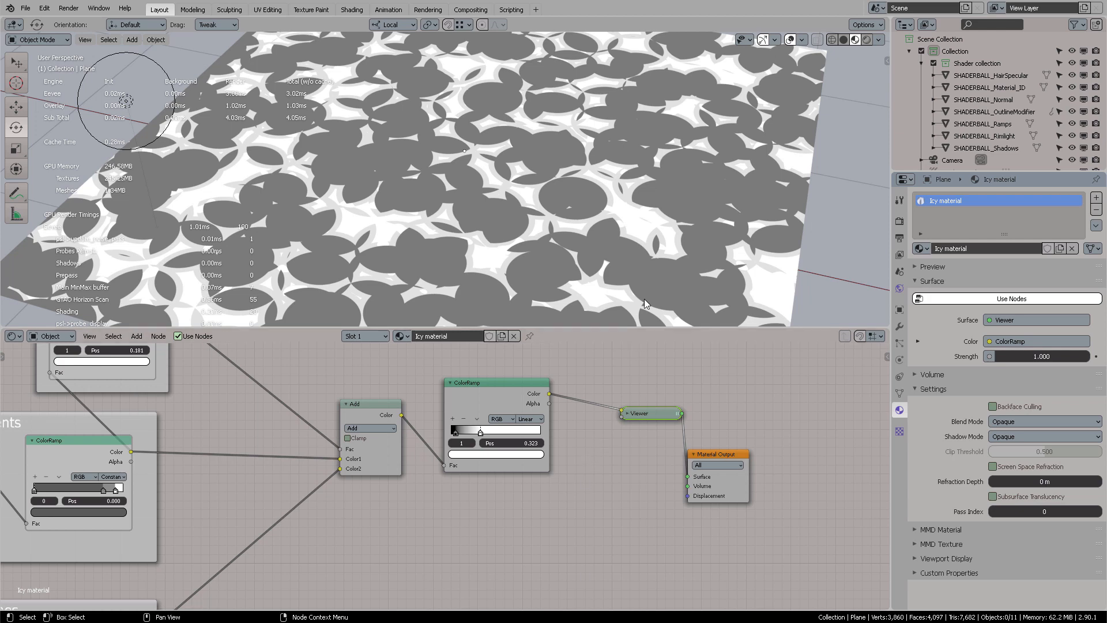
Step: Mute the new ColorRamp to compare the plane's pattern without it, then unmute it
scroll(652, 237, "up", 5)
middle_click_drag(651, 238, 553, 257)
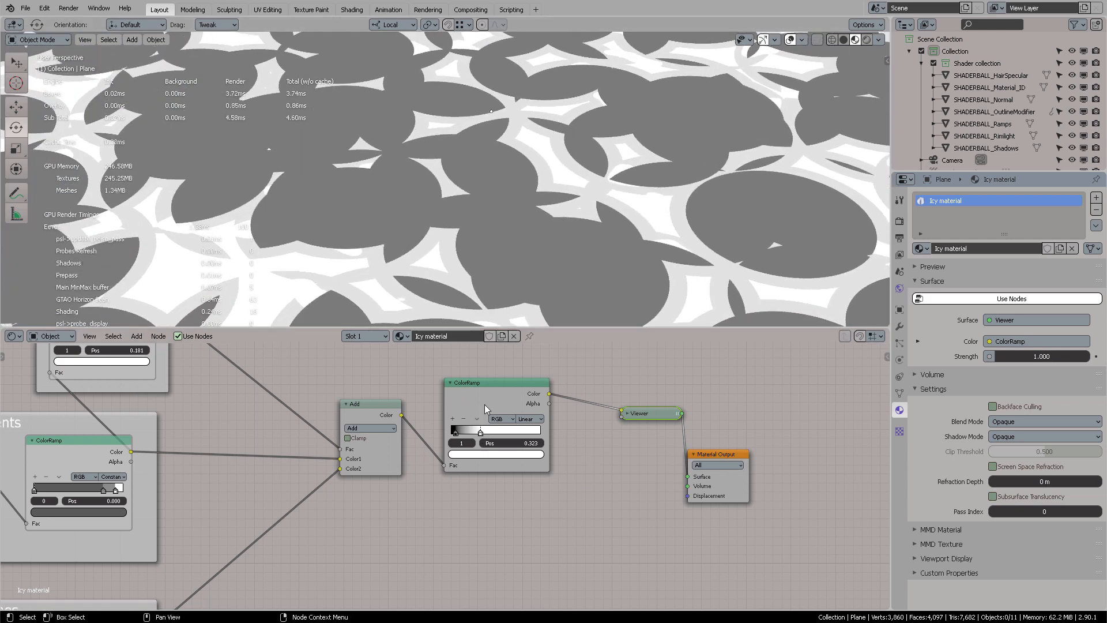
mouse_move(494, 400)
left_mouse_down()
mouse_move(506, 385)
mouse_move(496, 395)
left_mouse_up()
key("m")
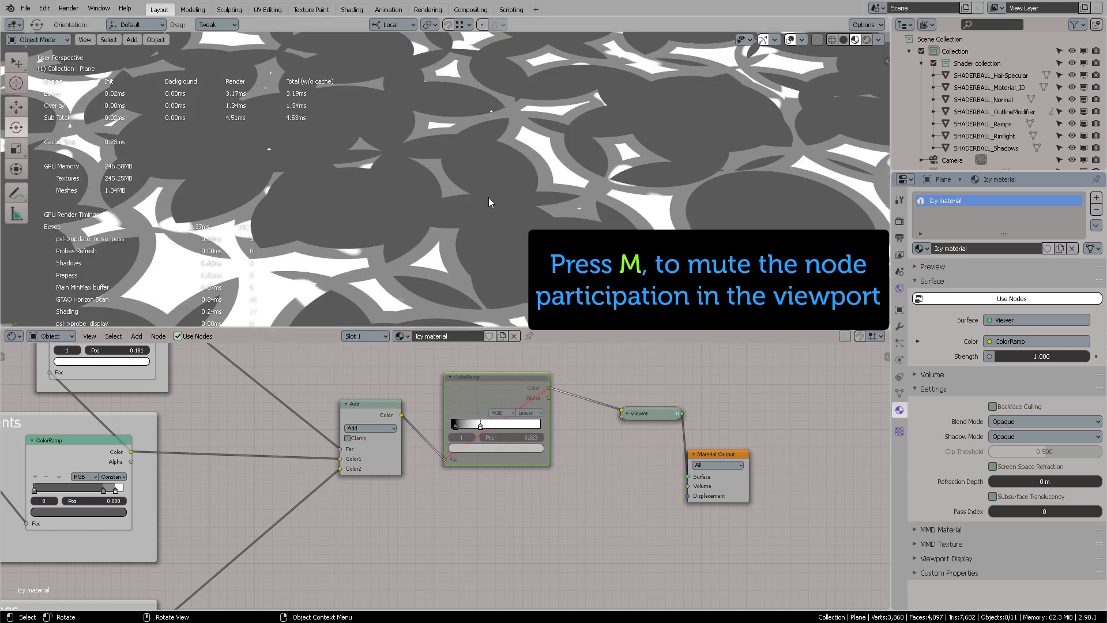
middle_click_drag(489, 197, 505, 279)
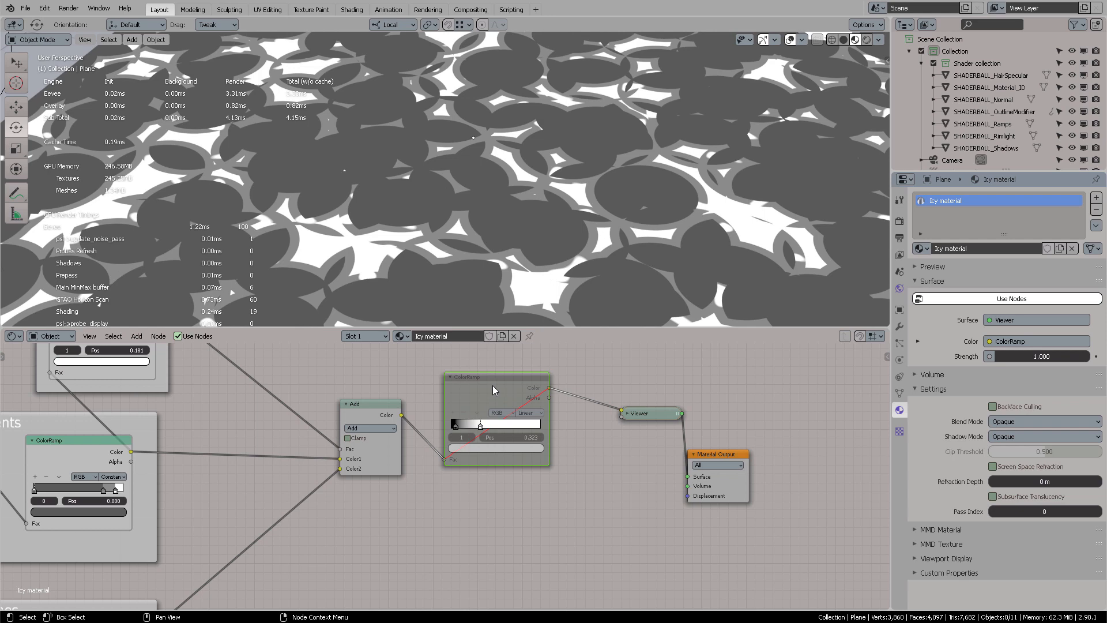
mouse_move(492, 385)
left_mouse_down()
mouse_move(502, 385)
mouse_move(488, 387)
left_mouse_up()
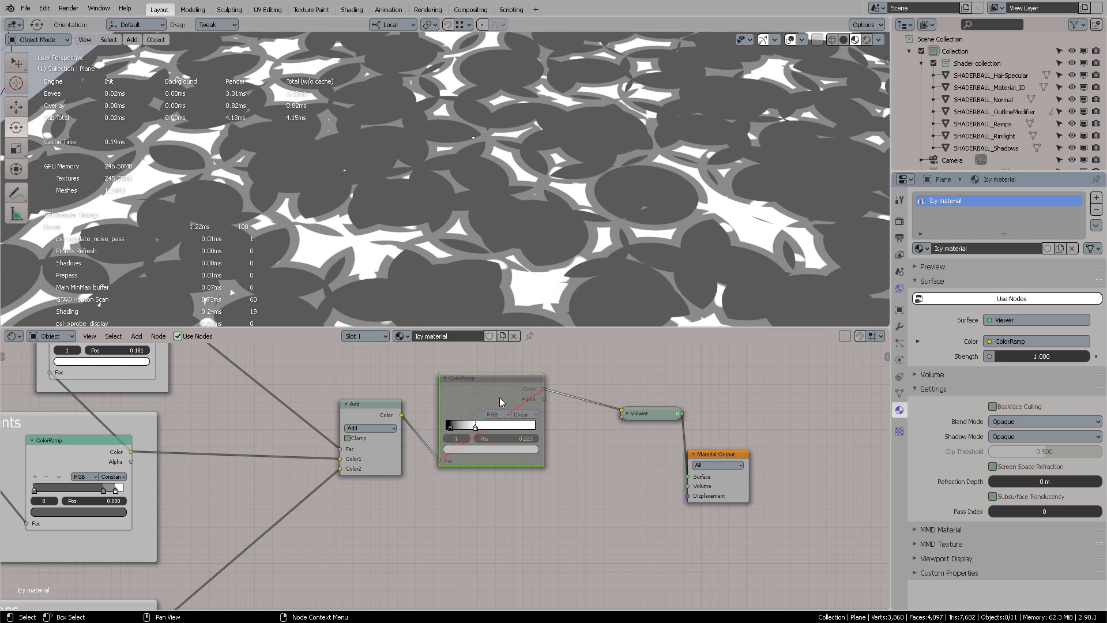
key("m")
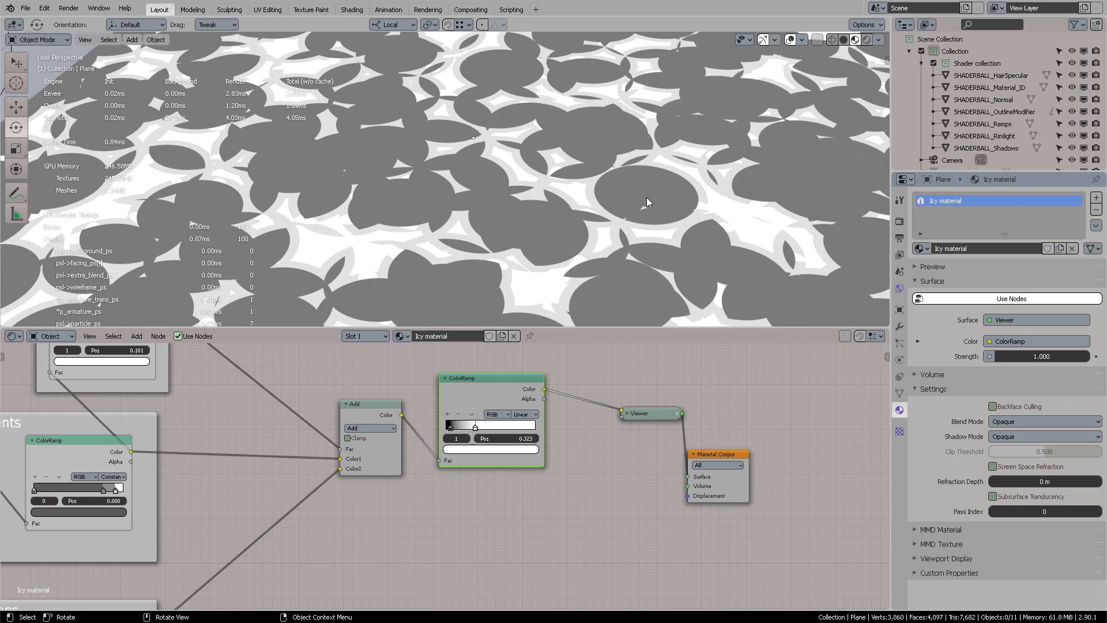
Step: Reposition the new ColorRamp node farther from the Add node and slightly higher
left_click_drag(473, 383, 496, 383)
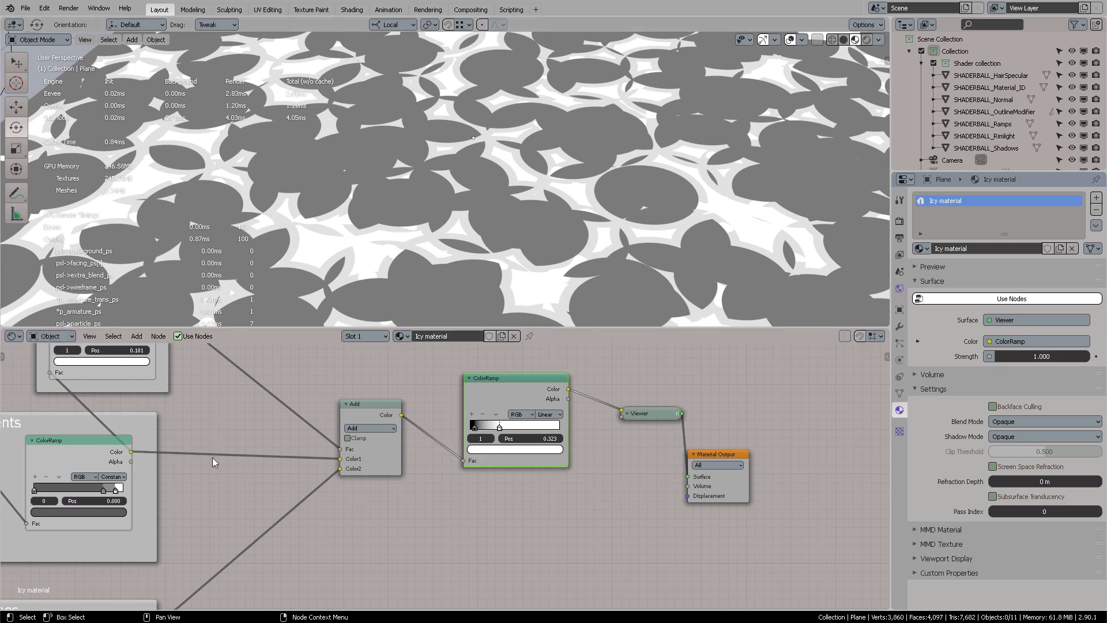
scroll(237, 483, "down", 1)
middle_click_drag(237, 483, 452, 464)
scroll(348, 473, "up", 1)
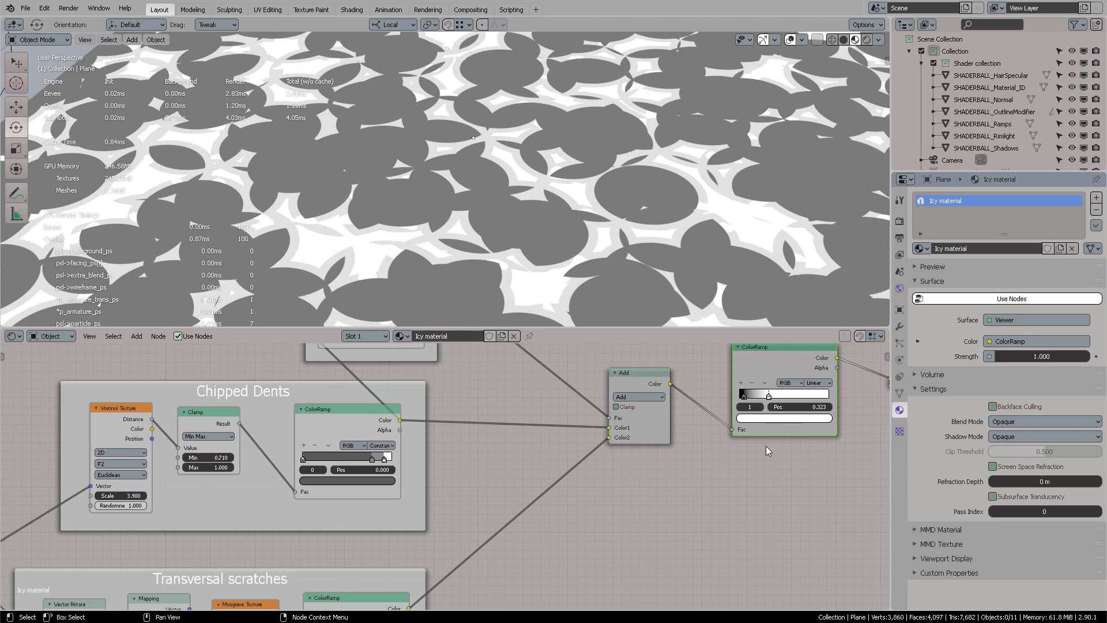
middle_click_drag(615, 483, 427, 529)
left_click_drag(599, 410, 608, 388)
Step: Preview the Chipped Dents ColorRamp alone, return the preview to the final ColorRamp, and compare the patterns on the plane
scroll(488, 454, "down", 1)
middle_click_drag(532, 472, 651, 453)
left_click(300, 450, "ctrl+shift")
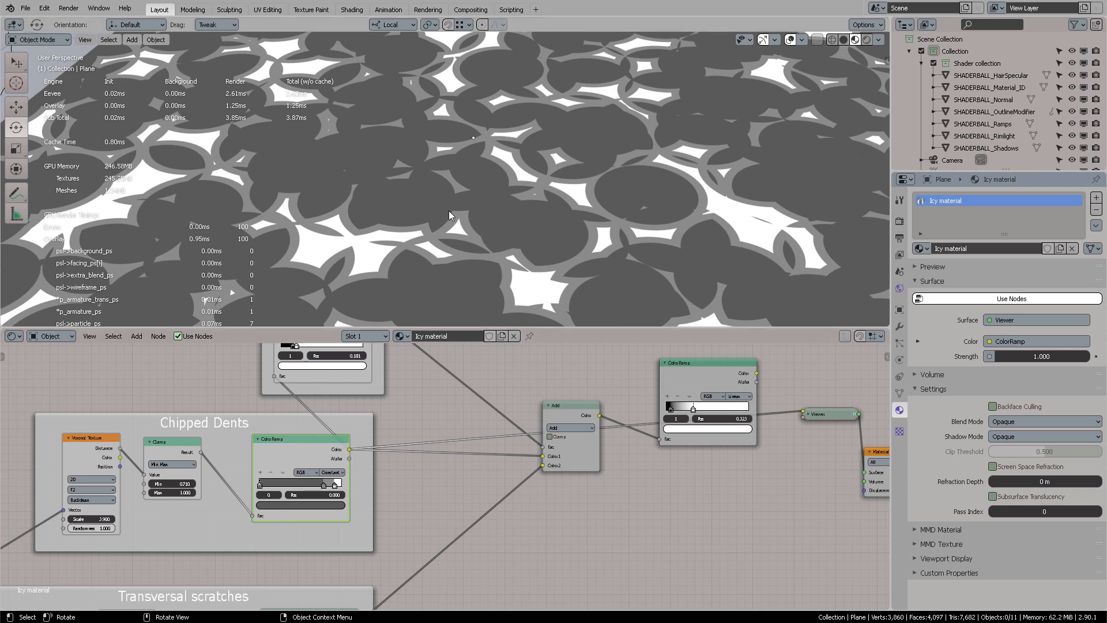
left_click(713, 374, "ctrl+shift")
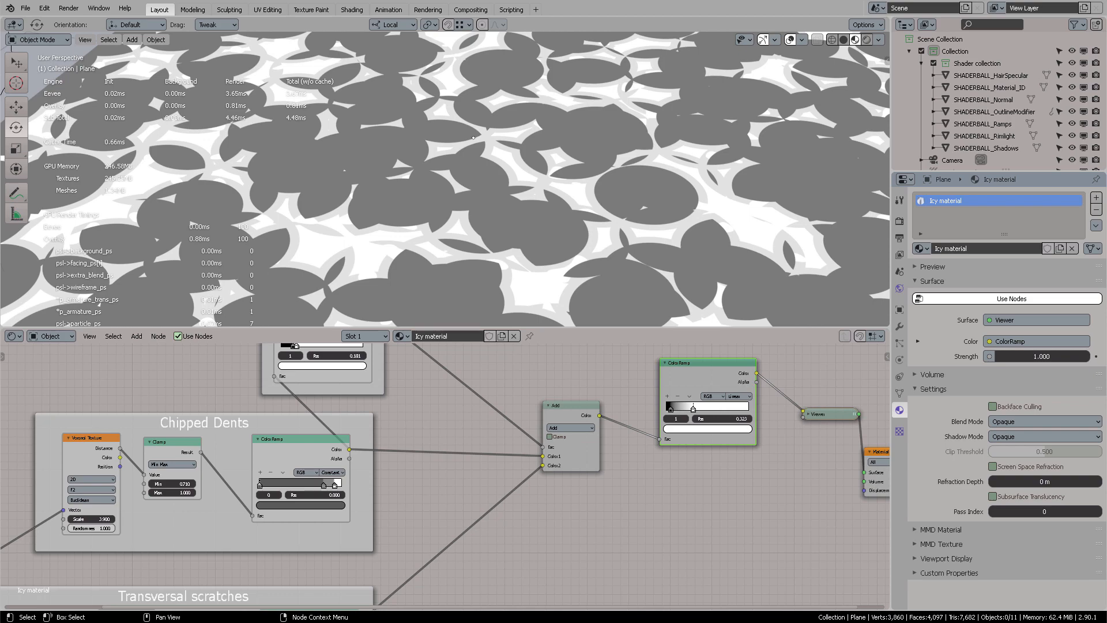
scroll(579, 163, "down", 5)
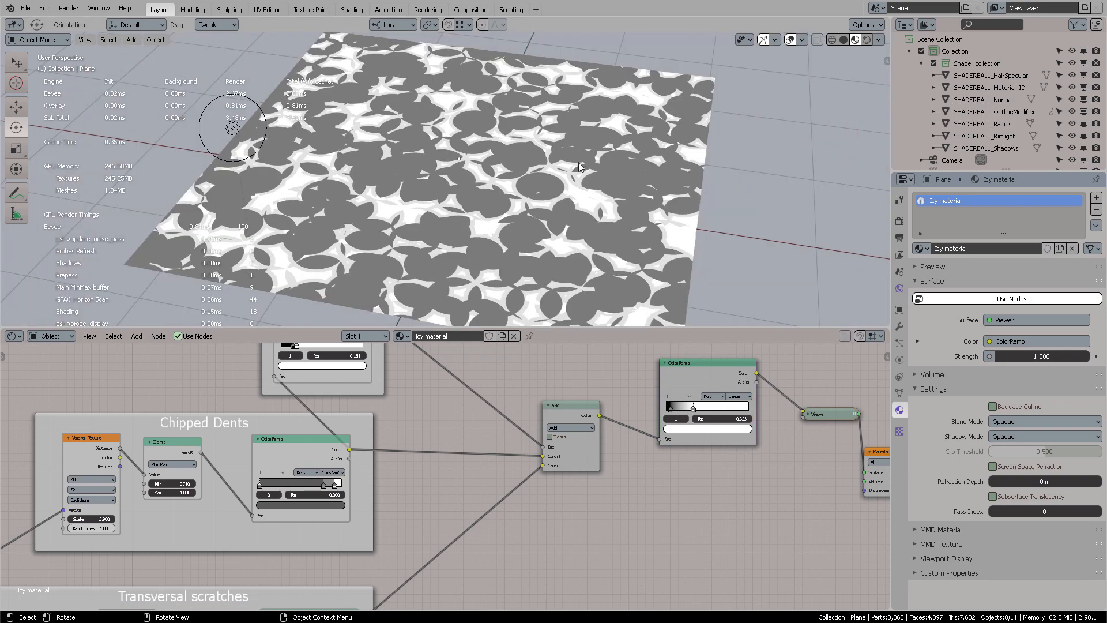
middle_click_drag(489, 196, 506, 167)
Step: Save the Blender file and bring the empty area below the Transversal scratches frame into view
scroll(588, 542, "down", 2)
middle_click_drag(594, 509, 646, 398)
middle_click_drag(588, 497, 656, 406)
middle_click_drag(632, 472, 667, 496)
key("ctrl+s")
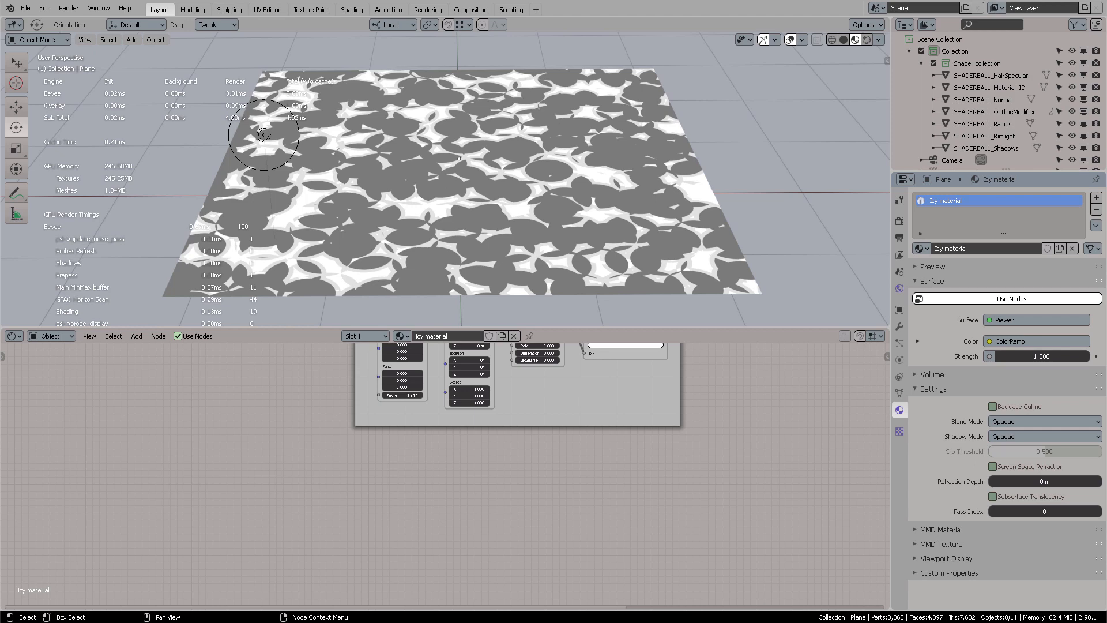
Step: Move the Geometry node farther away from the Transversal scratches frame to make room for more nodes
middle_click_drag(464, 464, 514, 546)
middle_click_drag(396, 463, 468, 508)
left_click_drag(396, 391, 287, 471)
middle_click_drag(427, 507, 430, 454)
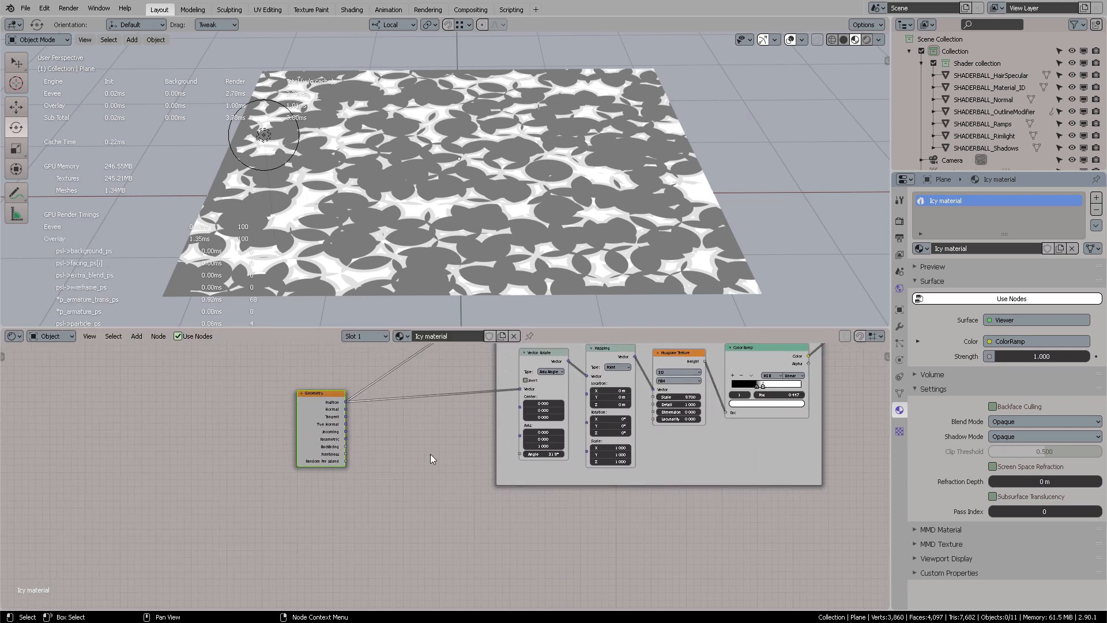
Step: Add a Vector Math node between the Geometry node and the empty area below the Transversal scratches frame
key("shift+a")
left_click(420, 441)
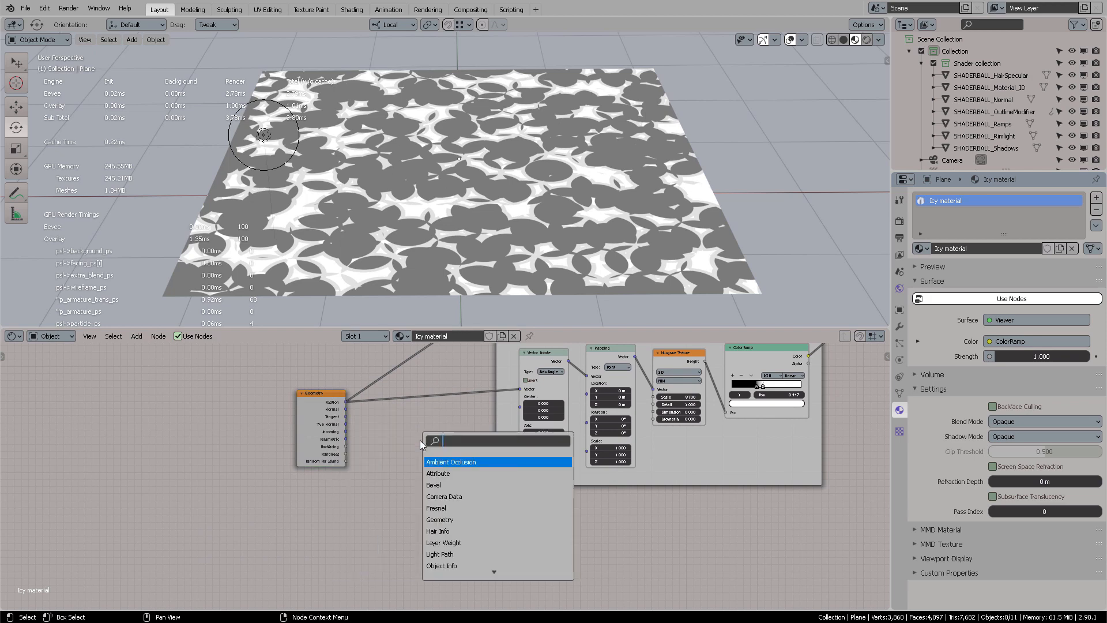
type("s")
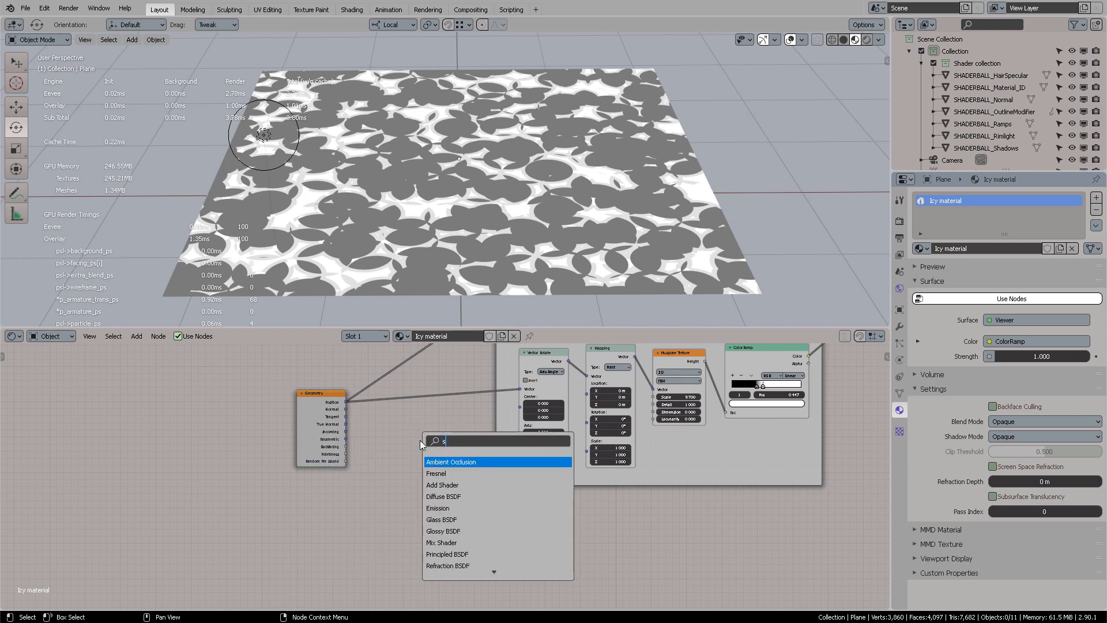
key("BackSpace")
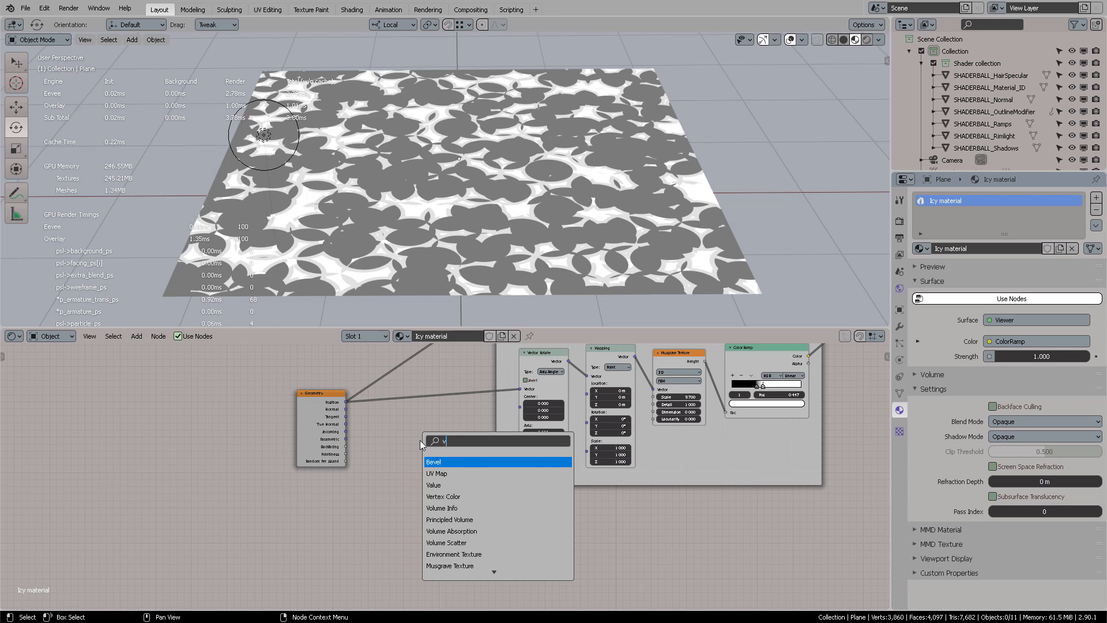
type("vec")
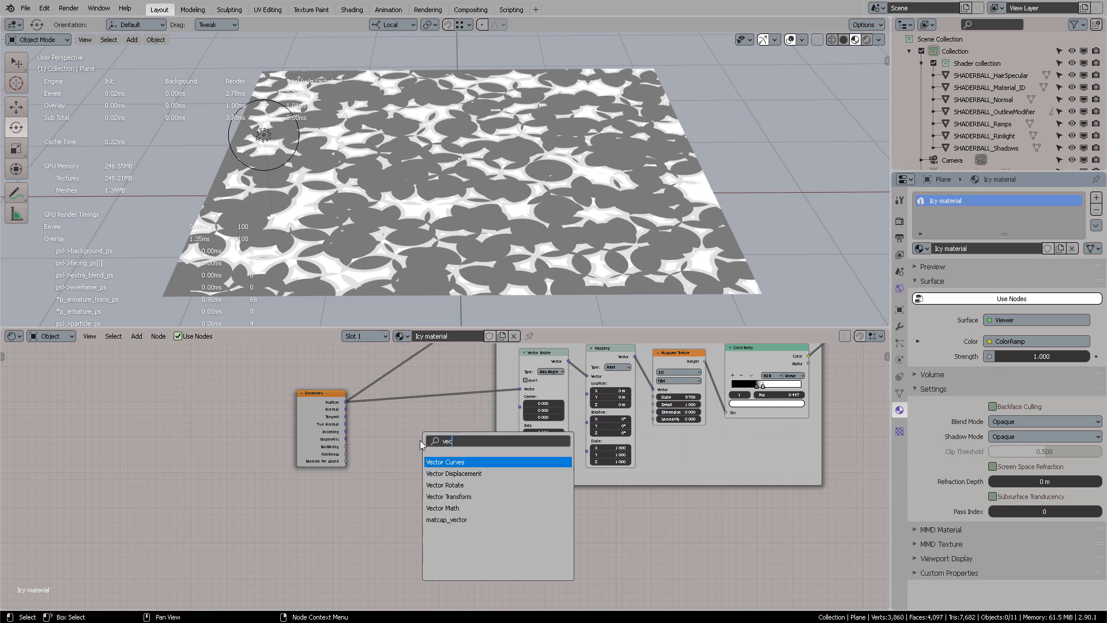
key("Down")
key("Down")
key("Down")
key("Down")
key("Return")
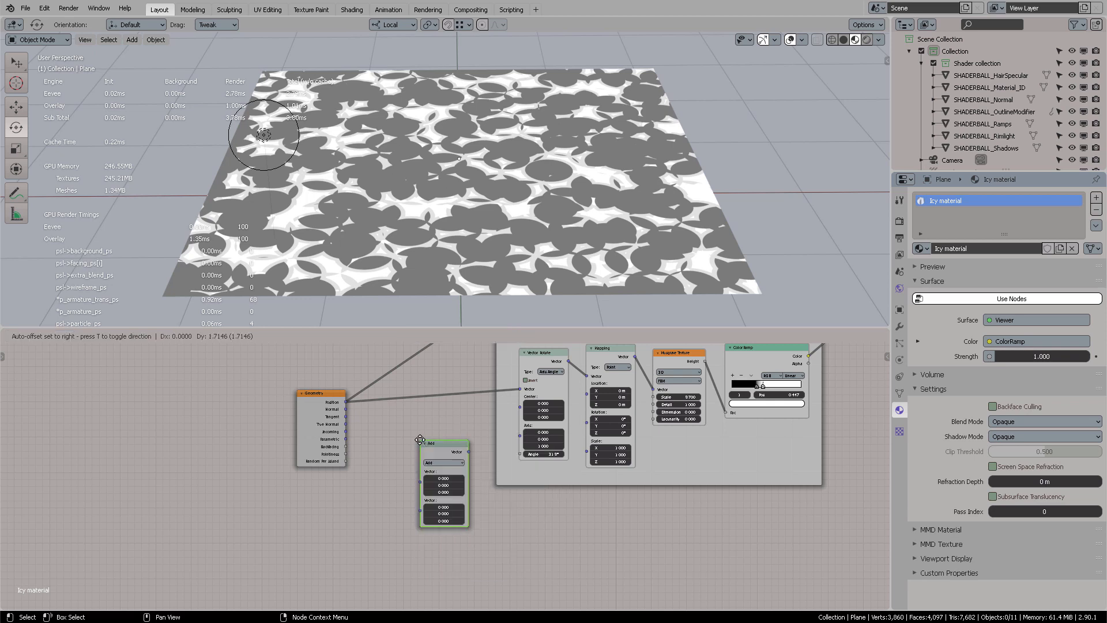
left_click(419, 438)
Step: Connect the Geometry node's Position output to the Vector Math node's Vector input and set its operation to Scale
scroll(419, 432, "up", 3)
scroll(415, 417, "up", 1)
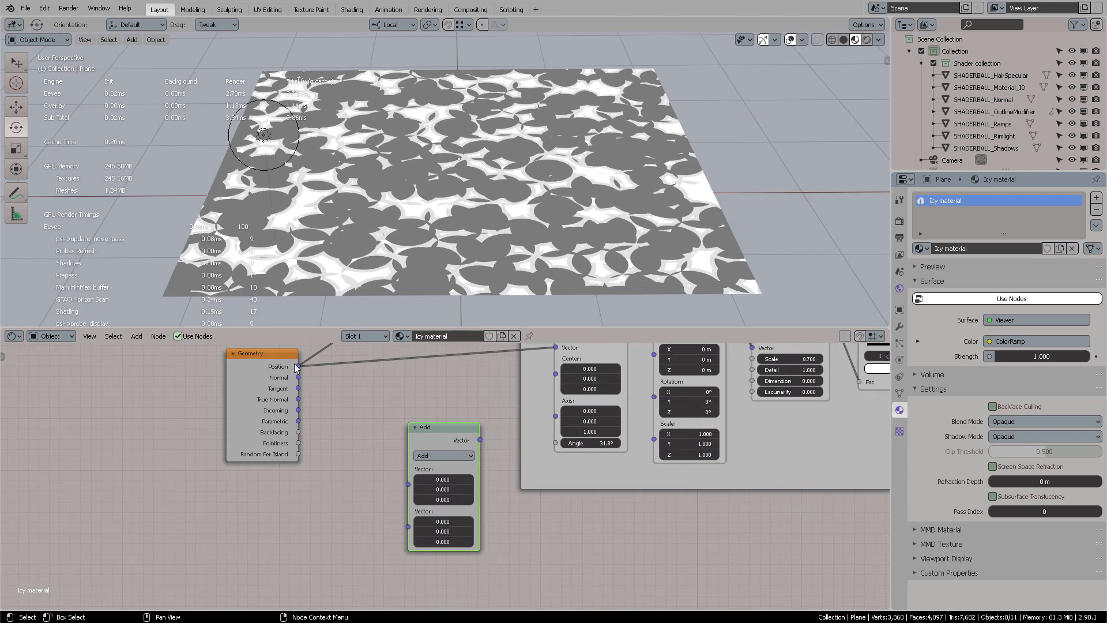
left_click_drag(323, 410, 408, 484)
left_click_drag(433, 435, 421, 452)
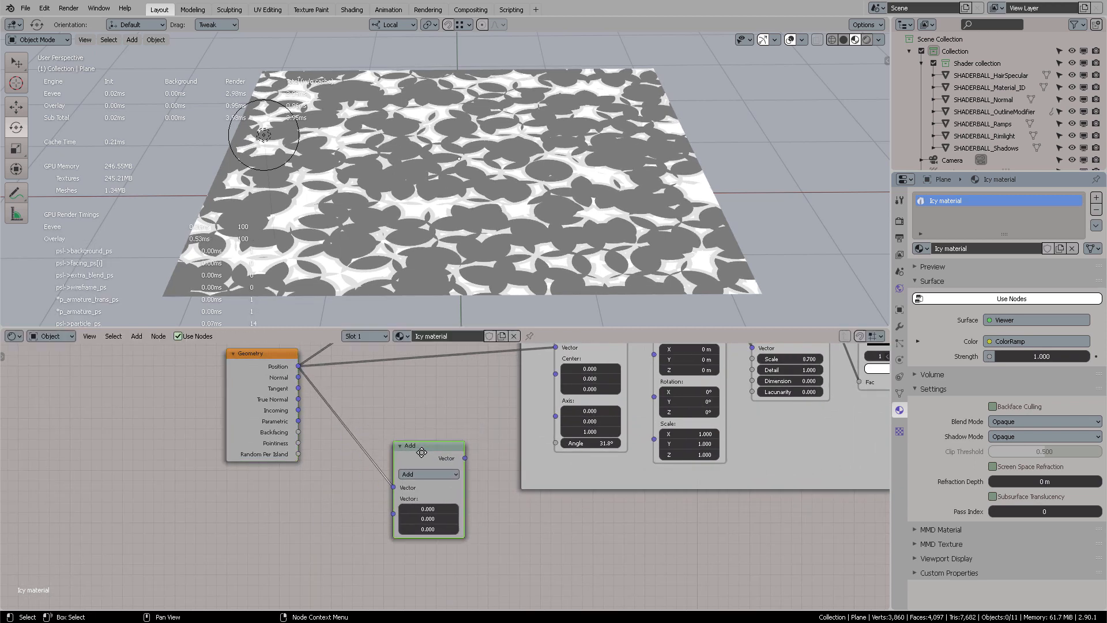
left_click(429, 473)
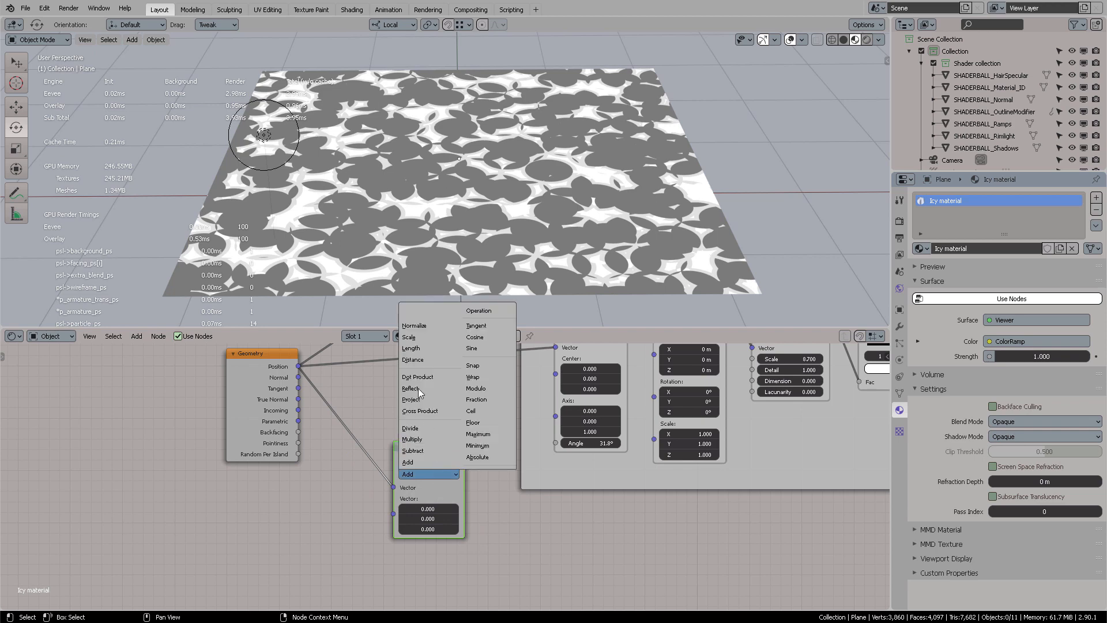
left_click(422, 337)
left_click_drag(428, 453, 428, 455)
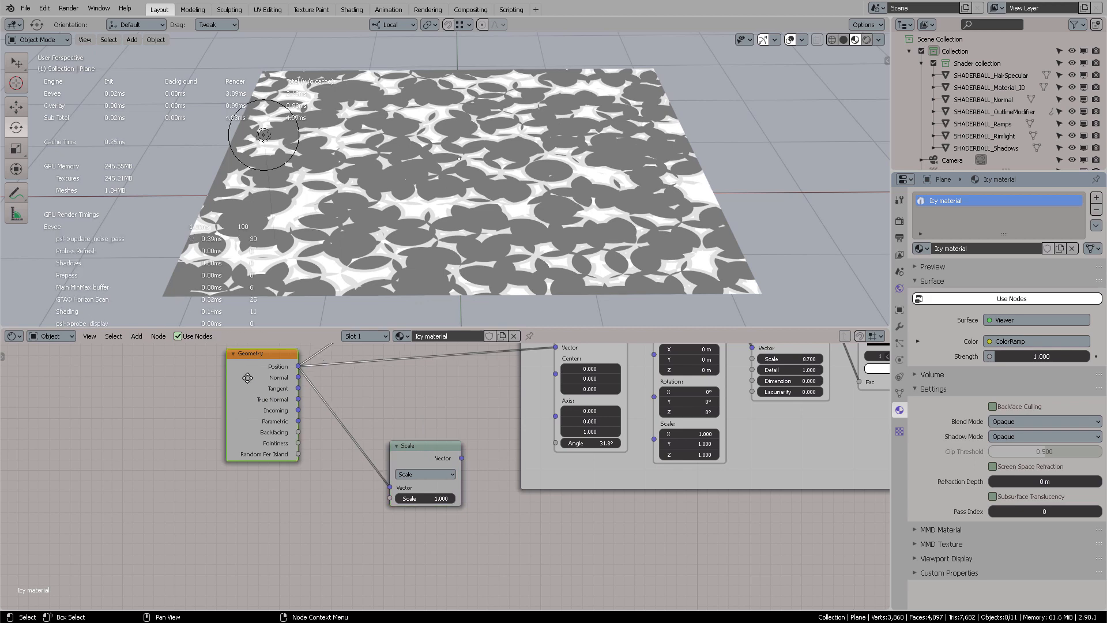
Step: Move the Geometry node slightly closer to the frame and place the Scale node lower, clear of the Transversal scratches frame
left_click_drag(261, 388, 283, 388)
left_click_drag(404, 447, 467, 537)
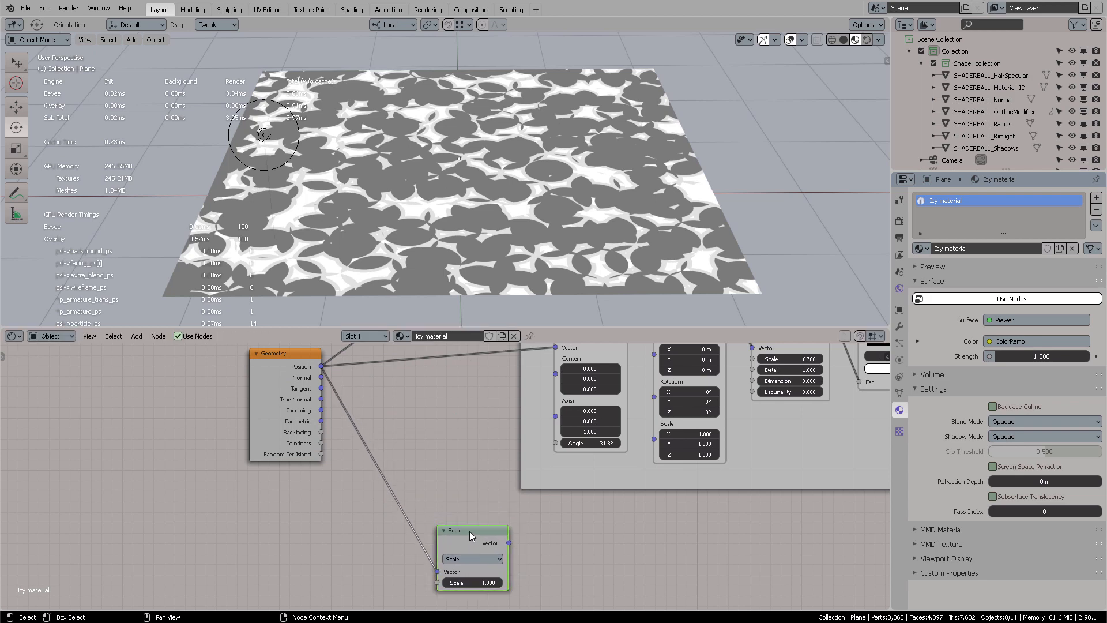
middle_click_drag(470, 469, 384, 401)
left_click_drag(389, 464, 362, 449)
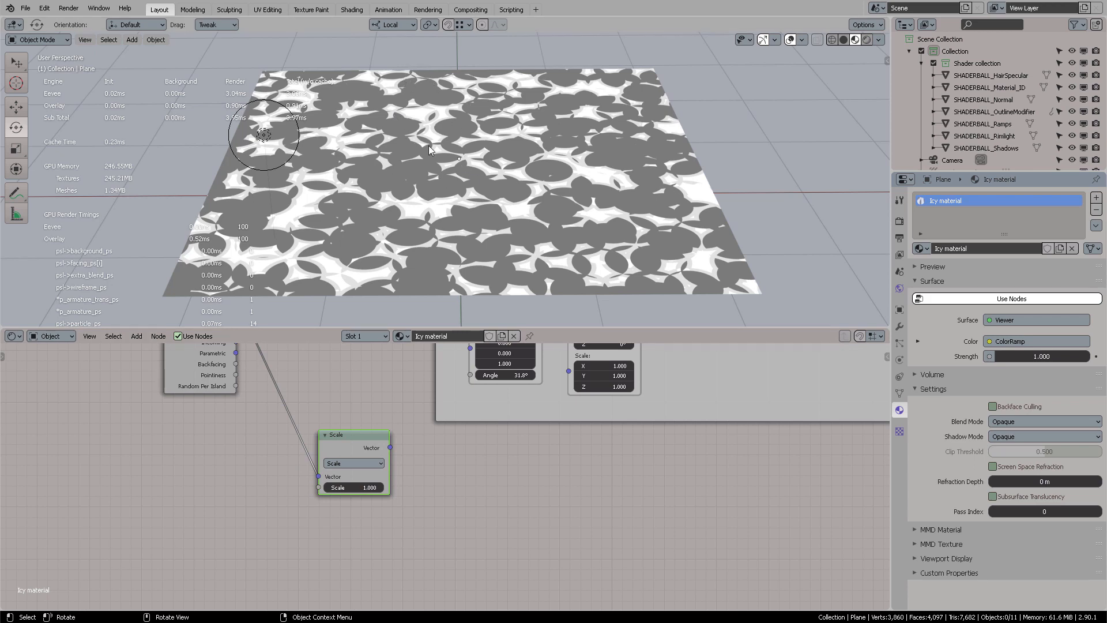
Step: Add a Mapping node beside the Scale node and connect the Scale node's Vector output to its Vector input
key("shift+a")
left_click(534, 468)
type("mapp")
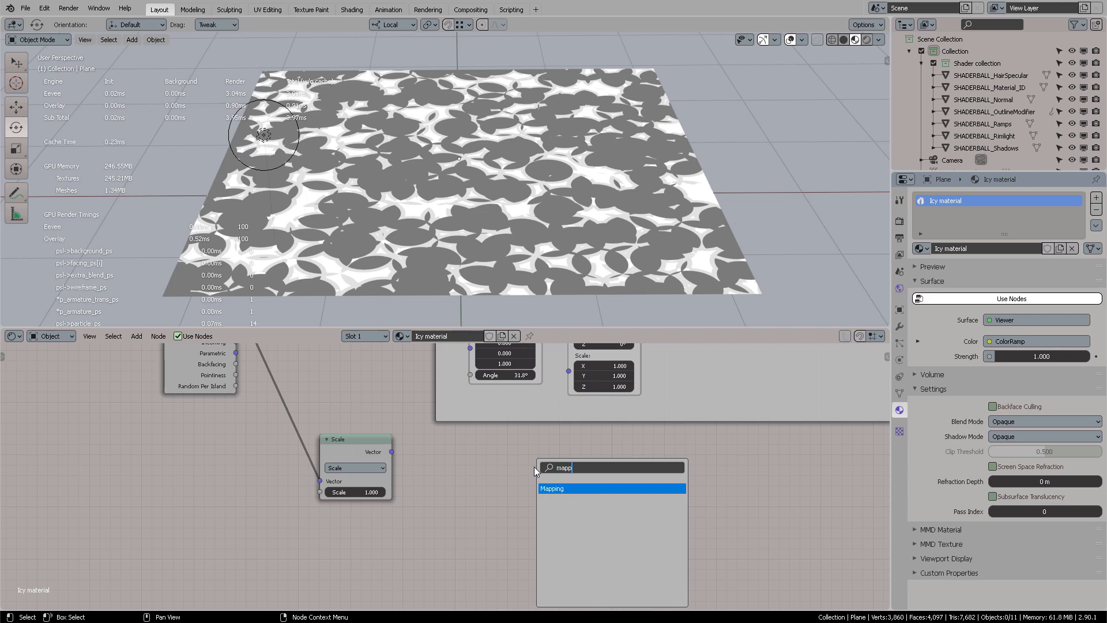
key("Return")
left_click(468, 458)
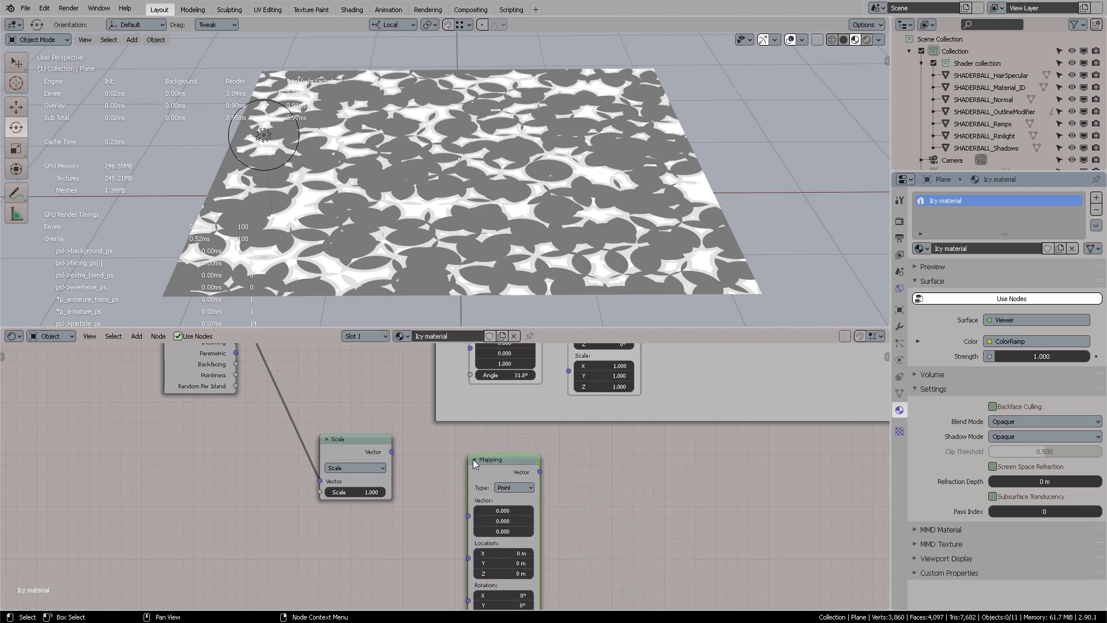
middle_click_drag(431, 497, 422, 469)
left_click_drag(383, 423, 465, 482)
left_click_drag(480, 436, 469, 436)
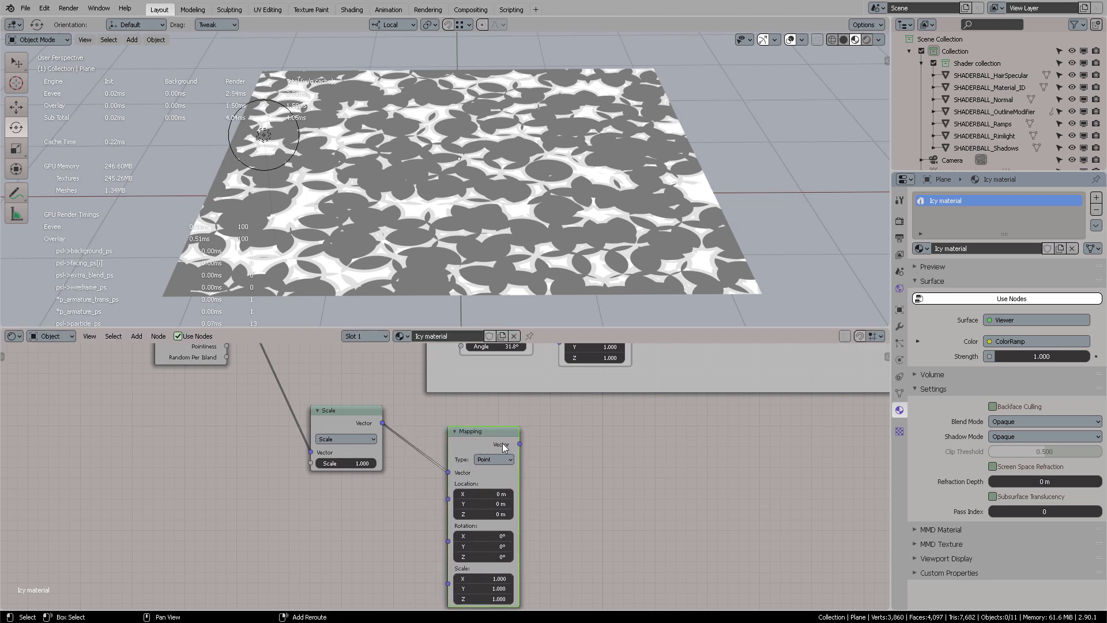
Step: Enclose the new Mapping node in a frame labelled "Pattern Mapping"
key("ctrl+j")
key("F9")
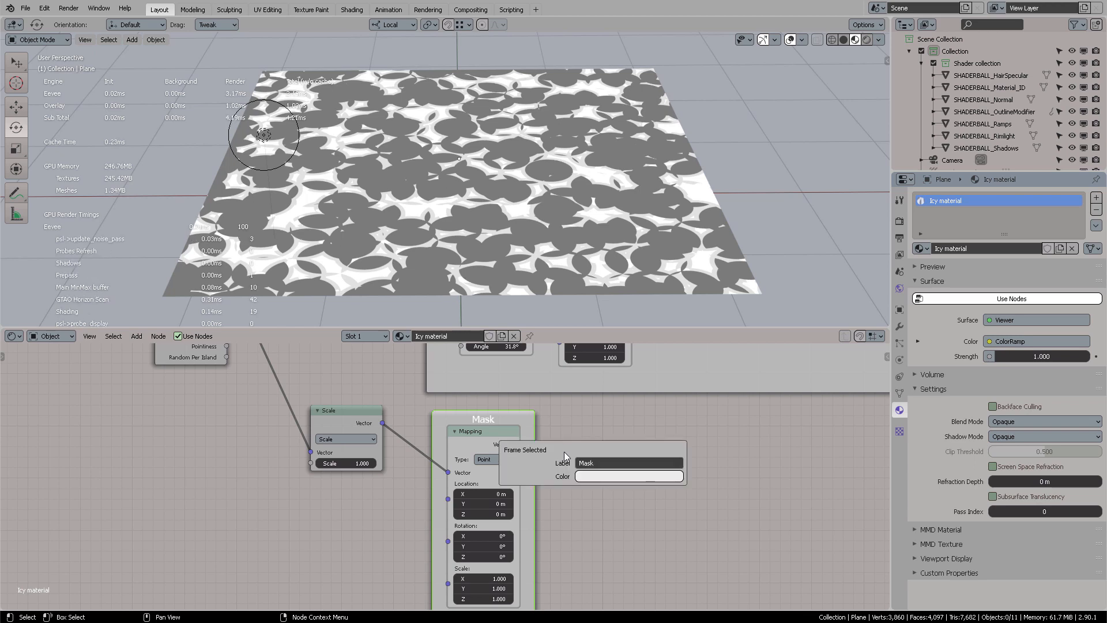
left_click(595, 464)
type("Pattern Mapping")
key("Return")
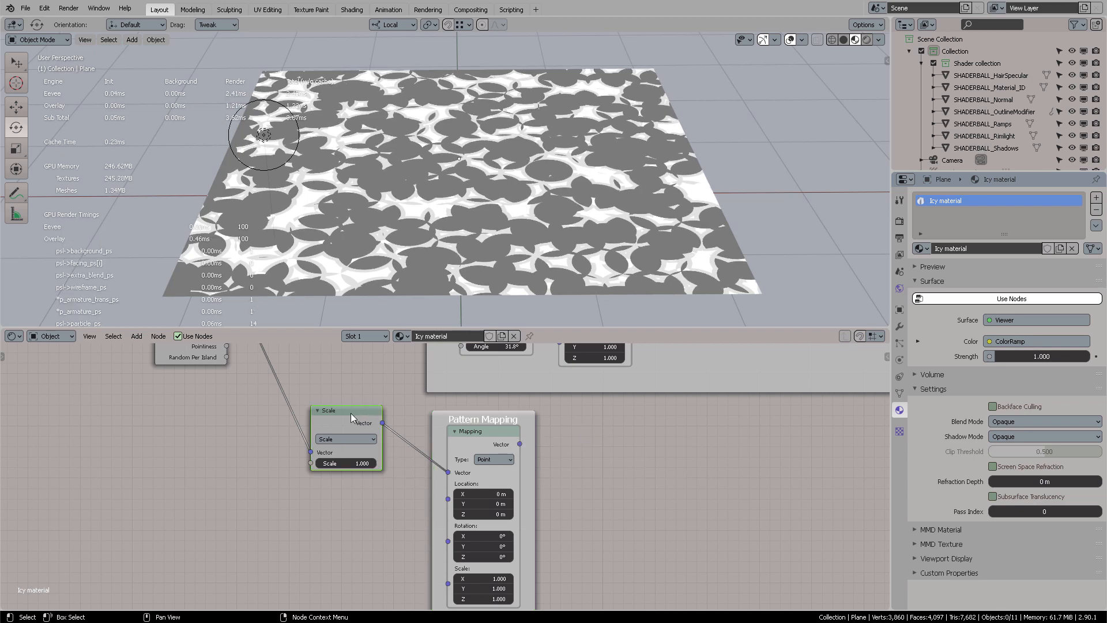
Step: Enclose the Scale node in a frame labelled "Global Scale of the pattern"
left_click_drag(337, 417, 337, 418)
key("ctrl+j")
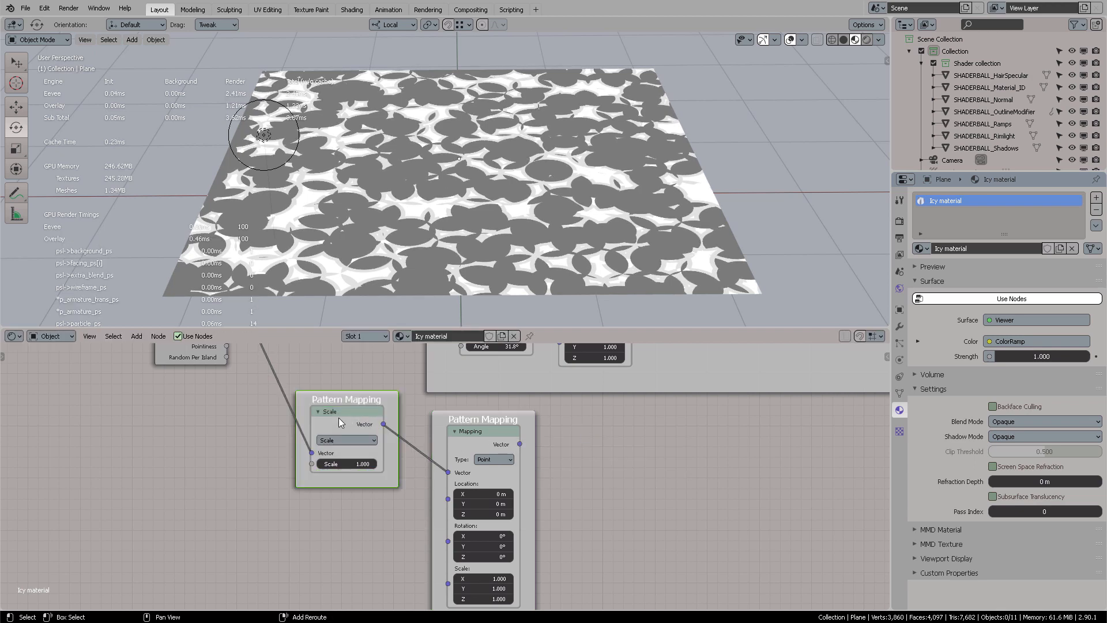
key("F2")
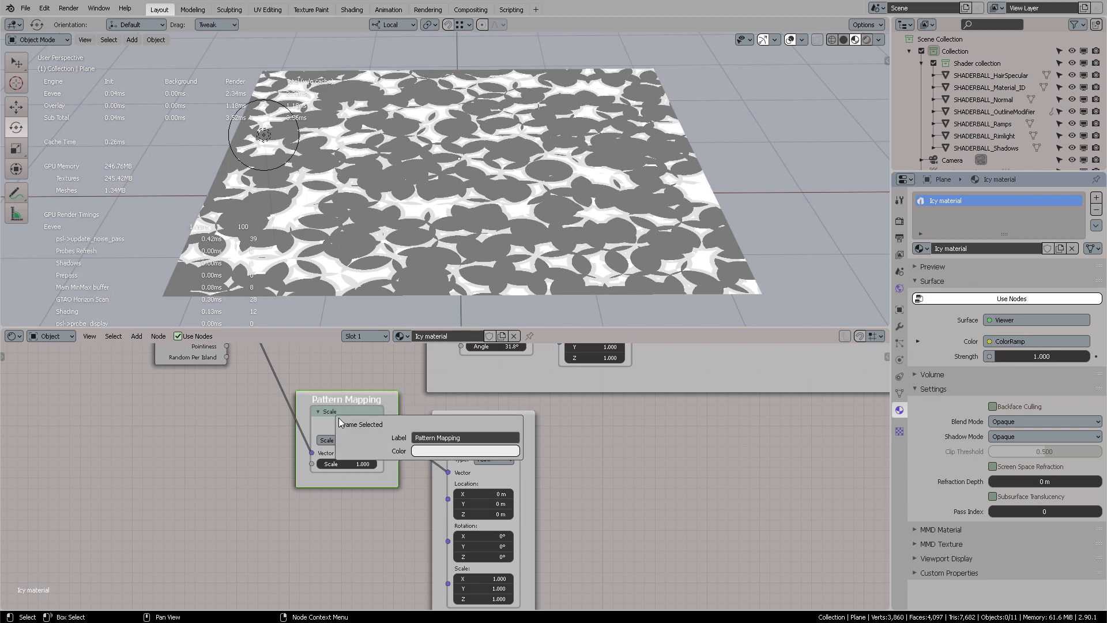
left_click(438, 438)
type("Global Scale of the pattern")
key("Return")
Step: Move the Global Scale of the pattern and Pattern Mapping frames lower and line them up side by side
middle_click_drag(601, 461, 494, 457)
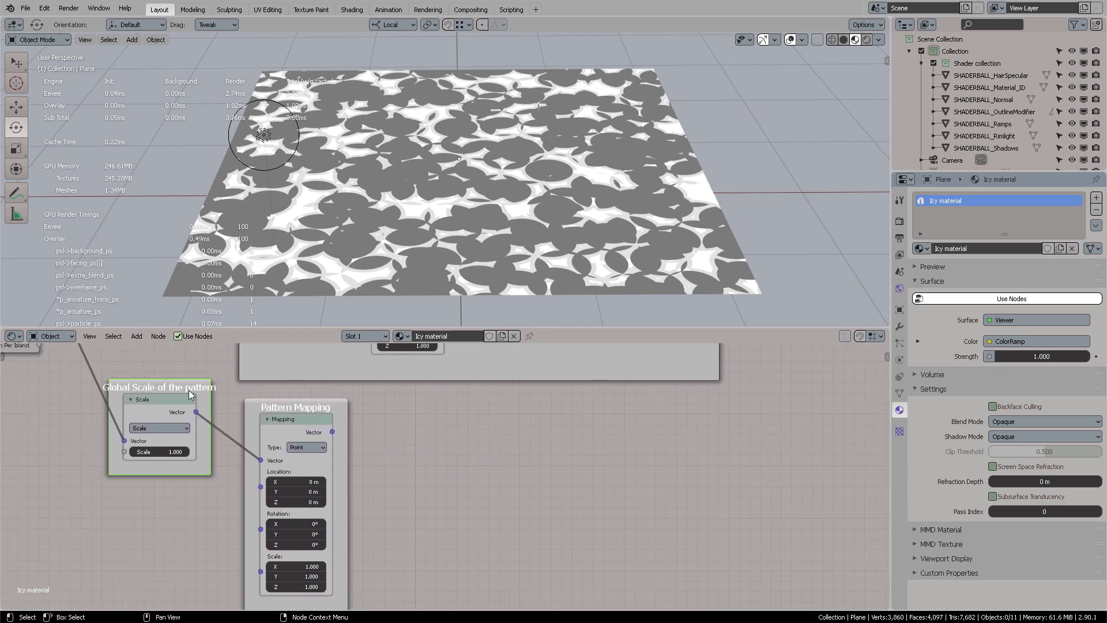
left_click_drag(190, 394, 183, 423)
left_click_drag(271, 410, 249, 418)
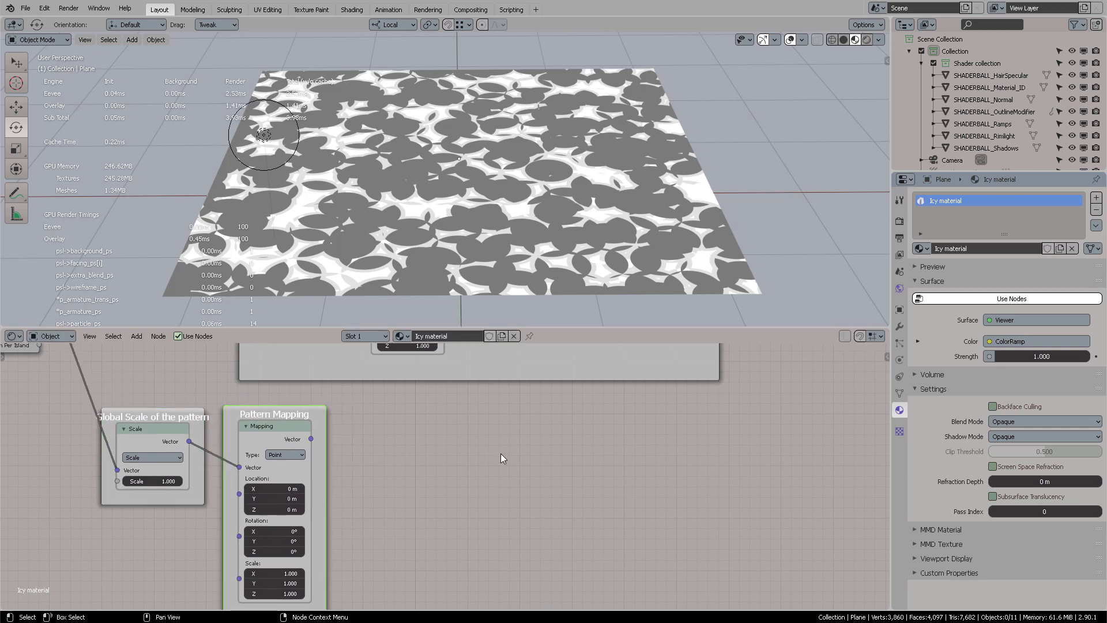
left_click(514, 461)
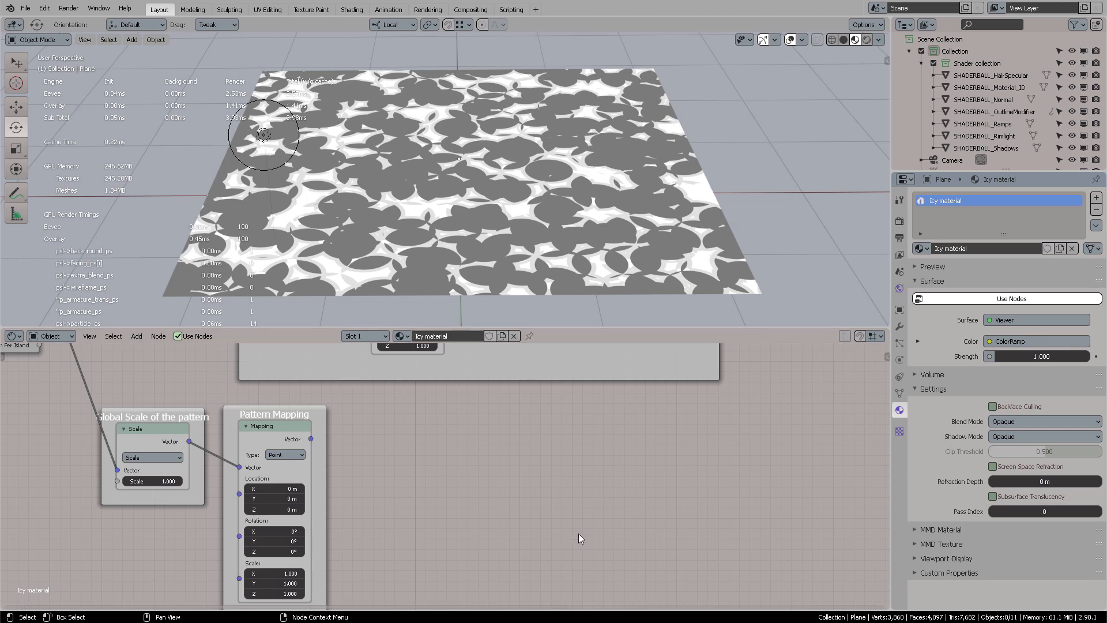
Step: Add a Musgrave Texture node after the Pattern Mapping frame, leaving a wide gap between them
key("shift+a")
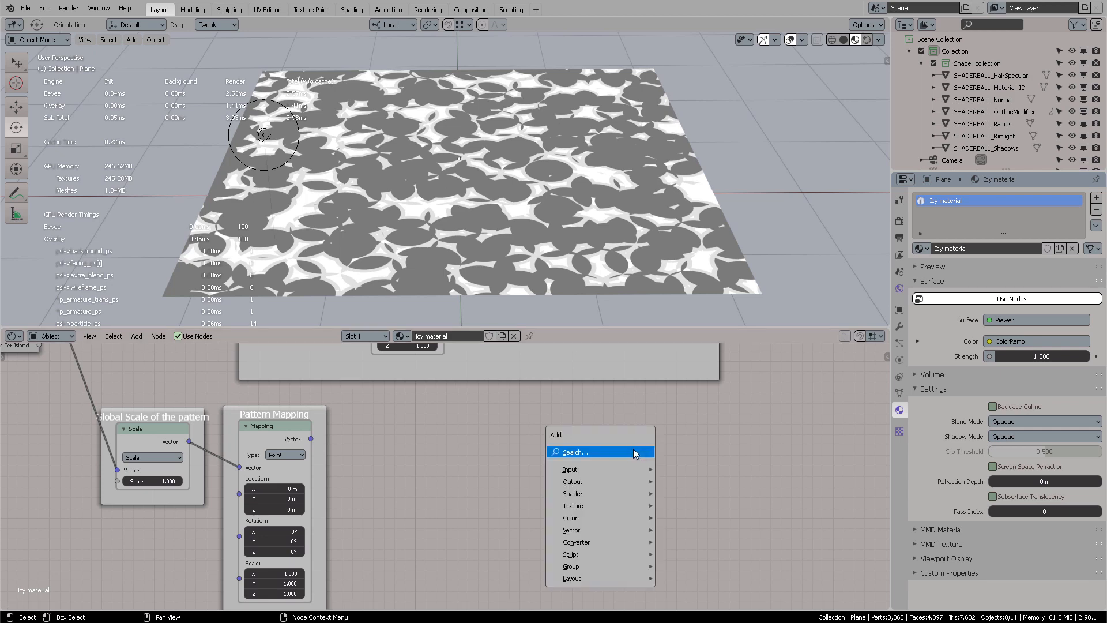
left_click(634, 449)
type("musg")
key("Return")
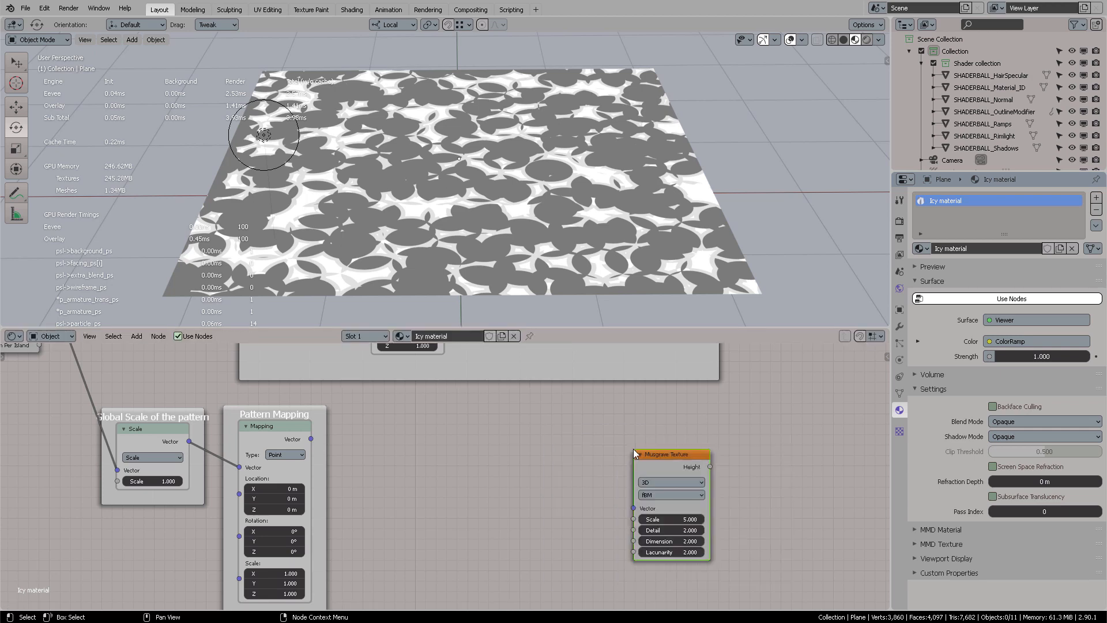
left_click(633, 449)
left_click_drag(672, 466, 645, 430)
Step: Set the Musgrave Texture to Scale 5.5, Detail 0.7, Dimension 0 and Lacunarity 2.8, and preview it on the plane
left_click(658, 487)
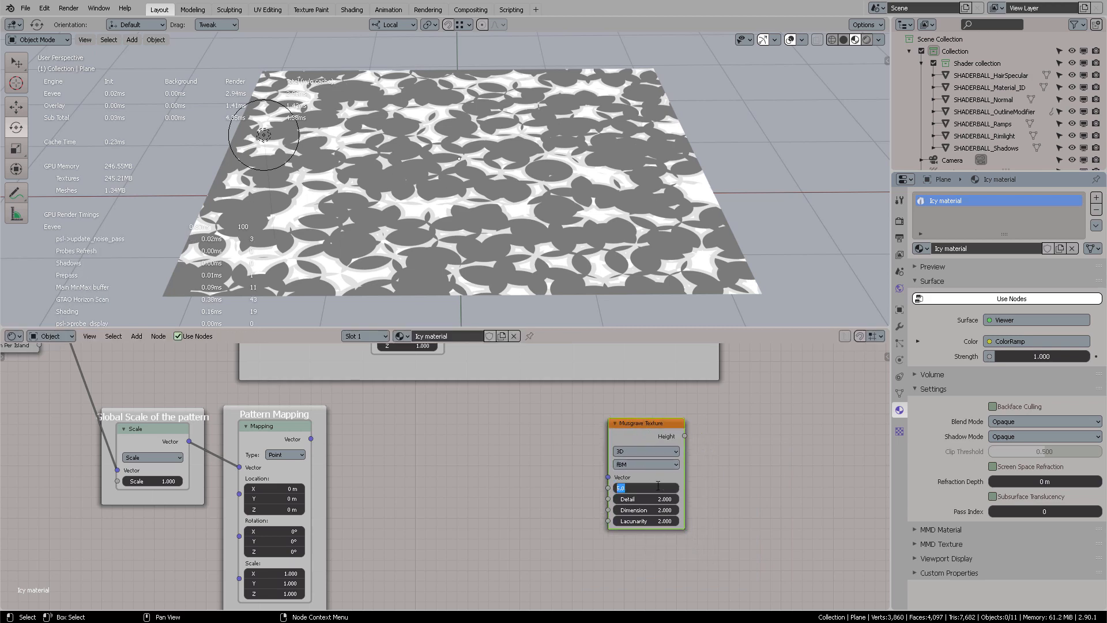
type("5.5")
key("Tab")
type("0.7")
key("Tab")
type("0")
key("Tab")
type("2.8")
key("Return")
left_click(648, 437, "ctrl+shift")
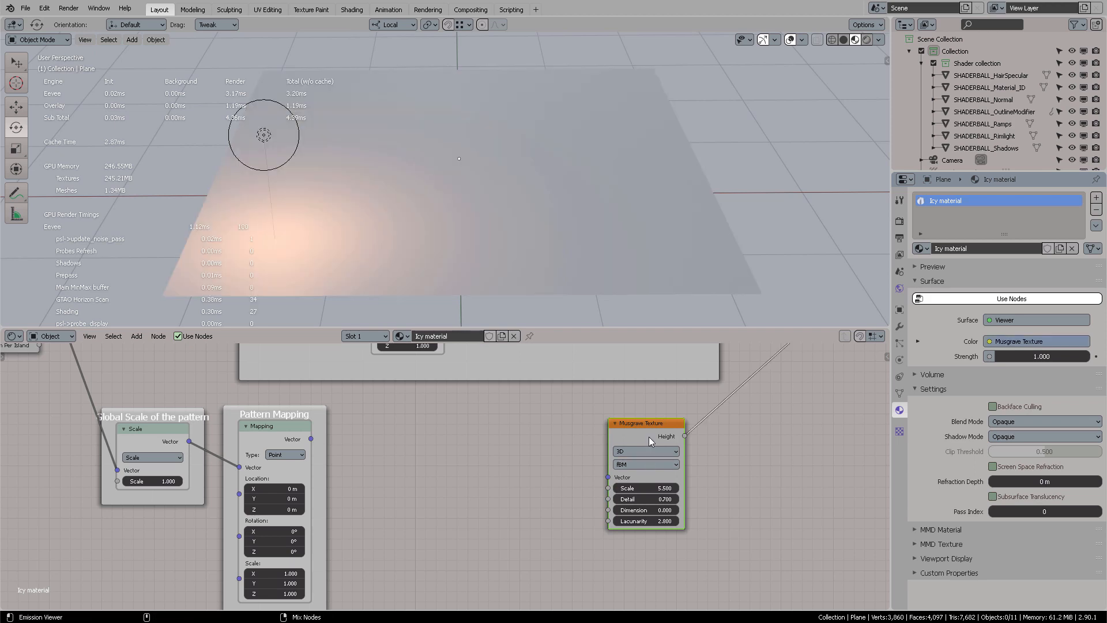
middle_click_drag(582, 169, 557, 177)
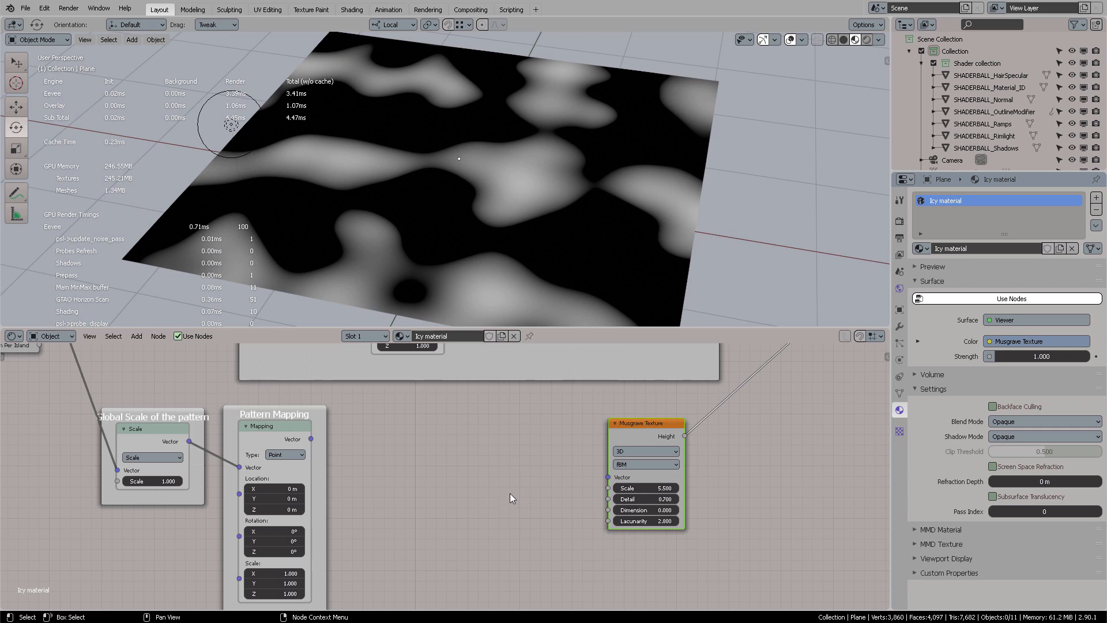
Step: Add a ColorRamp after the Musgrave Texture, feed Height into its Fac input and route its Color to the preview
middle_click_drag(707, 484, 633, 508)
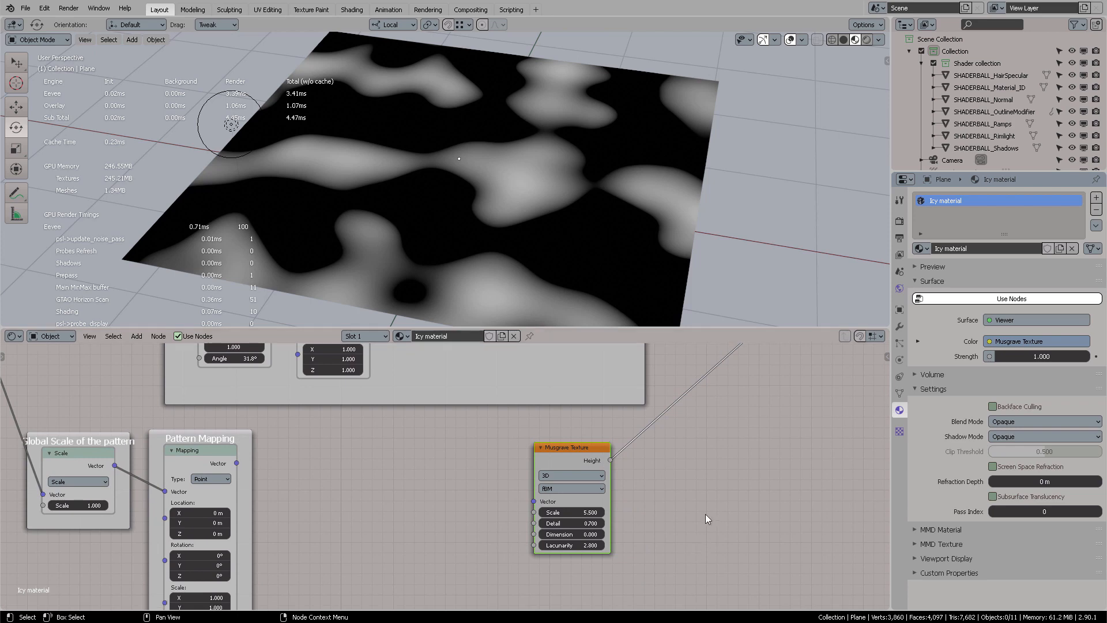
key("shift+a")
left_click(708, 464)
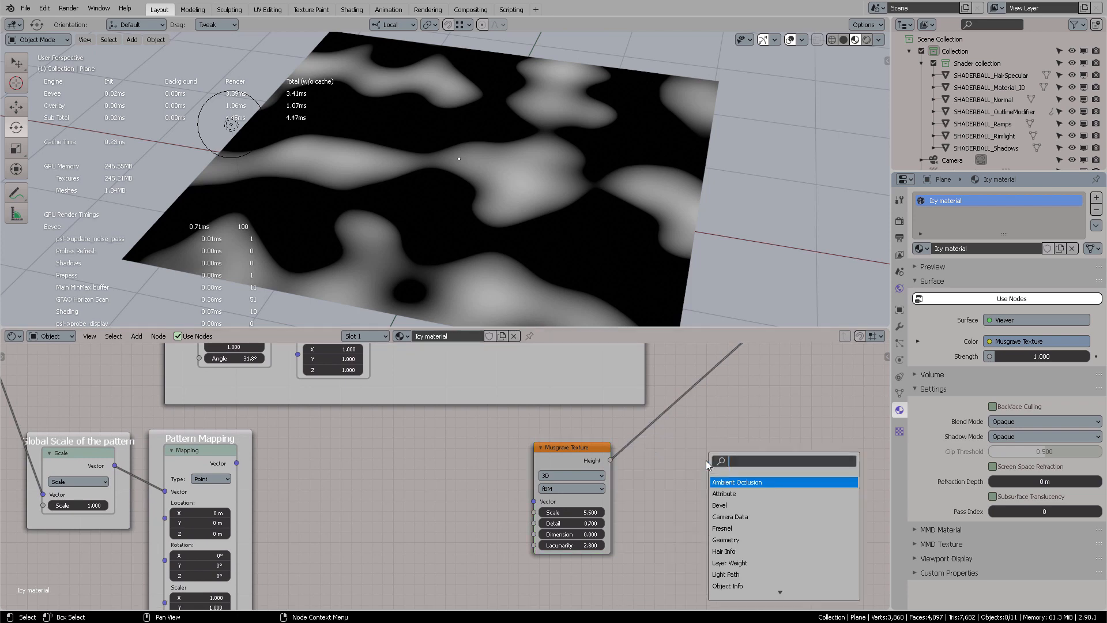
type("color ramp")
key("Return")
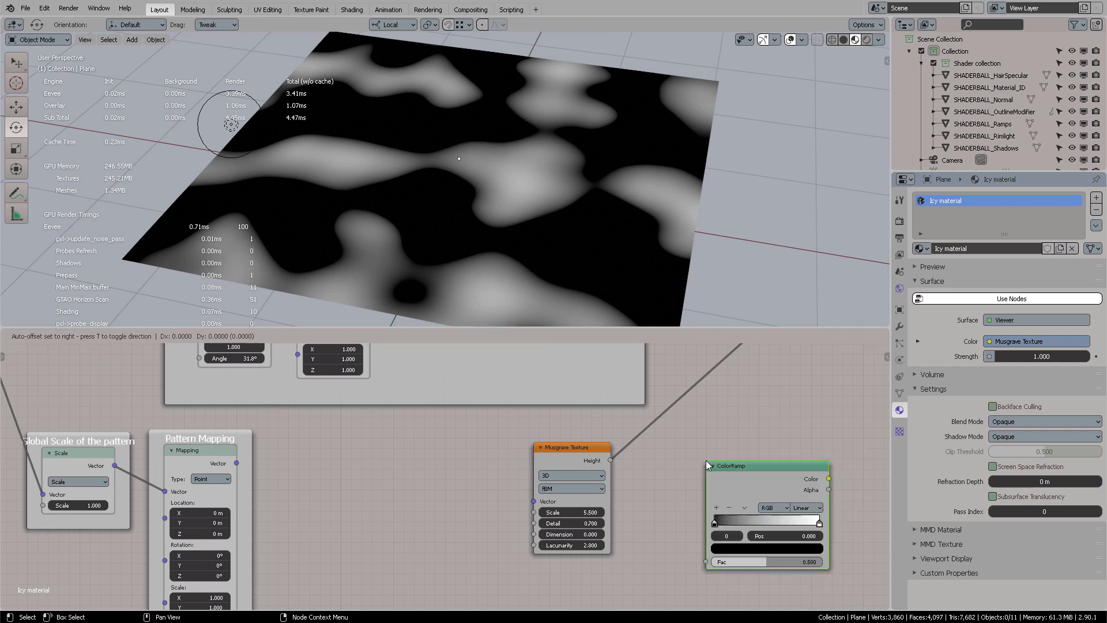
left_click(669, 421)
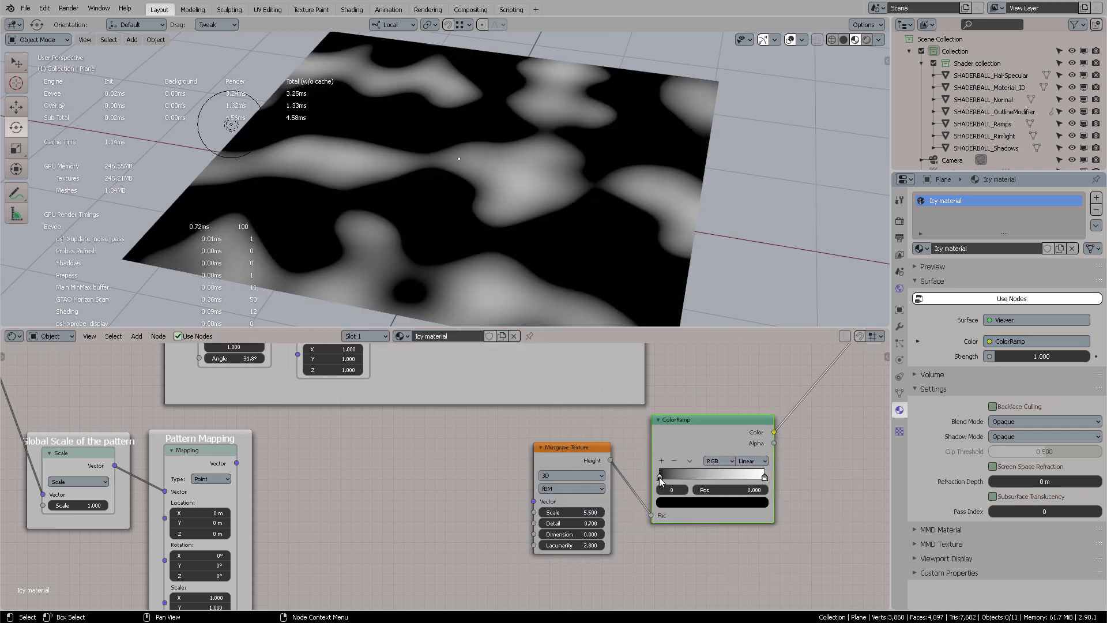
Step: Change the new ColorRamp's black stop to a medium blue-grey
left_click(700, 503)
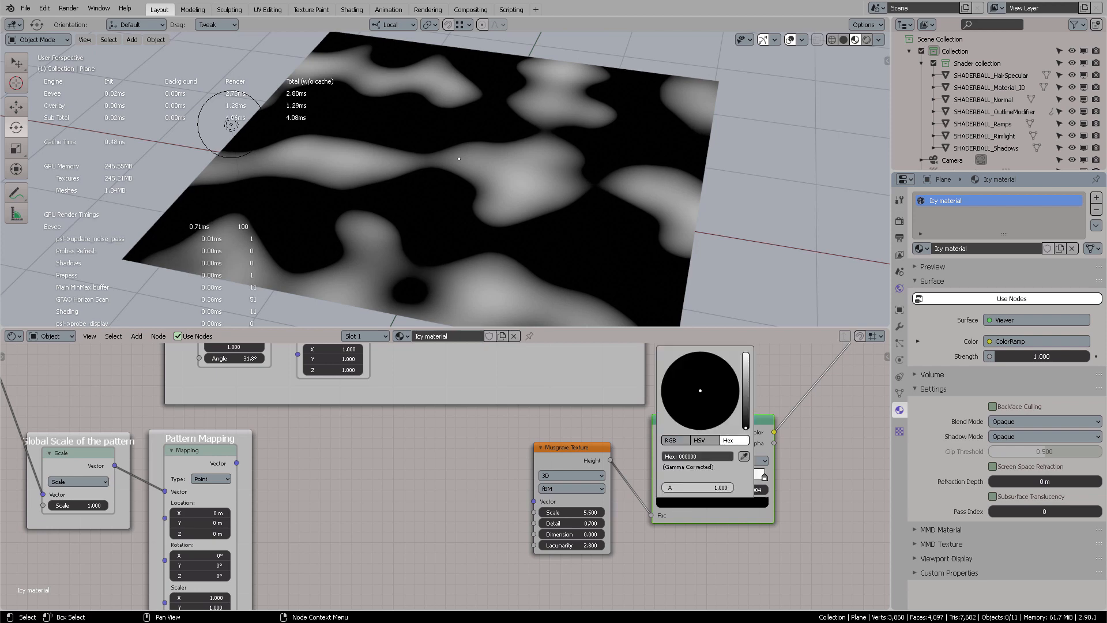
left_click_drag(745, 427, 701, 386)
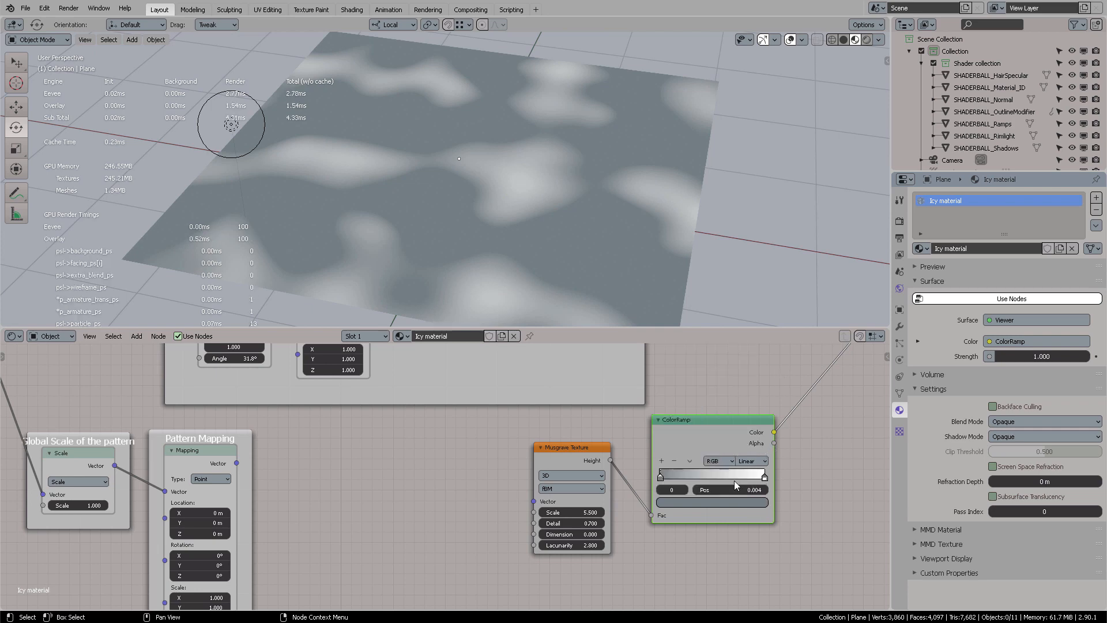
left_click(704, 503)
Step: Connect the Pattern Mapping node's Vector output to the Musgrave Texture's Vector input and inspect the pattern on the plane
middle_click_drag(330, 464, 370, 438)
left_click_drag(277, 437, 574, 475)
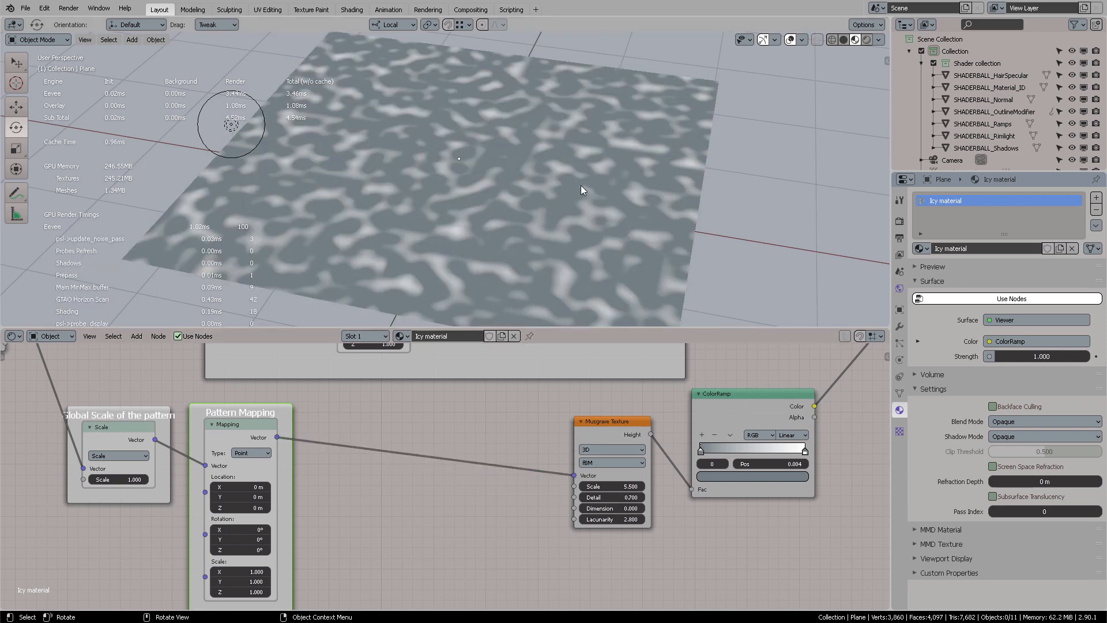
mouse_move(543, 194)
middle_mouse_down()
mouse_move(617, 196)
mouse_move(505, 198)
mouse_move(548, 196)
mouse_move(524, 201)
middle_mouse_up()
middle_click_drag(523, 440, 629, 457)
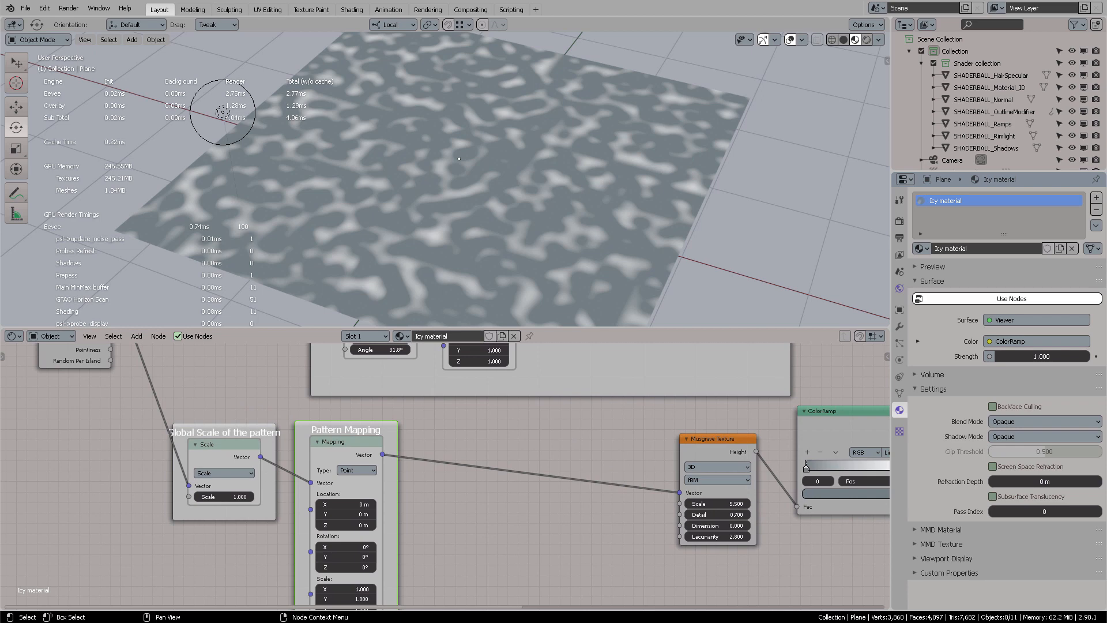
scroll(621, 537, "up", 2)
middle_click_drag(621, 537, 553, 504)
middle_click_drag(556, 172, 542, 154)
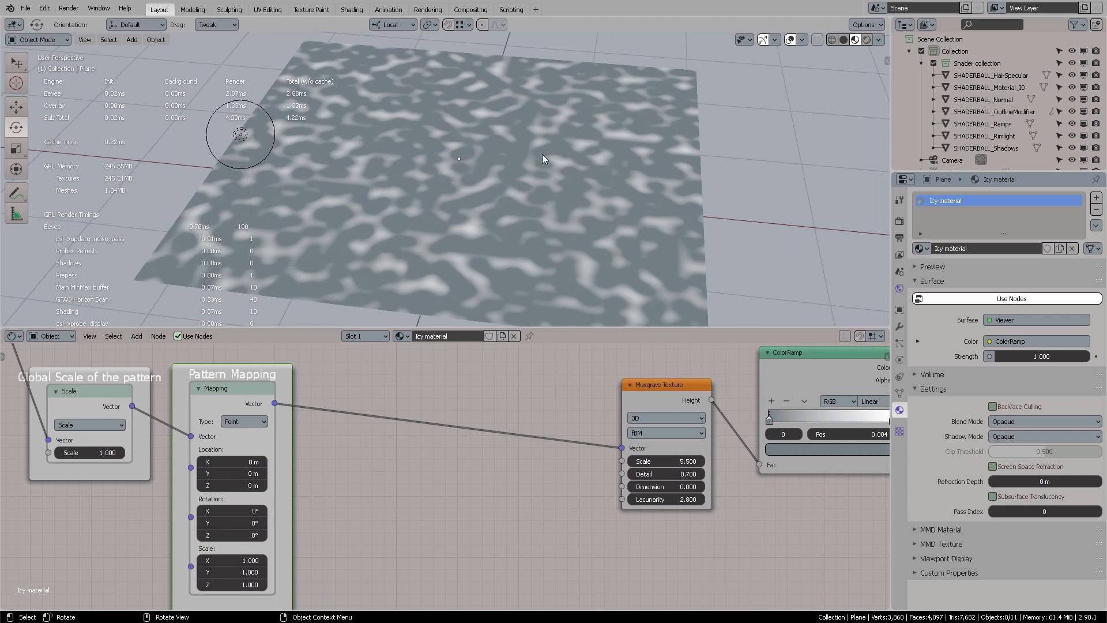
Step: Reposition the Pattern Mapping and Musgrave Texture nodes, keeping free space between them
middle_click_drag(556, 199, 533, 203)
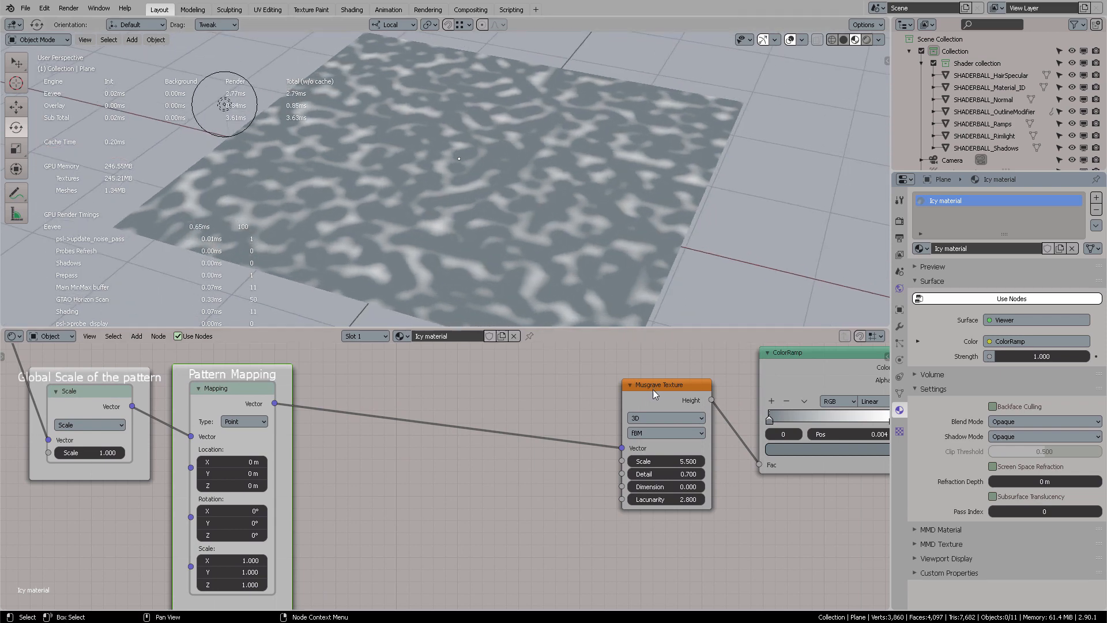
left_click_drag(653, 388, 632, 398)
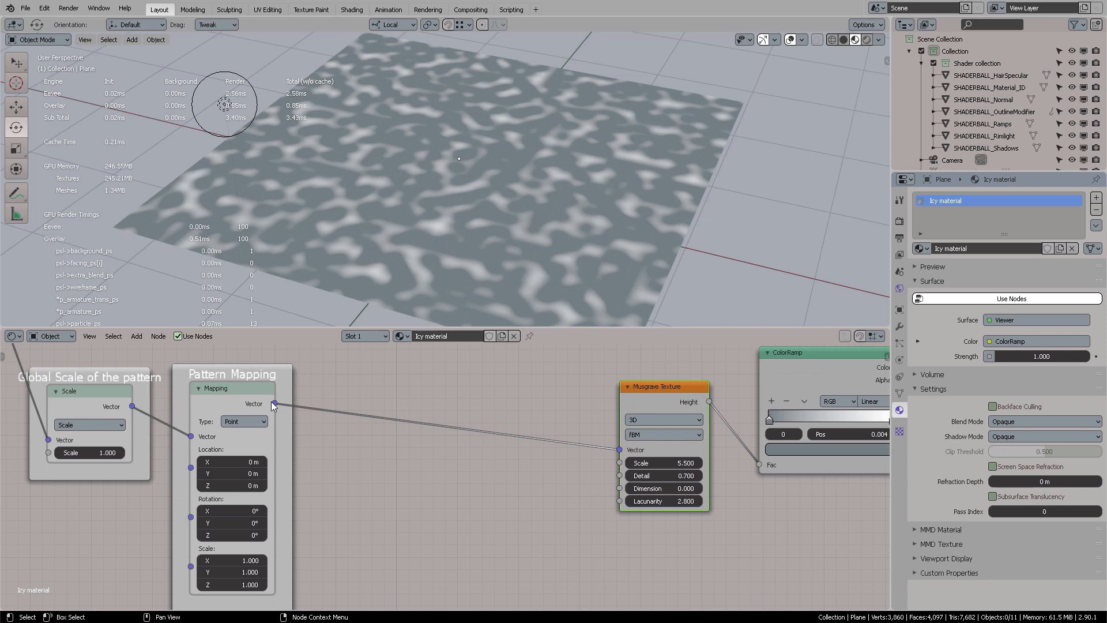
left_click_drag(245, 395, 256, 398)
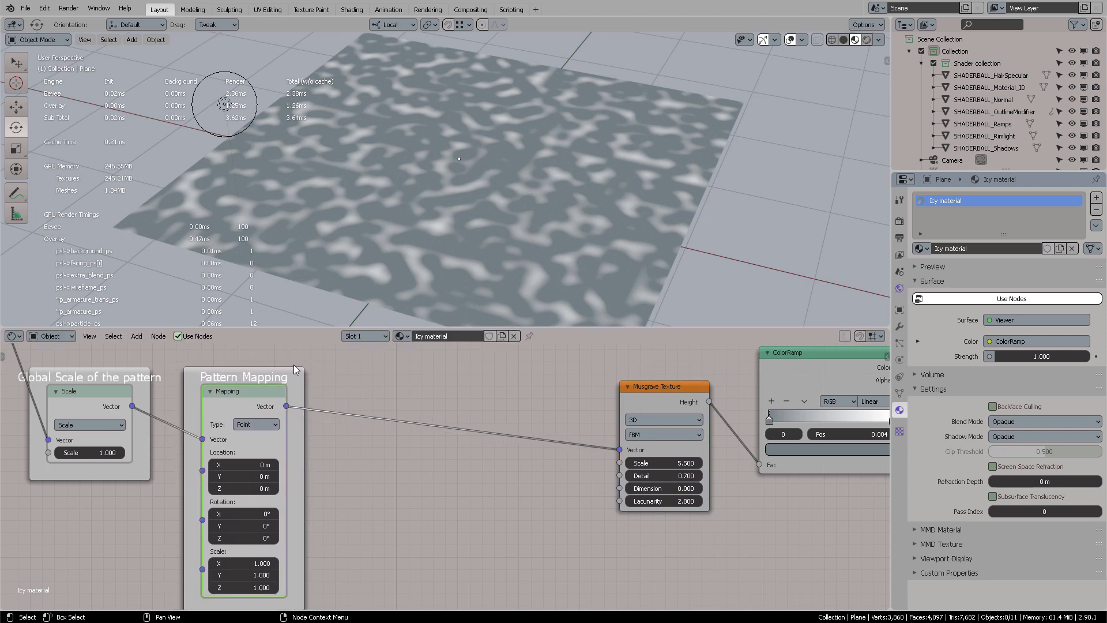
mouse_move(679, 396)
left_mouse_down()
mouse_move(667, 387)
mouse_move(697, 396)
left_mouse_up()
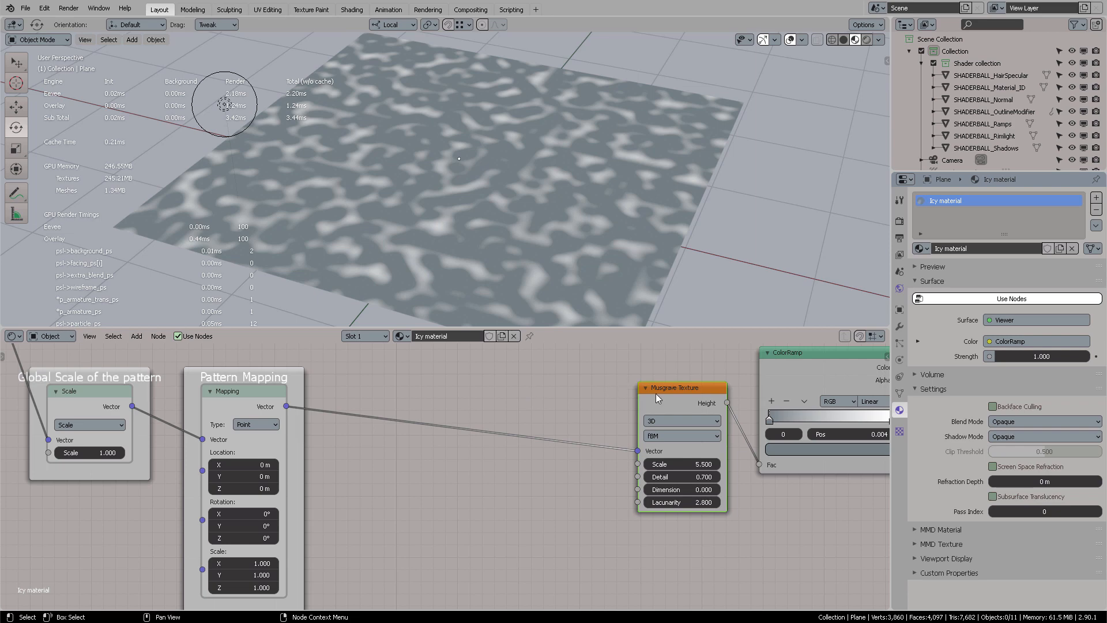
left_click_drag(655, 393, 676, 392)
left_click(517, 472)
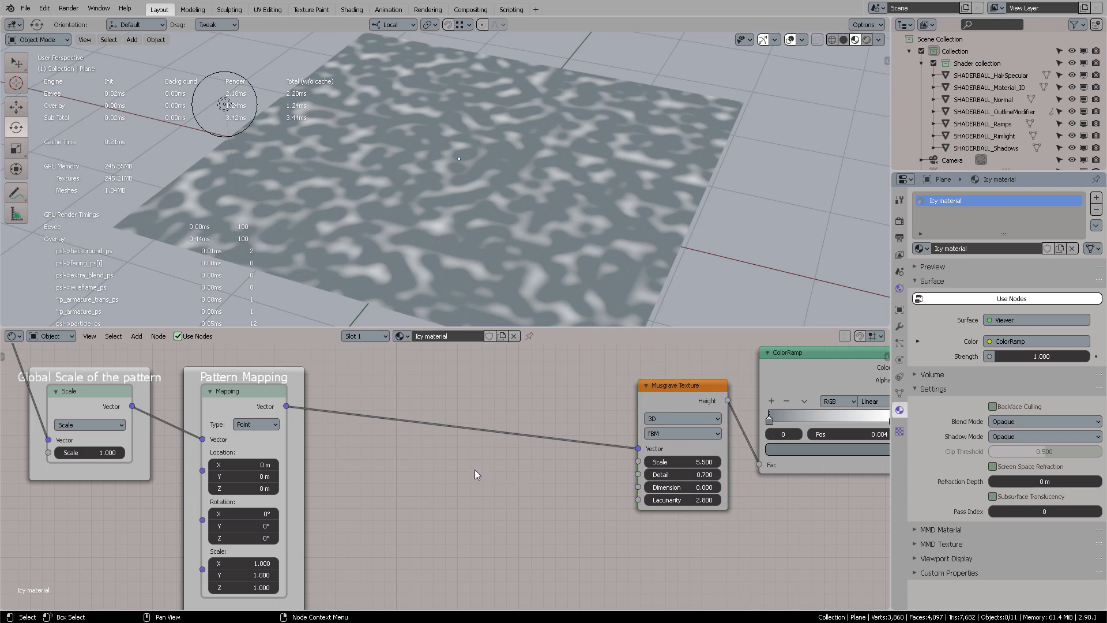
Step: Add a Noise Texture node between Pattern Mapping and Musgrave Texture and preview its Fac and Color outputs on the plane
key("shift+a")
type("noi")
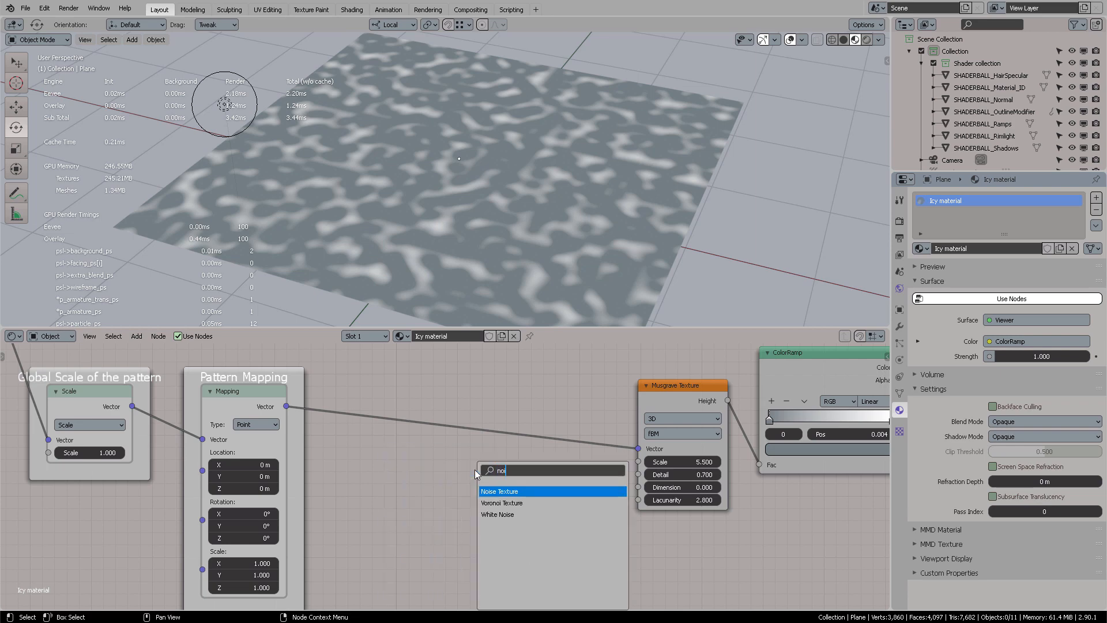
key("Return")
left_click(448, 448)
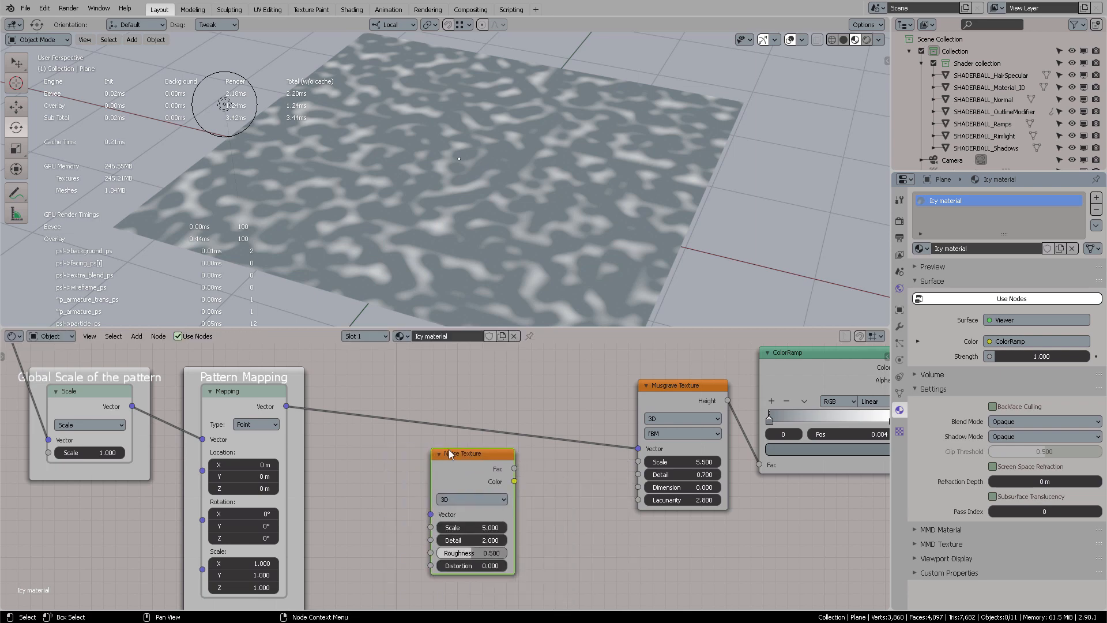
left_click(462, 468, "ctrl+shift")
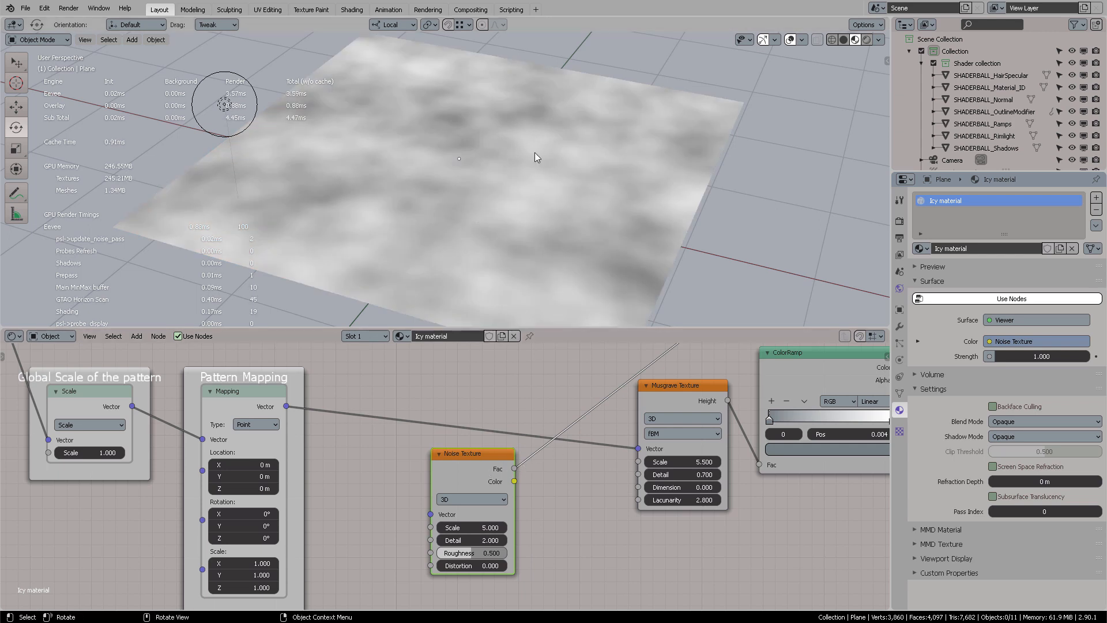
left_click(491, 474, "ctrl+shift")
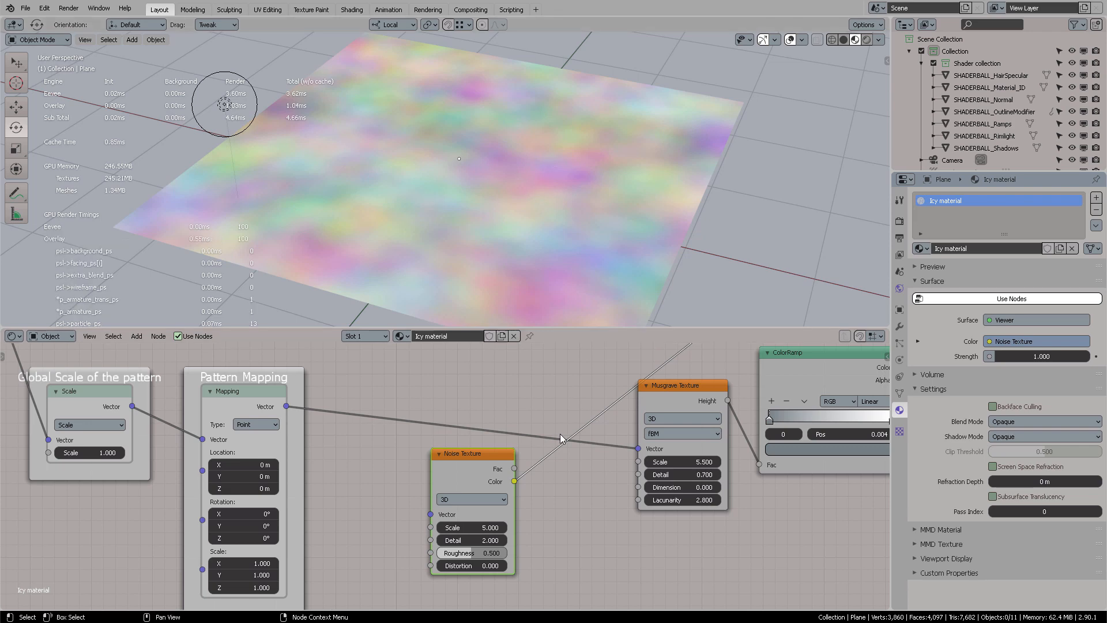
left_click(467, 472, "ctrl+shift")
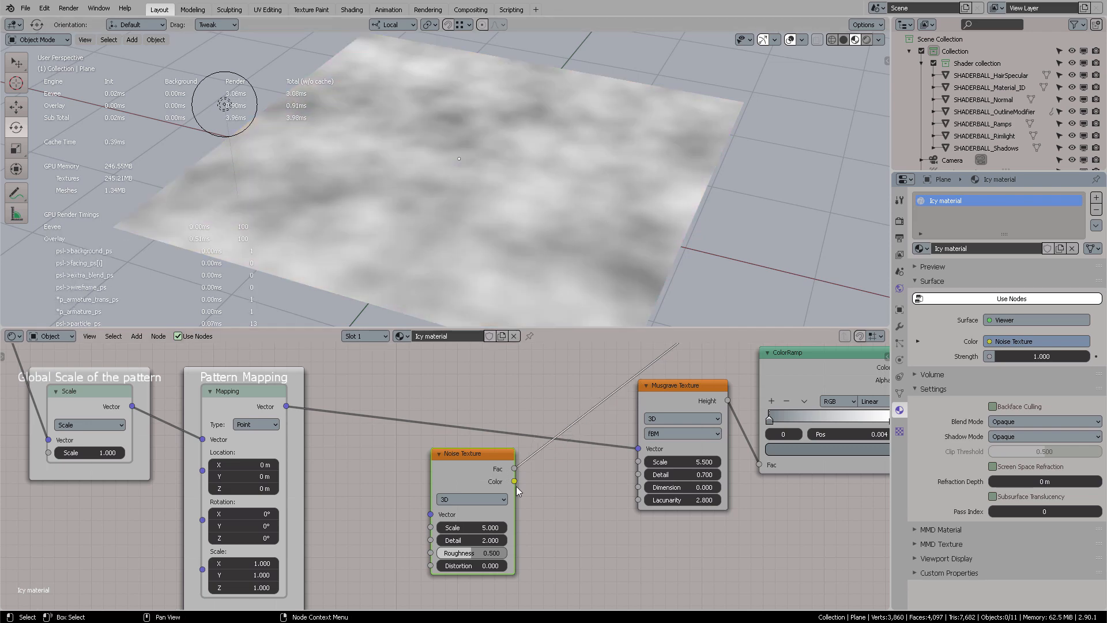
Step: Set the Noise Texture's Scale to 0.6 and Detail to 10
left_click(484, 526)
type("0.6")
key("Tab")
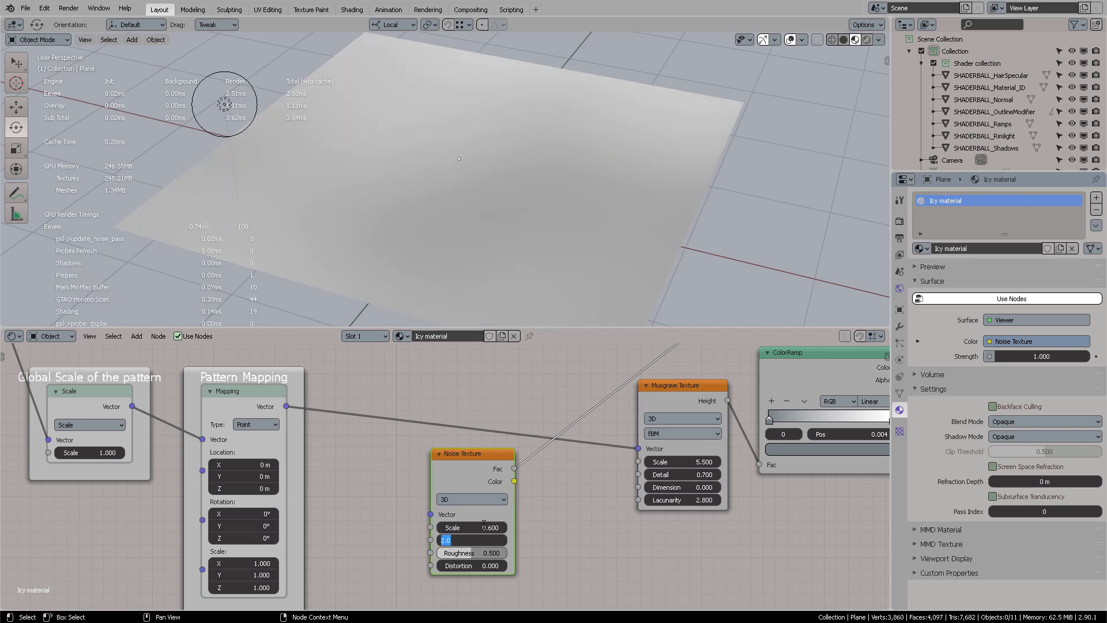
type("10")
key("Return")
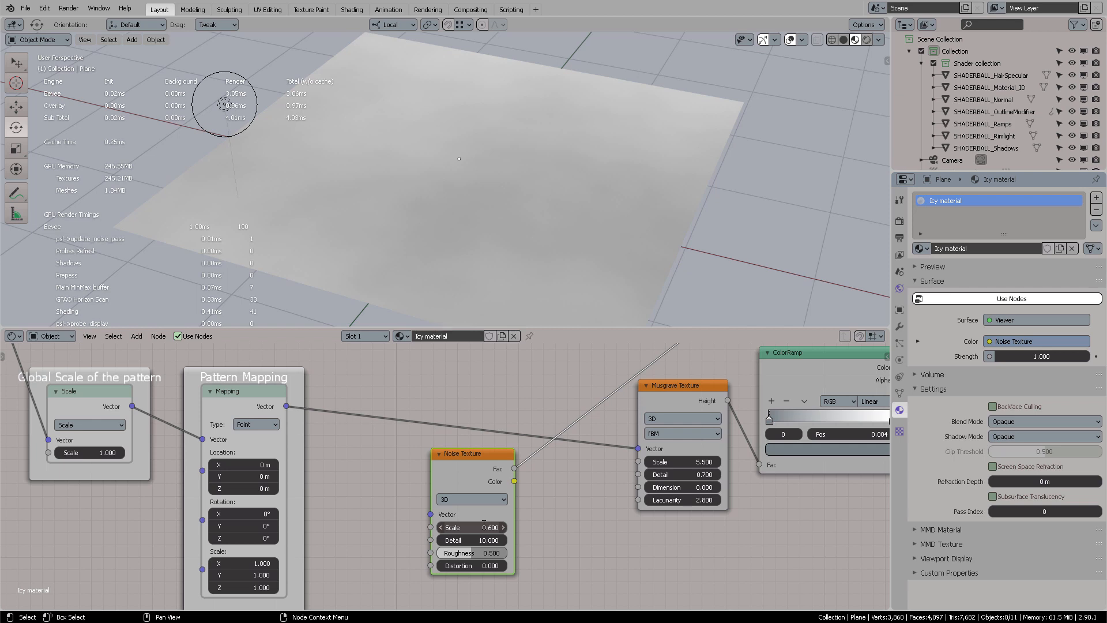
Step: Connect the Noise Texture's Fac output to the Musgrave Texture's Vector input and preview the ColorRamp on the plane
mouse_move(483, 515)
left_mouse_down()
mouse_move(442, 515)
mouse_move(461, 514)
left_mouse_up()
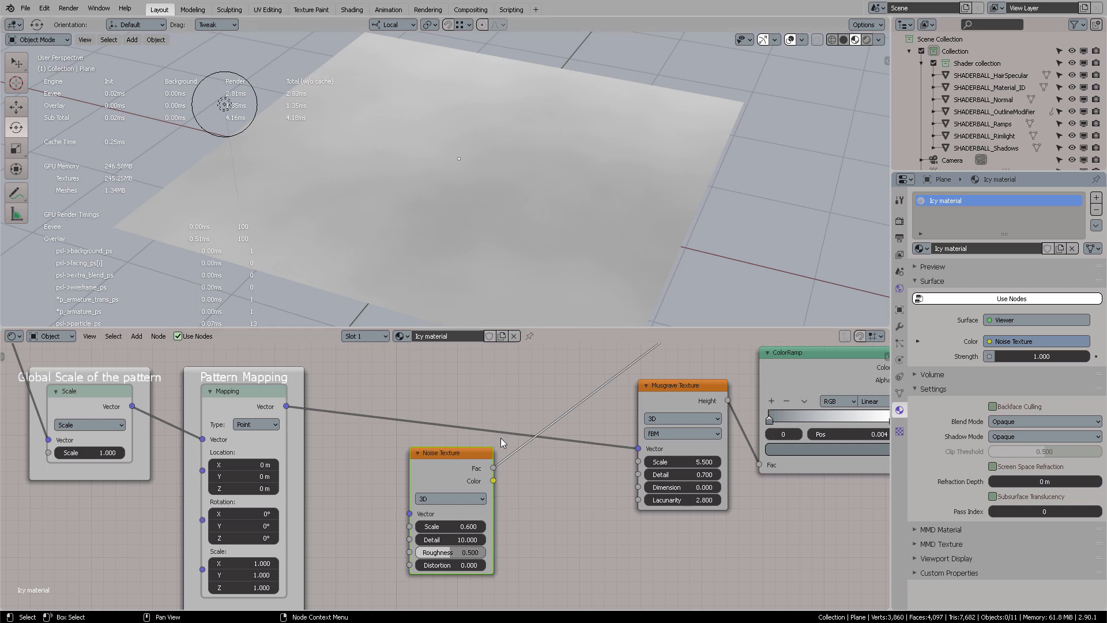
left_click_drag(494, 466, 638, 449)
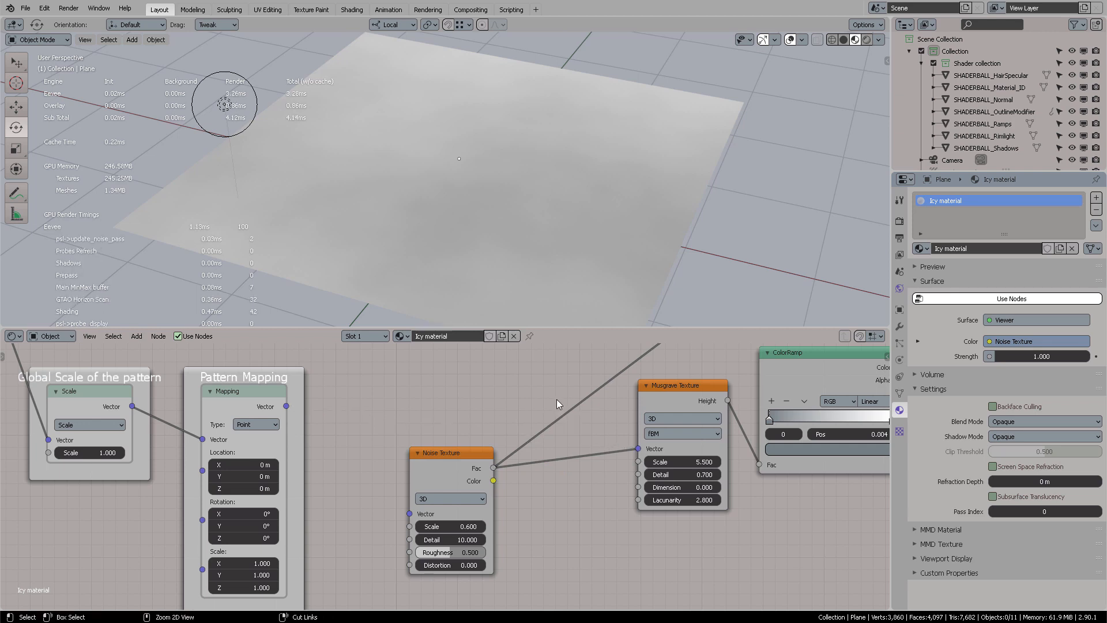
middle_click_drag(815, 365, 724, 380)
left_click(724, 379, "ctrl+shift")
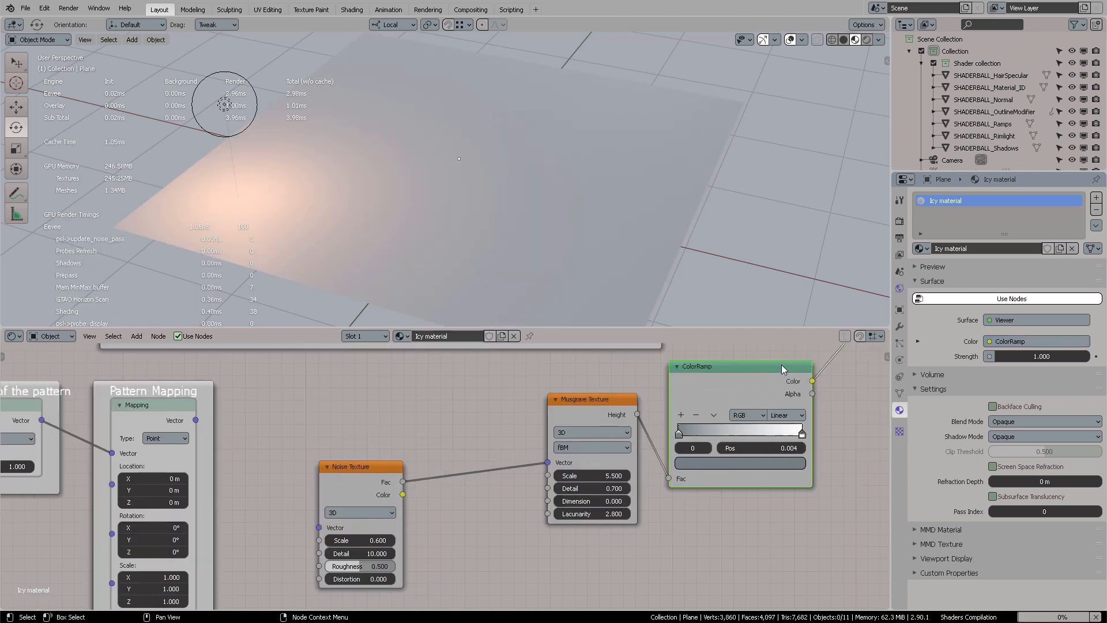
left_click_drag(780, 364, 775, 392)
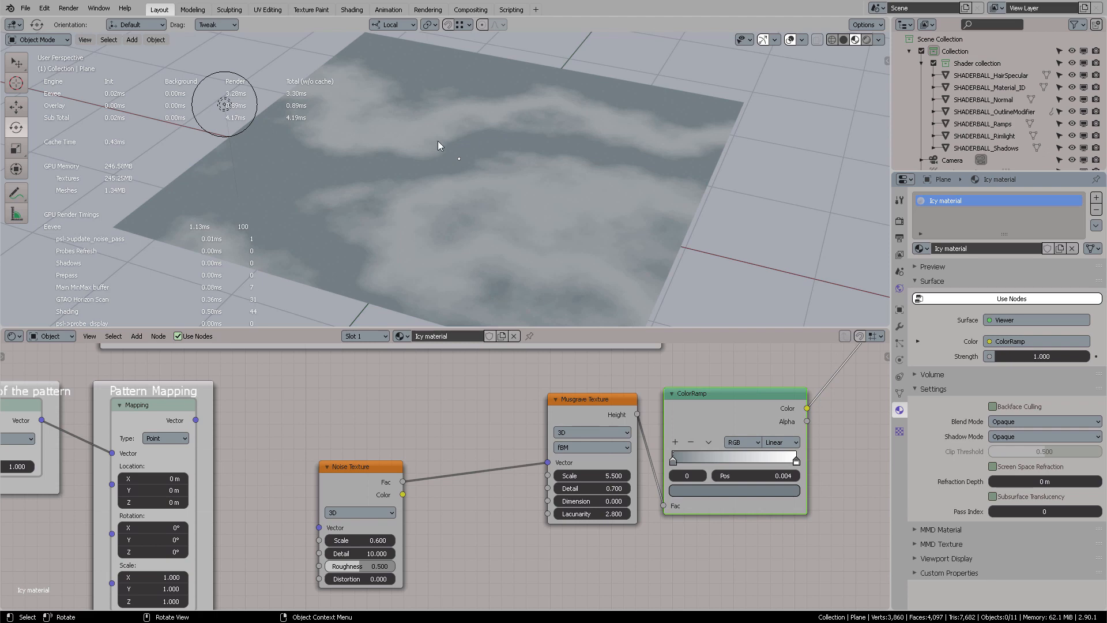
Step: Connect the Pattern Mapping node's Vector output to the Noise Texture's Vector input
middle_click_drag(531, 227, 566, 225)
middle_click_drag(461, 424, 541, 445)
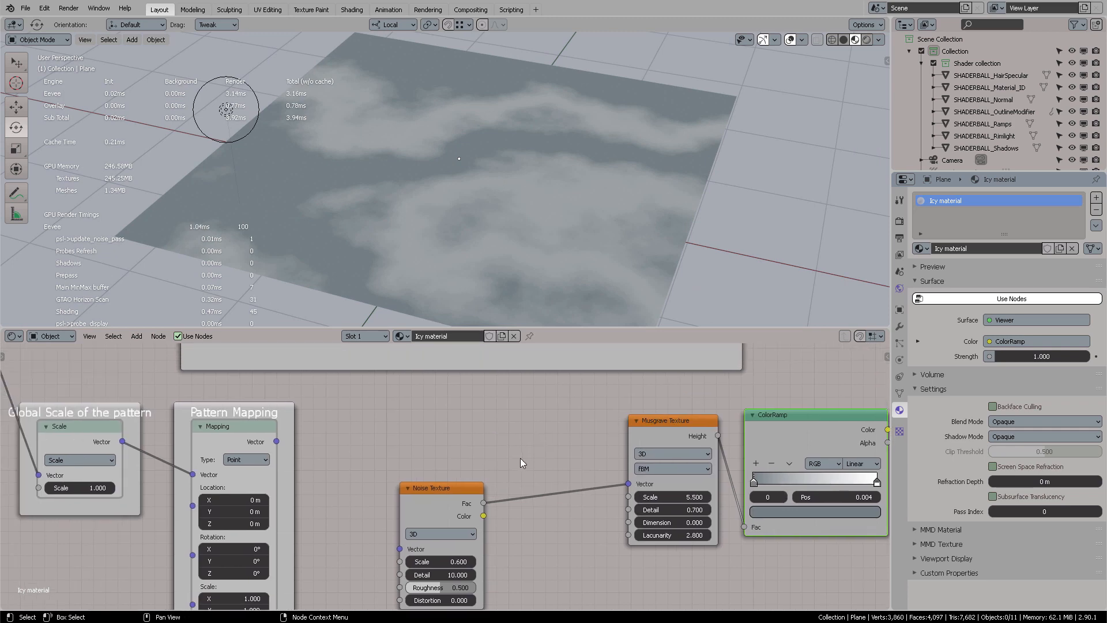
left_click_drag(443, 489, 449, 472)
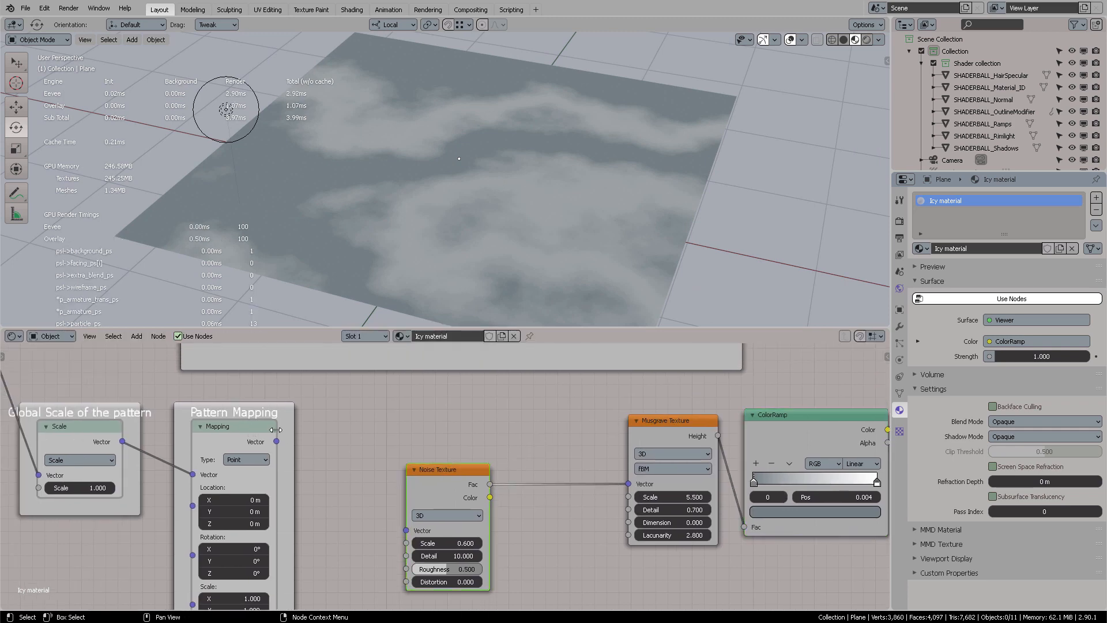
left_click_drag(277, 441, 407, 529)
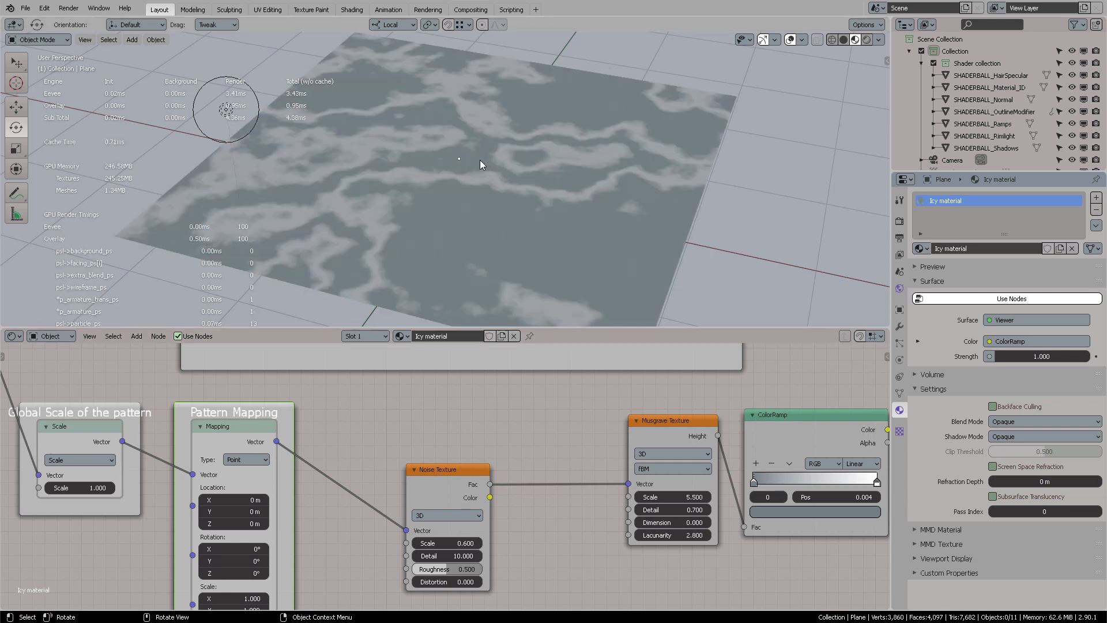
Step: Shift the Pattern Mapping and Noise Texture nodes to space out the node chain, undoing the stray change
mouse_move(397, 450)
middle_mouse_down()
mouse_move(490, 419)
mouse_move(457, 444)
mouse_move(463, 430)
middle_mouse_up()
left_click_drag(324, 384, 349, 390)
left_click_drag(373, 511, 413, 512)
key("ctrl+z")
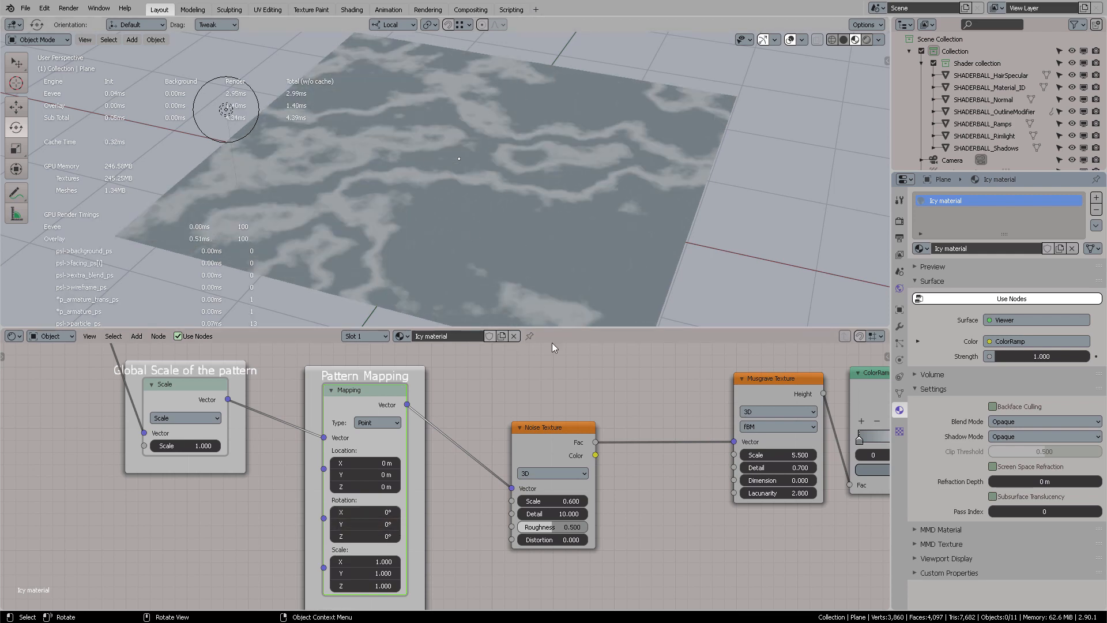
left_click_drag(562, 431, 595, 420)
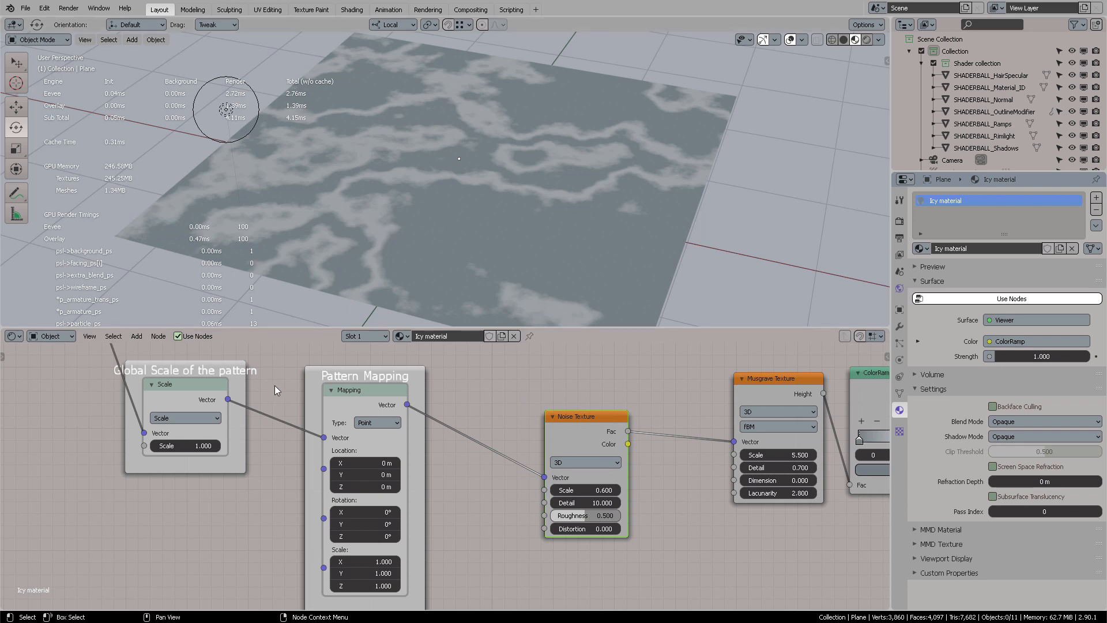
middle_click_drag(329, 437, 337, 443)
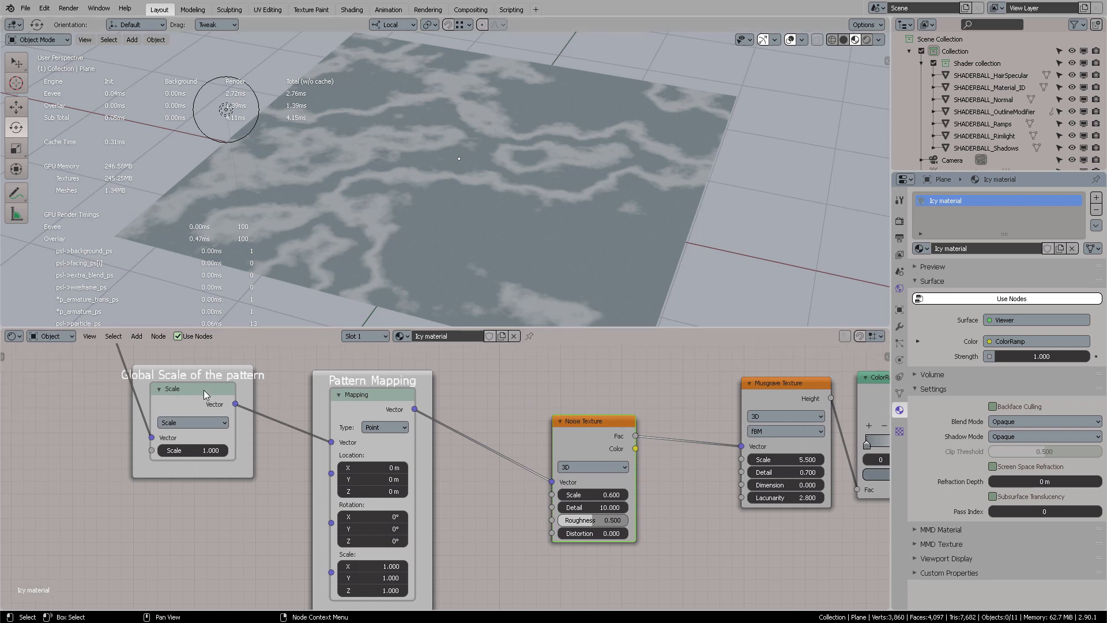
Step: Try out changes to the global pattern Scale and the Pattern Mapping node's Scale values on the plane
mouse_move(203, 390)
left_mouse_down()
mouse_move(218, 393)
mouse_move(209, 387)
left_mouse_up()
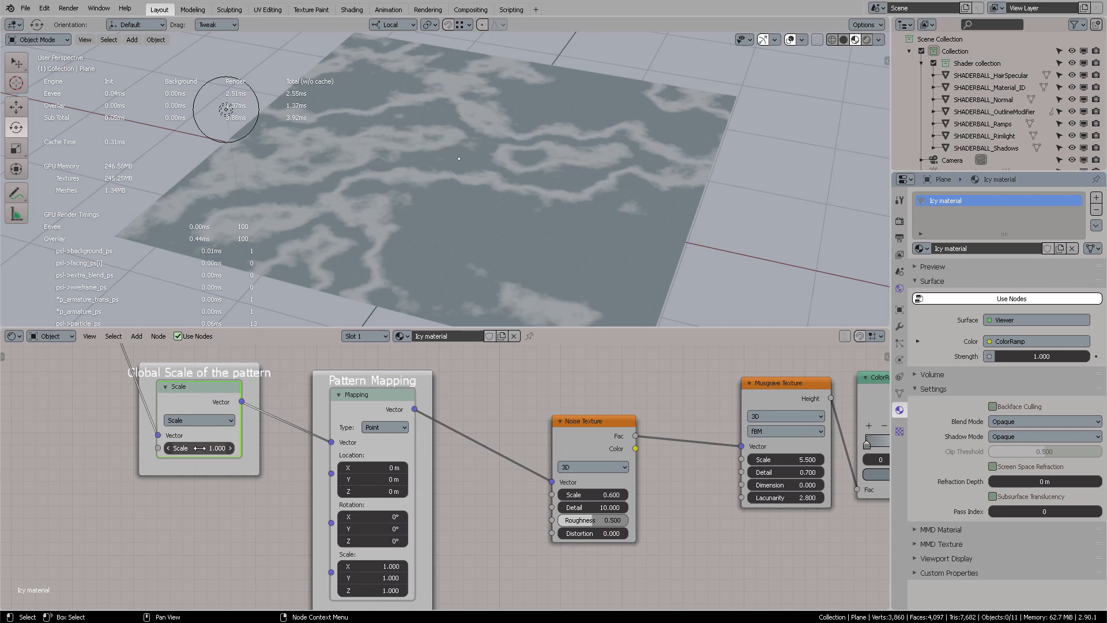
mouse_move(200, 448)
left_mouse_down()
mouse_move(182, 448)
mouse_move(214, 448)
left_mouse_up()
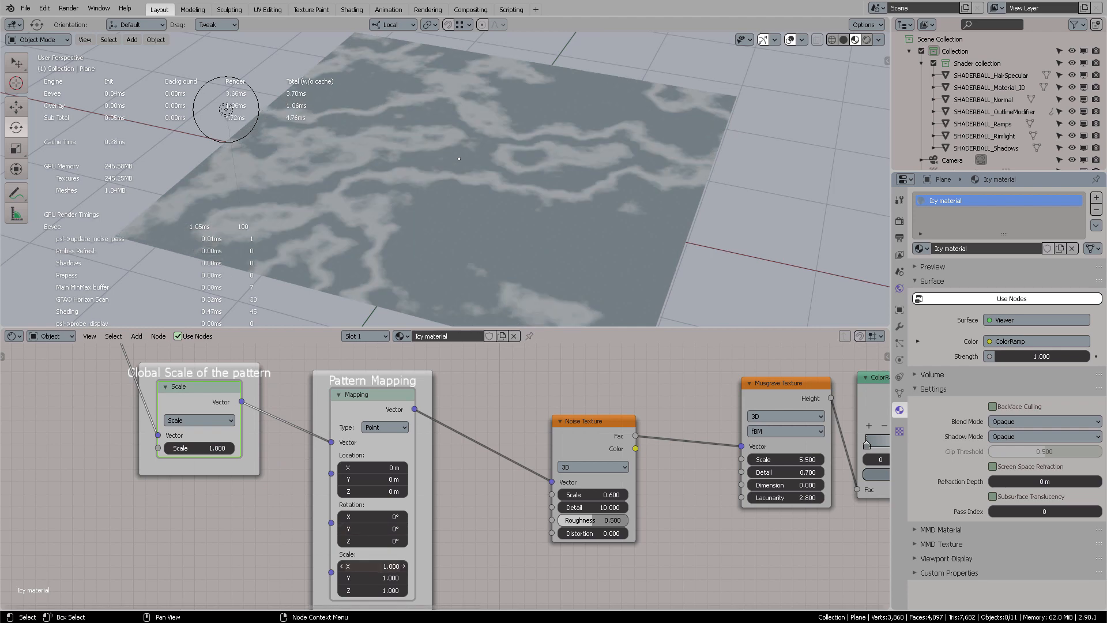
mouse_move(373, 566)
left_mouse_down()
mouse_move(398, 566)
mouse_move(373, 566)
mouse_move(398, 578)
mouse_move(357, 577)
mouse_move(392, 578)
mouse_move(372, 577)
left_mouse_up()
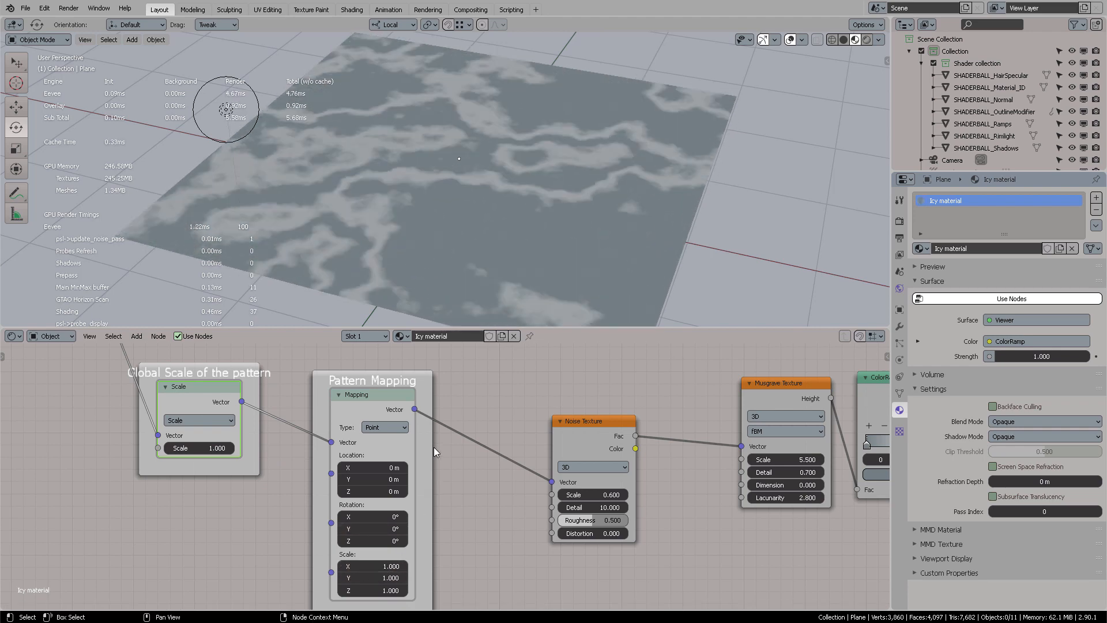
Step: Rearrange the Scale, Pattern Mapping and Noise Texture nodes, leaving room before the Musgrave Texture
left_click_drag(382, 406, 394, 413)
left_click_drag(189, 388, 205, 394)
middle_click_drag(459, 427, 291, 408)
left_click_drag(417, 420, 387, 440)
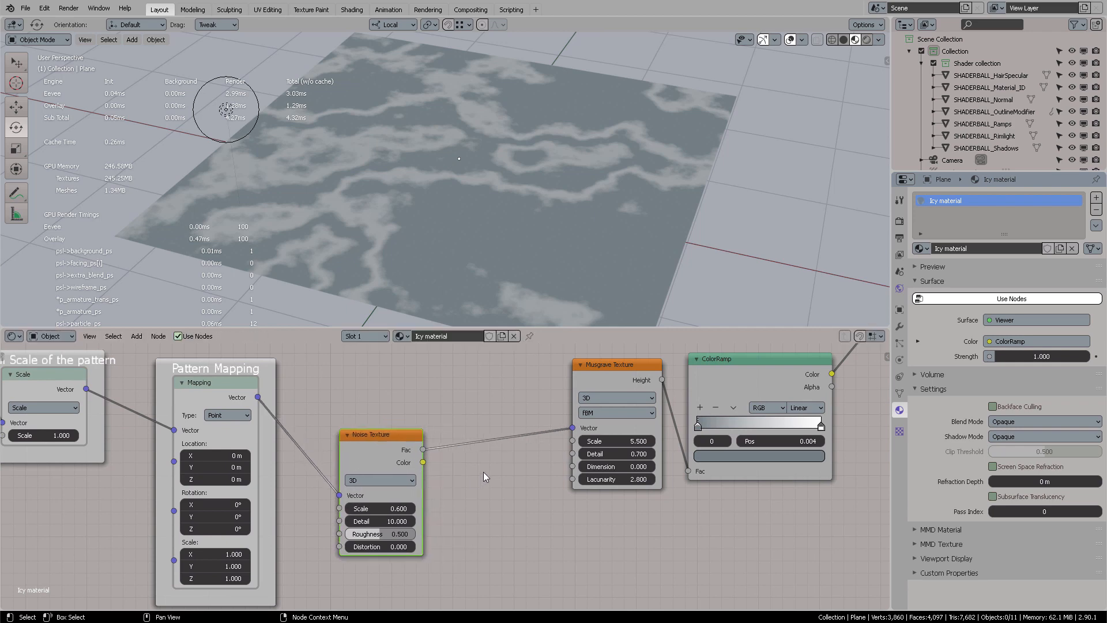
Step: Add a MixRGB node and place it above the link between the Noise Texture and Musgrave Texture
left_click(483, 471)
key("shift+a")
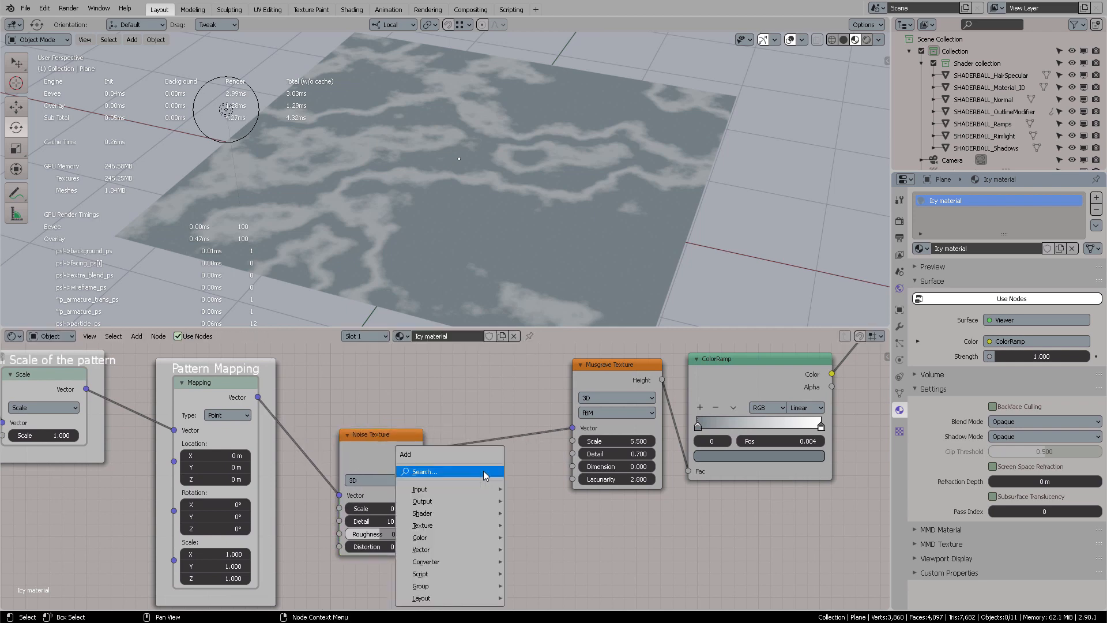
left_click(483, 472)
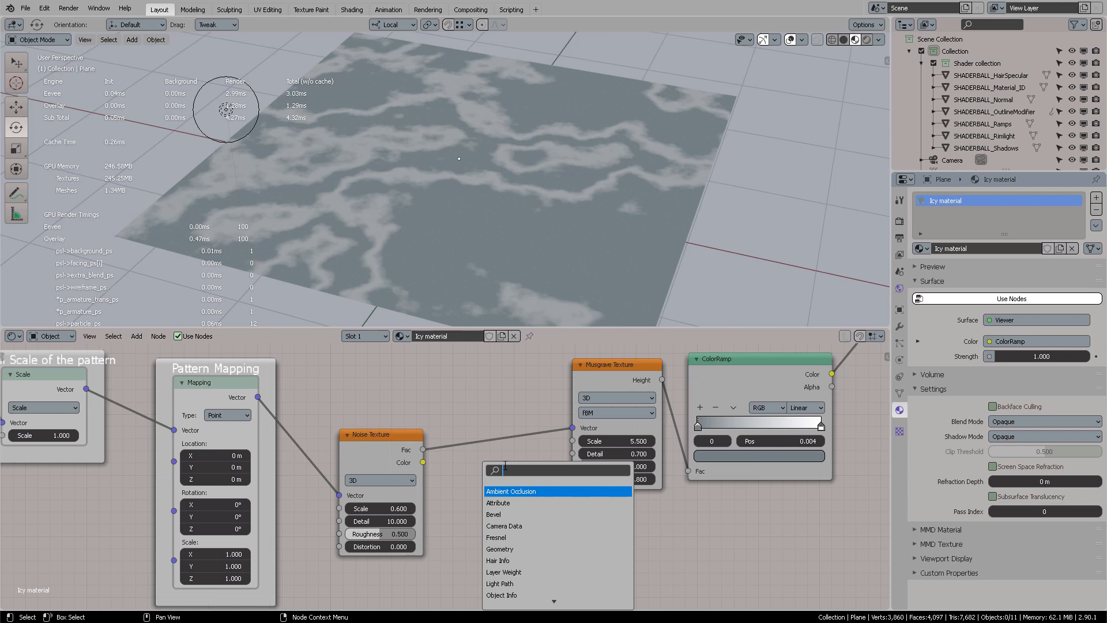
type("mix")
key("Down")
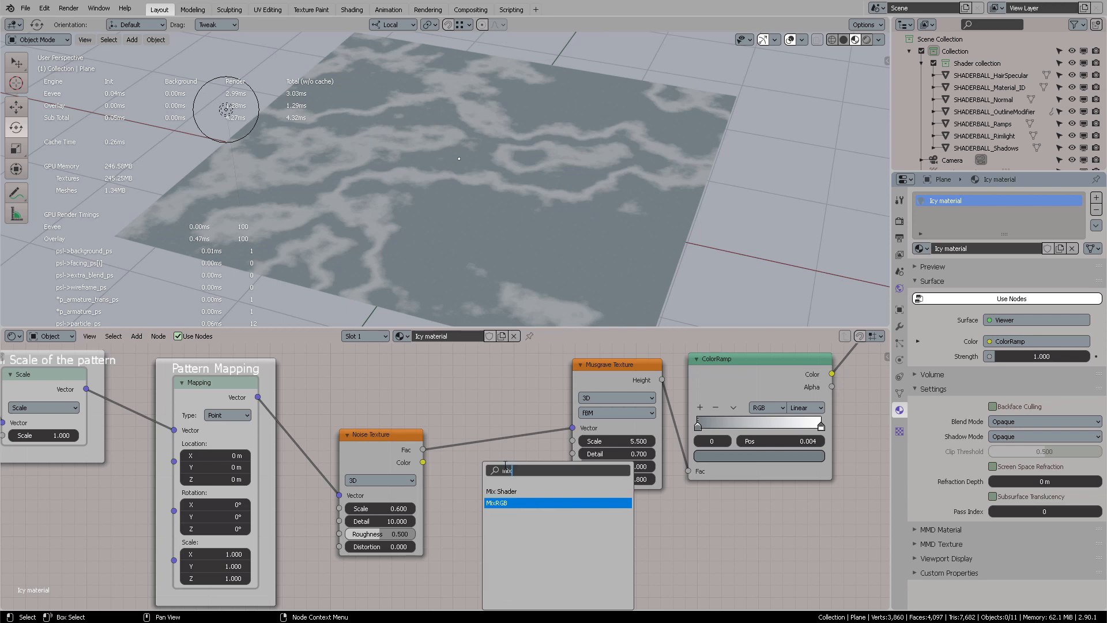
key("Return")
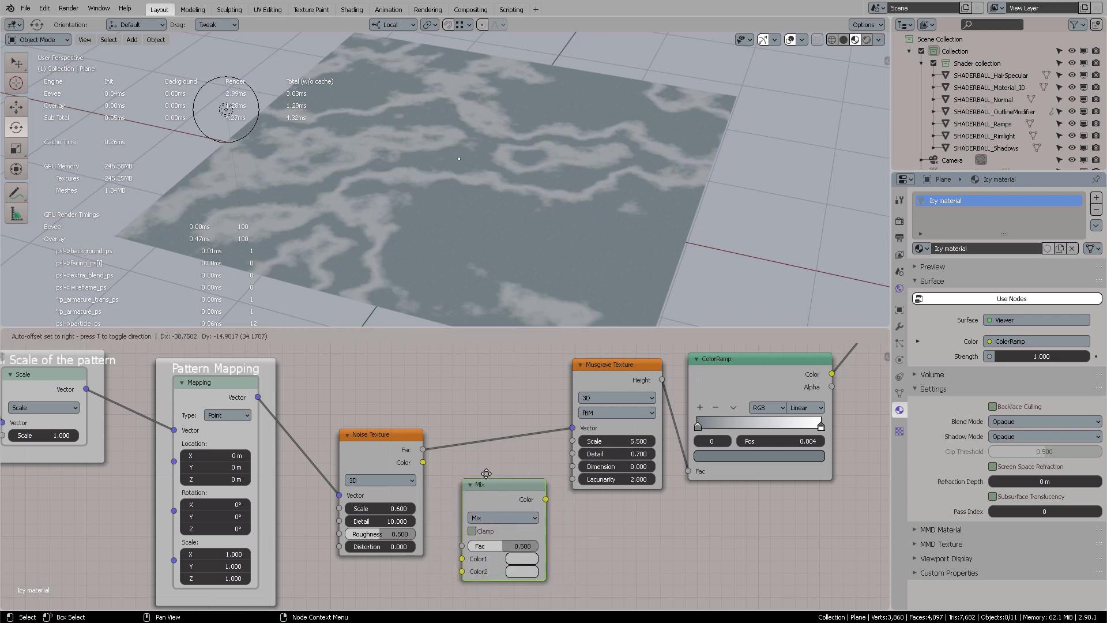
left_click(487, 474)
middle_click_drag(526, 483, 548, 544)
left_click_drag(548, 547, 524, 391)
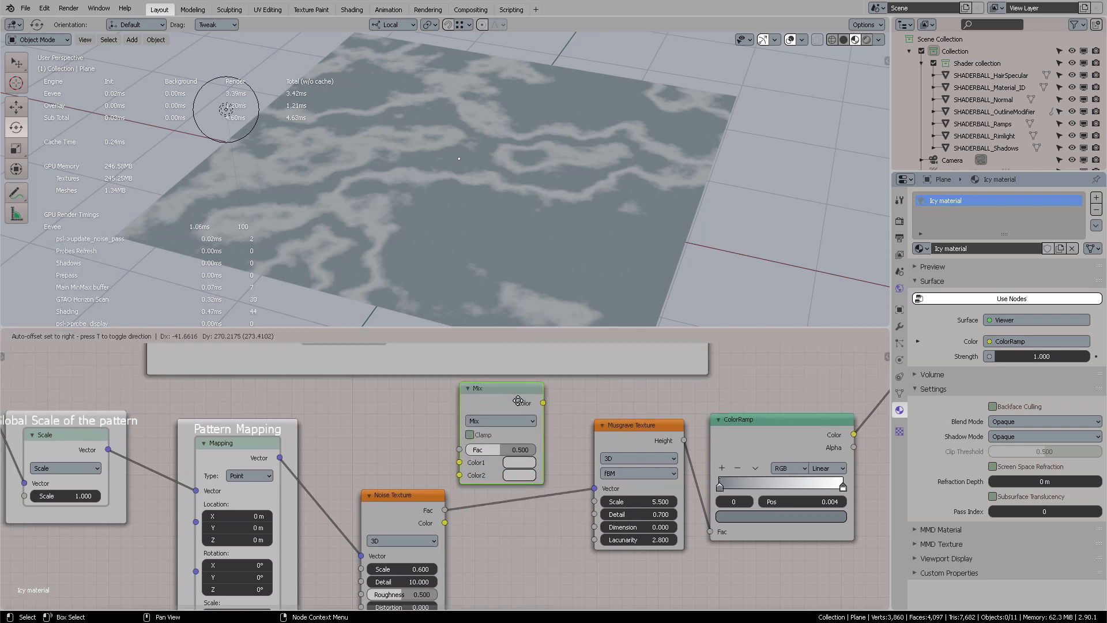
Step: Connect the Mix node's Color output to the Musgrave Texture's Vector input, replacing the Noise Texture link
middle_click_drag(402, 475, 501, 475)
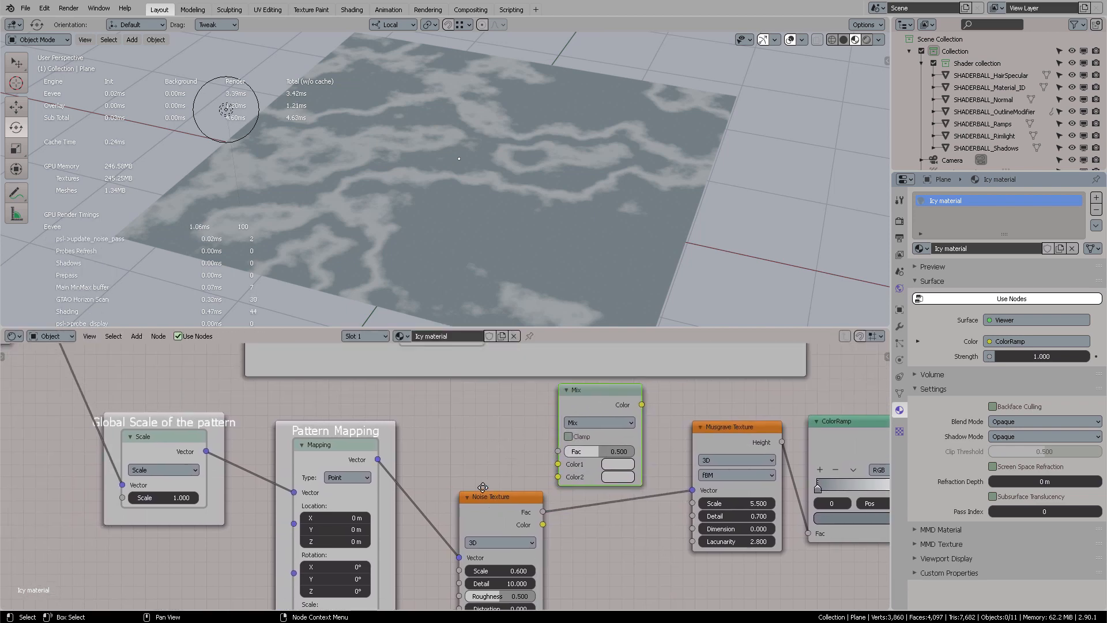
left_click_drag(493, 501, 484, 502)
scroll(452, 452, "down", 2)
middle_click_drag(491, 448, 573, 507)
middle_click_drag(290, 389, 309, 419)
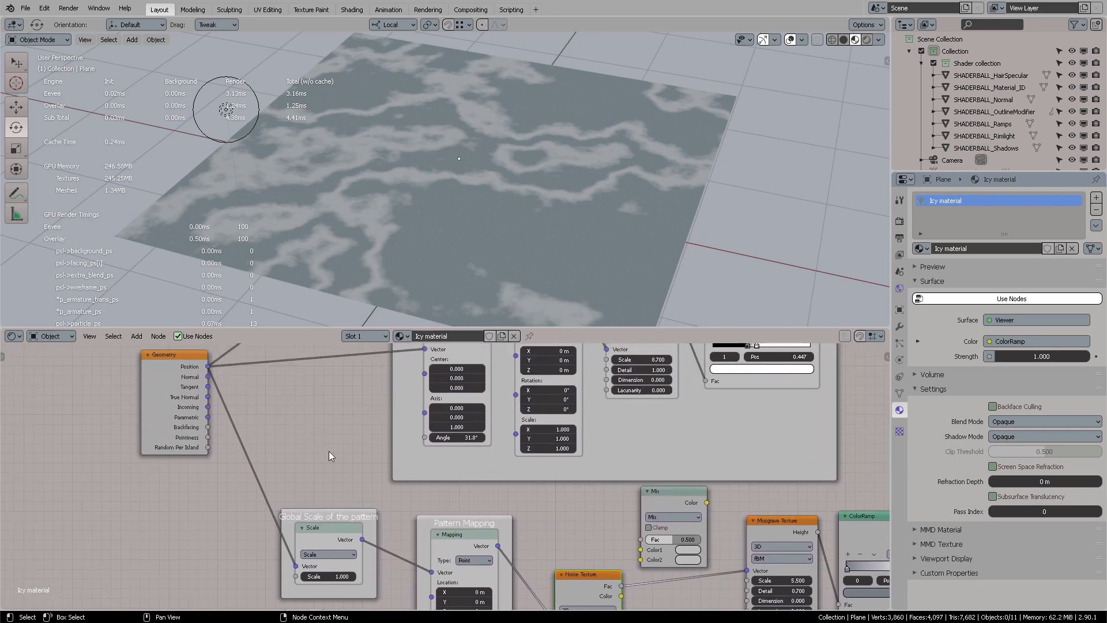
middle_click_drag(642, 528, 511, 478)
left_click_drag(525, 451, 533, 449)
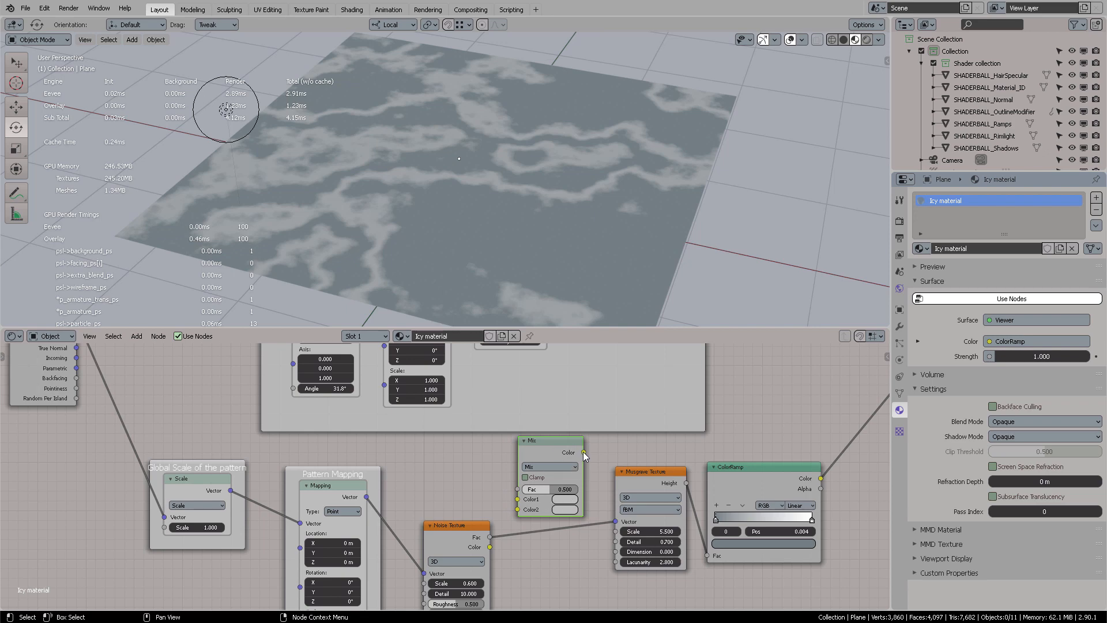
left_click_drag(583, 452, 589, 448)
left_click_drag(615, 523, 615, 521)
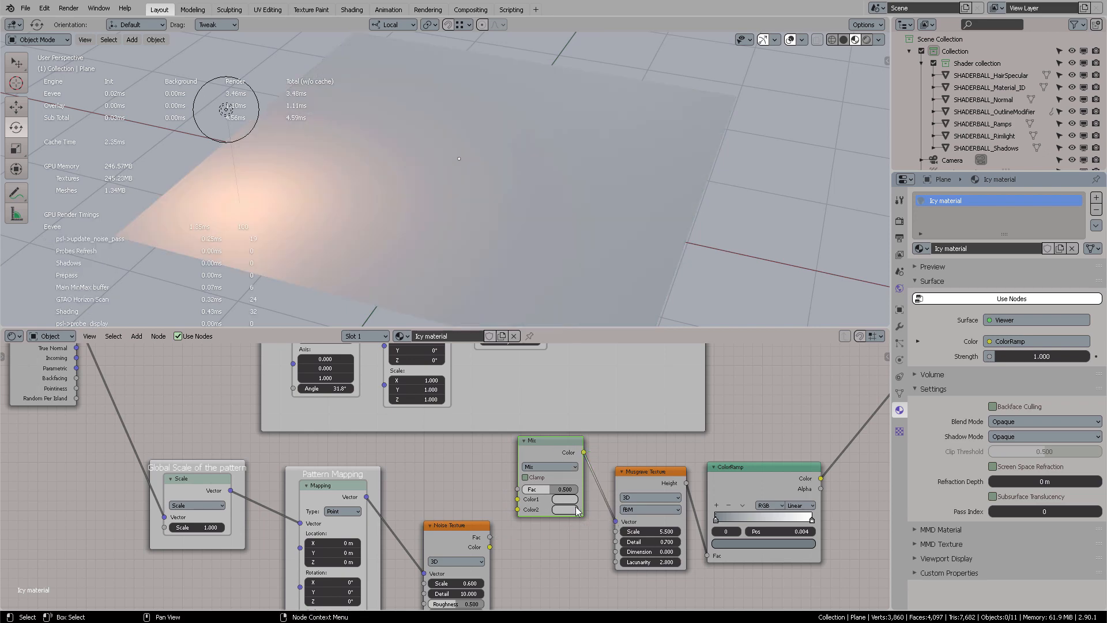
Step: Connect the Noise Texture's Color output to the Mix node's Color2 input
left_click_drag(489, 537, 520, 512)
left_click(541, 467)
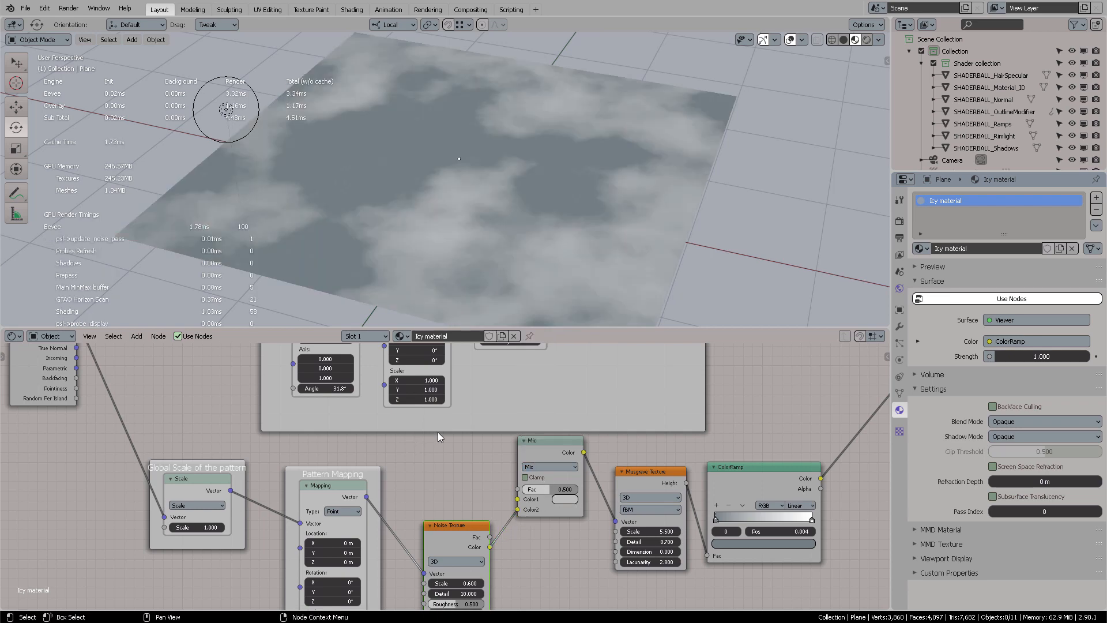
left_click(450, 453)
middle_click_drag(475, 477, 531, 534)
scroll(521, 509, "down", 2)
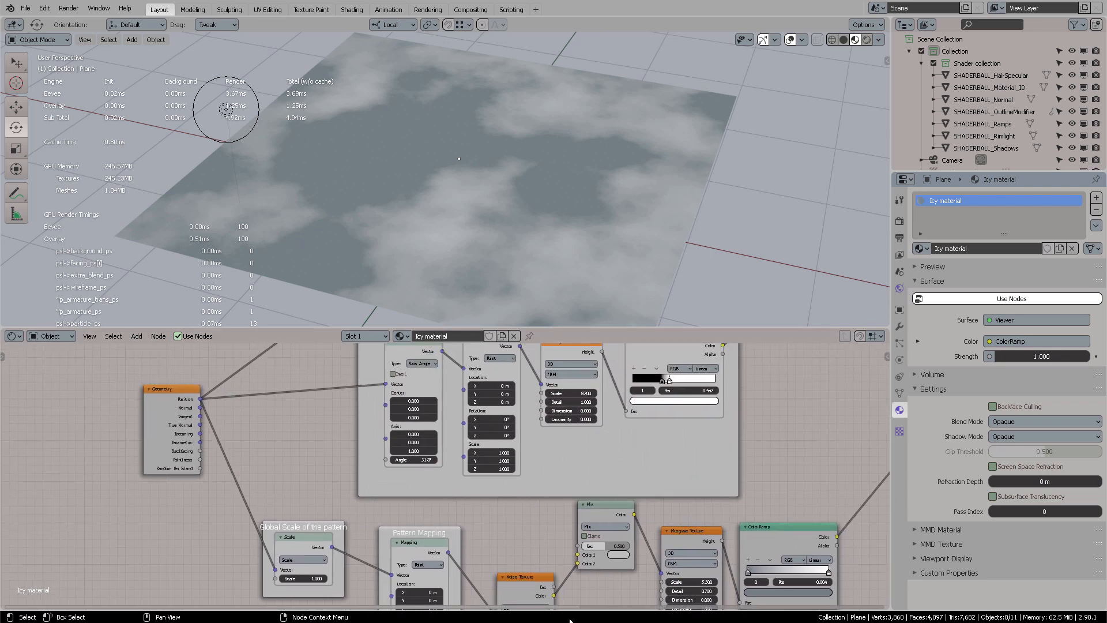
Step: Connect the Pattern Mapping node's Vector output to the Mix node's Color1 input, removing its link to the Noise Texture
middle_click_drag(476, 509, 445, 417)
scroll(482, 467, "up", 2)
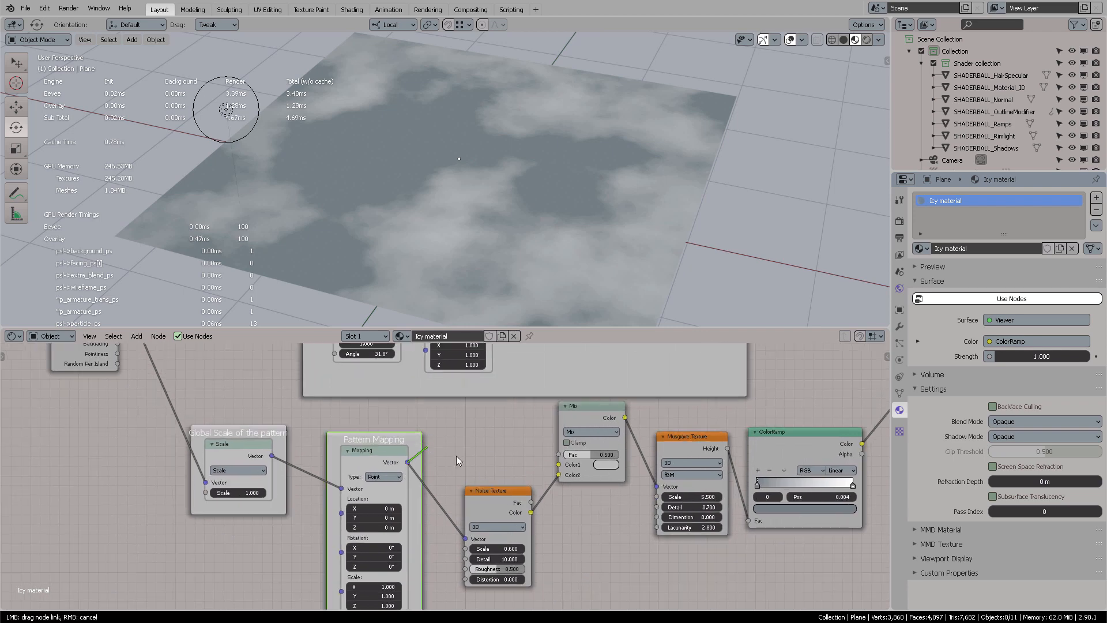
left_click_drag(407, 461, 563, 468)
left_click_drag(562, 468, 559, 464)
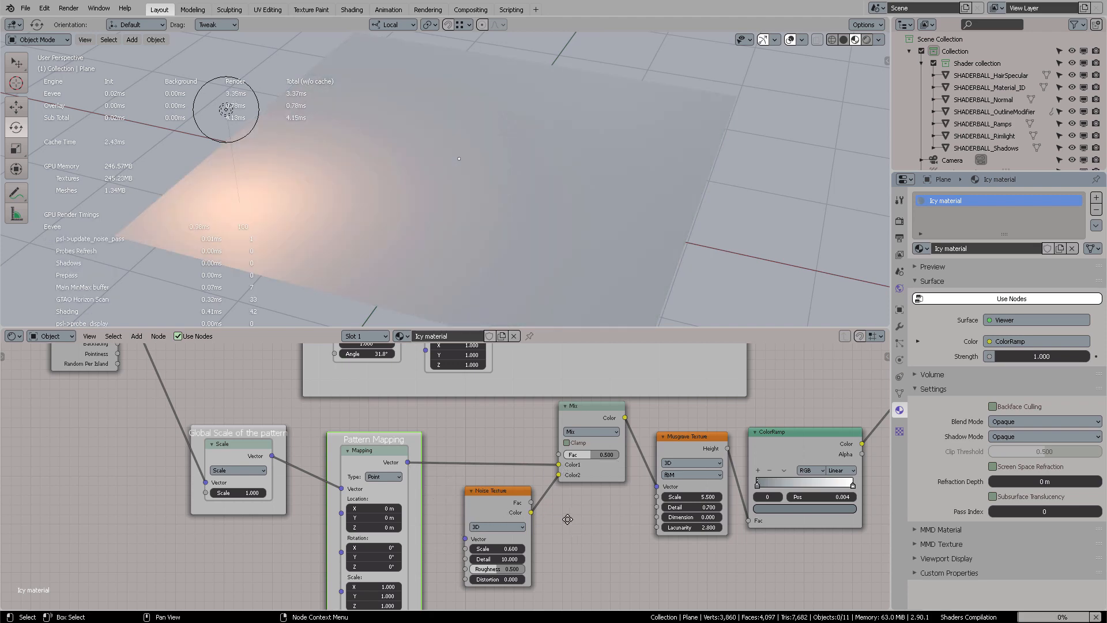
middle_click_drag(567, 519, 508, 524)
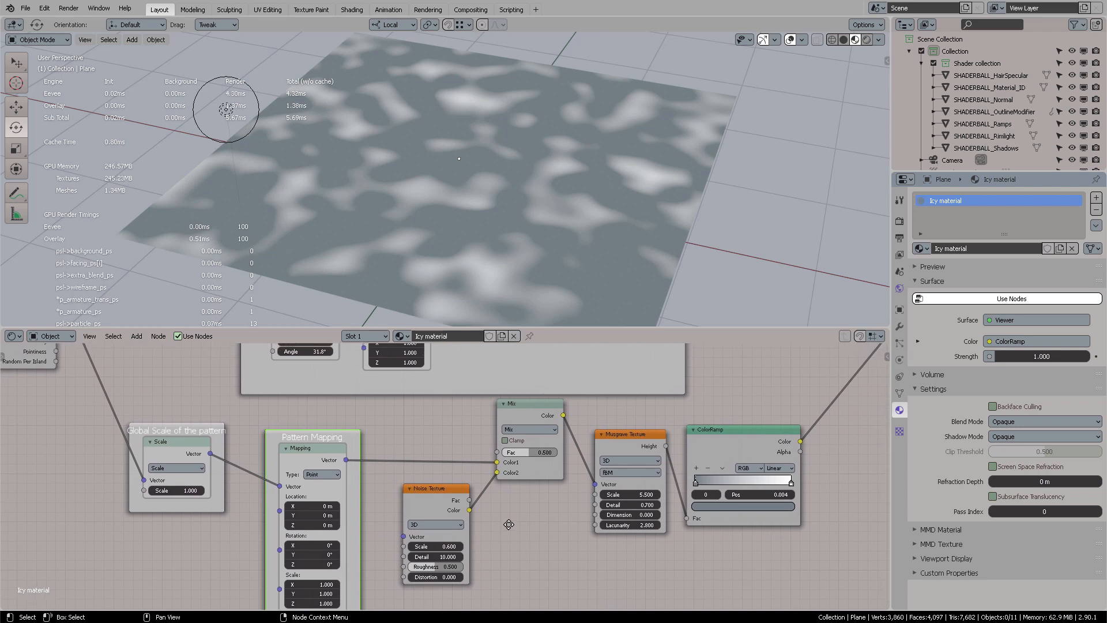
Step: Set the Mix node's Fac to 0.467 and move the node slightly closer to the Musgrave Texture
left_click(529, 452)
key("Return")
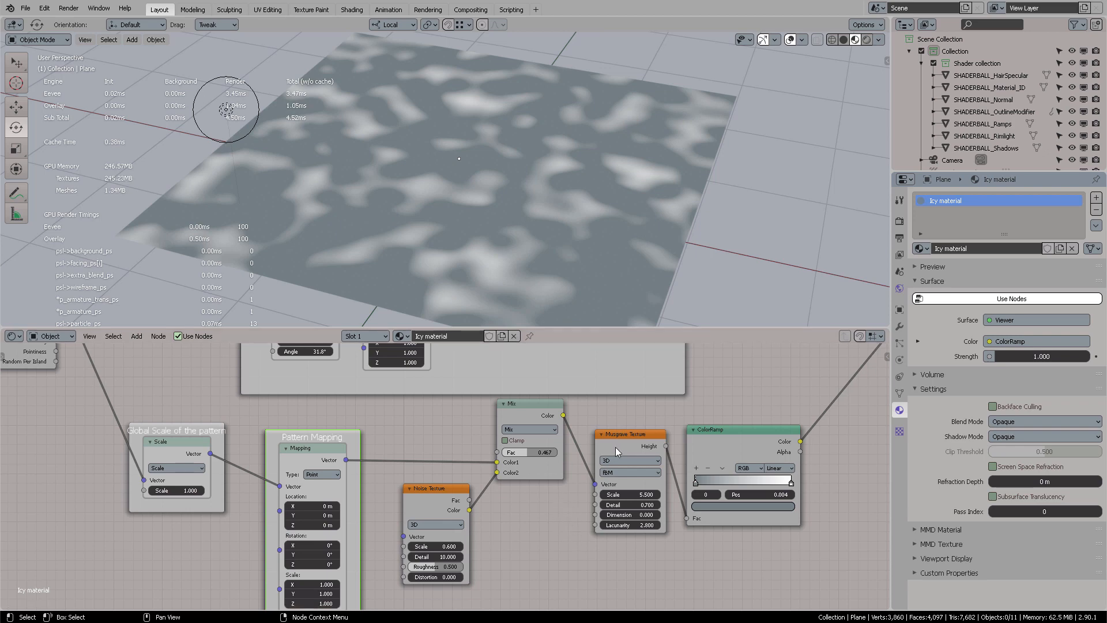
left_click_drag(533, 409, 537, 418)
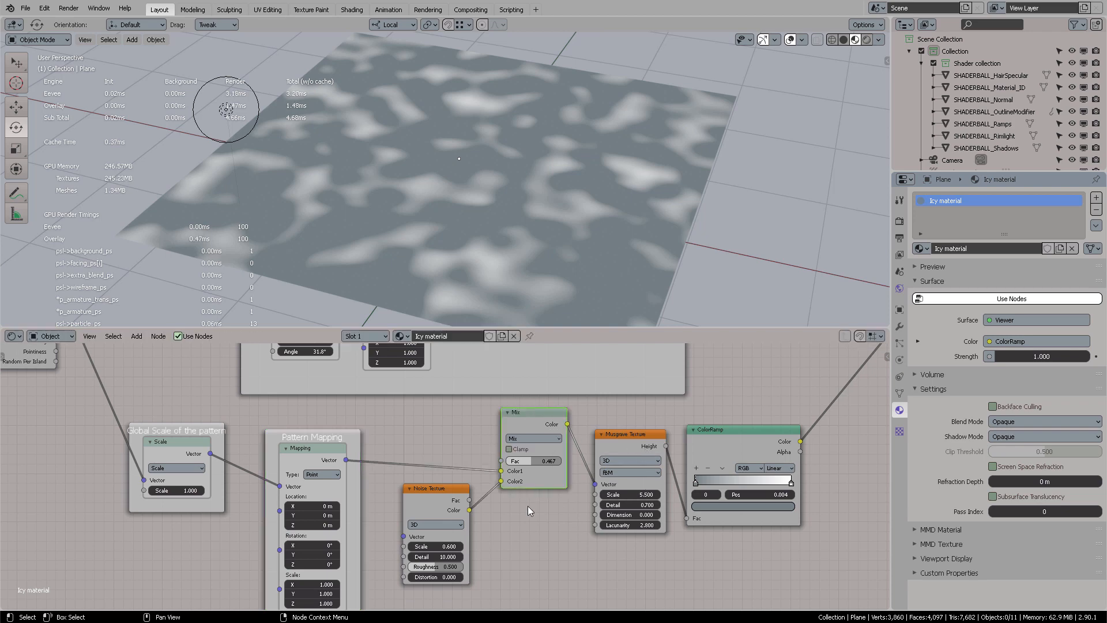
Step: Examine the distorted pattern on the plane from different angles and look over the pattern's node chain
scroll(526, 522, "down", 2)
middle_click_drag(564, 543, 658, 553)
scroll(505, 514, "down", 1)
middle_click_drag(514, 511, 534, 495)
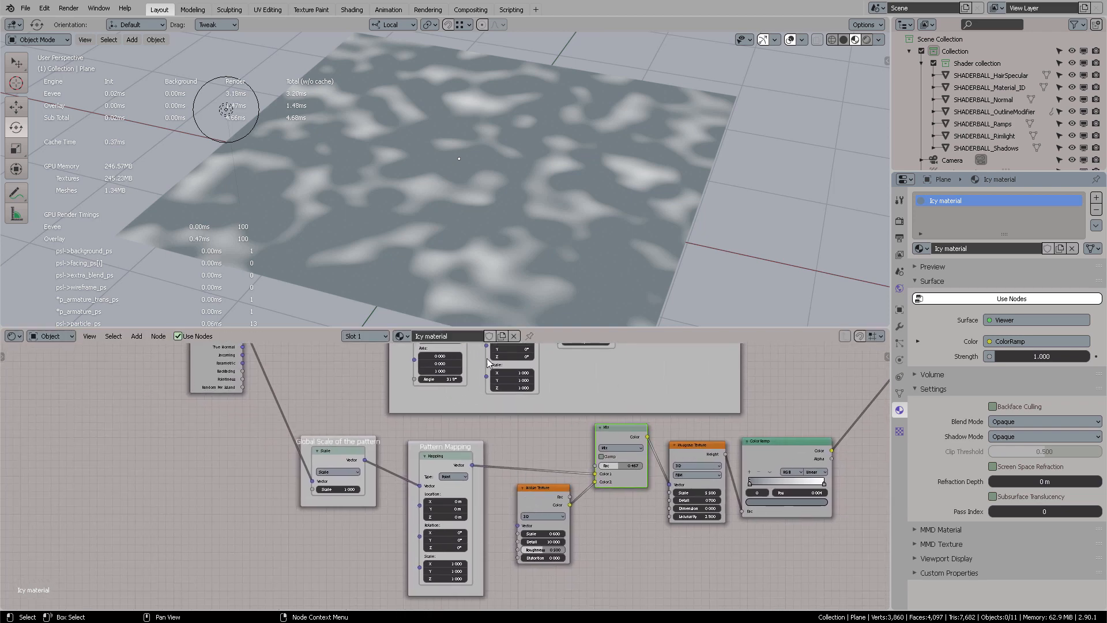
middle_click_drag(441, 228, 495, 224)
middle_click_drag(319, 448, 359, 498)
middle_click_drag(327, 393, 338, 394)
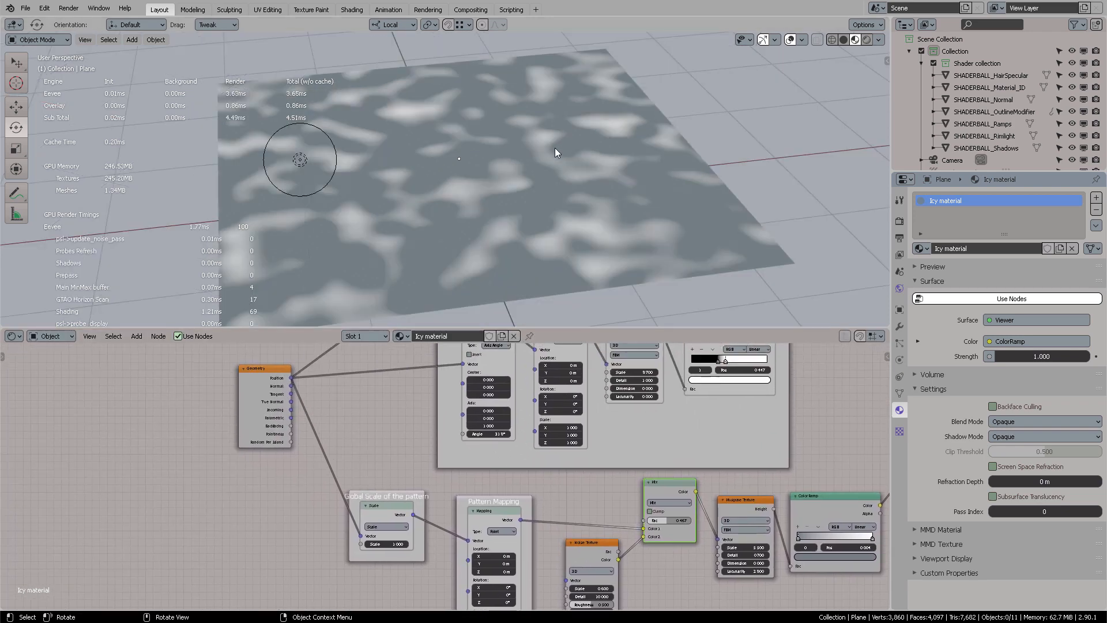
middle_click_drag(524, 153, 507, 259)
middle_click_drag(571, 491, 642, 457)
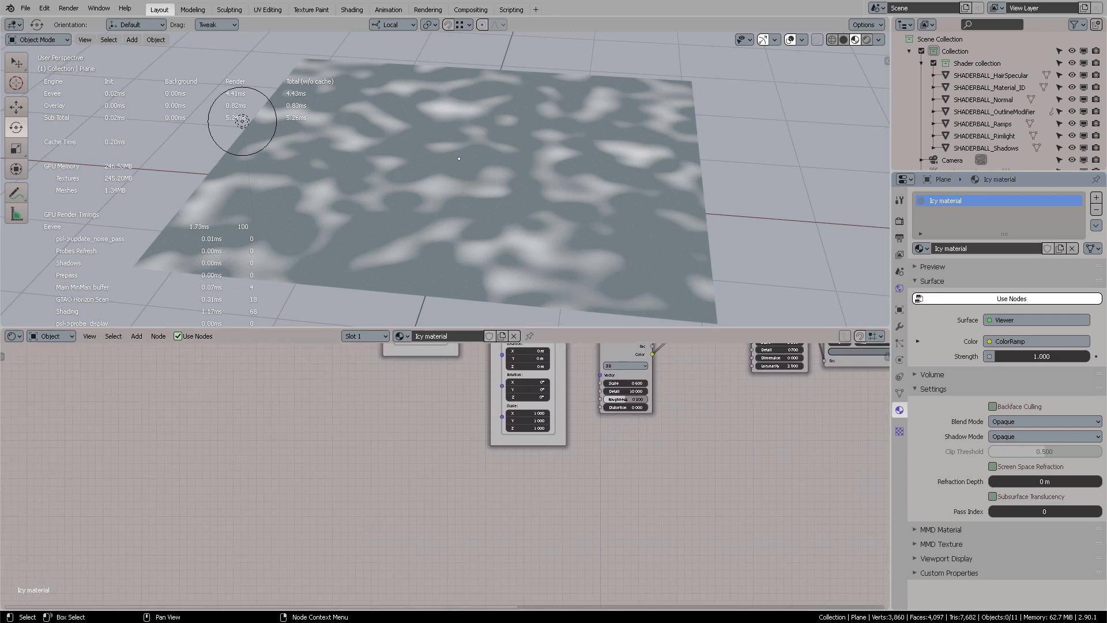
Step: Group the Noise Texture, Mix, Musgrave Texture and ColorRamp nodes in a new frame
middle_click_drag(725, 419, 553, 518)
left_click(446, 444)
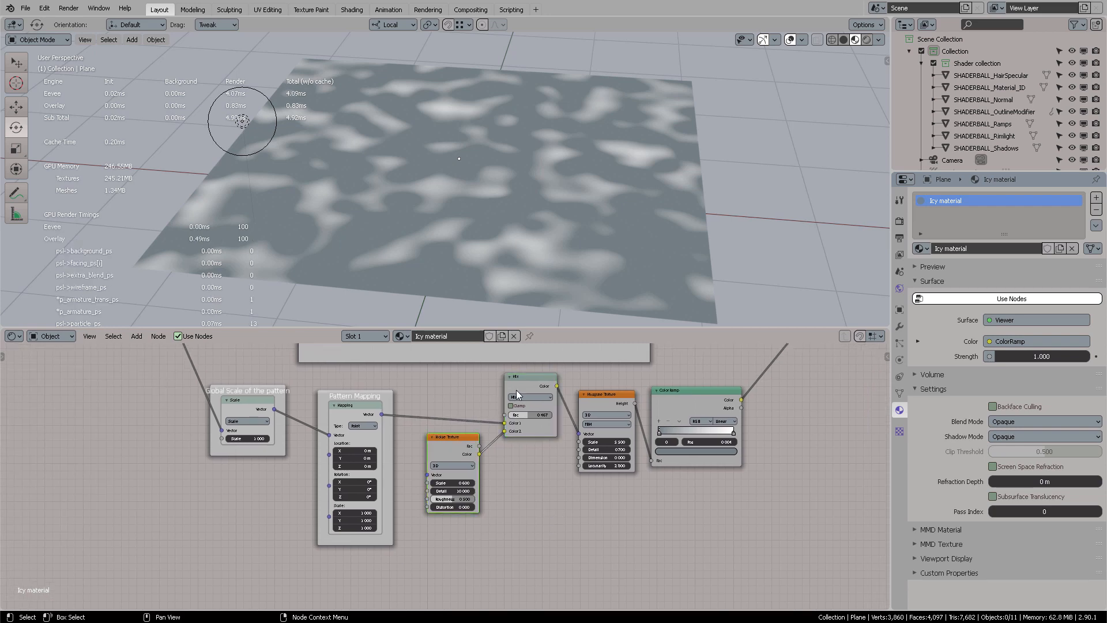
left_click(517, 390, "shift")
left_click(590, 395, "shift")
left_click(689, 399, "shift")
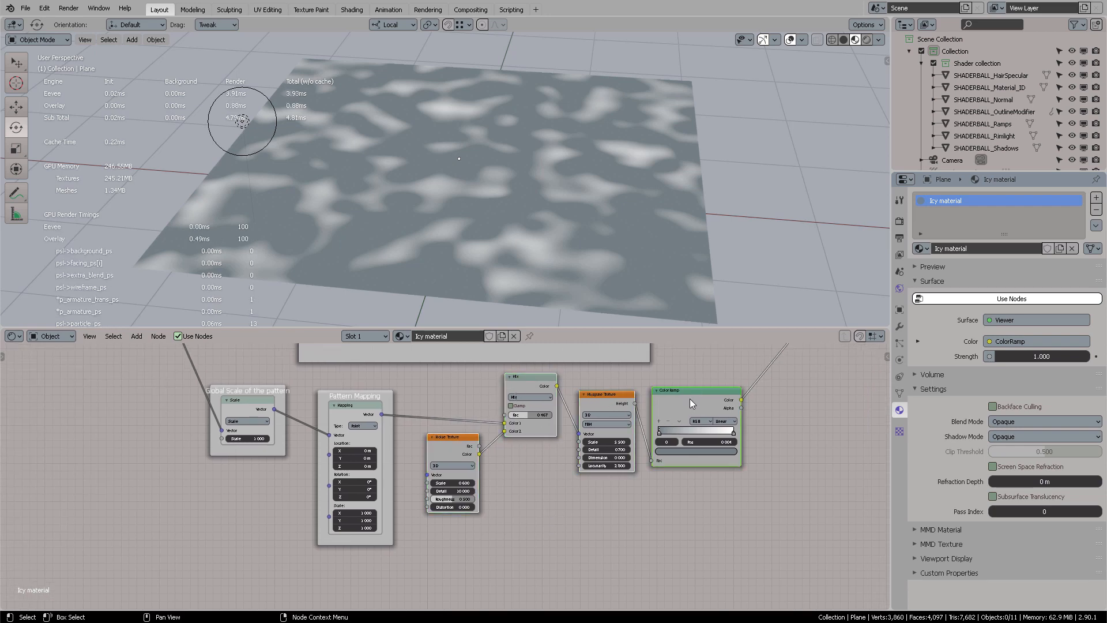
key("ctrl+j")
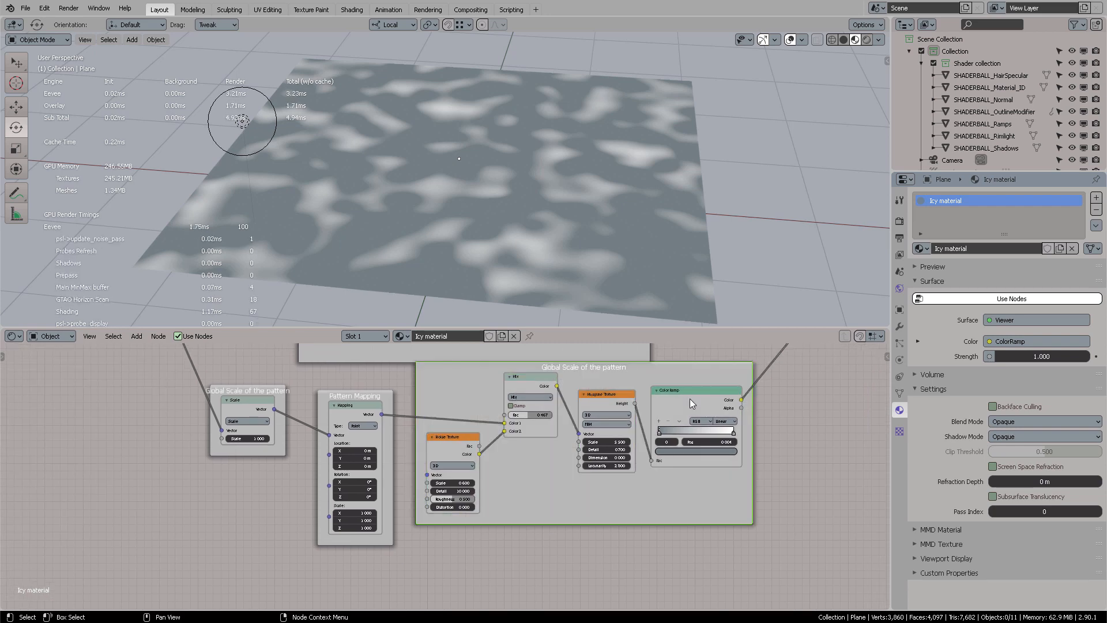
Step: Label the new frame "Watery Current" and move it slightly down beside the Pattern Mapping frame
key("F9")
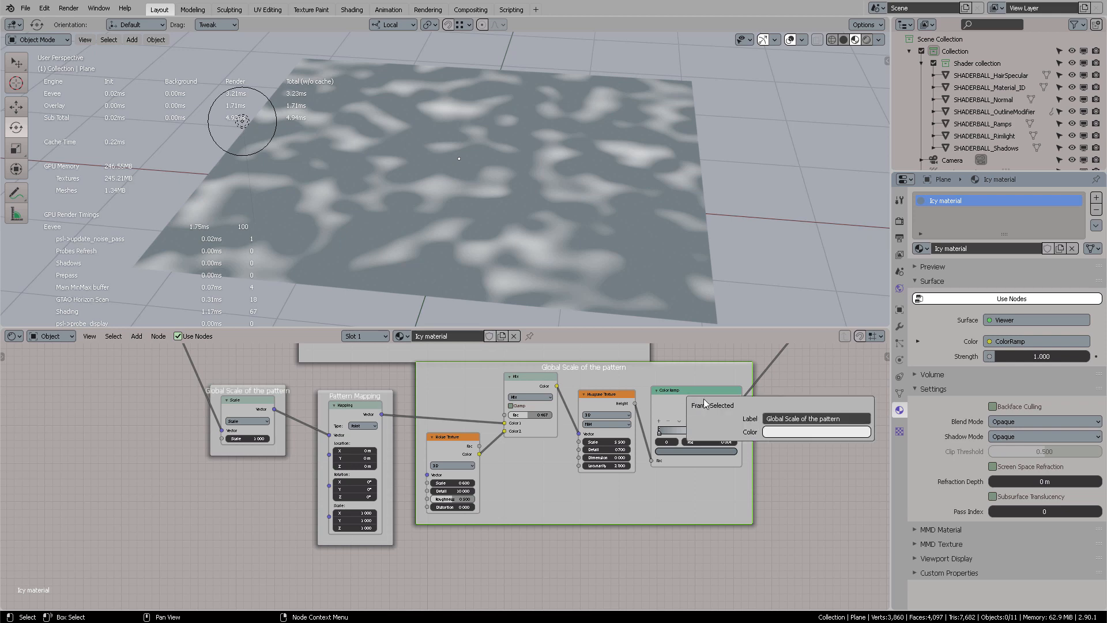
left_click(811, 418)
type("Watery Current")
key("Return")
key("g")
left_click(647, 390)
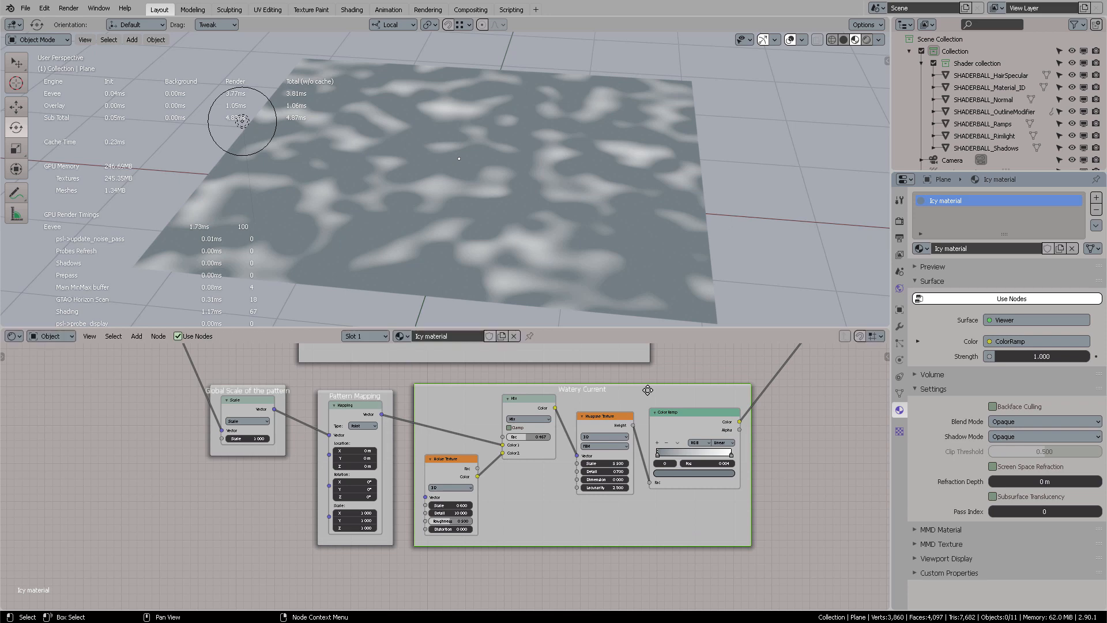
Step: Move the Geometry node aside and add a Texture Coordinate node below it
middle_click_drag(458, 533, 508, 541)
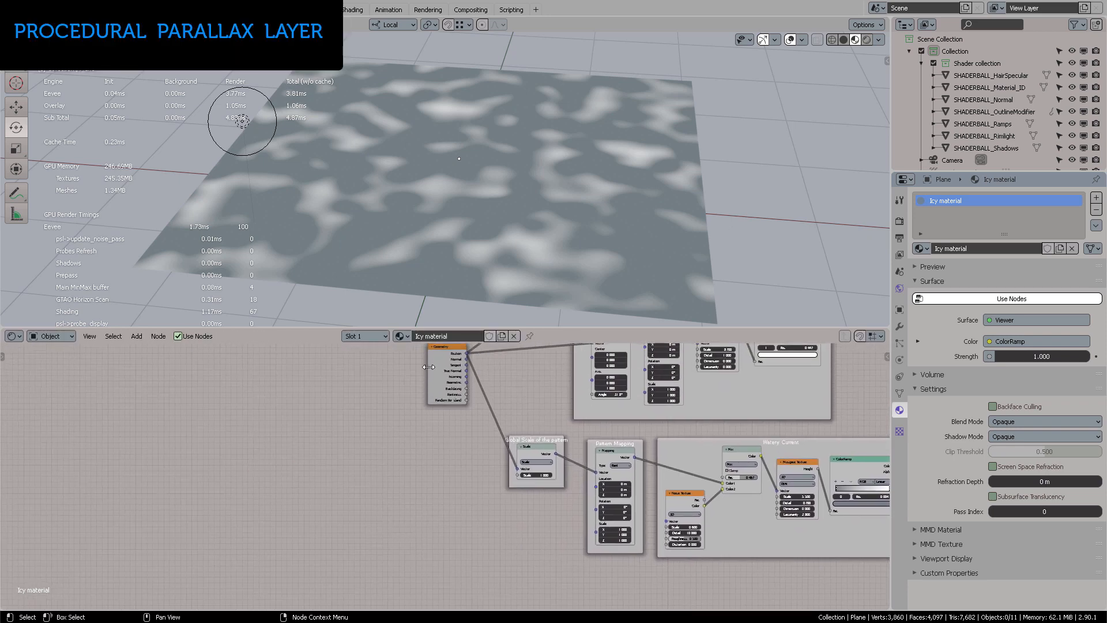
left_click_drag(444, 362, 415, 376)
left_click(420, 476)
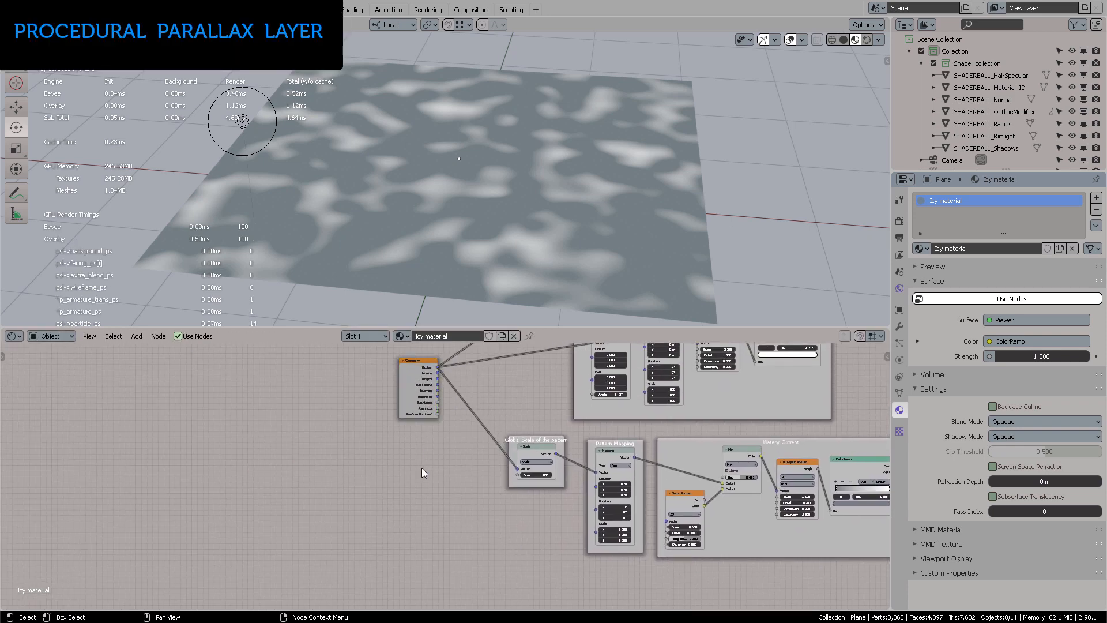
key("shift+a")
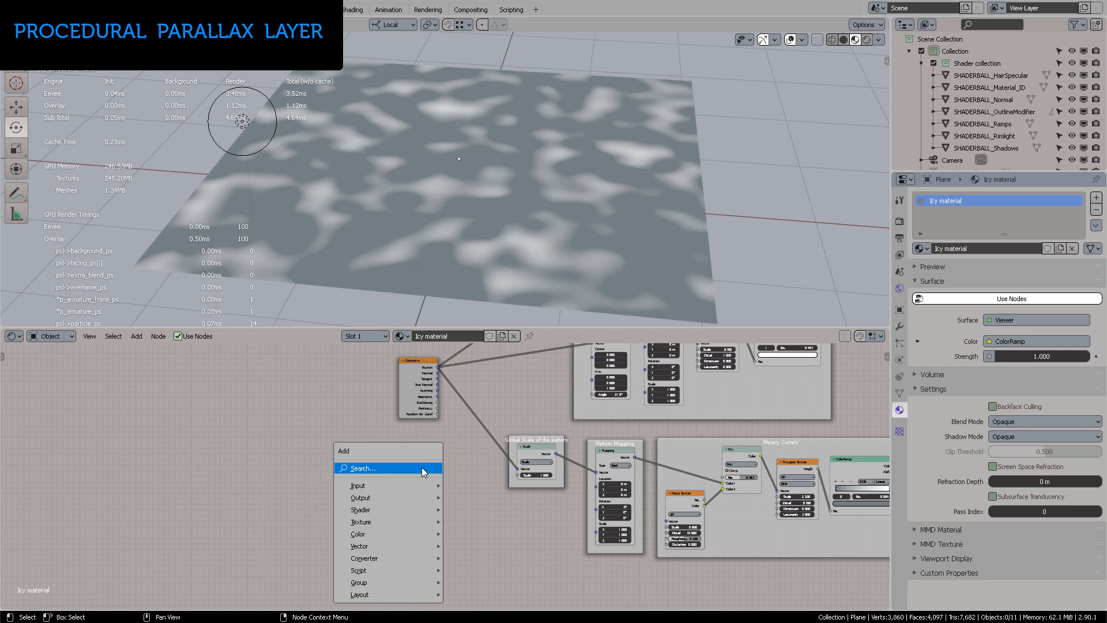
mouse_move(413, 558)
left_click(385, 469)
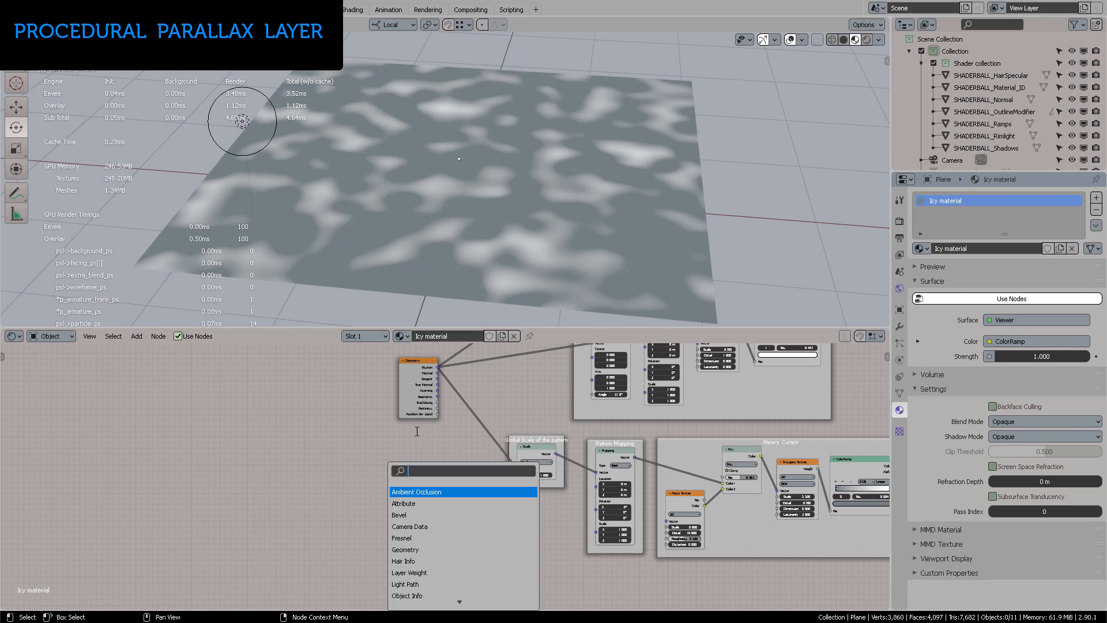
type("text")
key("Return")
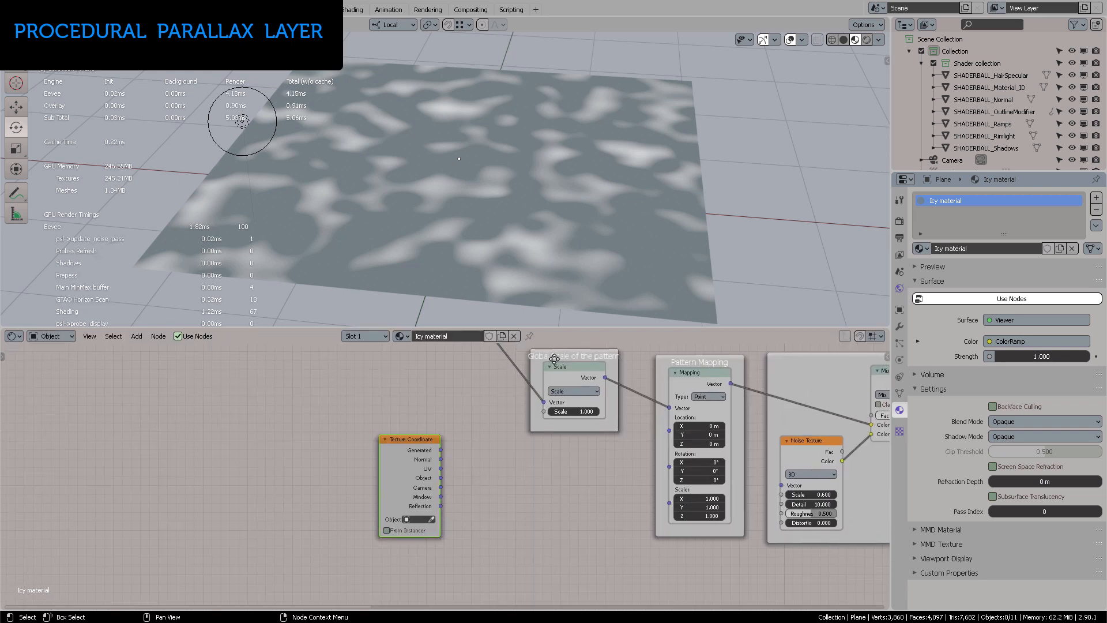
Step: Add a Vector Math node beside the Texture Coordinate node and set its operation to Subtract
middle_click_drag(553, 358, 548, 348)
left_click(507, 455)
key("shift+a")
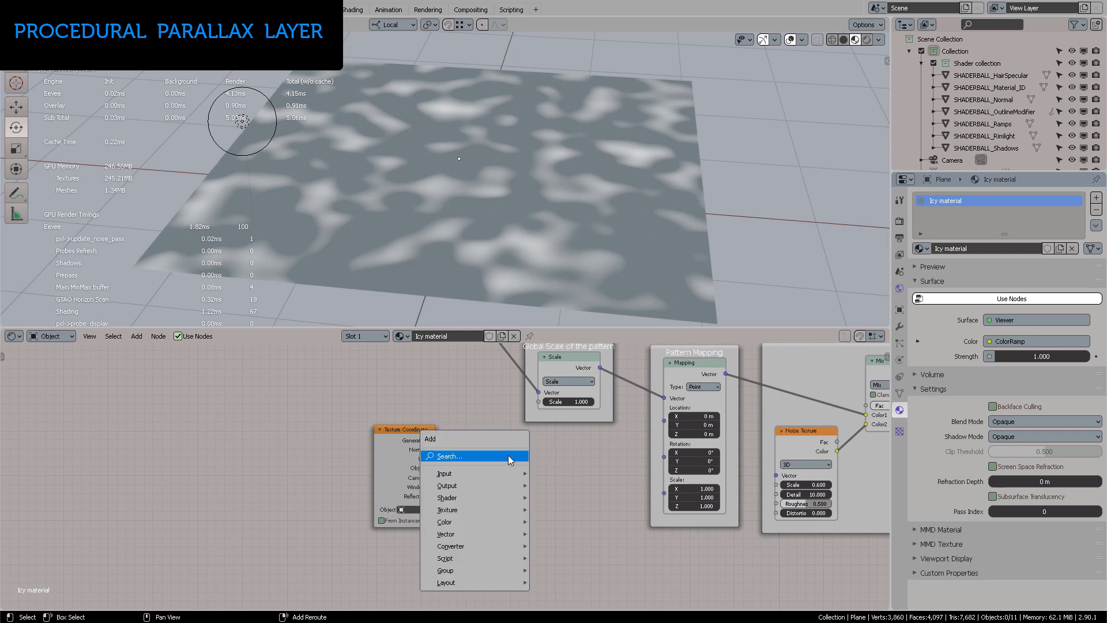
left_click(506, 454)
type("vect")
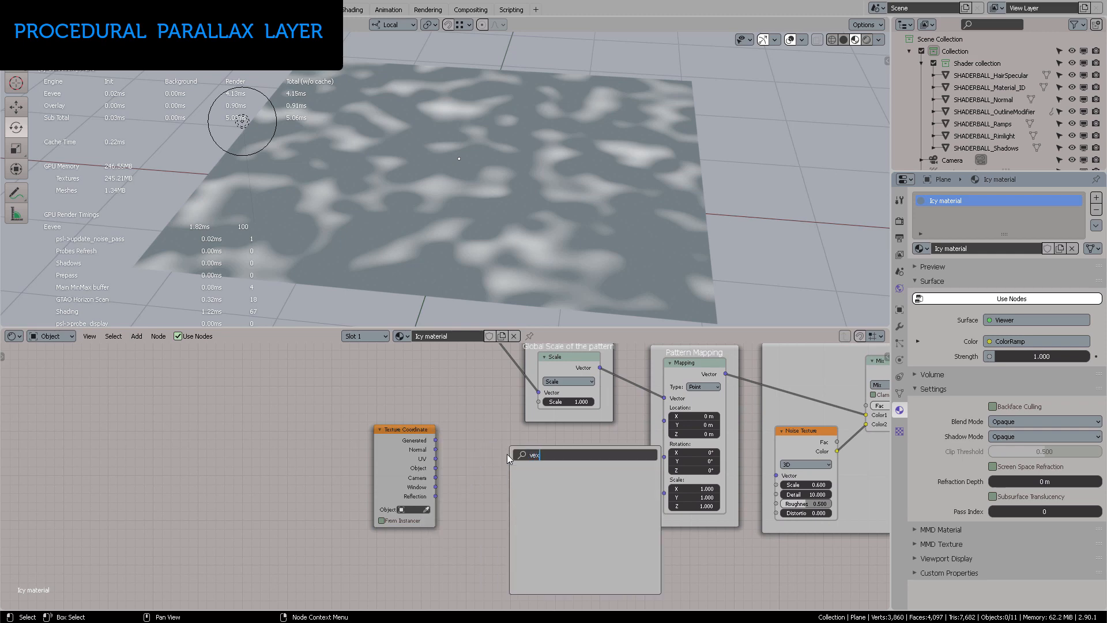
key("Down")
key("Down")
key("Down")
key("Down")
key("Return")
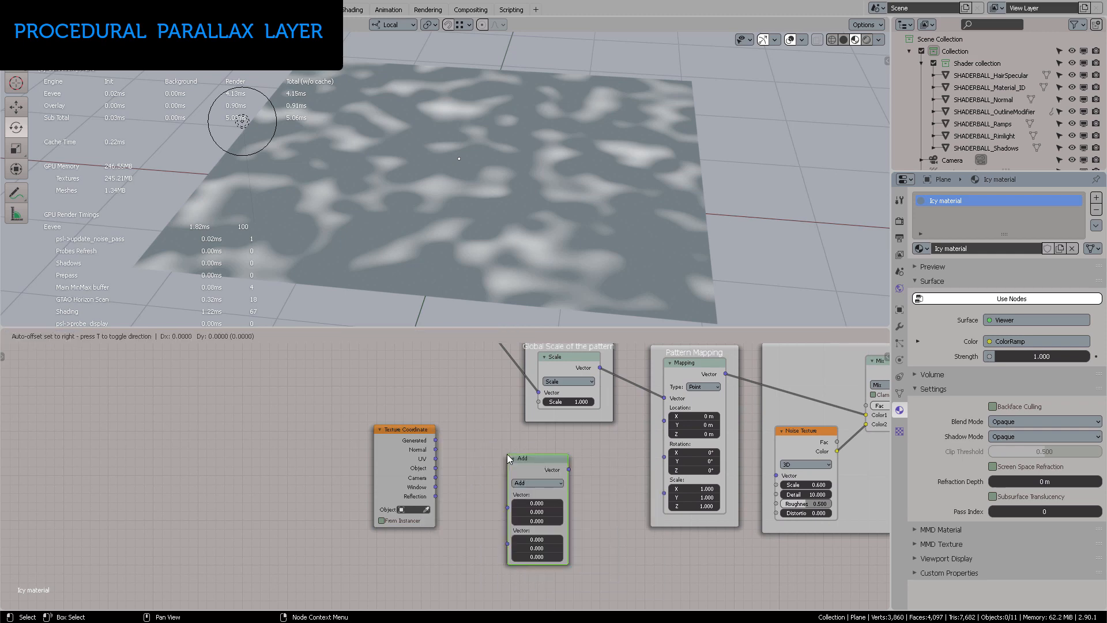
left_click(492, 436)
left_click(524, 467)
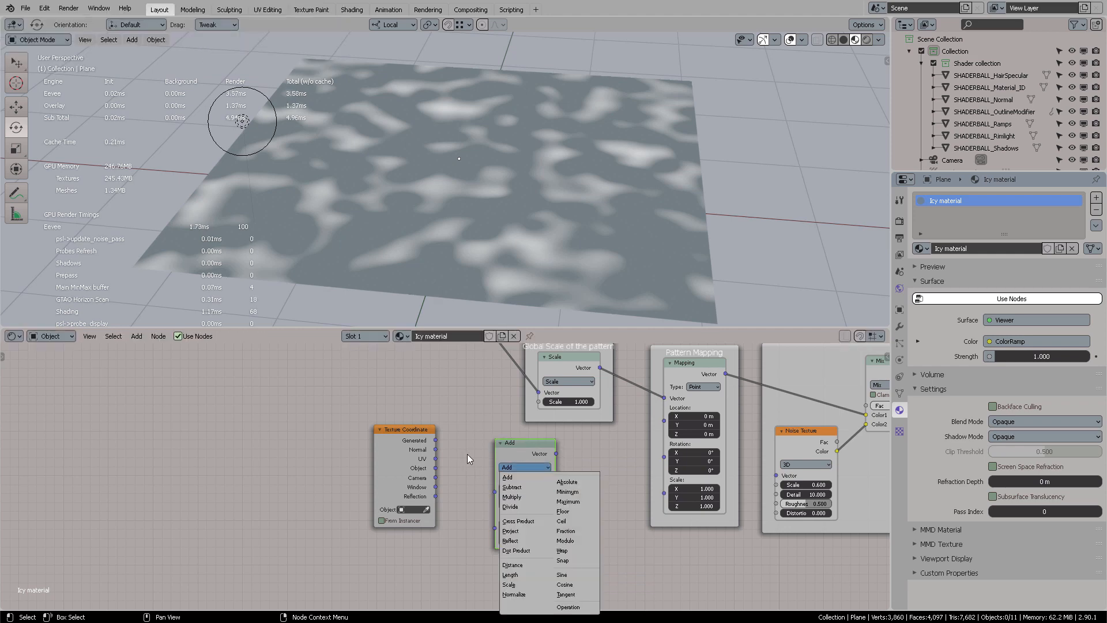
left_click(524, 487)
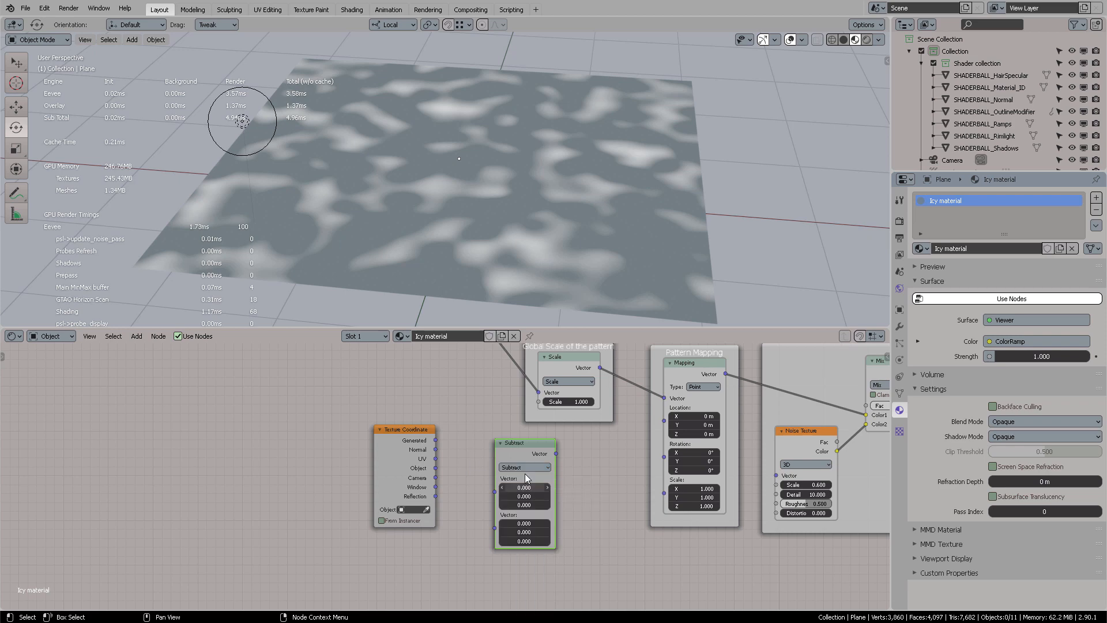
Step: Shift the Geometry and Texture Coordinate nodes slightly further away from the Scale and Subtract nodes
middle_click_drag(509, 156, 585, 87)
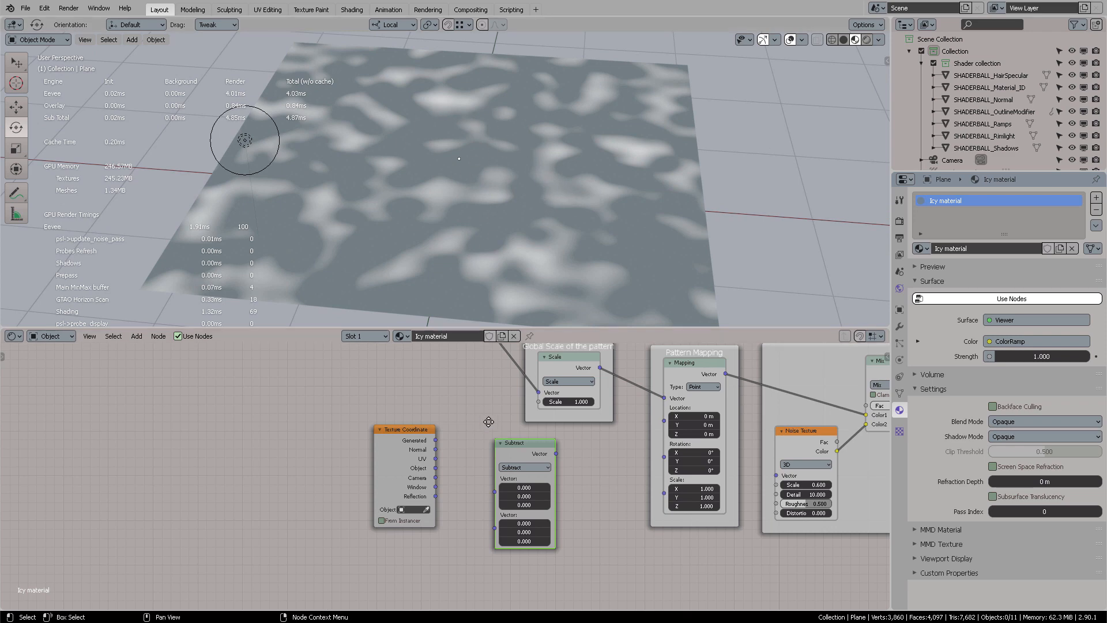
scroll(510, 489, "down", 3)
middle_click_drag(486, 420, 542, 476)
scroll(524, 476, "down", 1)
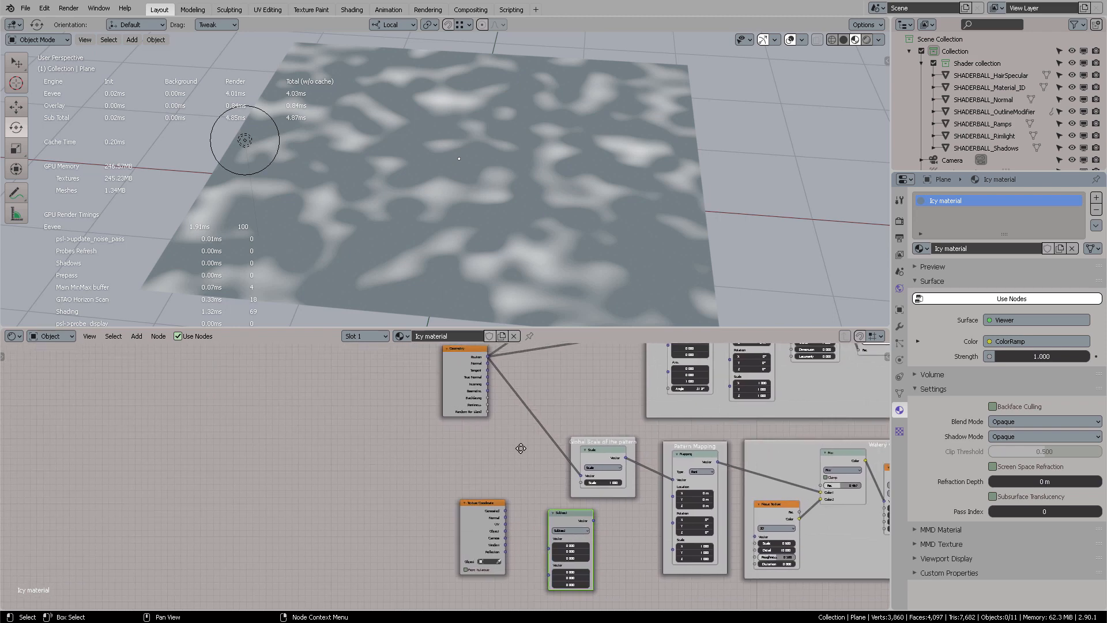
left_click_drag(471, 376, 453, 391)
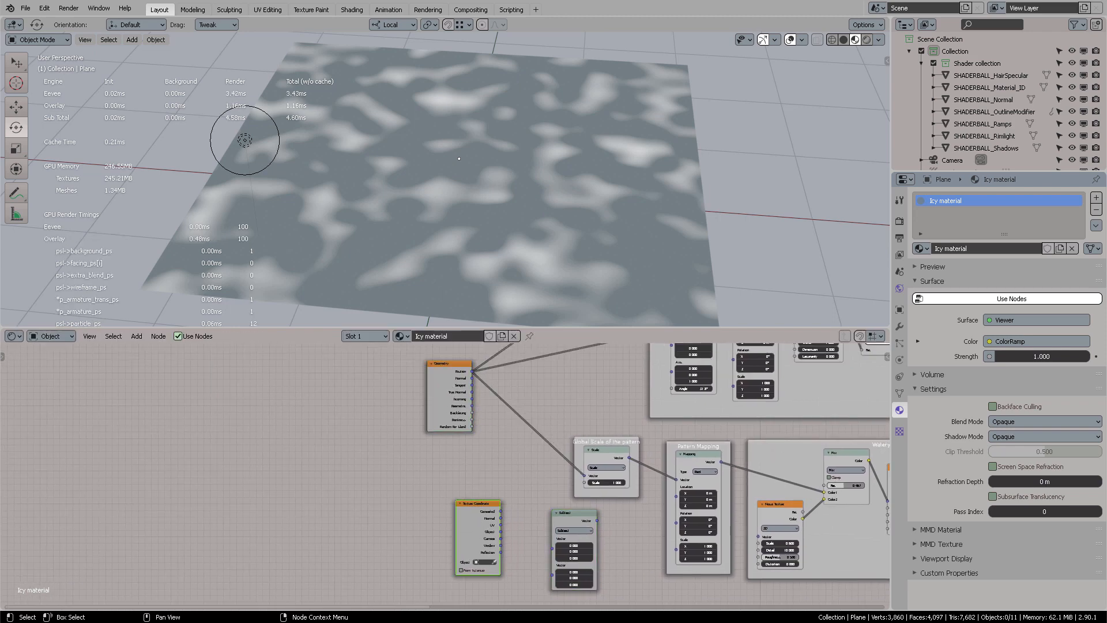
scroll(493, 431, "up", 5)
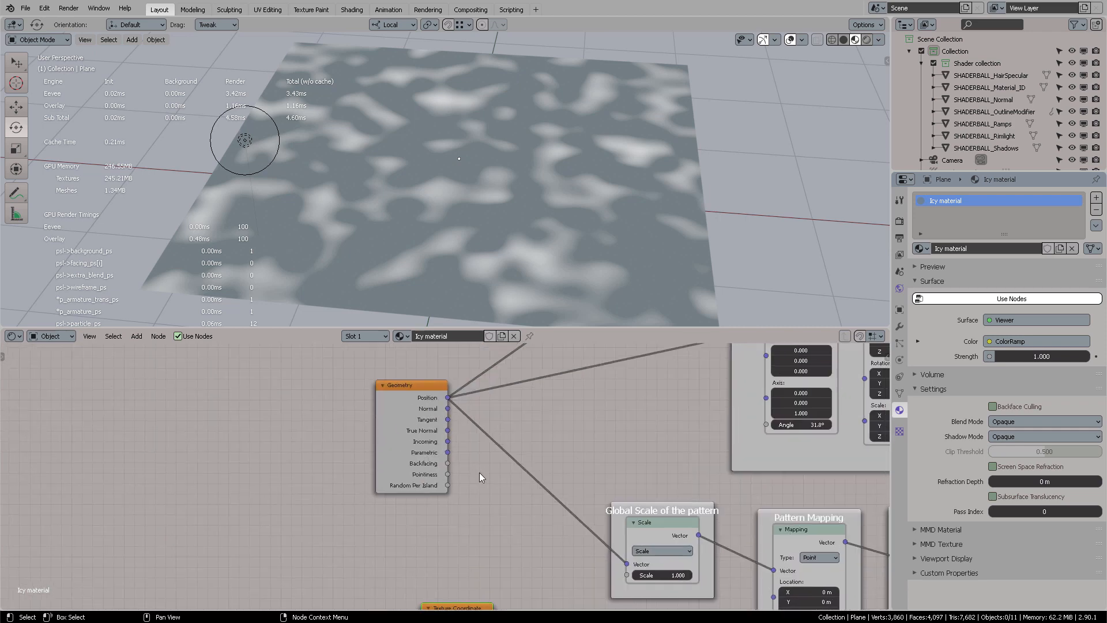
middle_click_drag(483, 447, 469, 512)
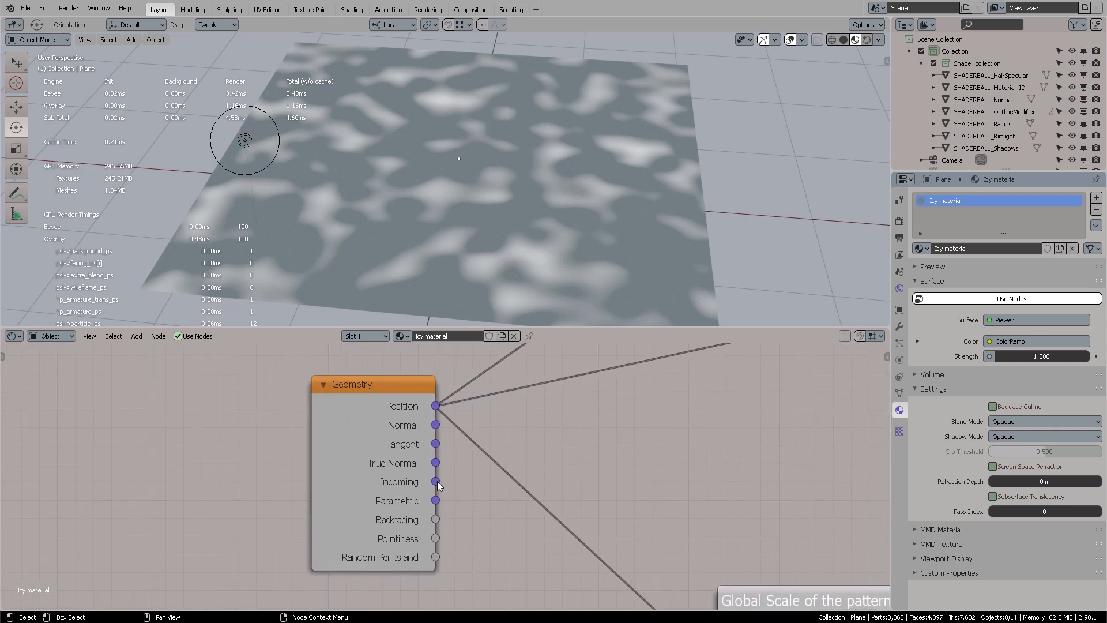
left_click_drag(436, 481, 496, 517)
scroll(497, 516, "down", 4)
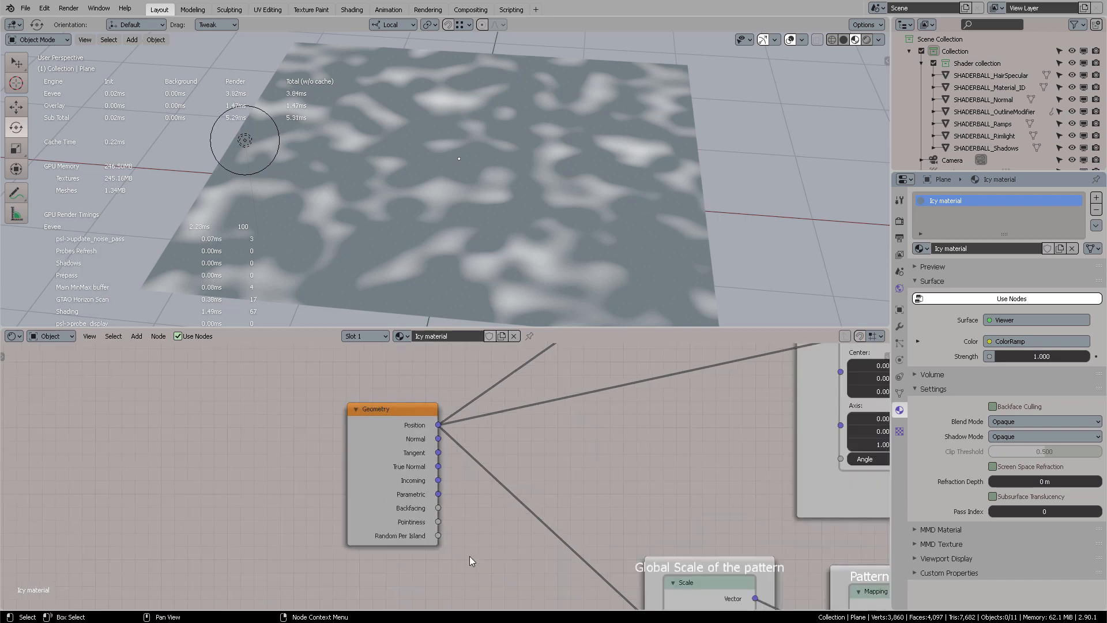
Step: Reposition the Texture Coordinate node and connect its Object output to the Subtract node's first Vector input
middle_click_drag(469, 556, 475, 464)
middle_click_drag(489, 528, 509, 394)
middle_click_drag(535, 525, 503, 453)
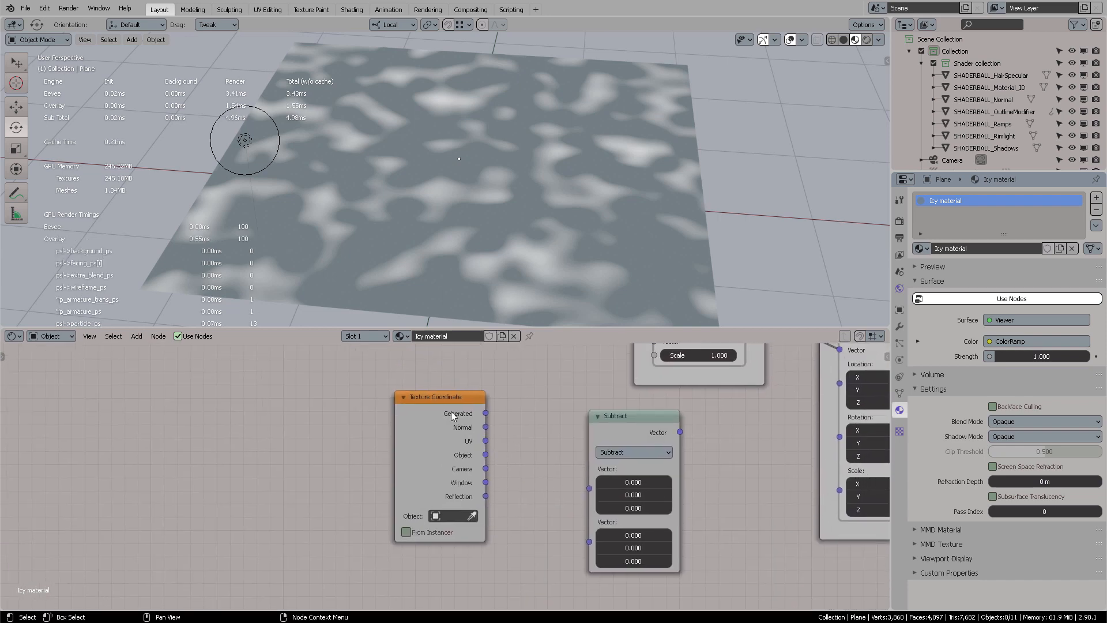
left_click_drag(450, 410, 441, 424)
left_click_drag(482, 468, 574, 476)
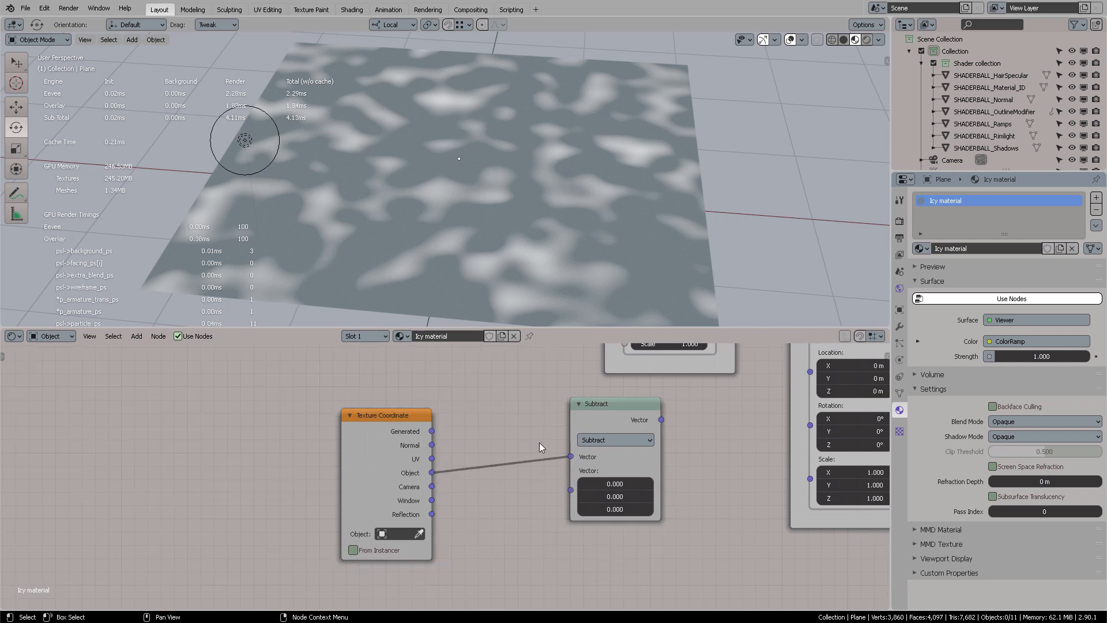
Step: Examine the Geometry node's outputs and the overall node layout around the Texture Coordinate and Subtract nodes
scroll(539, 441, "down", 8)
middle_click_drag(464, 390, 480, 461)
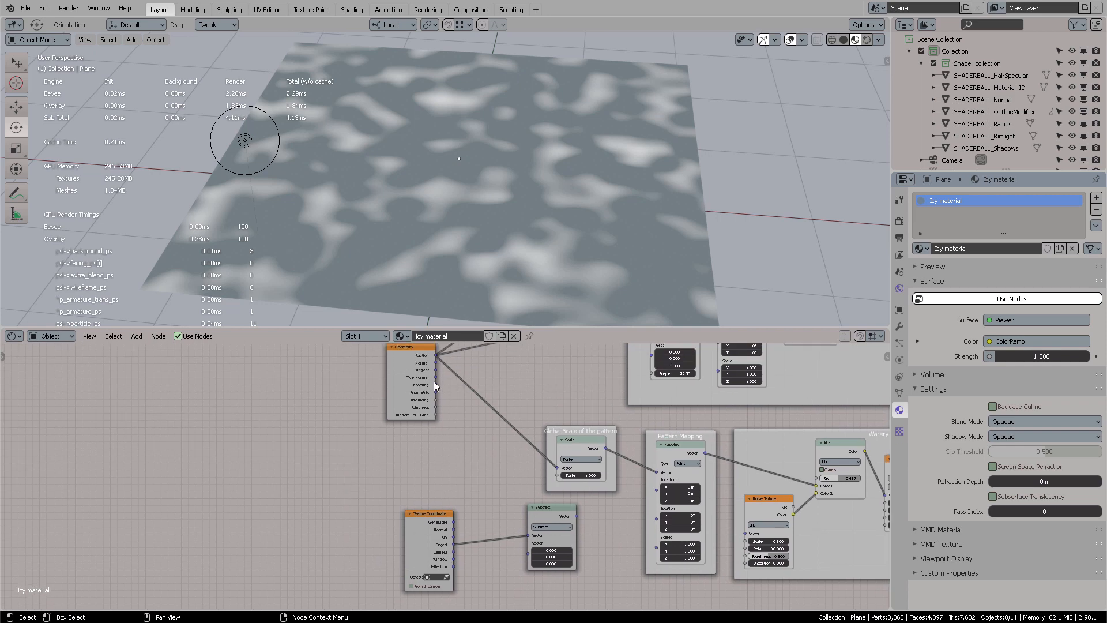
scroll(437, 382, "up", 5)
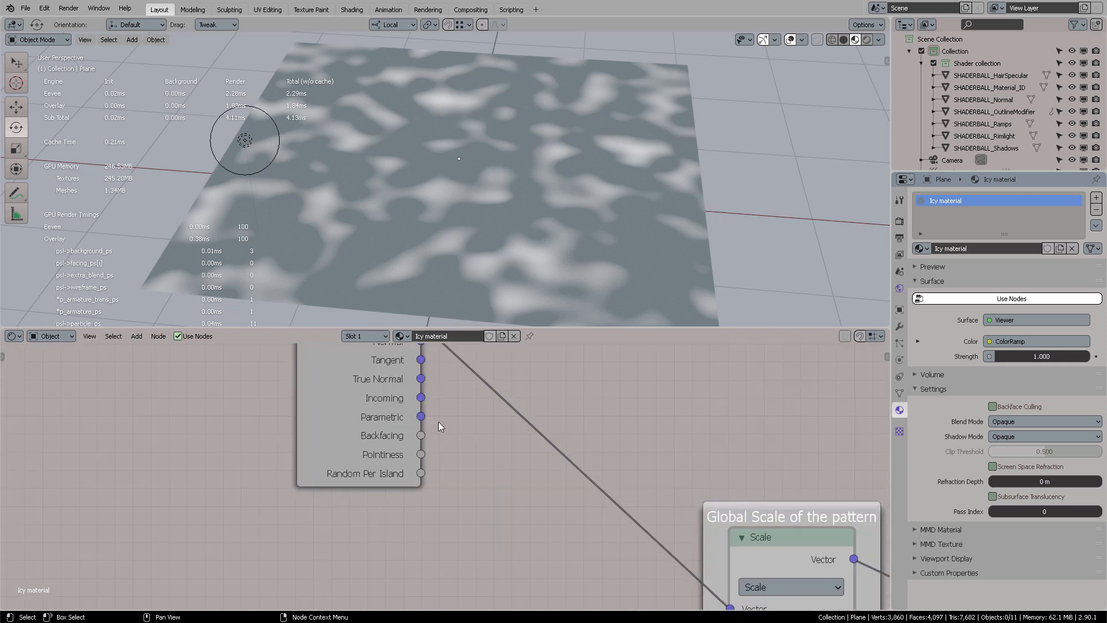
scroll(493, 493, "down", 4)
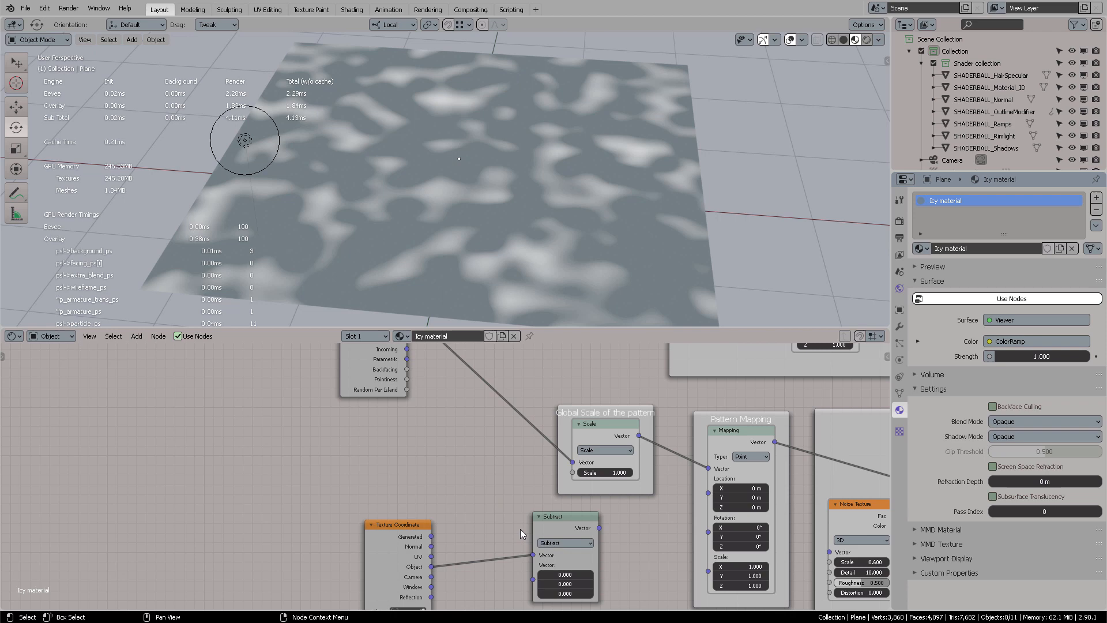
left_click(552, 520)
scroll(529, 490, "down", 4)
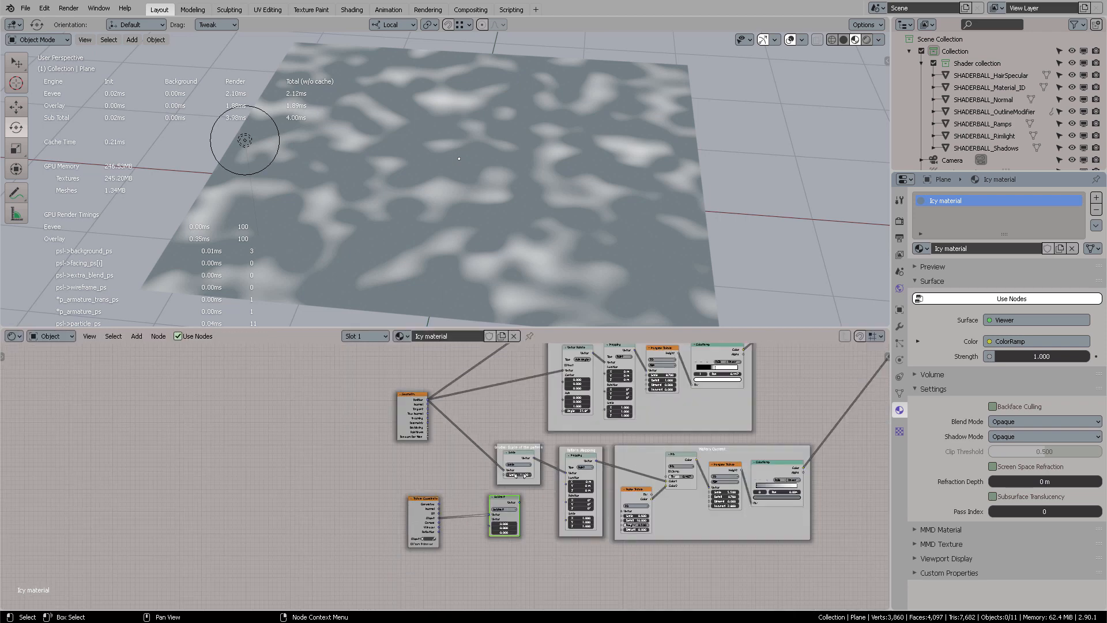
scroll(518, 474, "down", 4)
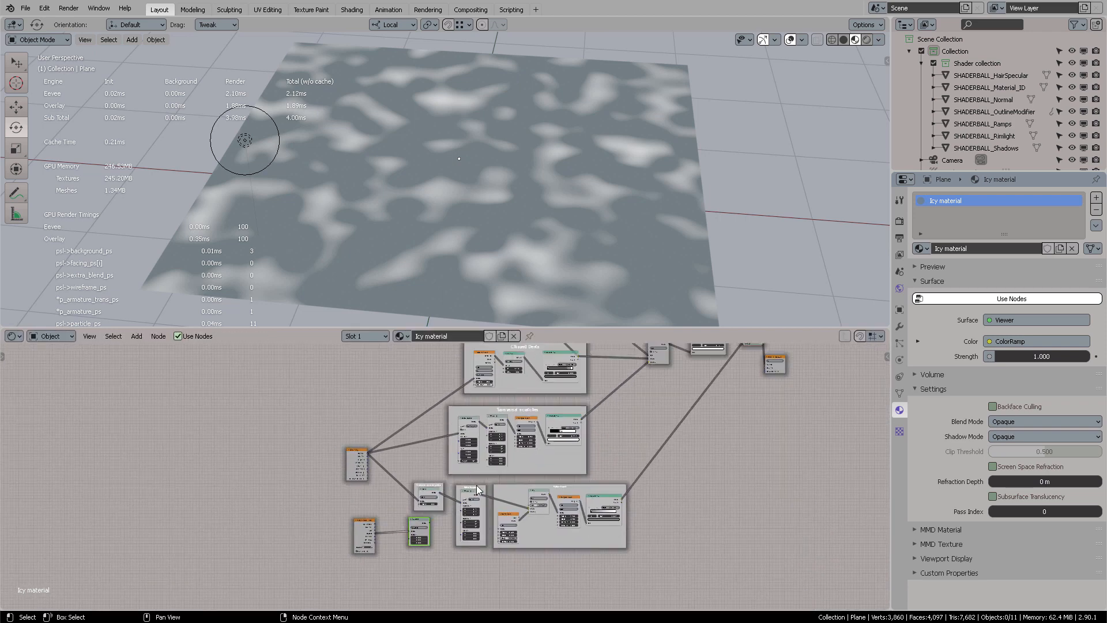
scroll(476, 486, "down", 5)
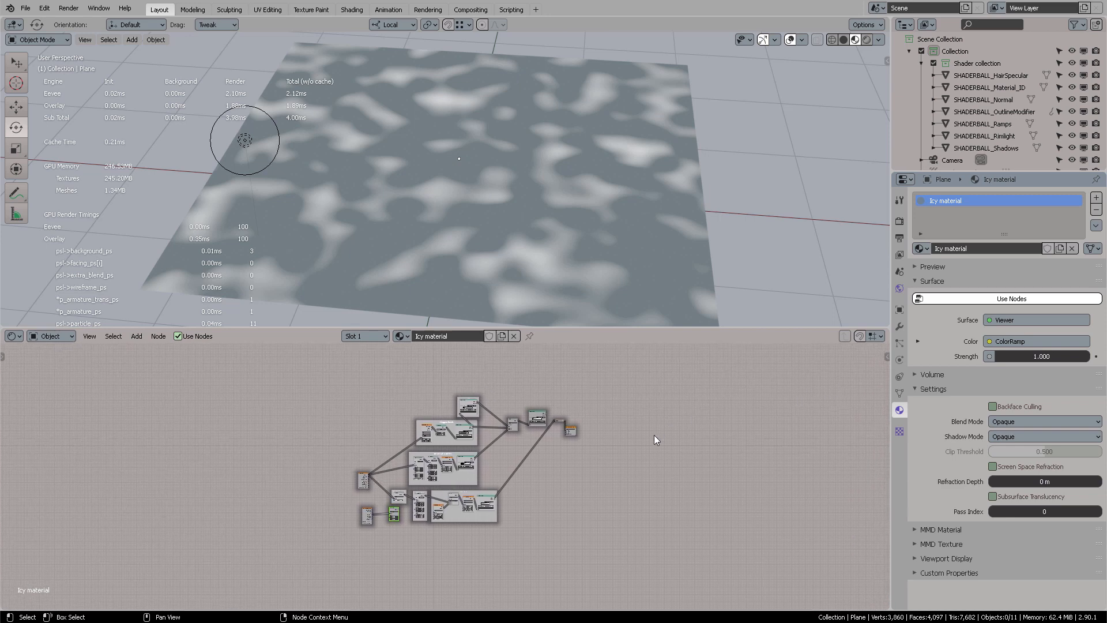
middle_click_drag(653, 434, 687, 430)
scroll(683, 448, "up", 11)
scroll(691, 438, "down", 1)
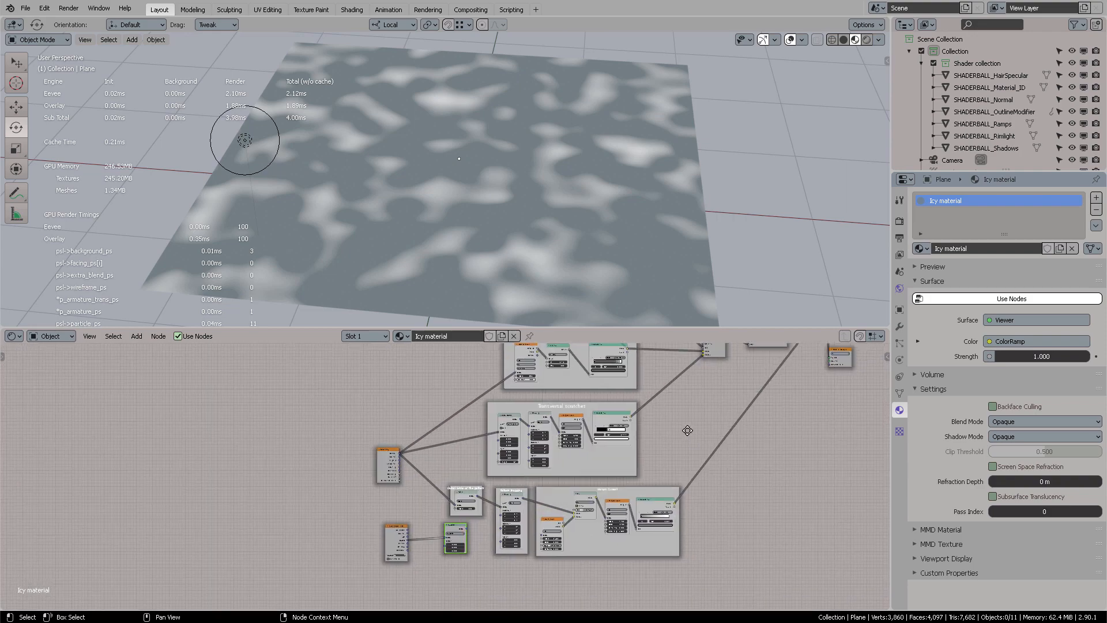
scroll(687, 430, "down", 2)
scroll(687, 408, "up", 3)
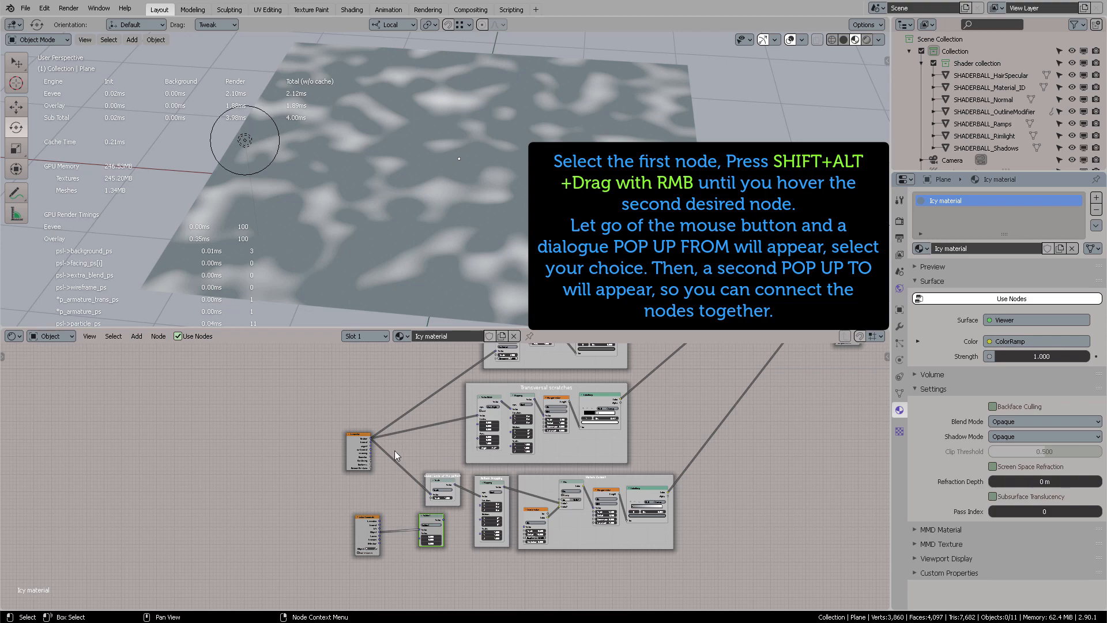
Step: Connect the Geometry node's Incoming output to the Subtract node's second Vector input using Lazy Connect
left_click(358, 442)
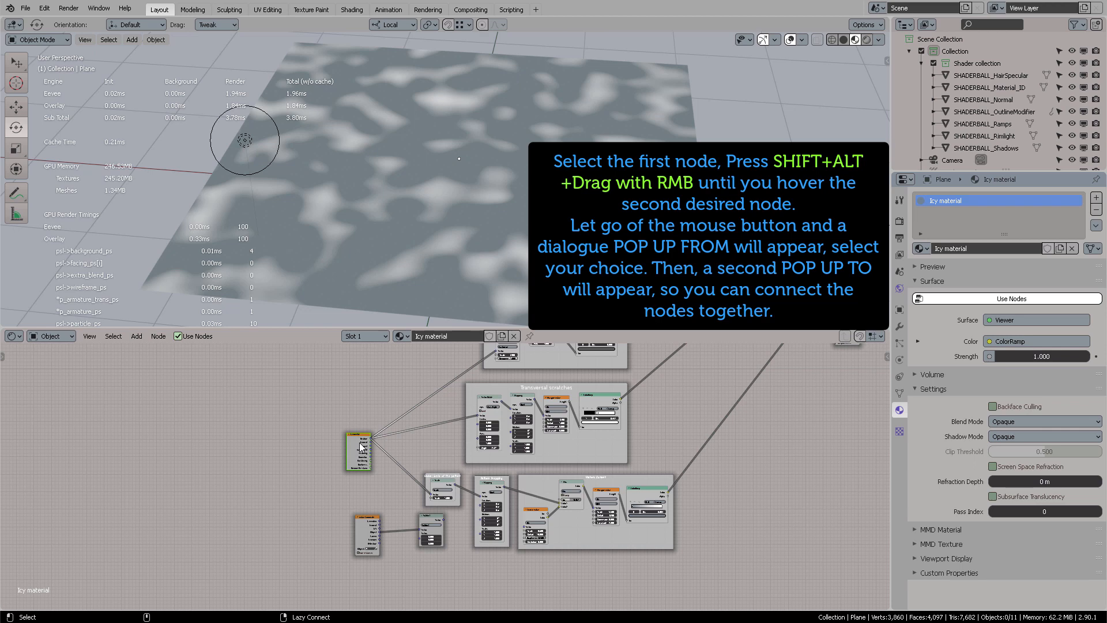
right_click_drag(359, 442, 426, 528, "alt+shift")
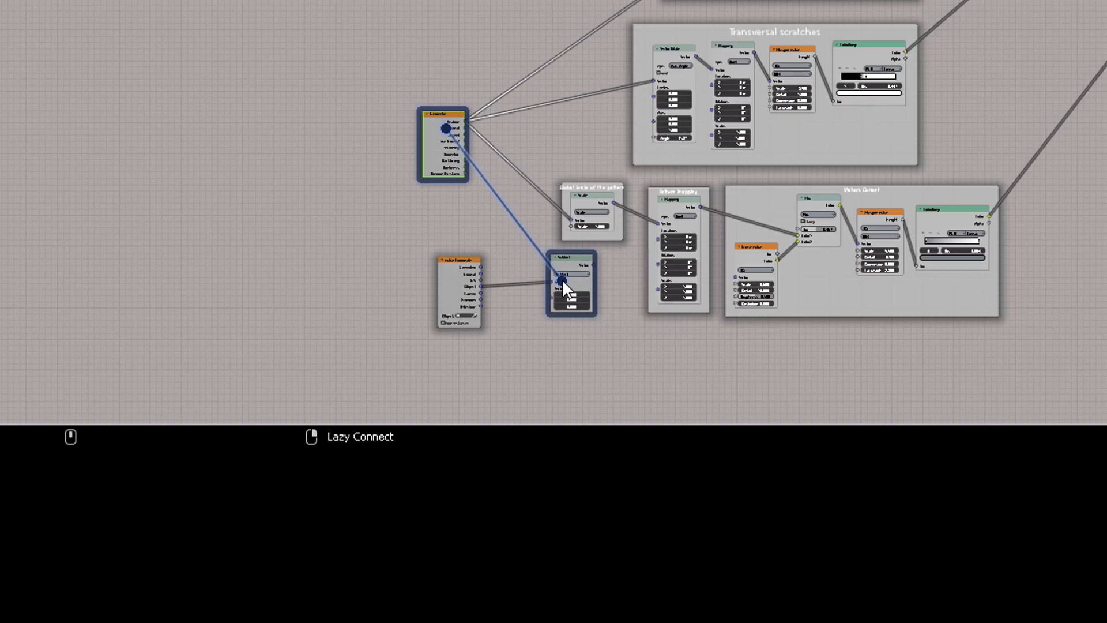
right_click_drag(562, 279, 562, 279, "alt+shift")
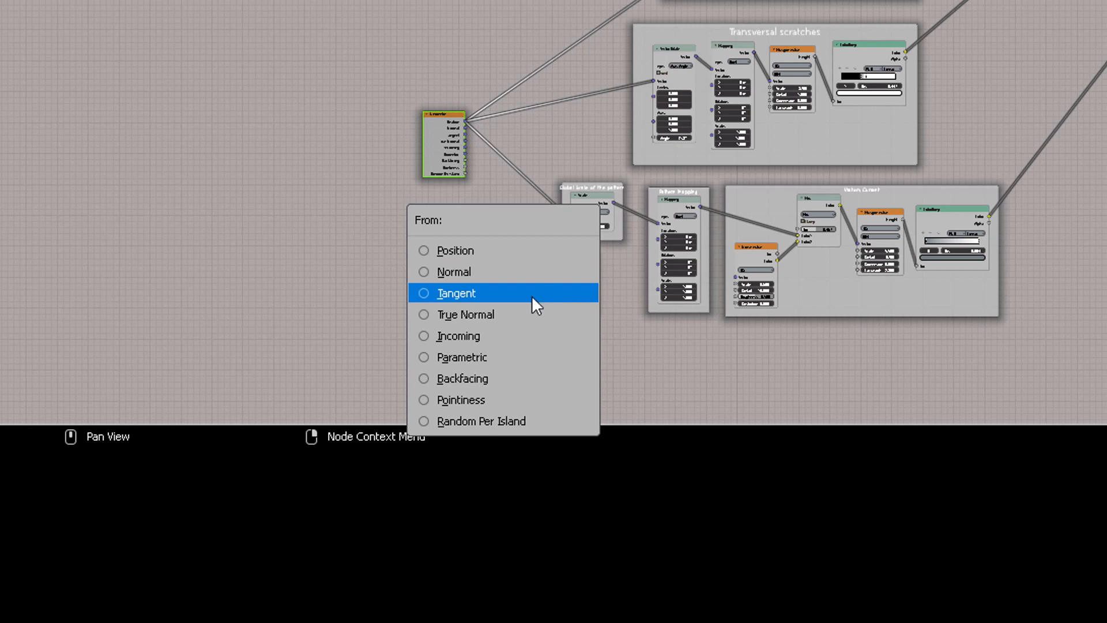
left_click(461, 337)
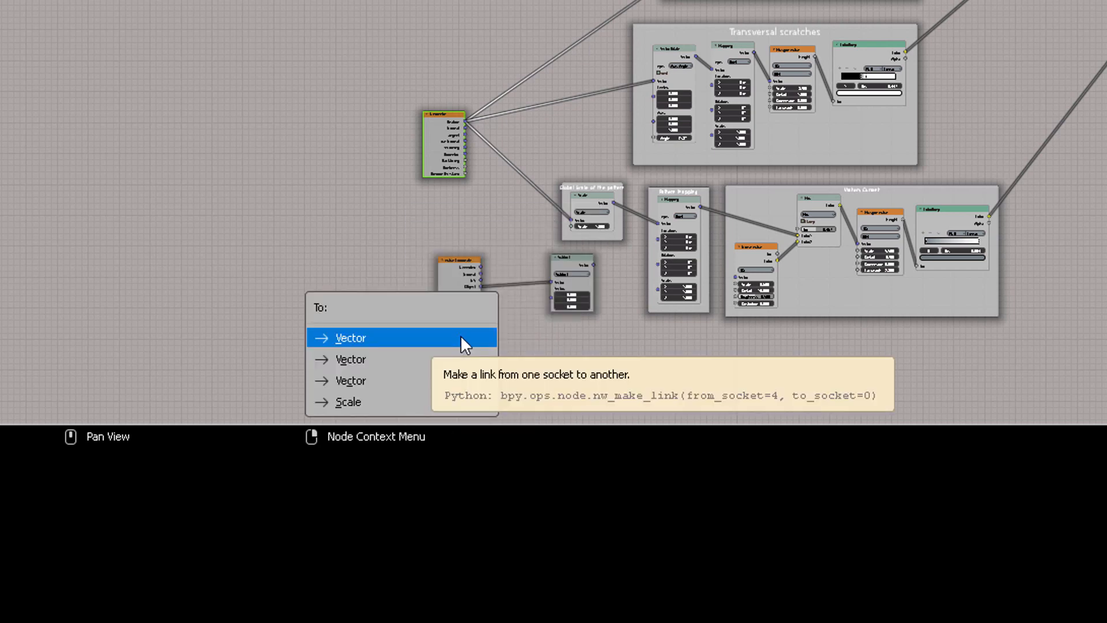
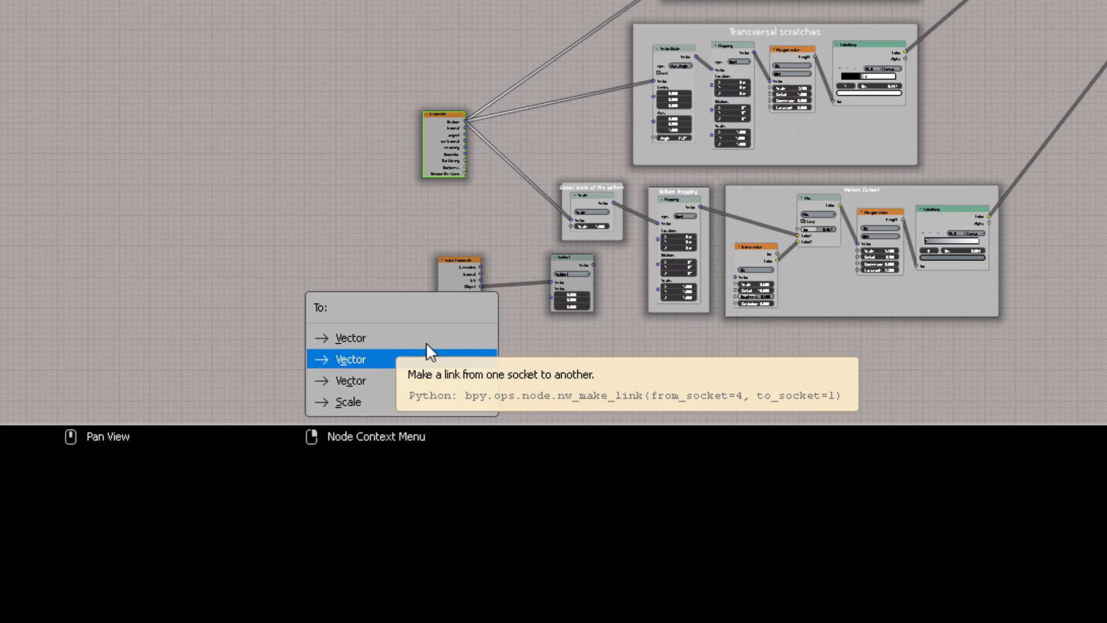
left_click(389, 358)
Step: Connect the Subtract node's Vector output to the Vector input of the Noise Texture in the Watery Current frame
scroll(576, 307, "up", 3)
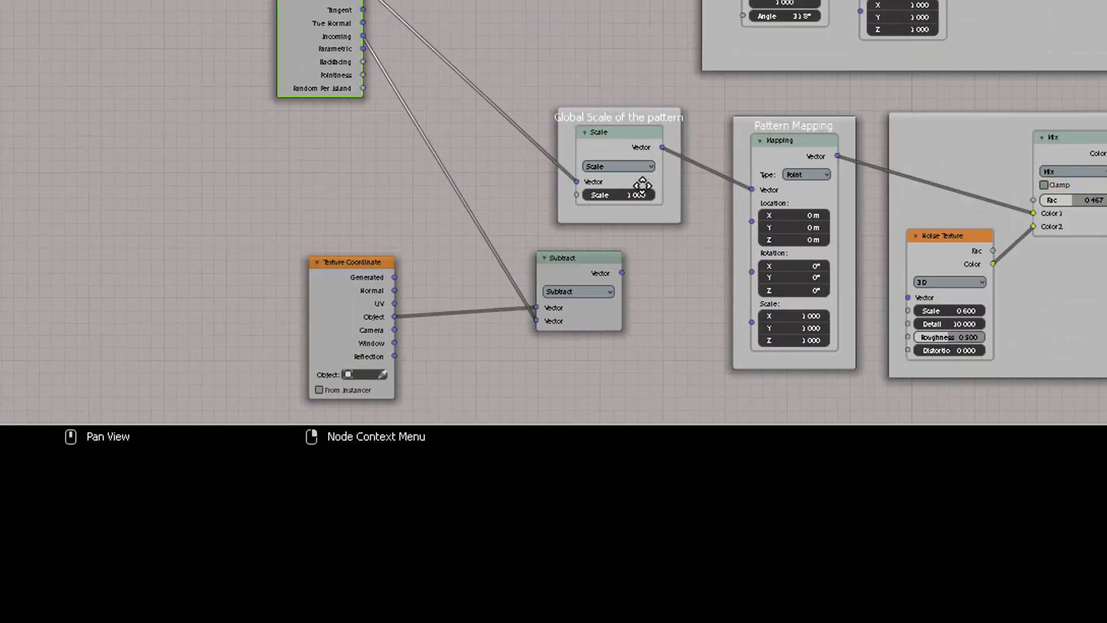
middle_click_drag(642, 186, 669, 135)
scroll(655, 200, "up", 3)
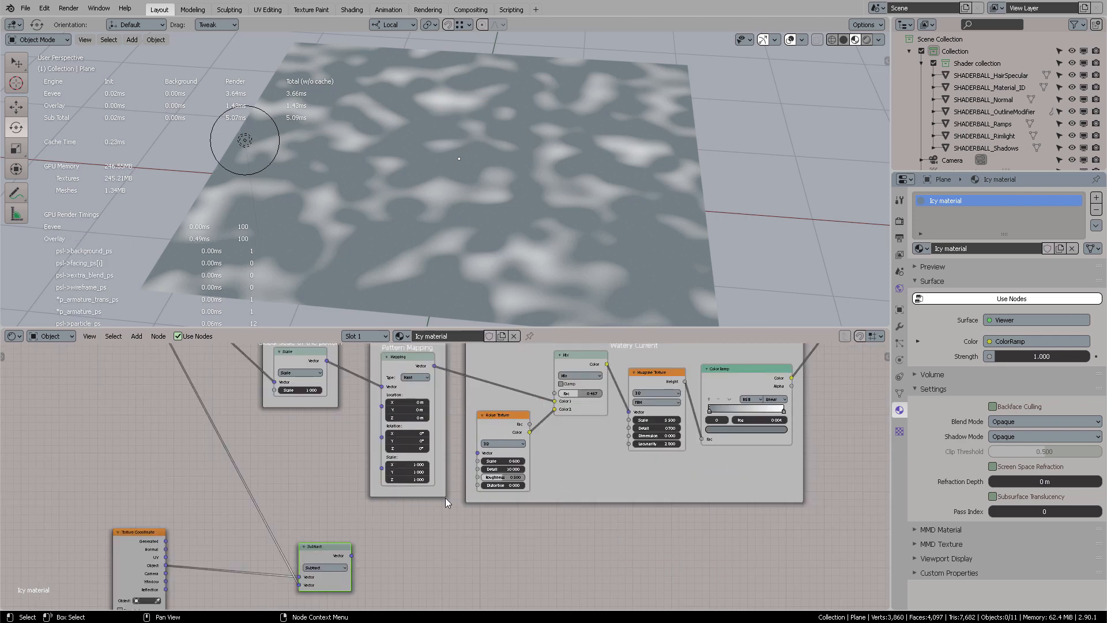
left_click_drag(352, 555, 479, 453)
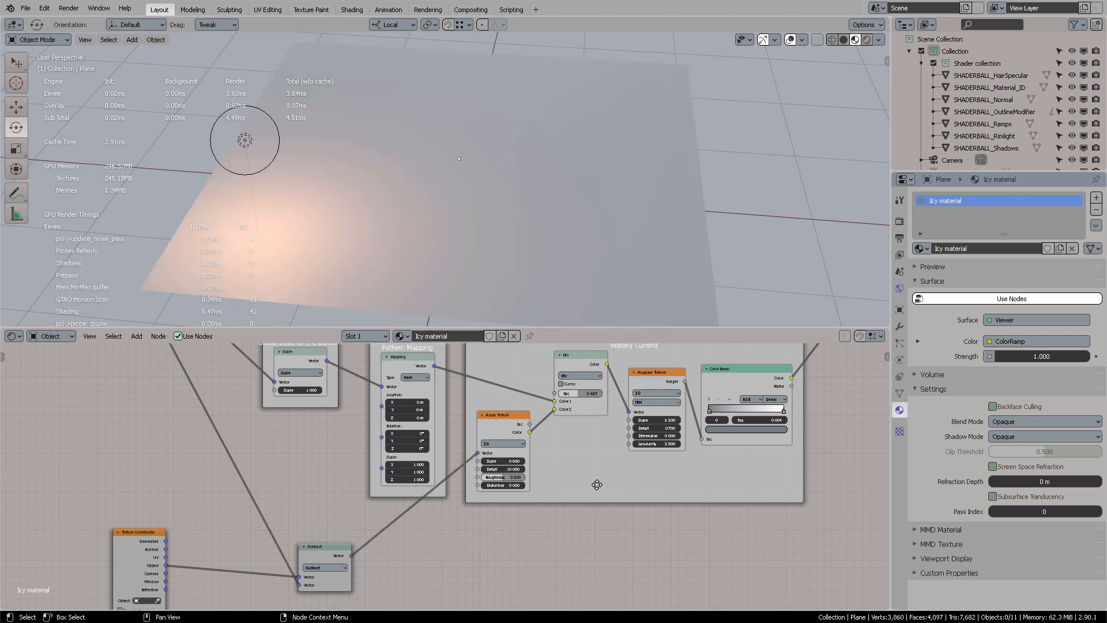
middle_click_drag(590, 492, 578, 514)
middle_click_drag(333, 583, 426, 475)
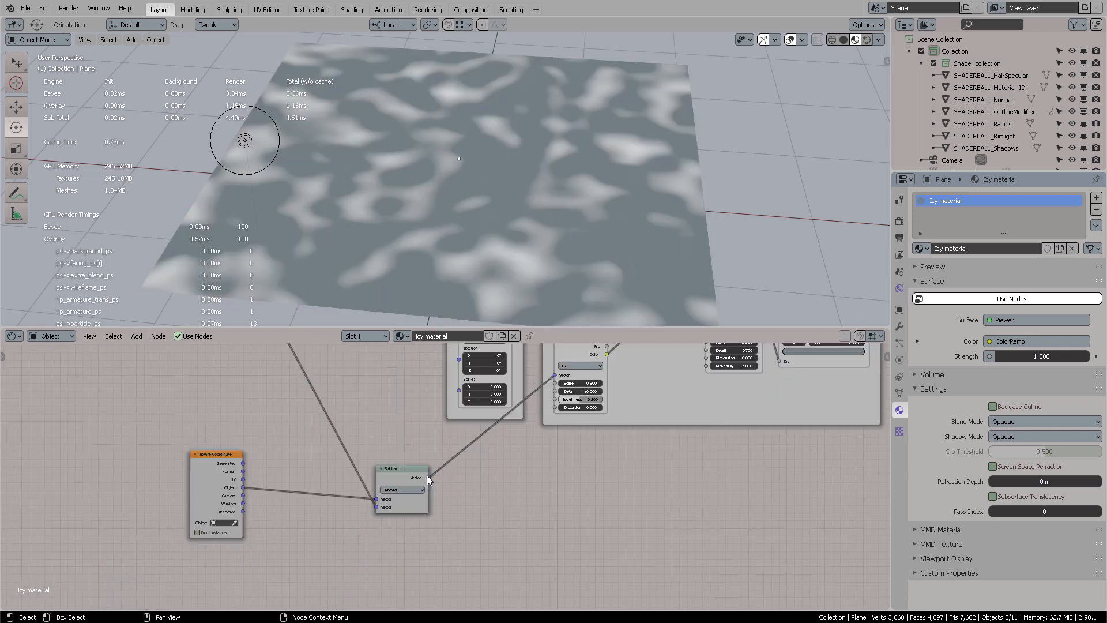
Step: Duplicate the Subtract node, place the copy above the original and set its operation to Scale
middle_click_drag(468, 220, 493, 217)
middle_click_drag(468, 471, 623, 474)
scroll(495, 450, "up", 3)
mouse_move(490, 444)
middle_mouse_down()
mouse_move(503, 465)
mouse_move(534, 448)
mouse_move(491, 448)
middle_mouse_up()
mouse_move(584, 484)
left_mouse_down()
mouse_move(567, 505)
mouse_move(596, 497)
left_mouse_up()
key("shift+d")
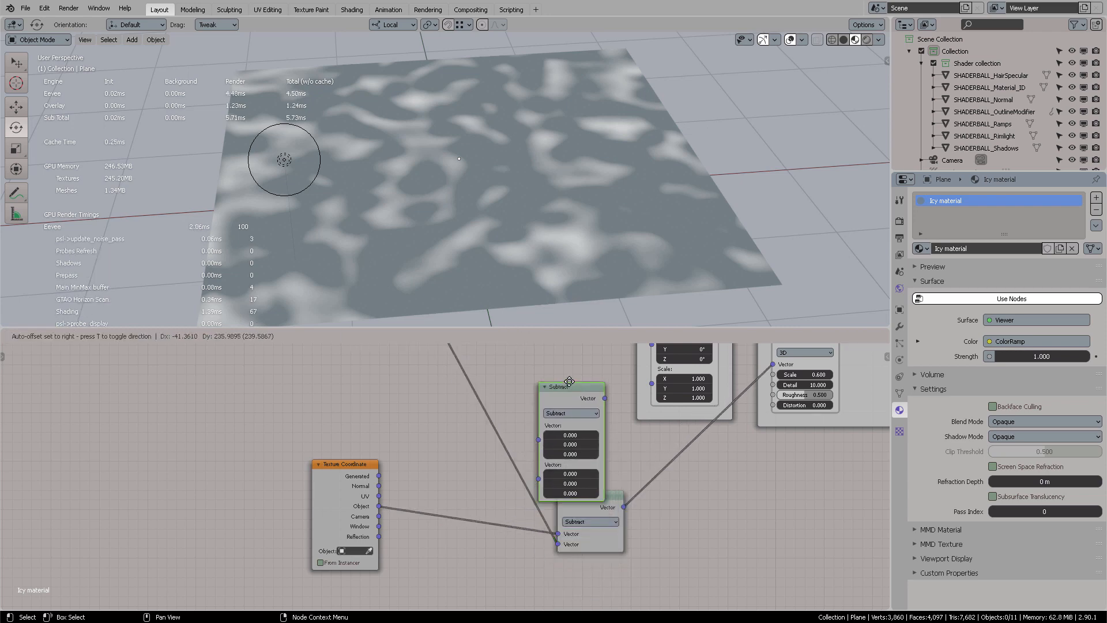
left_click(559, 362)
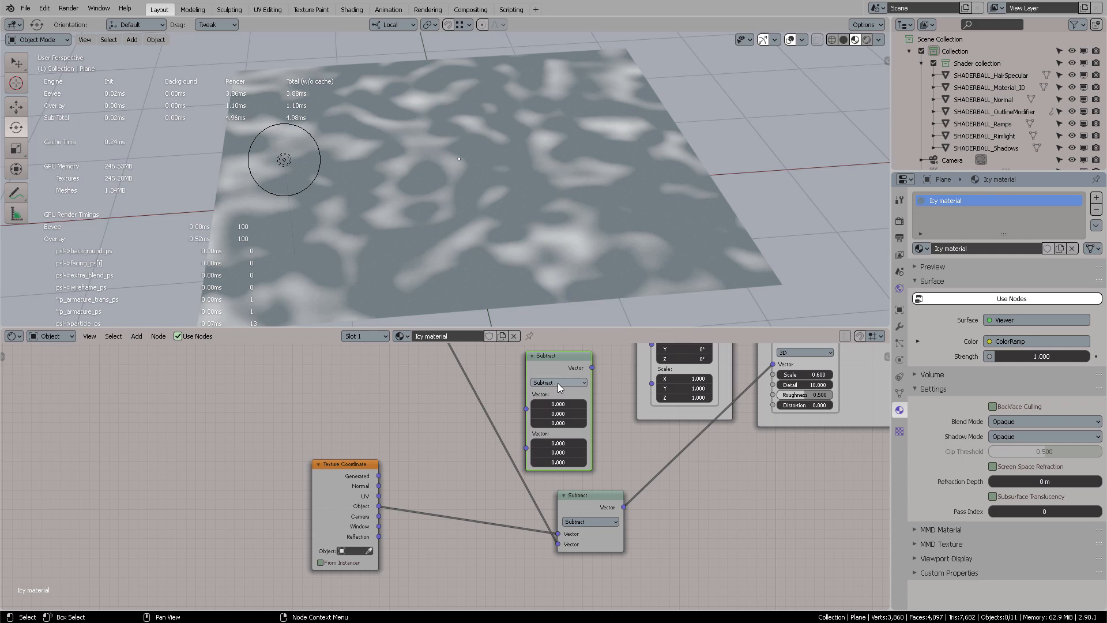
left_click(558, 383)
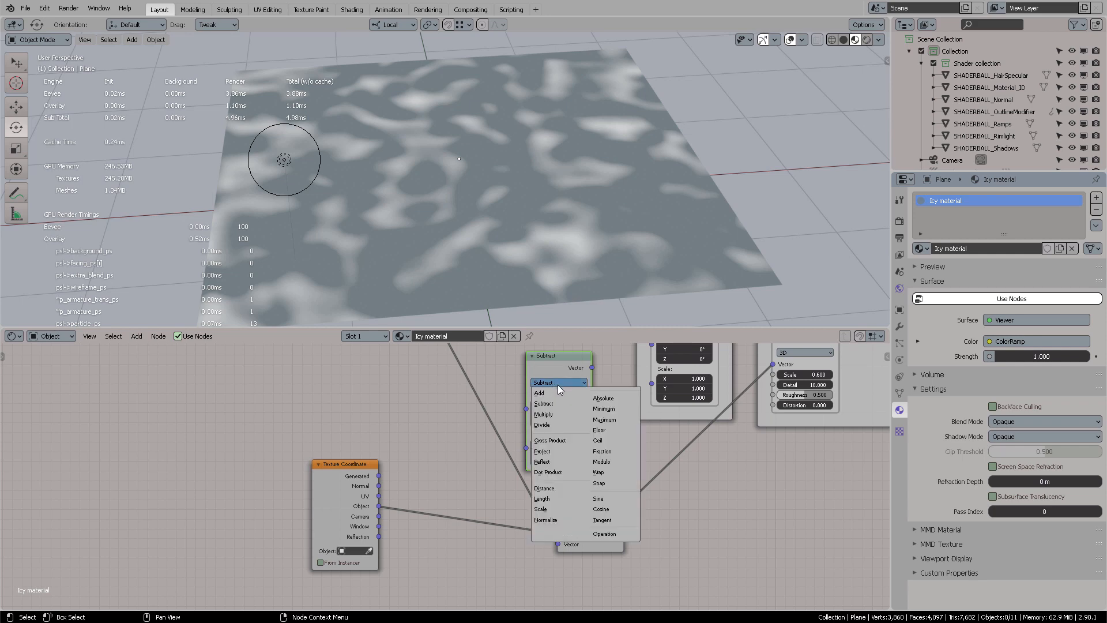
left_click(553, 509)
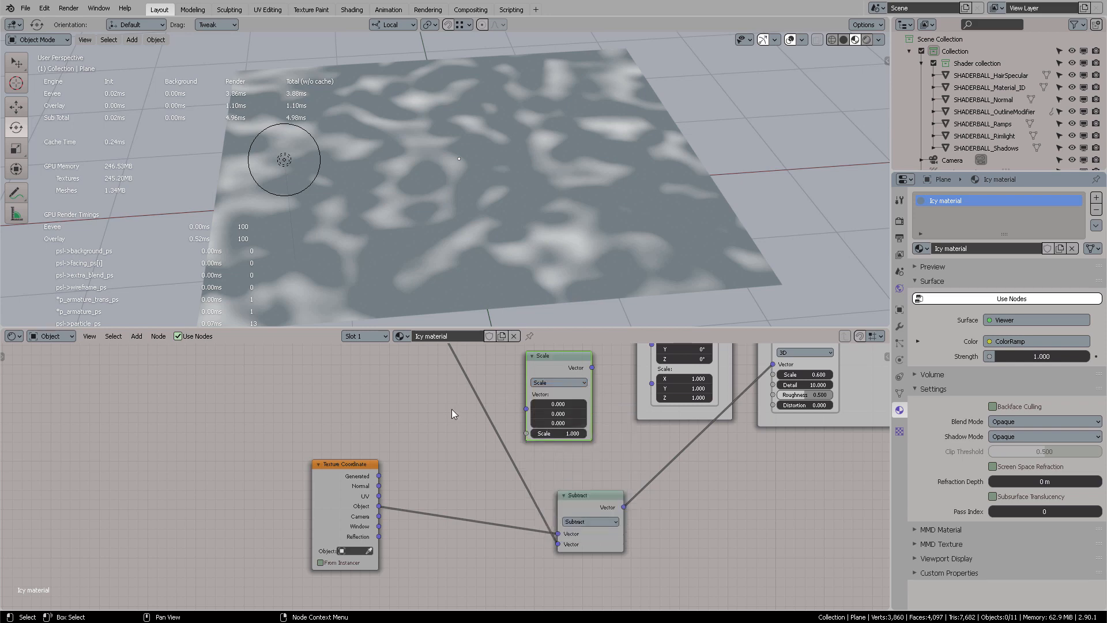
key("shift+a")
left_click(380, 386)
type("math")
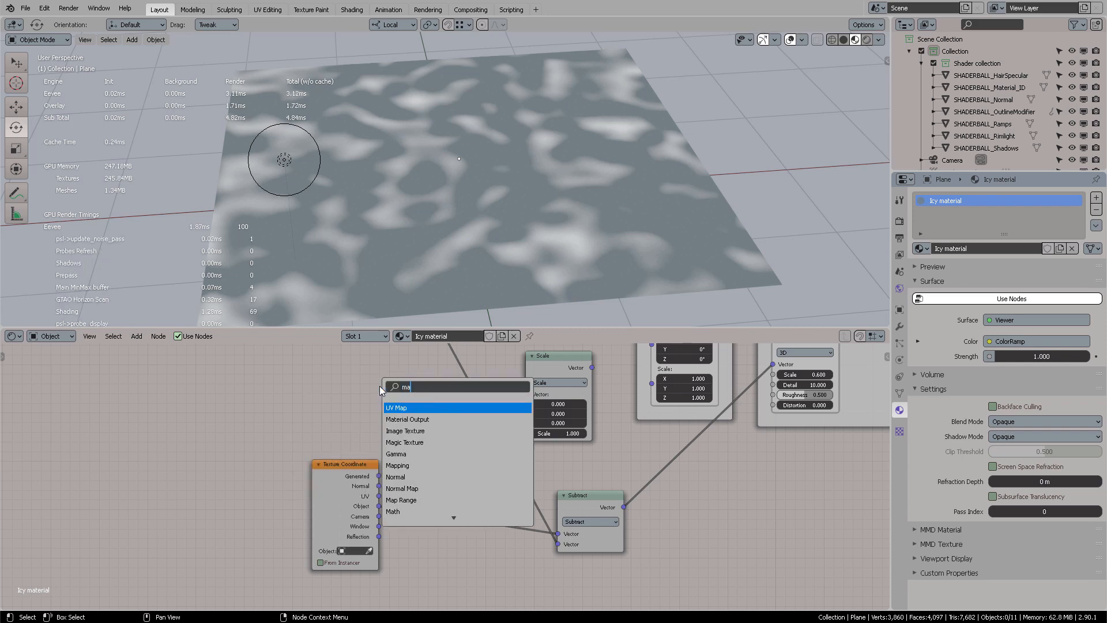
key("Return")
left_click(387, 372)
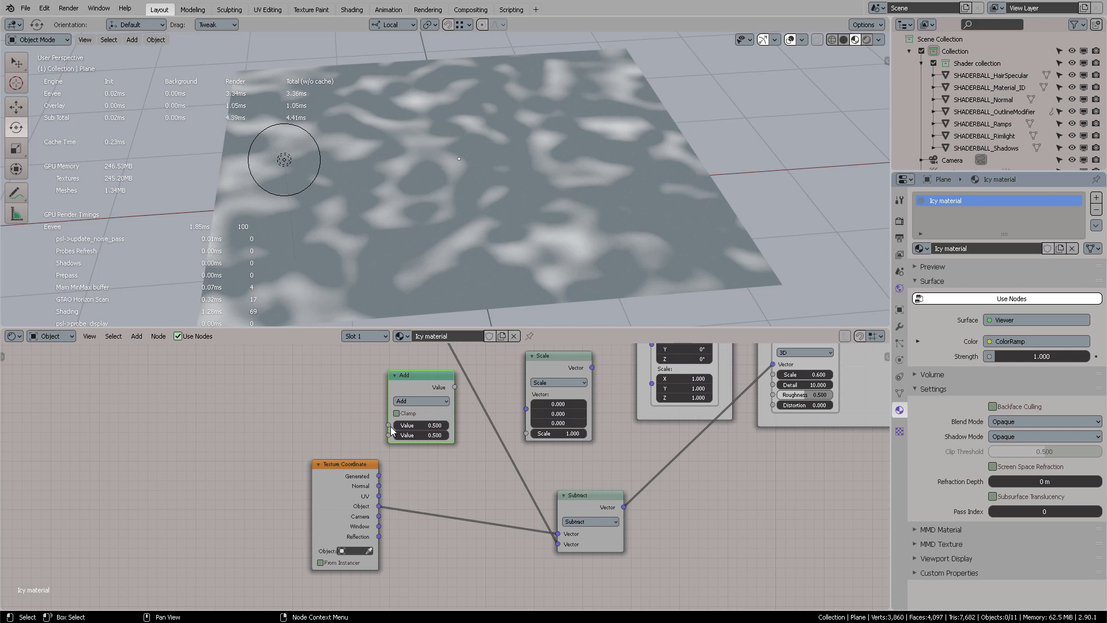
left_click_drag(573, 368, 573, 372)
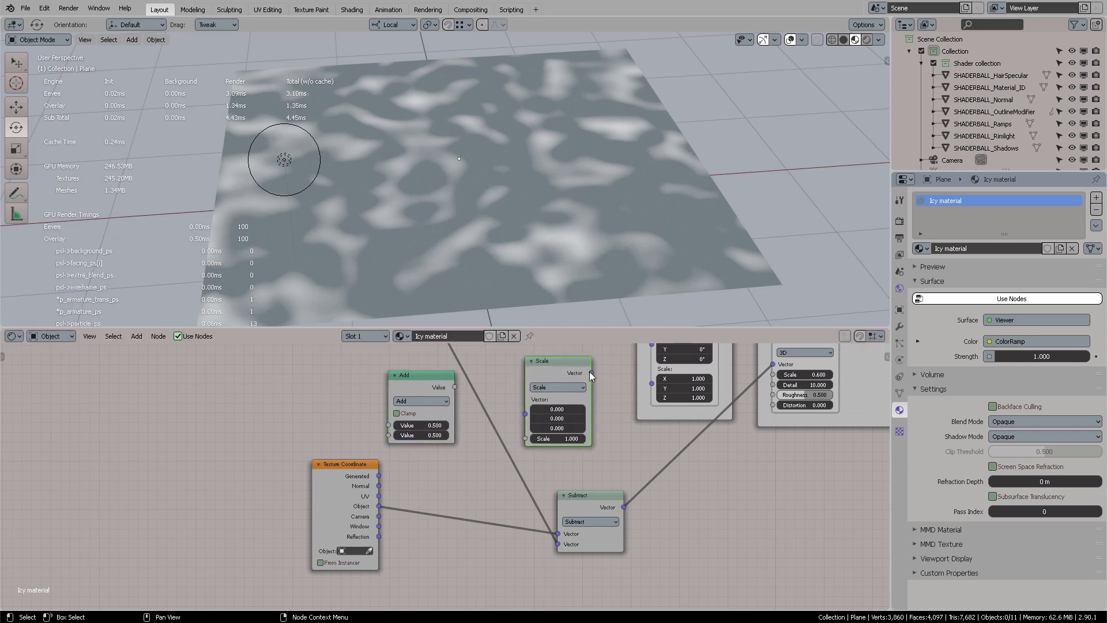
middle_click_drag(593, 372, 546, 423)
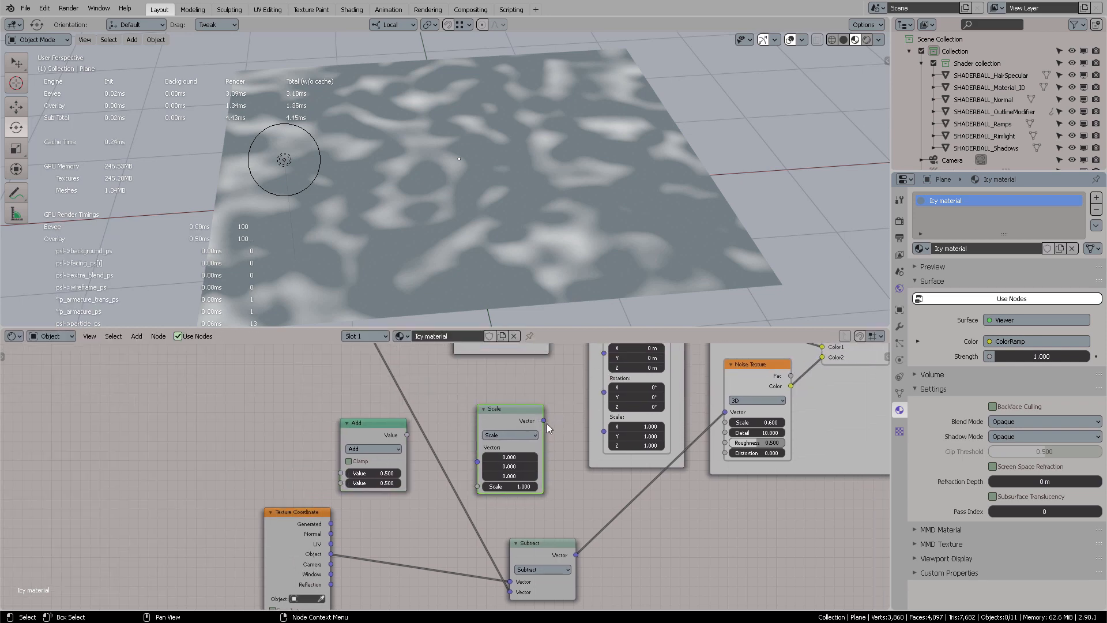
left_click(348, 438)
key("x")
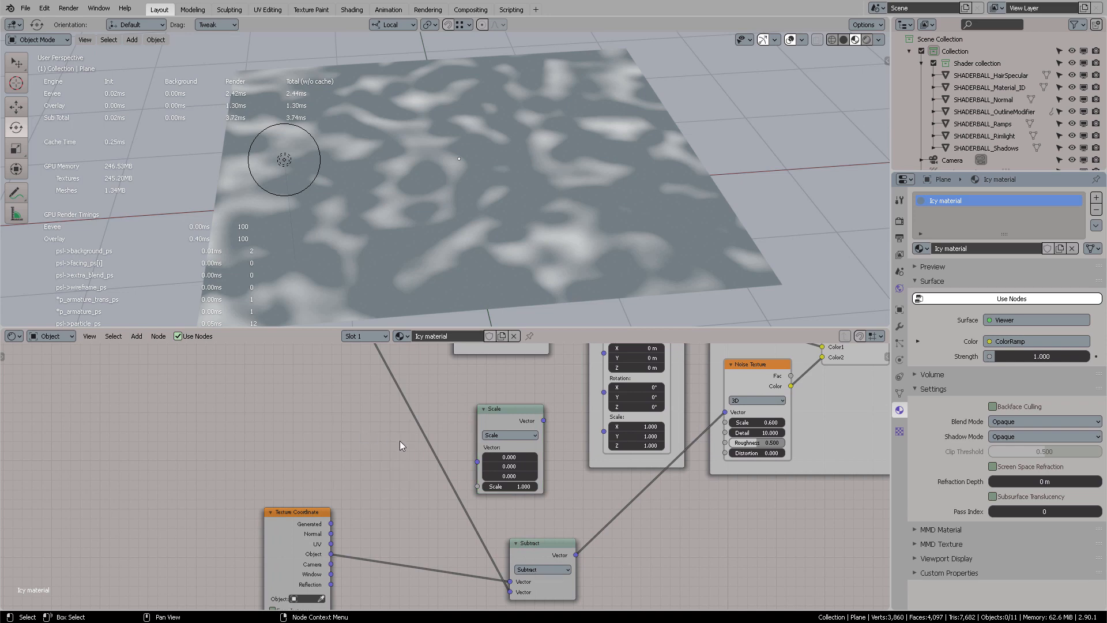
Step: Insert the new Scale node into the link between the Geometry node's Incoming output and the Subtract node
middle_click_drag(399, 440, 414, 396)
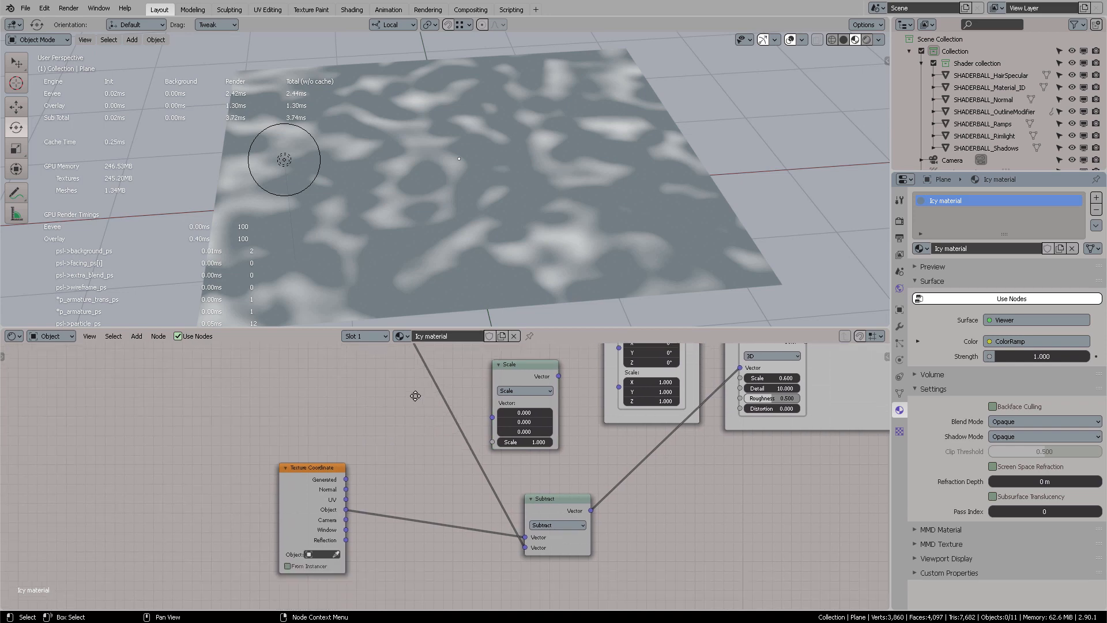
left_click(532, 375)
scroll(472, 407, "down", 3)
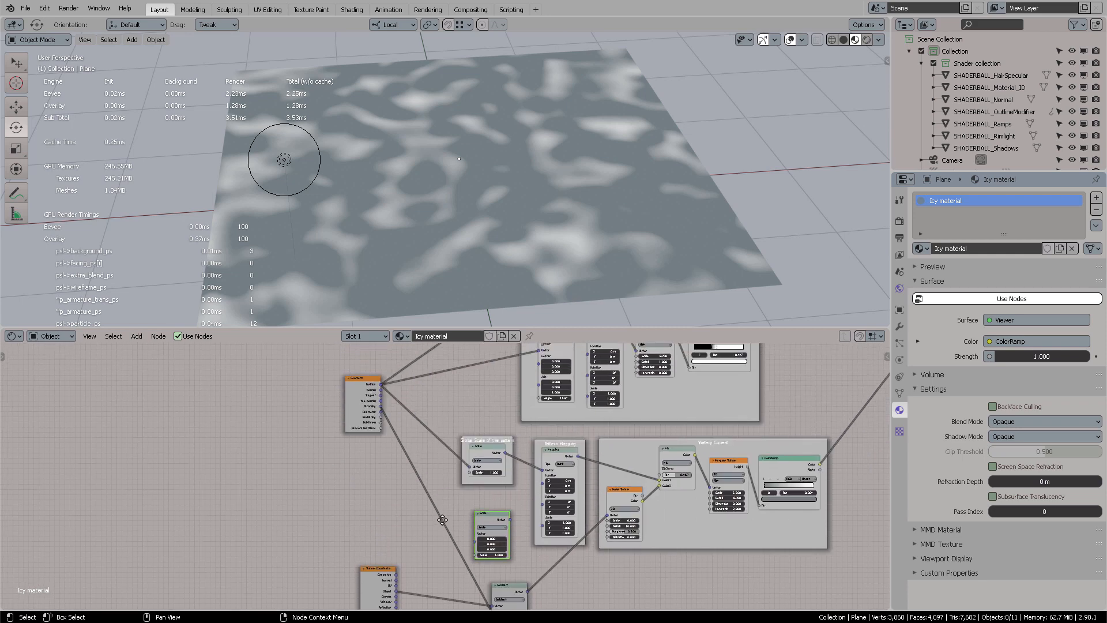
middle_click_drag(397, 409, 385, 385)
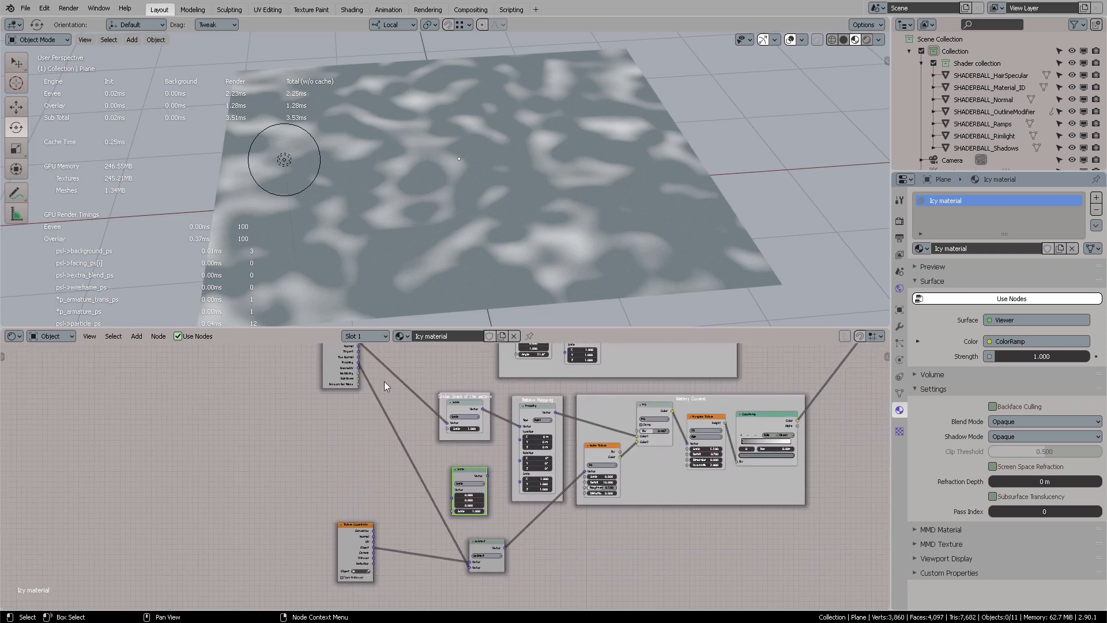
scroll(412, 436, "up", 3)
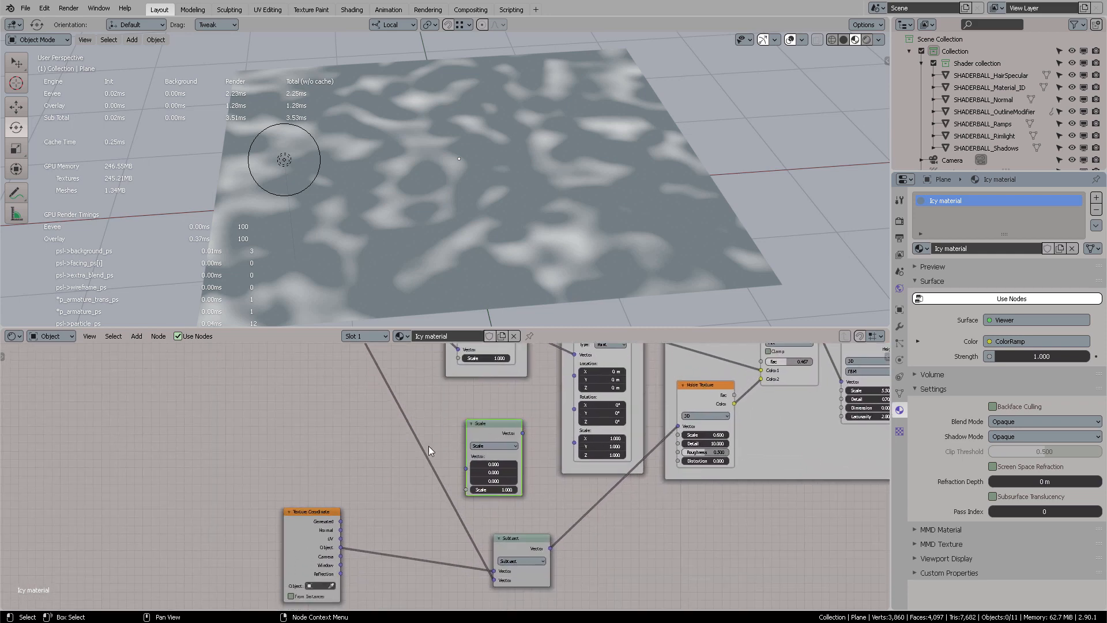
left_click_drag(468, 413, 407, 423)
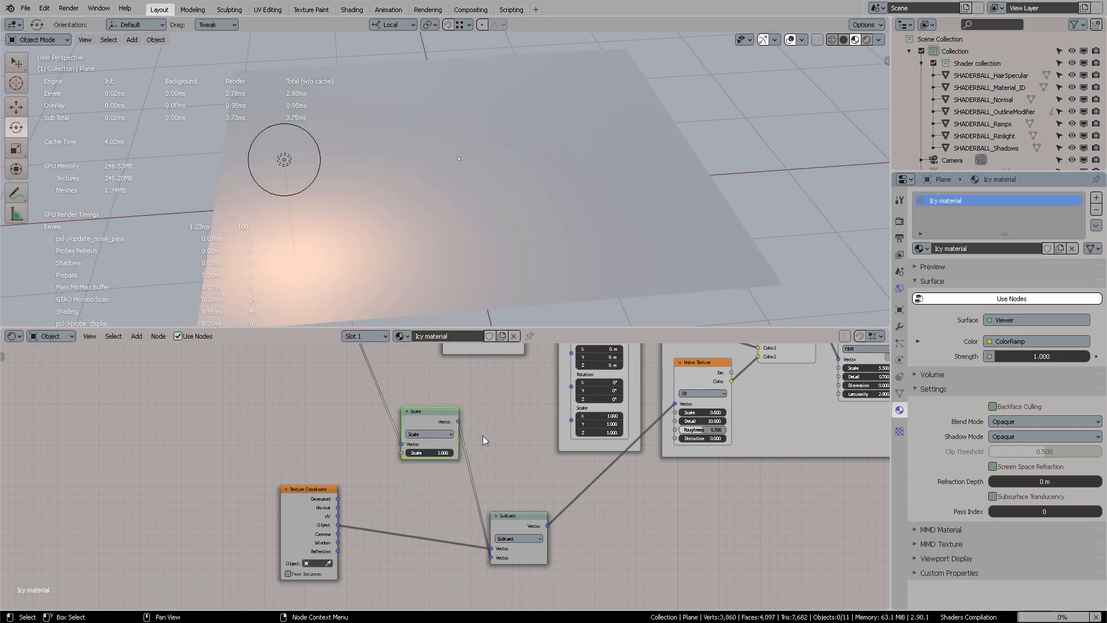
middle_click_drag(482, 435, 514, 437)
Step: Set the Scale value of the node scaling the Incoming vector to -1
scroll(520, 423, "up", 2)
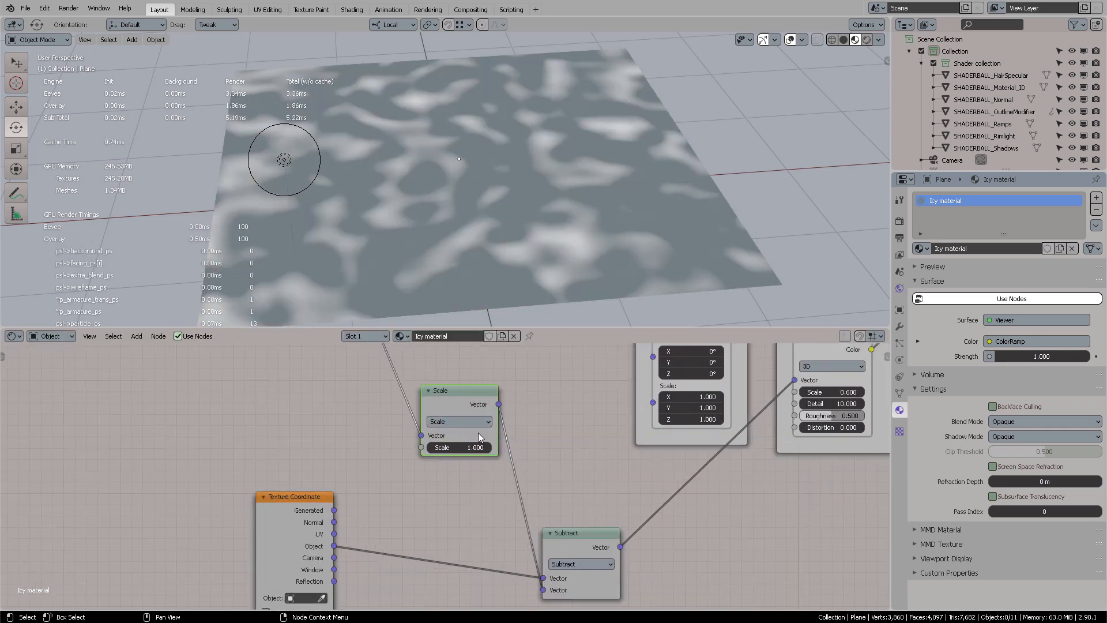
left_click(469, 447)
type("-1")
key("Return")
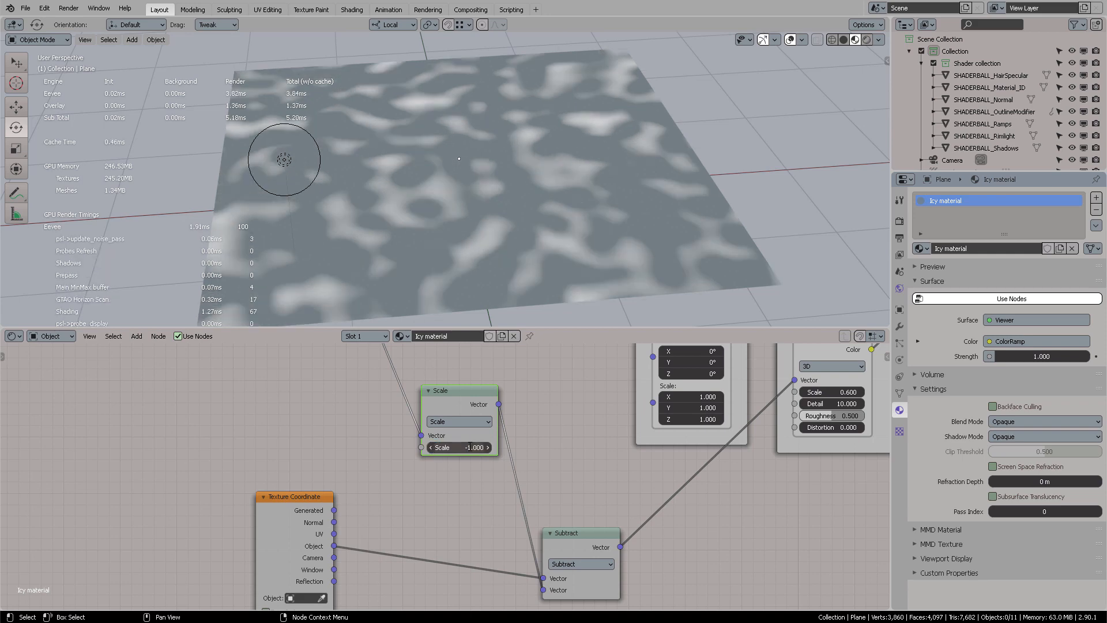
Step: Duplicate the Scale node and insert the copy between the Texture Coordinate's Object output and the Subtract node
scroll(473, 462, "down", 1, "shift")
key("shift+d")
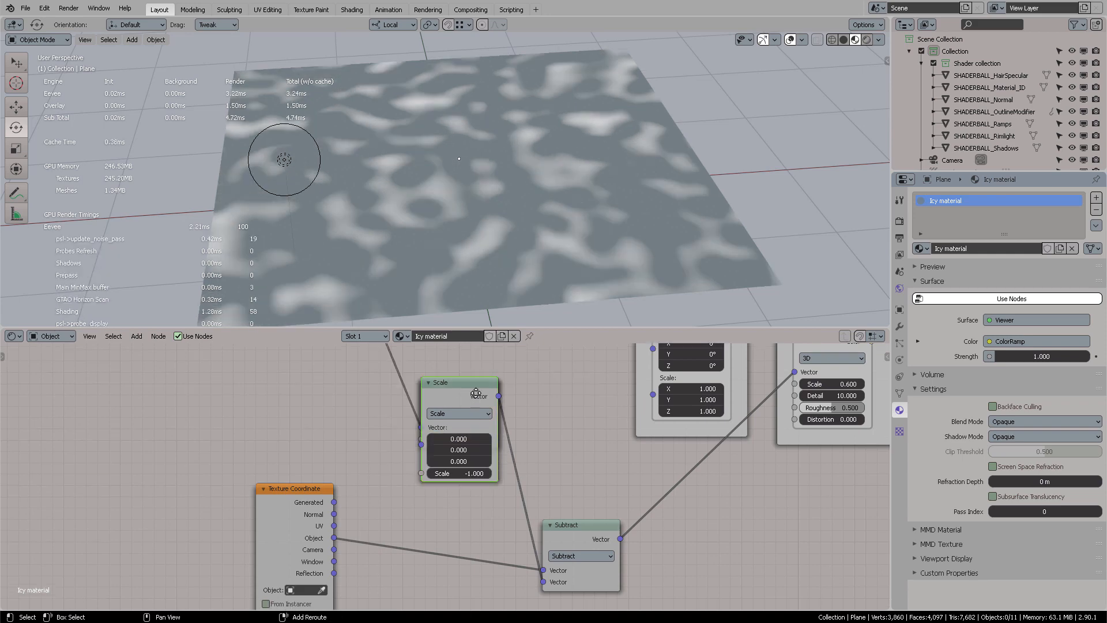
left_click(480, 527)
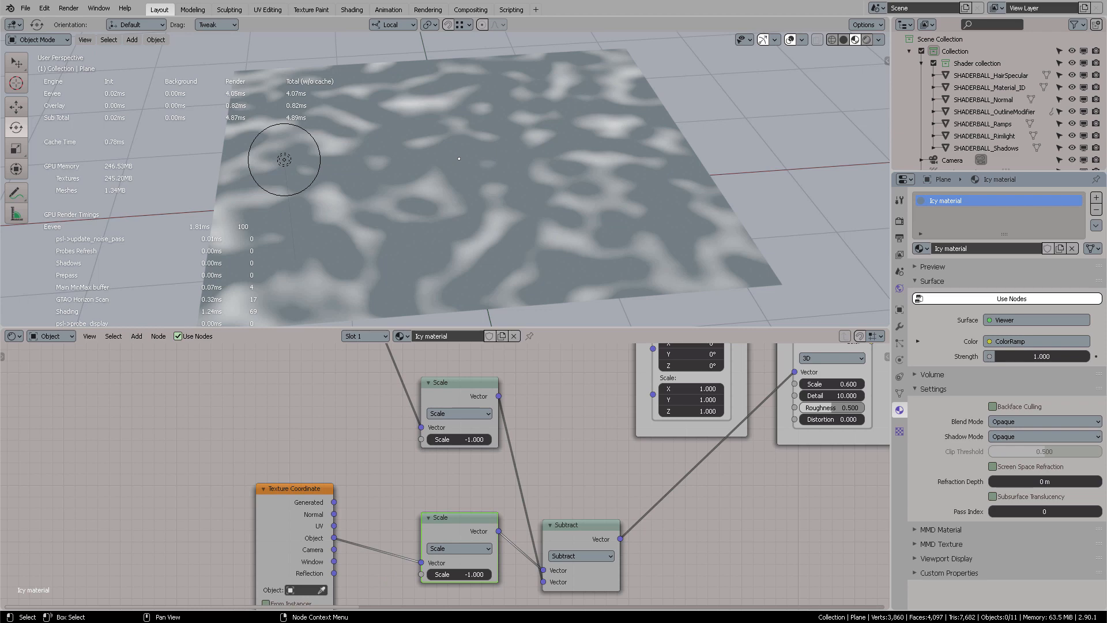
Step: Set the Scale value of the node scaling the Texture Coordinate's Object vector to 4.8 and check the parallax on the plane
left_click(465, 574)
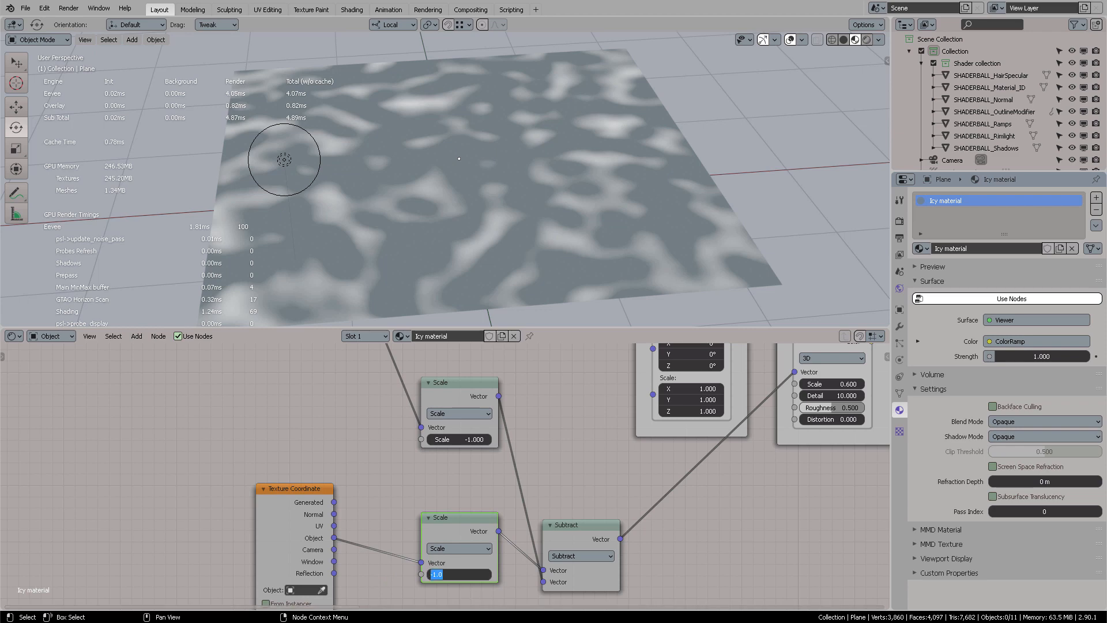
type("4.8")
key("Return")
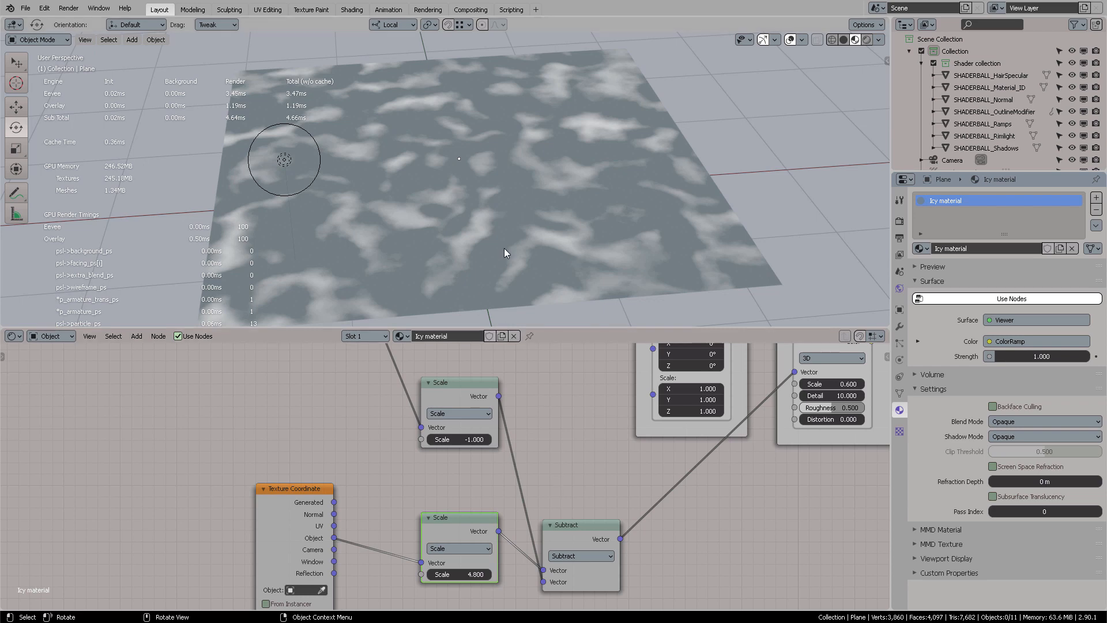
middle_click_drag(494, 201, 320, 205)
Step: Switch to the browser, like the YouTube video on procedural vector displacement, and return to Blender
key("alt+Tab")
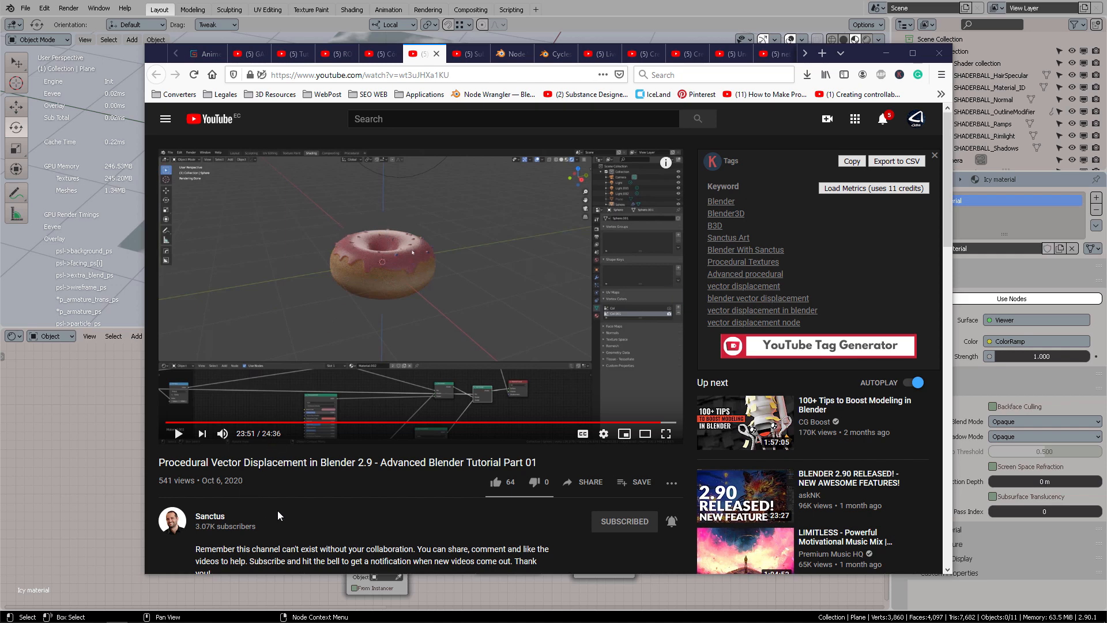
scroll(278, 510, "down", 1)
scroll(358, 472, "up", 1)
left_click(512, 476)
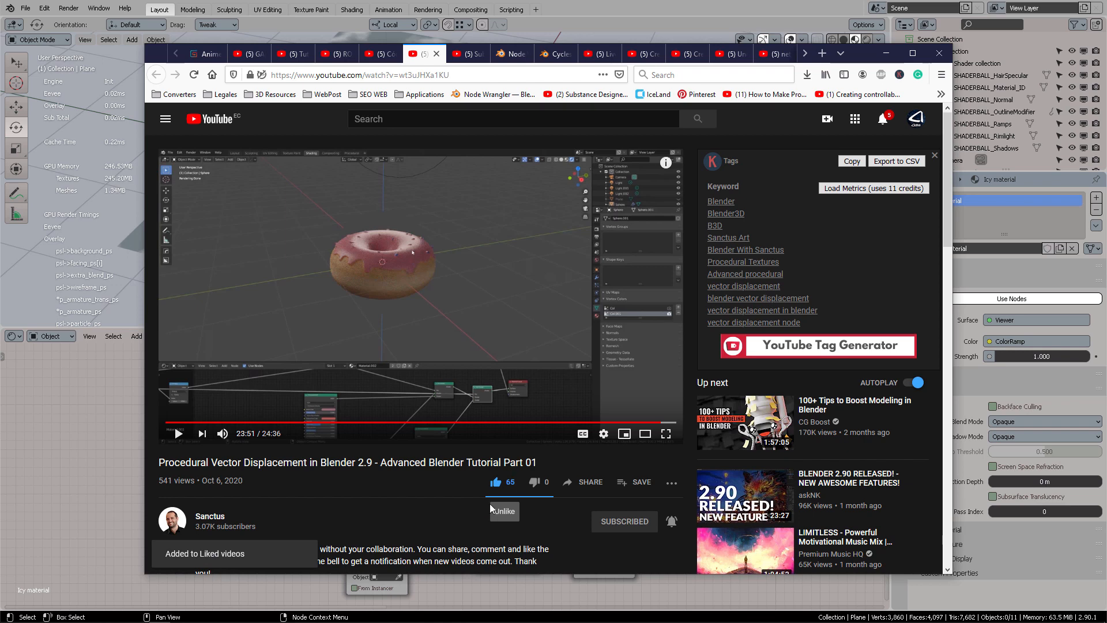
left_click(652, 24)
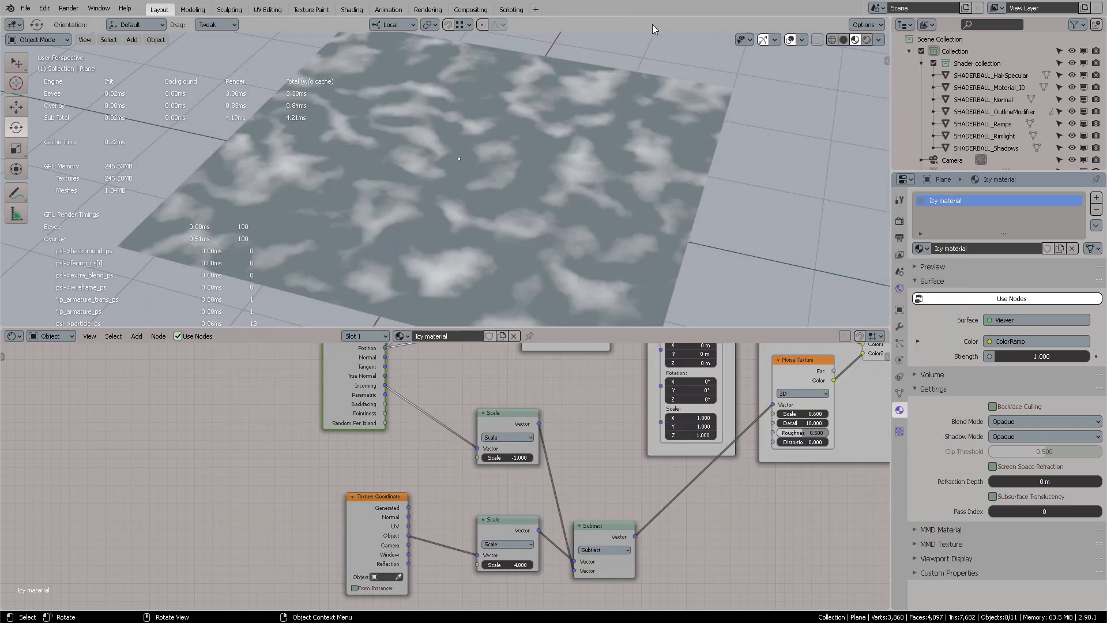
Step: Tidy the parallax nodes by shifting the Geometry node down slightly and moving the Subtract node clear of the lower Scale node
middle_click_drag(492, 396, 561, 417)
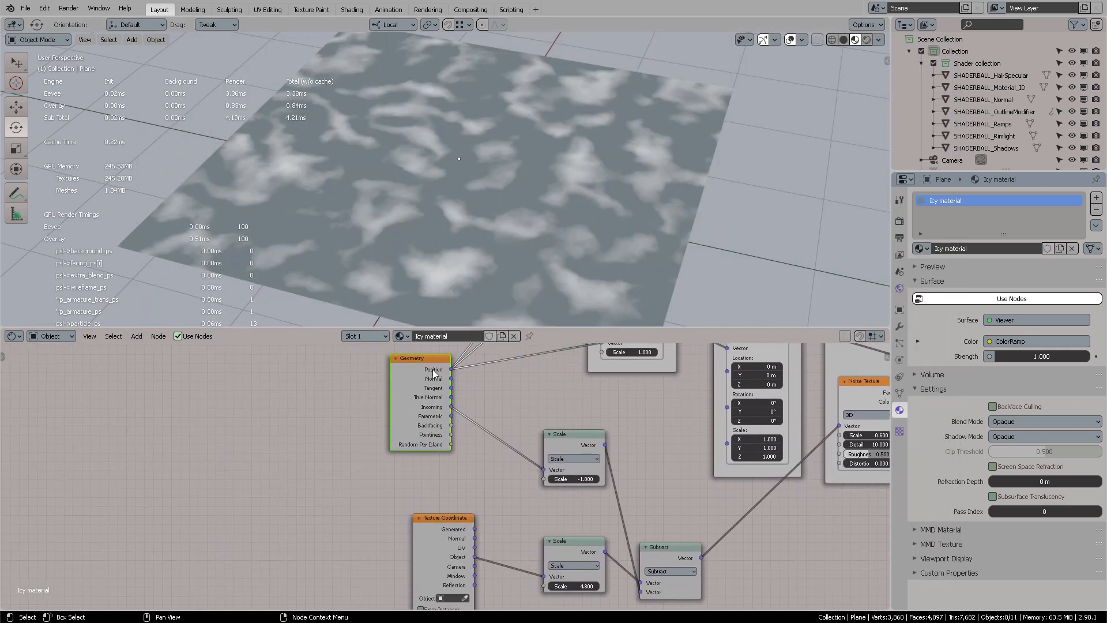
left_click_drag(433, 373, 447, 389)
middle_click_drag(474, 422, 462, 410)
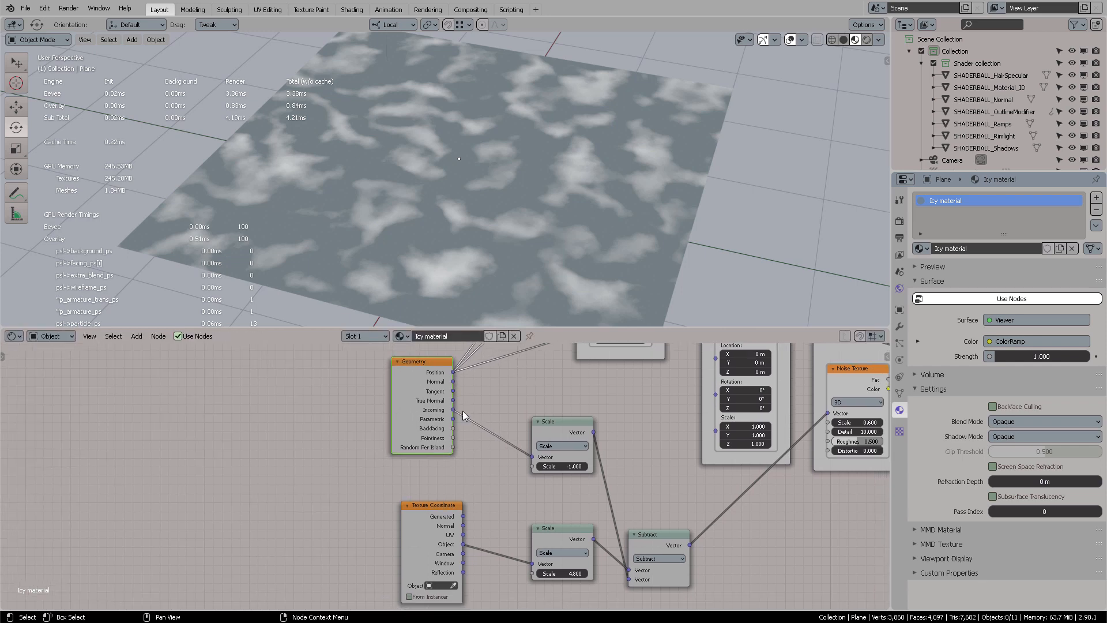
middle_click_drag(531, 385, 491, 374)
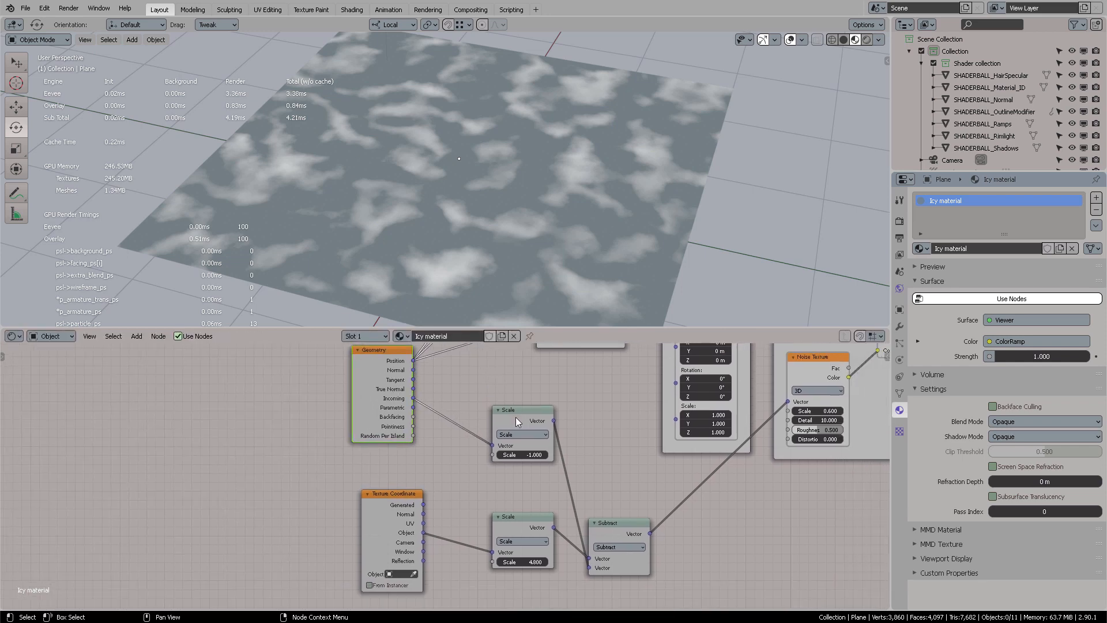
left_click_drag(515, 417, 515, 422)
left_click_drag(607, 522, 626, 508)
middle_click_drag(614, 503, 587, 441)
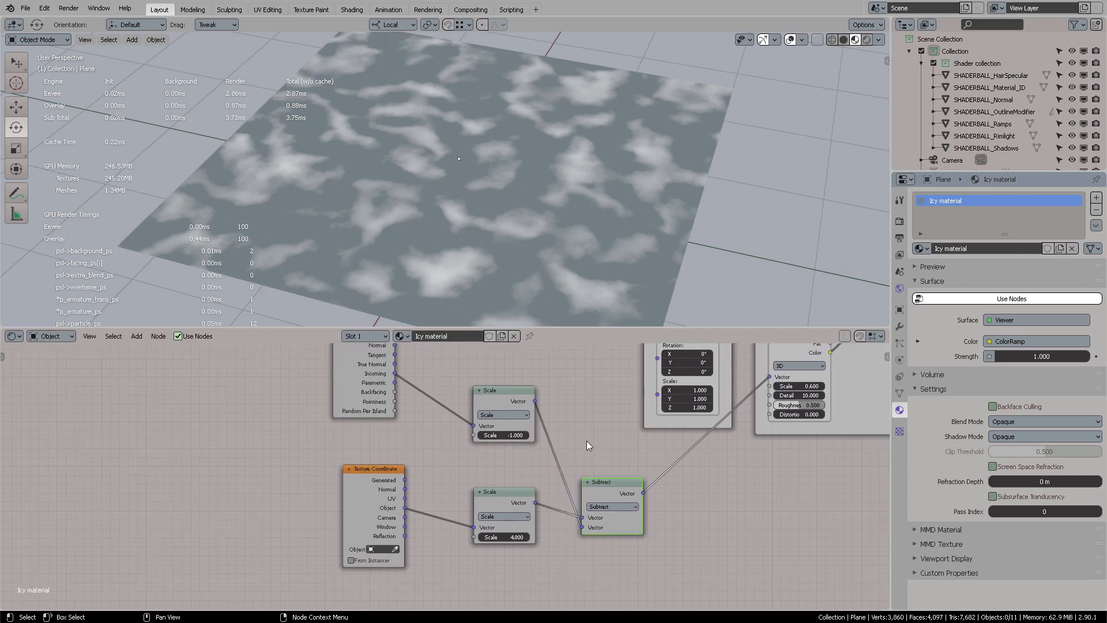
Step: Try a Scale value of 2.7 on the node scaling the Object vector, inspect the plane from another angle, and undo the change
middle_click_drag(501, 196, 482, 174)
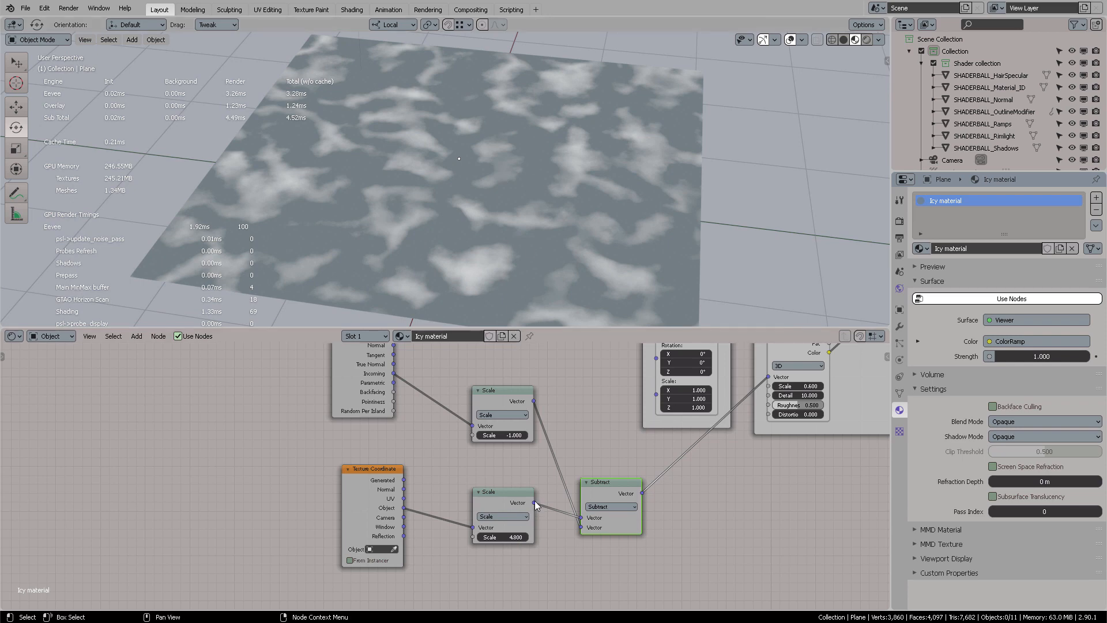
scroll(534, 490, "up", 2)
left_click_drag(483, 476, 471, 482)
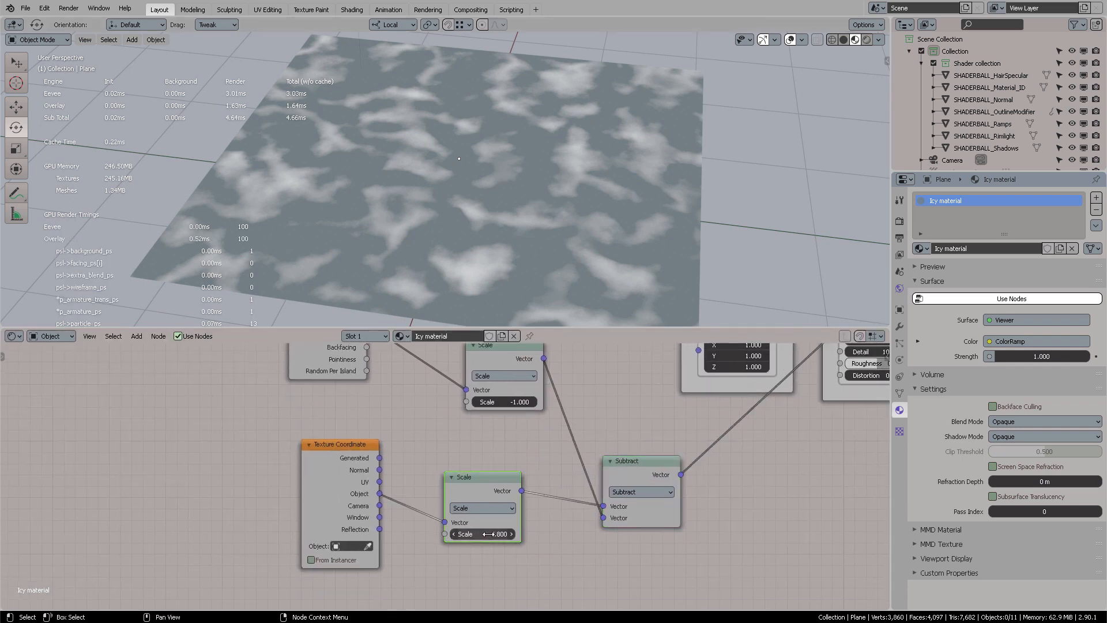
left_click_drag(483, 534, 466, 534)
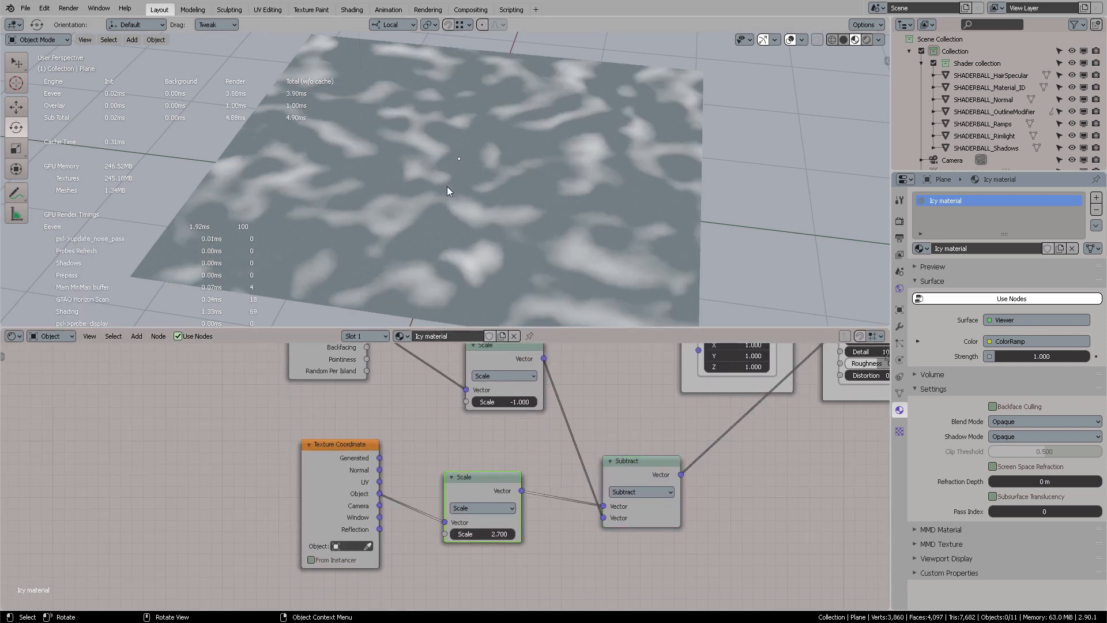
mouse_move(447, 186)
middle_mouse_down()
mouse_move(531, 181)
mouse_move(461, 185)
middle_mouse_up()
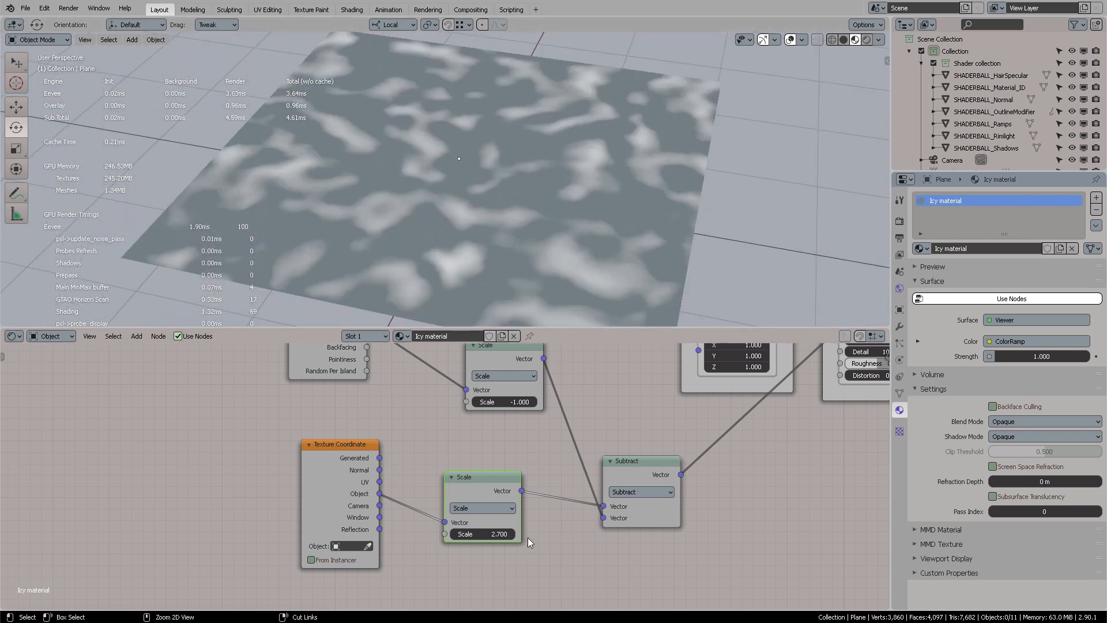
key("ctrl+z")
Step: Arrange the two Scale nodes one above the other between the Texture Coordinate and Subtract nodes
middle_click_drag(529, 445, 495, 473)
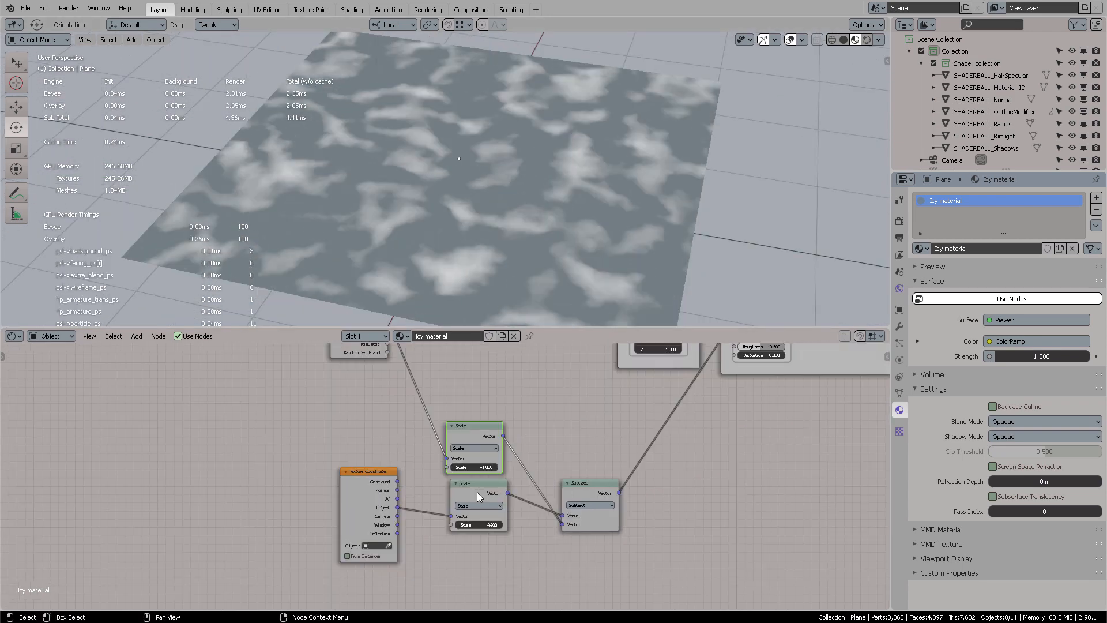
left_click_drag(476, 492, 469, 517)
left_click(543, 439)
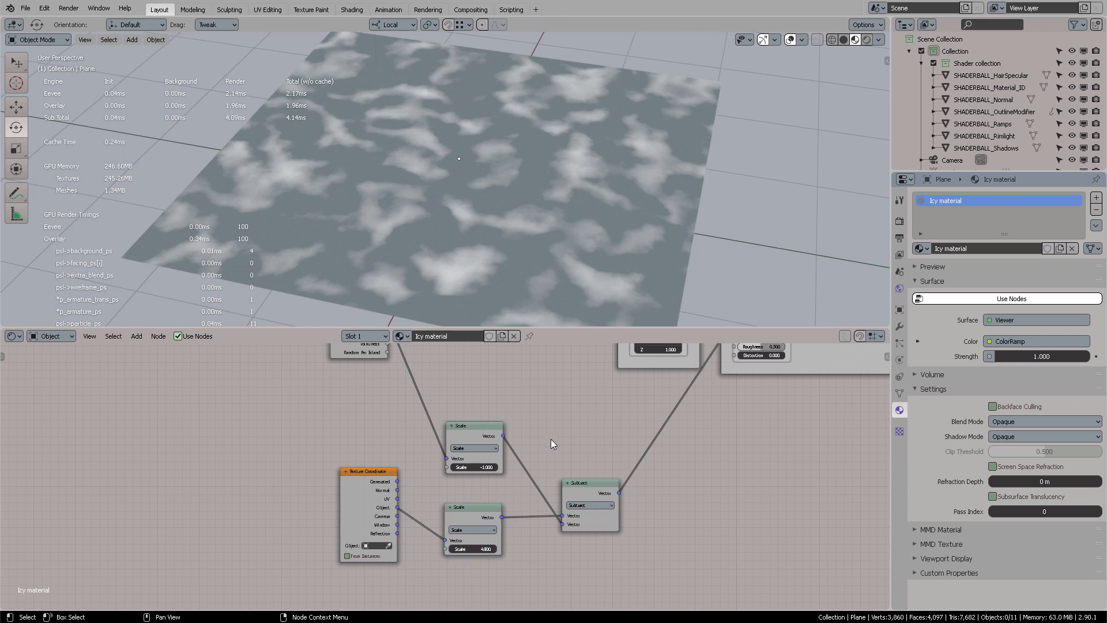
middle_click_drag(551, 438, 554, 420)
Step: Frame the Texture Coordinate, both Scale nodes and the Subtract node together, labelling the frame "Basic 2D Parallax"
left_click(386, 476)
left_click(375, 405)
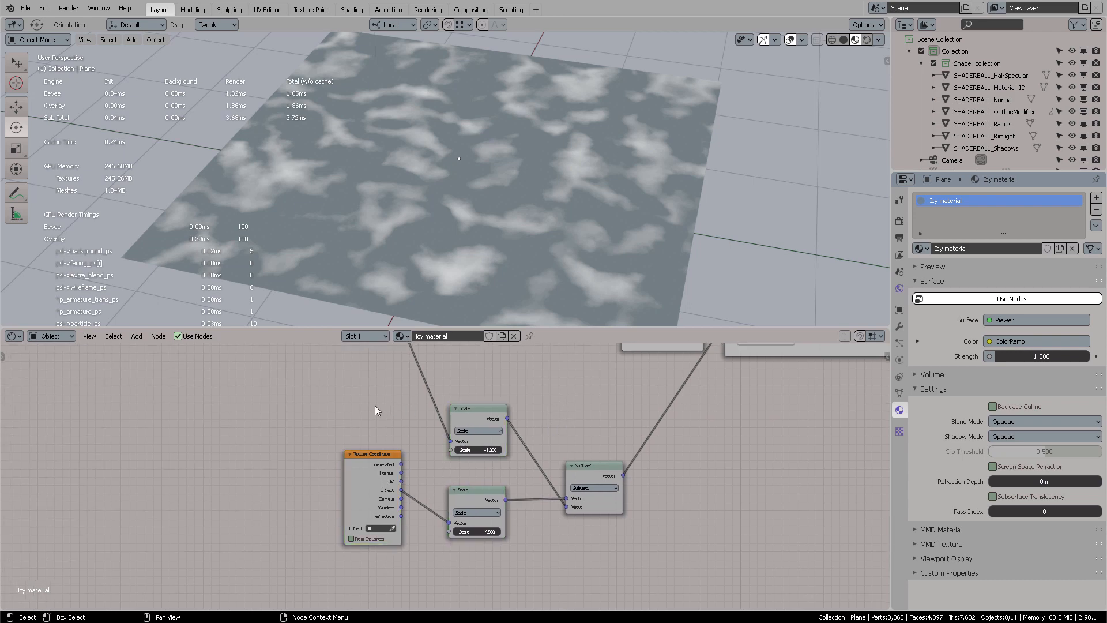
key("b")
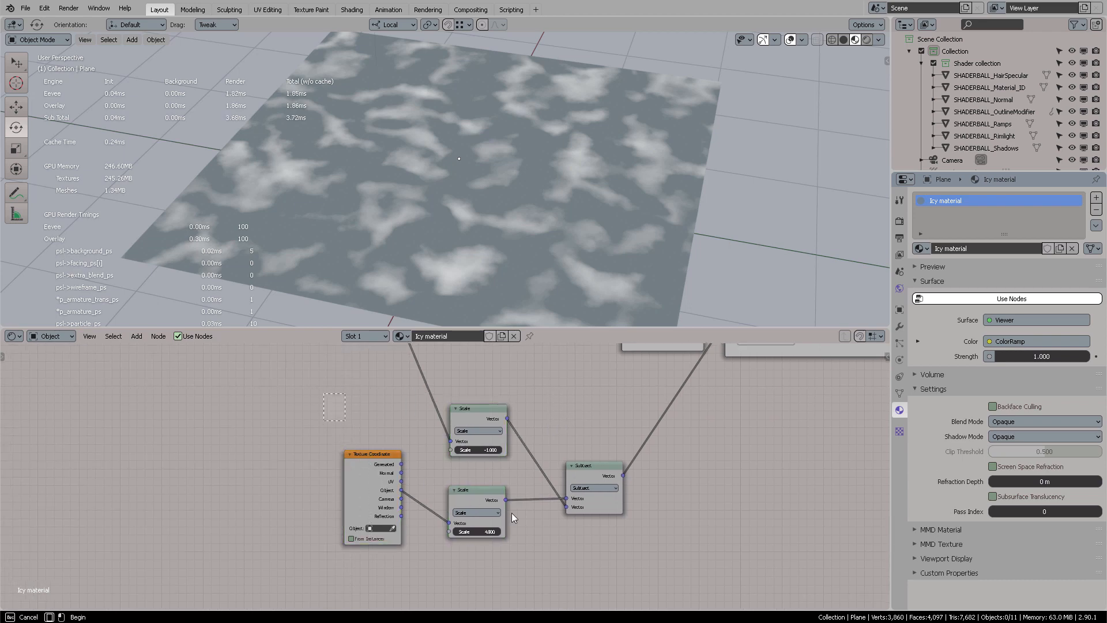
left_click_drag(661, 565, 661, 565)
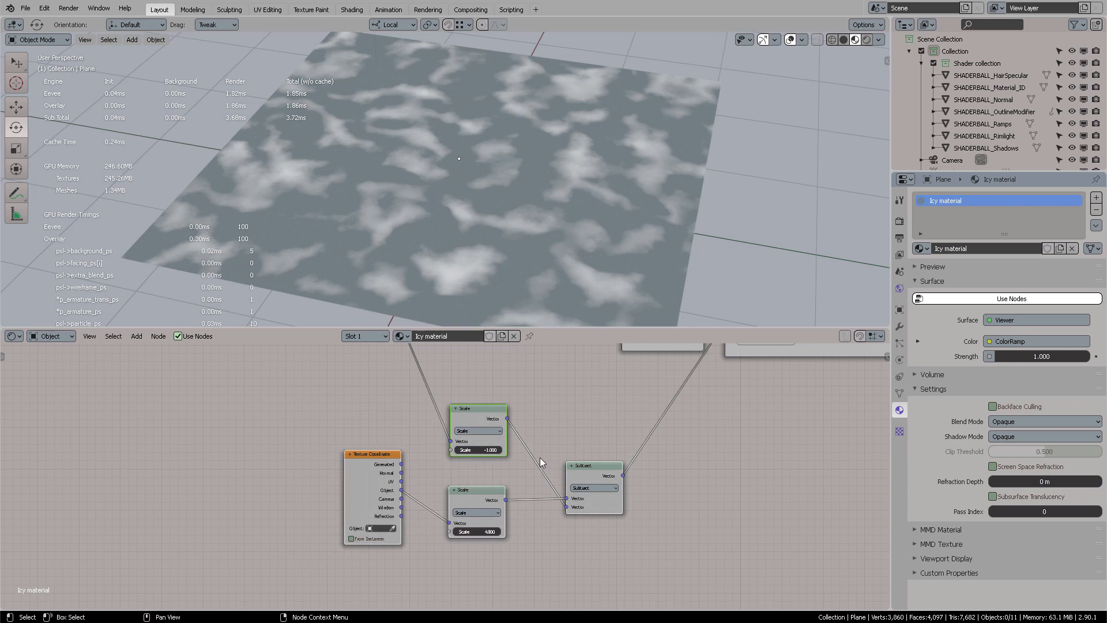
key("shift+p")
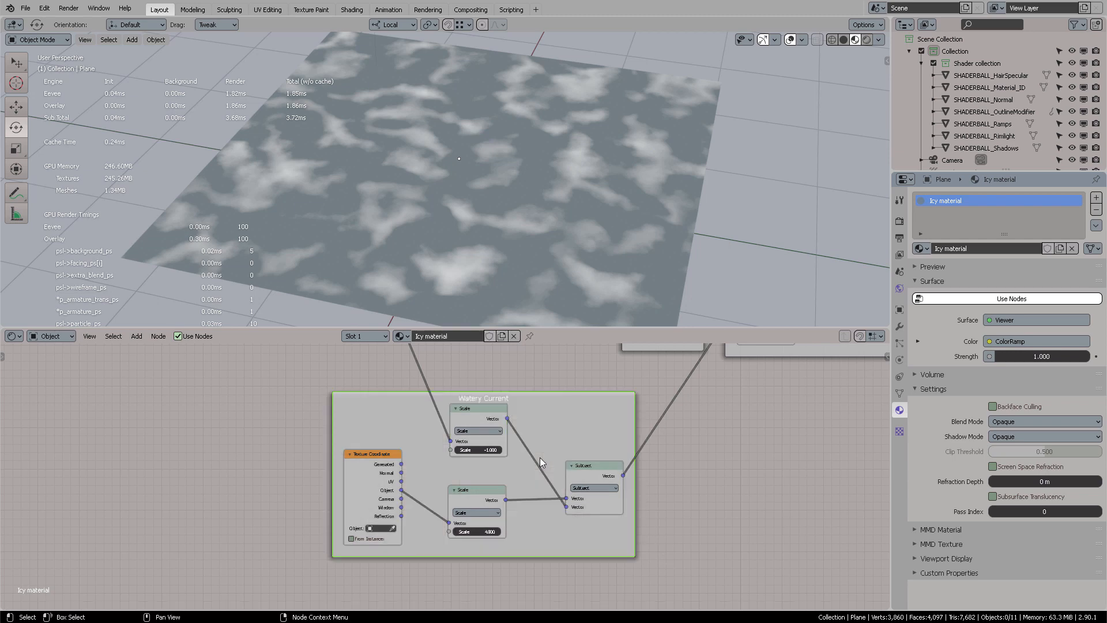
key("F9")
left_click(679, 477)
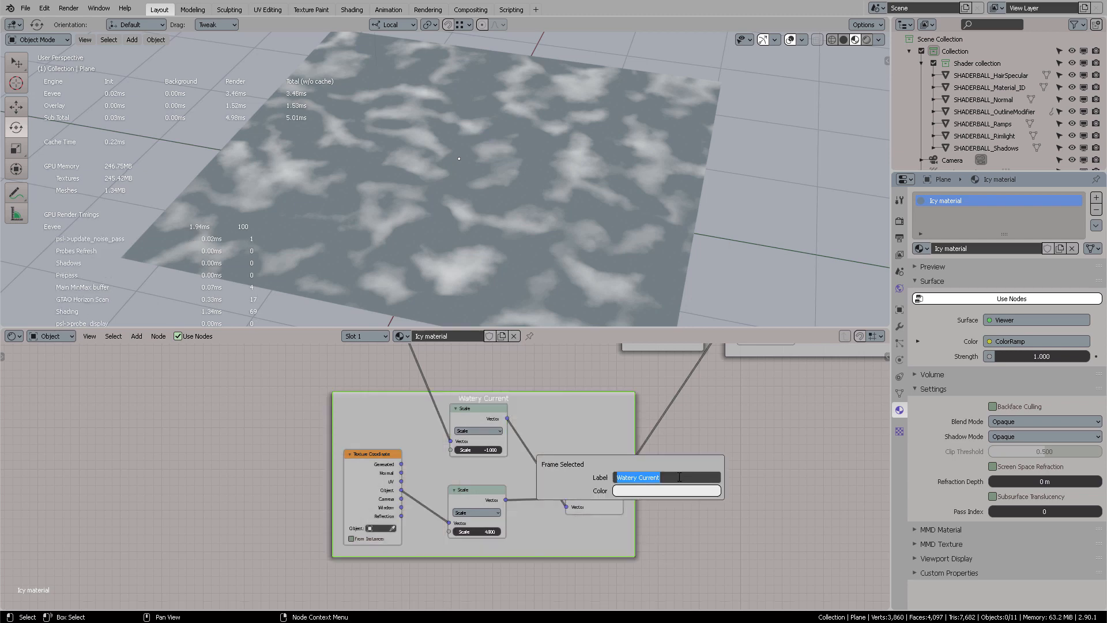
type("Basic 2D Parallax")
key("Return")
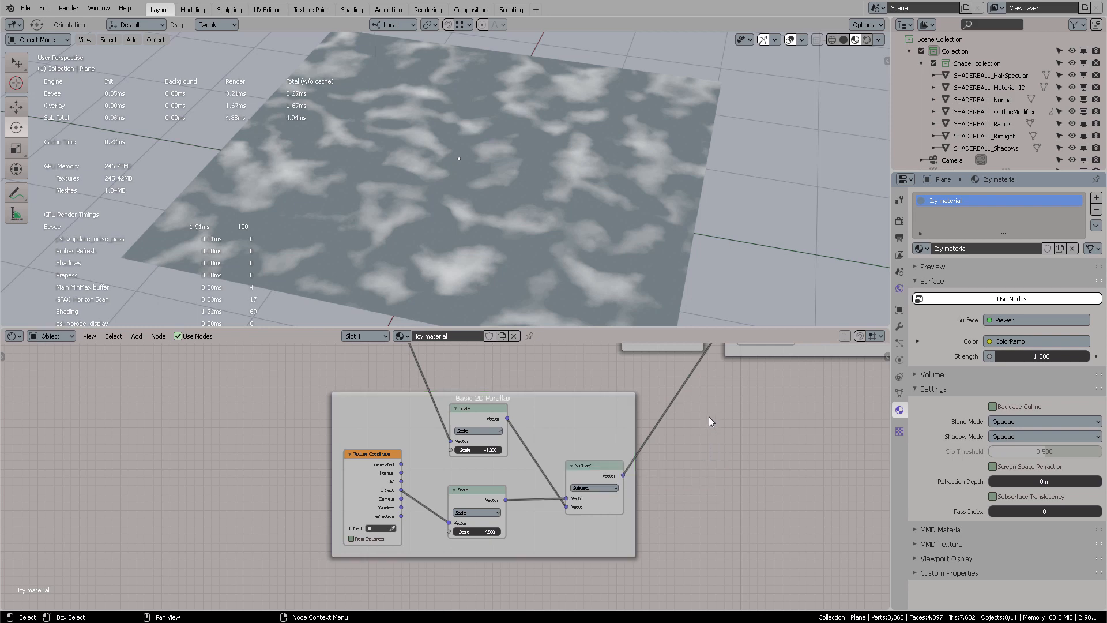
Step: Set the Watery Current frame's label size to 35 and turn off its Shrink option
scroll(715, 421, "down", 3)
middle_click_drag(715, 416, 590, 522)
middle_click_drag(654, 436, 631, 498)
scroll(598, 461, "down", 4)
scroll(623, 456, "up", 3)
mouse_move(625, 417)
middle_mouse_down()
mouse_move(607, 475)
mouse_move(615, 434)
middle_mouse_up()
middle_click_drag(638, 444, 634, 417)
scroll(642, 468, "up", 3)
scroll(642, 468, "up", 1)
middle_click_drag(642, 468, 585, 437)
scroll(636, 442, "up", 3)
left_click(556, 468)
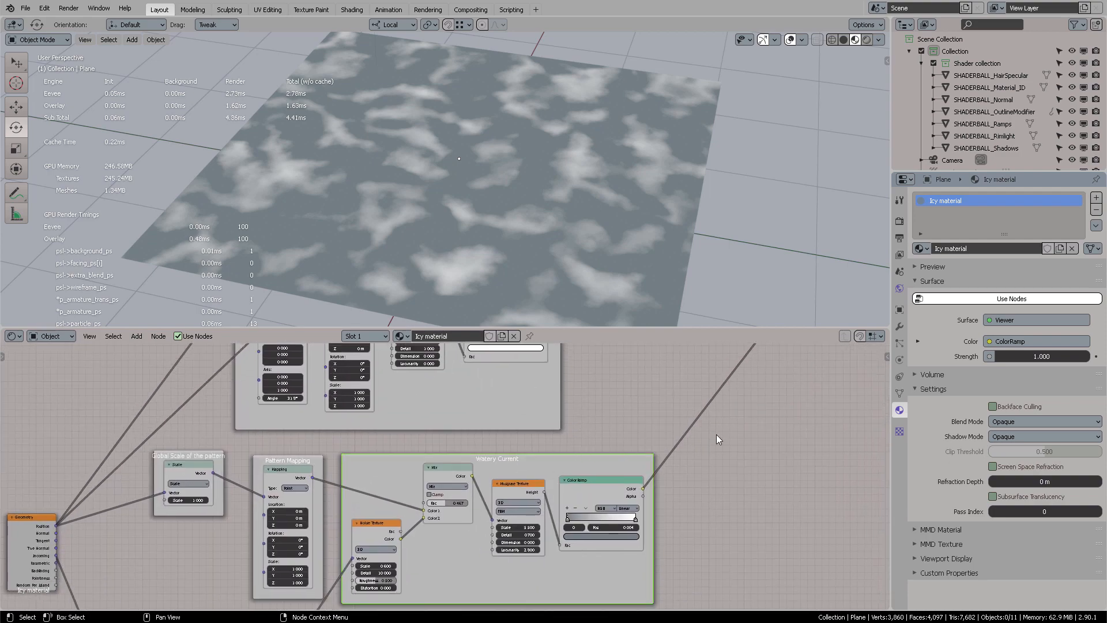
key("n")
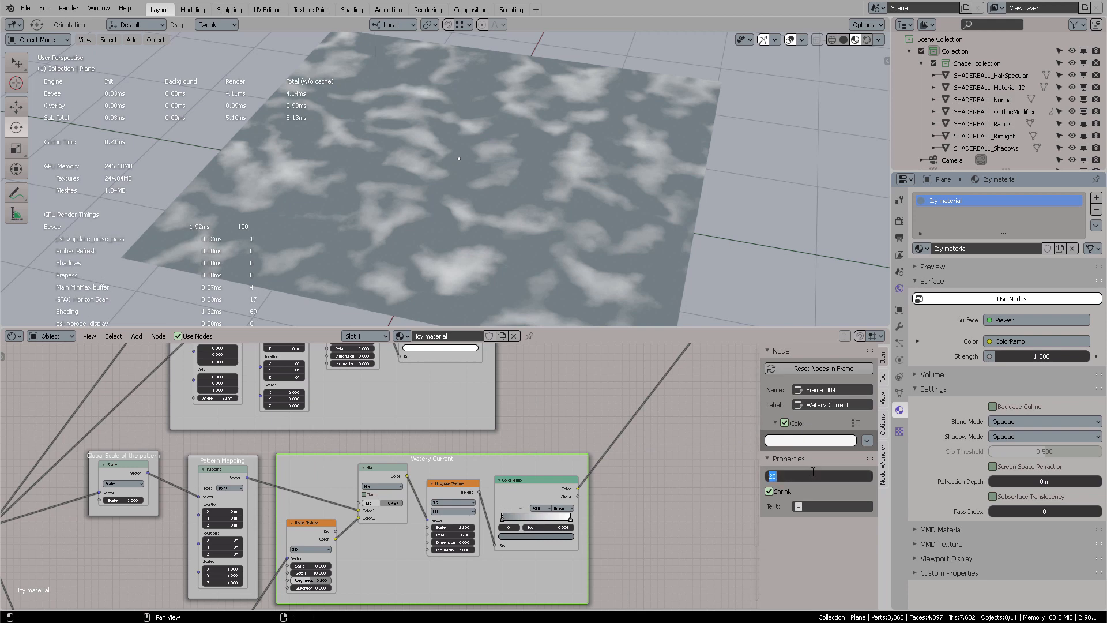
left_click(813, 471)
type("35")
key("Return")
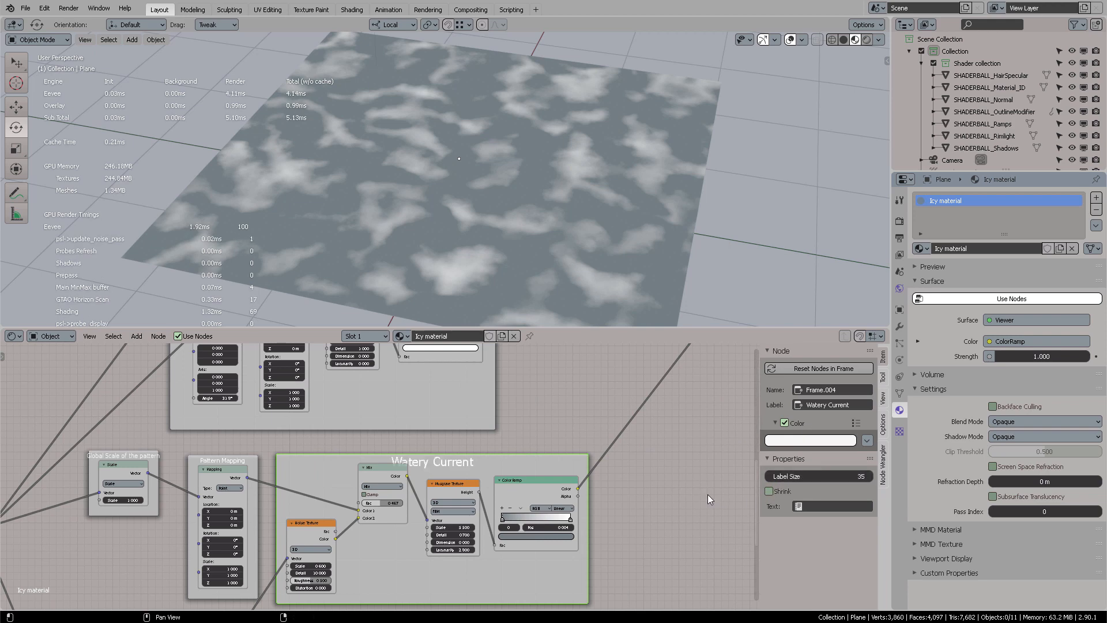
Step: Set the Basic 2D Parallax frame's label size to 35, turn off its Shrink option, and save the file
middle_click_drag(694, 476, 710, 411)
middle_click_drag(651, 497, 696, 431)
middle_click_drag(349, 511, 459, 464)
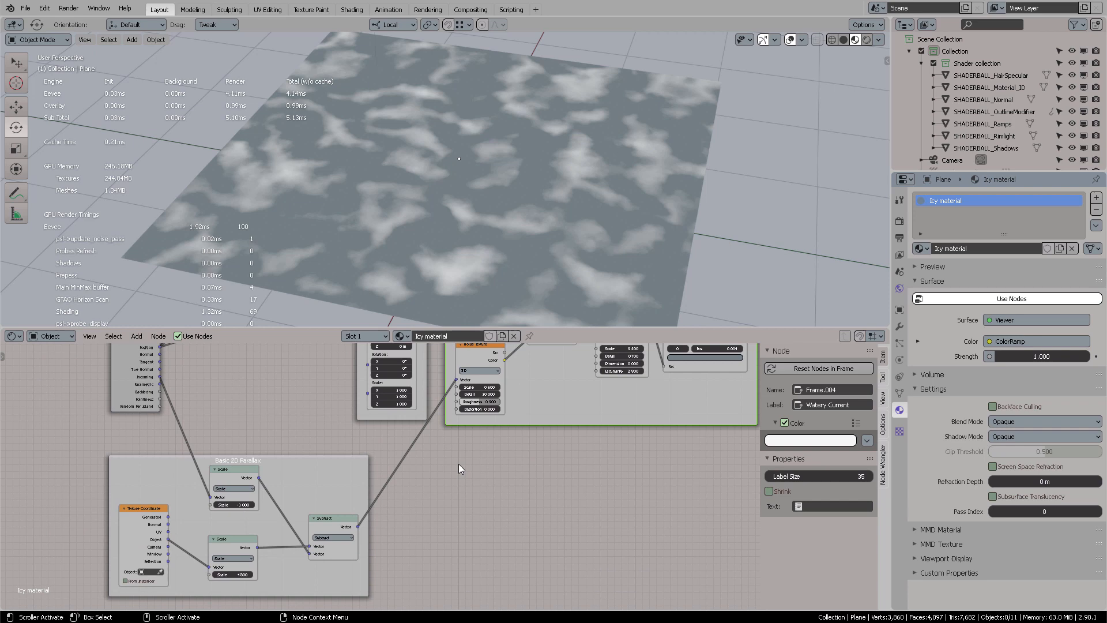
left_click(293, 475)
left_click(801, 474)
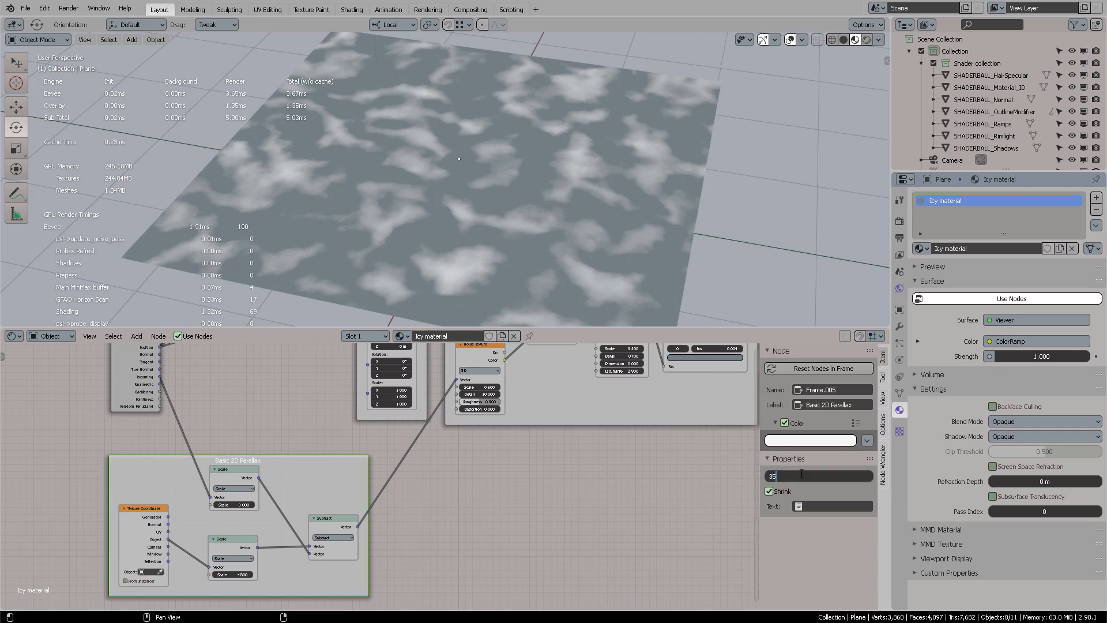
key("Return")
left_click(658, 497)
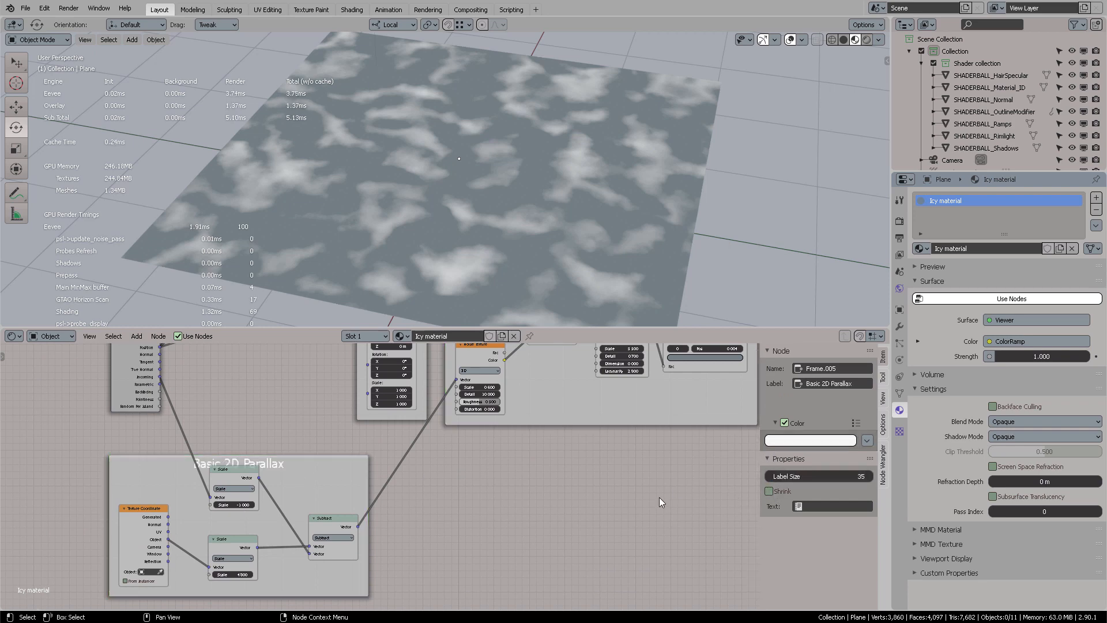
key("ctrl+s")
key("n")
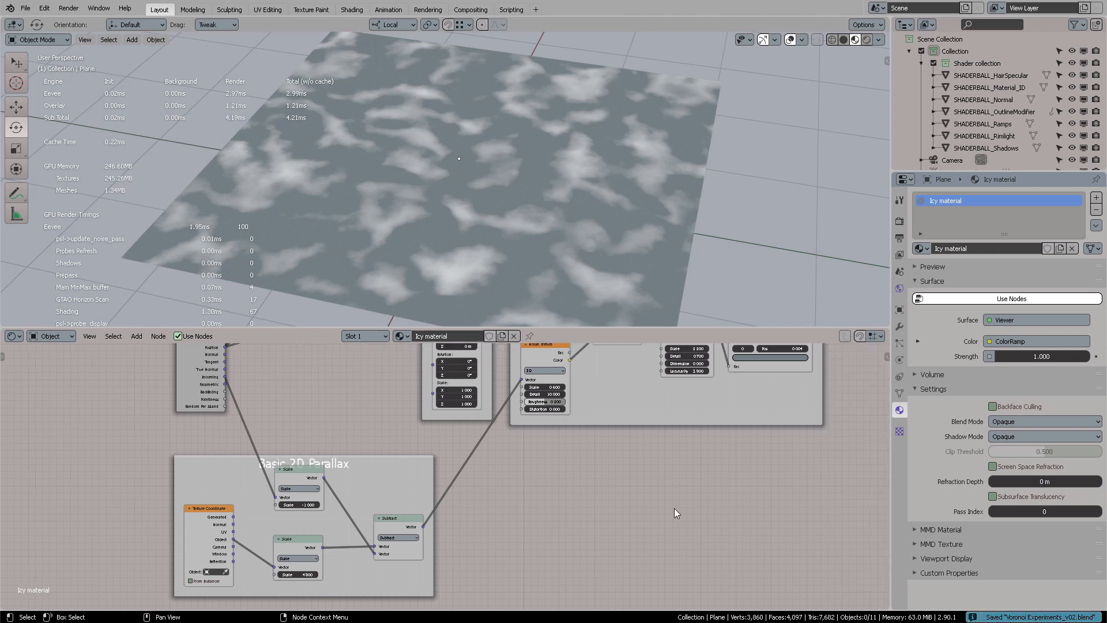
Step: Move the ColorRamp that follows the Mix node joining the dents and scratches slightly closer to that Mix node
middle_click_drag(649, 526, 572, 528)
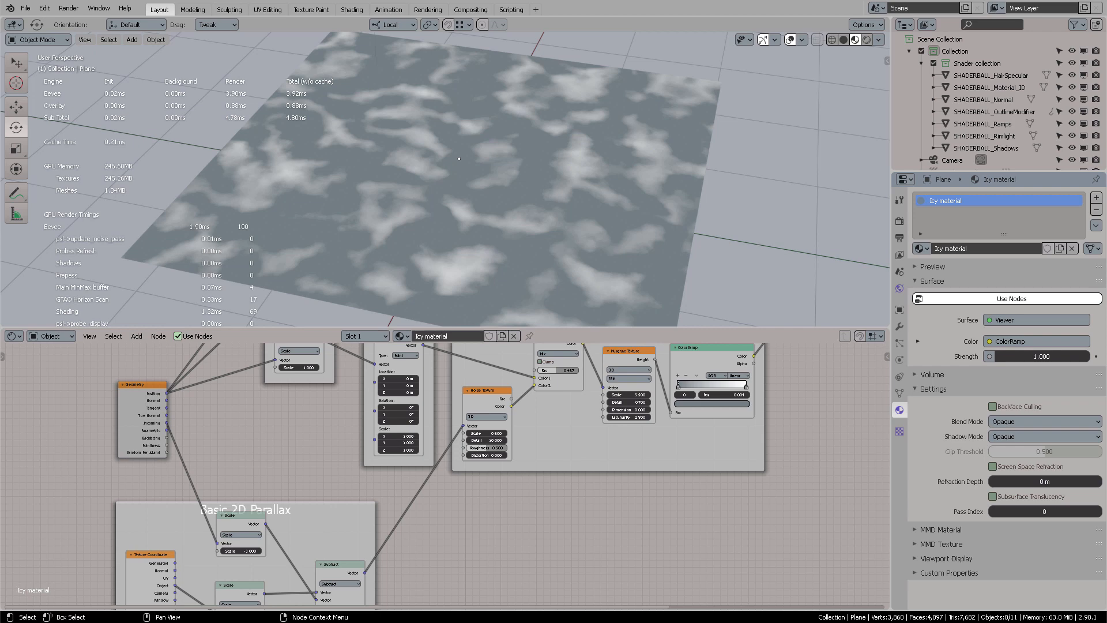
middle_click_drag(673, 460, 647, 502)
middle_click_drag(760, 492, 631, 517)
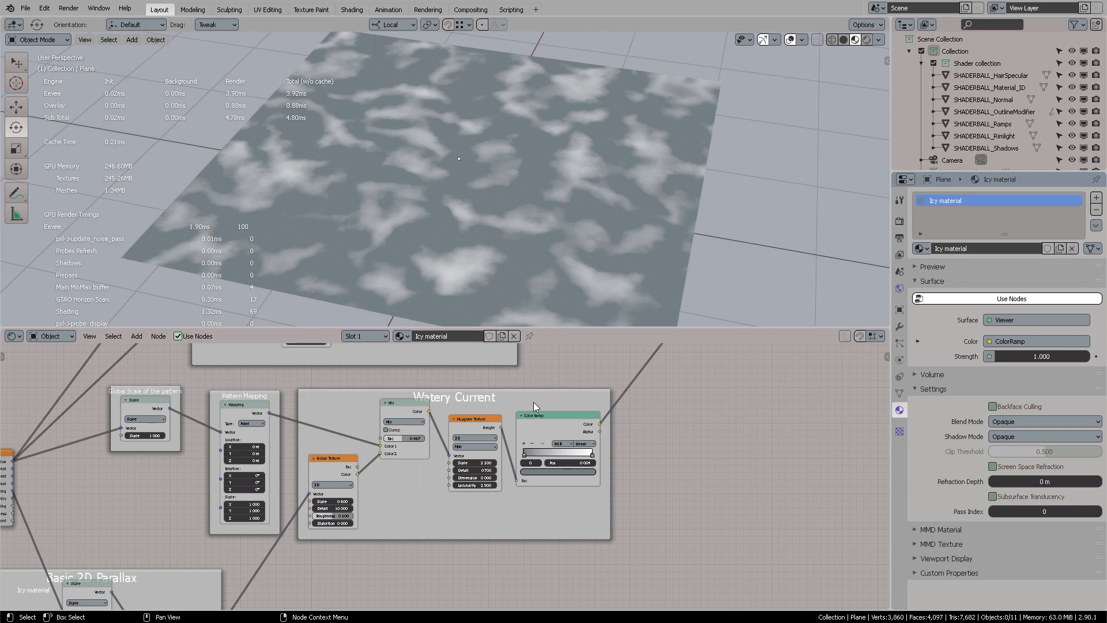
middle_click_drag(517, 143, 510, 168)
middle_click_drag(645, 425, 654, 521)
middle_click_drag(641, 403, 615, 502)
scroll(604, 480, "down", 6)
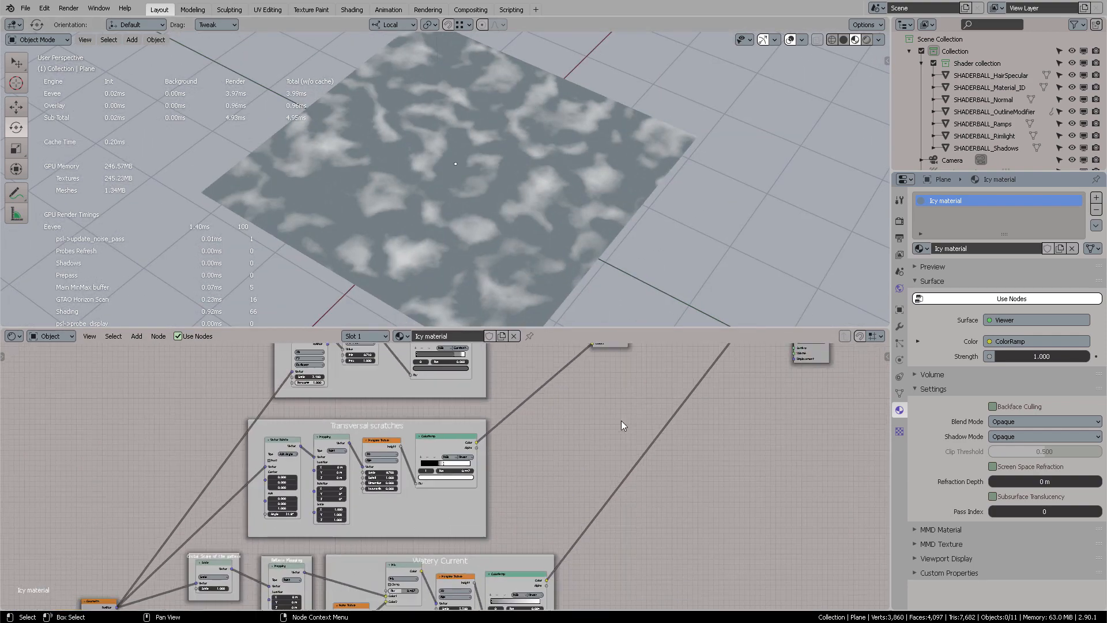
middle_click_drag(611, 433, 510, 497)
middle_click_drag(548, 447, 567, 434)
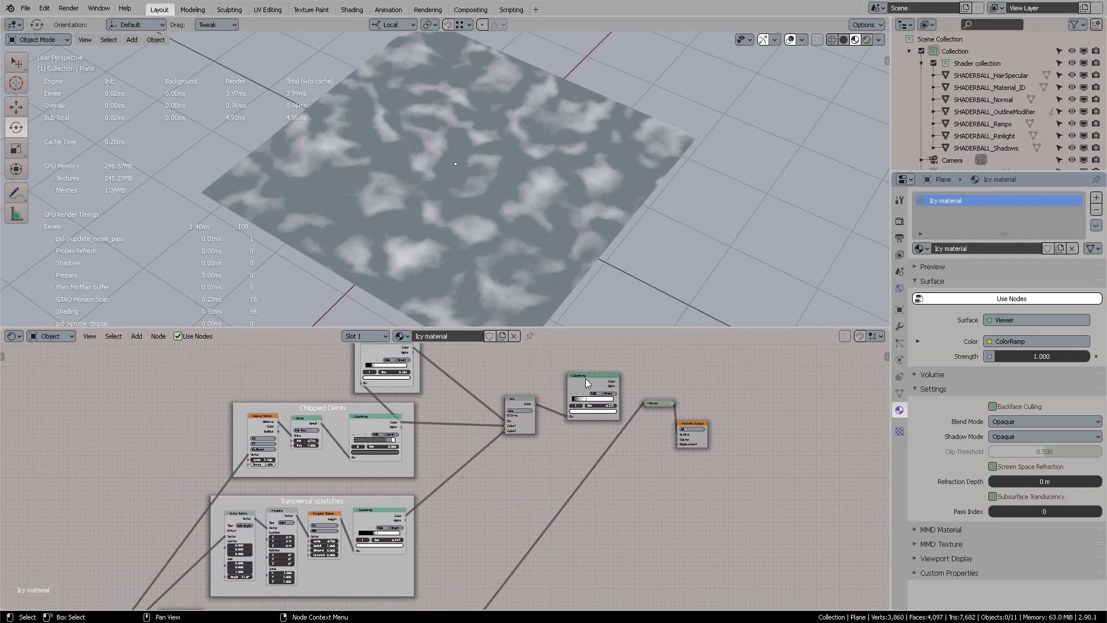
left_click_drag(586, 378, 573, 378)
Step: Disconnect the Watery Current ColorRamp from the Viewer node and delete the Viewer
mouse_move(557, 450)
middle_mouse_down()
mouse_move(541, 428)
mouse_move(515, 422)
mouse_move(551, 452)
mouse_move(561, 445)
middle_mouse_up()
scroll(527, 448, "down", 2)
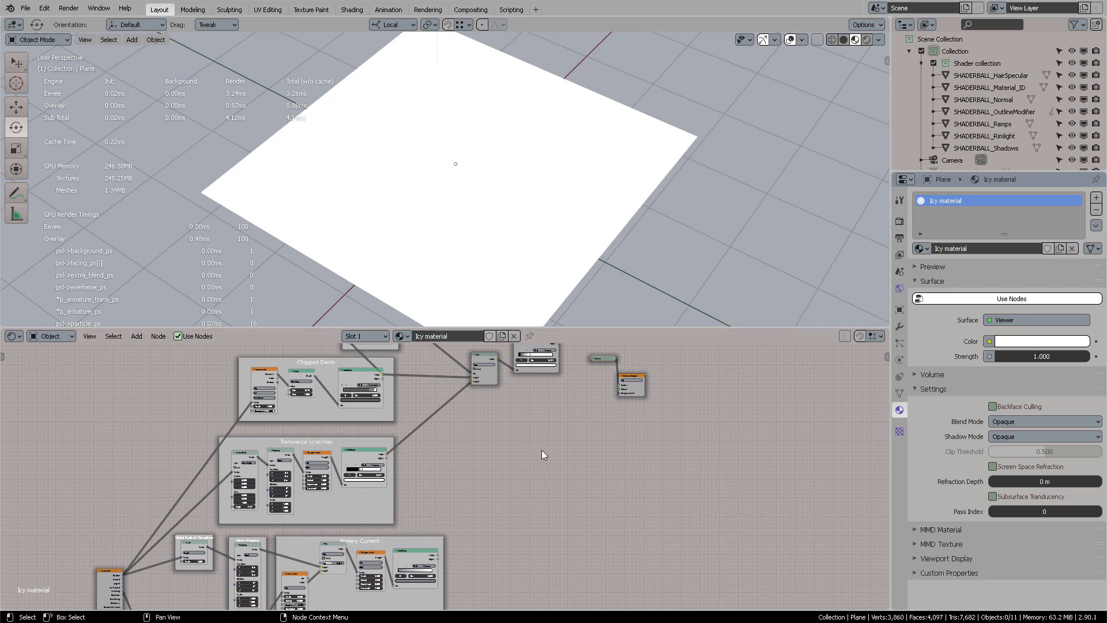
middle_click_drag(541, 449, 449, 488)
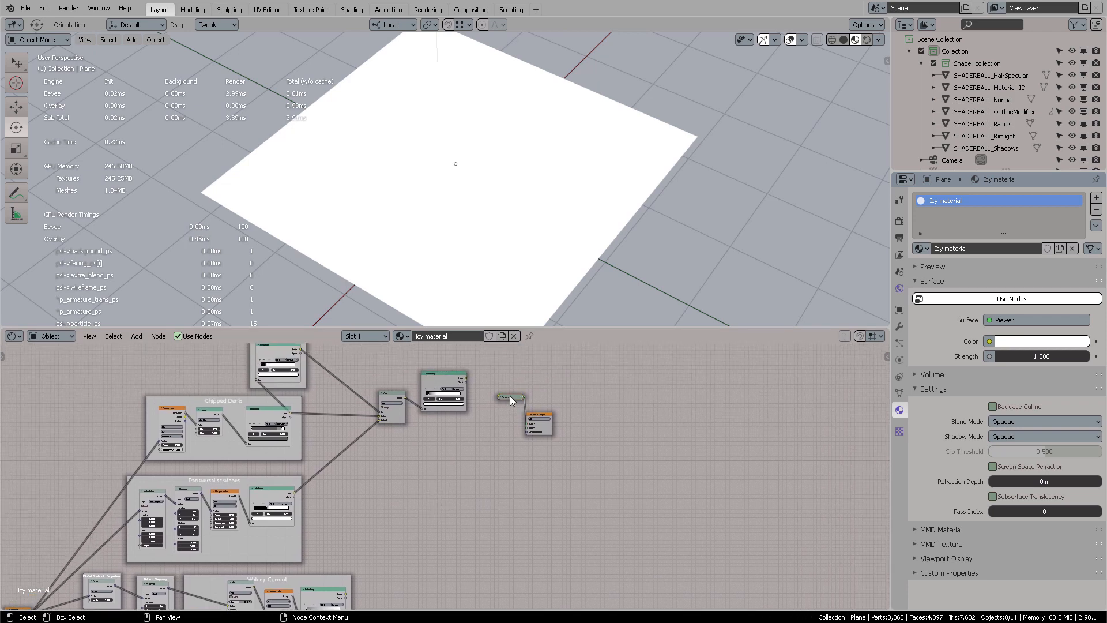
key("x")
Step: Add a MixRGB node below the combined dents and scratches ColorRamp and move the Material Output farther away to make room
key("shift+a")
left_click(508, 432)
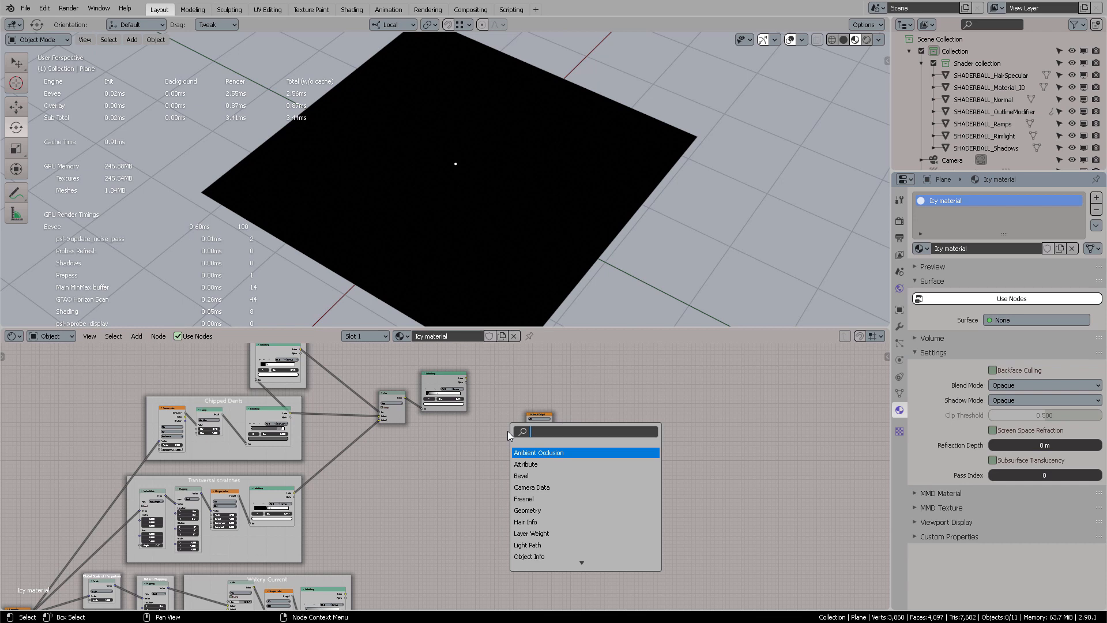
type("mix")
key("Down")
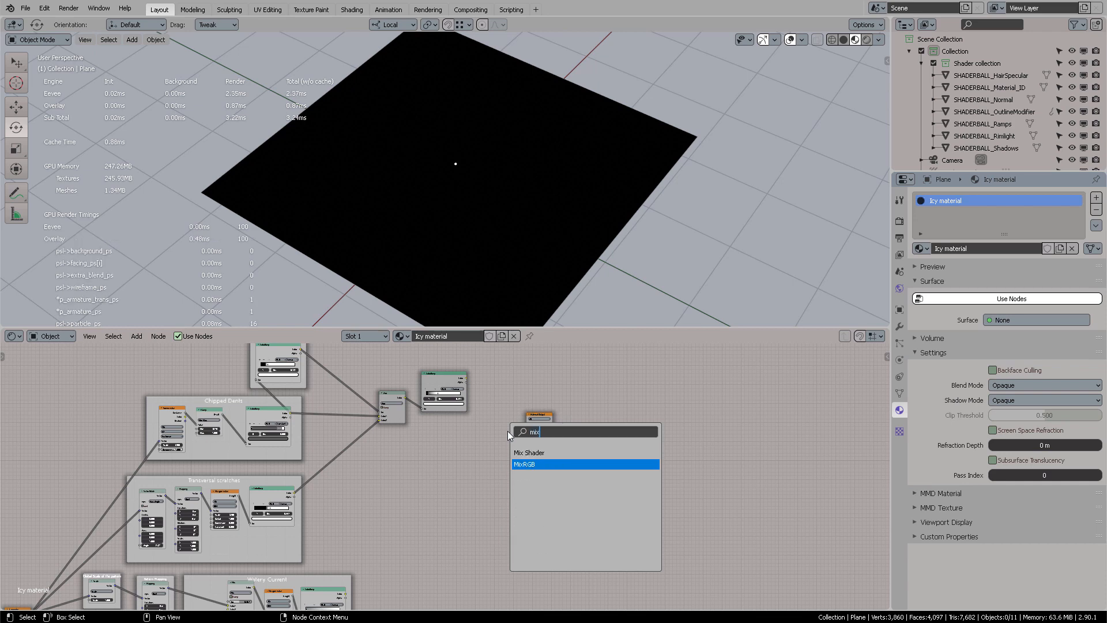
key("Return")
left_click(474, 470)
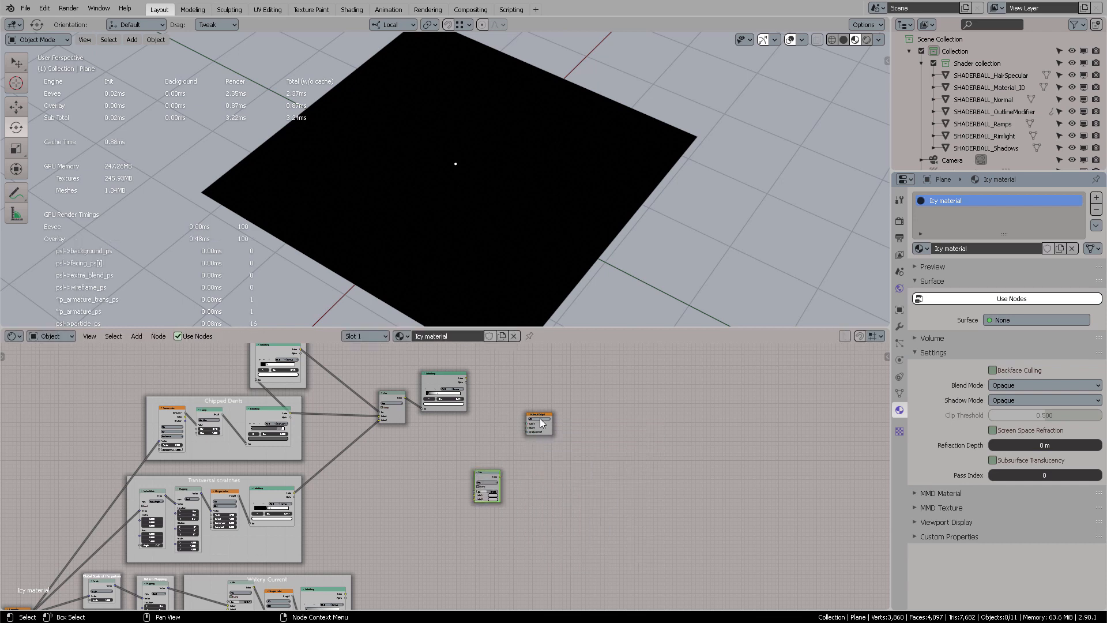
left_click_drag(539, 417, 623, 422)
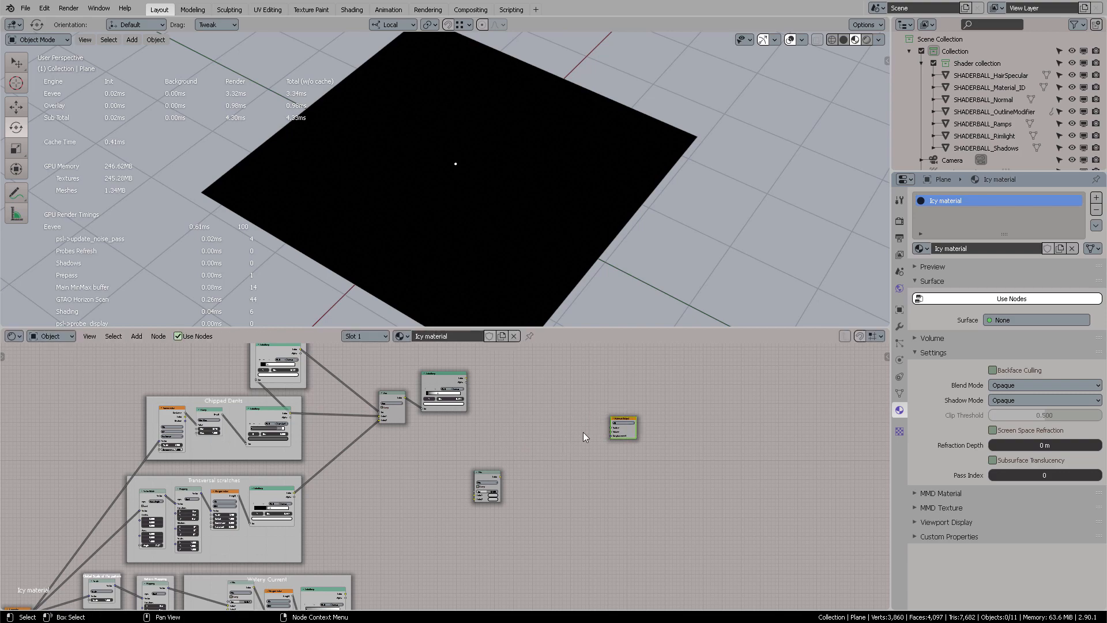
left_click(534, 451)
middle_click_drag(495, 464, 496, 455)
left_click_drag(488, 465, 526, 441)
Step: Set the new Mix node's blend mode to Add
scroll(404, 549, "up", 5)
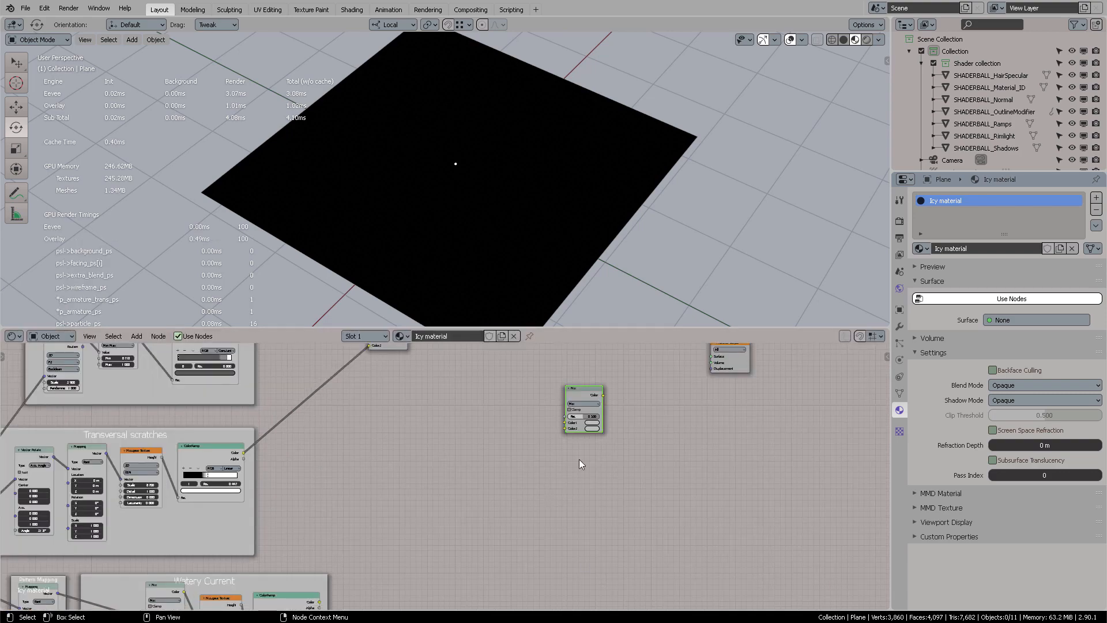
scroll(624, 468, "up", 3)
scroll(652, 483, "up", 7)
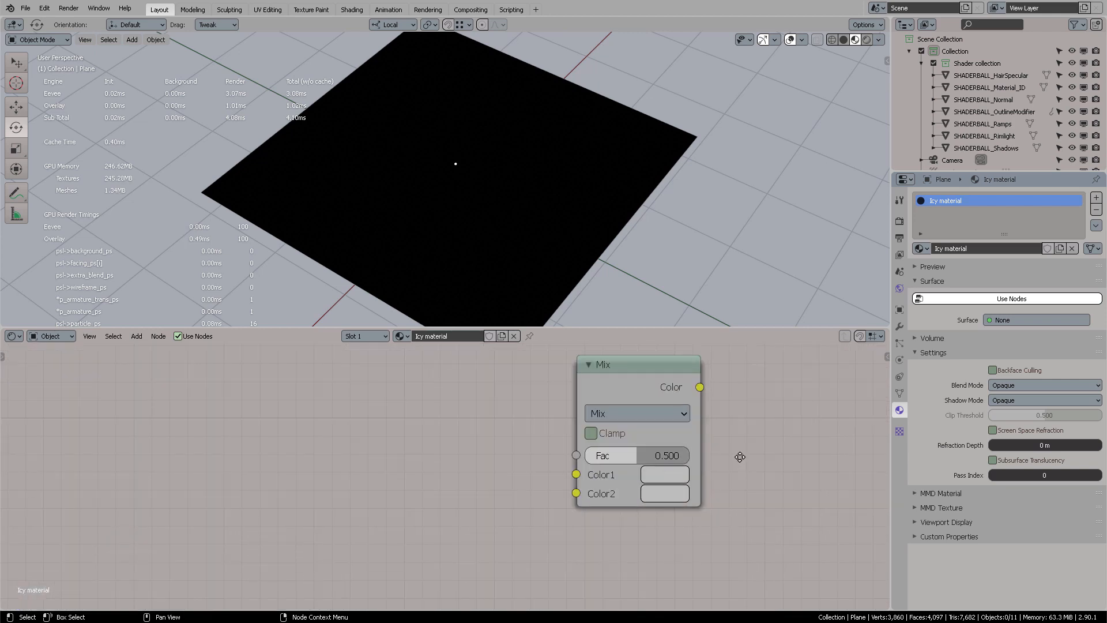
middle_click_drag(738, 457, 602, 489)
mouse_move(473, 409)
left_mouse_down()
mouse_move(509, 396)
mouse_move(459, 402)
left_mouse_up()
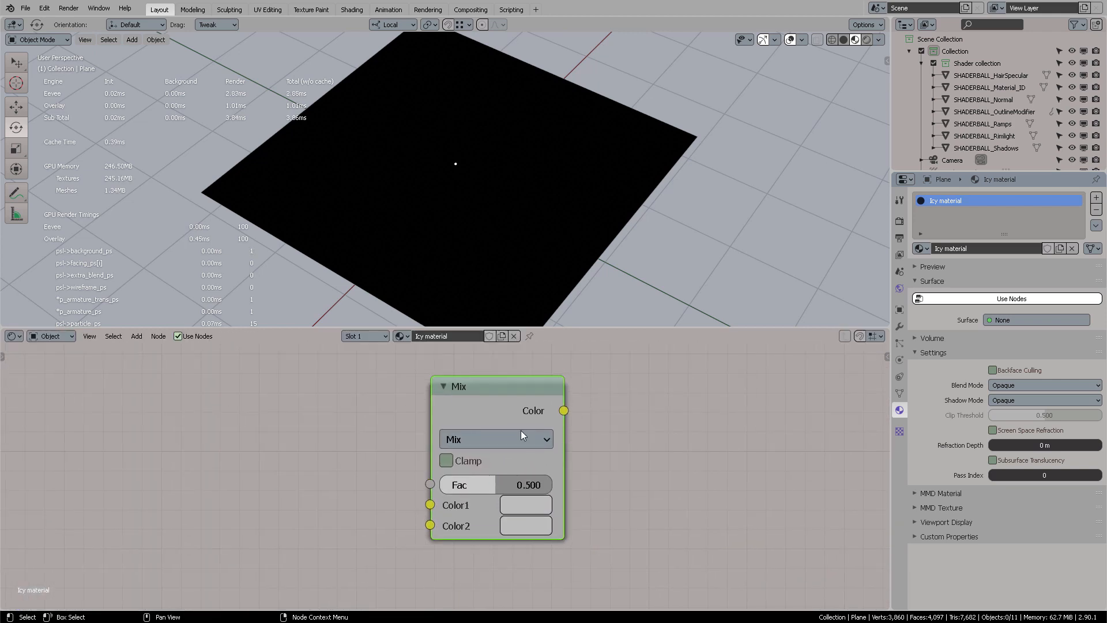
left_click(521, 439)
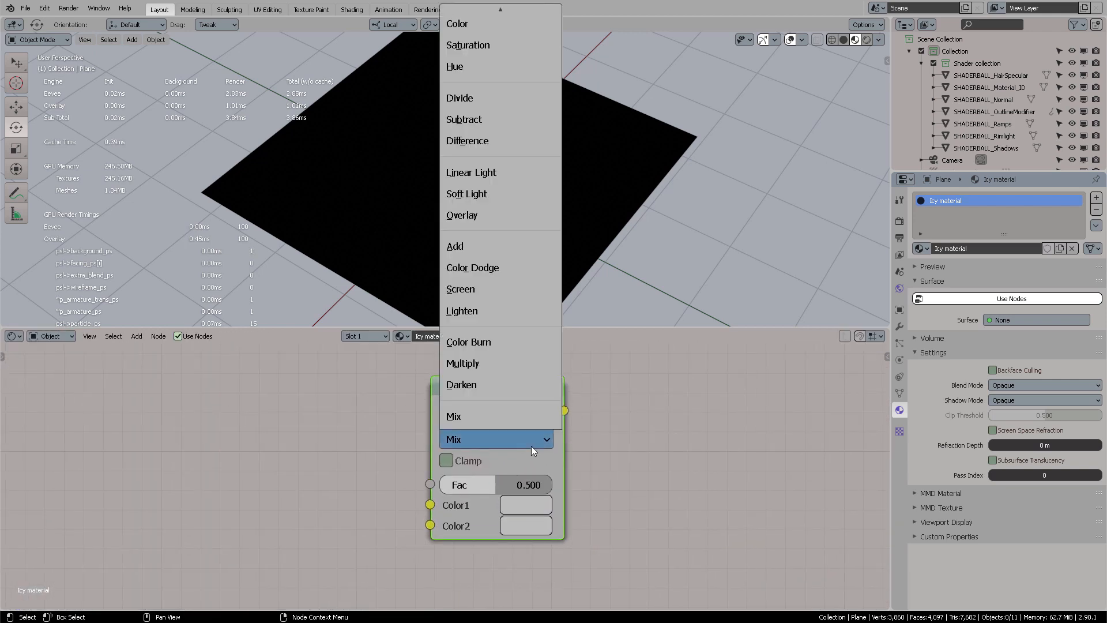
left_click(471, 246)
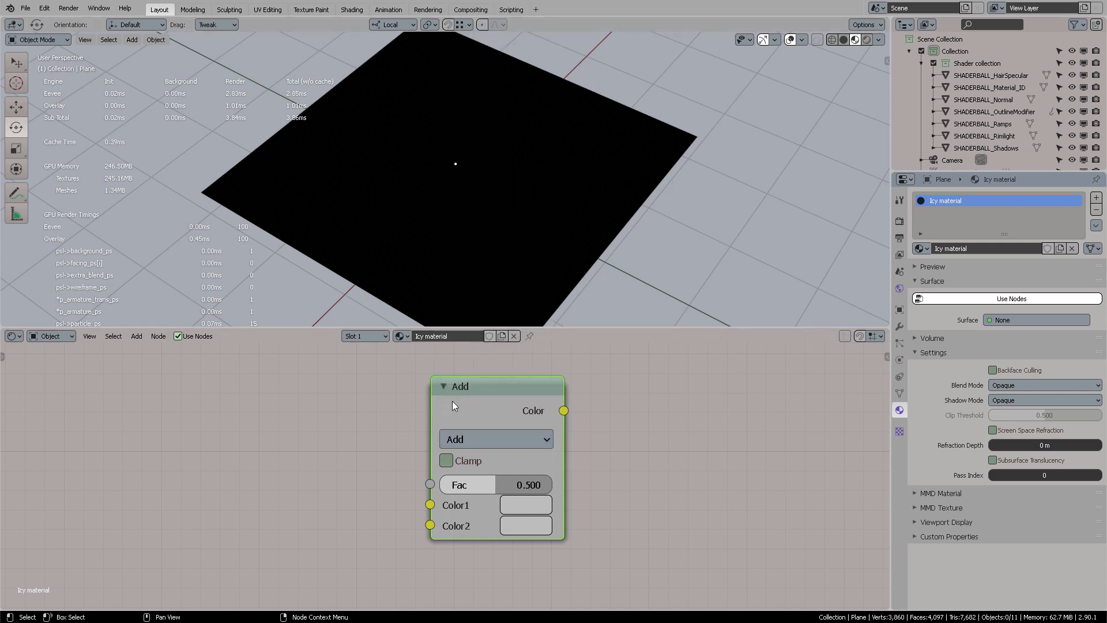
Step: Connect the Color output of the combined dents and scratches ColorRamp to Color1 of the new Add node
scroll(448, 454, "down", 2)
scroll(447, 454, "down", 1)
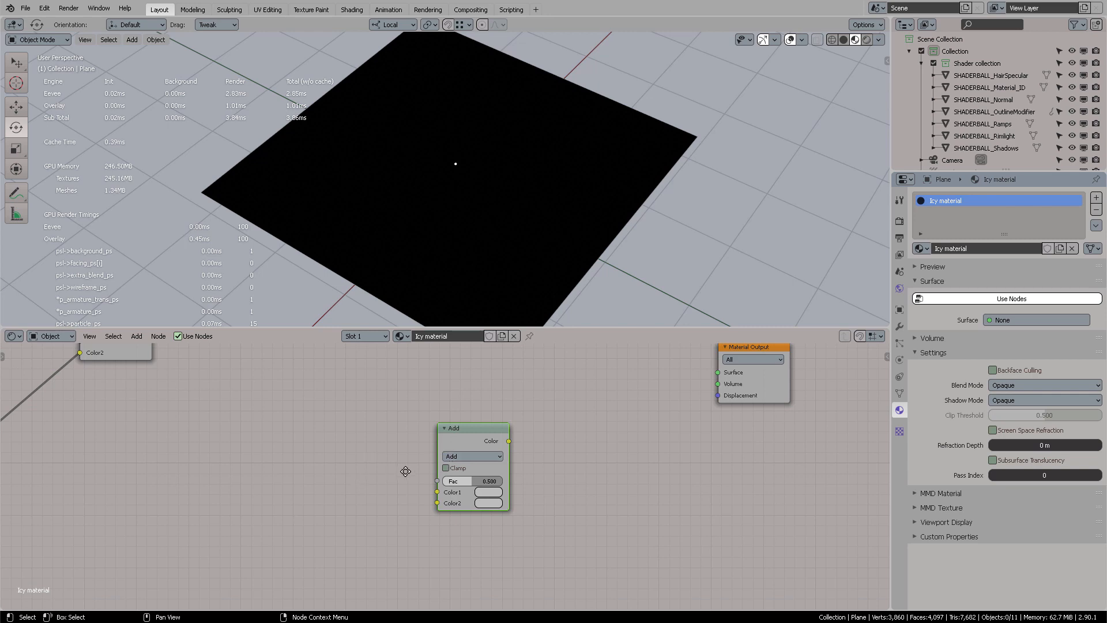
scroll(409, 461, "down", 1)
middle_click_drag(414, 455, 469, 494)
scroll(465, 507, "down", 2)
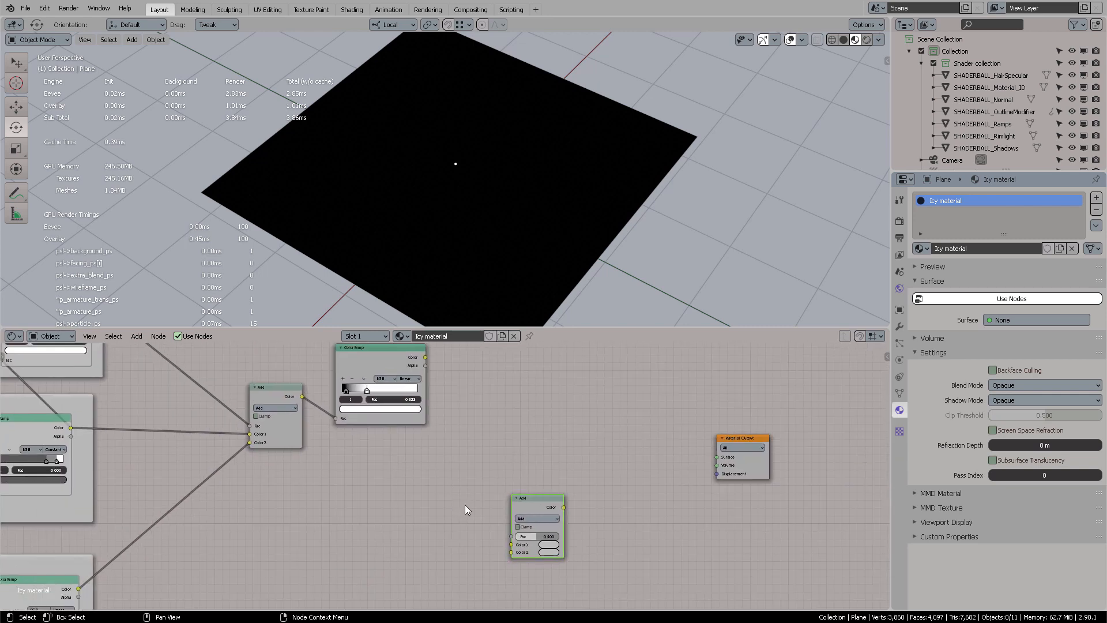
left_click(549, 367)
left_click_drag(426, 358, 520, 452)
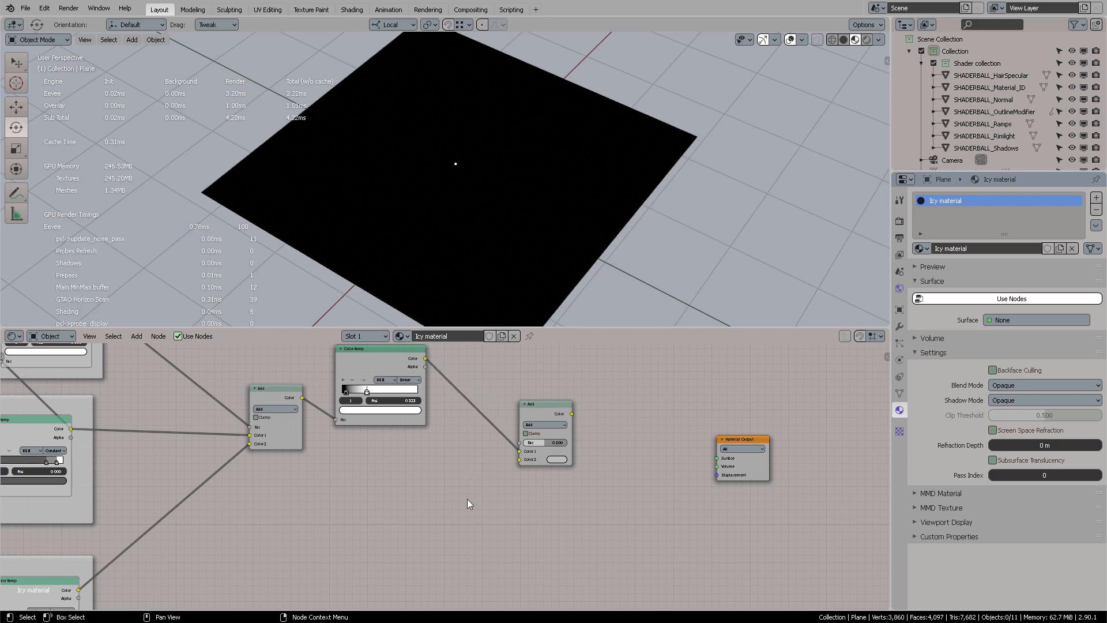
Step: Link the Color output of the Watery Current ColorRamp to Color2 of the new Add node
middle_click_drag(434, 547, 392, 531)
scroll(471, 487, "down", 4)
scroll(437, 476, "up", 9)
middle_click_drag(437, 476, 412, 490)
scroll(473, 478, "down", 5)
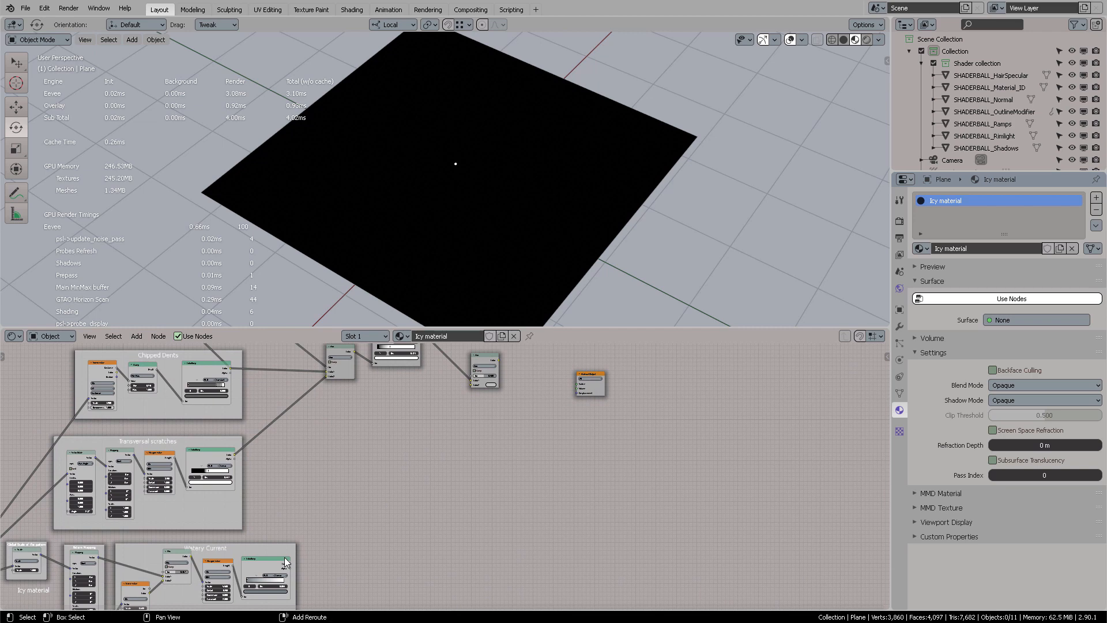
right_click_drag(262, 562, 485, 364, "alt")
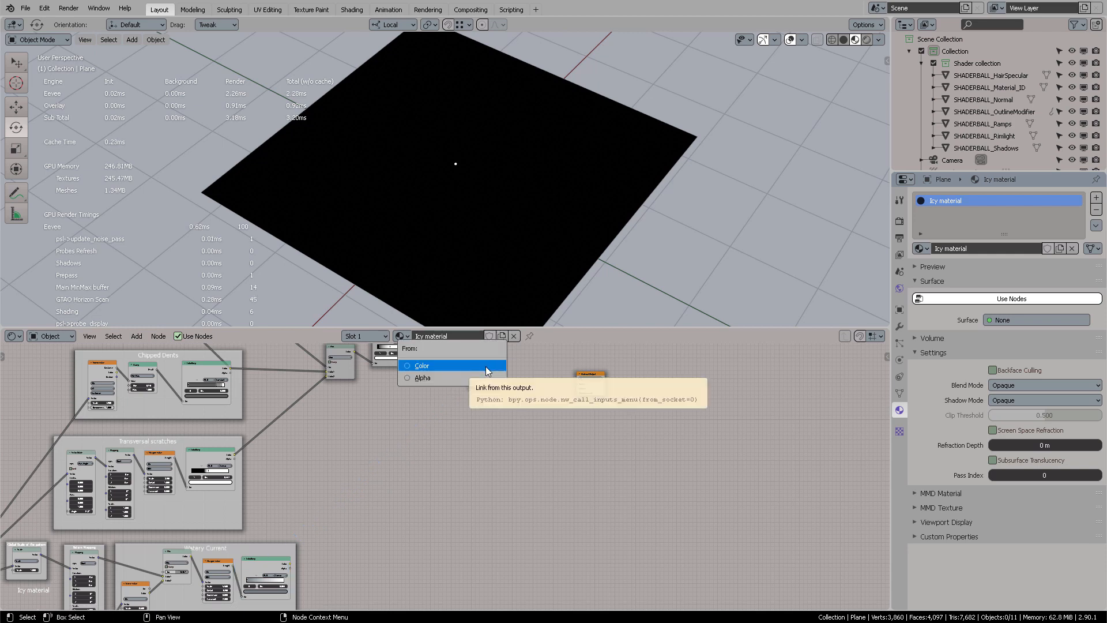
left_click(487, 366)
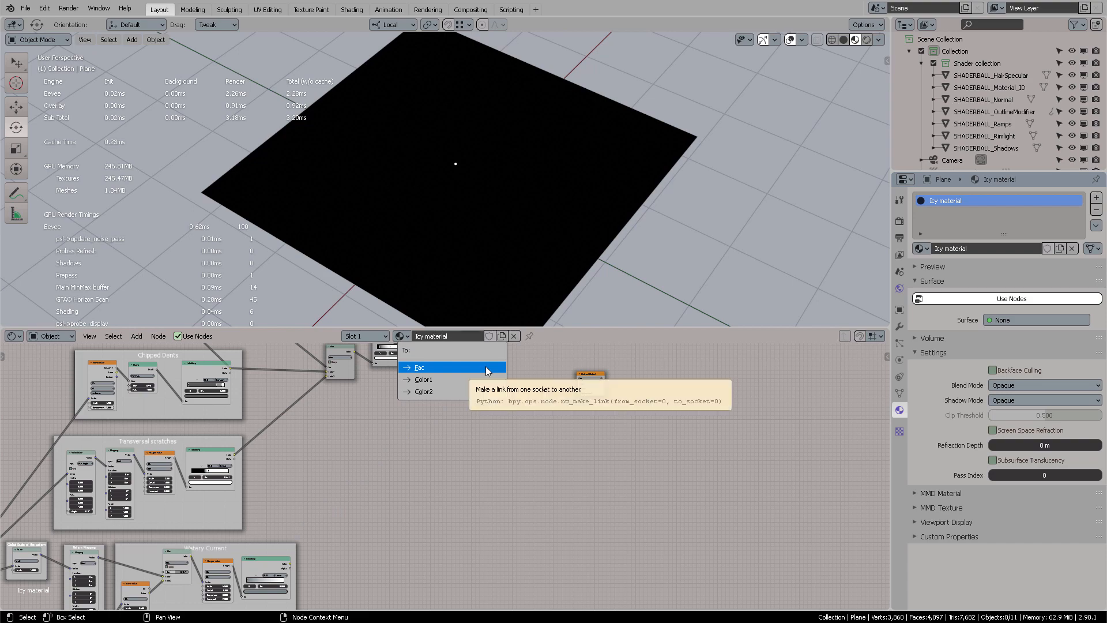
left_click(434, 390)
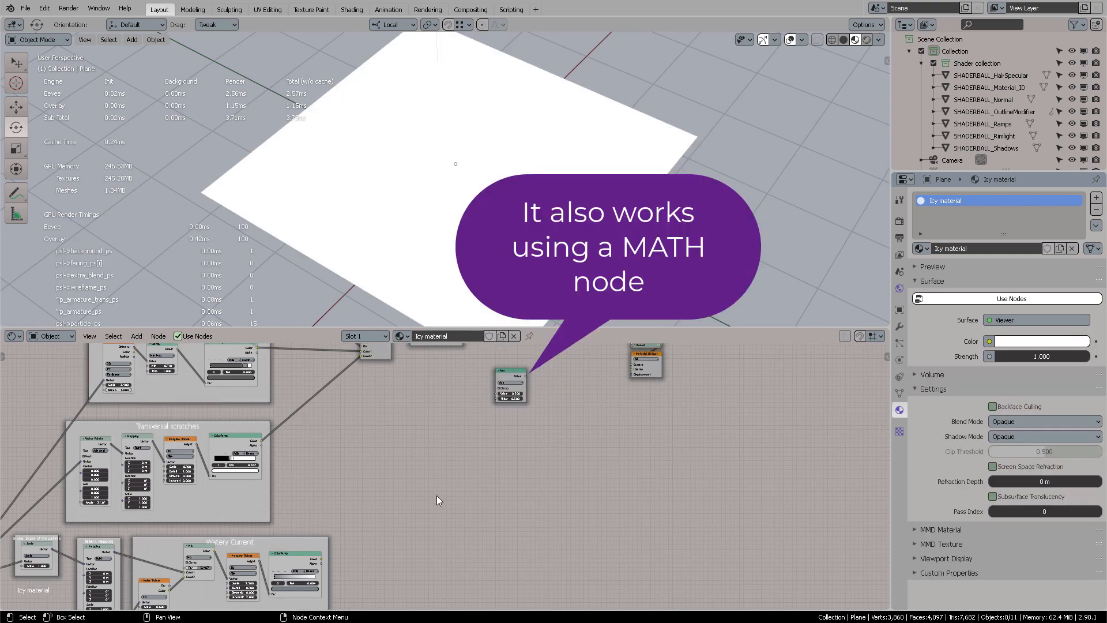
Step: Link the Color output of the Watery Current ColorRamp to the second Value input of the Math Add node
left_click(295, 558)
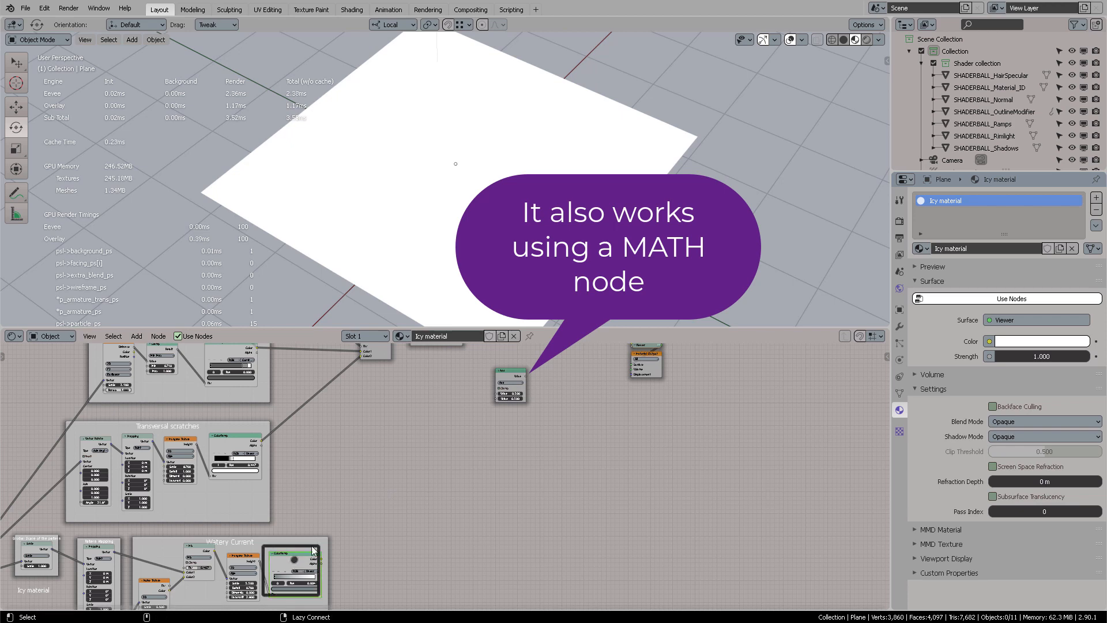
right_click_drag(294, 559, 516, 377, "alt")
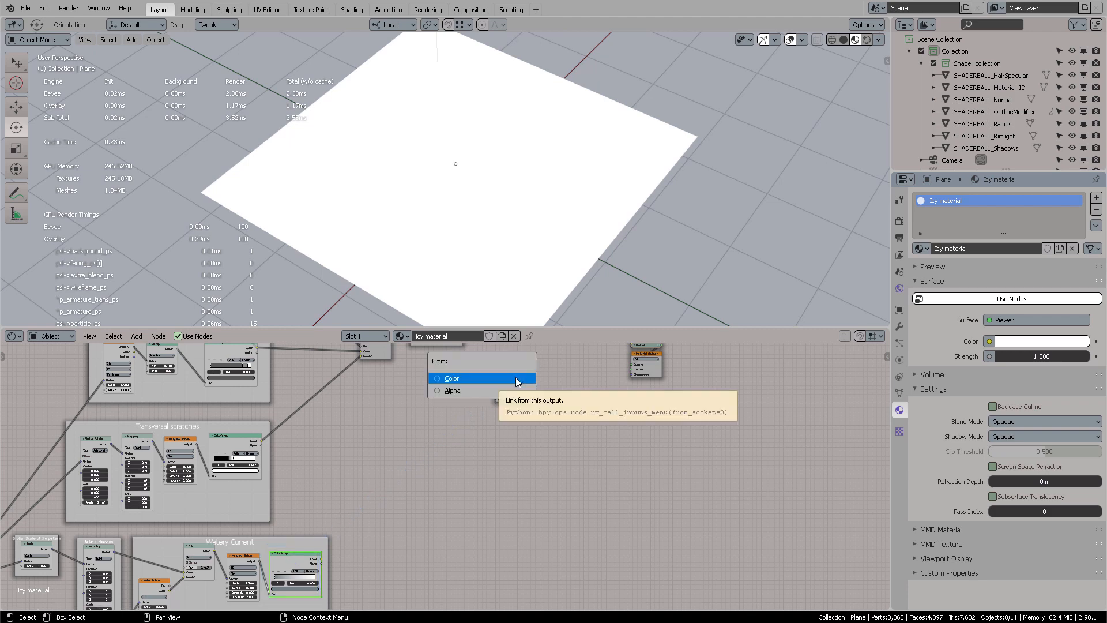
left_click(515, 377)
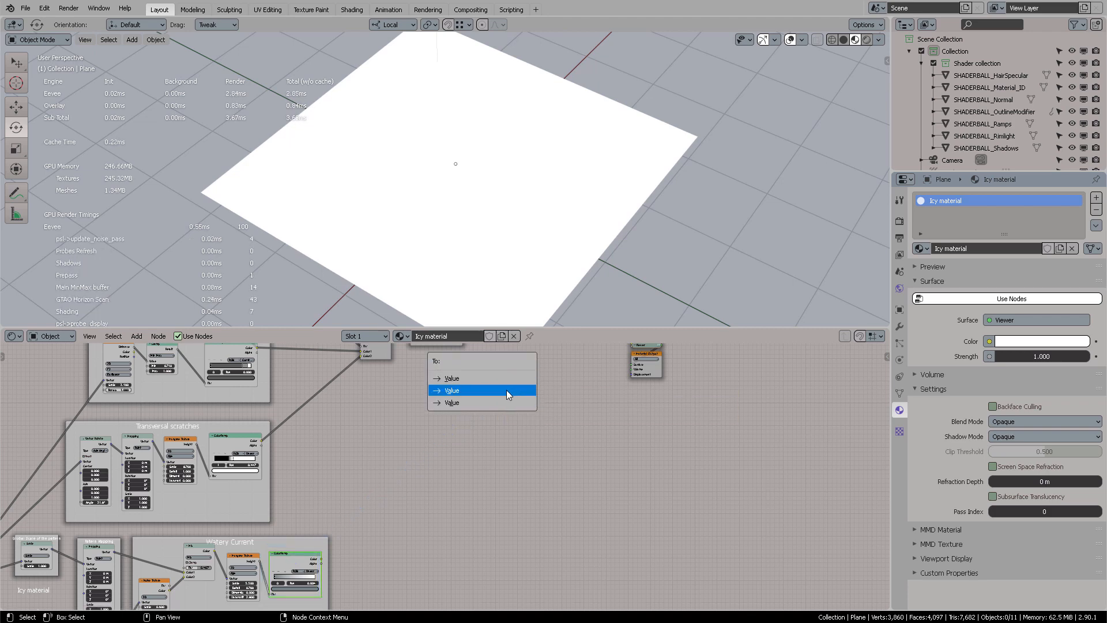
left_click(508, 392)
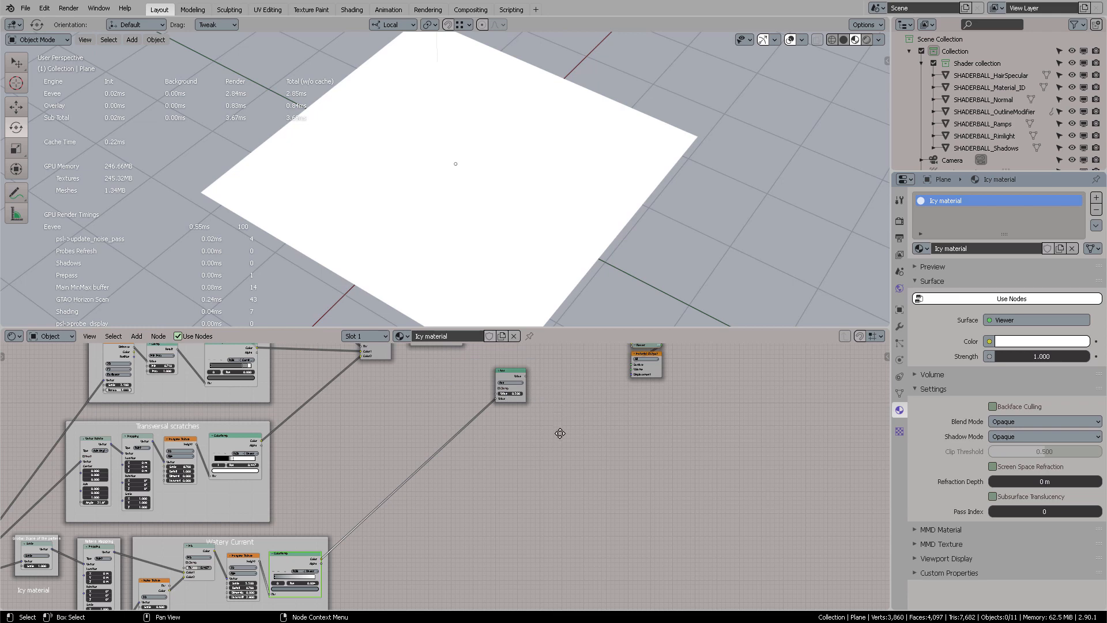
Step: Connect the Color output of the combined dents and scratches ColorRamp to the first Value input of the Math Add node
middle_click_drag(560, 433, 580, 506)
scroll(555, 471, "up", 4)
middle_click_drag(600, 451, 596, 492)
scroll(562, 484, "up", 9)
left_click_drag(513, 510, 526, 484)
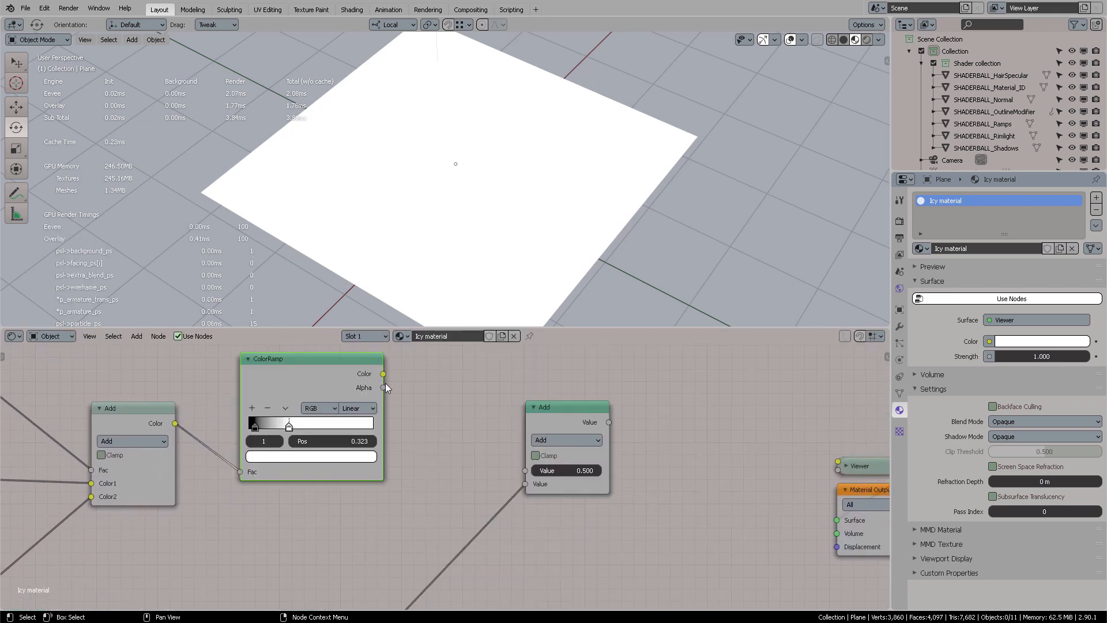
left_click_drag(382, 374, 527, 469)
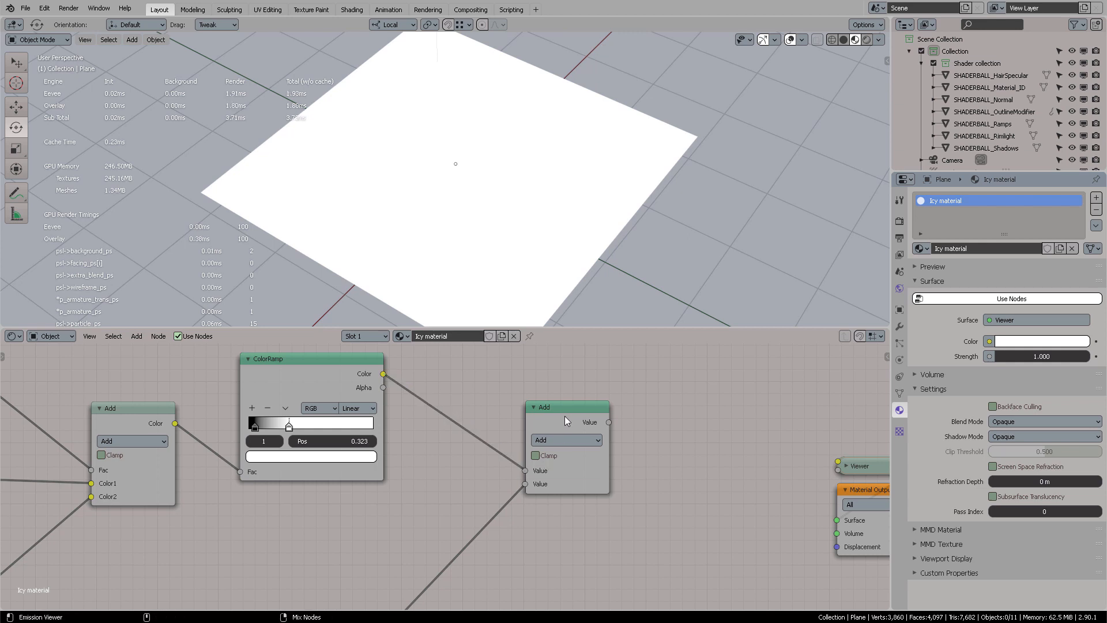
Step: Preview the Math Add node's output through a Viewer and examine the combined pattern up close on the plane
left_click(565, 416, "ctrl+shift")
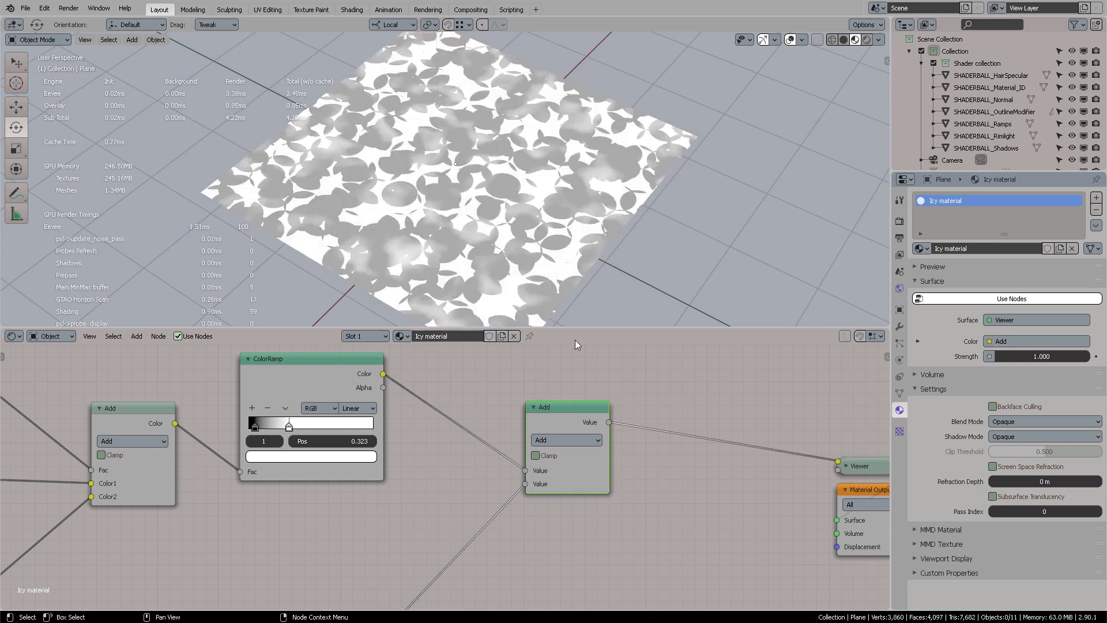
scroll(544, 199, "up", 6)
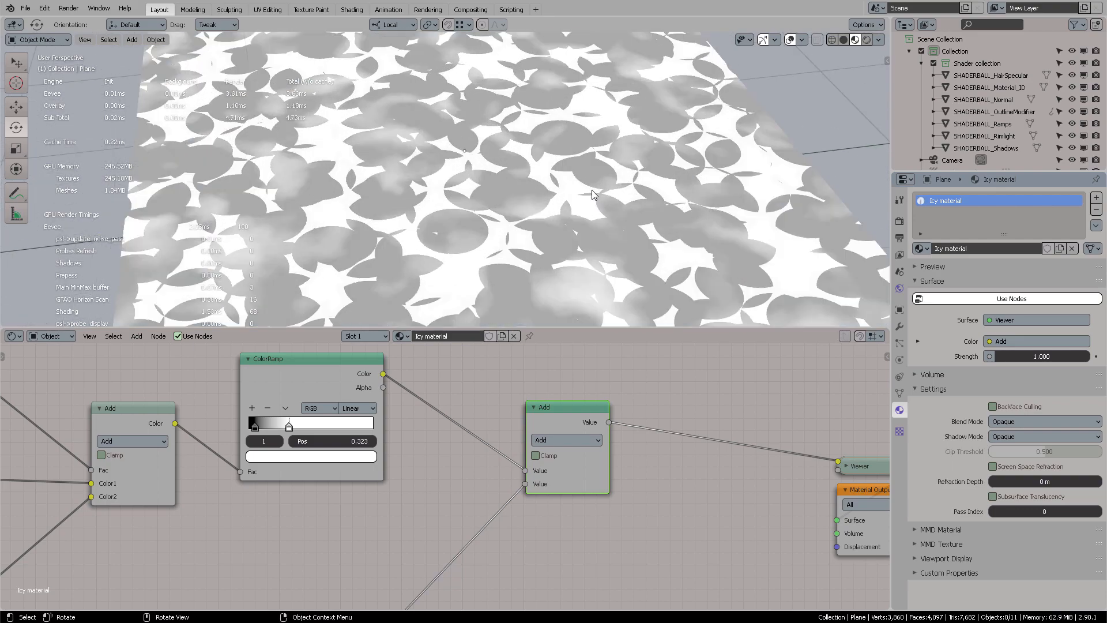
middle_click_drag(515, 214, 550, 225)
scroll(515, 195, "up", 3)
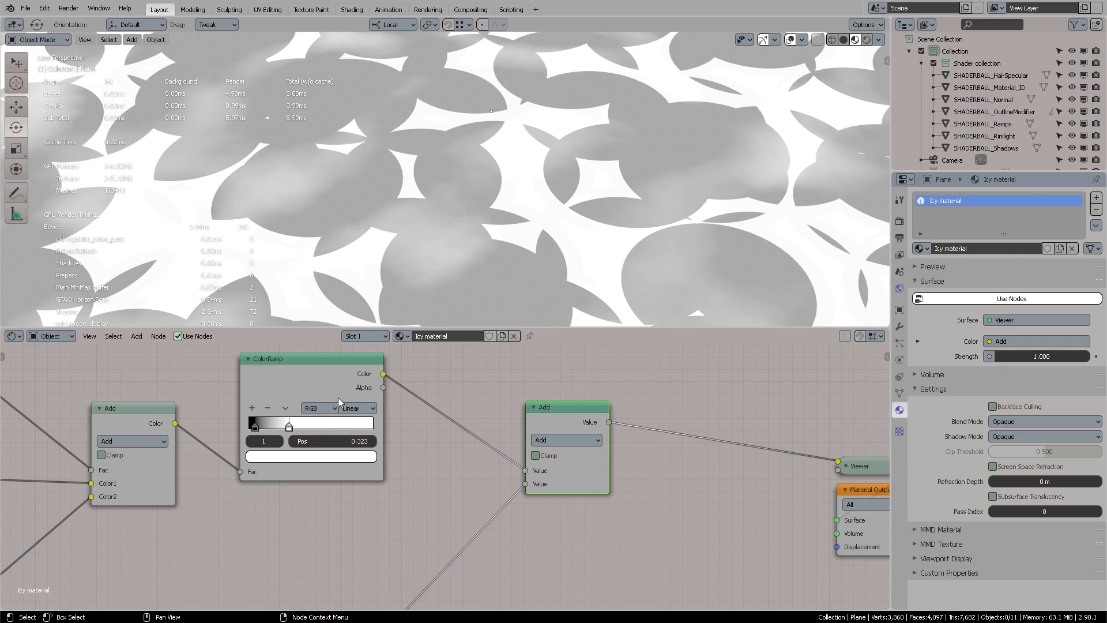
Step: Add a third stop to the combined dents and scratches ColorRamp and place it close to the black stop
left_click_drag(327, 387, 346, 387)
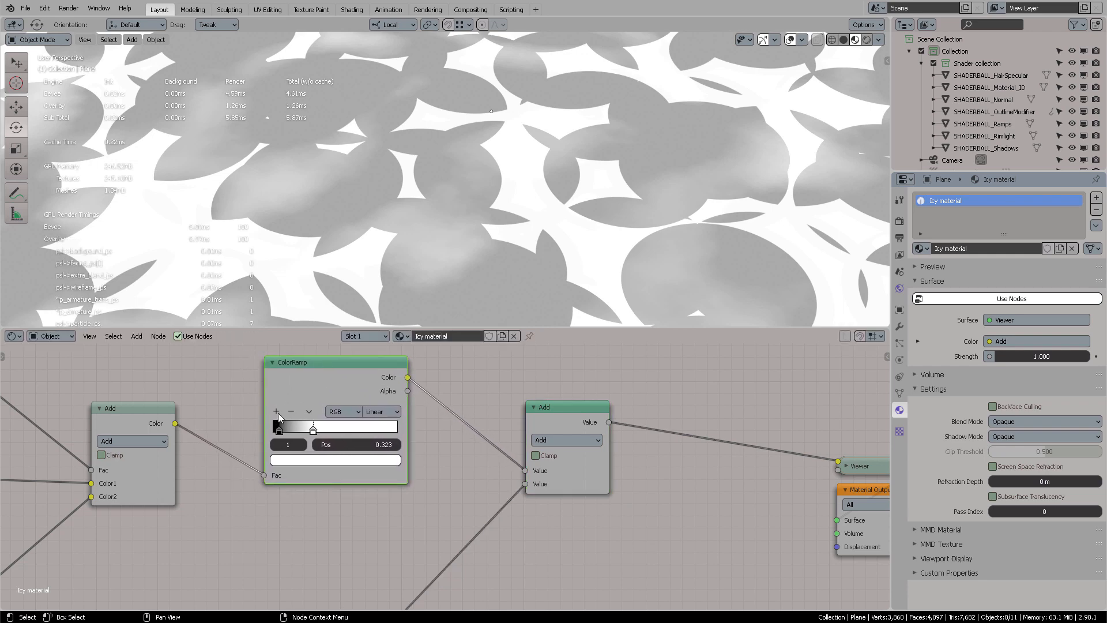
left_click(279, 430)
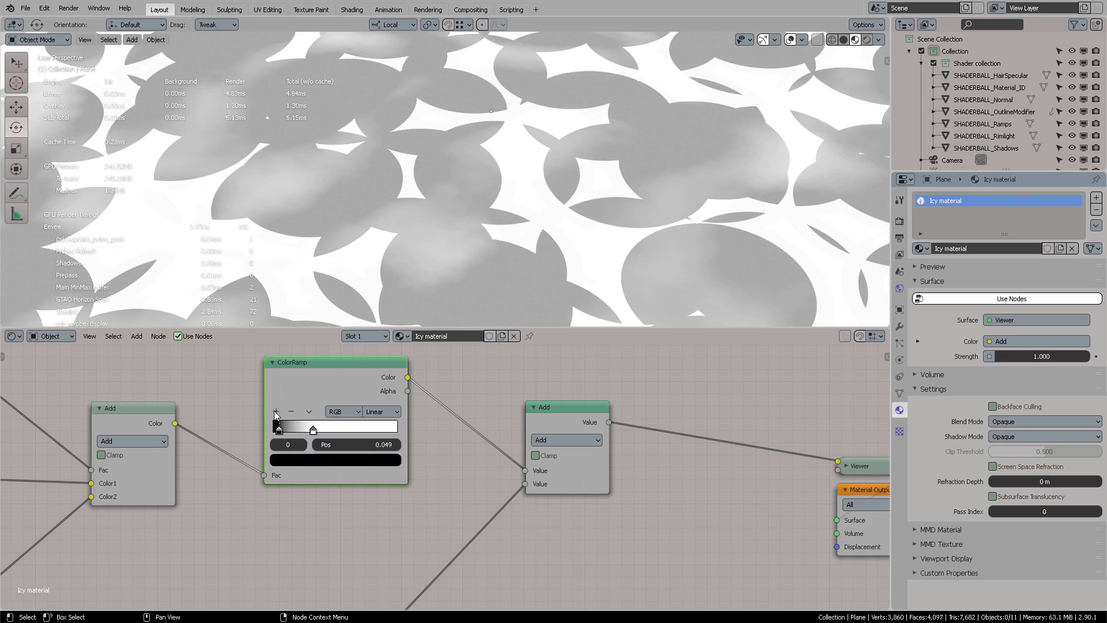
left_click(276, 412)
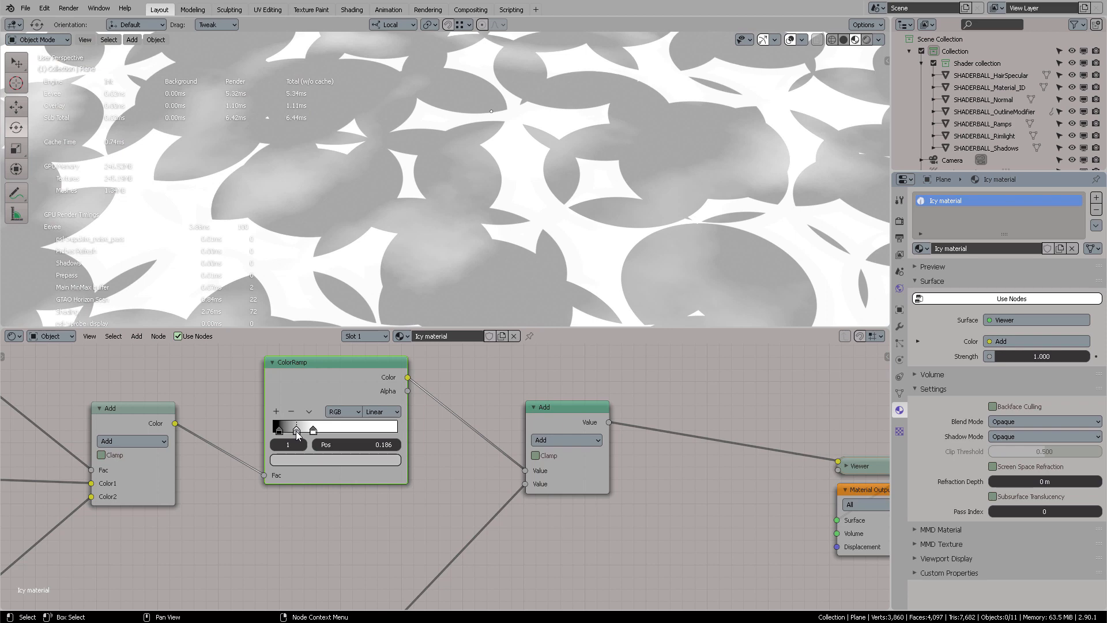
left_click_drag(296, 431, 287, 427)
Step: Move the combined ColorRamp's white stop to the far end of the gradient and readjust the middle stop near the black one
left_click(313, 430)
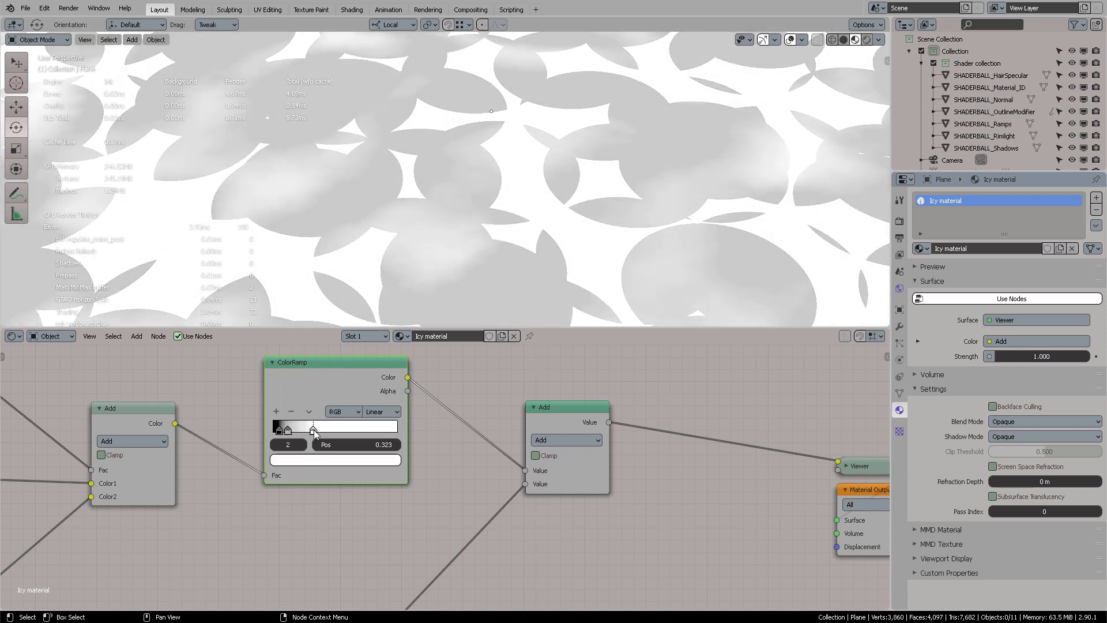
left_click_drag(314, 431, 403, 432)
left_click(289, 431)
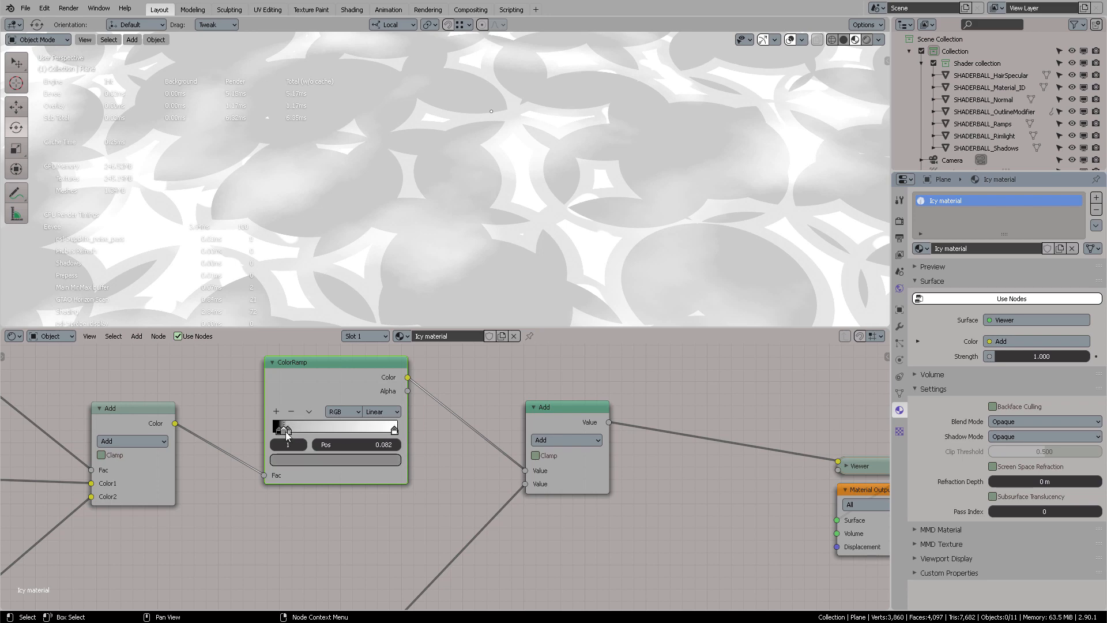
left_click_drag(287, 431, 292, 435)
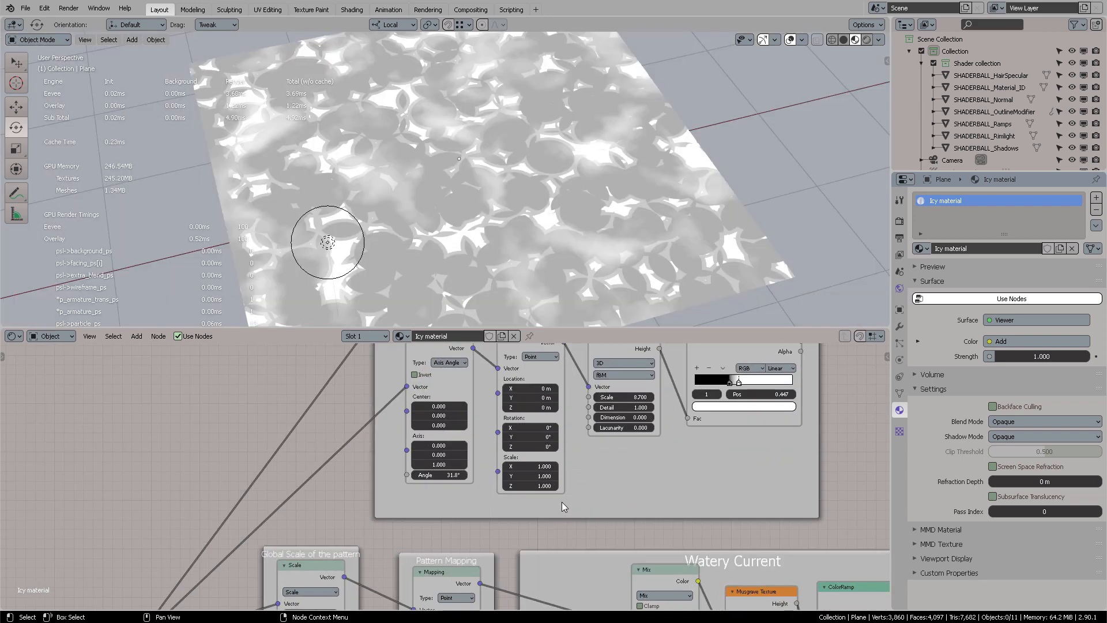
Step: Set the Y scale of the Mapping node in the Transversal scratches frame to 3.6
scroll(561, 501, "up", 2)
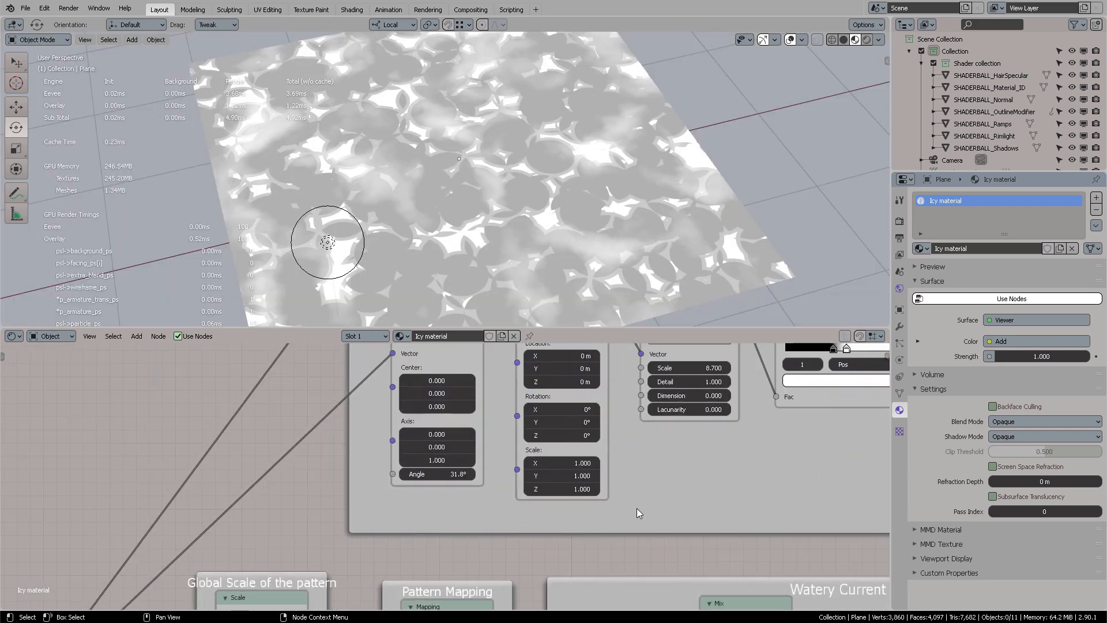
middle_click_drag(636, 507, 490, 560)
scroll(576, 501, "down", 1)
mouse_move(592, 497)
middle_mouse_down()
mouse_move(585, 545)
mouse_move(582, 515)
middle_mouse_up()
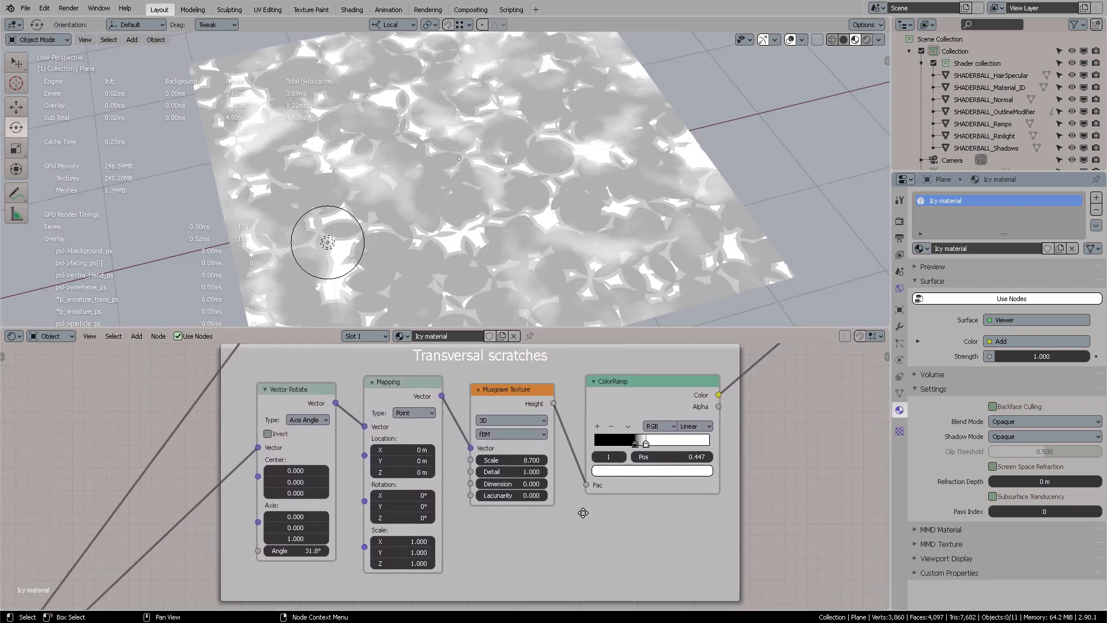
middle_click_drag(497, 538, 532, 501)
scroll(531, 502, "up", 1)
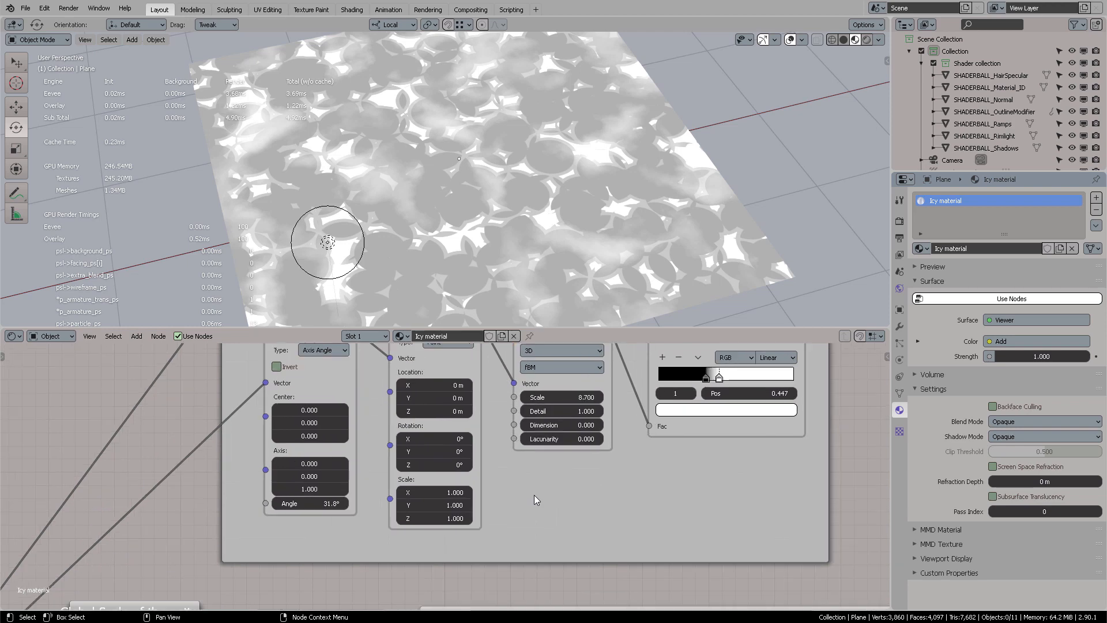
left_click(450, 502)
type("3.6")
key("Return")
middle_click_drag(644, 477, 544, 545)
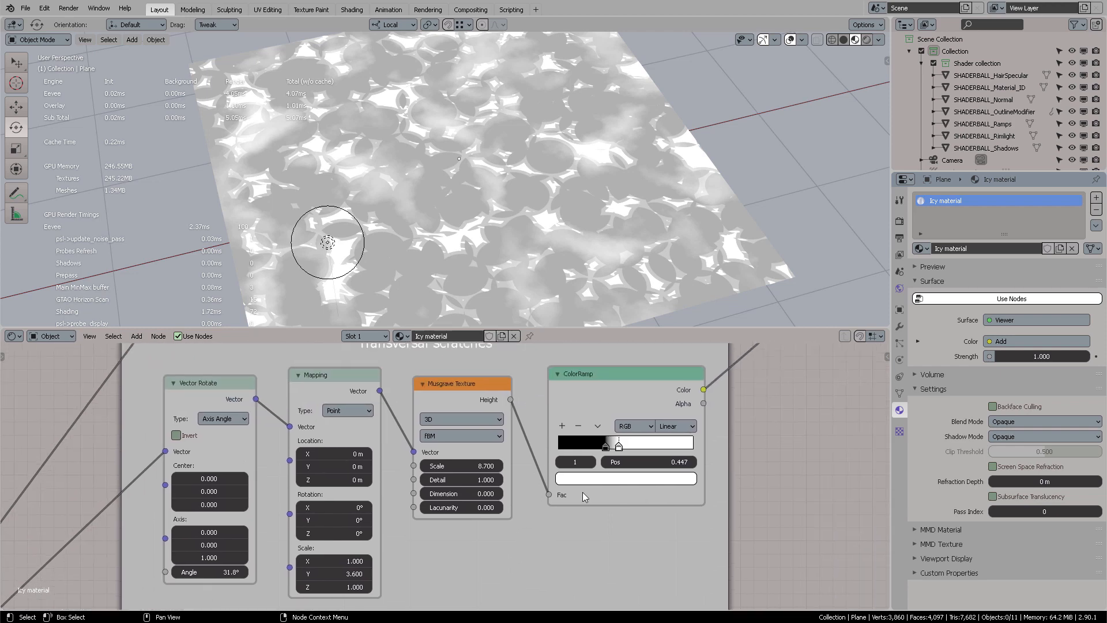
Step: Preview the Transversal scratches ColorRamp through the Viewer and set the Mapping node's Y scale to 1
left_click(614, 393, "ctrl+shift")
left_click(332, 573)
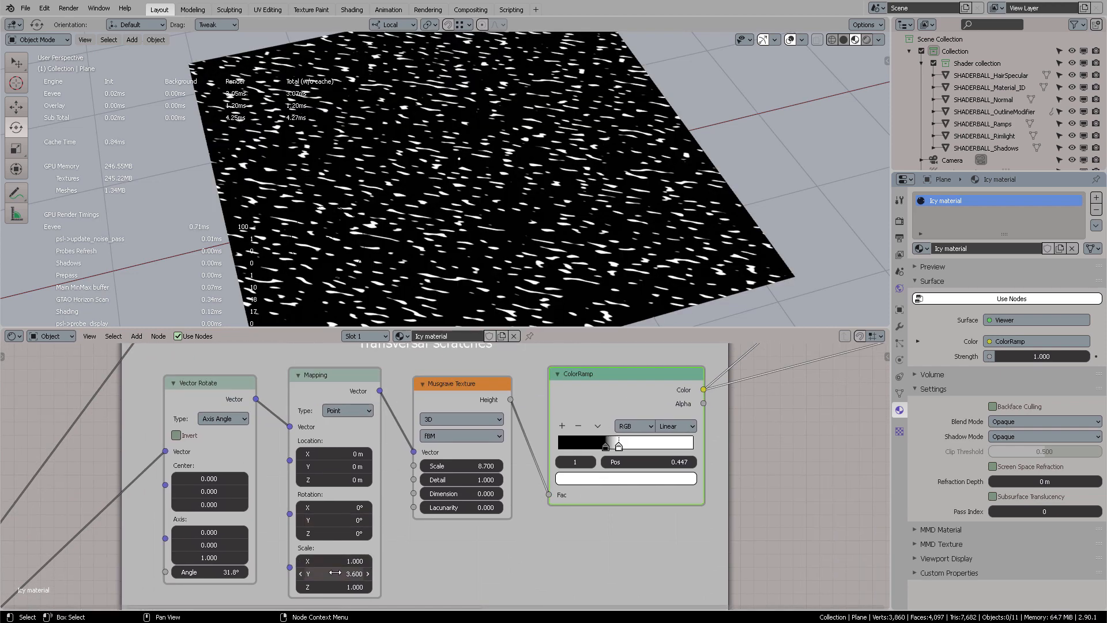
type("1")
key("Return")
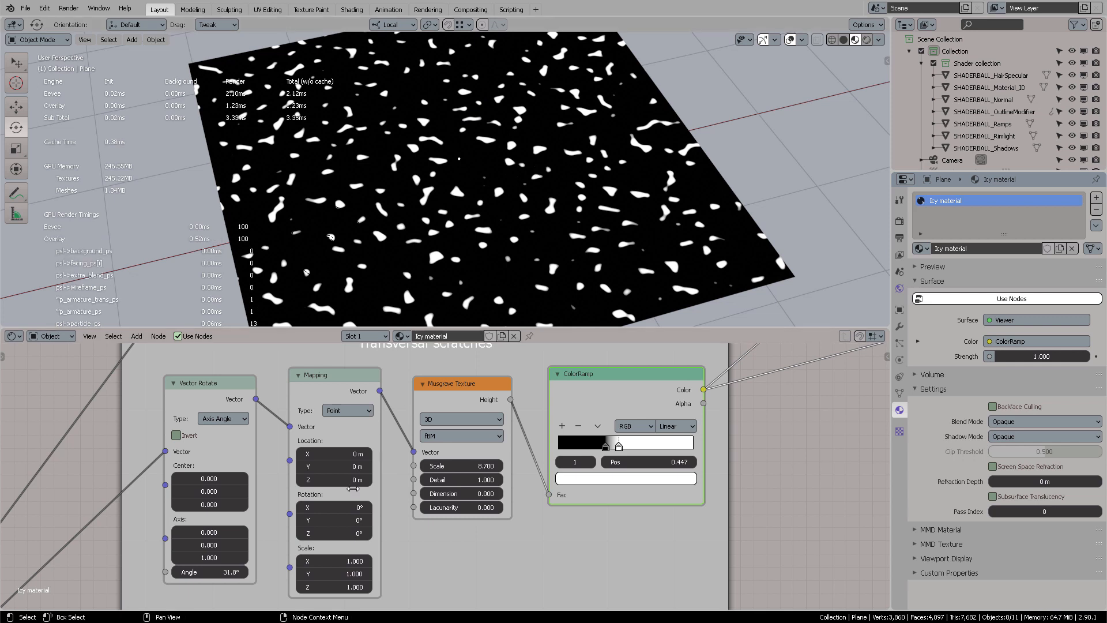
Step: Nudge the Mapping node in the Transversal scratches frame and set its Y scale to 3.6
left_click_drag(326, 381, 333, 381)
left_click(346, 568)
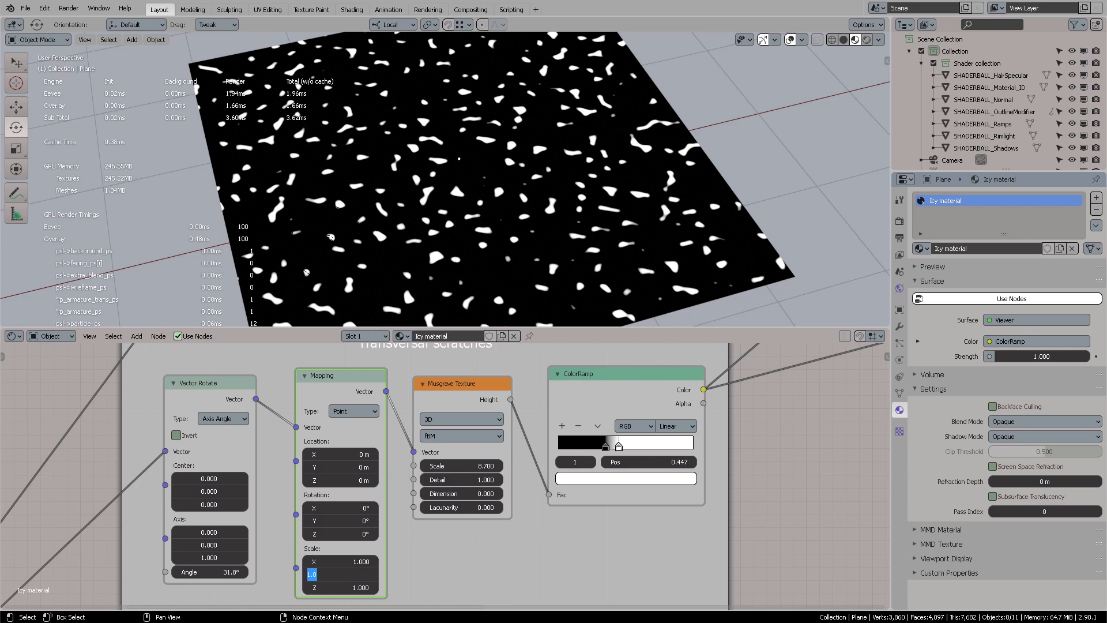
type("3.6")
key("Return")
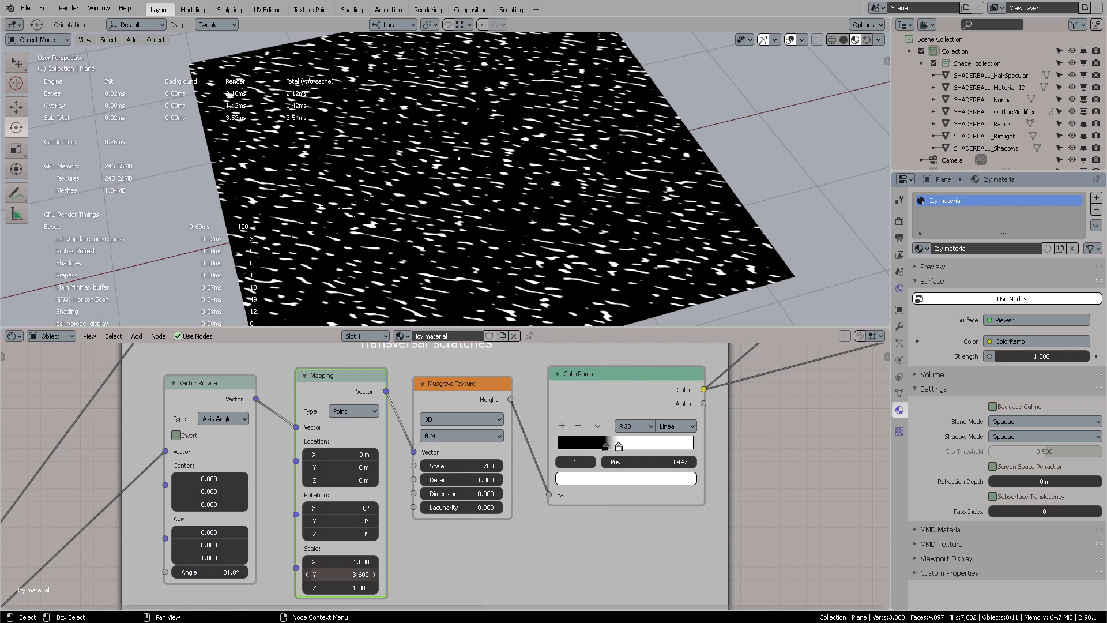
Step: Try another Y scale on the scratches Mapping node and a Vector Rotate angle of 32.7°, undoing each change
left_click_drag(343, 574, 371, 574)
key("ctrl+z")
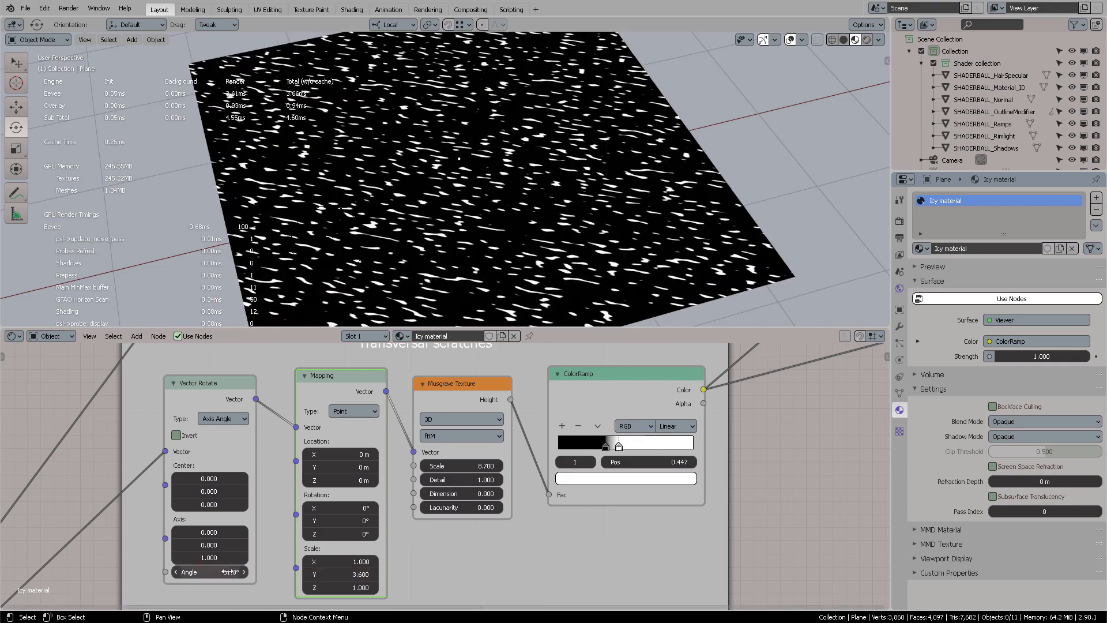
left_click_drag(227, 572, 202, 571)
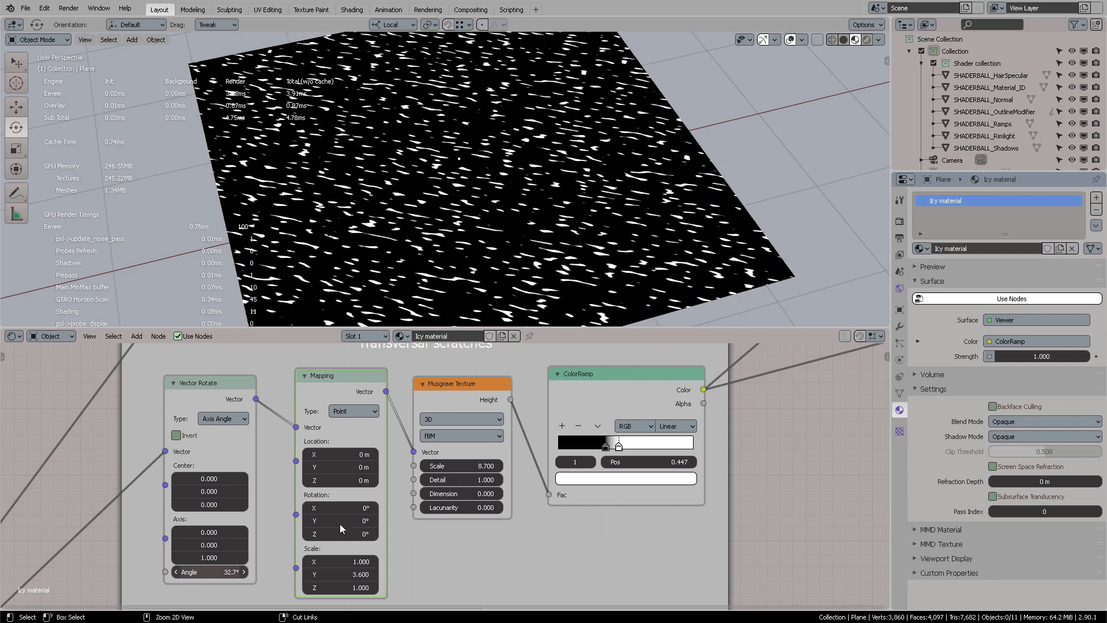
key("ctrl+z")
Step: Preview the final Add node, which joins the dents and scratches with the watery current, through the Viewer
scroll(468, 427, "down", 1)
middle_click_drag(468, 425, 470, 469)
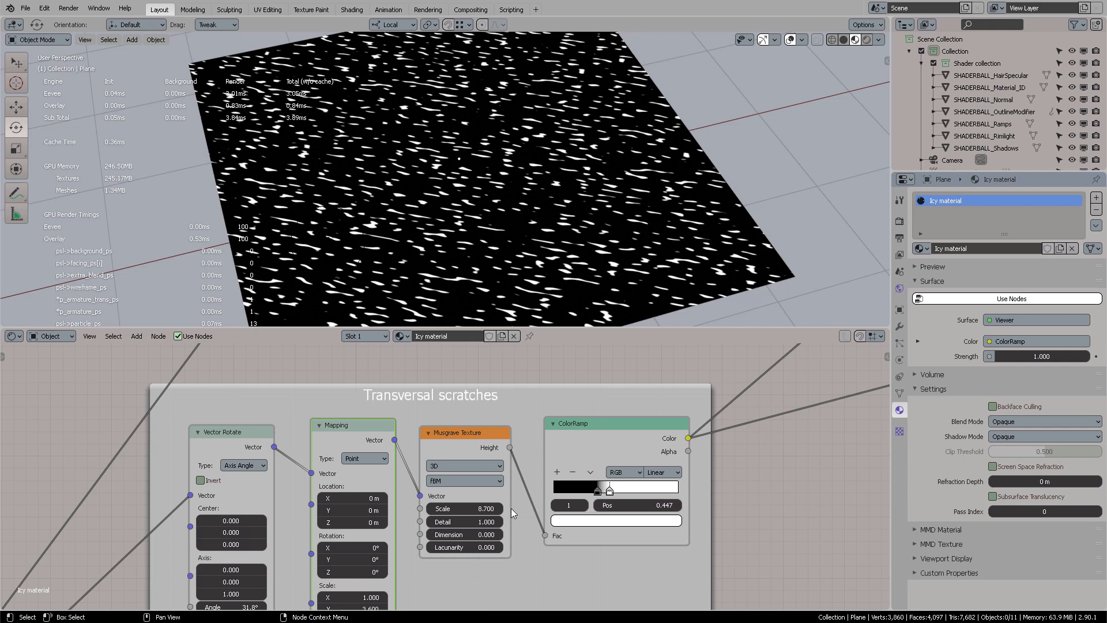
scroll(625, 441, "down", 8)
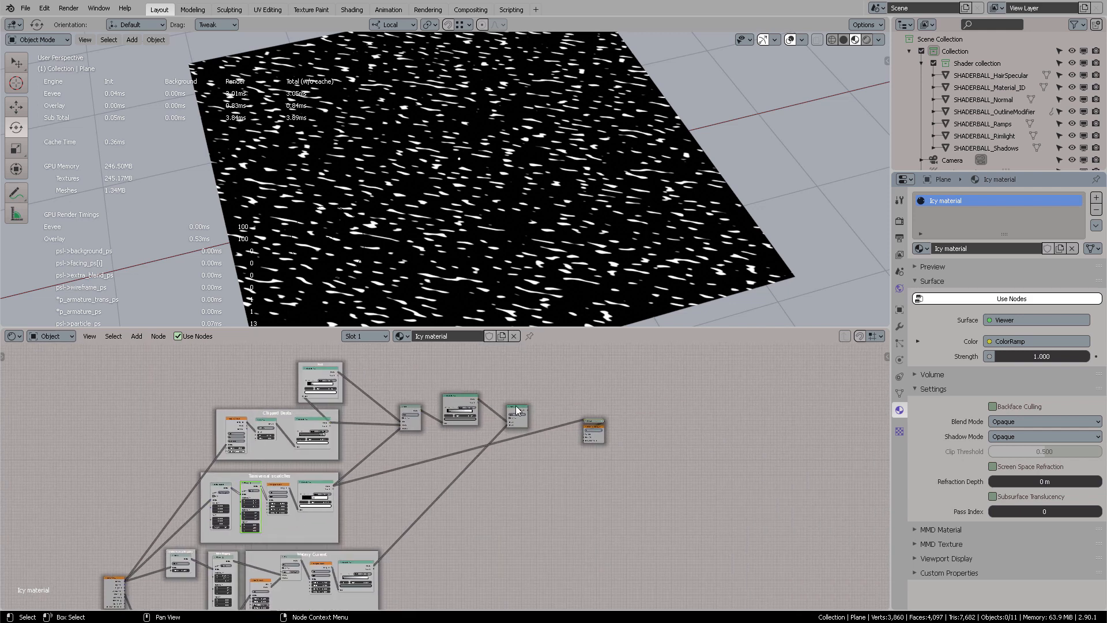
left_click(517, 411, "ctrl+shift")
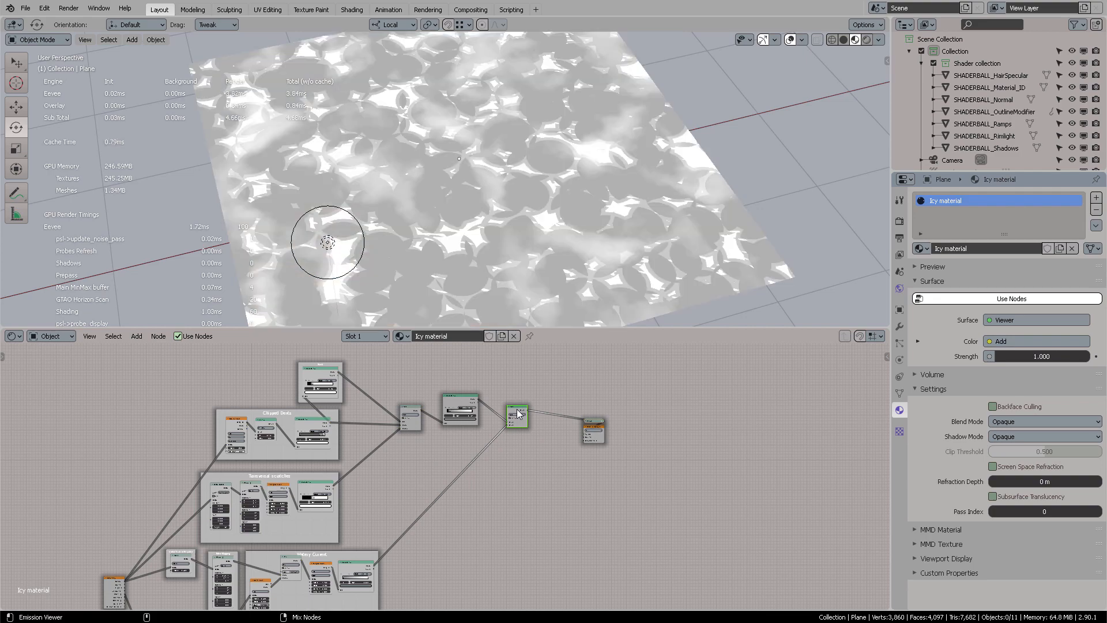
Step: Examine the combined pattern on the plane from several angles, along with the node network that feeds it
middle_click_drag(531, 232, 634, 239)
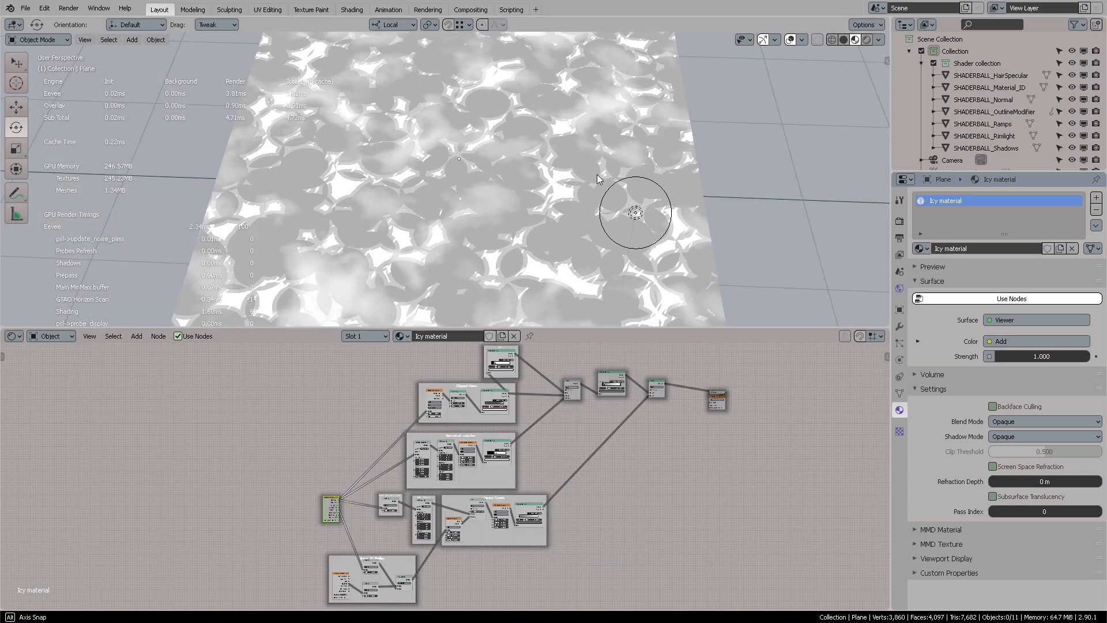
middle_click_drag(587, 177, 611, 170)
scroll(555, 447, "up", 5)
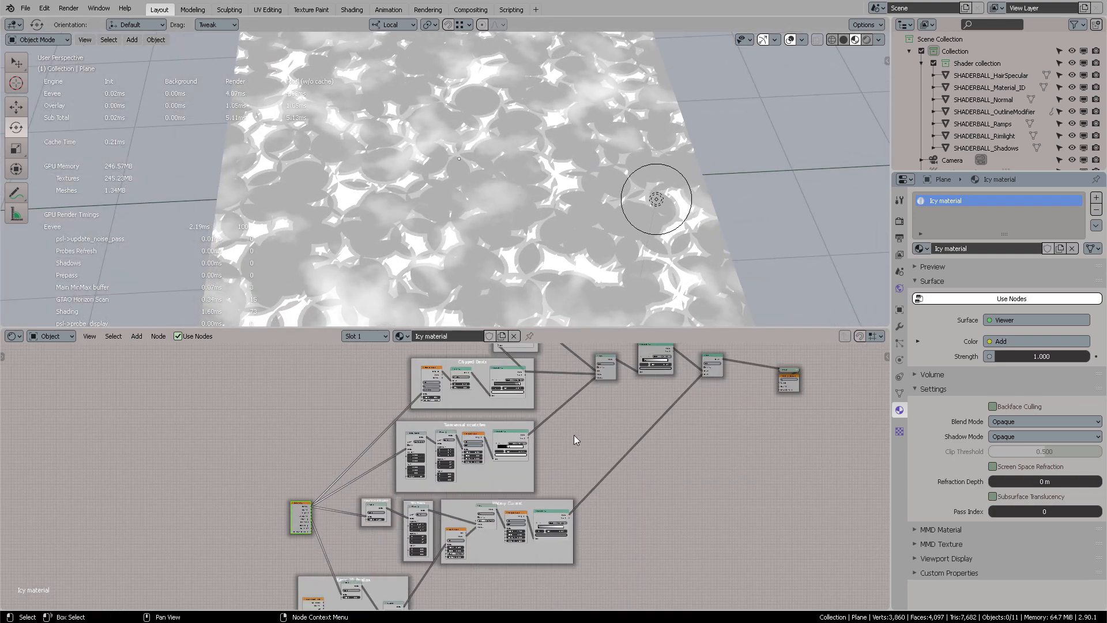
middle_click_drag(657, 411, 584, 548)
scroll(584, 548, "up", 6)
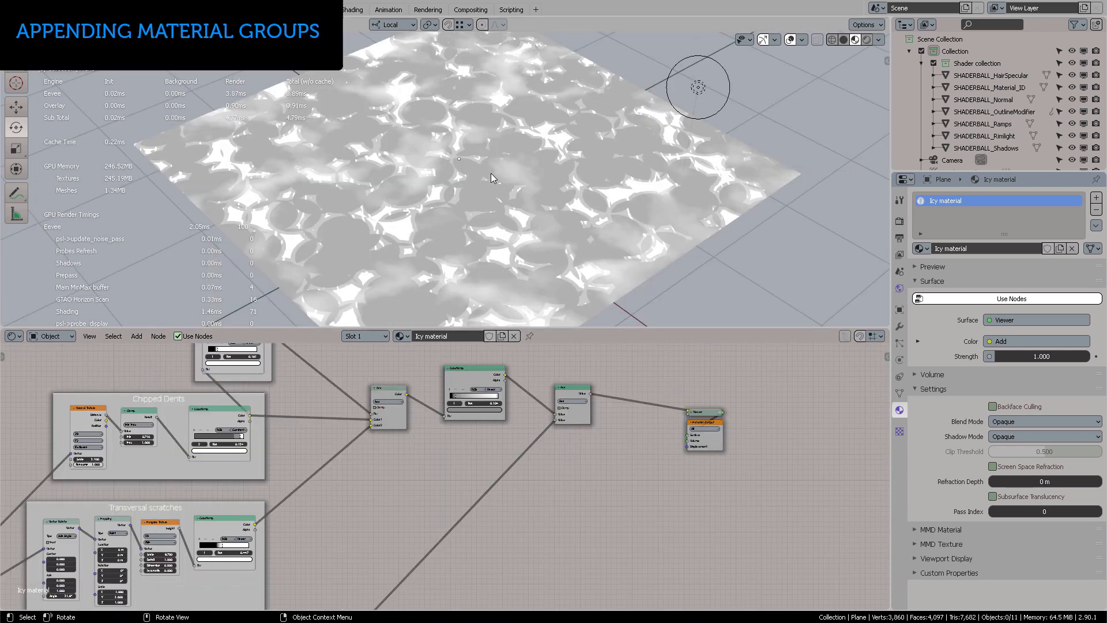
middle_click_drag(497, 175, 527, 143)
scroll(478, 156, "up", 3)
scroll(527, 141, "down", 2)
scroll(538, 145, "down", 2)
middle_click_drag(538, 475, 427, 428)
scroll(502, 431, "up", 6)
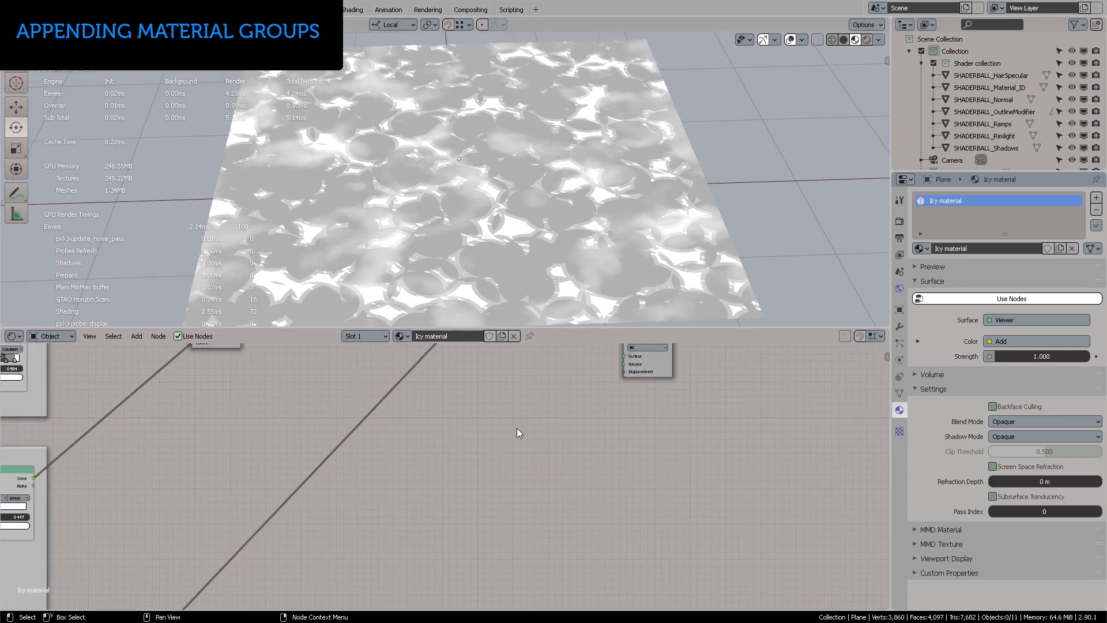
middle_click_drag(500, 392, 508, 396)
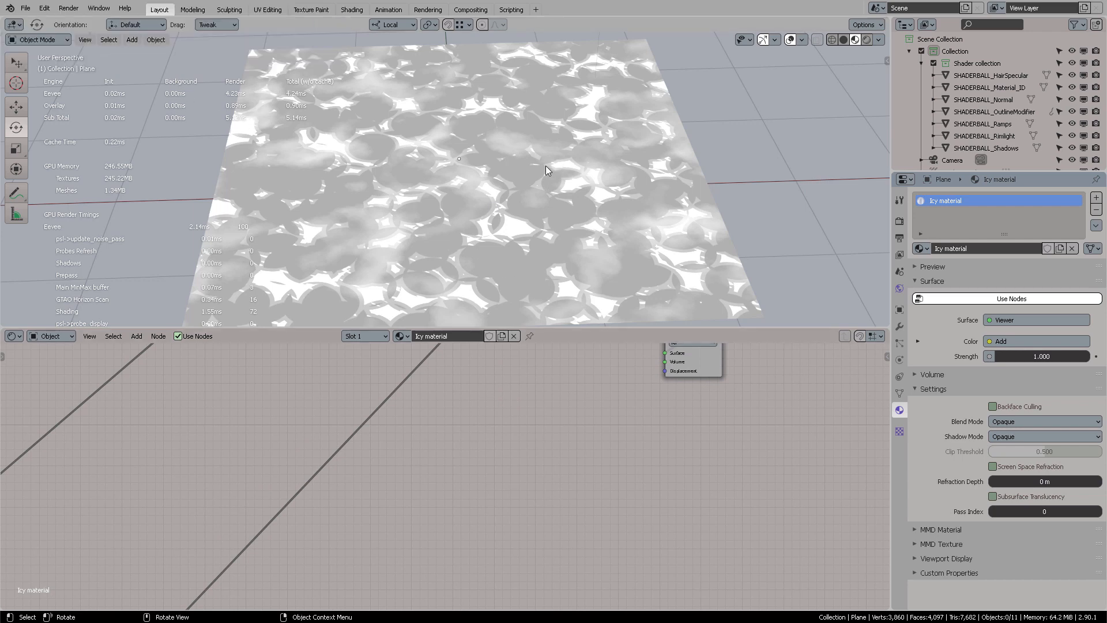
Step: Start appending from Broken ICE_v2.blend and look up the Cracked ICE material among its materials
left_click(25, 8)
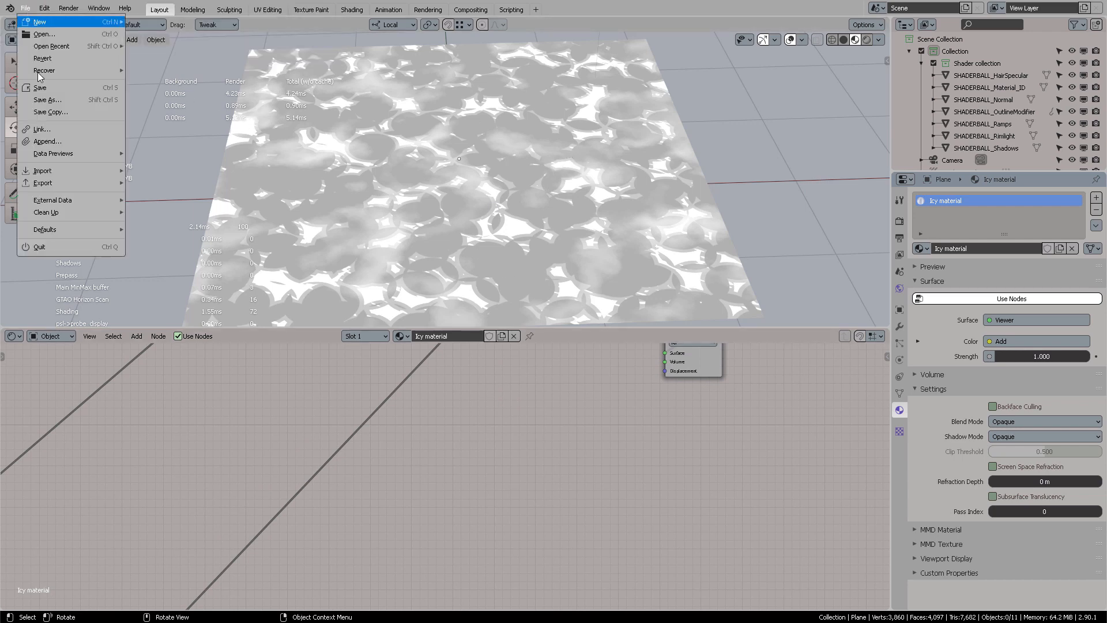
left_click(46, 141)
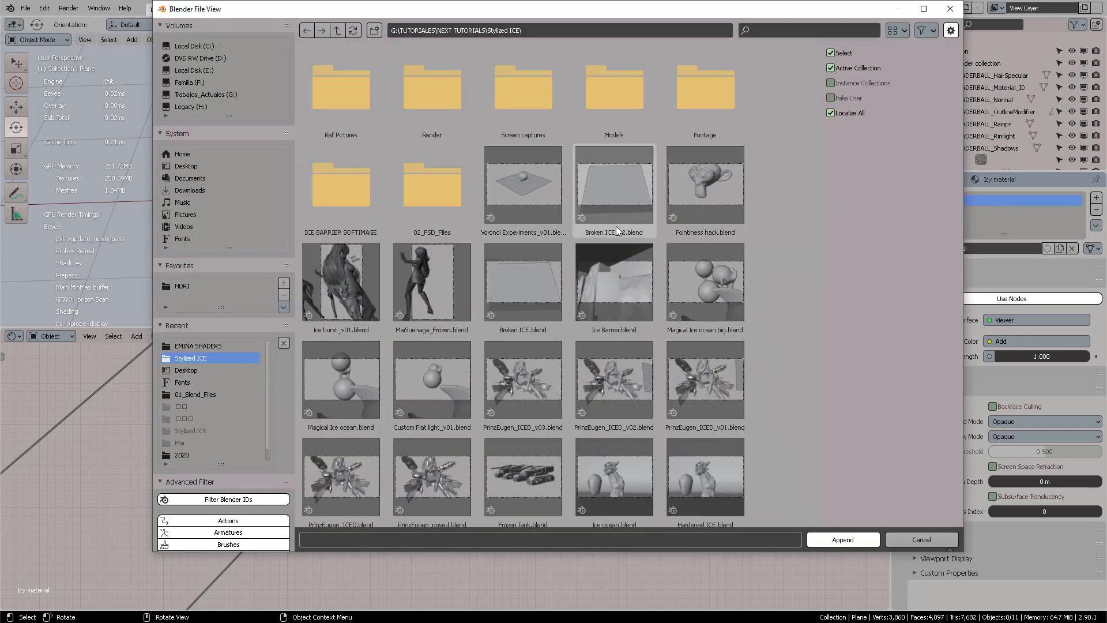
double_click(619, 179)
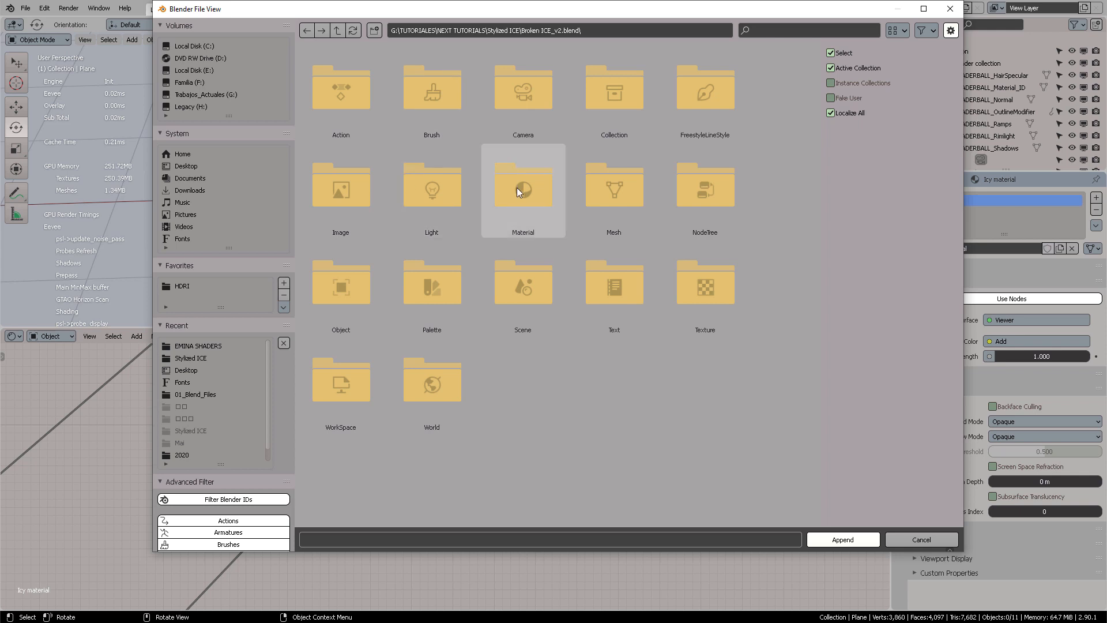
left_click(538, 197)
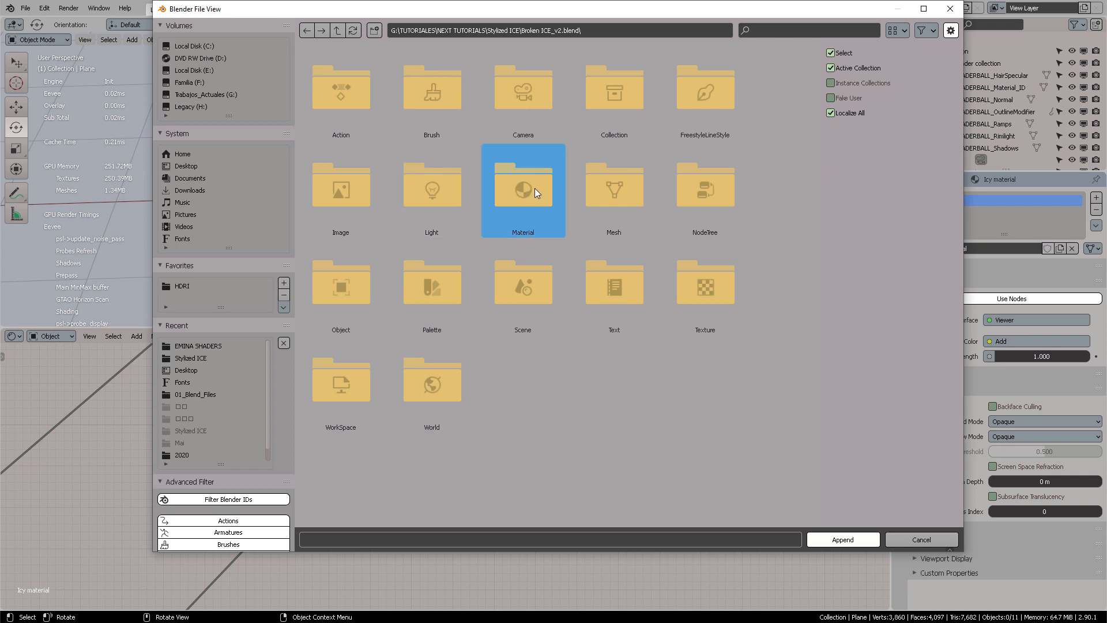
double_click(534, 188)
left_click(349, 111)
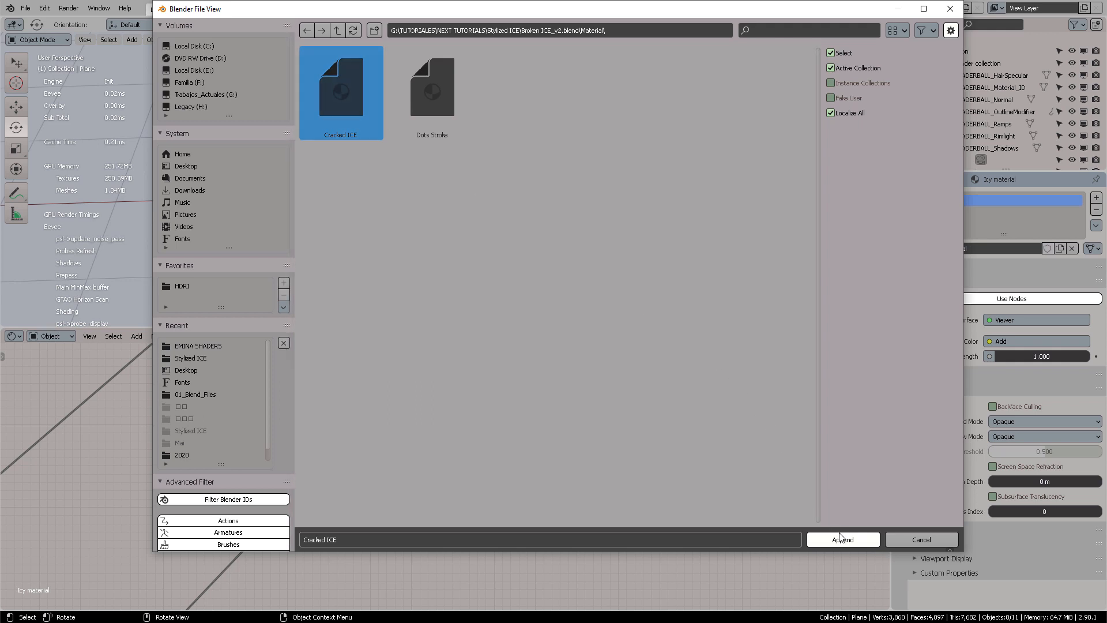
left_click(611, 273)
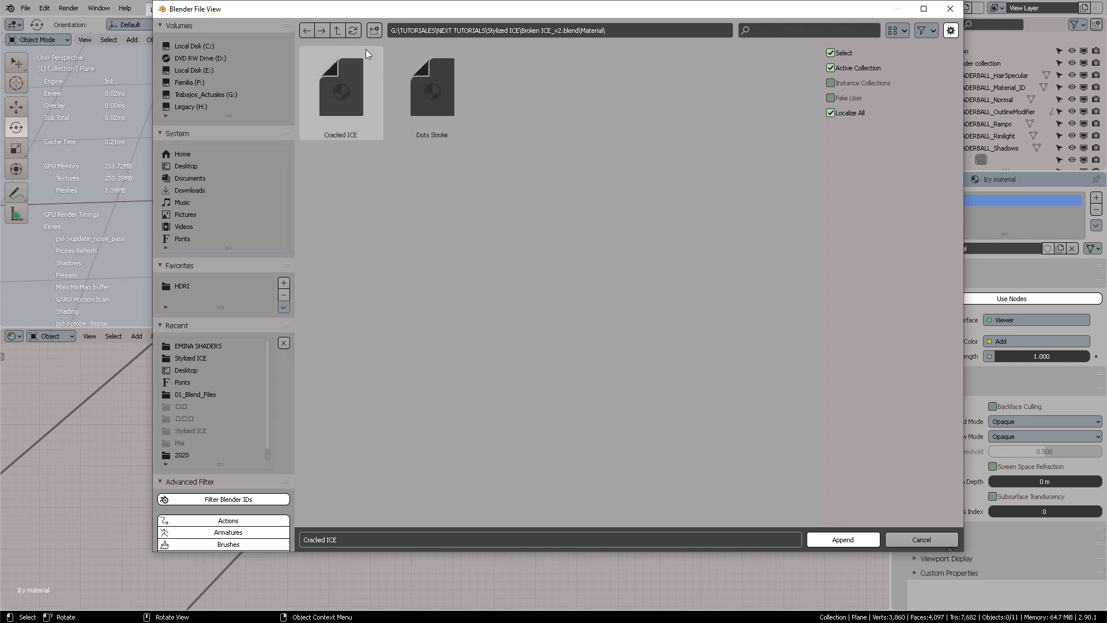
Step: Select the Broken ICE node group among the file's node trees and leave the file browser without appending
left_click(340, 33)
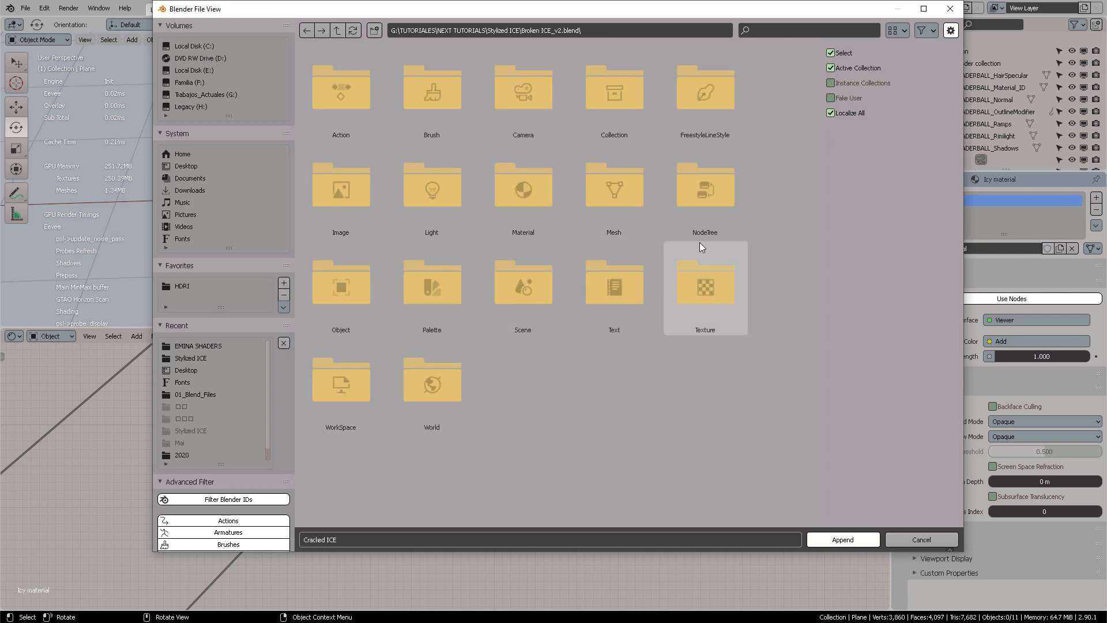
double_click(709, 186)
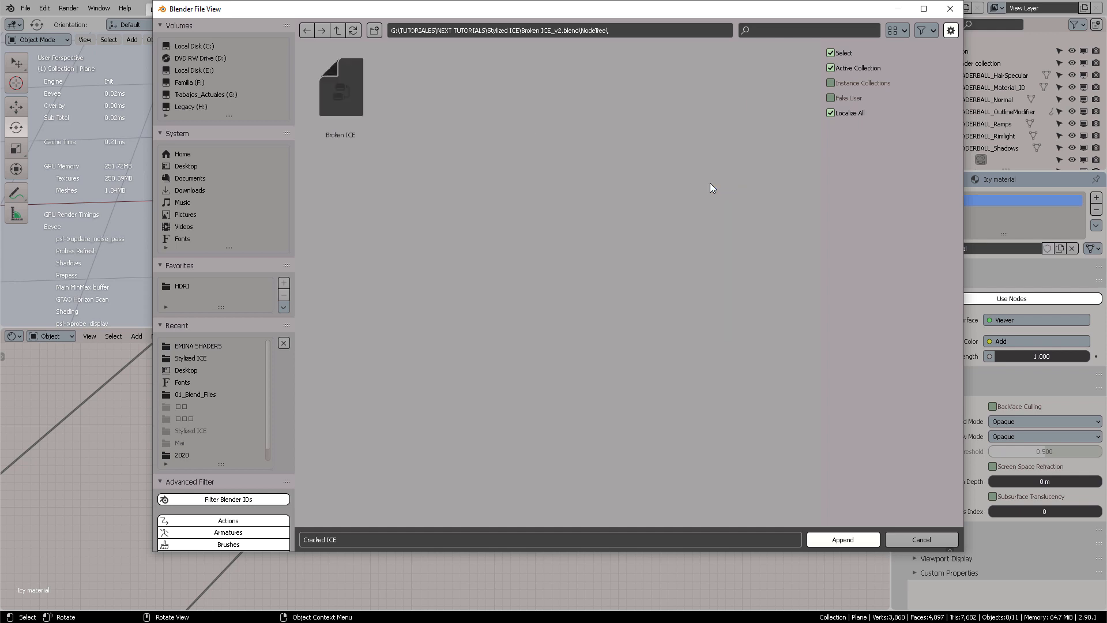
left_click(337, 131)
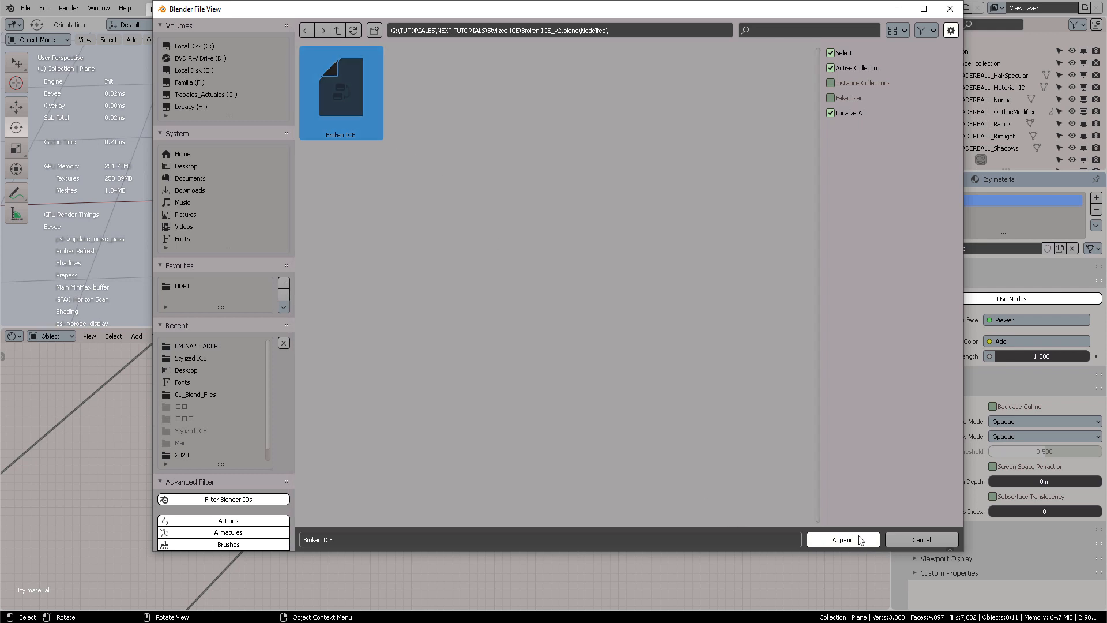
left_click(921, 539)
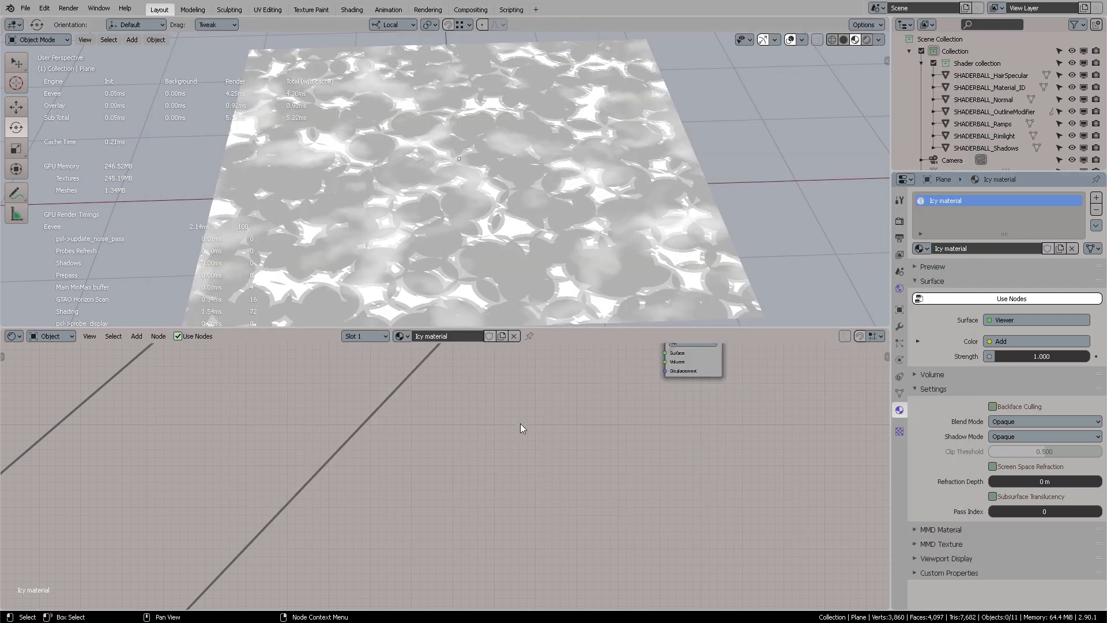
Step: Add the Broken ICE node group to the Icy material and place it in the empty area near the Material Output
key("shift+a")
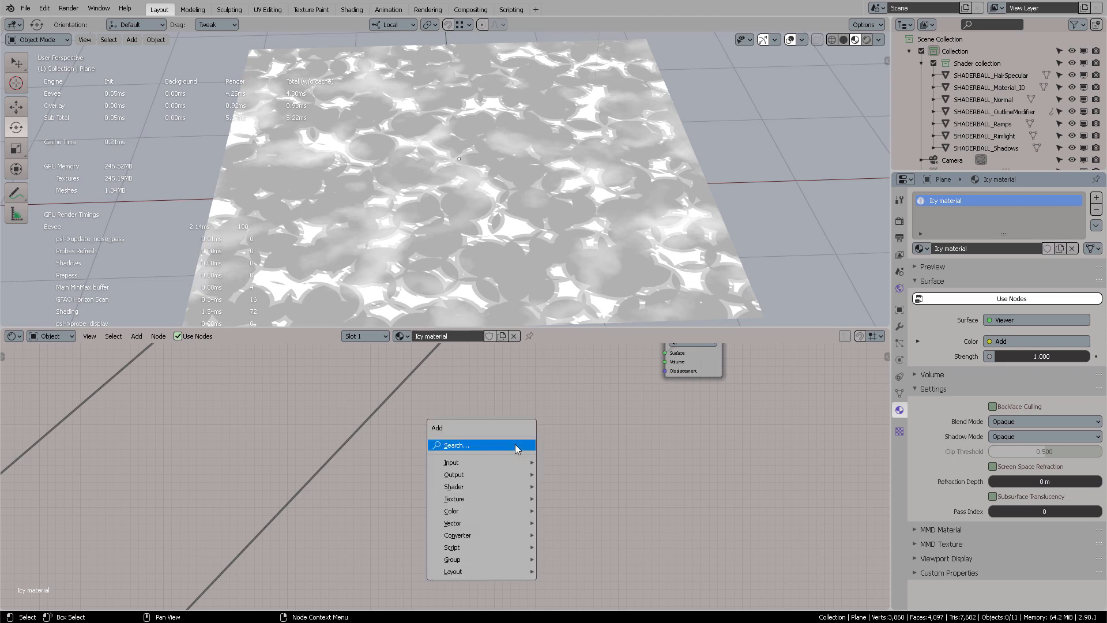
mouse_move(461, 559)
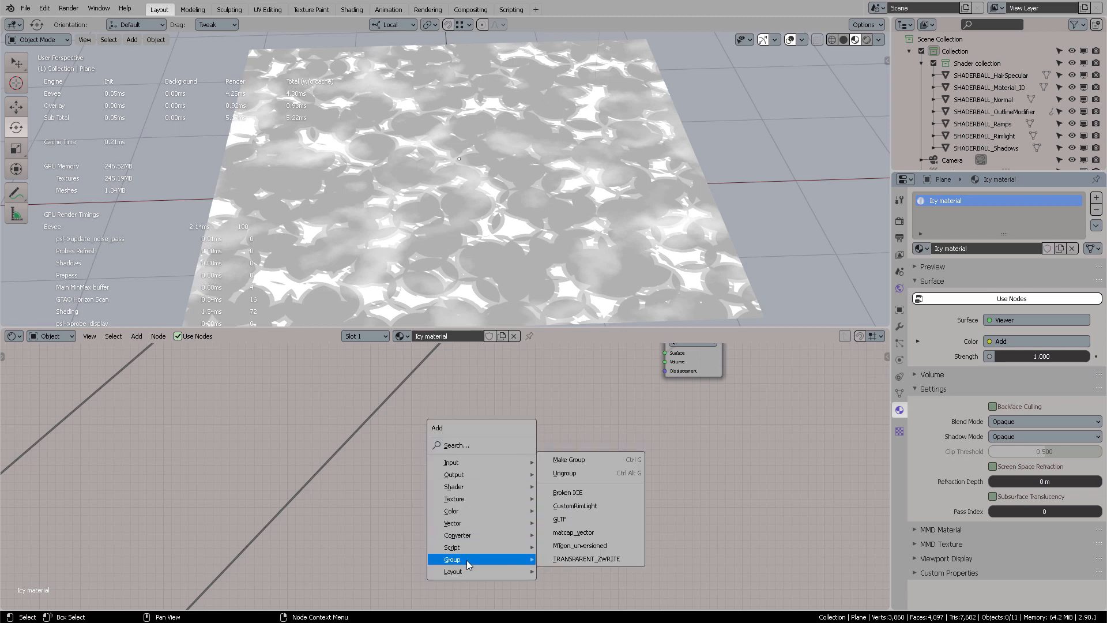
left_click(576, 494)
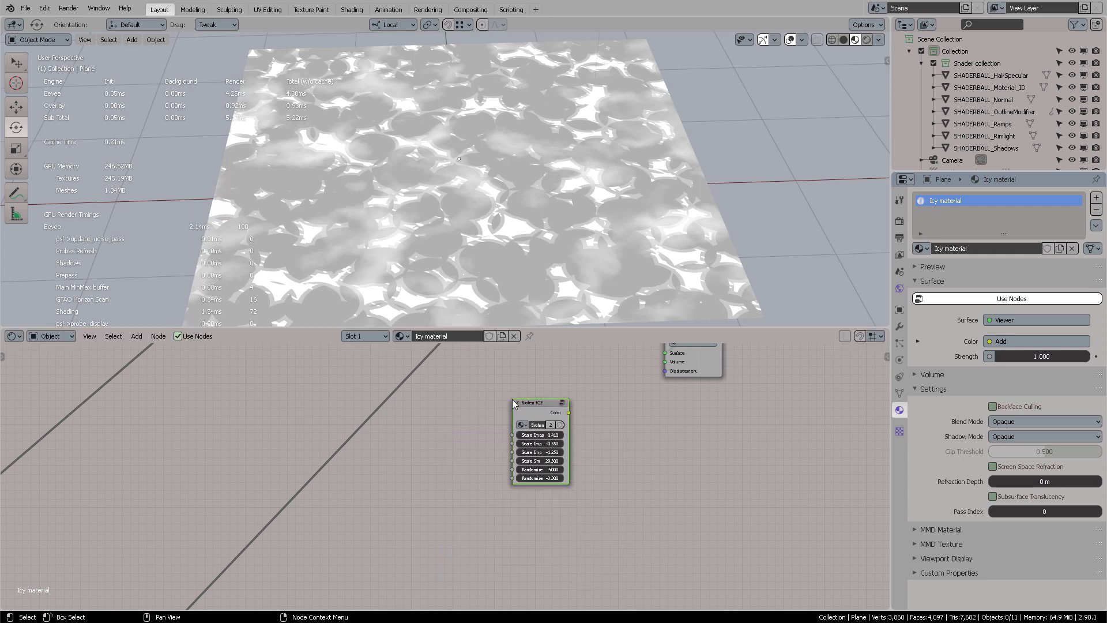
left_click(545, 389)
middle_click_drag(646, 428, 617, 458)
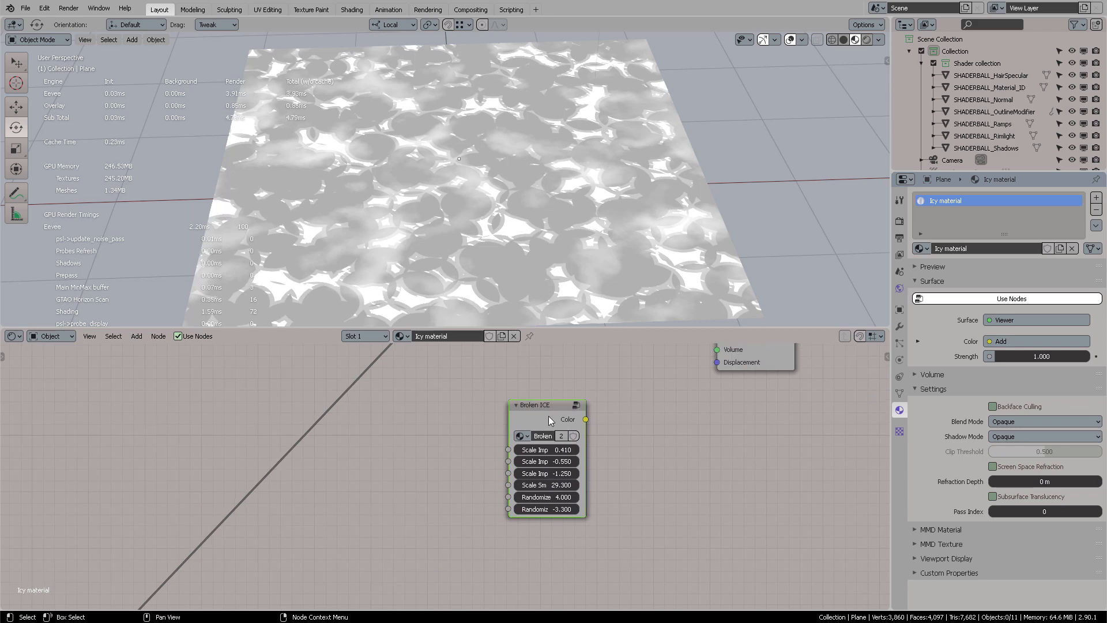
Step: Open the Broken ICE group and examine its internal network of Voronoi, Musgrave, ColorRamp and Multiply nodes
key("Tab")
scroll(477, 472, "down", 7)
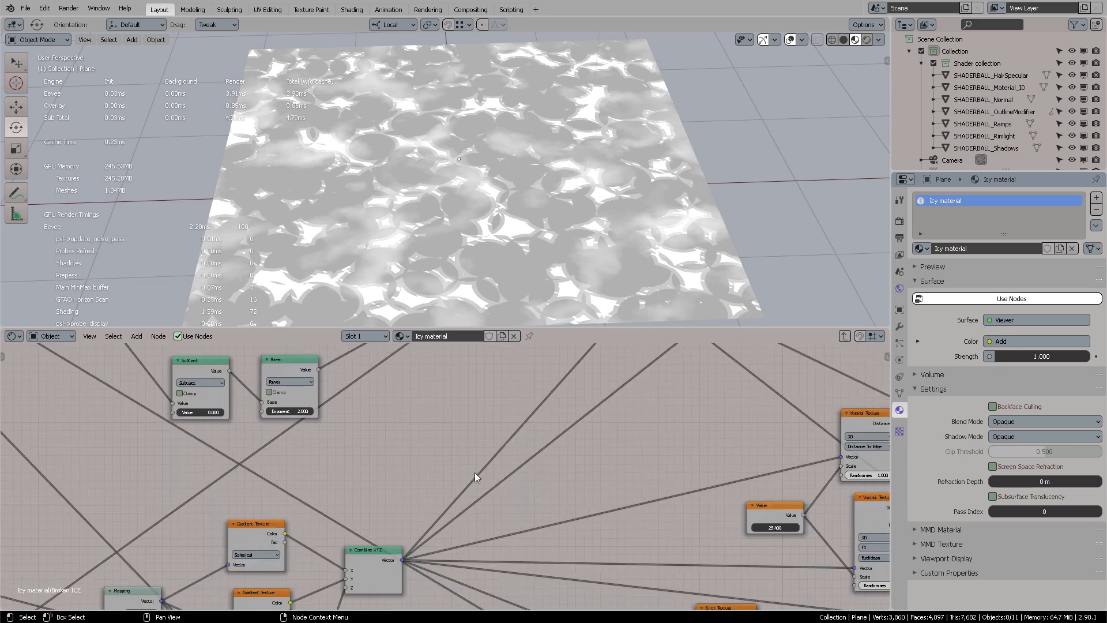
scroll(478, 465, "down", 8)
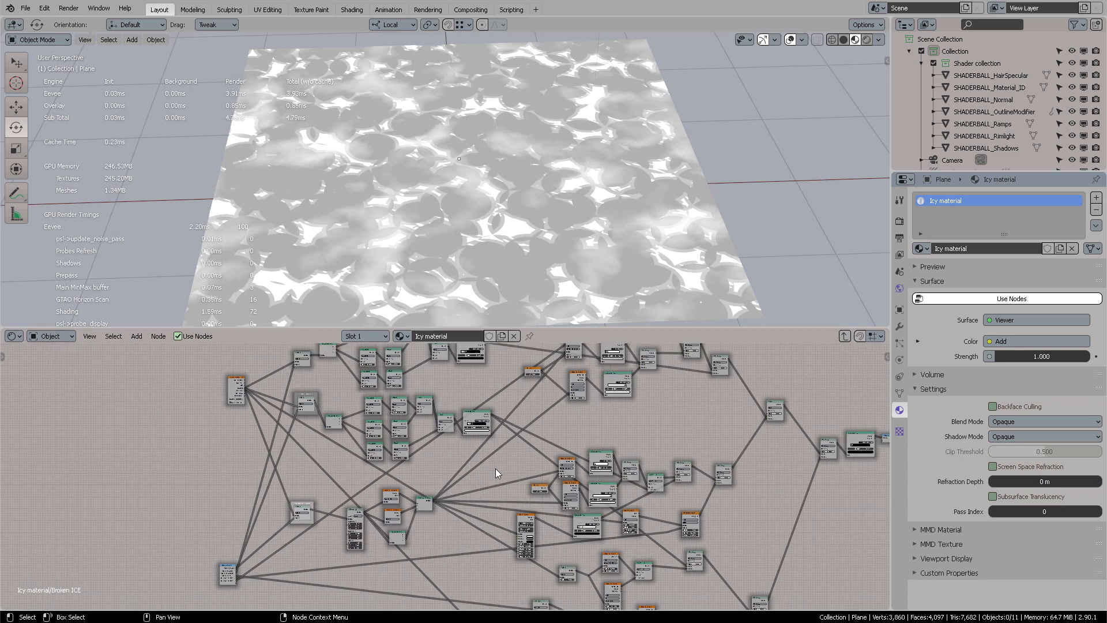
scroll(497, 458, "up", 8)
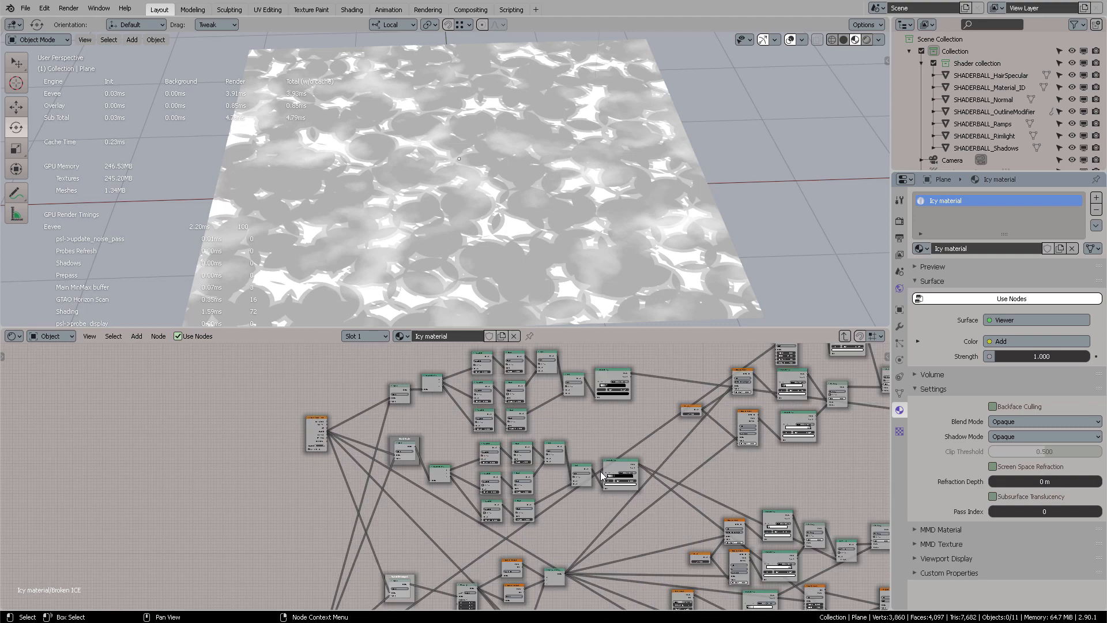
scroll(587, 459, "up", 2)
middle_click_drag(518, 447, 594, 525)
scroll(490, 418, "down", 4)
middle_click_drag(619, 424, 378, 478)
middle_click_drag(565, 424, 527, 500)
middle_click_drag(626, 460, 473, 457)
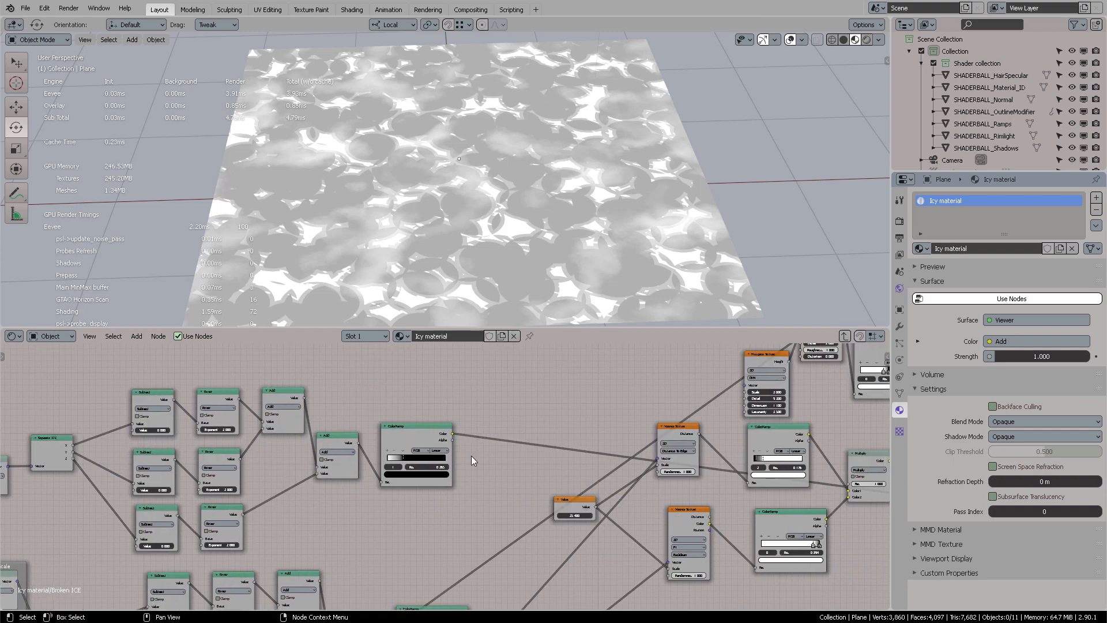
middle_click_drag(481, 500, 422, 494)
middle_click_drag(521, 437, 219, 506)
scroll(497, 452, "up", 9)
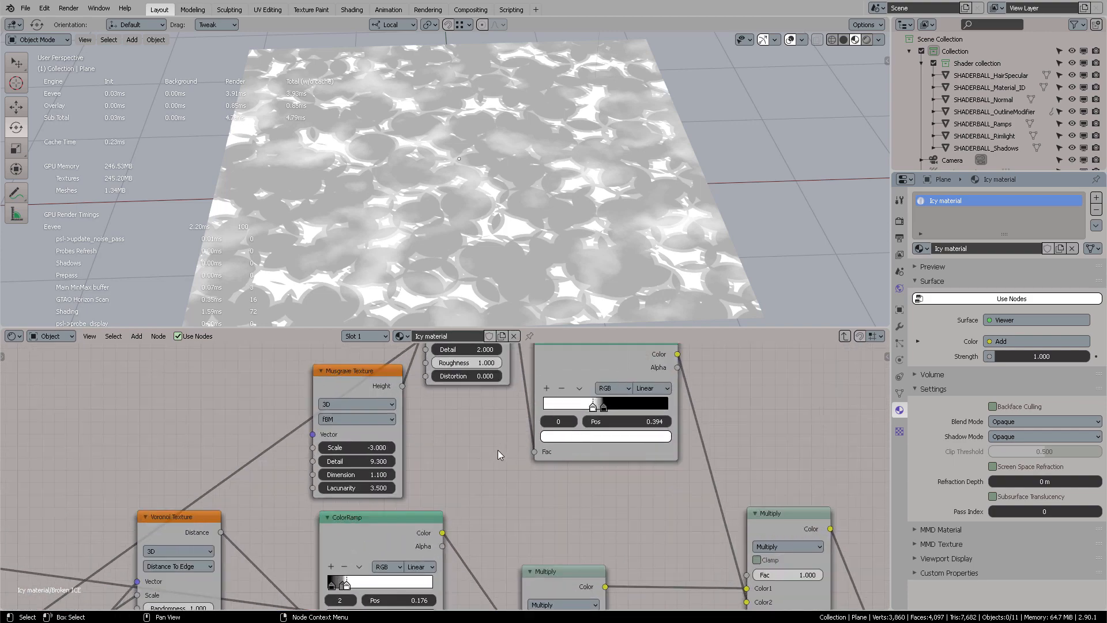
scroll(500, 461, "down", 4)
scroll(502, 466, "down", 5)
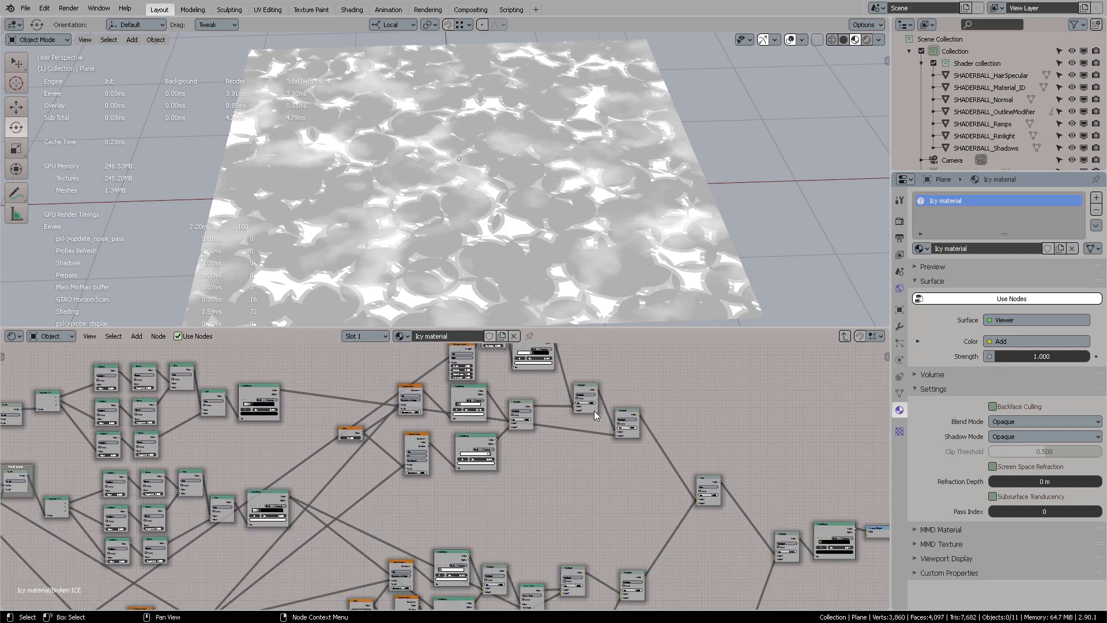
middle_click_drag(525, 468, 538, 416)
scroll(538, 445, "up", 6)
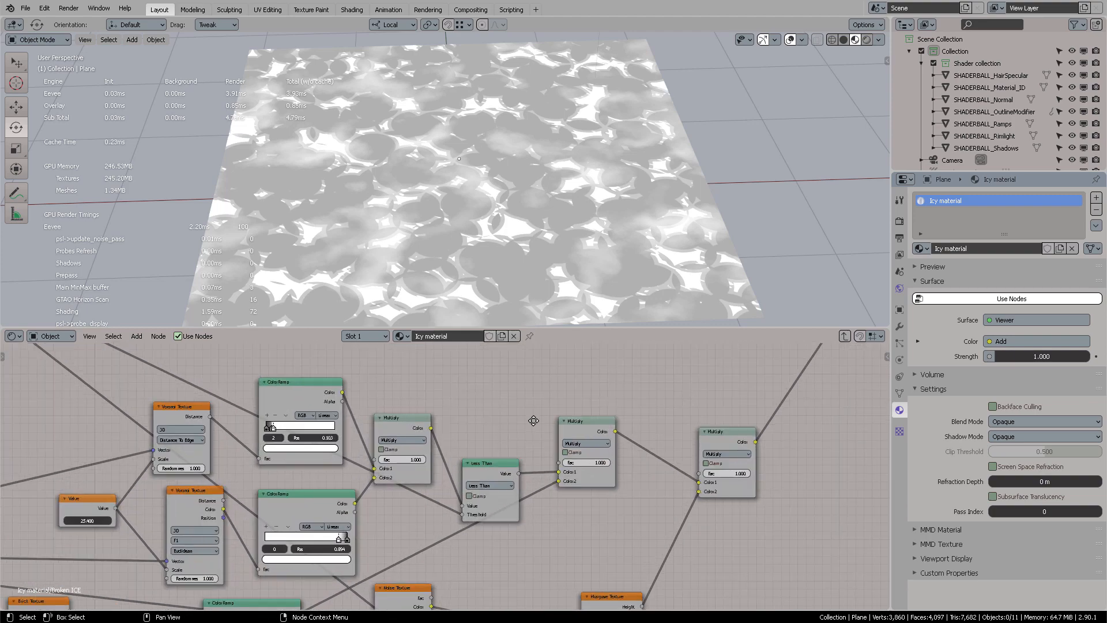
Step: Follow the Broken ICE group's internal network through to its output and return to the main node tree
scroll(634, 450, "down", 5)
middle_click_drag(742, 432, 377, 449)
scroll(588, 438, "down", 4)
middle_click_drag(520, 448, 621, 468)
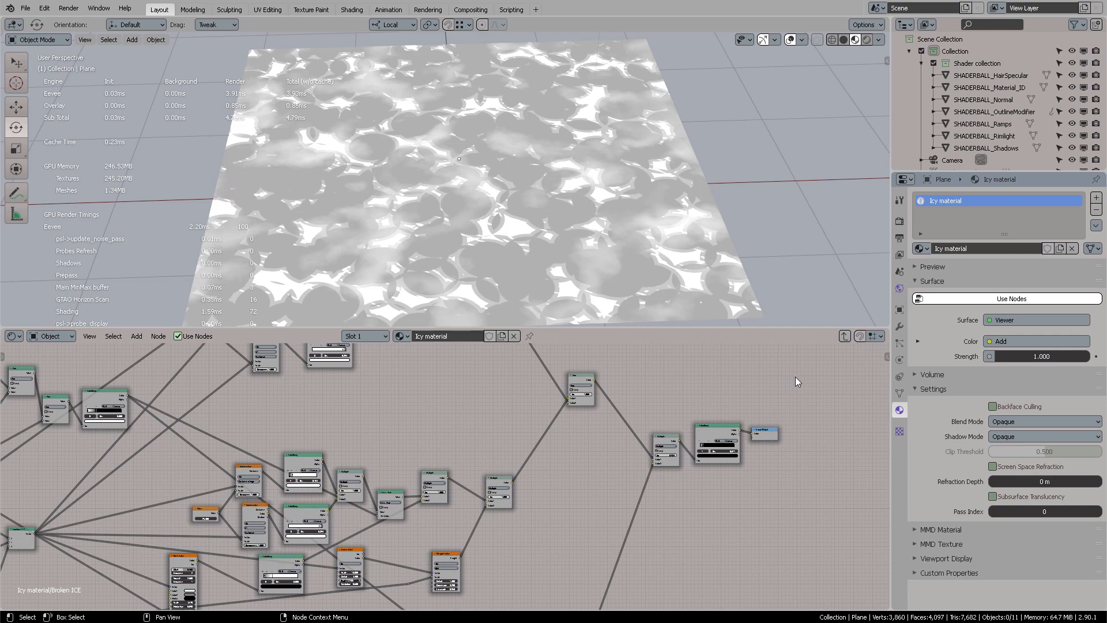
key("Tab")
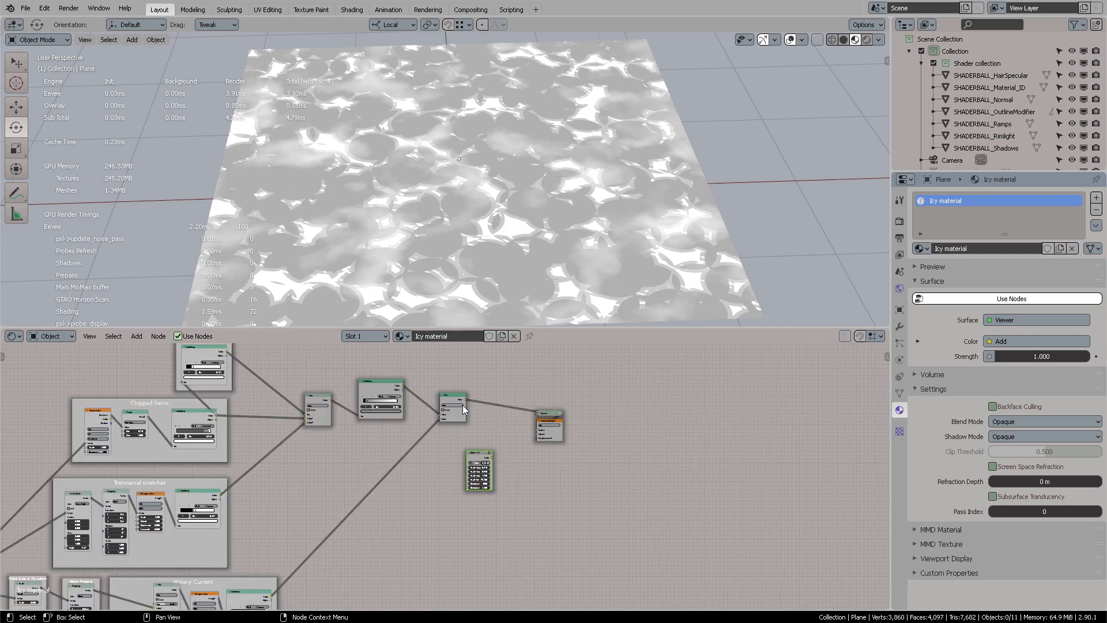
Step: Shift the Broken ICE node slightly away from the Material Output and preview its Color output on the plane through the Viewer
scroll(558, 408, "up", 4)
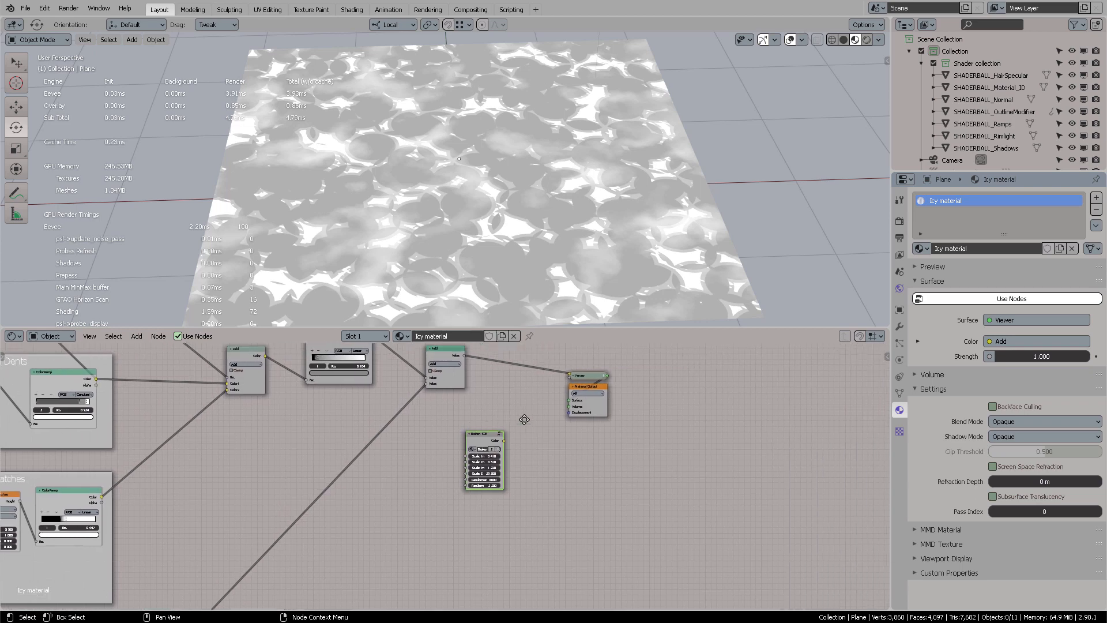
scroll(548, 418, "up", 3)
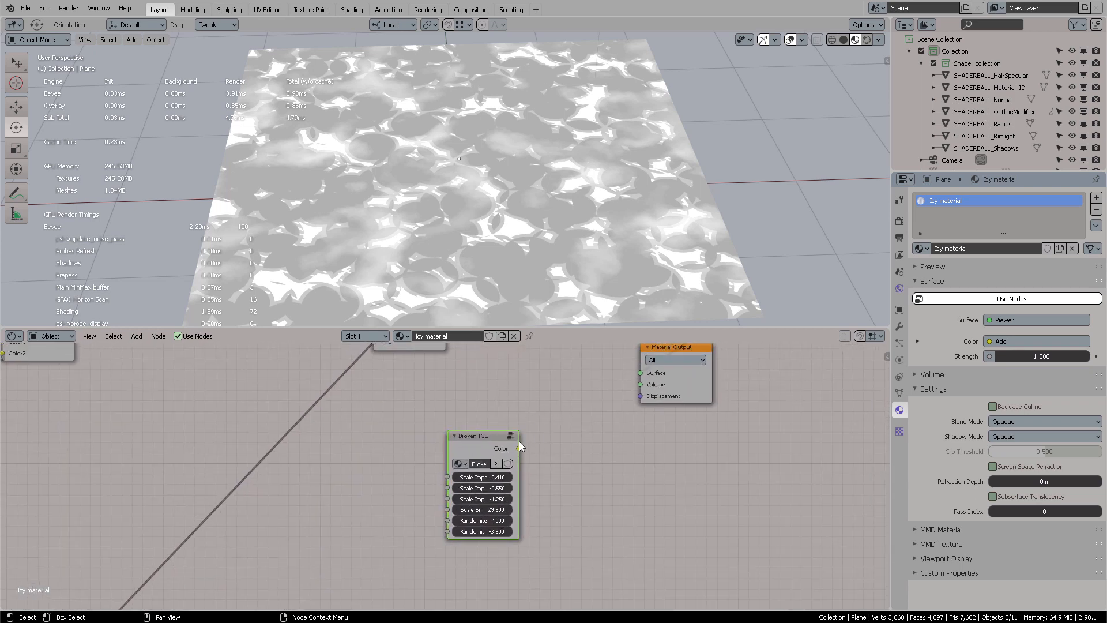
left_click_drag(482, 441, 456, 433)
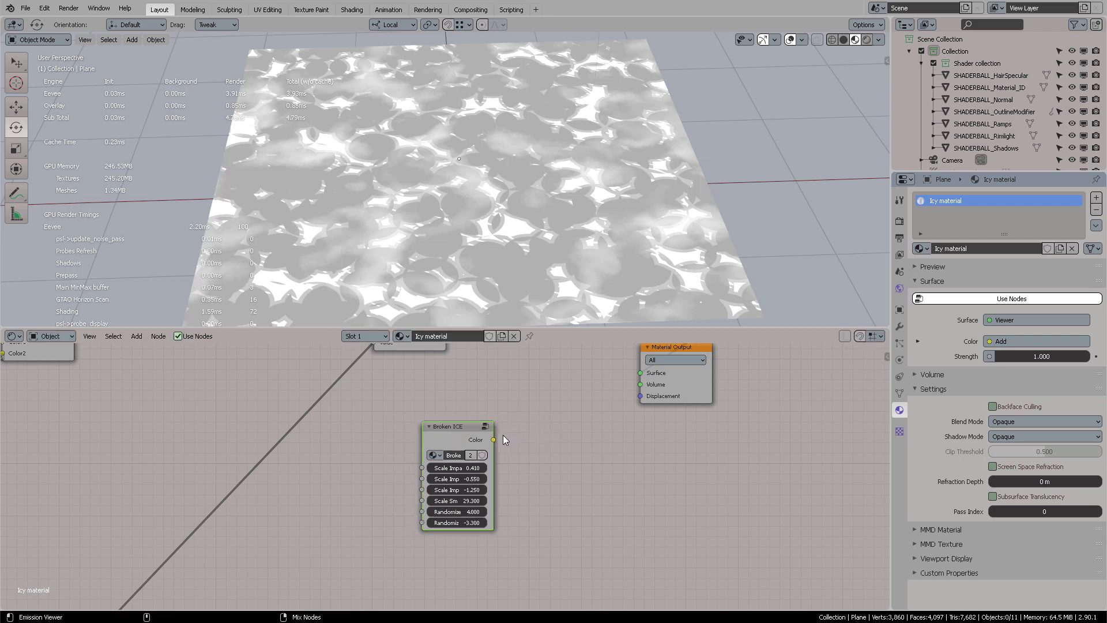
left_click(465, 431, "ctrl+shift")
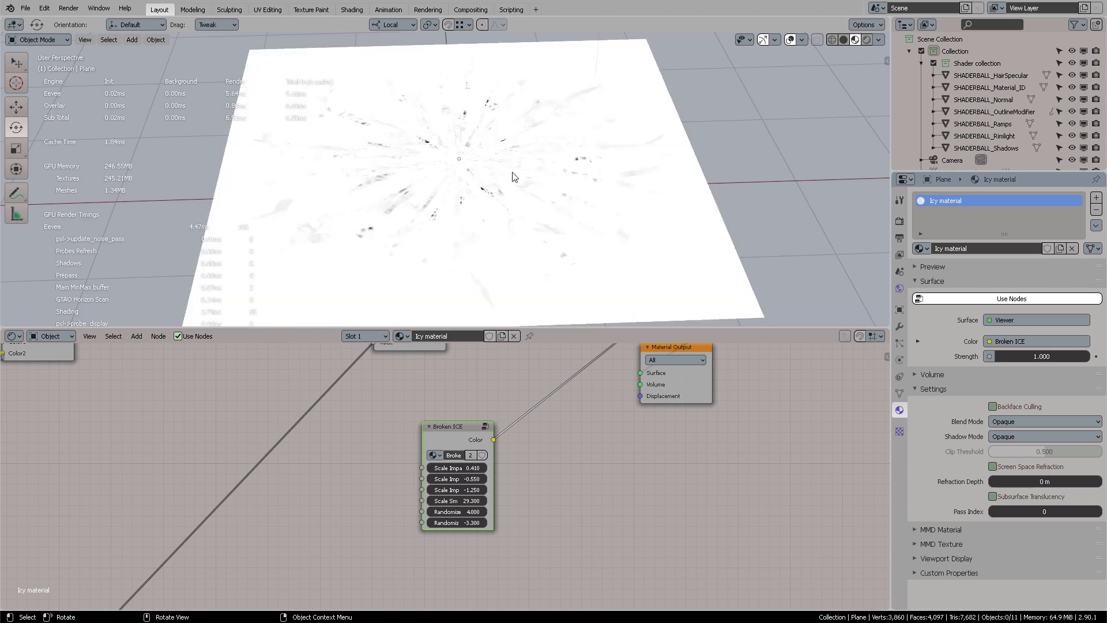
scroll(533, 161, "up", 6)
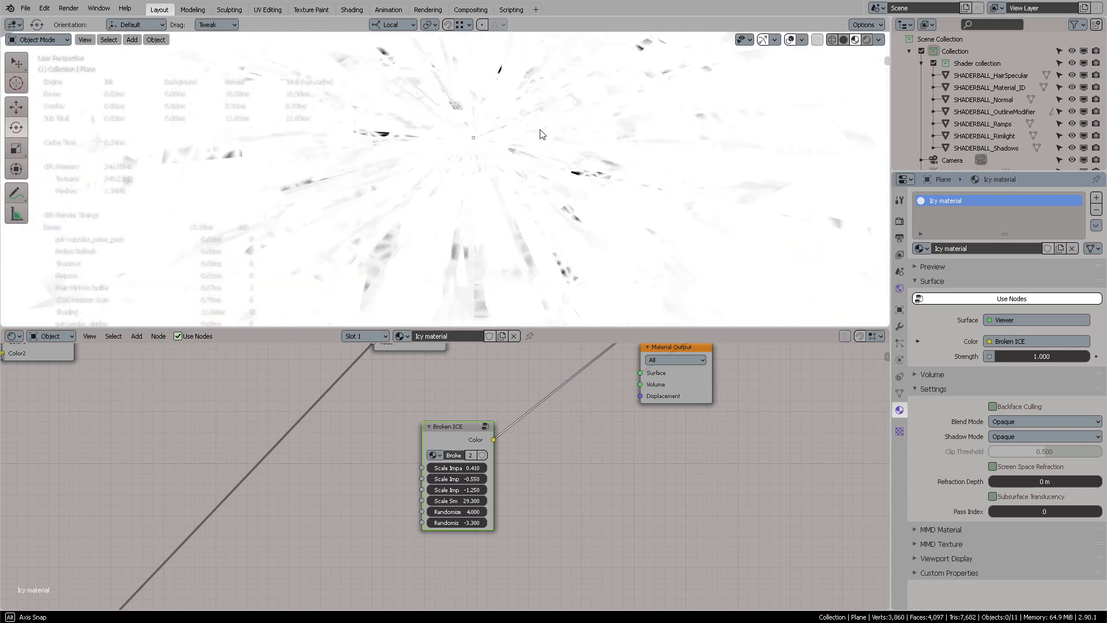
scroll(536, 150, "down", 8)
Step: Add a ColorRamp node on the link between the Broken ICE node and the Viewer
middle_click_drag(581, 434, 483, 508)
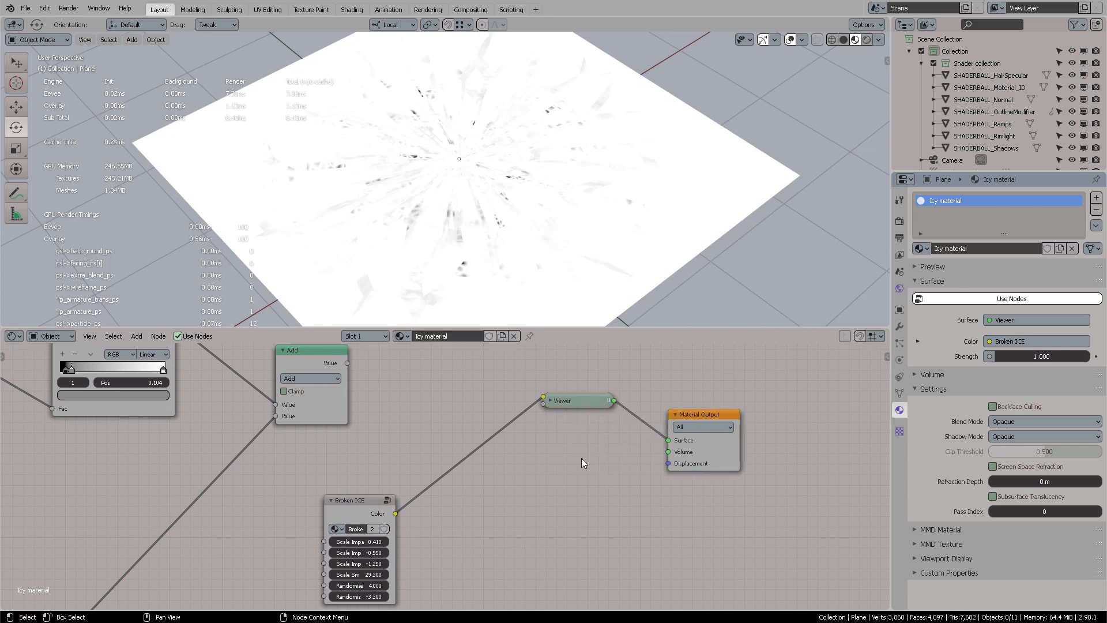
key("shift+a")
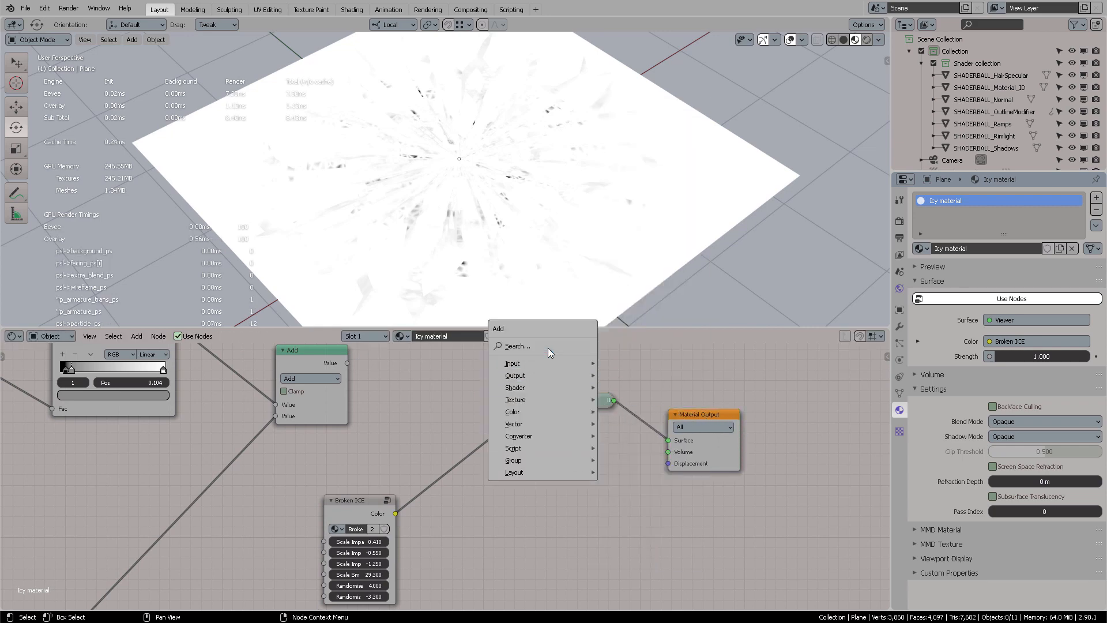
left_click(547, 347)
type("color ramp")
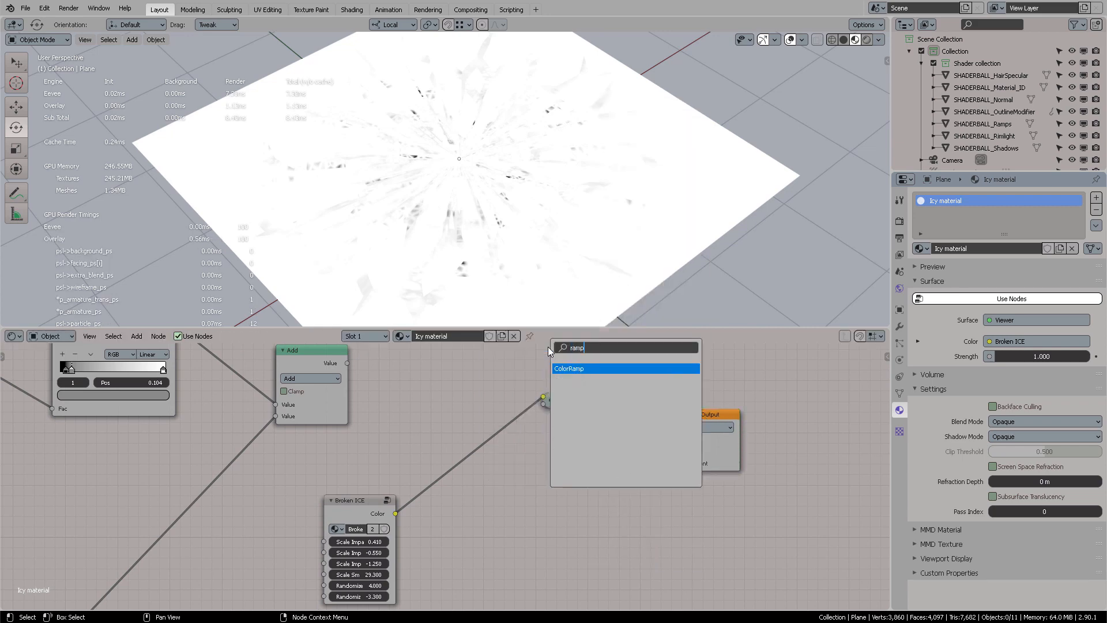
key("Return")
left_click(456, 399)
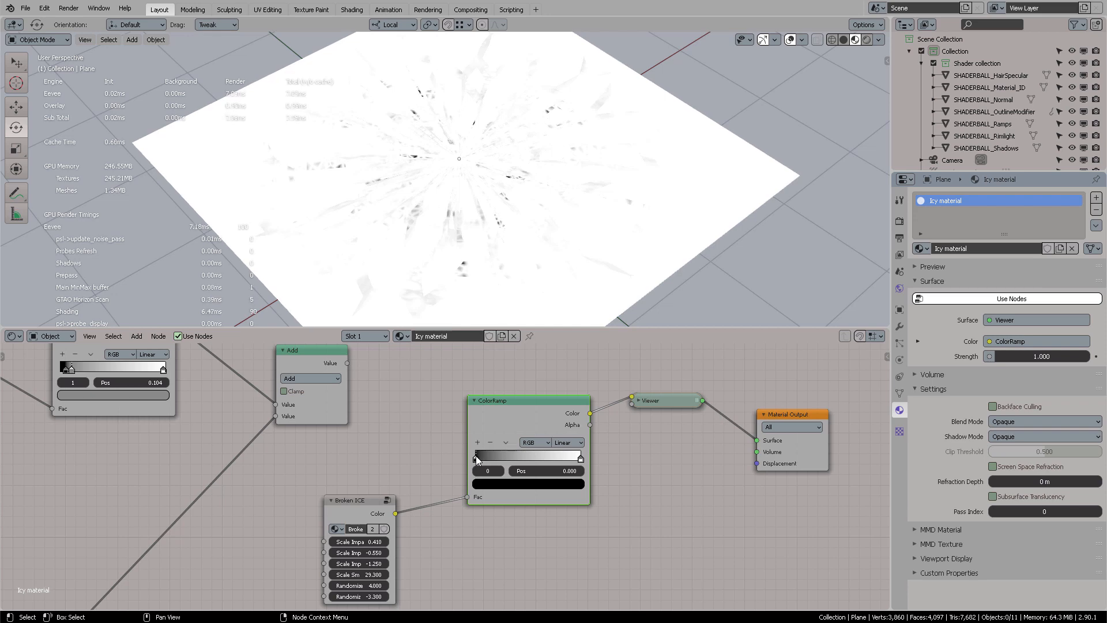
Step: Raise the contrast of the cracks by moving the new ColorRamp's black stop to about 0.863, keeping the white stop at 1.000
left_click_drag(476, 455, 566, 456)
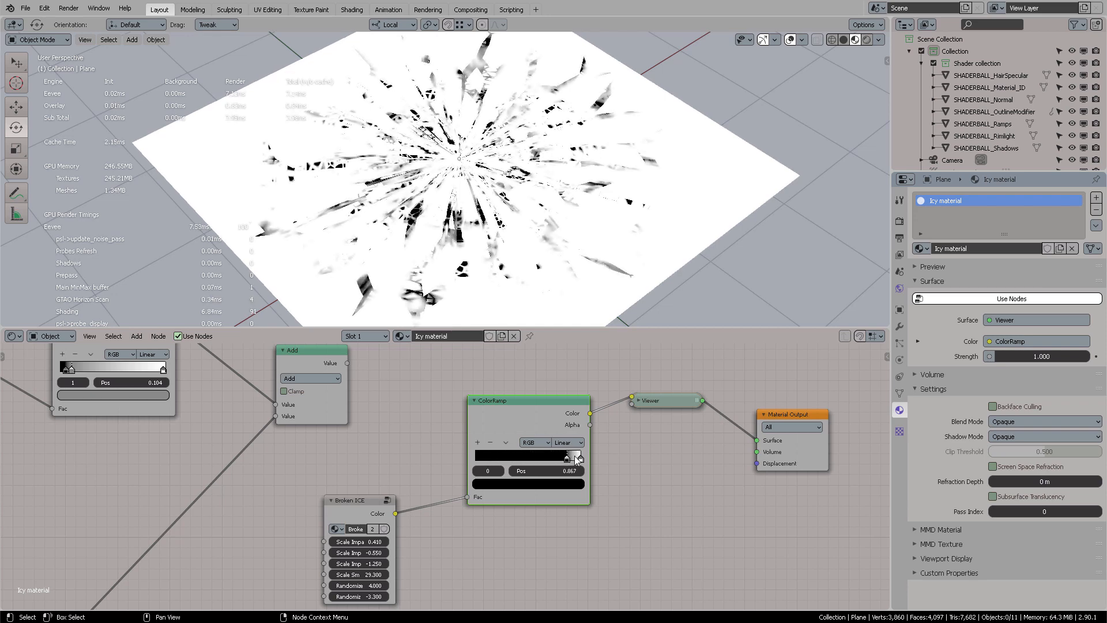
middle_click_drag(502, 176, 525, 171)
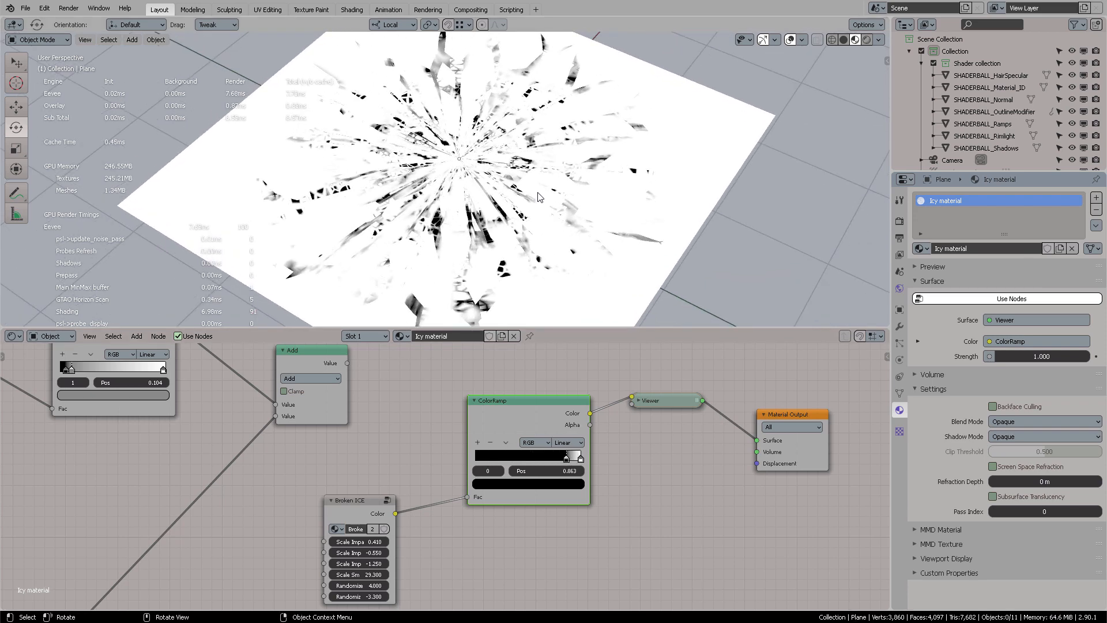
scroll(526, 170, "up", 4)
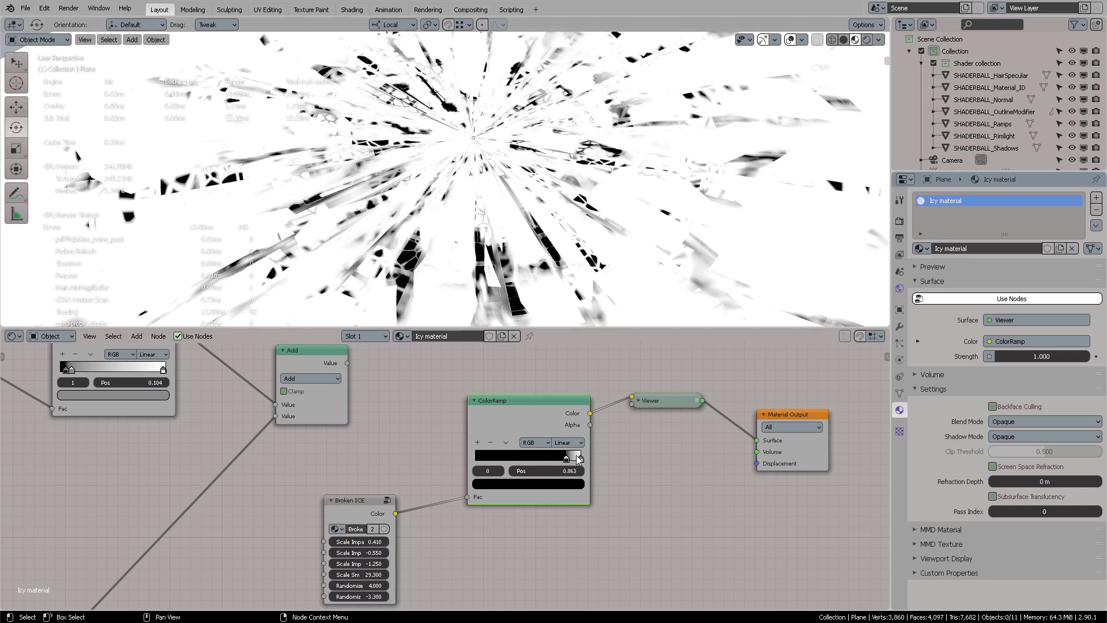
mouse_move(579, 458)
left_mouse_down()
mouse_move(551, 458)
mouse_move(590, 462)
left_mouse_up()
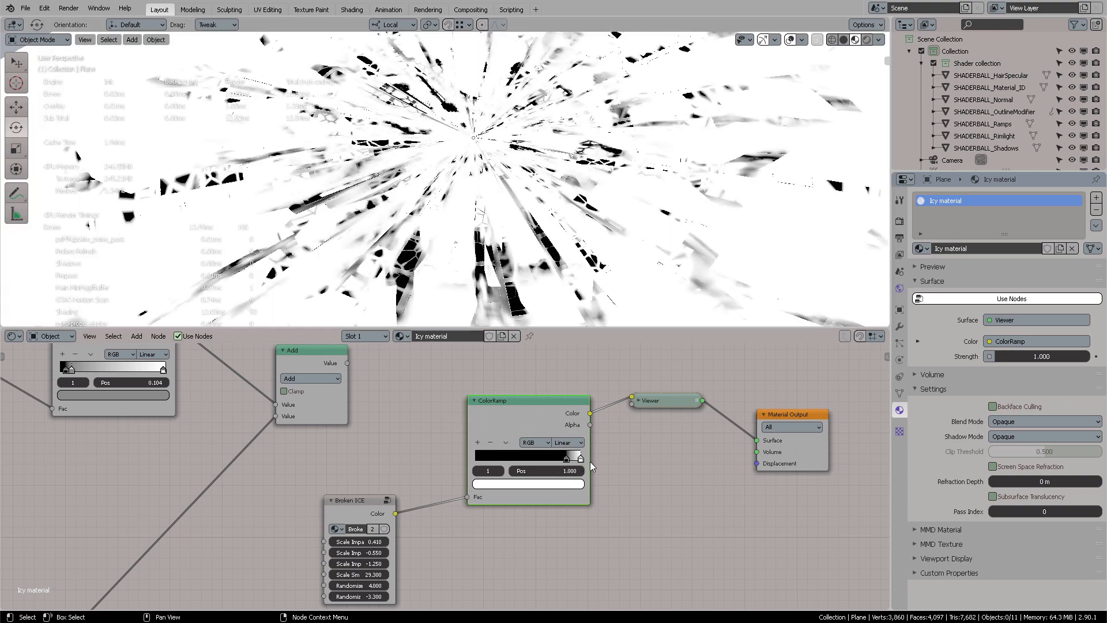
scroll(558, 162, "down", 5)
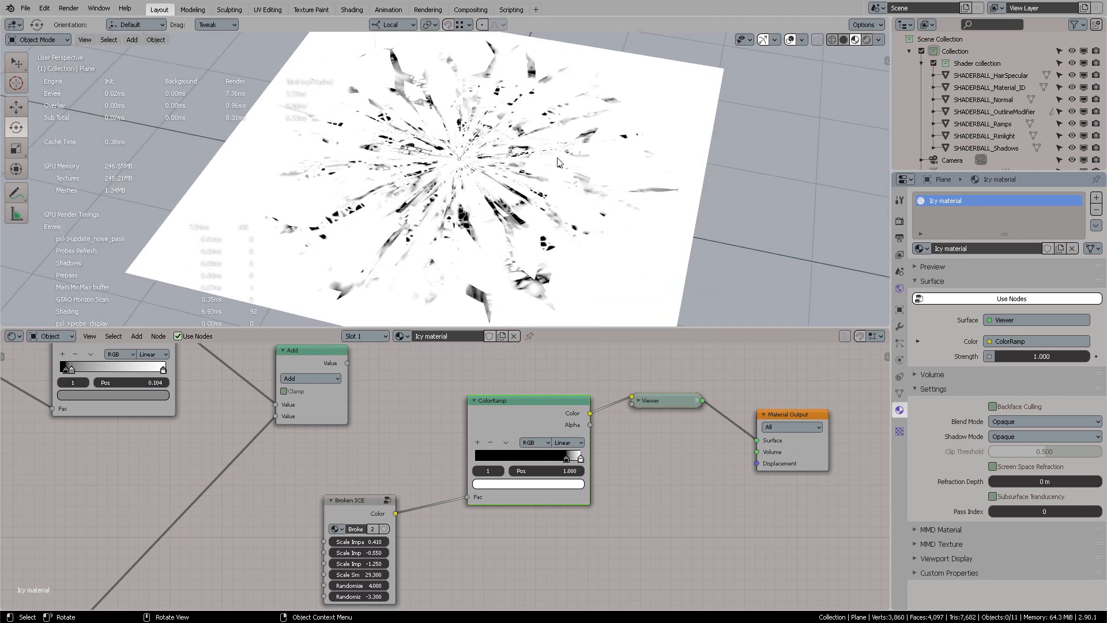
scroll(556, 164, "up", 4)
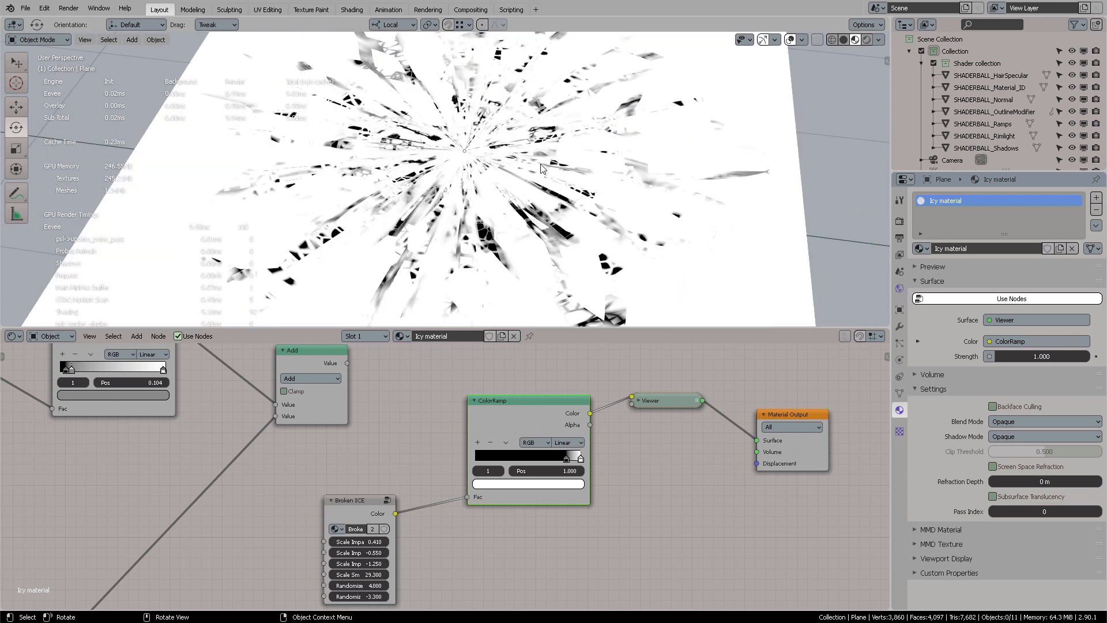
scroll(542, 168, "down", 2)
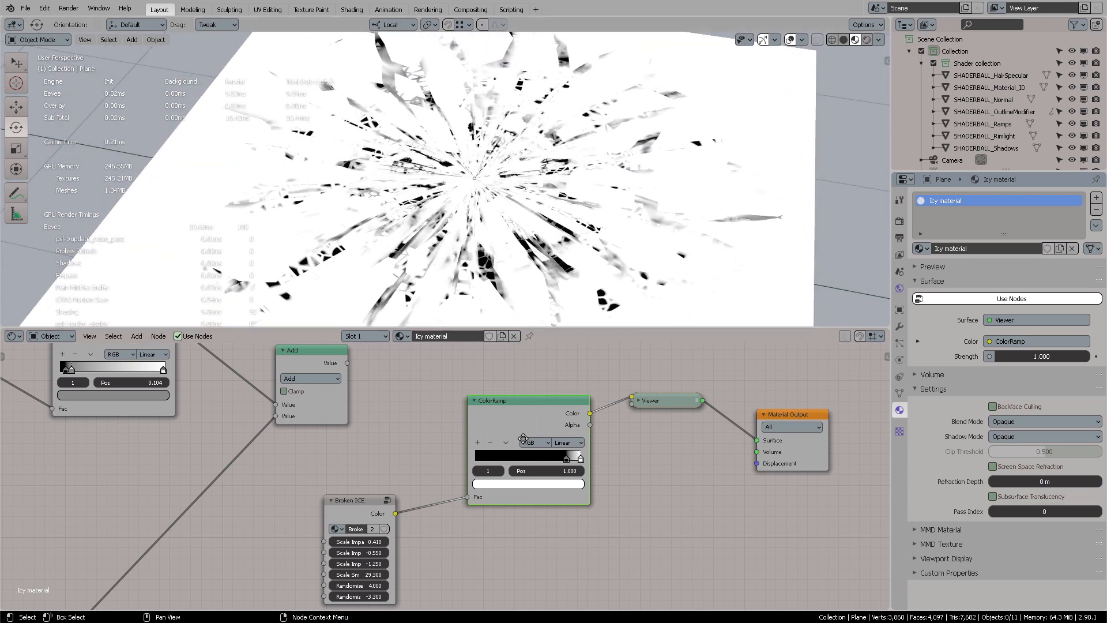
Step: Cut the link from the cracks' ColorRamp to the Viewer and space out the ColorRamp and Add nodes to make room between them
left_click_drag(523, 439, 524, 476)
scroll(453, 423, "down", 2)
middle_click_drag(452, 418, 532, 411)
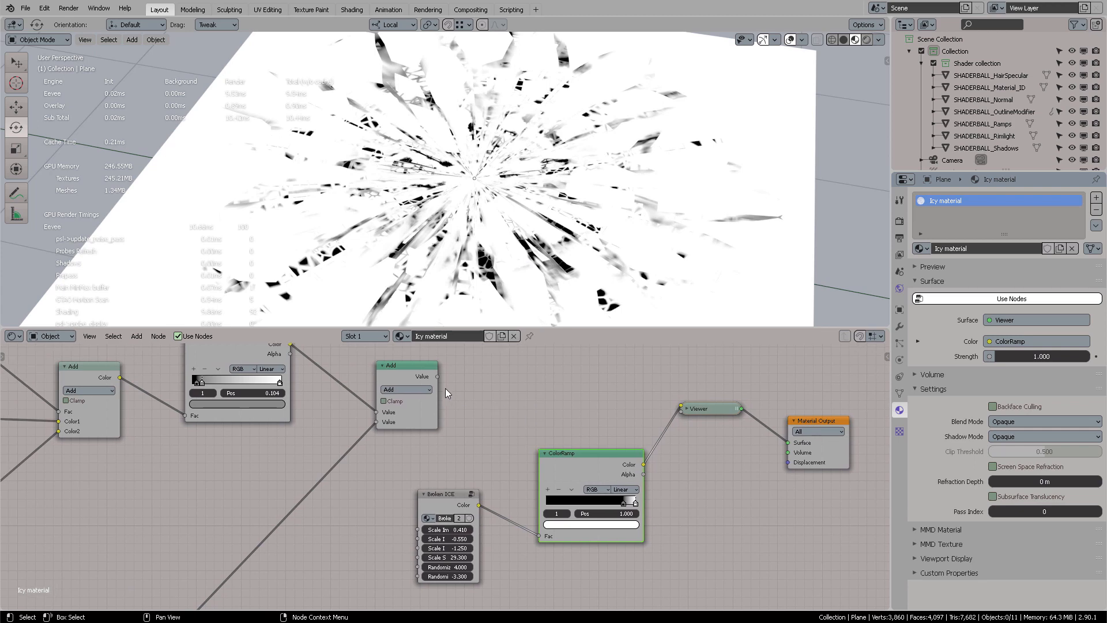
left_click_drag(429, 385, 529, 379)
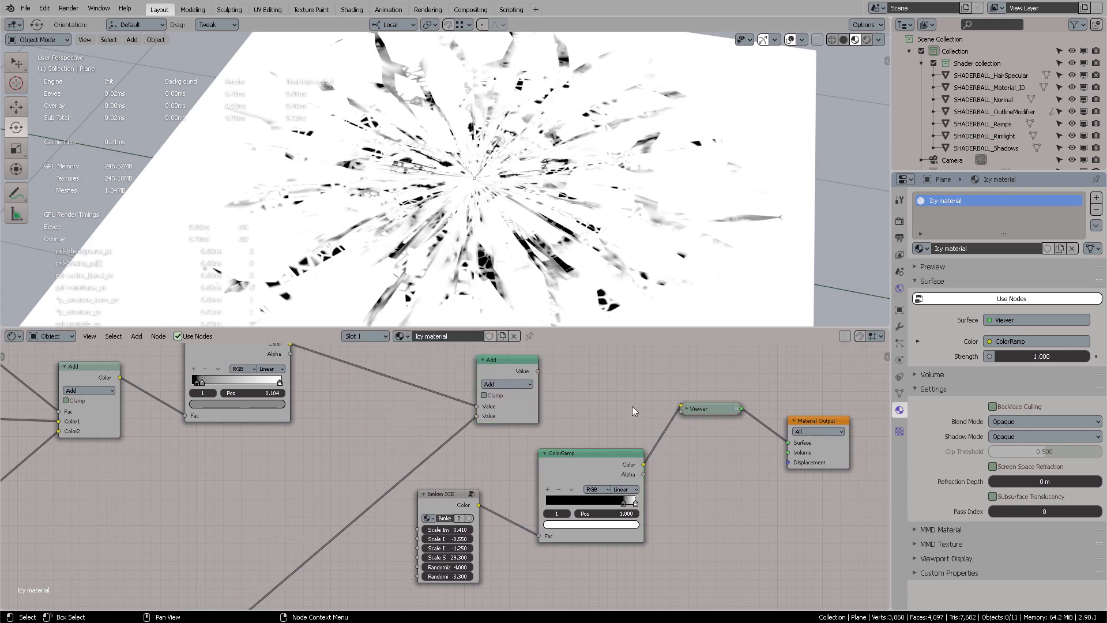
right_click_drag(635, 413, 672, 443, "ctrl")
left_click_drag(587, 467, 555, 482)
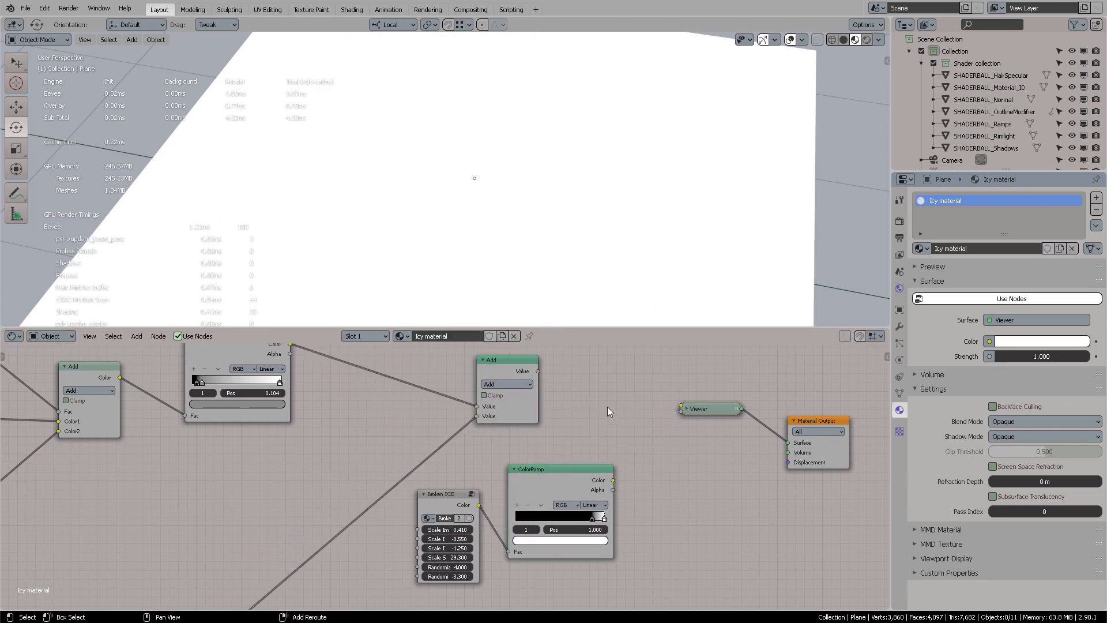
Step: Add a MixRGB node with Fac 1.000, feed the Add result into Color1 and the cracks' ColorRamp into Color2, and preview it
key("shift+a")
left_click(607, 409)
type("mix")
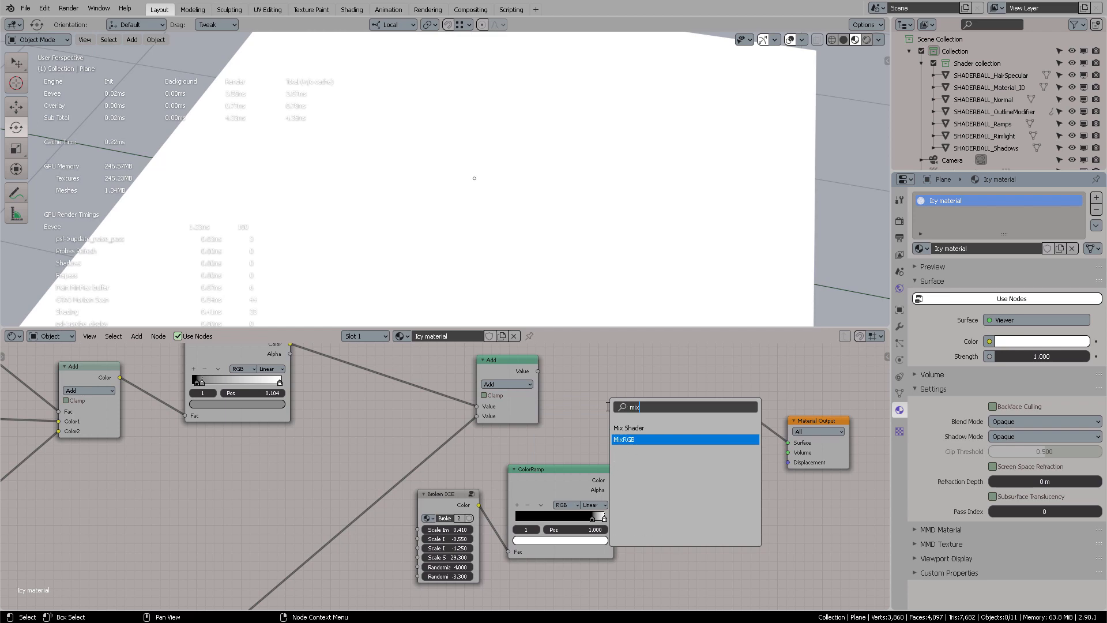
key("Return")
left_click(703, 378)
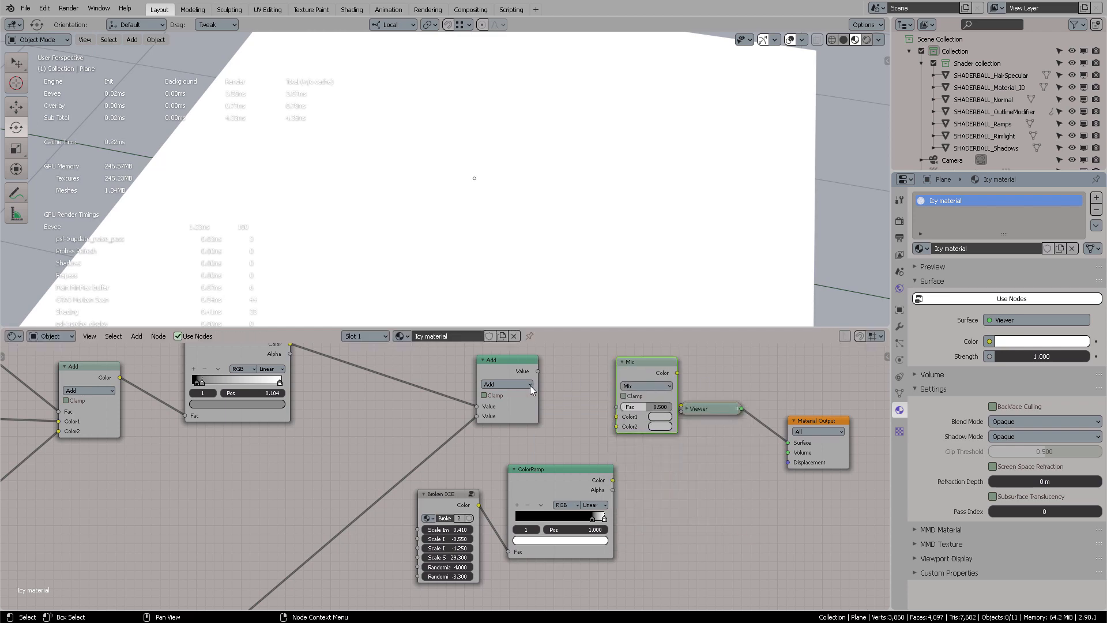
left_click_drag(589, 488, 614, 426)
left_click_drag(538, 371, 671, 409)
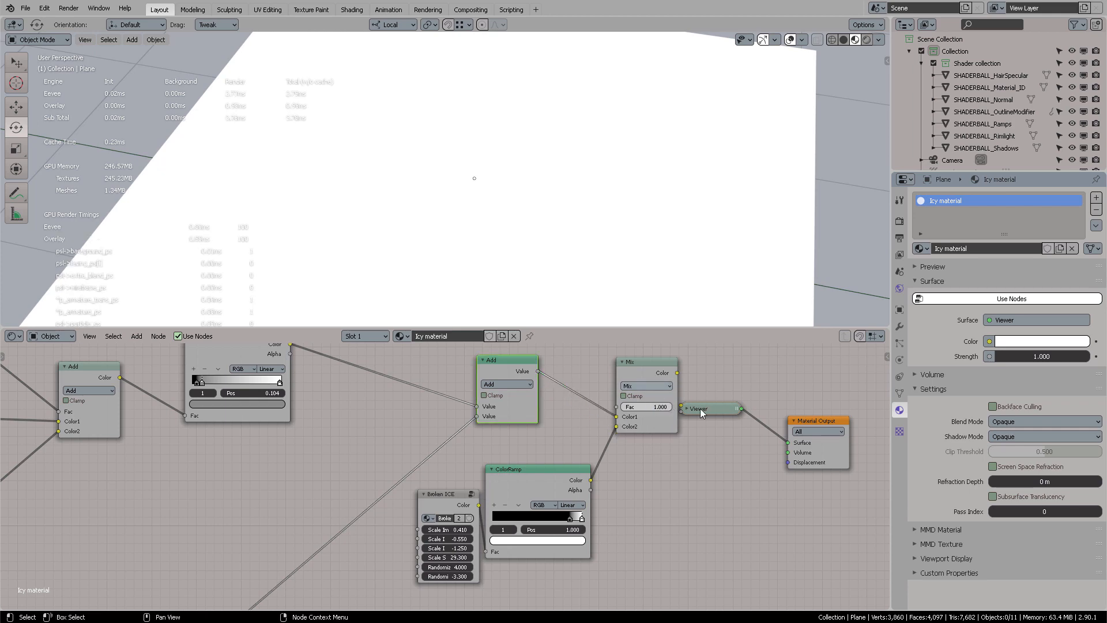
left_click(675, 393, "ctrl+shift")
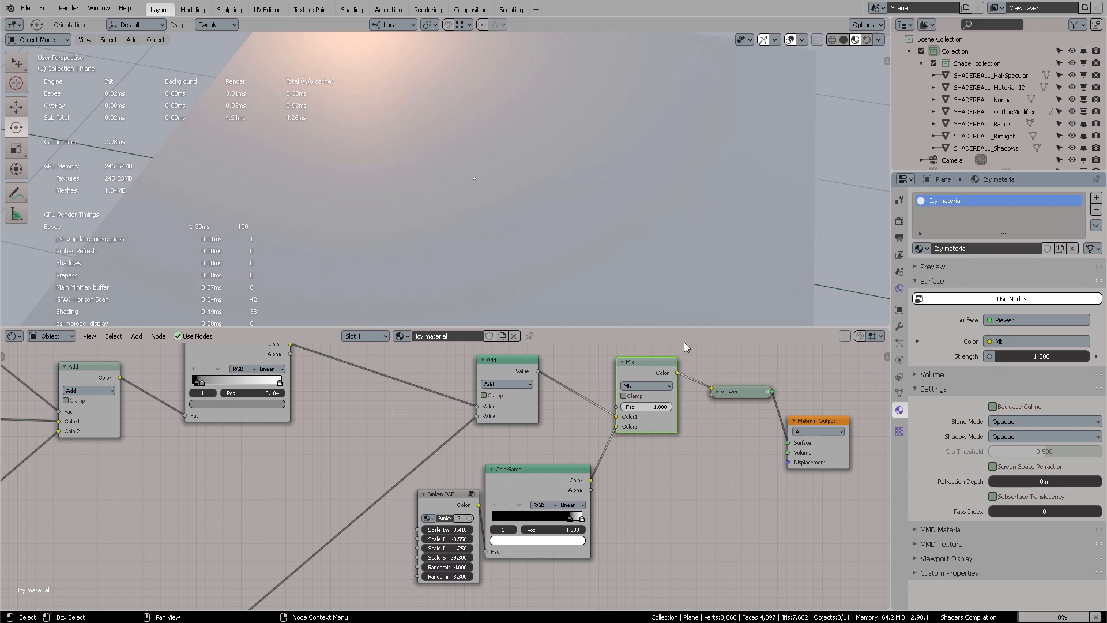
Step: Set the new Mix node's blend mode to Multiply and inspect the cracks over the icy pattern on the plane
left_click(649, 386)
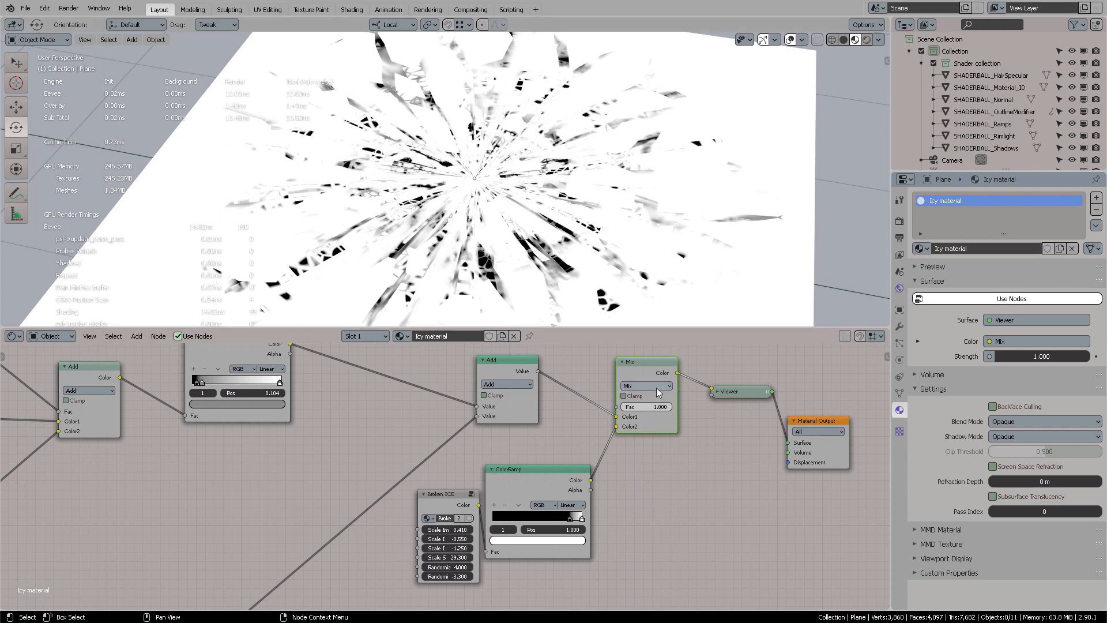
left_click(656, 386)
left_click(653, 420)
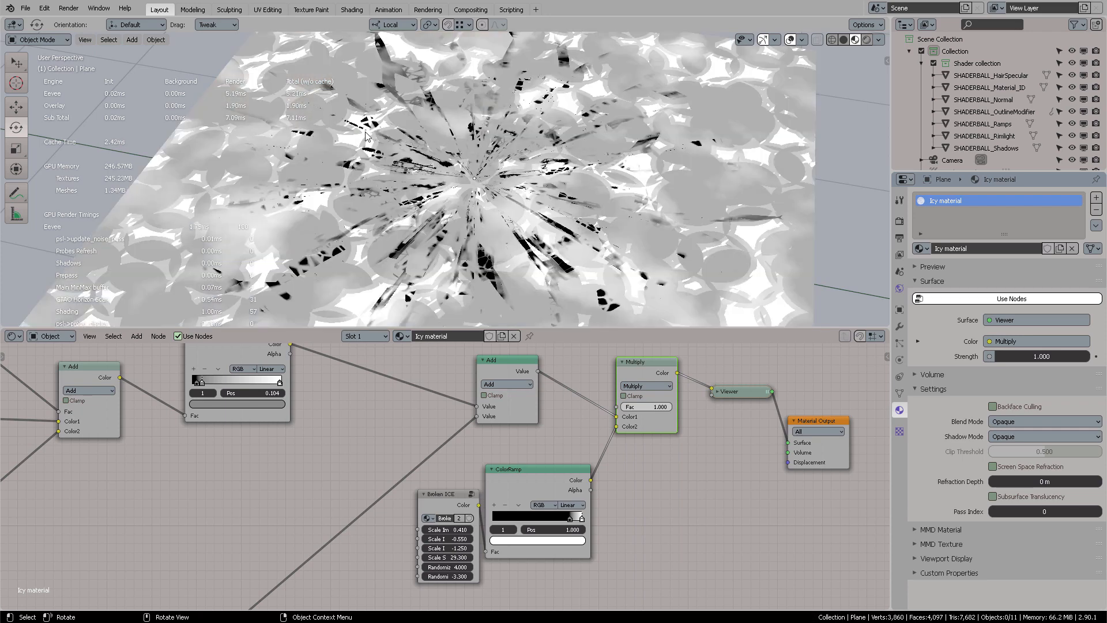
middle_click_drag(500, 161, 442, 157)
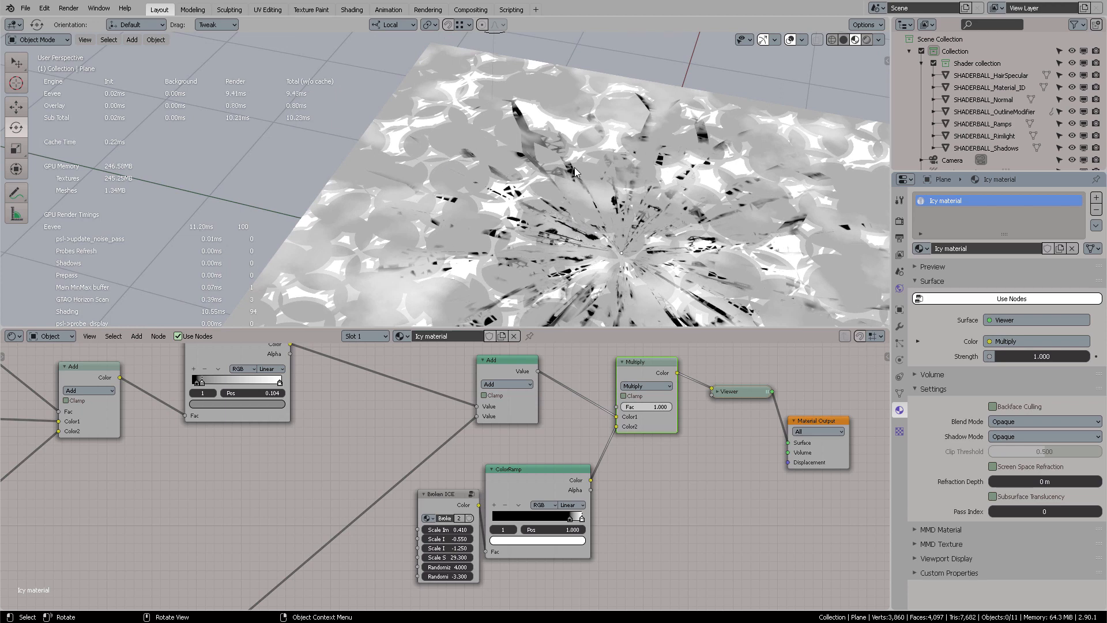
Step: Search the commands for "debug", open the Debug Menu and dismiss it
key("F3")
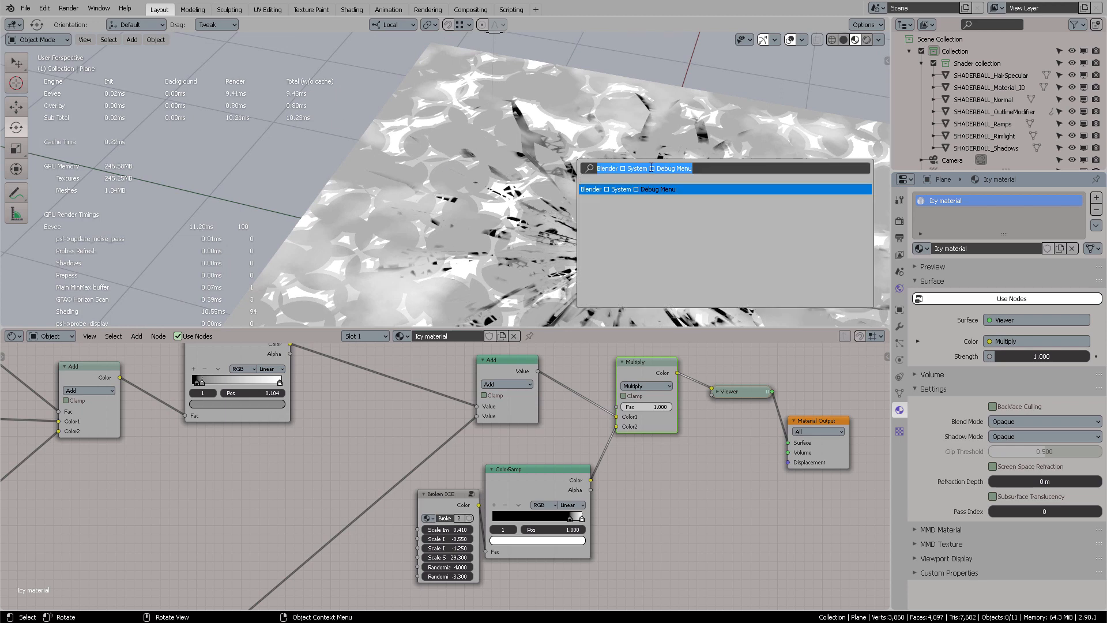
key("BackSpace")
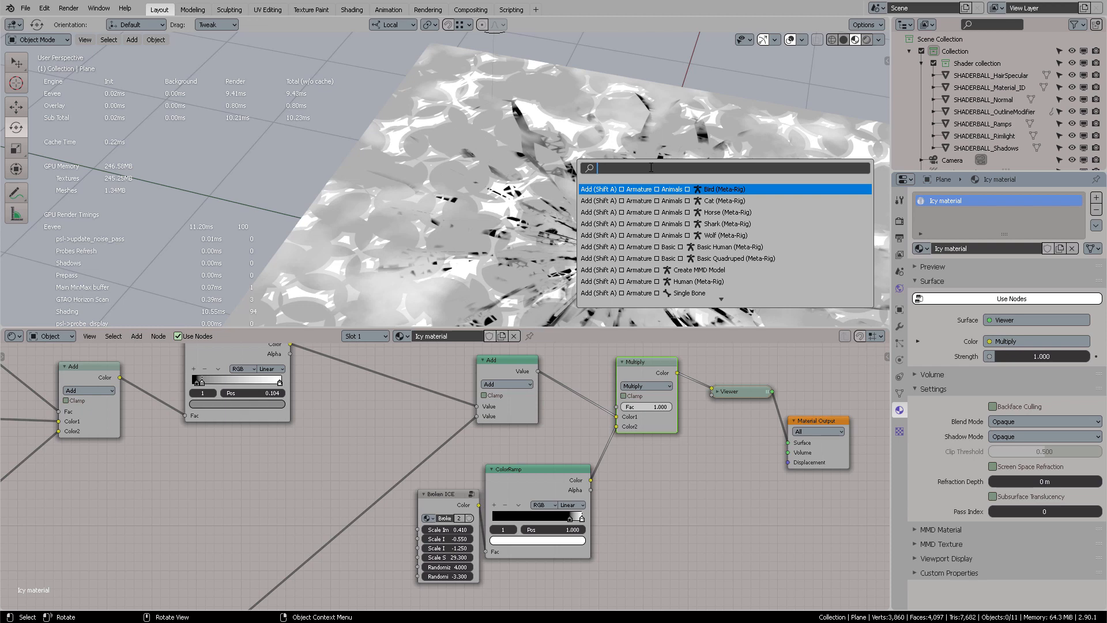
type("b")
key("BackSpace")
type("debug")
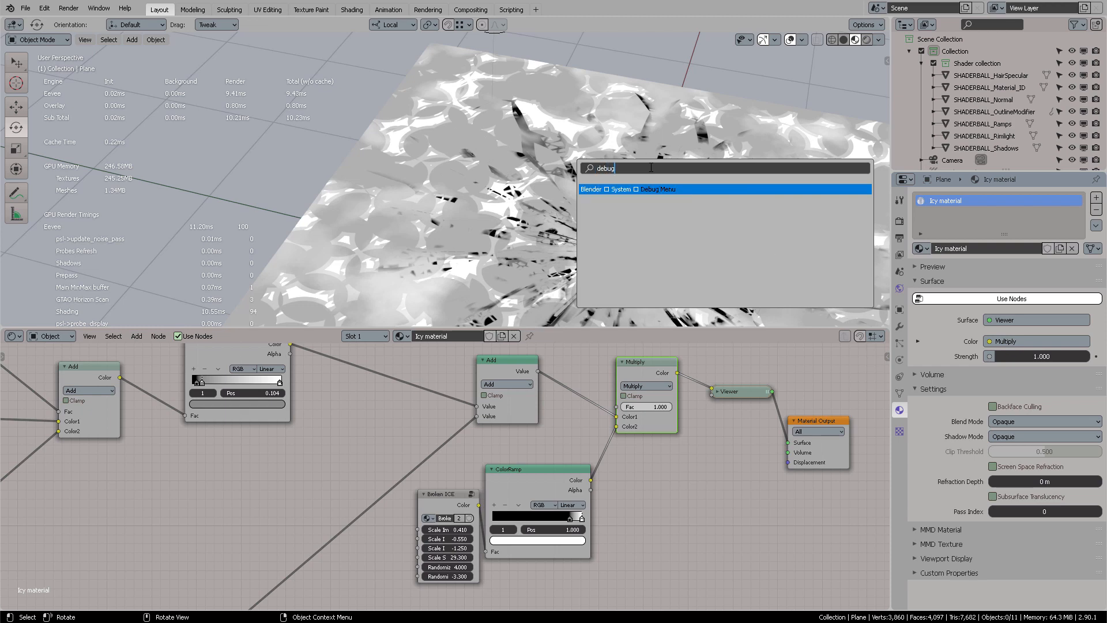
key("Return")
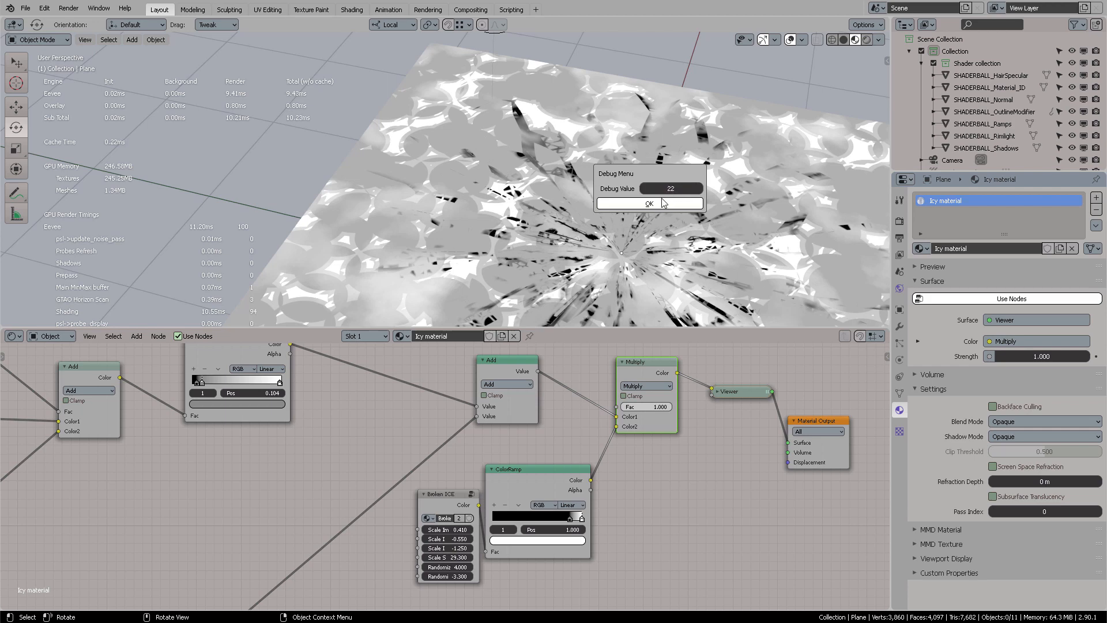
left_click(361, 112)
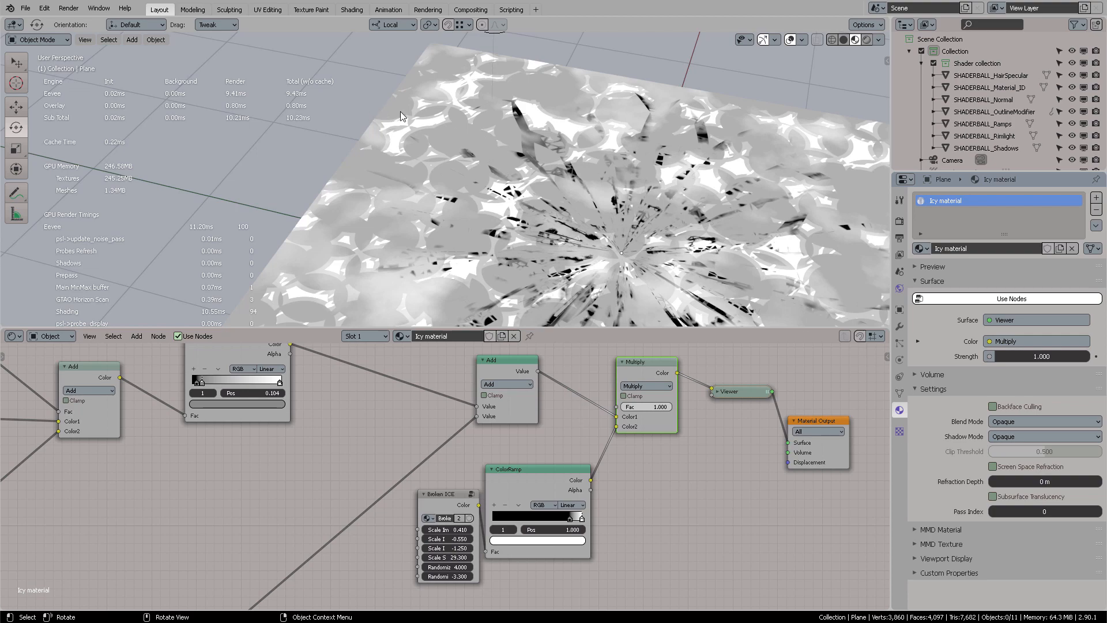
middle_click_drag(435, 131, 365, 125)
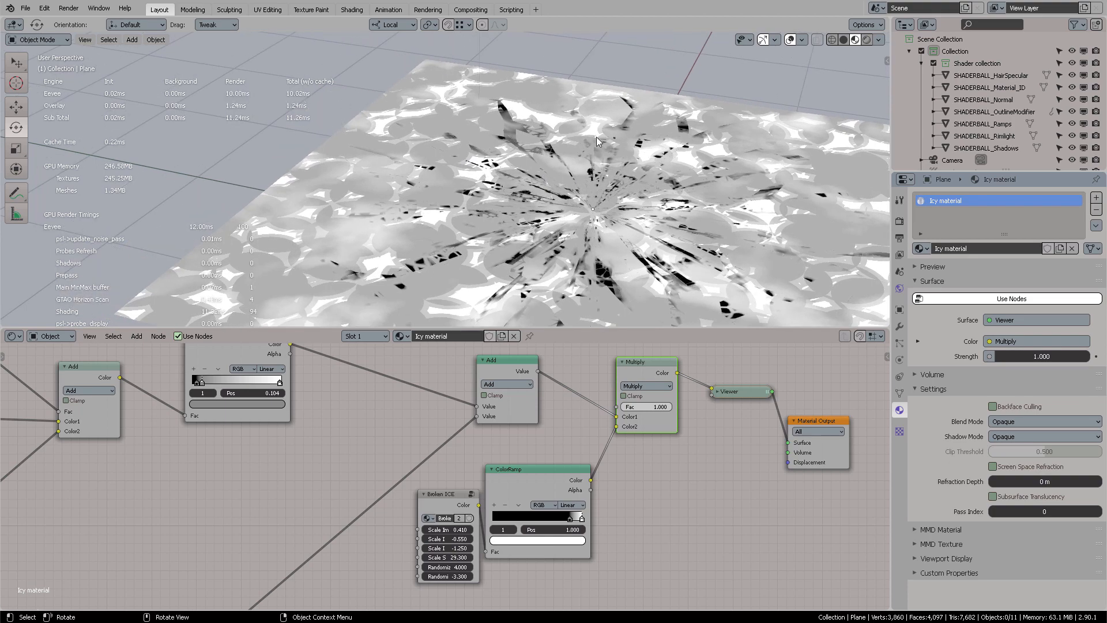
scroll(499, 445, "down", 8)
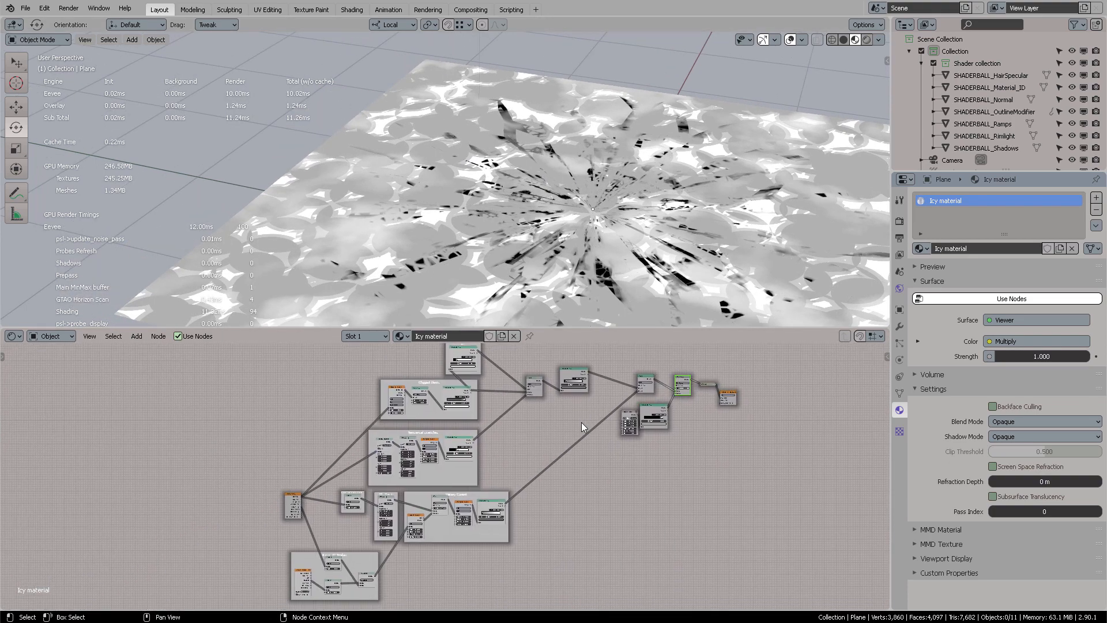
Step: Space out the cracks' ColorRamp, the Multiply node and the Viewer node so their links are easier to read
middle_click_drag(581, 427, 536, 453)
middle_click_drag(624, 206, 579, 176)
scroll(641, 440, "up", 6)
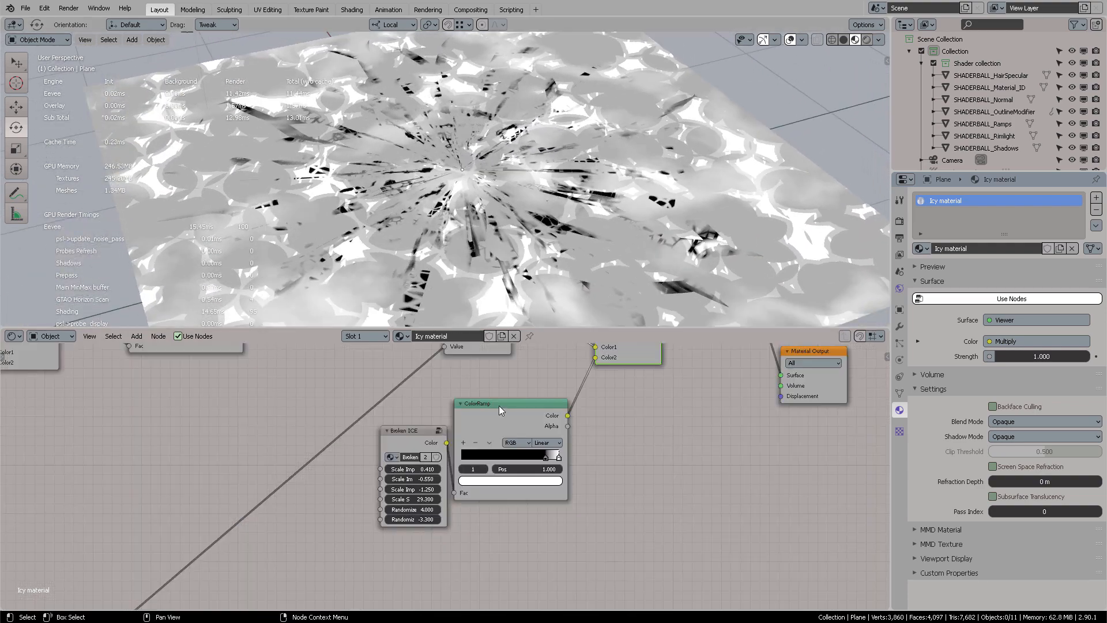
left_click_drag(499, 406, 534, 406)
middle_click_drag(653, 390, 621, 450)
left_click_drag(597, 358, 612, 363)
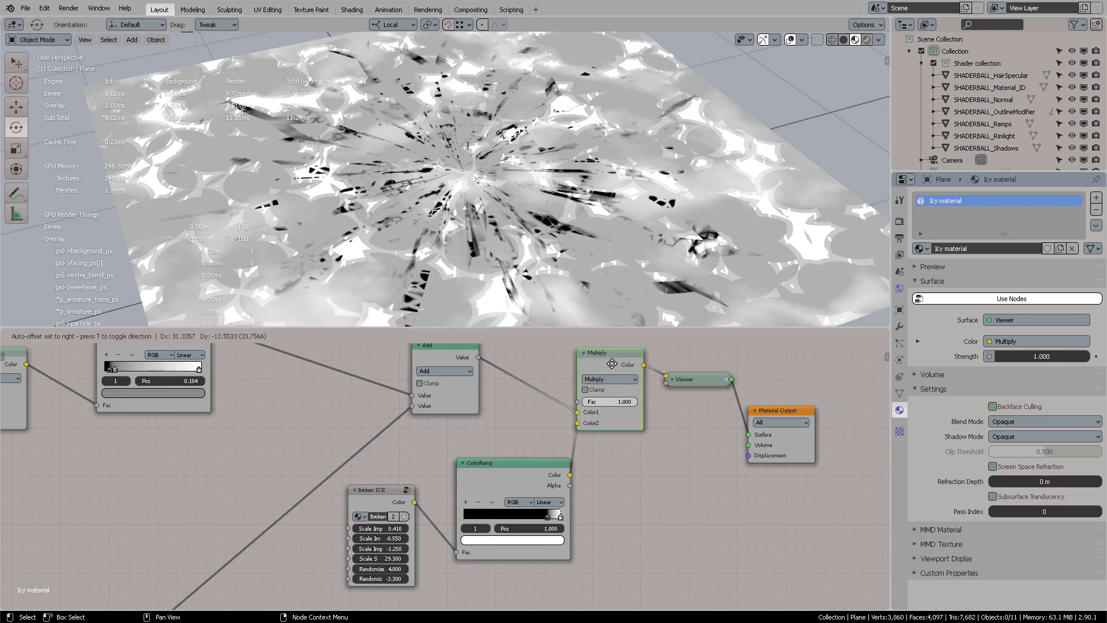
left_click_drag(686, 375, 718, 371)
middle_click_drag(651, 208, 455, 168)
middle_click_drag(644, 431, 689, 423)
Step: Reposition the Broken ICE node and widen it enough to show its full parameter names
scroll(641, 465, "up", 3)
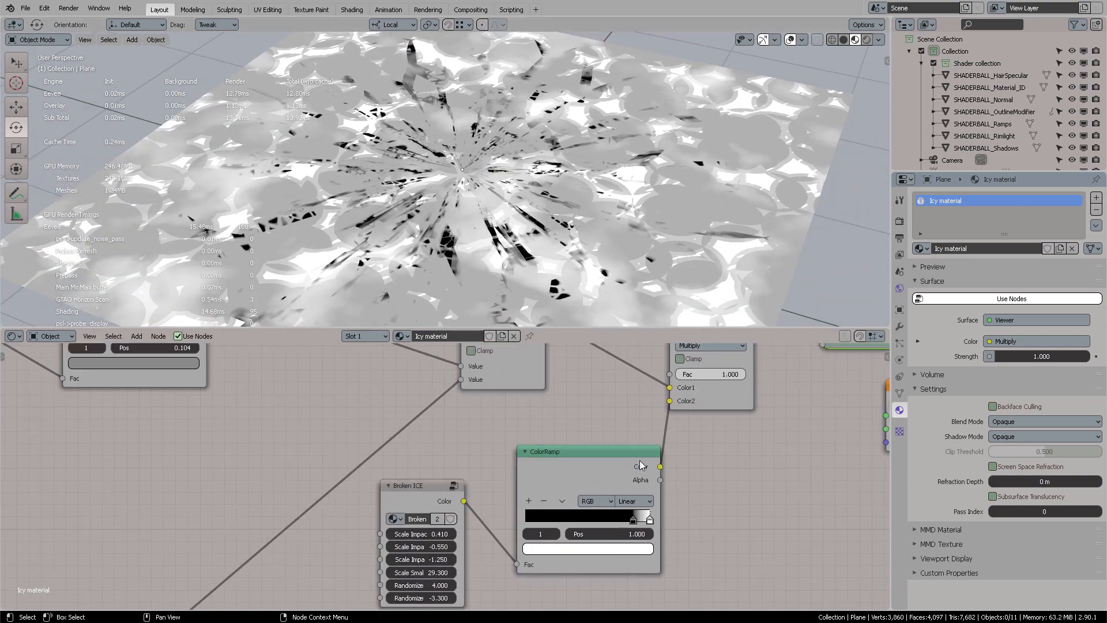
scroll(453, 469, "up", 3)
middle_click_drag(468, 462, 507, 398)
mouse_move(444, 434)
left_mouse_down()
mouse_move(478, 418)
mouse_move(453, 425)
left_mouse_up()
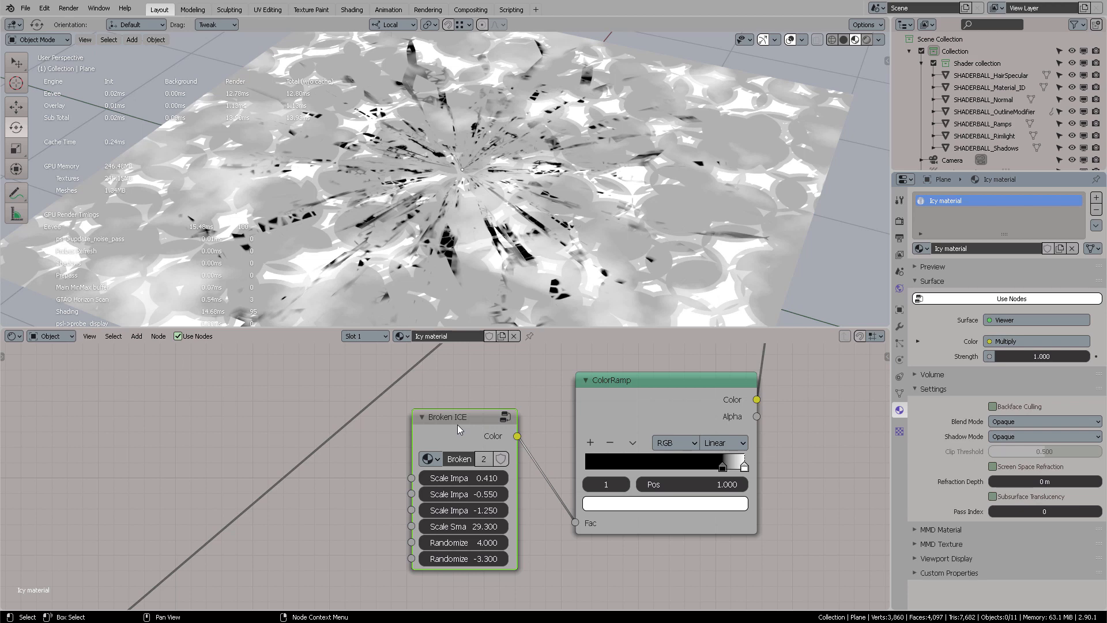
left_click_drag(460, 428, 458, 431)
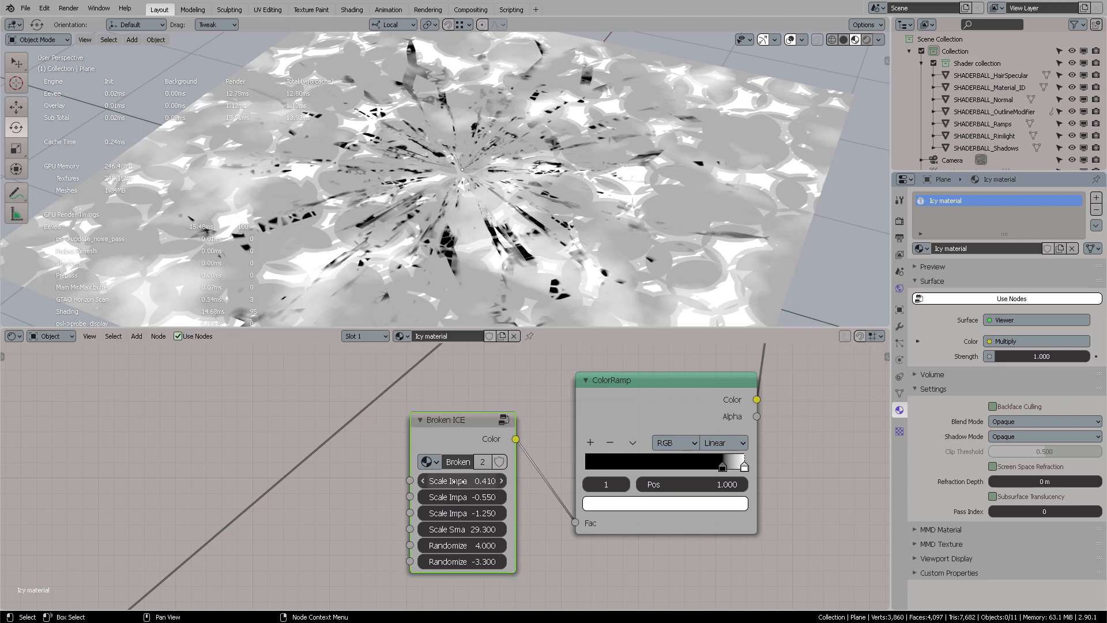
left_click_drag(411, 455, 370, 455)
left_click_drag(515, 455, 544, 456)
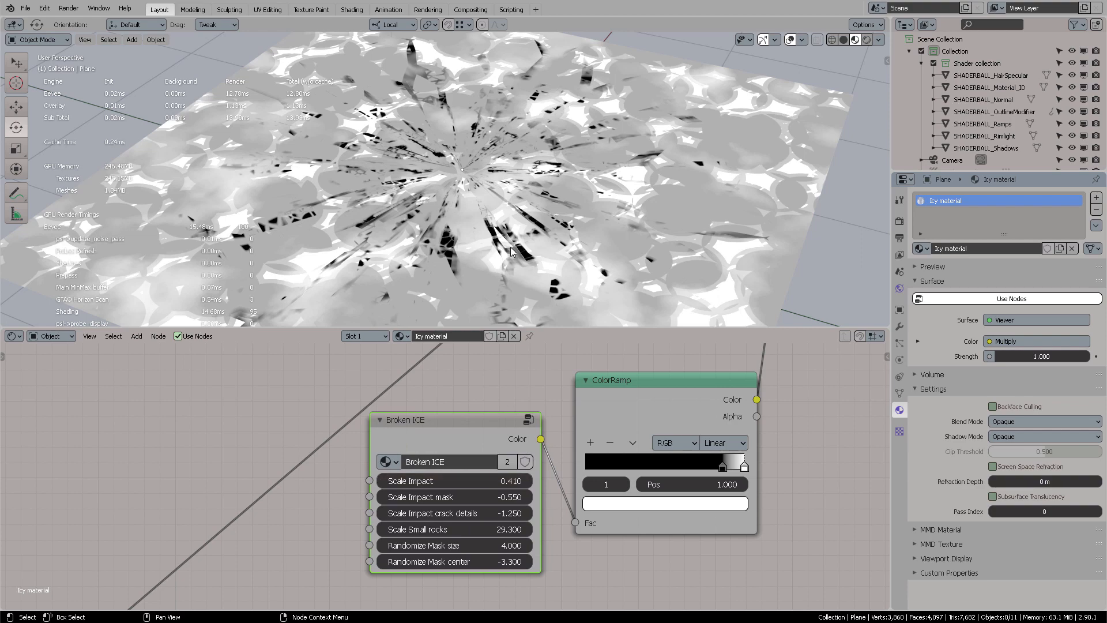
Step: Set Broken ICE's Scale Impact to 0.610 and try Scale Impact mask at -2.550 and -1.250 before returning it to -0.550
mouse_move(456, 480)
left_mouse_down()
mouse_move(530, 481)
mouse_move(461, 480)
left_mouse_up()
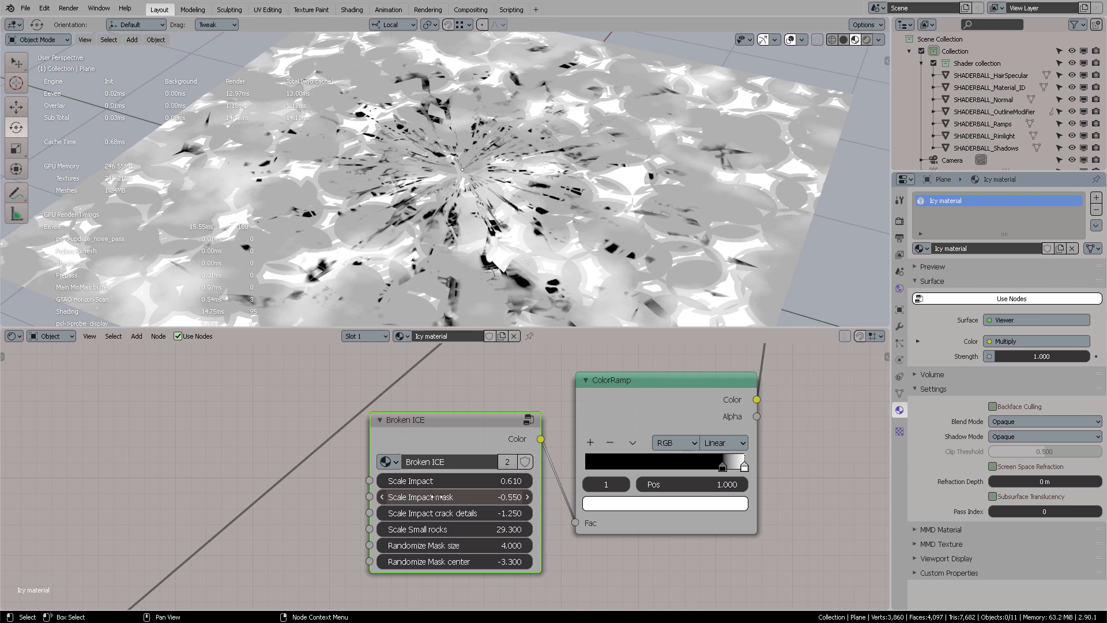
left_click_drag(441, 496, 426, 496)
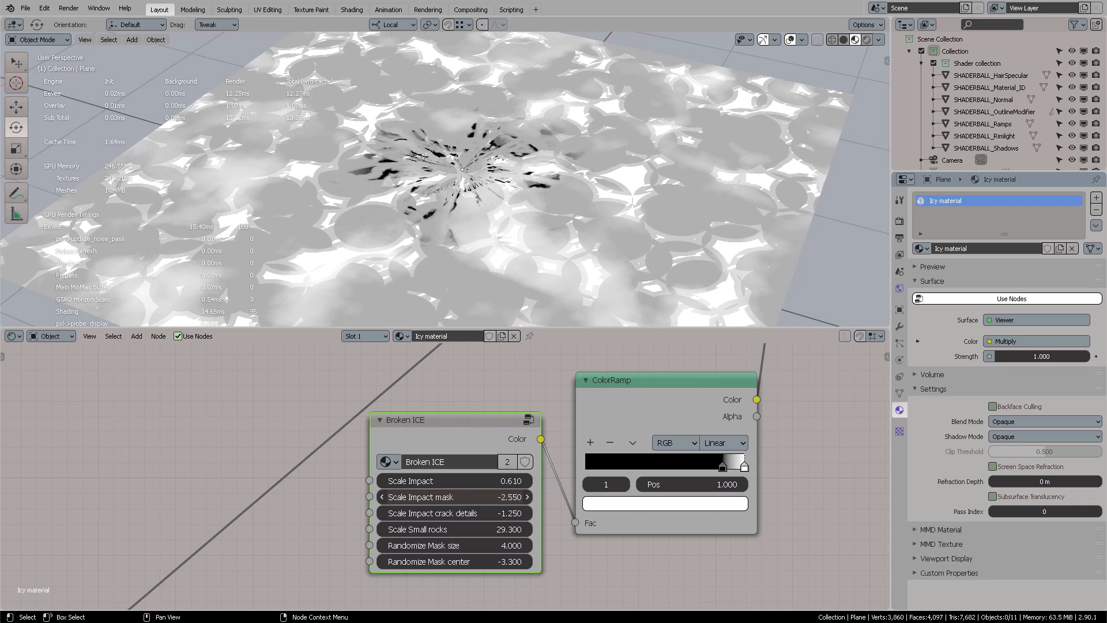
mouse_move(454, 496)
left_mouse_down()
mouse_move(524, 497)
mouse_move(444, 497)
left_mouse_up()
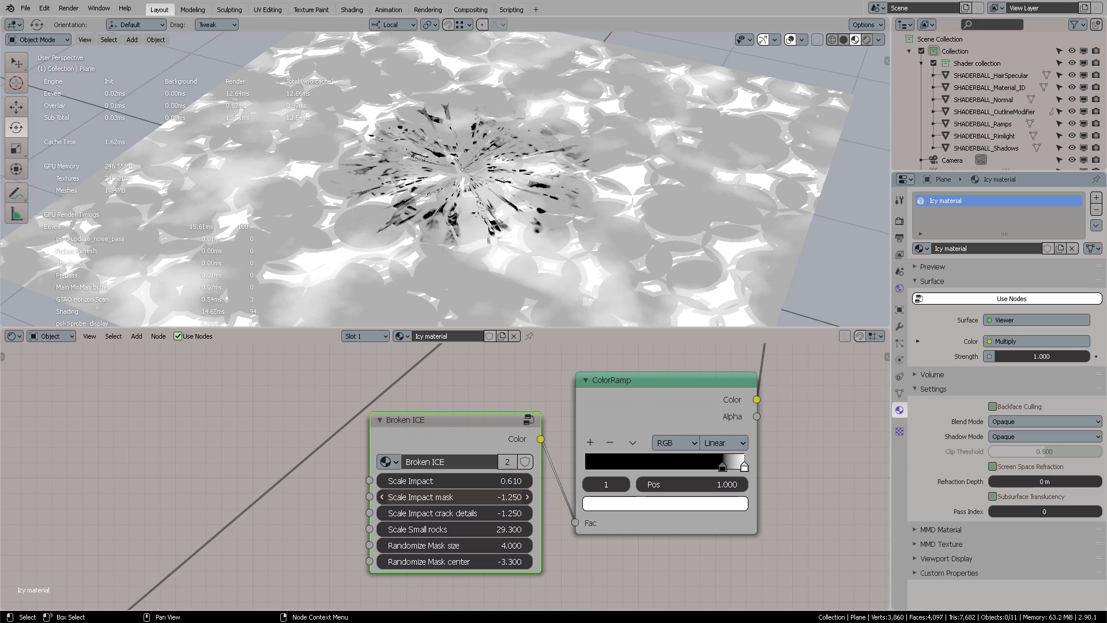
left_click_drag(477, 497, 491, 497)
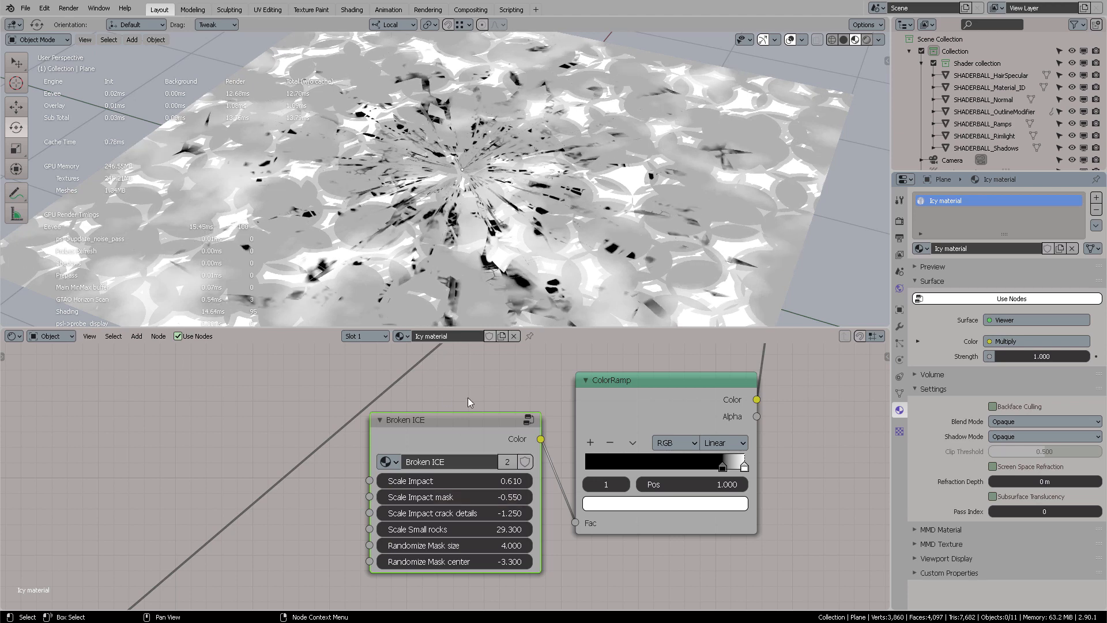
Step: Set Broken ICE's Scale Impact crack details to -0.450 and try Scale Small rocks at 43.600 before returning it to 29.300
middle_click_drag(468, 401, 477, 374)
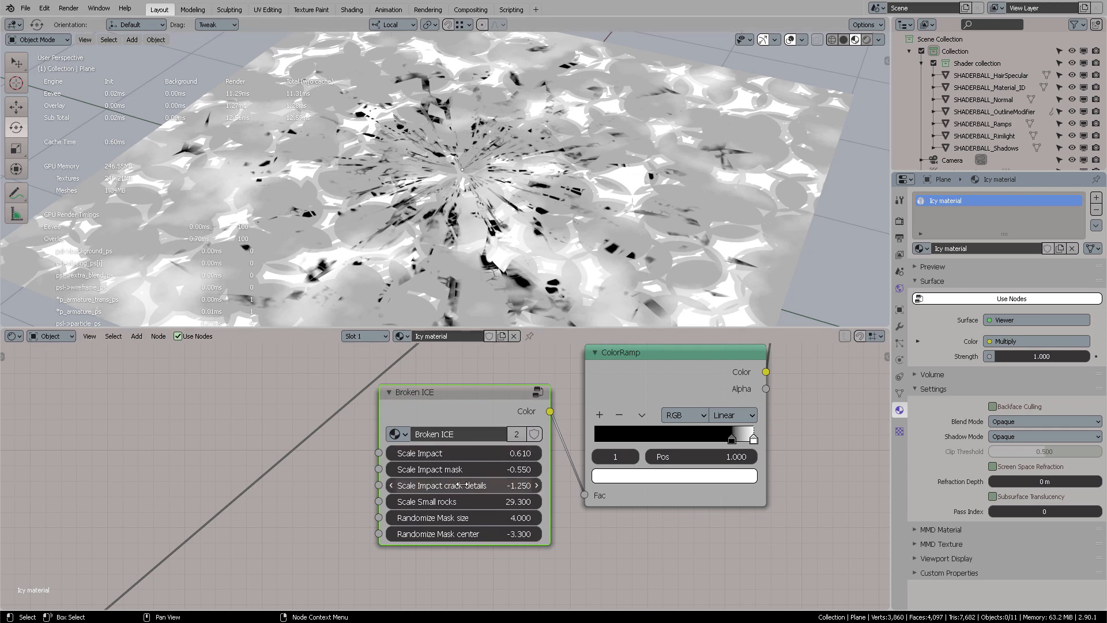
mouse_move(455, 485)
left_mouse_down()
mouse_move(481, 485)
mouse_move(455, 485)
mouse_move(471, 486)
left_mouse_up()
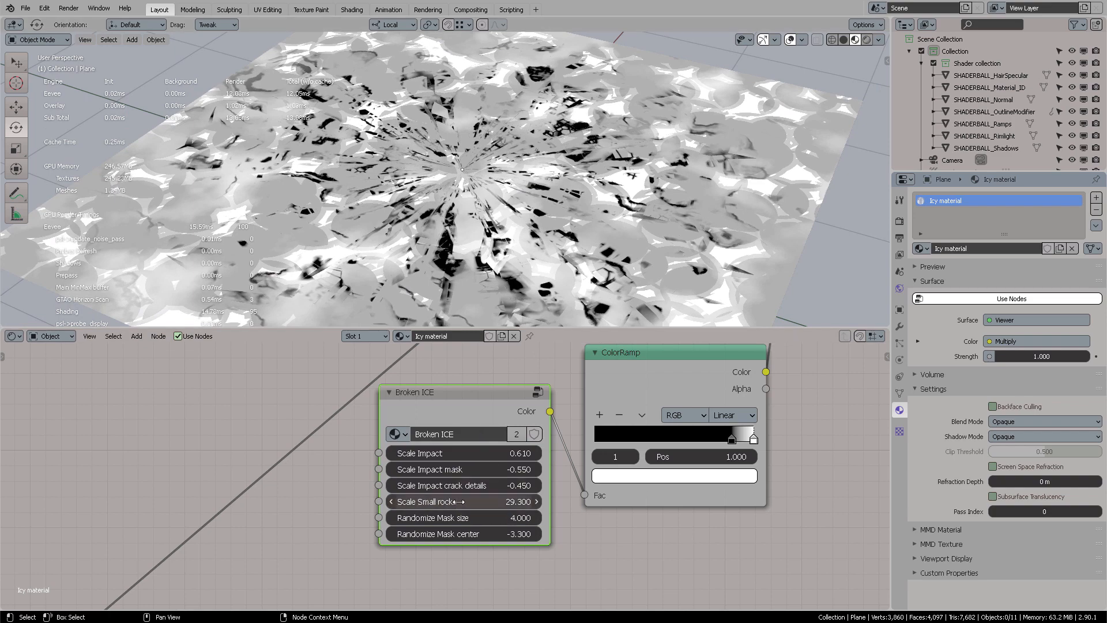
left_click_drag(458, 502, 484, 501)
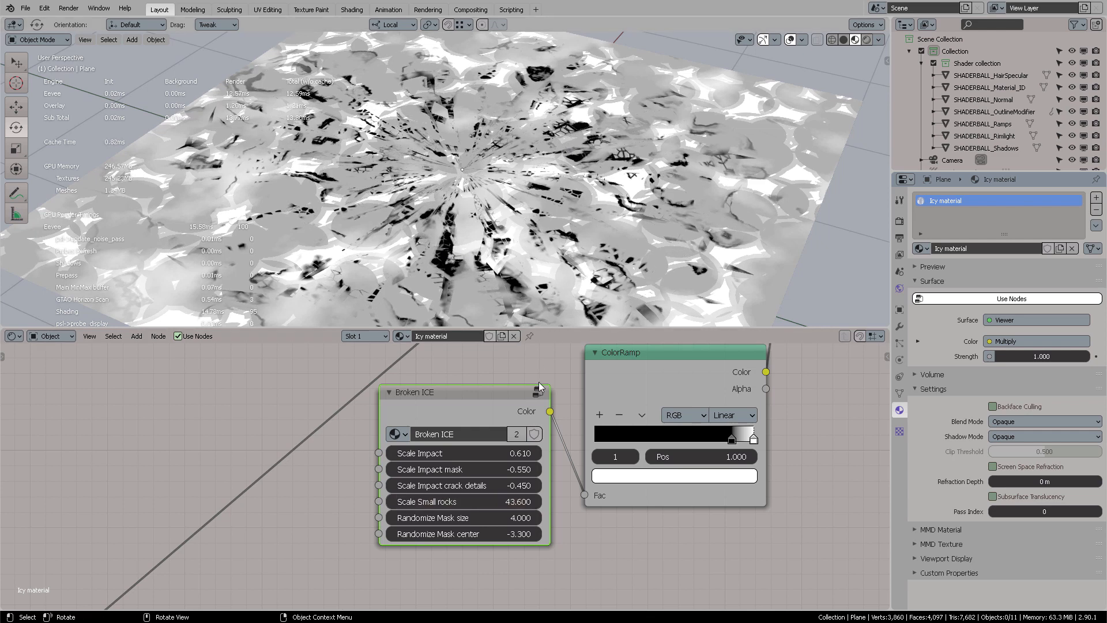
left_click_drag(507, 501, 454, 517)
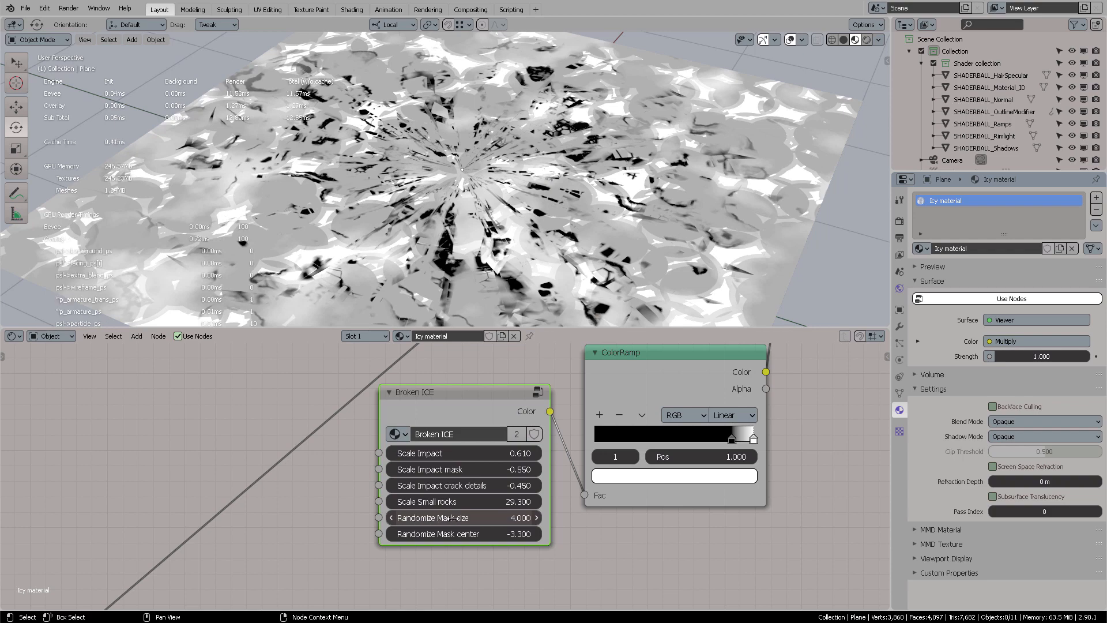
Step: Try Broken ICE's Randomize Mask size at 5.800 and undo the change
left_click_drag(443, 518, 471, 518)
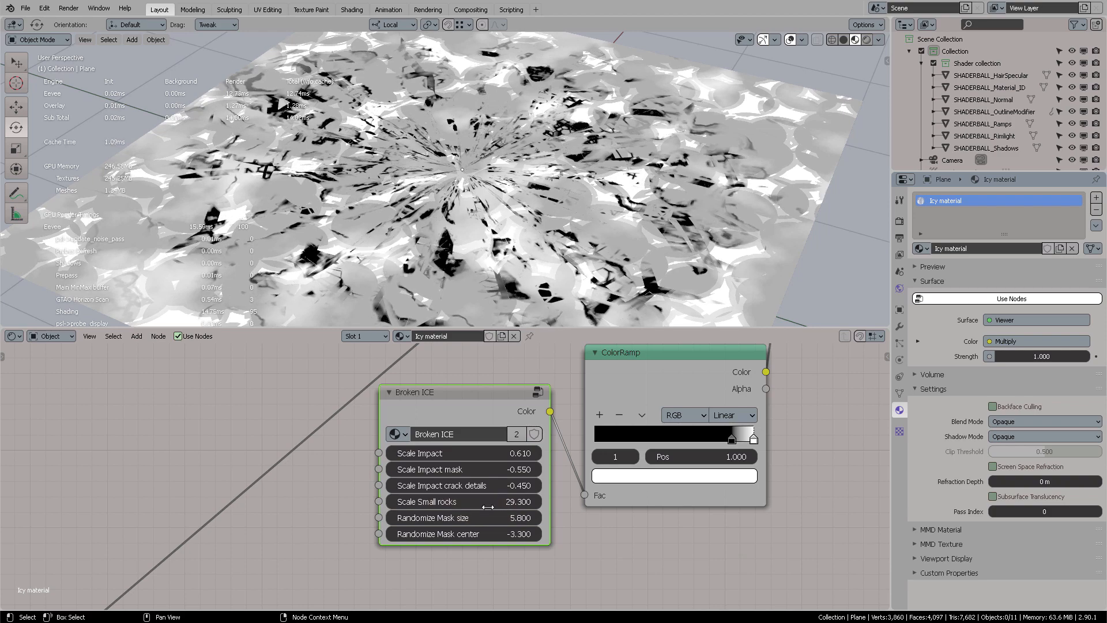
key("ctrl+z")
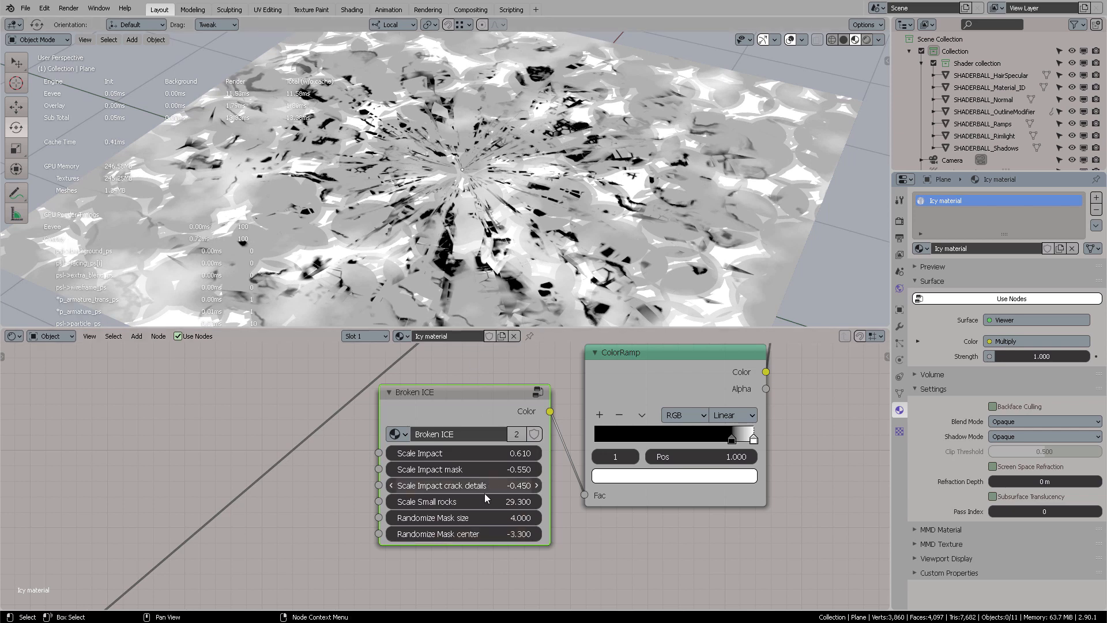
mouse_move(486, 534)
left_mouse_down()
mouse_move(525, 534)
mouse_move(487, 534)
left_mouse_up()
Step: Set the black stop of the cracks' ColorRamp to position 0.743 and inspect the cracks close up
scroll(455, 202, "down", 3)
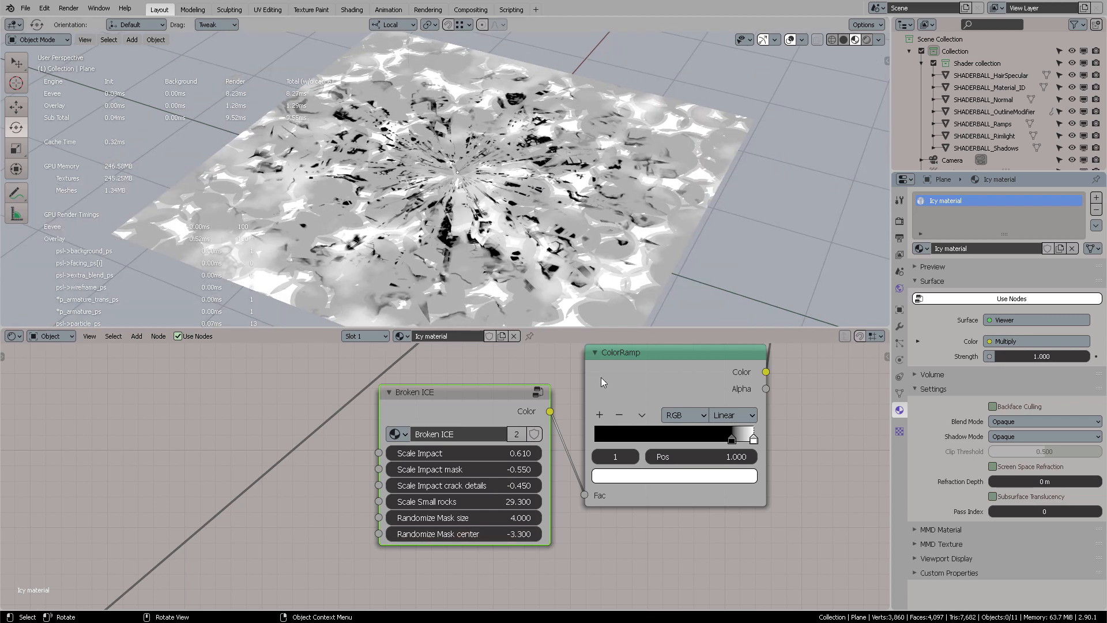
middle_click_drag(778, 474, 731, 485)
left_click_drag(685, 449, 717, 452)
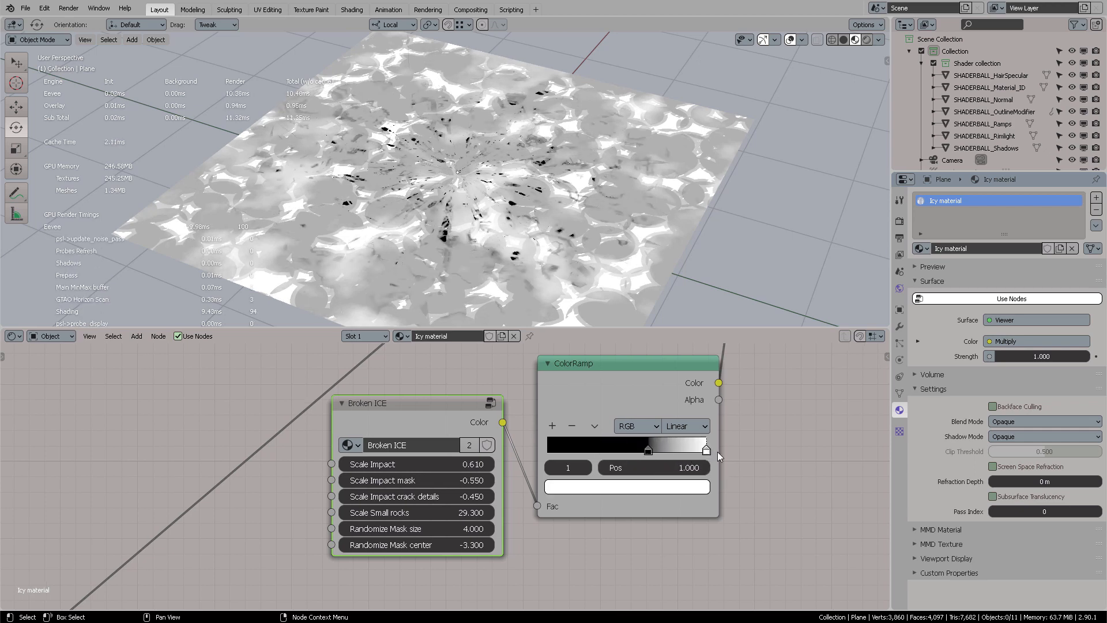
mouse_move(648, 450)
left_mouse_down()
mouse_move(686, 450)
mouse_move(665, 451)
left_mouse_up()
middle_click_drag(752, 370, 599, 498)
scroll(692, 482, "down", 3)
scroll(527, 222, "up", 9)
middle_click_drag(531, 223, 519, 222)
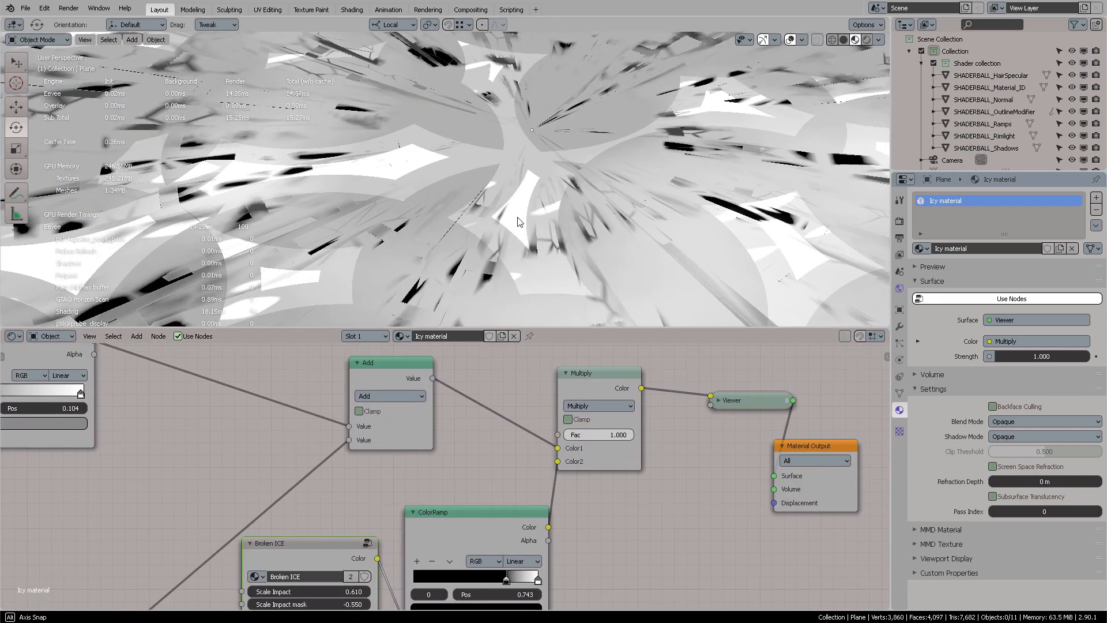
scroll(536, 210, "down", 3)
scroll(485, 189, "down", 2)
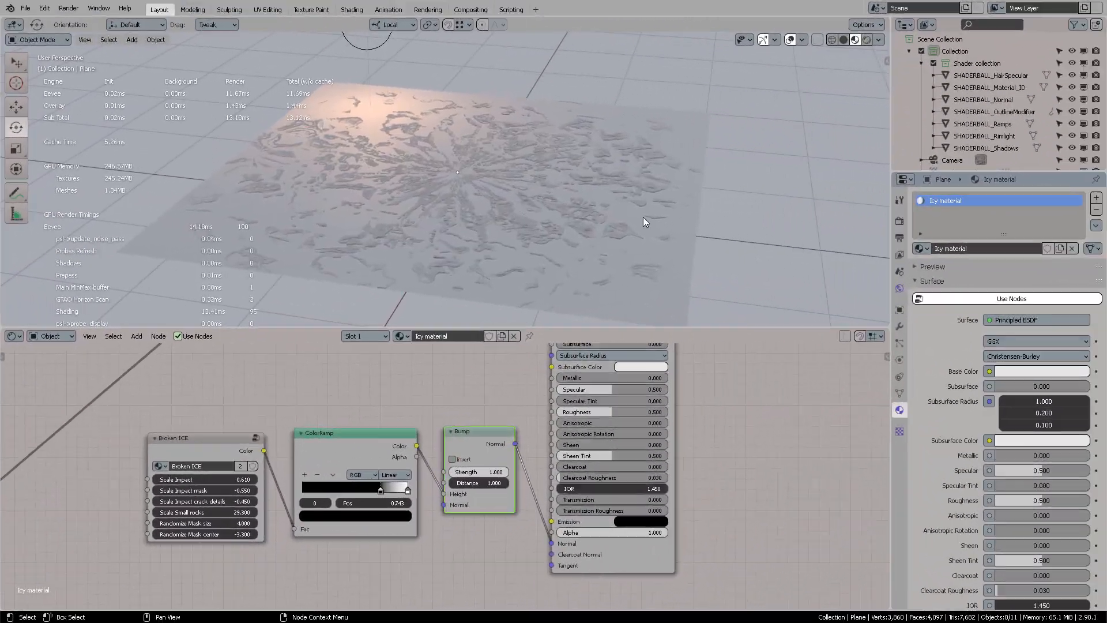
Step: Reposition the orange point light above the plane so it rakes across the bumped cracks, checking the relief from several angles
middle_click_drag(642, 217, 591, 179)
scroll(590, 178, "up", 5)
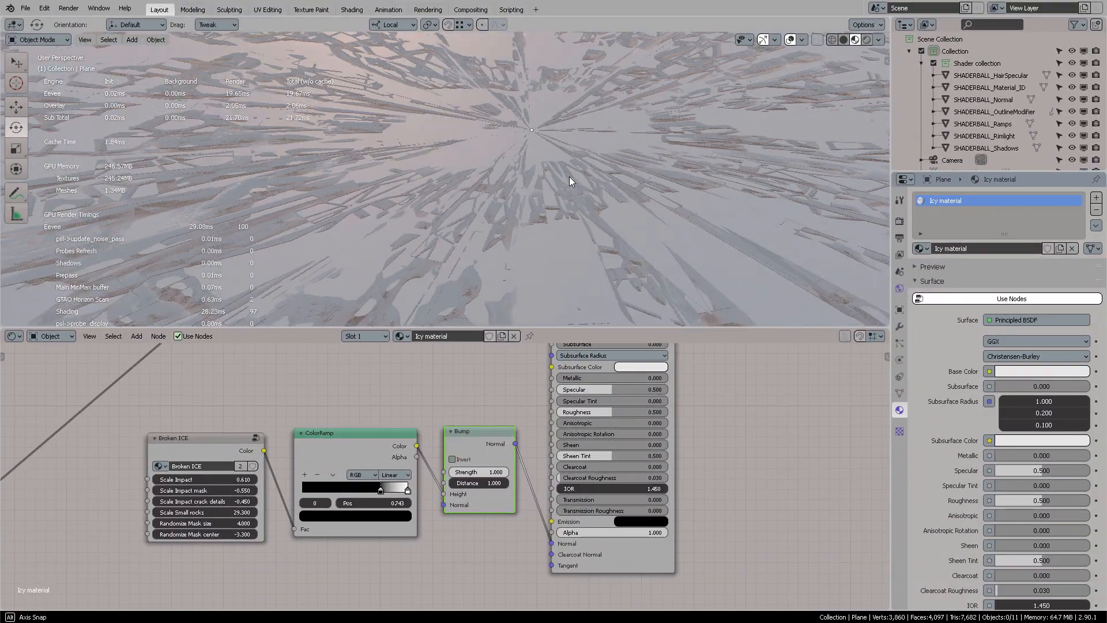
scroll(571, 178, "down", 4)
middle_click_drag(554, 184, 545, 191)
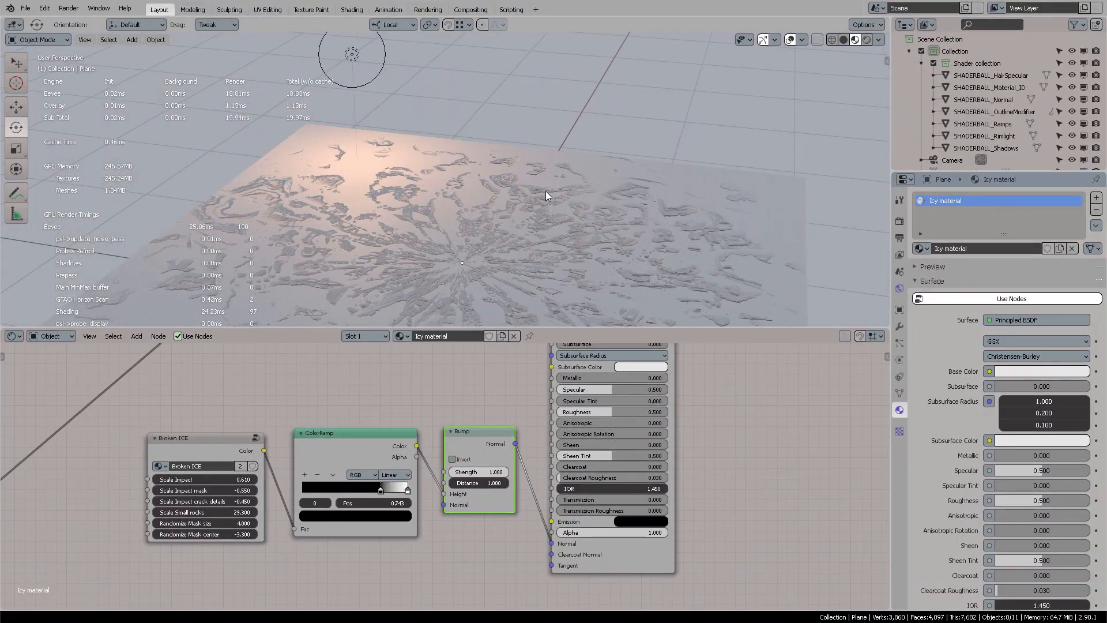
left_click(357, 57)
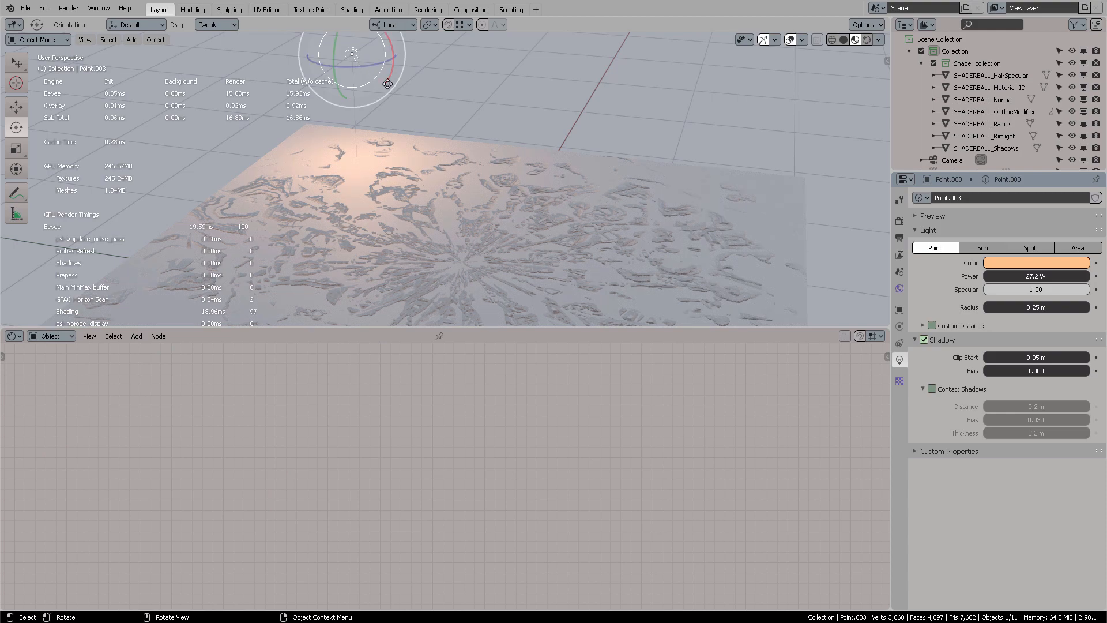
key("g")
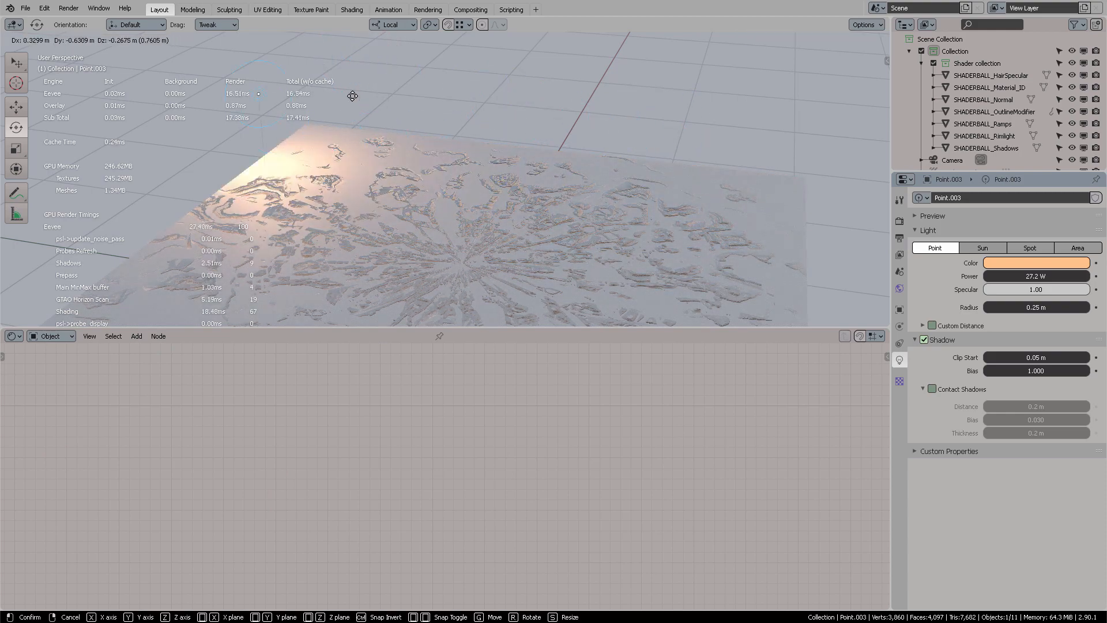
left_click(572, 102)
scroll(659, 105, "down", 4)
middle_click_drag(660, 105, 576, 112)
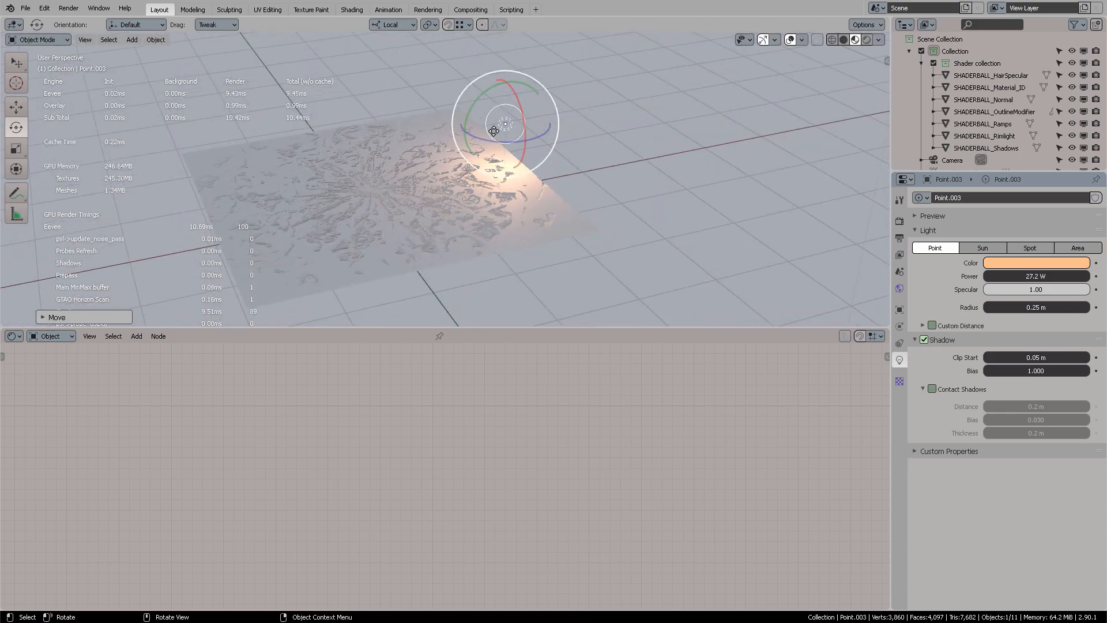
key("g")
left_click(366, 104)
middle_click_drag(441, 106, 663, 193)
scroll(560, 130, "up", 3)
Step: Set Broken ICE's Scale Impact to 1.810 and Randomize Mask size to 4.600, and lower Scale Impact mask and Scale Impact crack details to confine the cracks
left_click(528, 183)
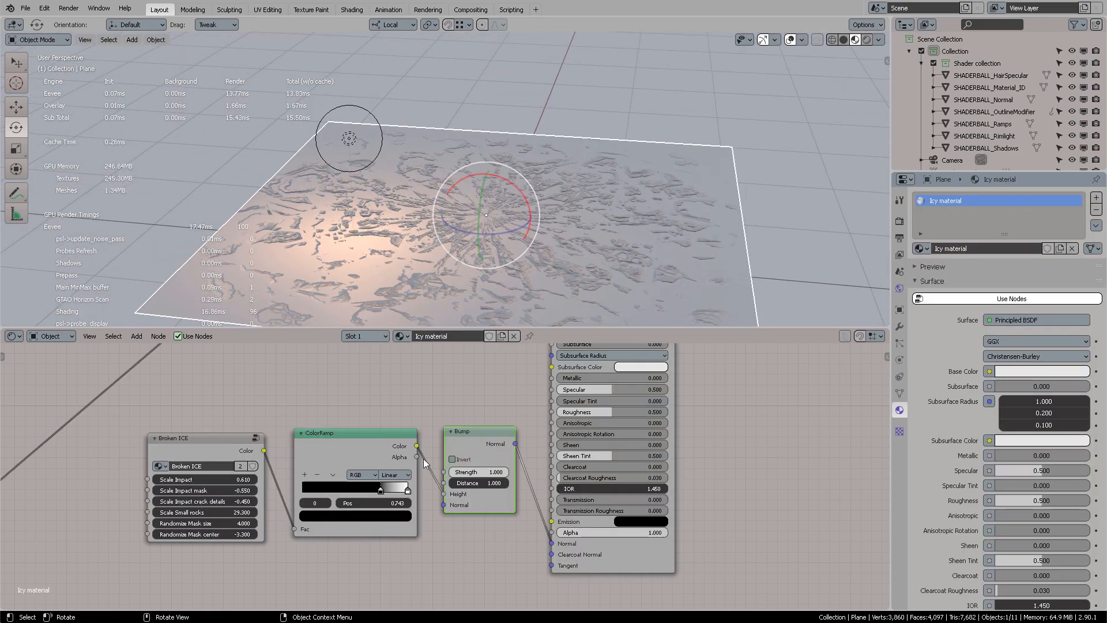
scroll(515, 427, "up", 4)
middle_click_drag(283, 441, 535, 421)
left_click_drag(375, 484, 415, 484)
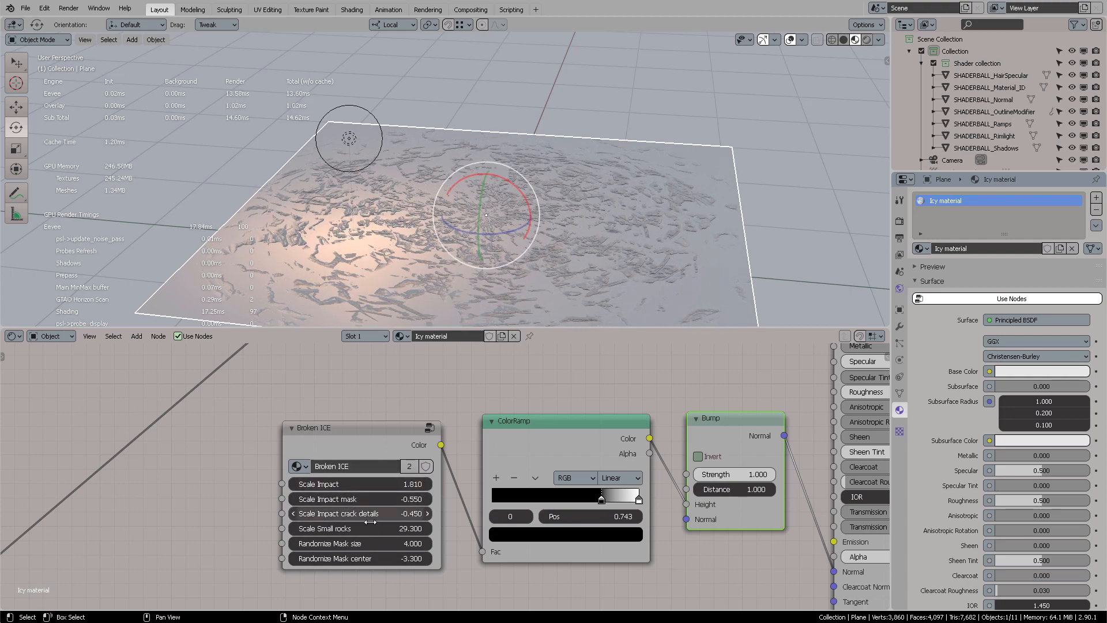
left_click_drag(347, 498, 308, 499)
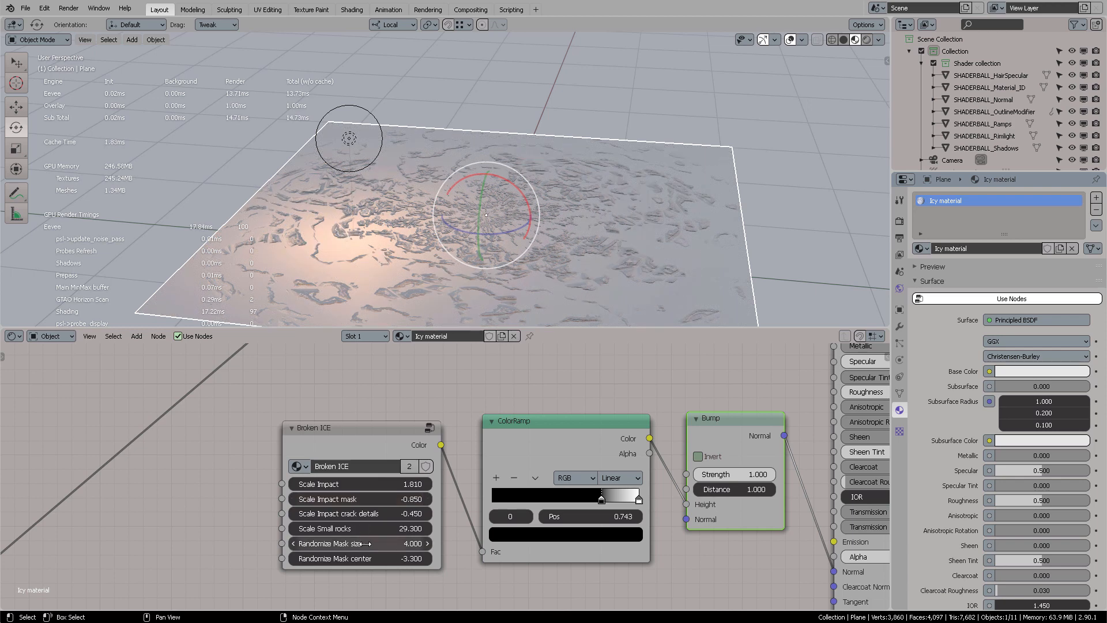
left_click_drag(358, 543, 404, 543)
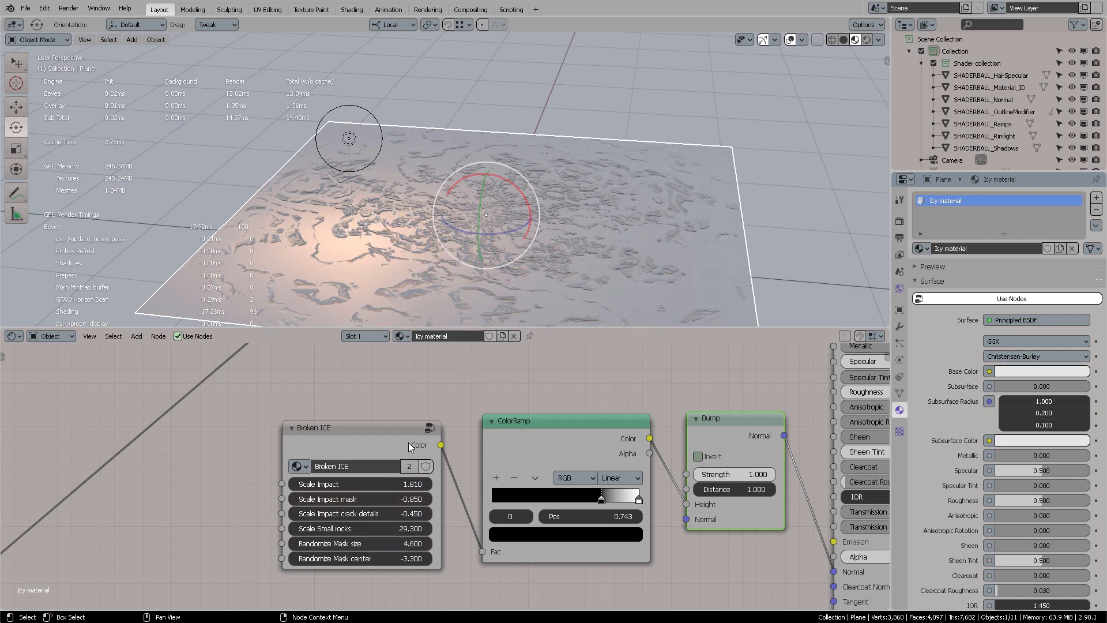
left_click_drag(357, 513, 340, 498)
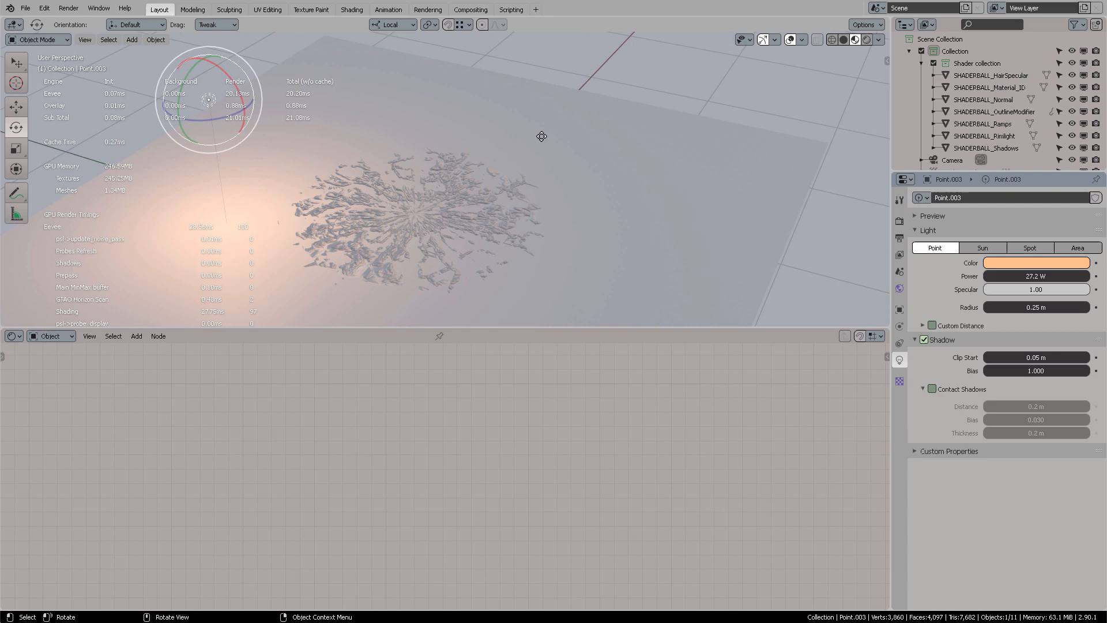
Step: Move the point light over the central crack cluster and check the bump relief from several angles
key("g")
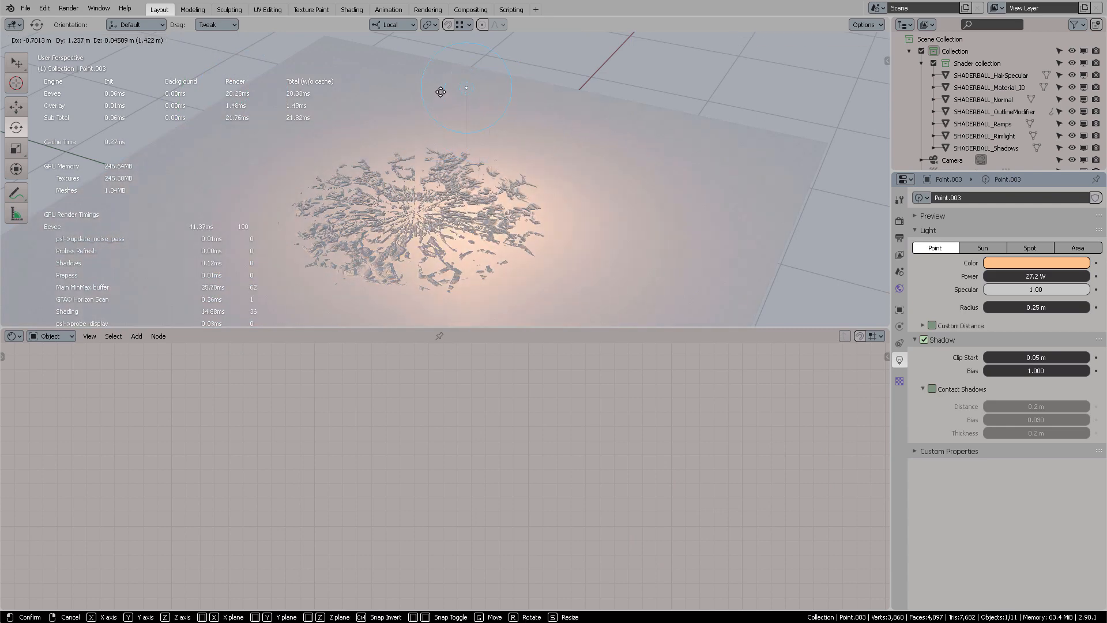
left_click(497, 112)
scroll(496, 112, "up", 2)
middle_click_drag(497, 112, 508, 98)
scroll(508, 102, "down", 3)
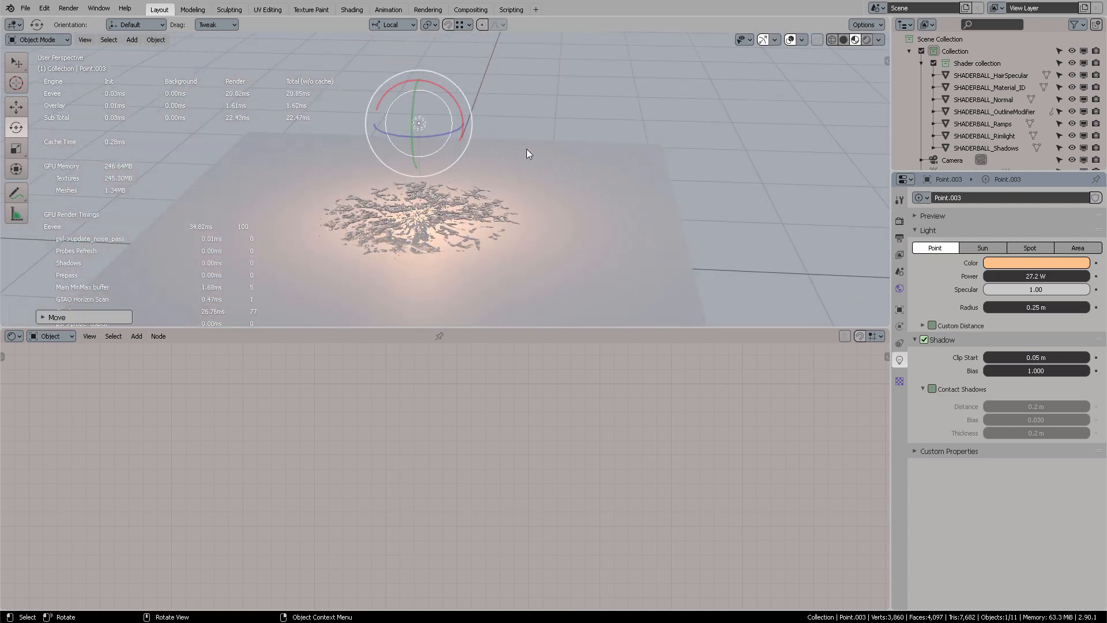
key("g")
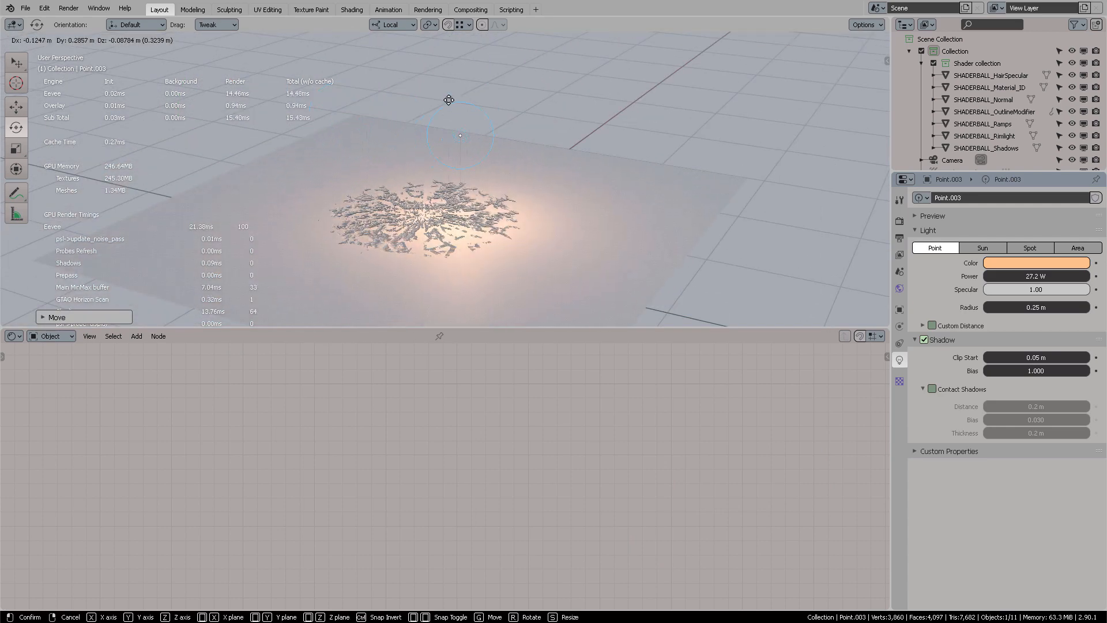
left_click(490, 133)
scroll(490, 134, "up", 3)
middle_click_drag(490, 134, 489, 135)
scroll(497, 137, "down", 1)
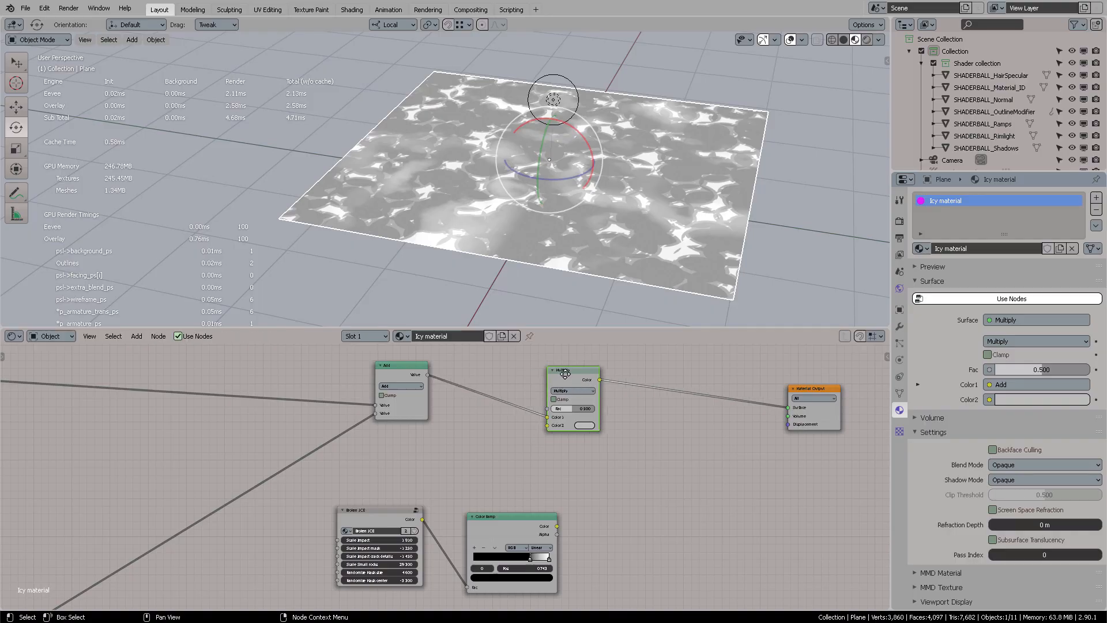
Step: Switch the Mix node's blend mode to Darken and link the cracks' ColorRamp colour into its second colour input
left_click_drag(565, 374, 603, 404)
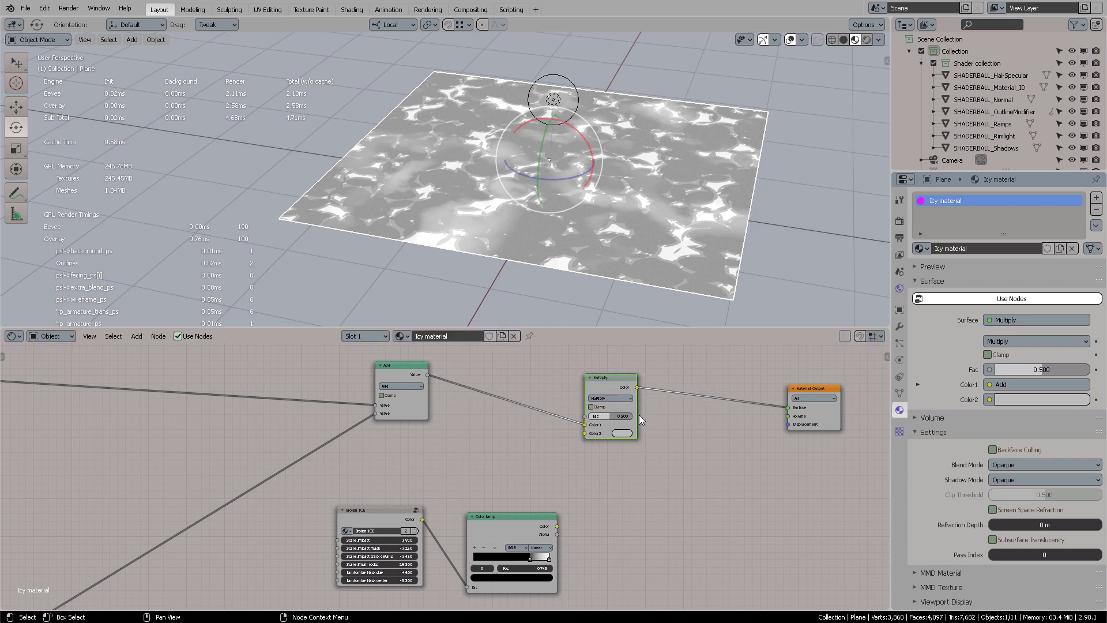
scroll(707, 434, "up", 1)
left_click(707, 435)
middle_click_drag(708, 435, 644, 453)
left_click(587, 398)
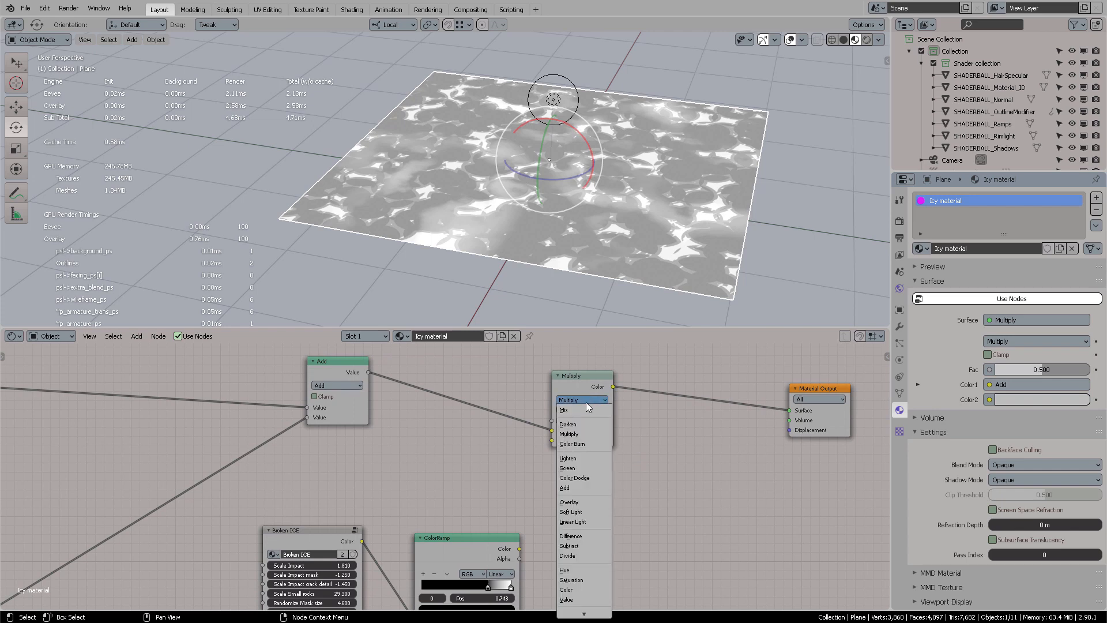
left_click(569, 425)
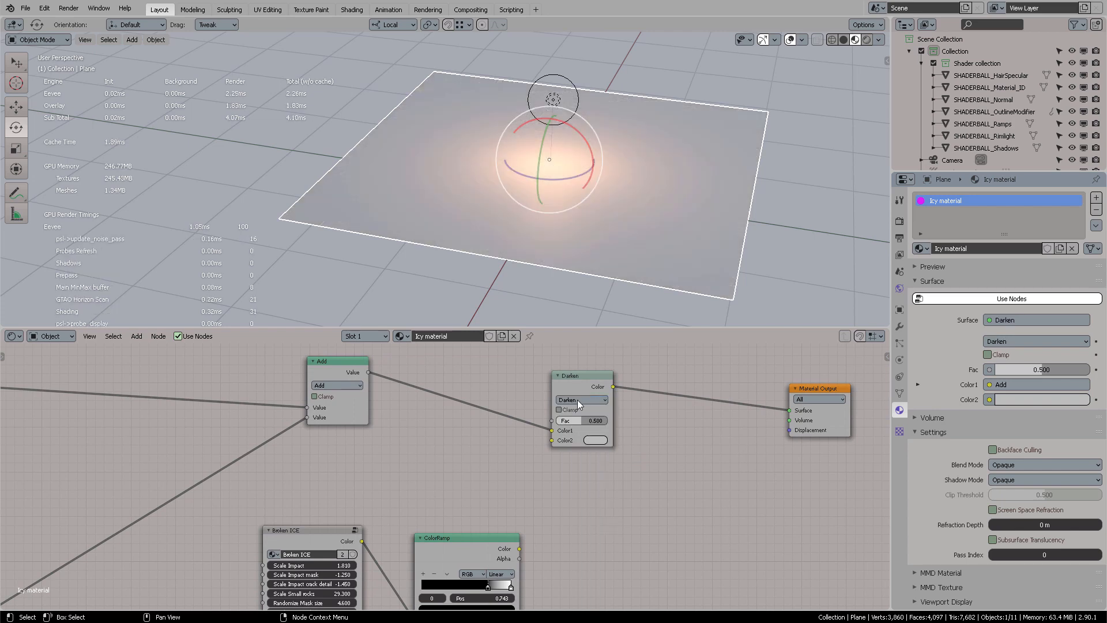
left_click_drag(457, 548, 552, 441)
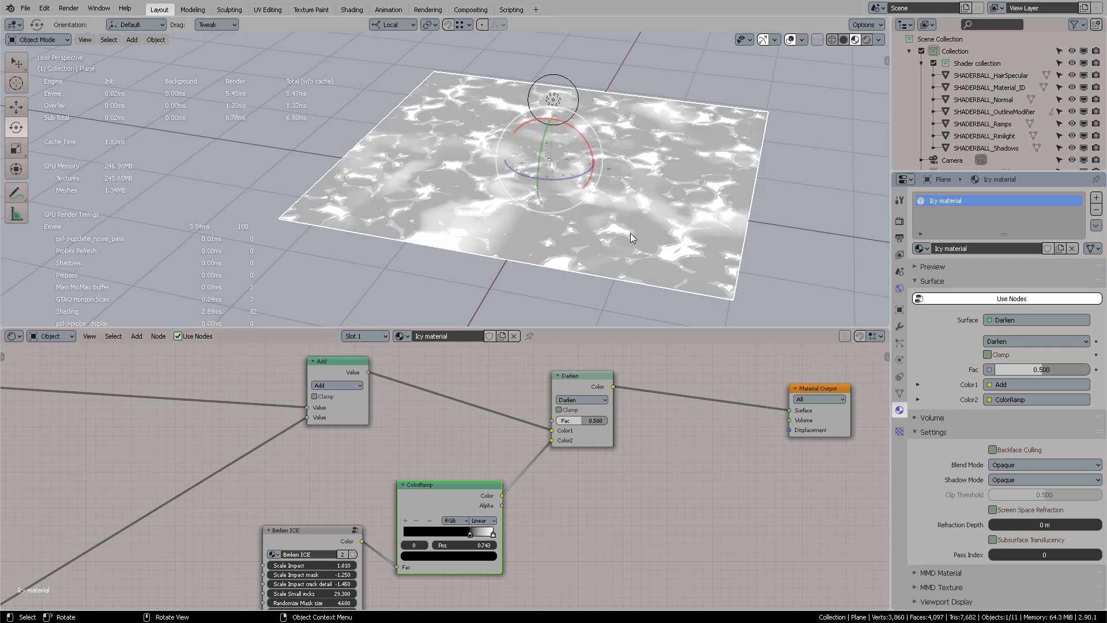
Step: Set the Darken node's Fac to 0.697 to strengthen the cracks over the current
scroll(676, 229, "up", 5)
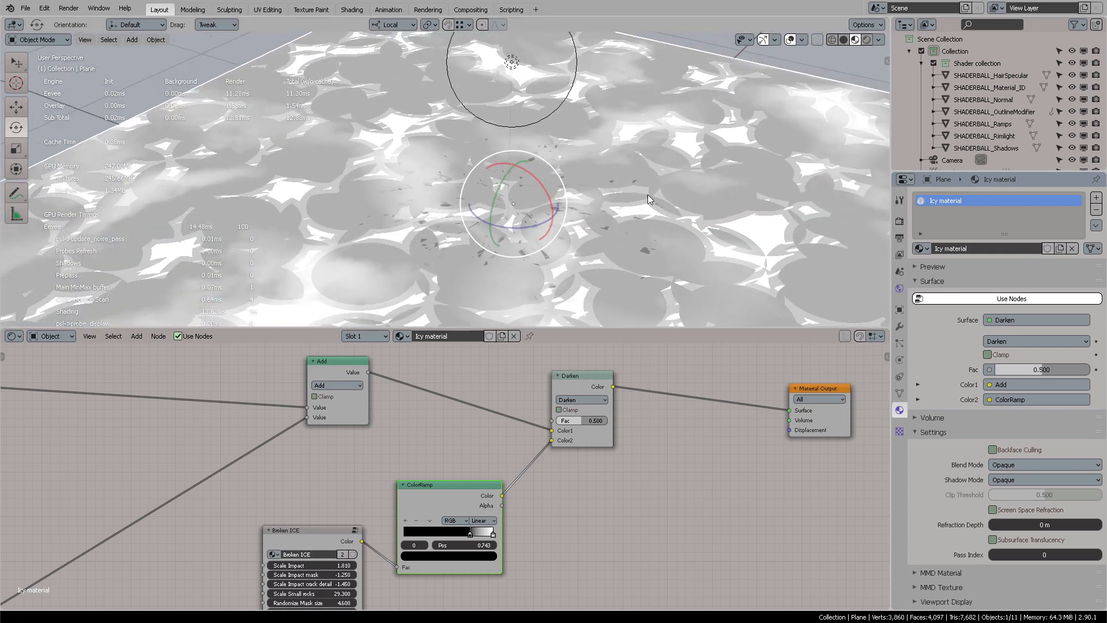
left_click(582, 421)
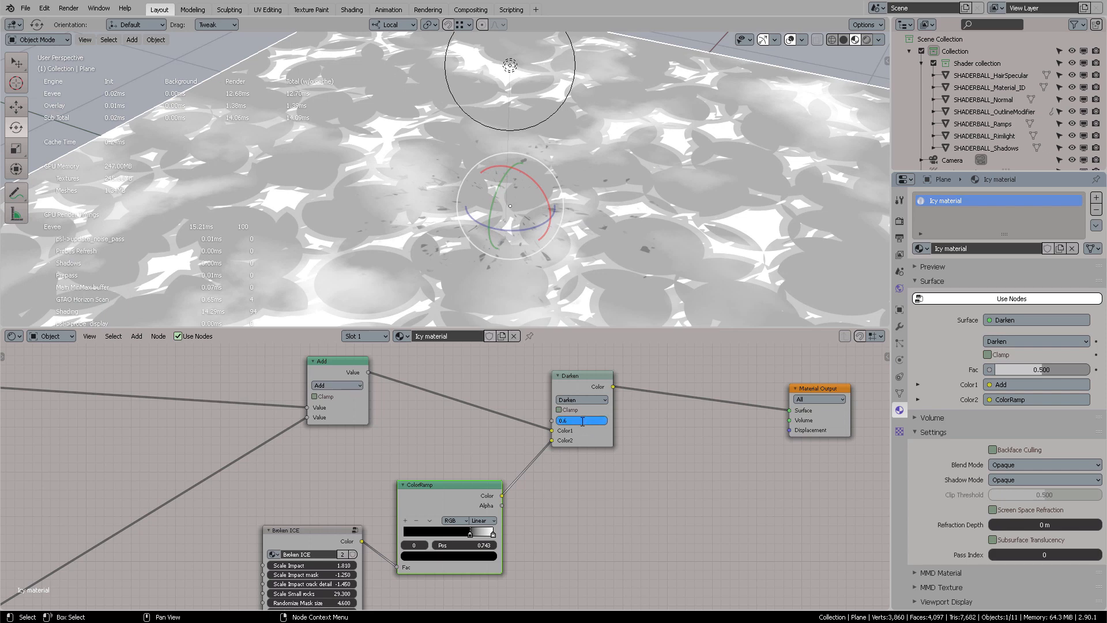
key("Return")
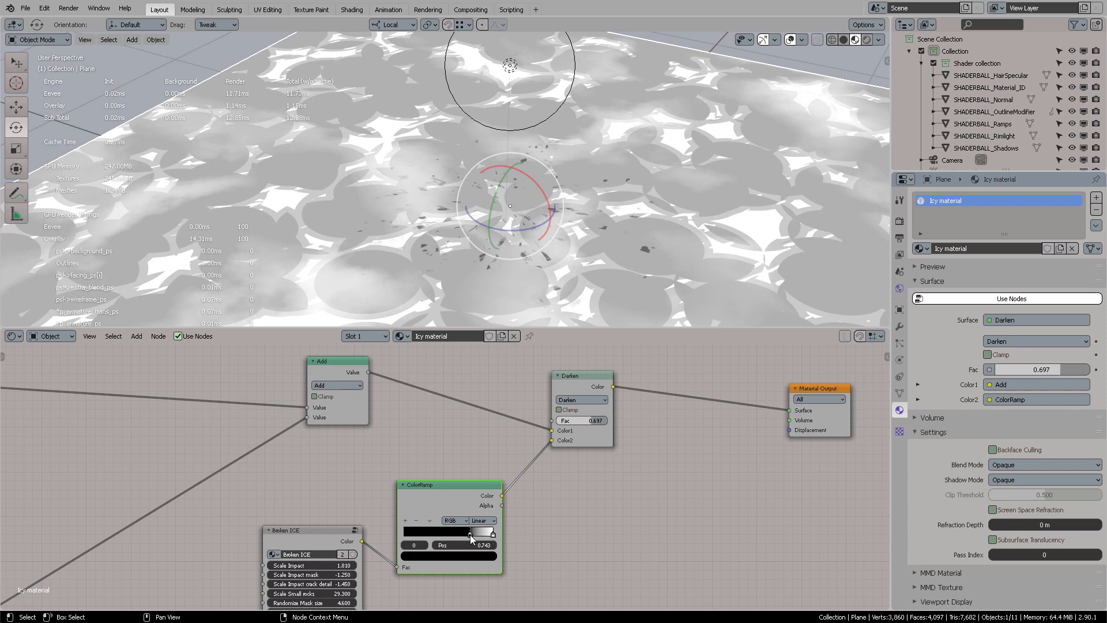
Step: Flip the cracks' ColorRamp to run from white to black and inspect the brightened cracks from several angles
mouse_move(470, 535)
left_mouse_down()
mouse_move(505, 537)
mouse_move(469, 534)
left_mouse_up()
scroll(644, 168, "down", 4)
middle_click_drag(645, 168, 704, 98)
left_click(668, 91)
scroll(649, 187, "up", 4)
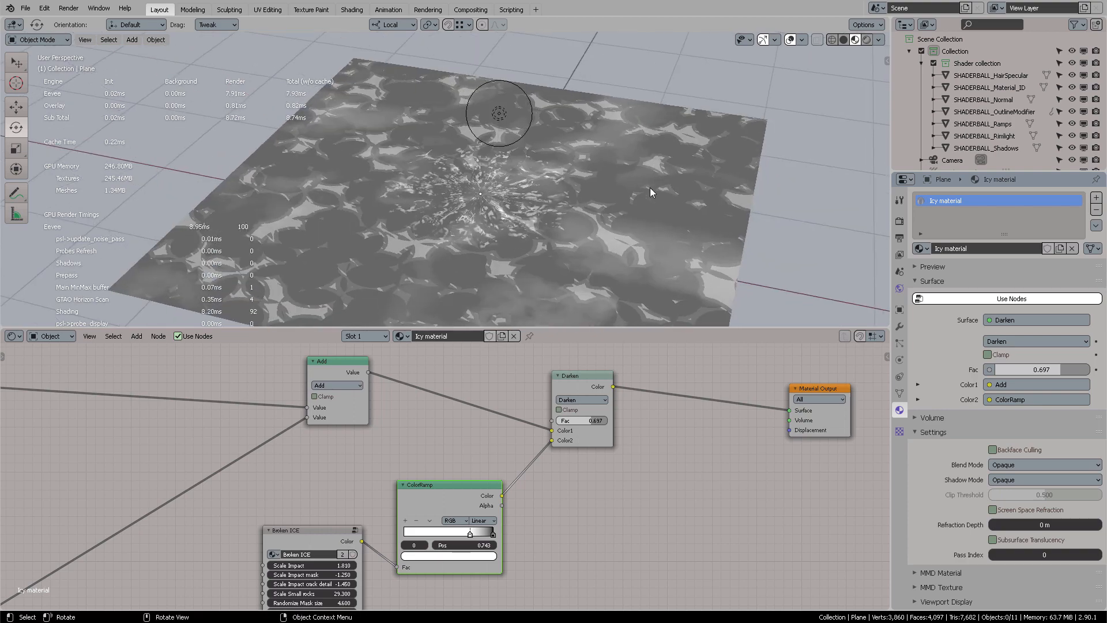
scroll(666, 182, "down", 6)
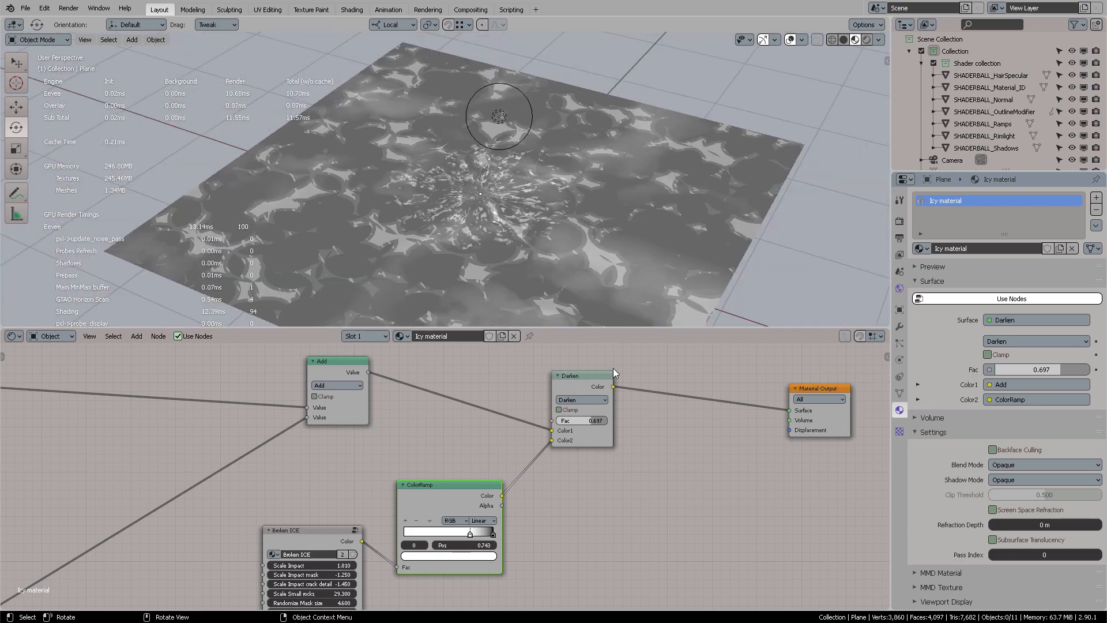
middle_click_drag(507, 160, 600, 323)
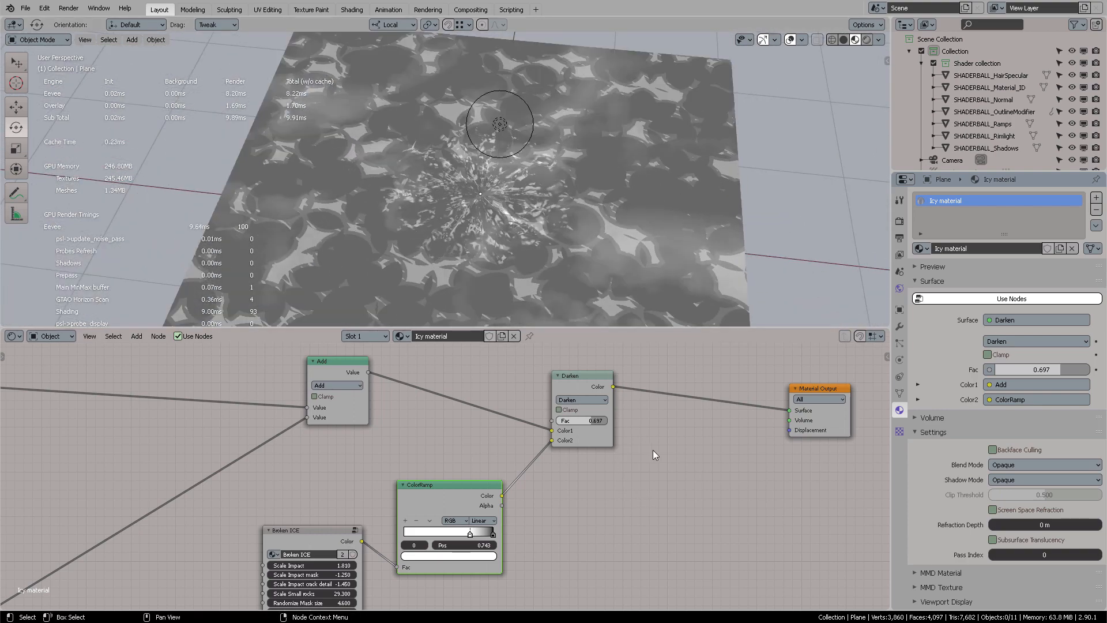
Step: Insert an RGB Curves node between the Darken node and the Material Output
key("shift+a")
left_click(661, 443)
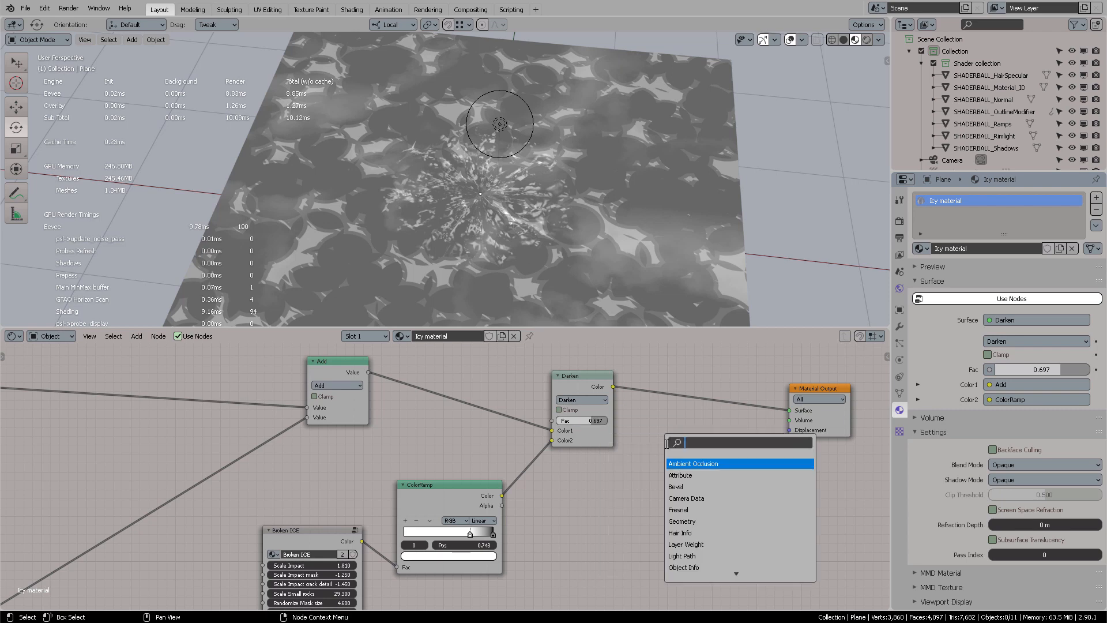
type("curve")
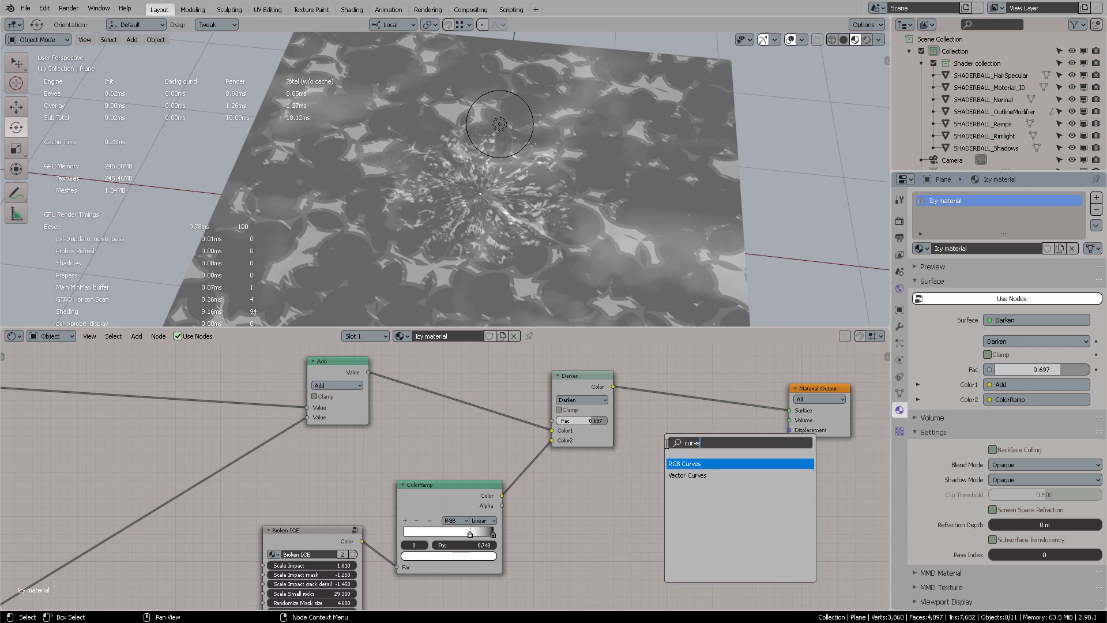
key("Return")
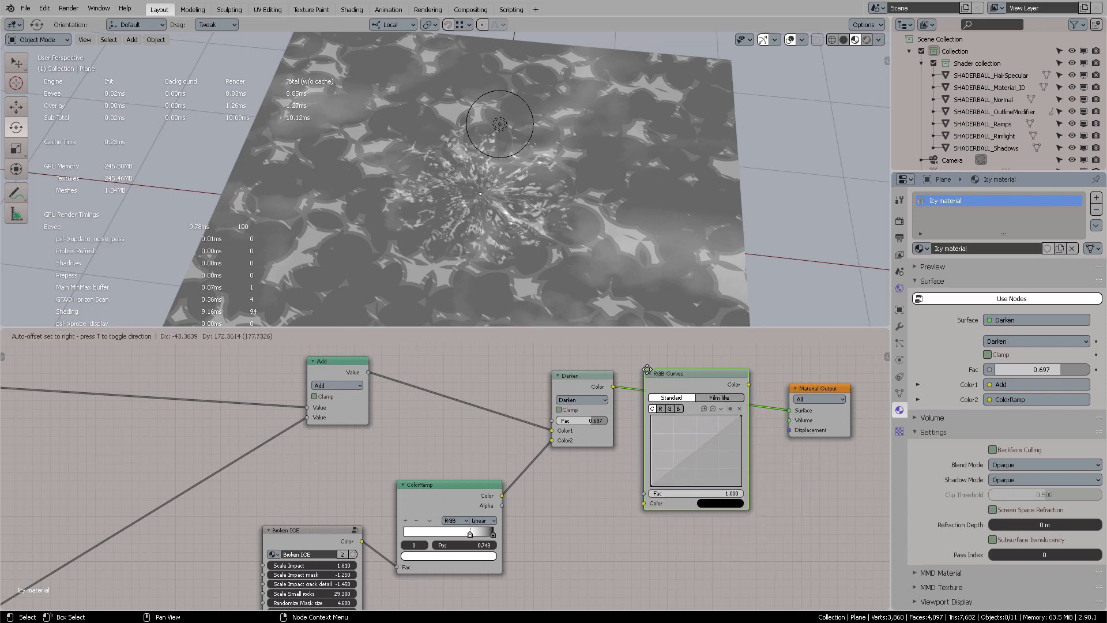
left_click(683, 383)
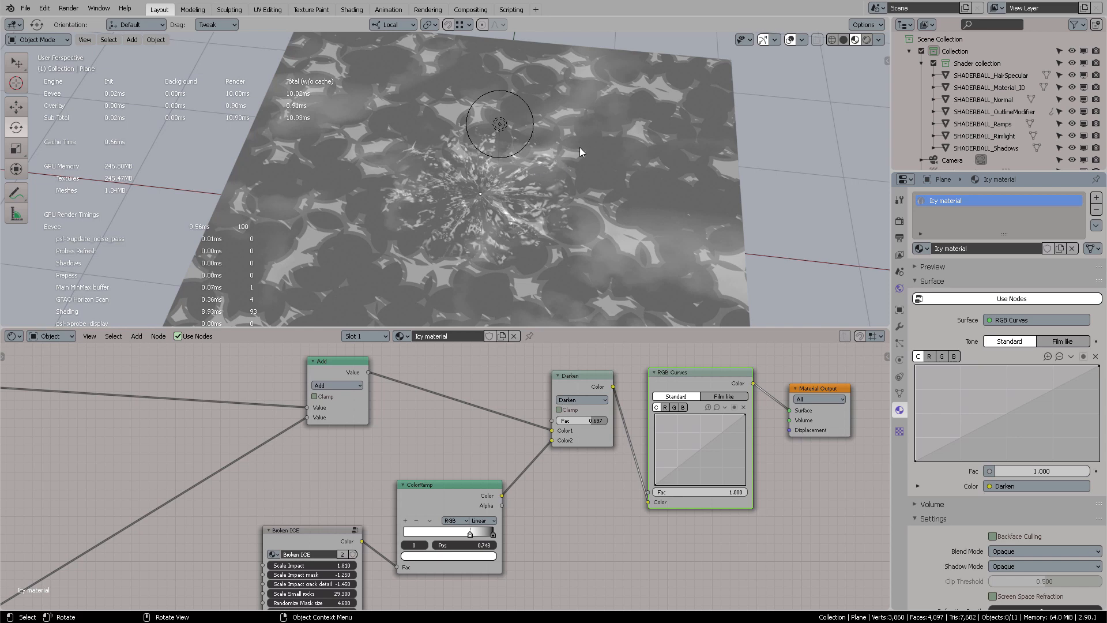
Step: Tint the ice by adding points to the blue curve at about X 0.34, Y 0.65 and X 0.78, Y 0.76
middle_click_drag(580, 148, 617, 271)
middle_click_drag(733, 355, 554, 379)
scroll(600, 392, "up", 2)
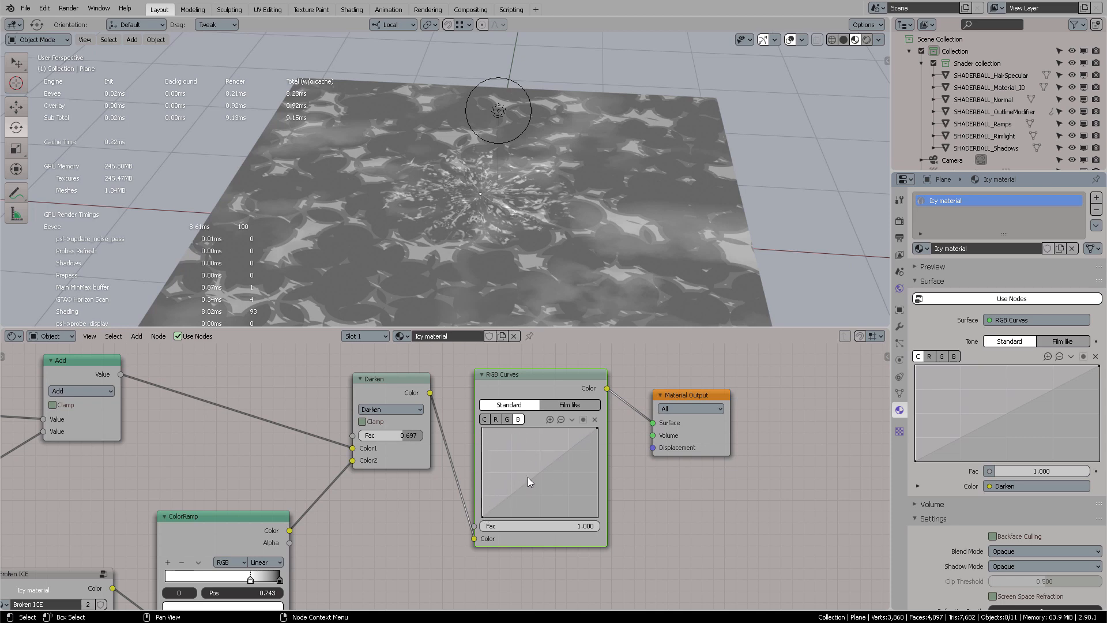
left_click_drag(530, 481, 522, 460)
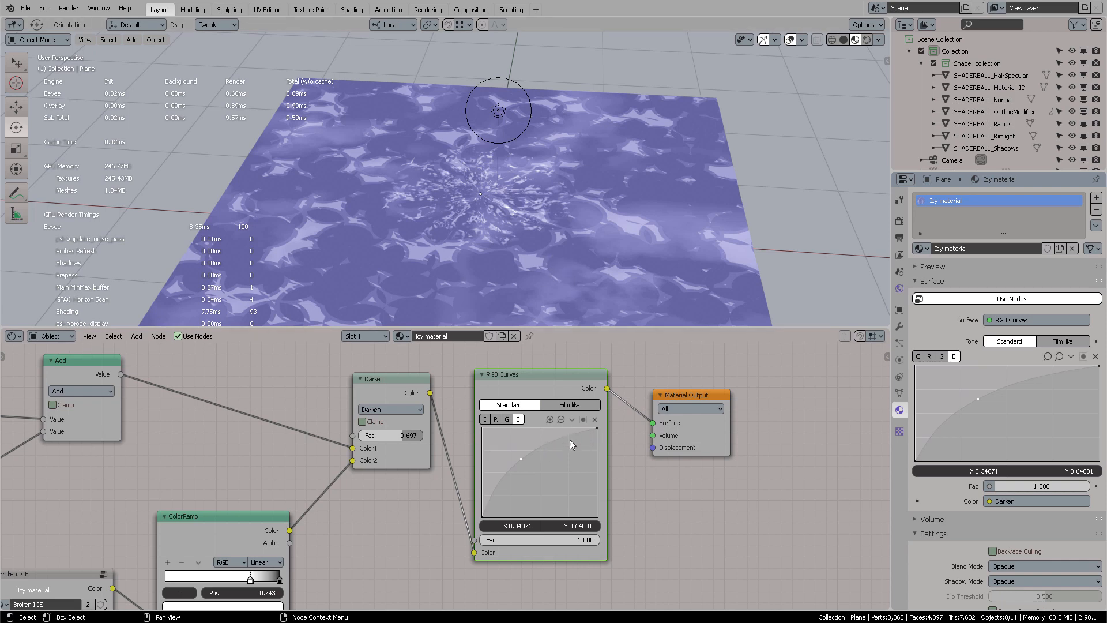
left_click_drag(570, 435, 571, 448)
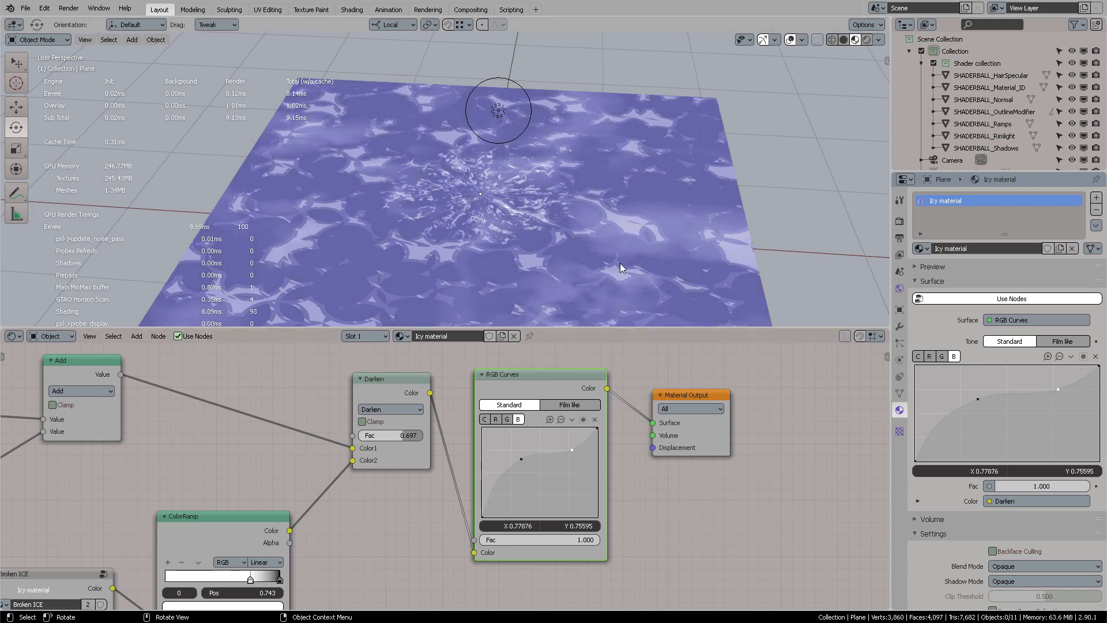
mouse_move(620, 263)
middle_mouse_down()
mouse_move(493, 272)
mouse_move(602, 274)
middle_mouse_up()
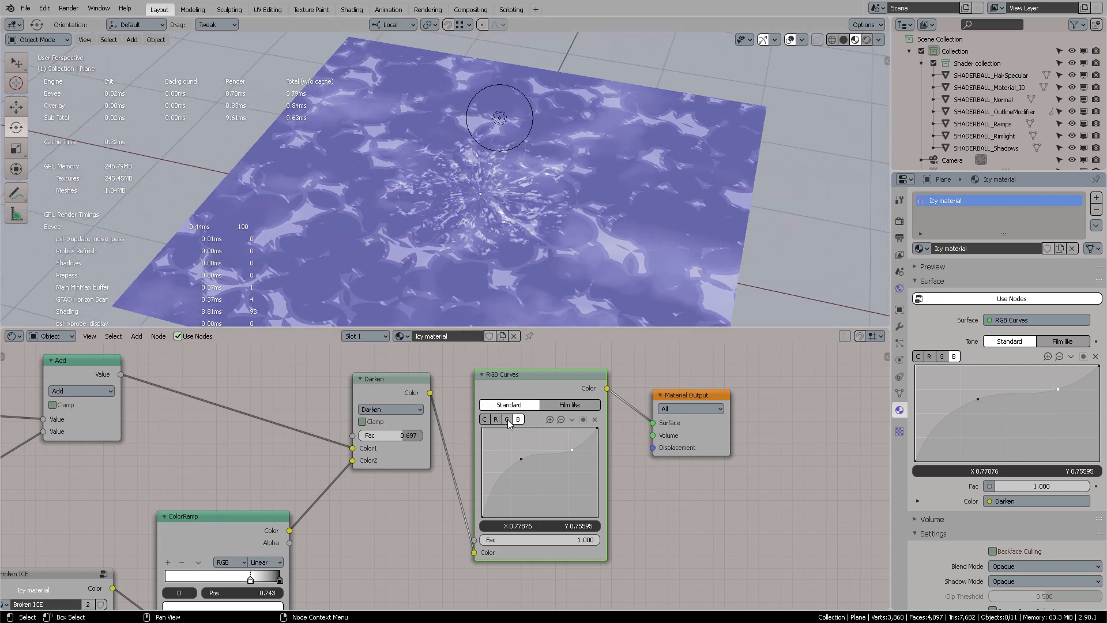
Step: Set the green curve's start to about Y 0.23 and its end to about Y 0.88, adding a point near X 0.47, Y 0.61
left_click(507, 420)
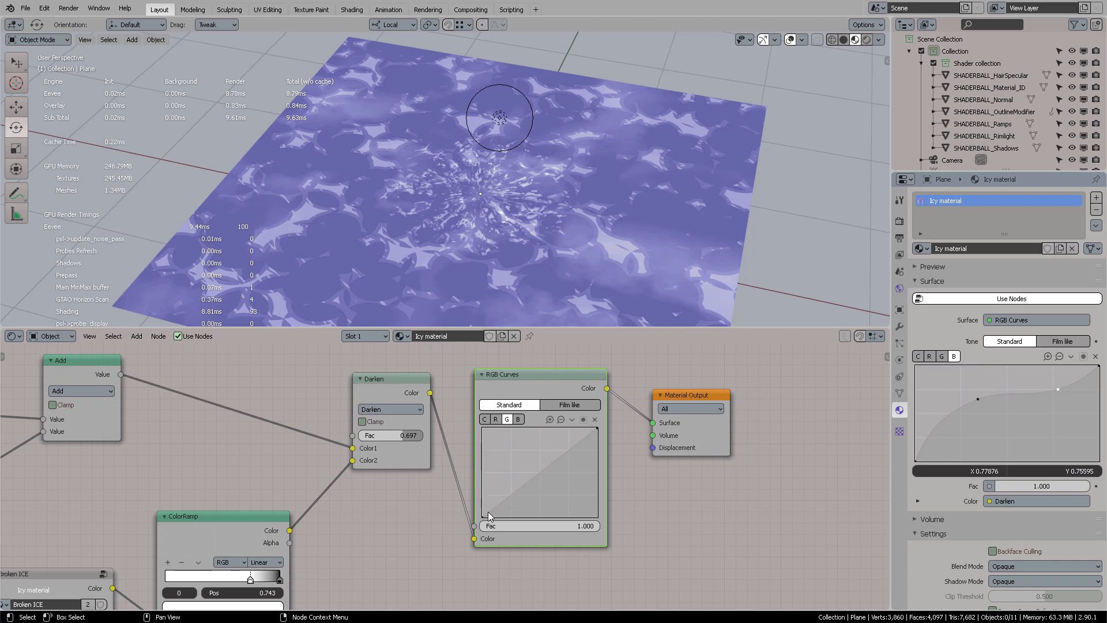
left_click_drag(484, 518, 557, 493)
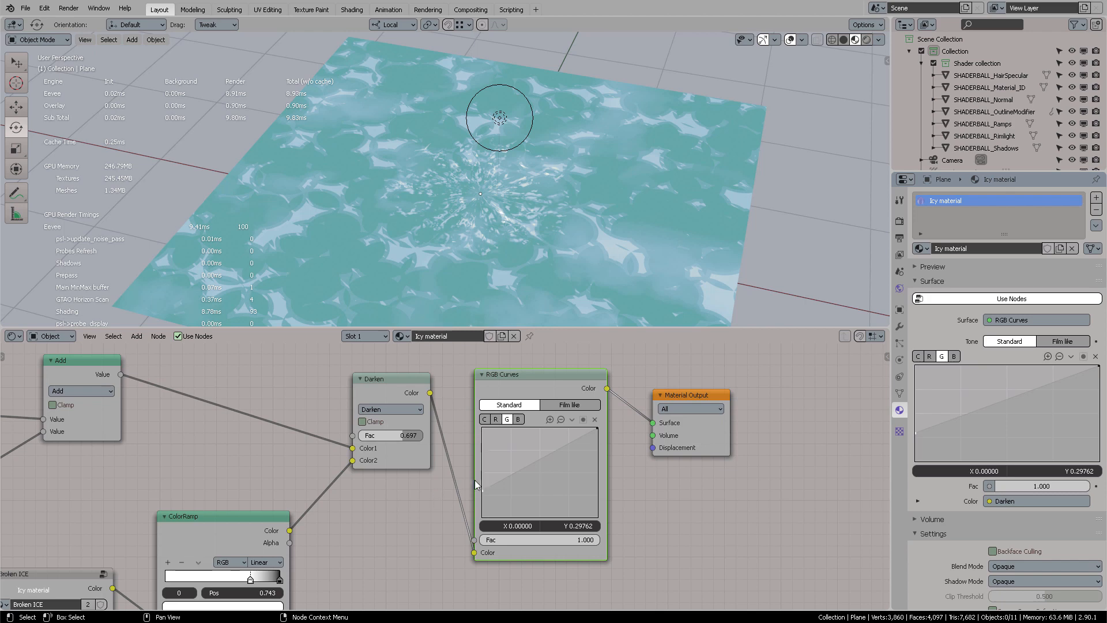
left_click_drag(483, 490, 481, 493)
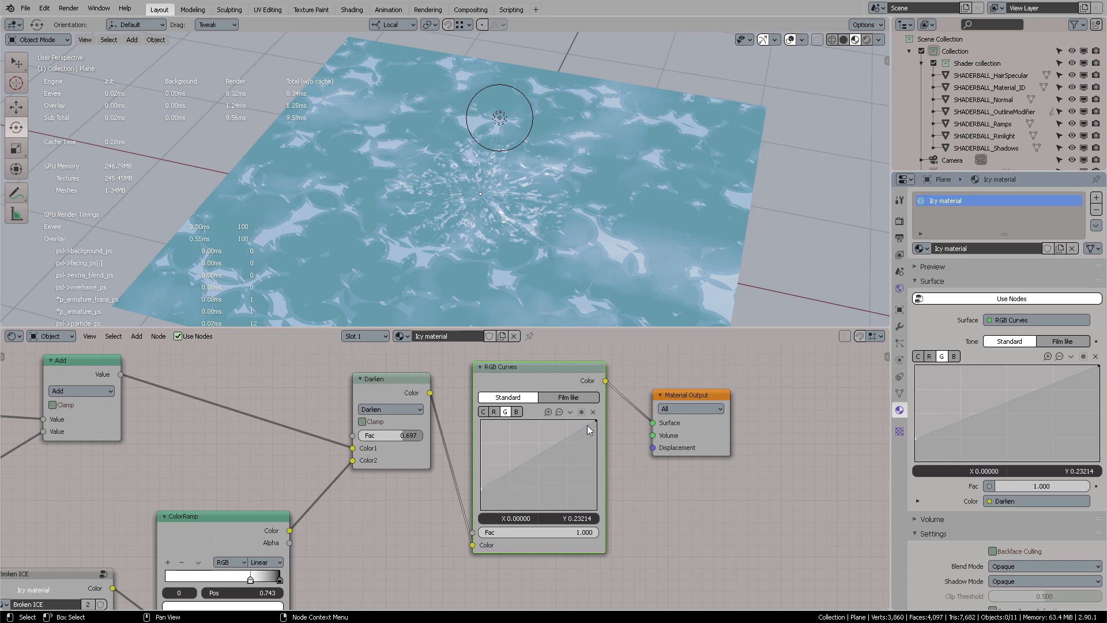
left_click_drag(595, 422, 596, 428)
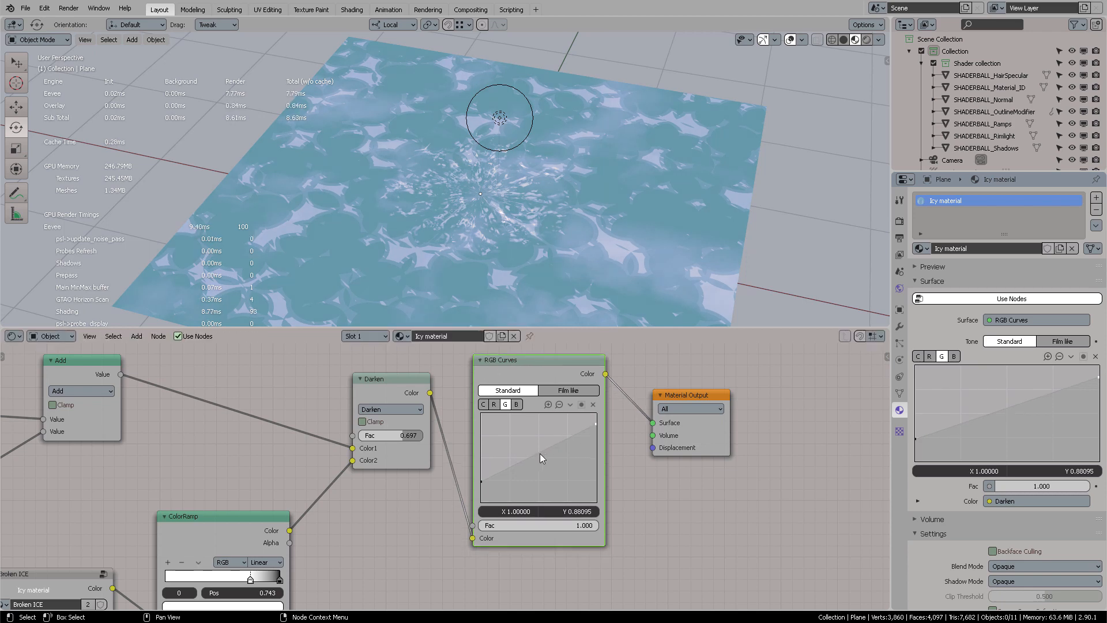
left_click_drag(540, 453, 535, 449)
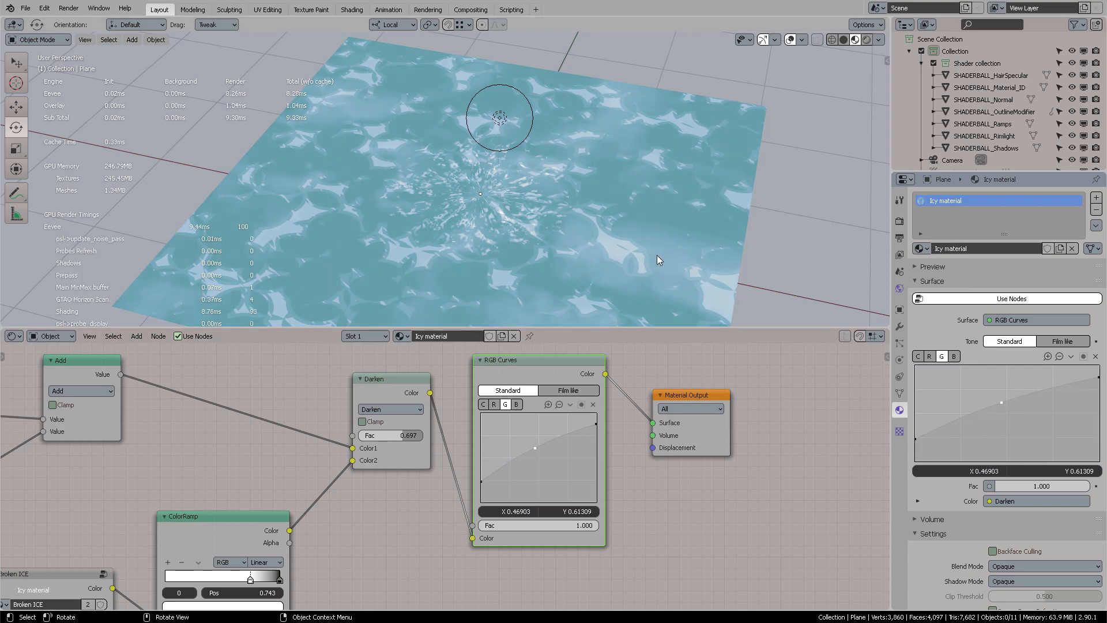
Step: Refine the green curve with its middle point at about X 0.50, Y 0.63 and its start at about Y 0.19, keeping Fac at 1.000
scroll(671, 245, "up", 8)
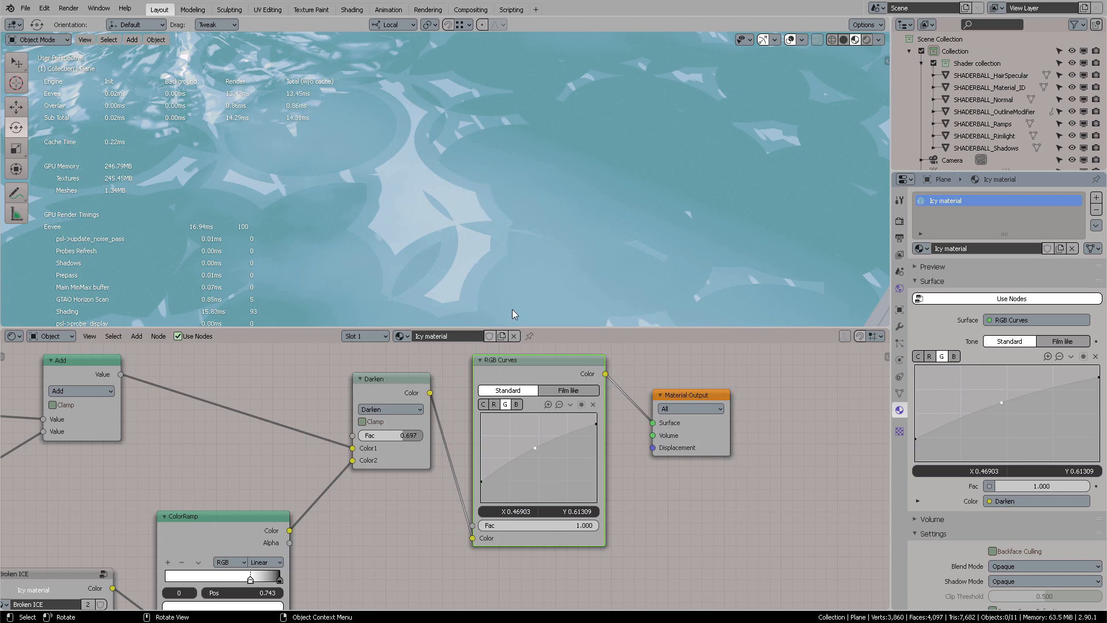
mouse_move(535, 448)
left_mouse_down()
mouse_move(530, 432)
mouse_move(539, 447)
left_mouse_up()
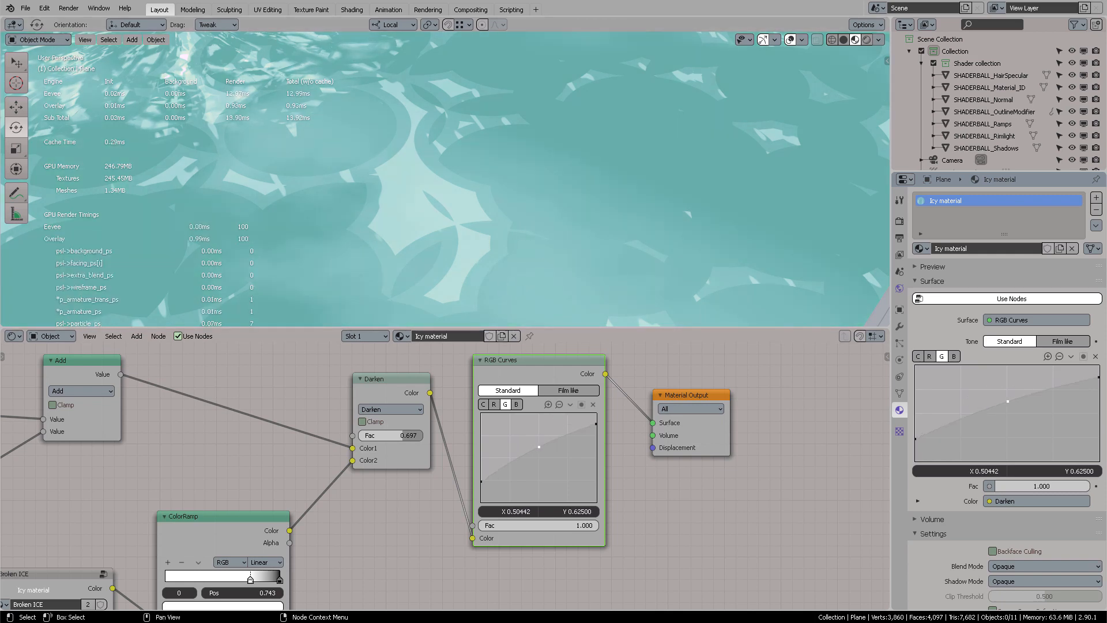
left_click_drag(483, 486, 478, 490)
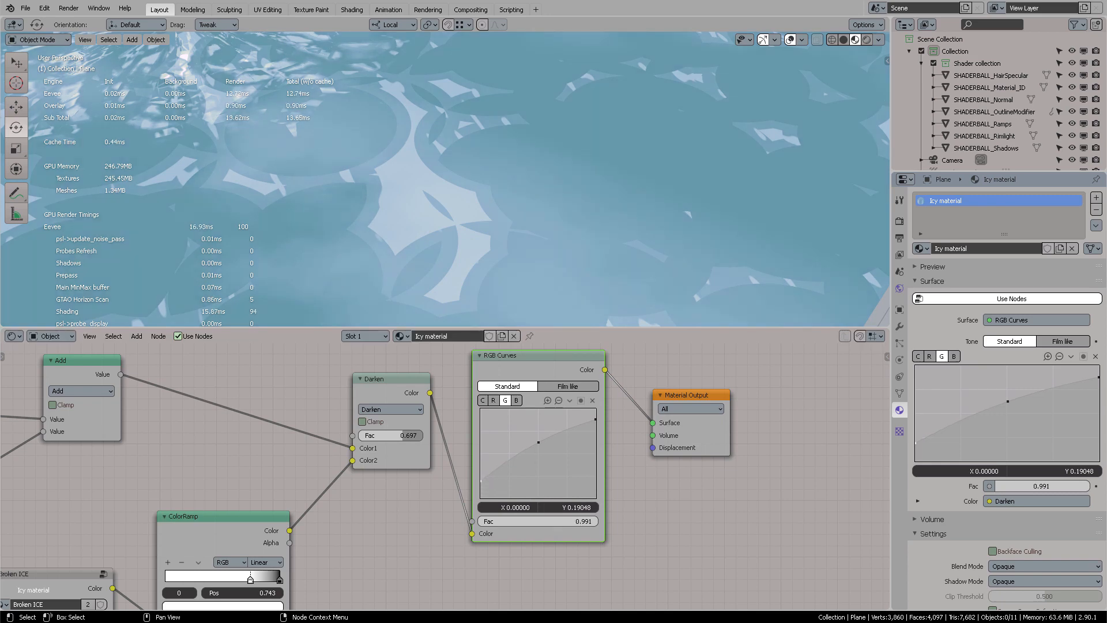
mouse_move(593, 521)
left_mouse_down()
mouse_move(482, 520)
mouse_move(598, 520)
left_mouse_up()
scroll(662, 509, "up", 2)
Step: Add a point to the red curve and raise it to about X 0.65, Y 0.80, checking the tint on the cracks
left_click(493, 400)
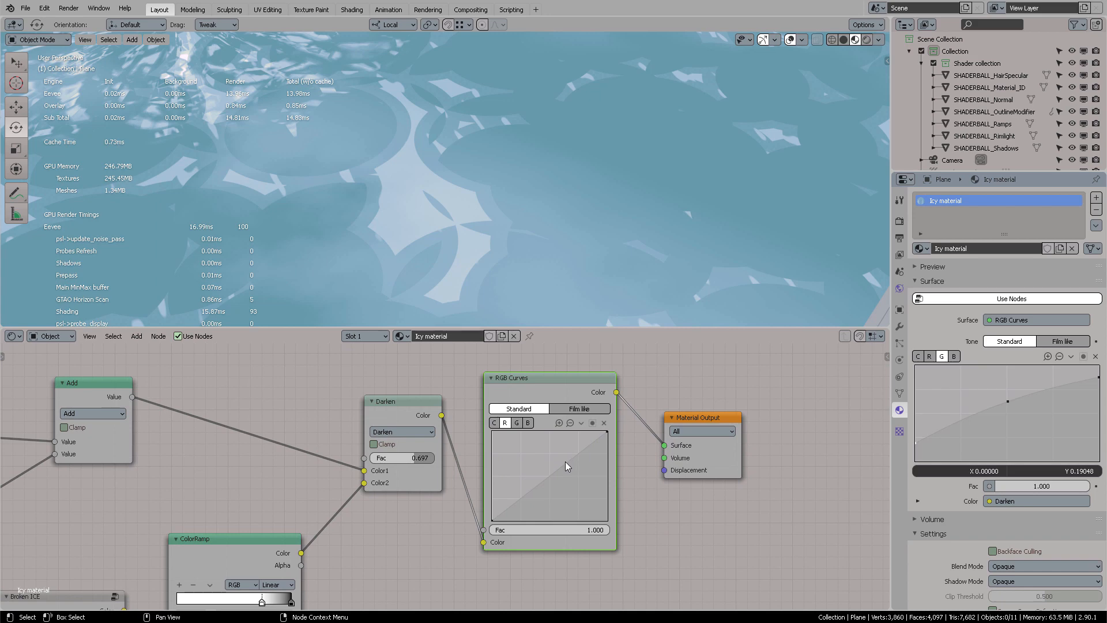
left_click_drag(565, 461, 564, 458)
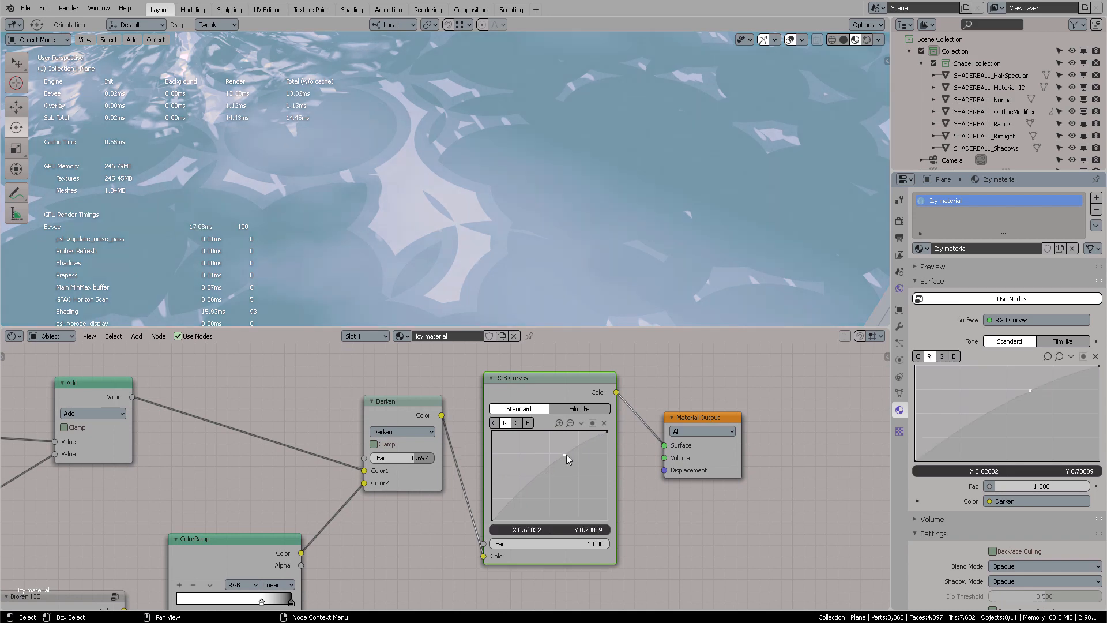
scroll(570, 225, "down", 5)
middle_click_drag(570, 225, 418, 187)
middle_click_drag(418, 187, 571, 222, "shift")
left_click_drag(563, 454, 567, 448)
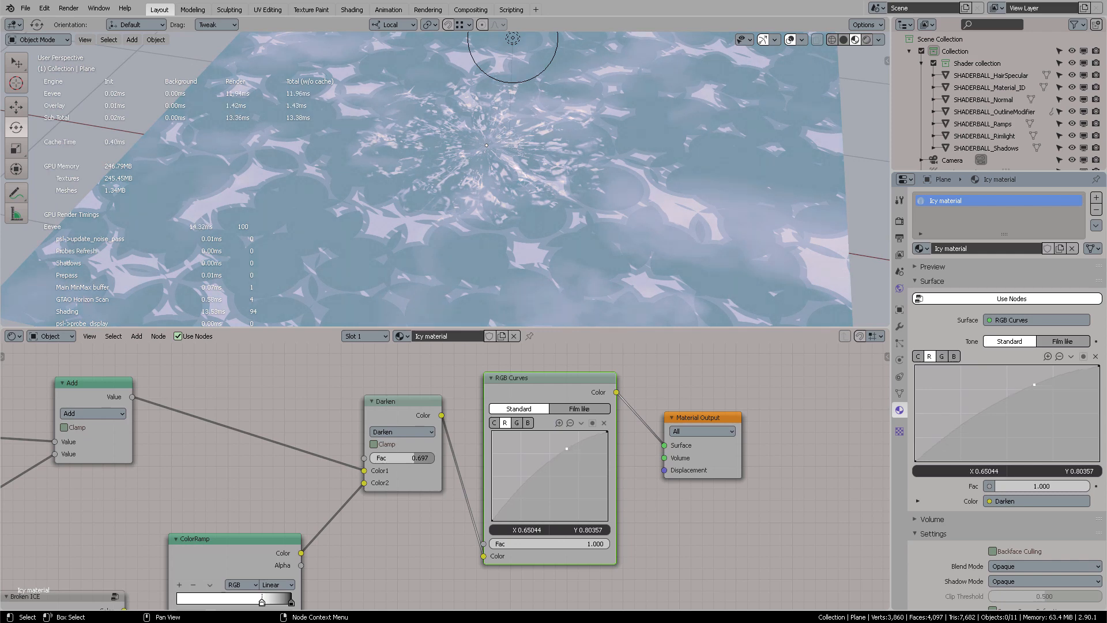
Step: Add a lower point to the red curve at about X 0.32, Y 0.33 and inspect the tinted ice from several angles
left_click_drag(537, 469, 543, 482)
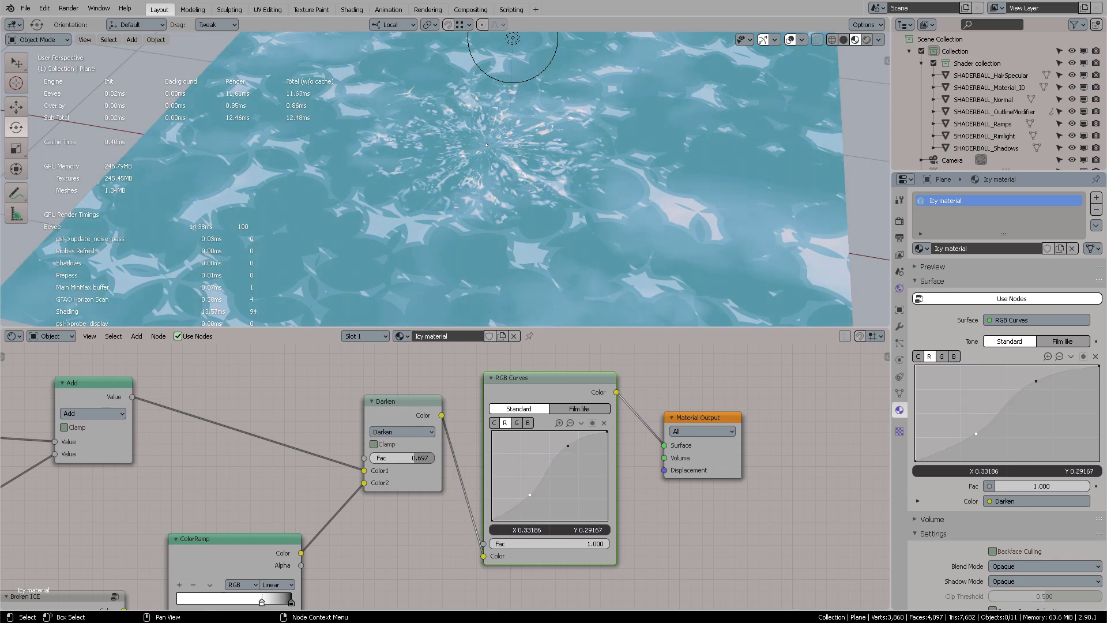
left_click_drag(530, 495, 528, 491)
scroll(605, 203, "down", 3)
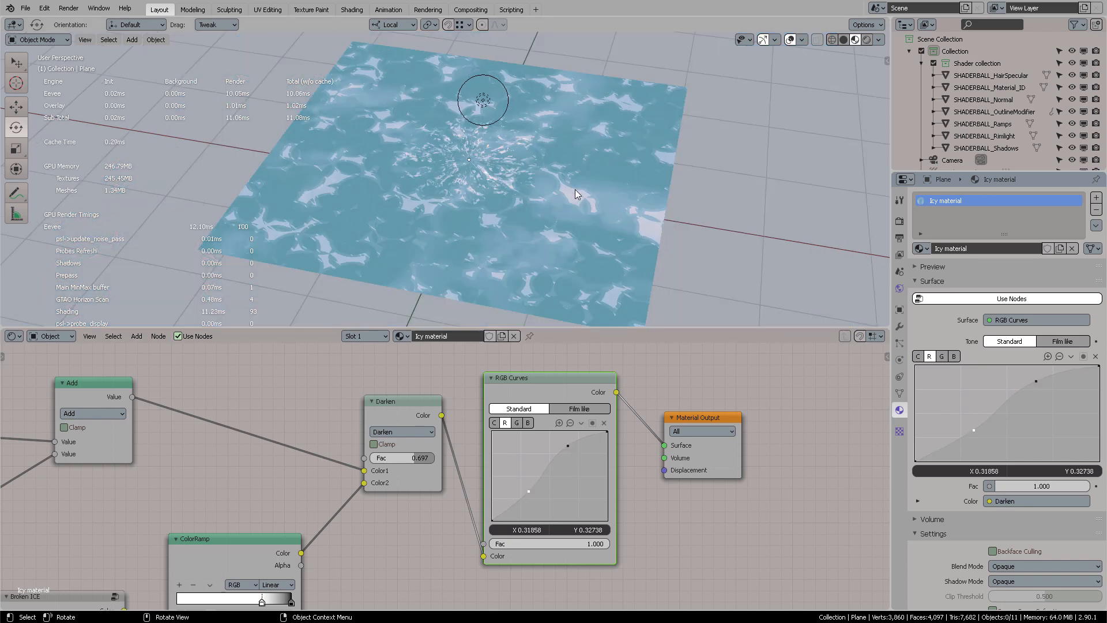
mouse_move(576, 194)
middle_mouse_down()
mouse_move(649, 198)
mouse_move(641, 187)
mouse_move(582, 207)
middle_mouse_up()
scroll(641, 187, "up", 3)
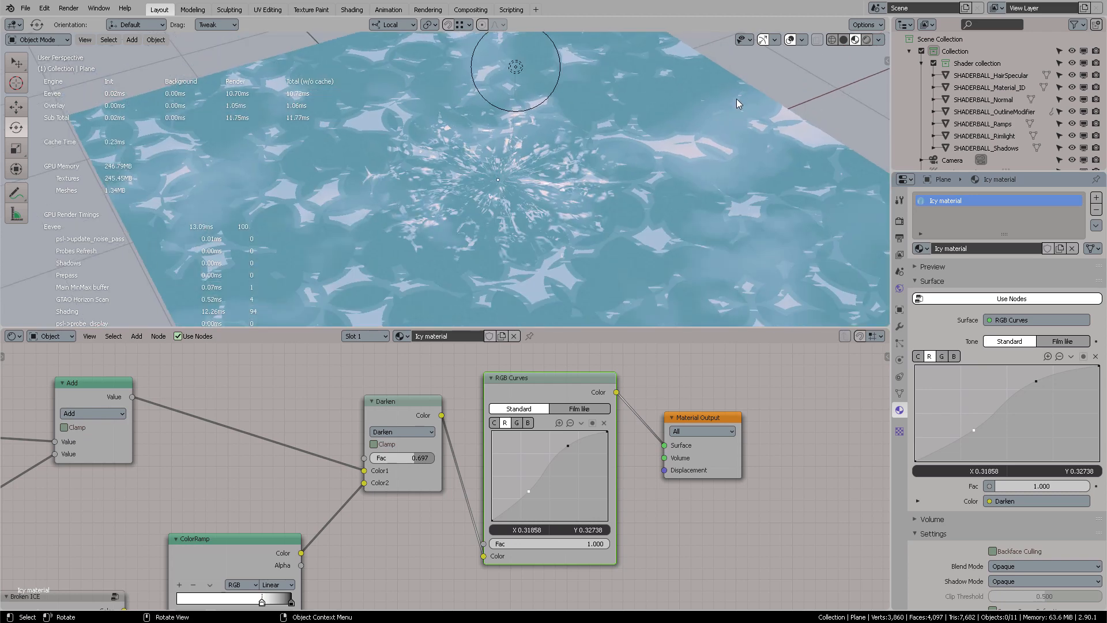
middle_click_drag(668, 128, 437, 316)
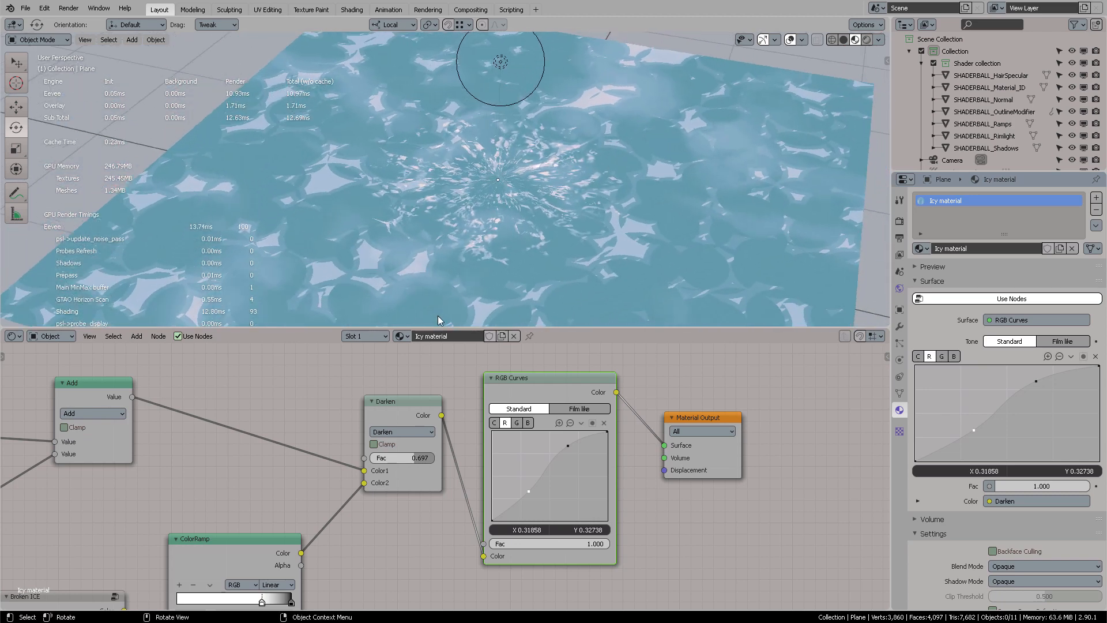
Step: Set Broken ICE's Scale Impact to 2.110 and Scale Impact mask to -0.650 to spread the cracks over the plane
middle_click_drag(386, 394, 491, 348)
middle_click_drag(447, 403, 568, 365)
middle_click_drag(354, 405, 451, 360)
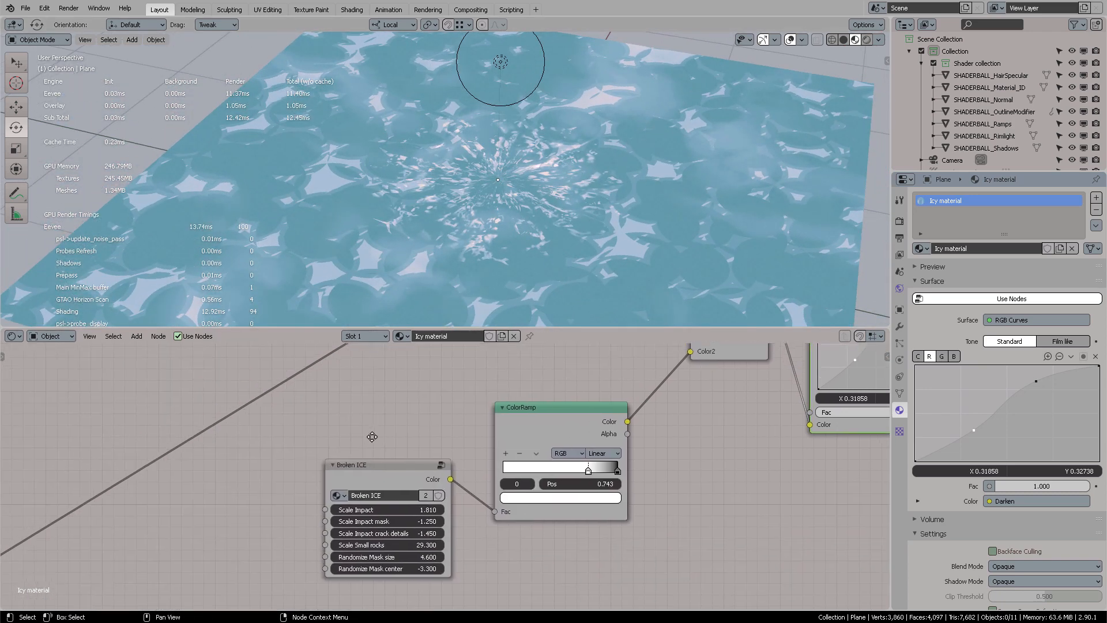
middle_click_drag(373, 437, 378, 427)
left_click_drag(385, 501, 426, 512)
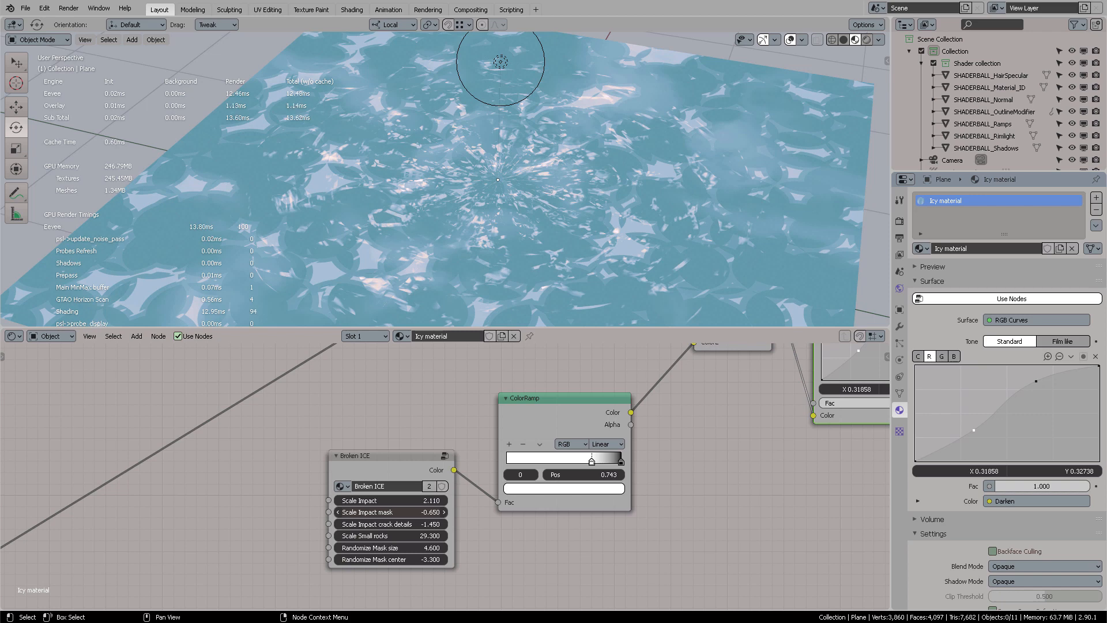
Step: Set Broken ICE's Scale Impact mask to -2.450 and hide the viewport overlays to see the cracks clearly
left_click_drag(426, 512, 335, 511)
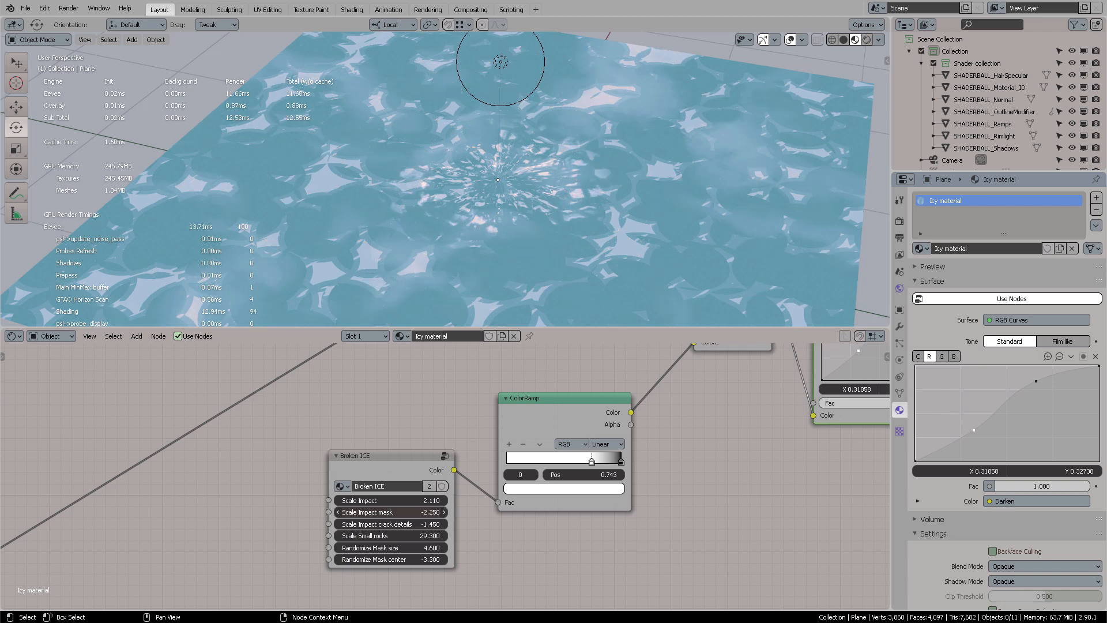
left_click(789, 40)
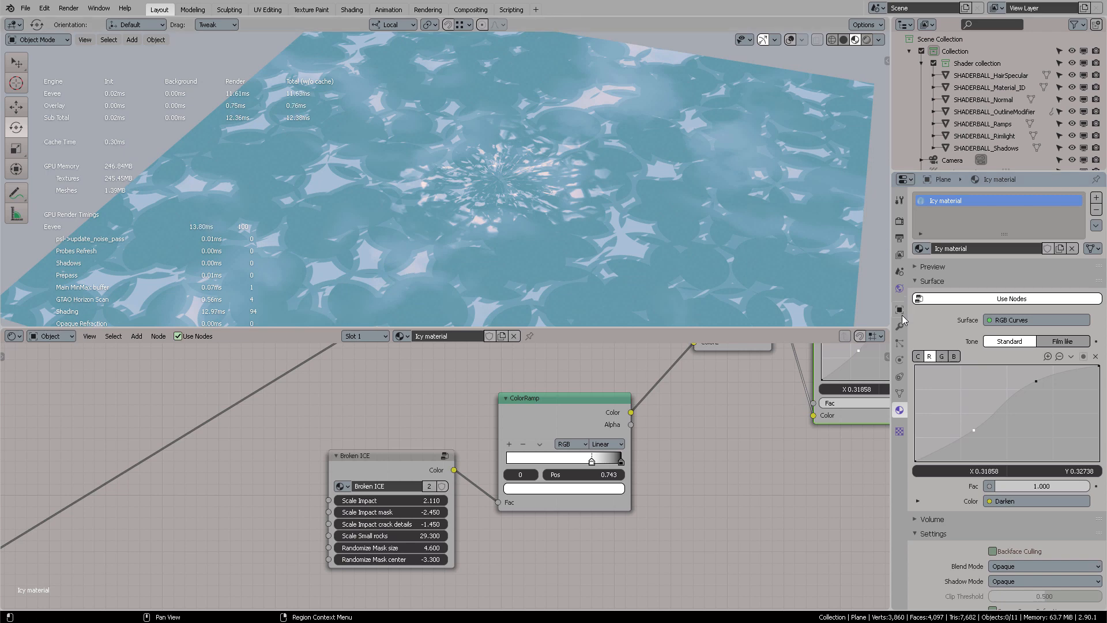
Step: Change the World background colour to black and check the ice plane against it
left_click(899, 288)
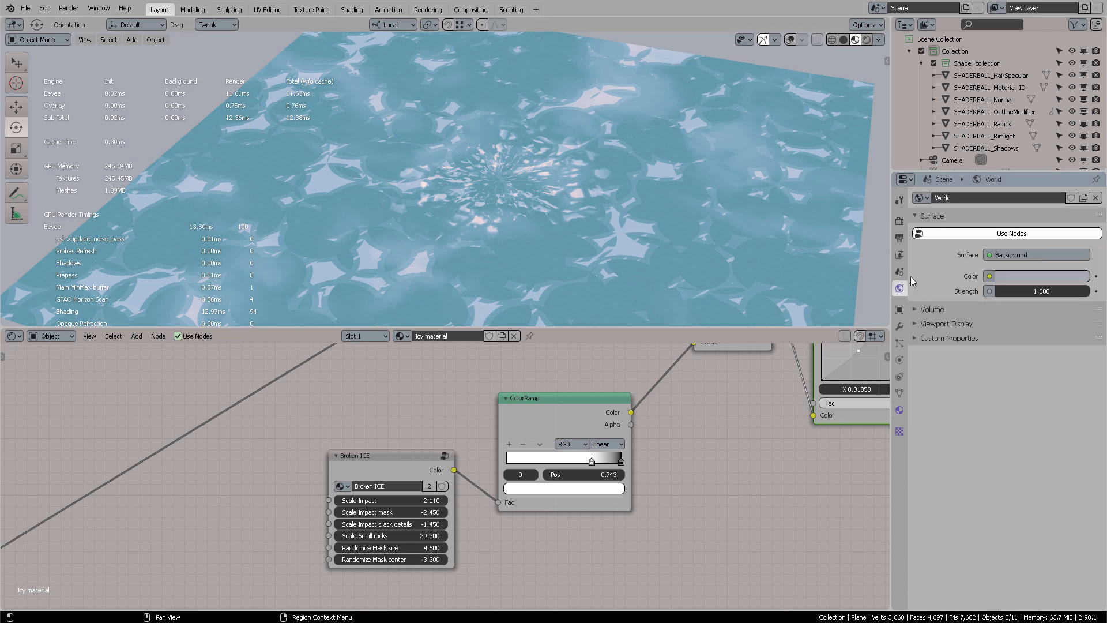
left_click(1036, 280)
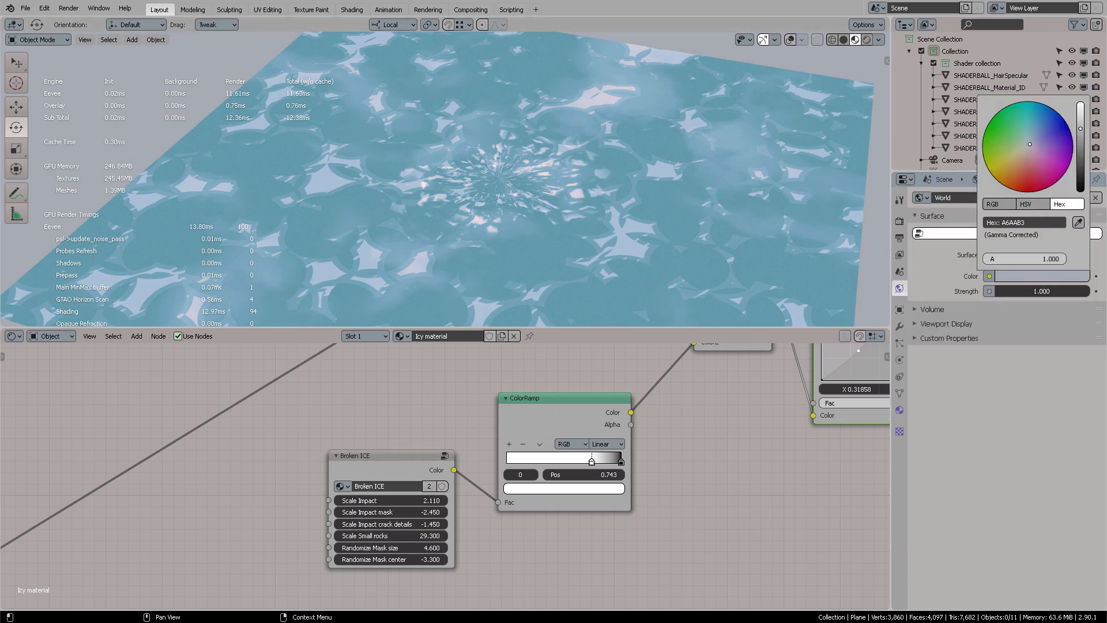
left_click_drag(1080, 128, 1080, 191)
middle_click_drag(651, 120, 579, 159, "shift")
Step: Tidy the node tree by lining up the Watery Current, Transversal Scratches and Chipped Dents frames and the ColorRamp above them
scroll(445, 462, "down", 5)
middle_click_drag(277, 562, 593, 415)
middle_click_drag(315, 543, 685, 443)
scroll(686, 443, "up", 4)
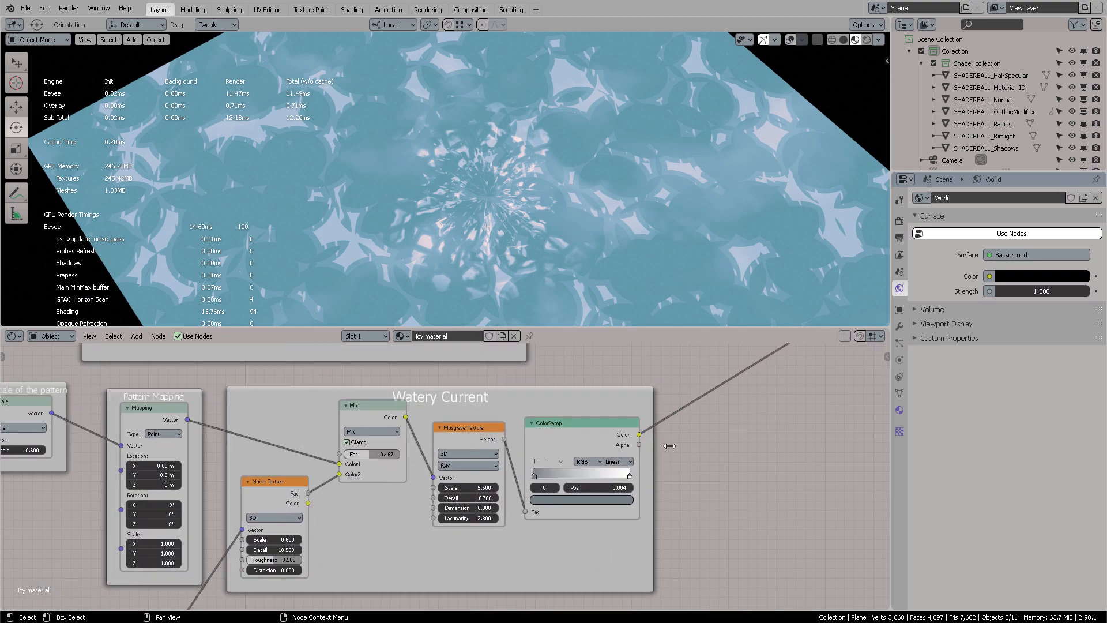
left_click_drag(465, 395, 505, 386)
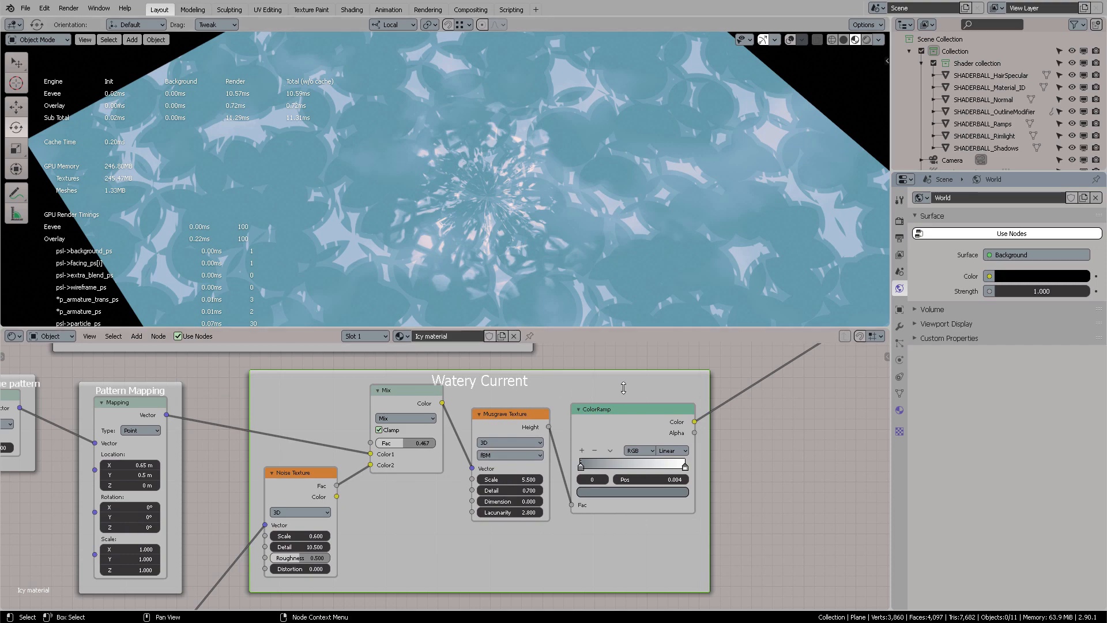
scroll(625, 402, "down", 4)
scroll(623, 486, "down", 4)
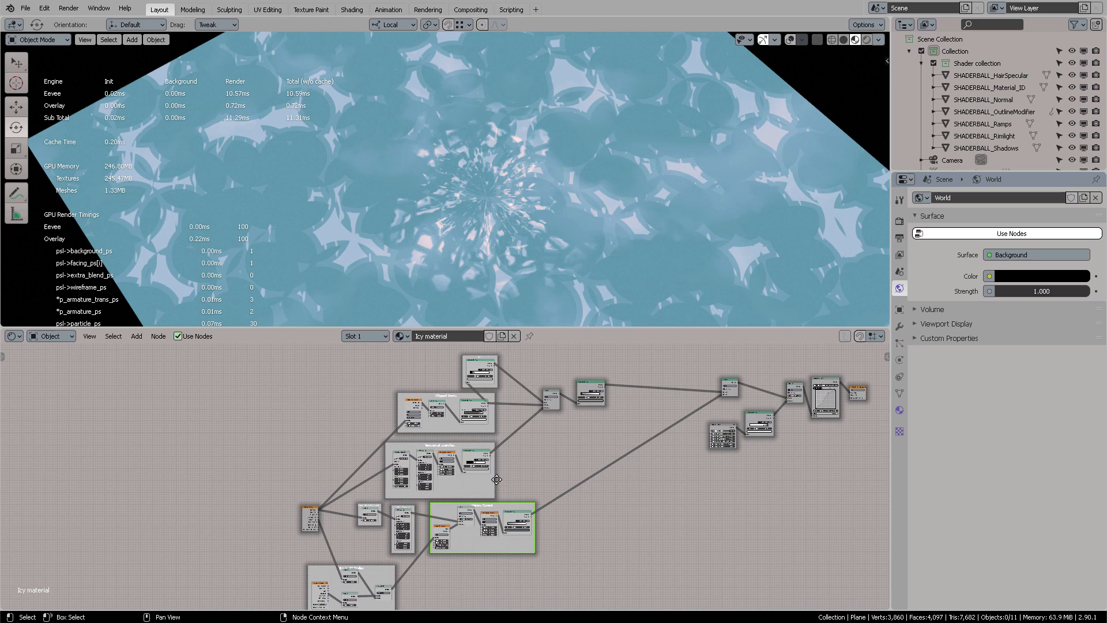
left_click_drag(496, 479, 533, 478)
left_click_drag(452, 402, 474, 404)
left_click_drag(485, 361, 502, 362)
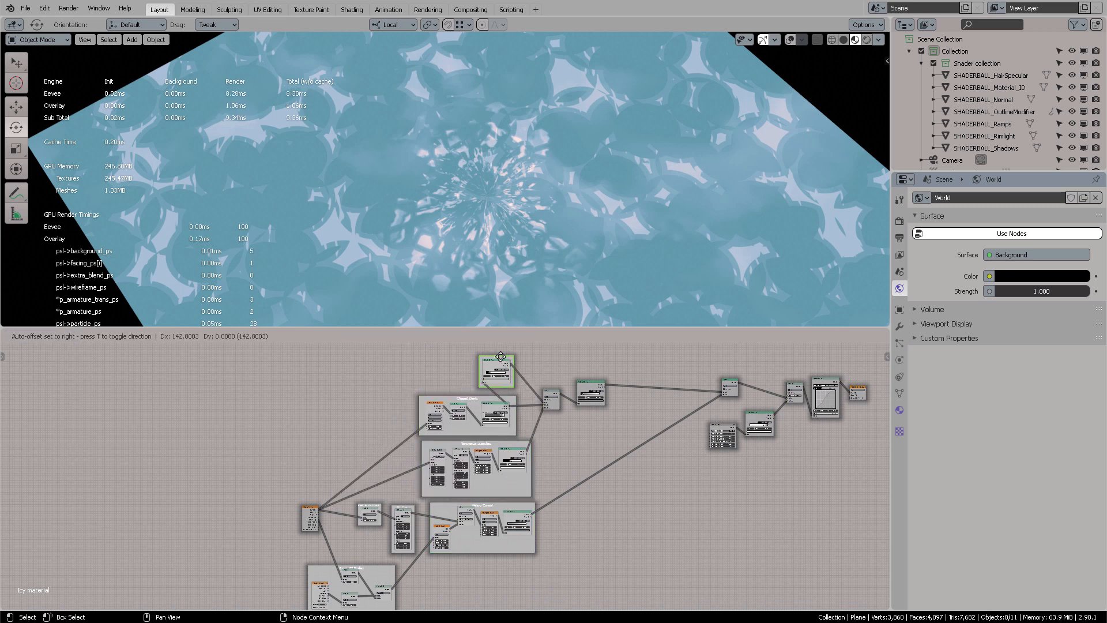
mouse_move(524, 483)
left_mouse_down()
mouse_move(515, 490)
mouse_move(521, 476)
left_mouse_up()
Step: Set the Darken mix node's Fac to 0.935 and check the colour shift on the ice plane
middle_click_drag(604, 448, 385, 464)
scroll(443, 460, "up", 7)
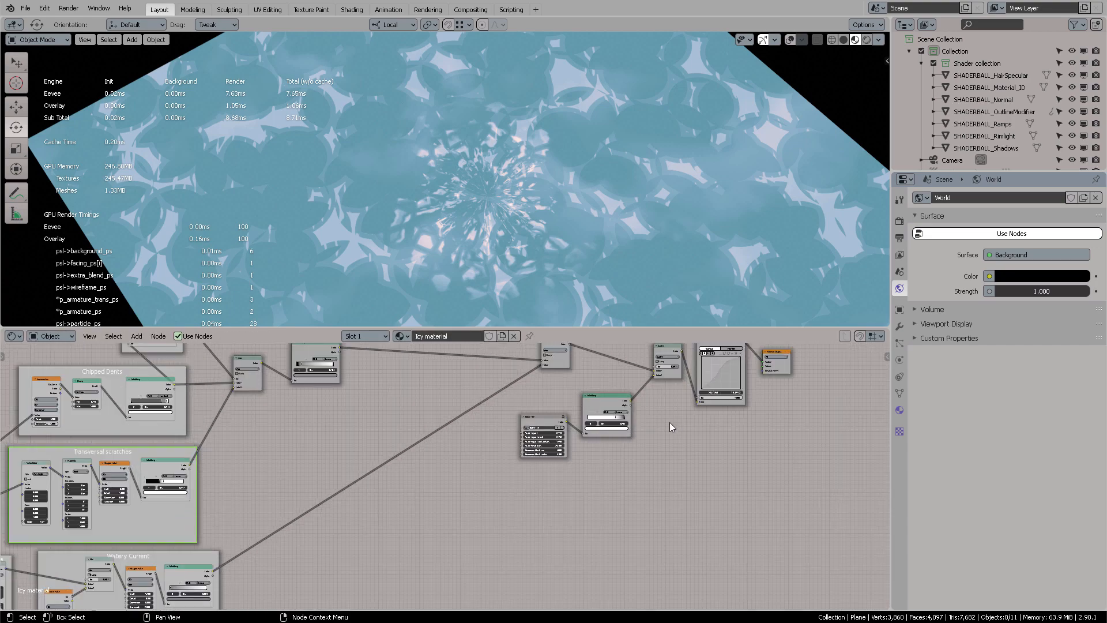
middle_click_drag(670, 427, 566, 487)
scroll(452, 455, "up", 3)
scroll(411, 506, "down", 2)
scroll(542, 505, "up", 4)
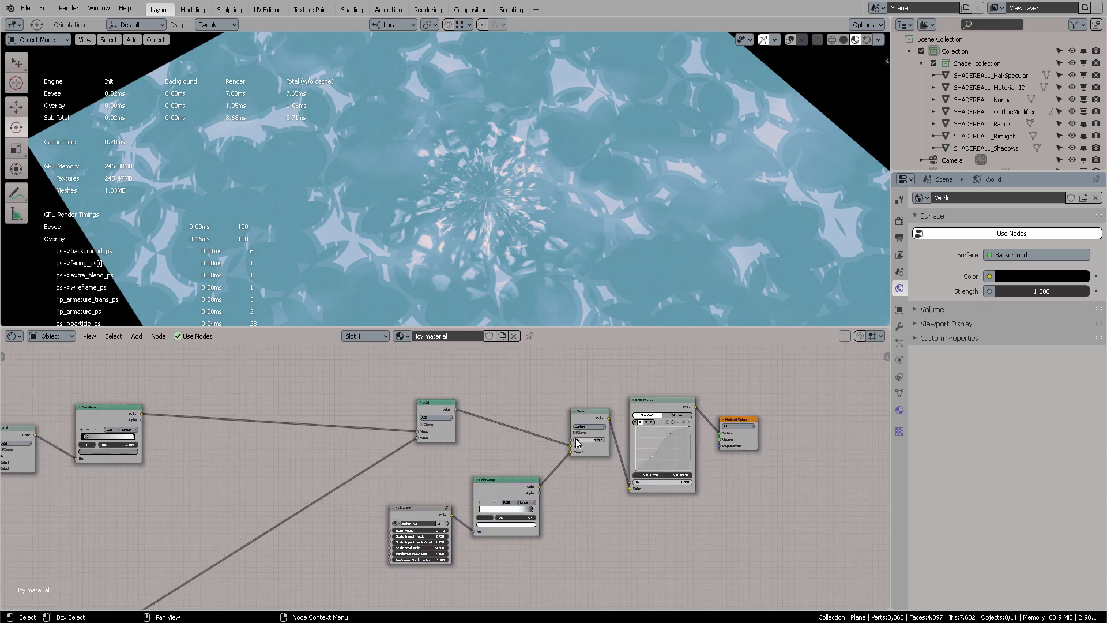
left_click(540, 495)
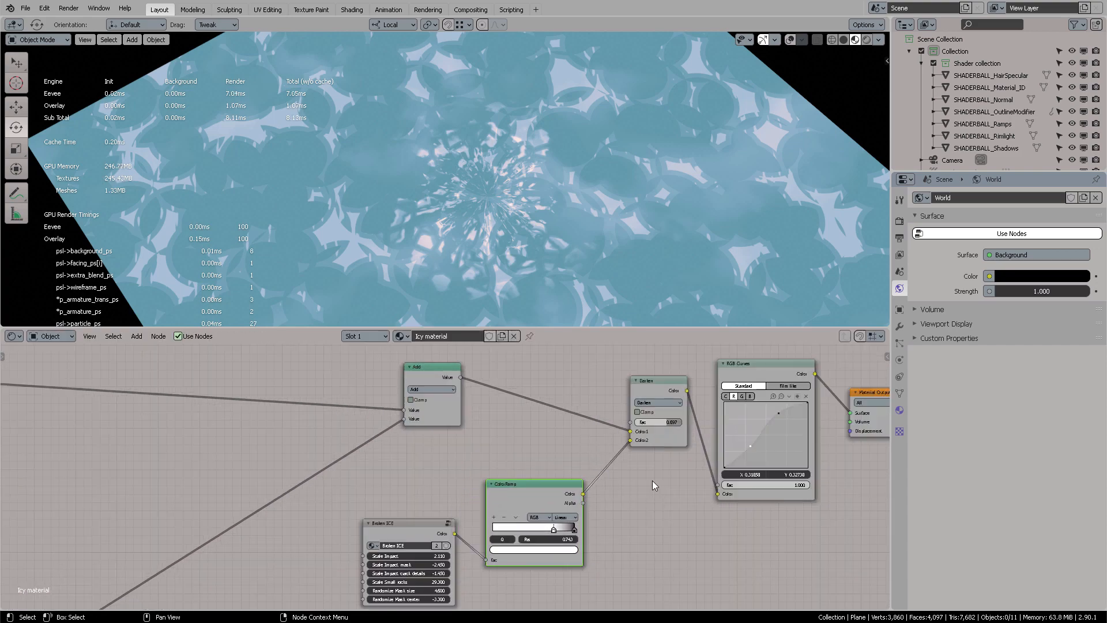
middle_click_drag(655, 483, 593, 497)
left_click_drag(604, 434, 598, 435)
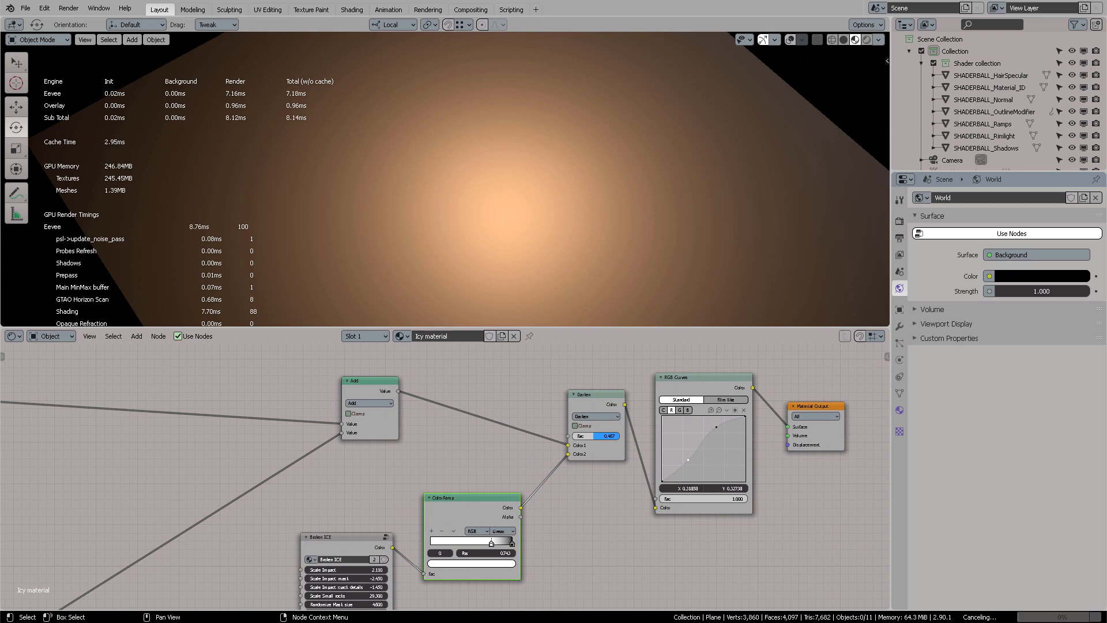
left_click_drag(598, 436, 619, 435)
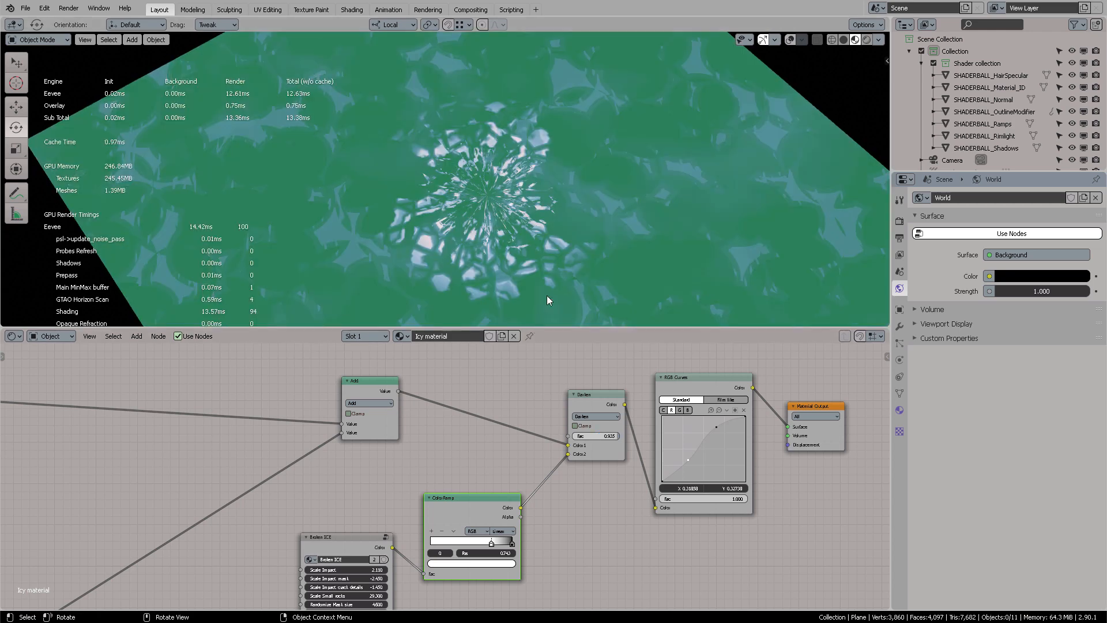
middle_click_drag(546, 296, 606, 222)
scroll(626, 443, "up", 2)
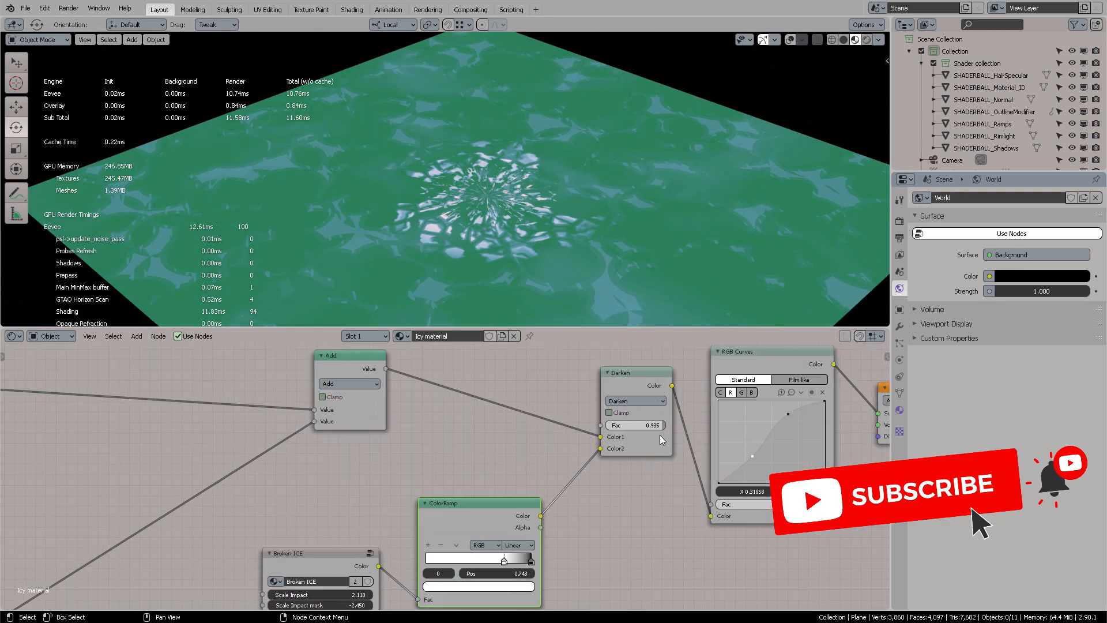
left_click_drag(660, 425, 659, 425)
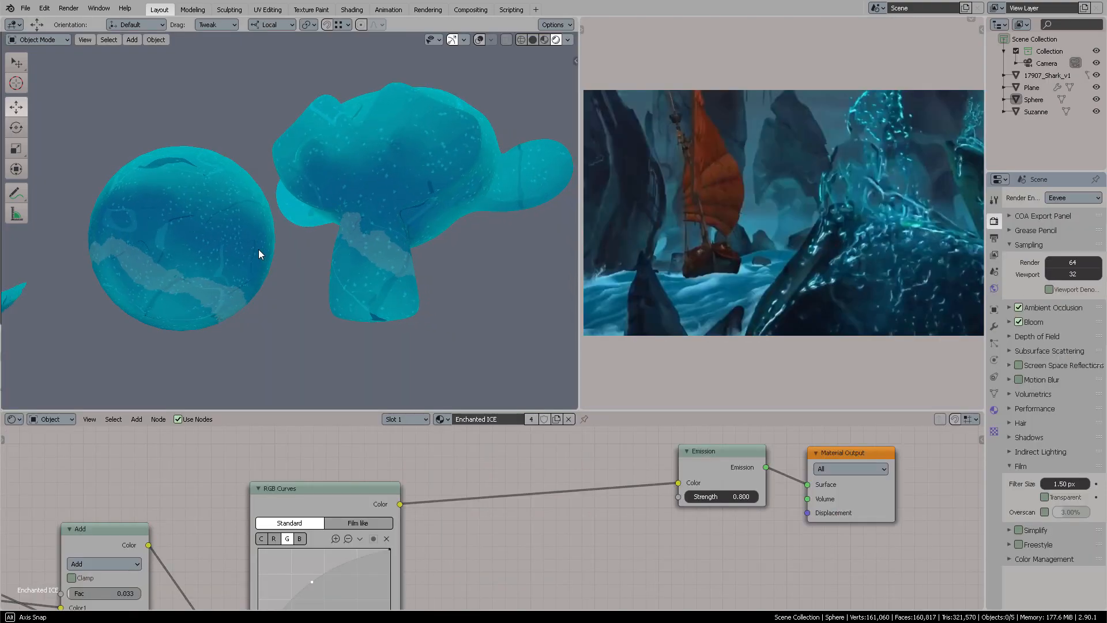
Step: Examine the Enchanted ICE material on the sphere, Suzanne and shark models in the example scene from several angles
middle_click_drag(260, 250, 326, 252)
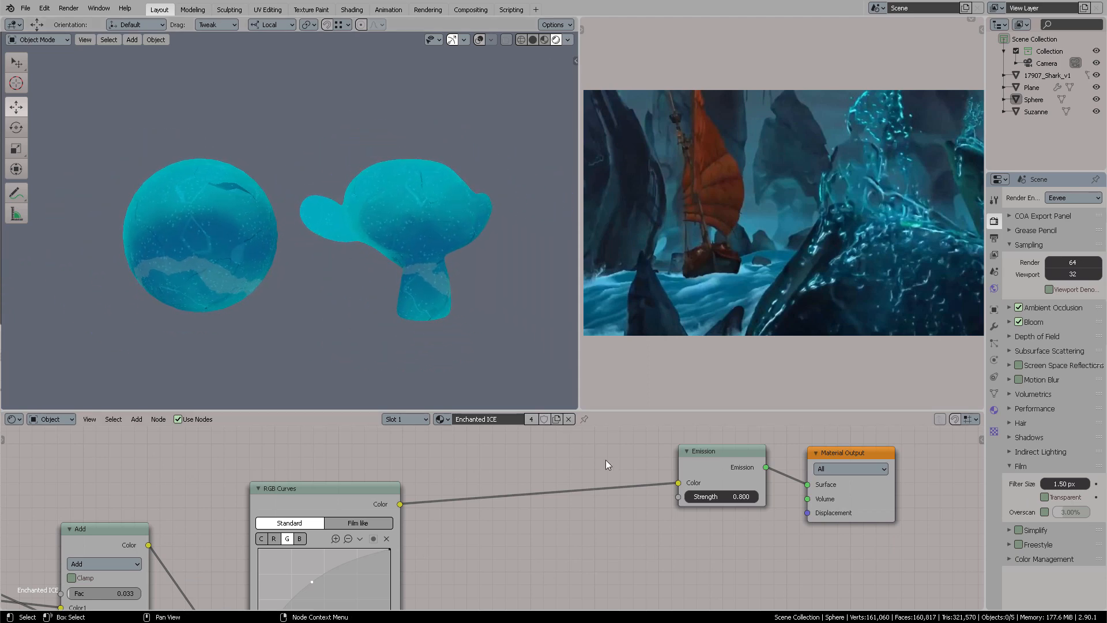
middle_click_drag(553, 511, 611, 495)
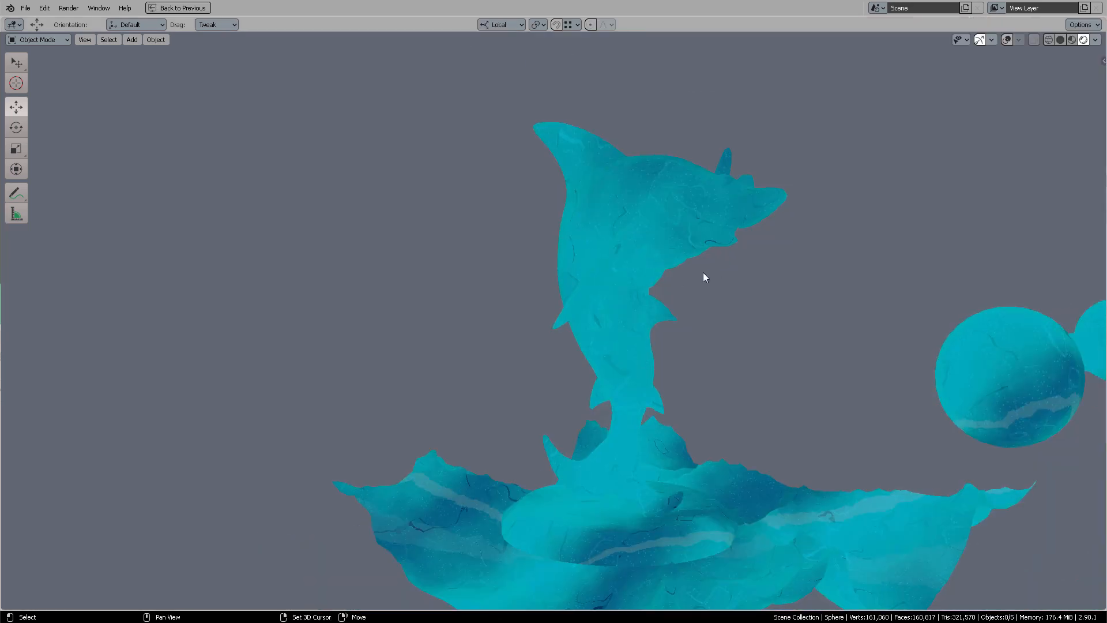
middle_click_drag(703, 272, 595, 274)
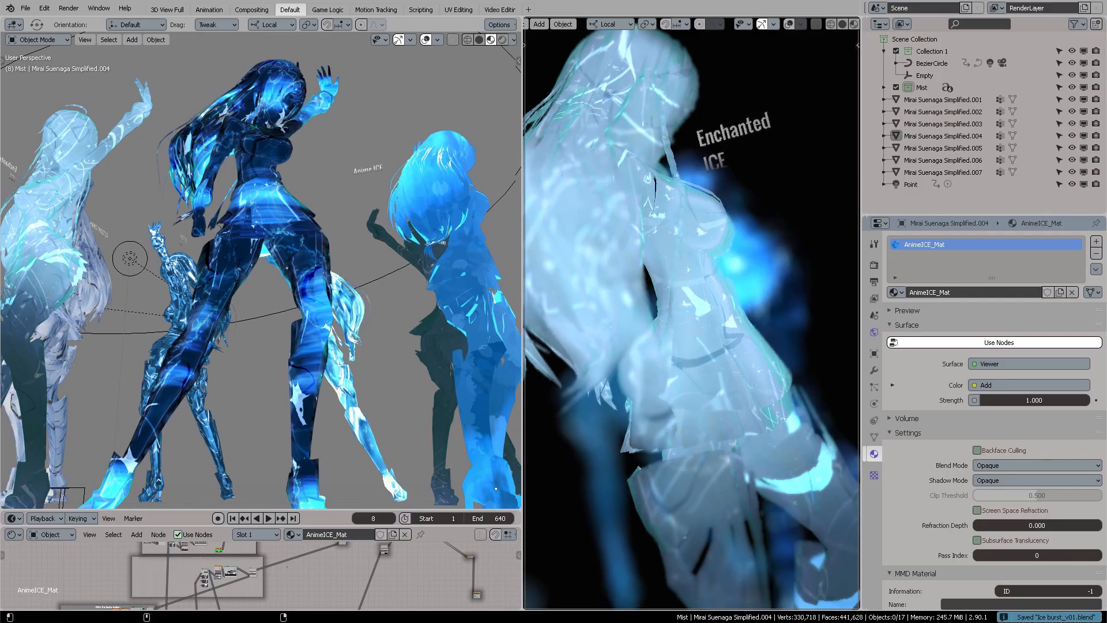